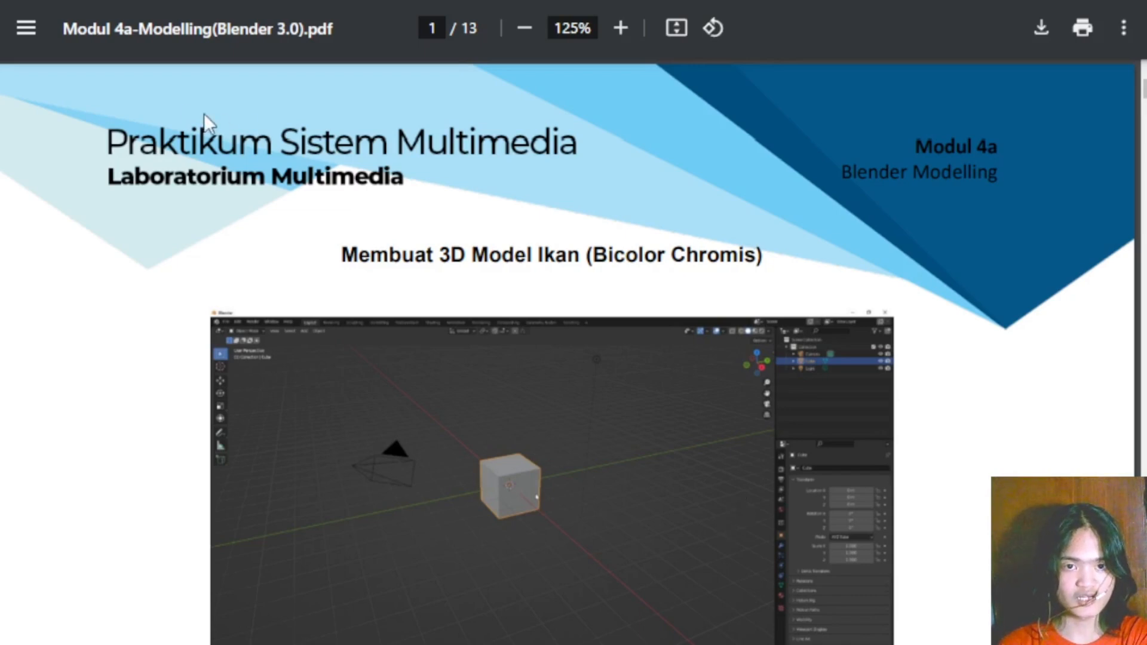
- Review the Blender modelling module PDF, from the cube-to-fish overview on page 1 to the numbered setup instructions on page 3
scroll(670, 233, down, 8)
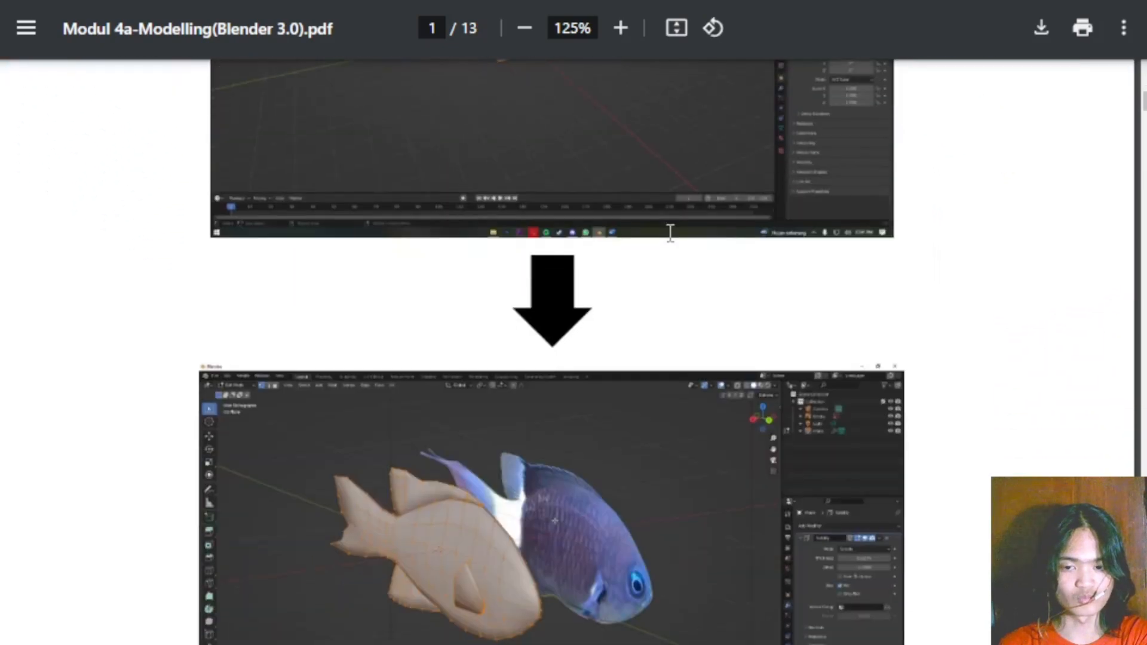
scroll(670, 233, down, 4)
scroll(671, 233, up, 6)
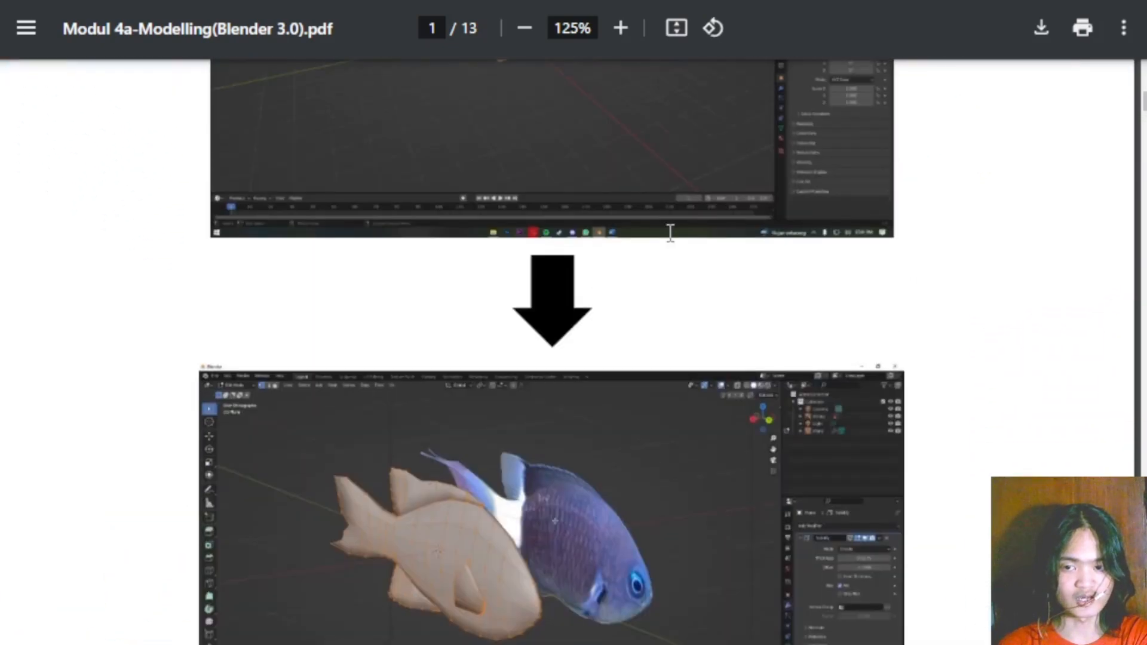
scroll(670, 232, up, 5)
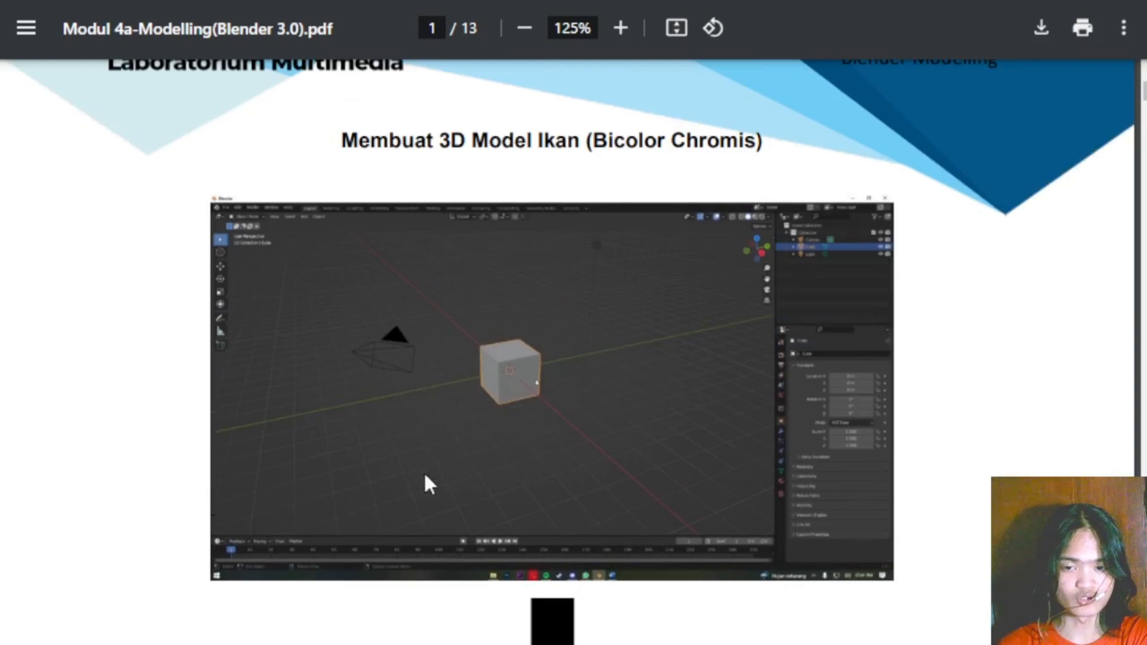
scroll(595, 370, down, 10)
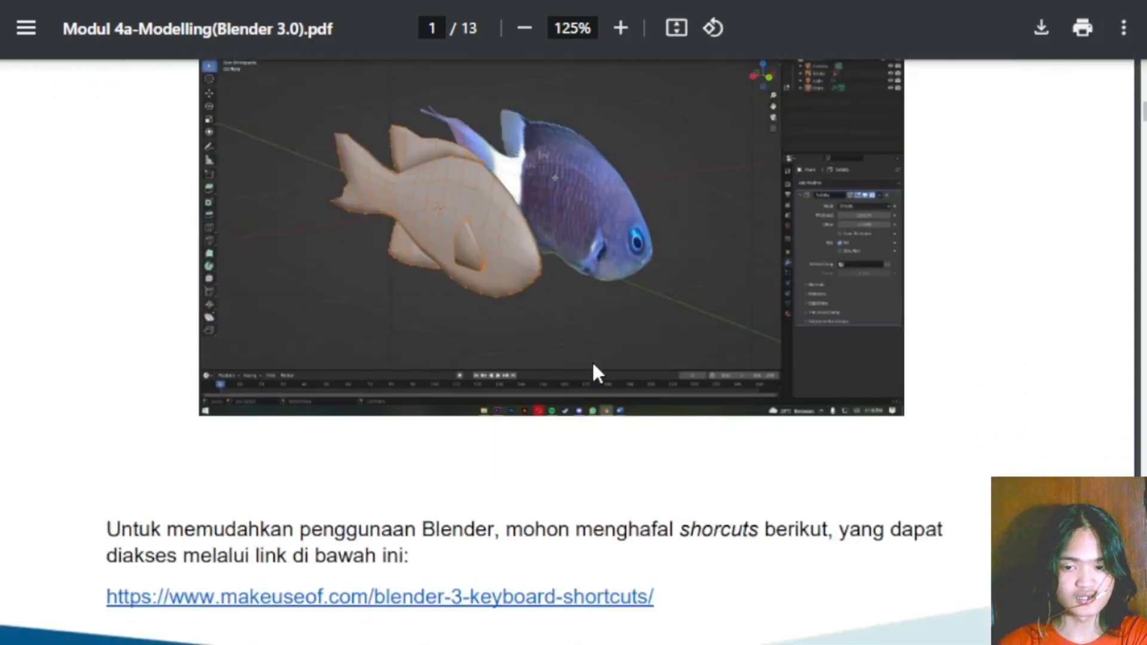
scroll(594, 371, down, 5)
scroll(594, 371, up, 10)
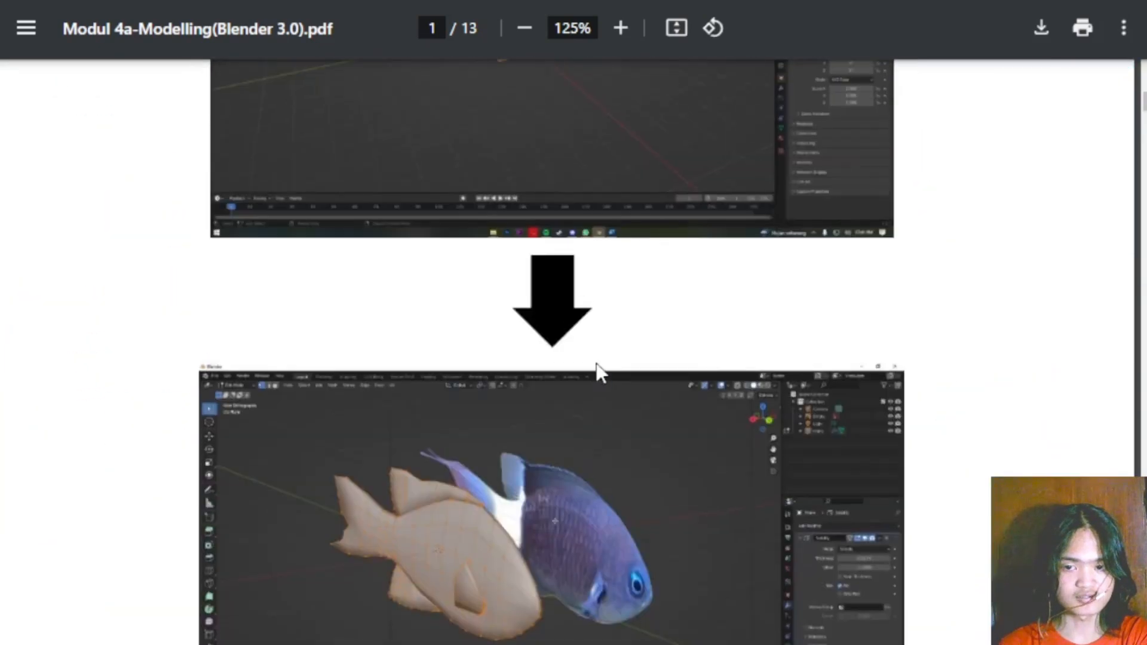
scroll(593, 371, down, 5)
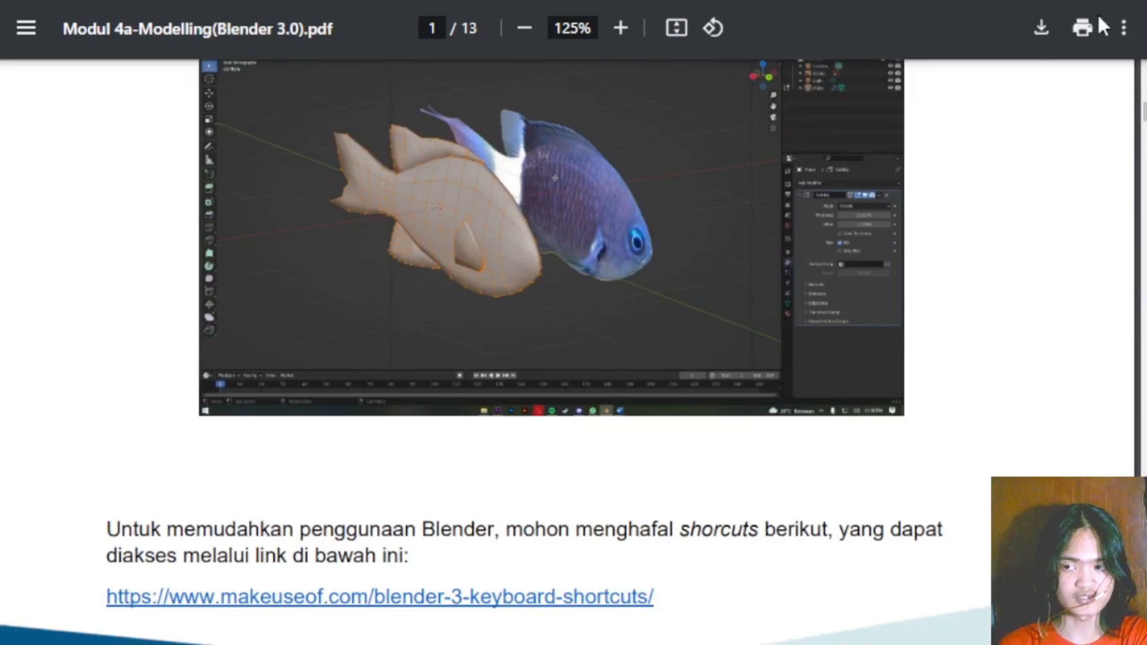
scroll(568, 352, down, 15)
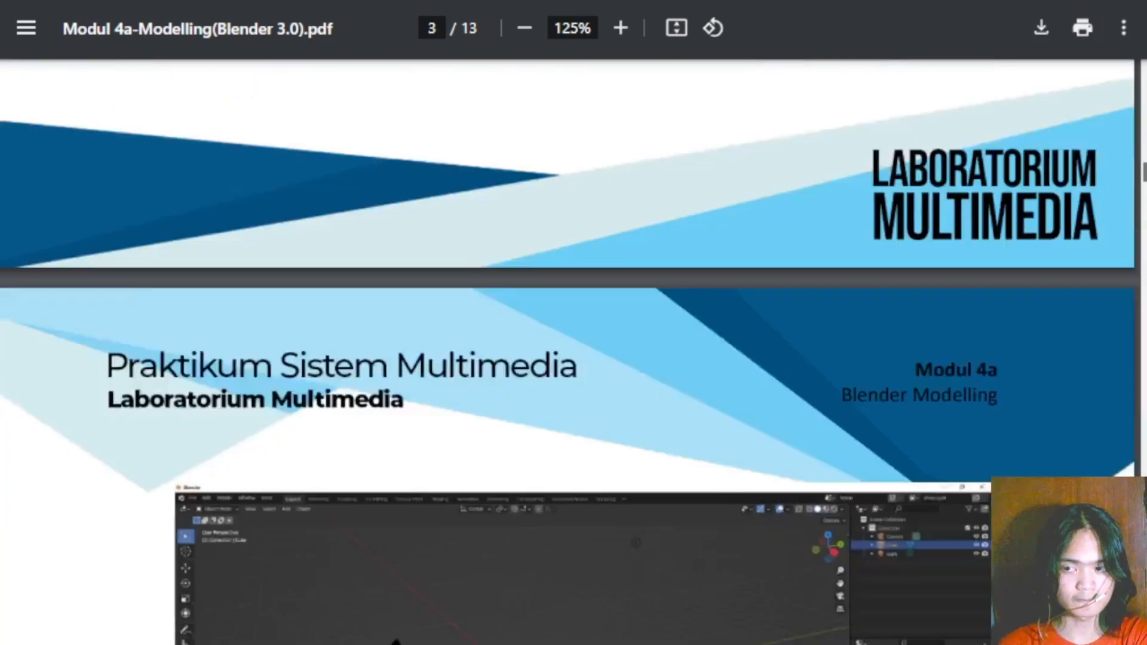
scroll(567, 352, down, 10)
scroll(567, 353, up, 20)
scroll(568, 352, down, 20)
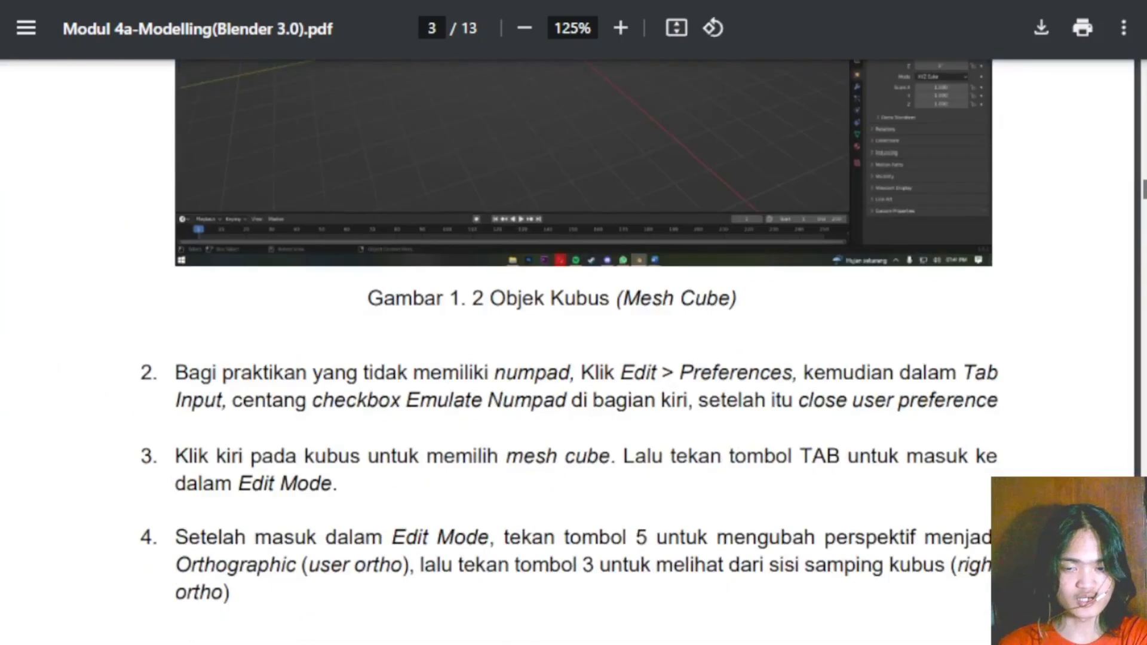
scroll(969, 247, down, 10)
scroll(969, 248, up, 20)
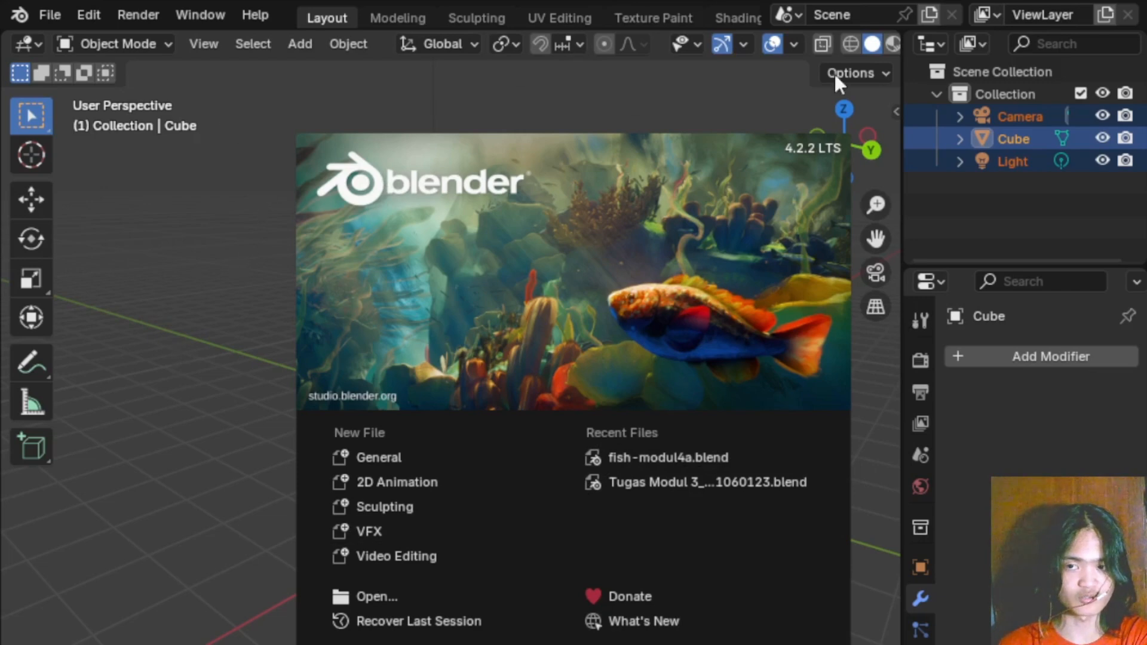
- Switch to Blender, dismiss the splash screen and frame the default cube closer in the viewport
click(211, 494)
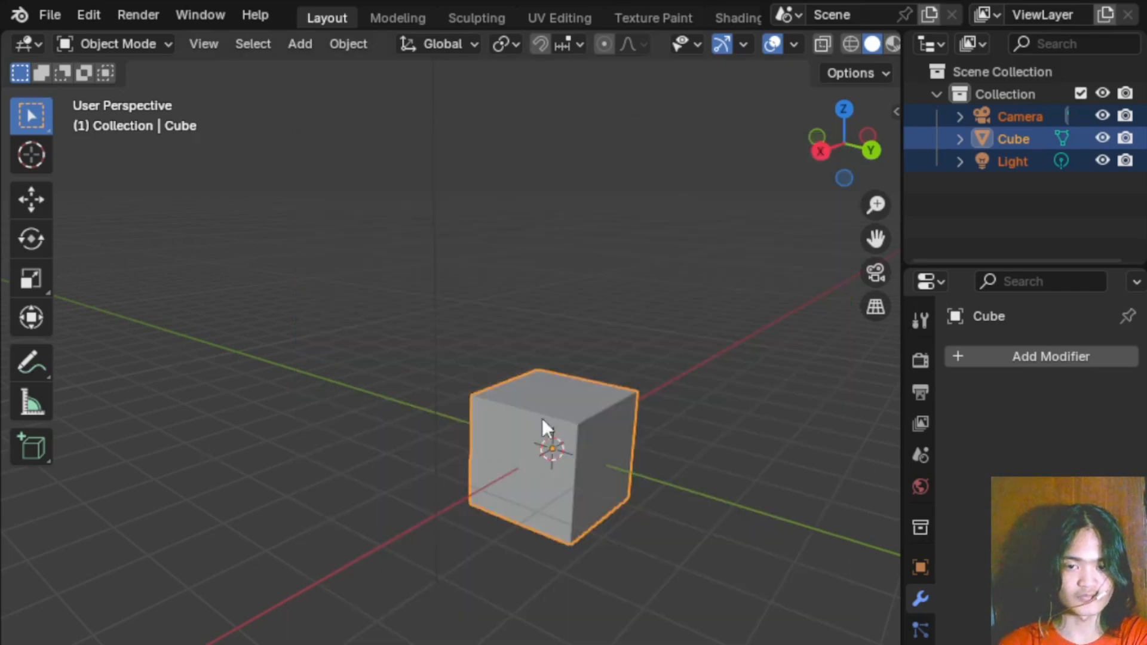
shift+middle_drag(558, 302, 484, 274)
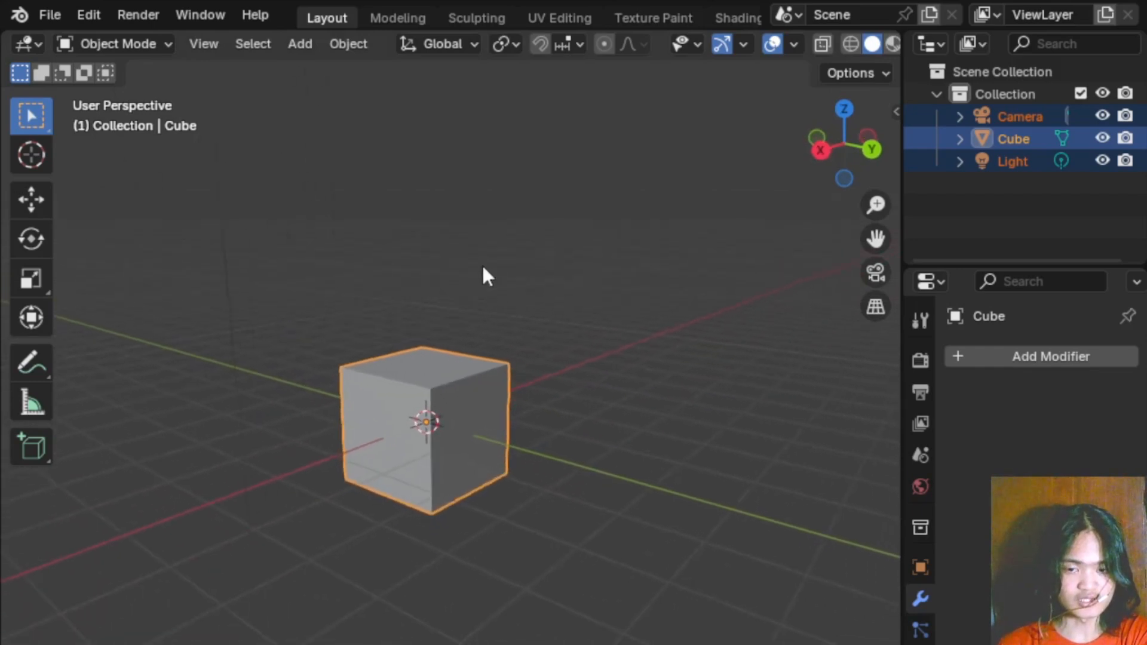
scroll(455, 396, up, 2)
scroll(465, 380, down, 2)
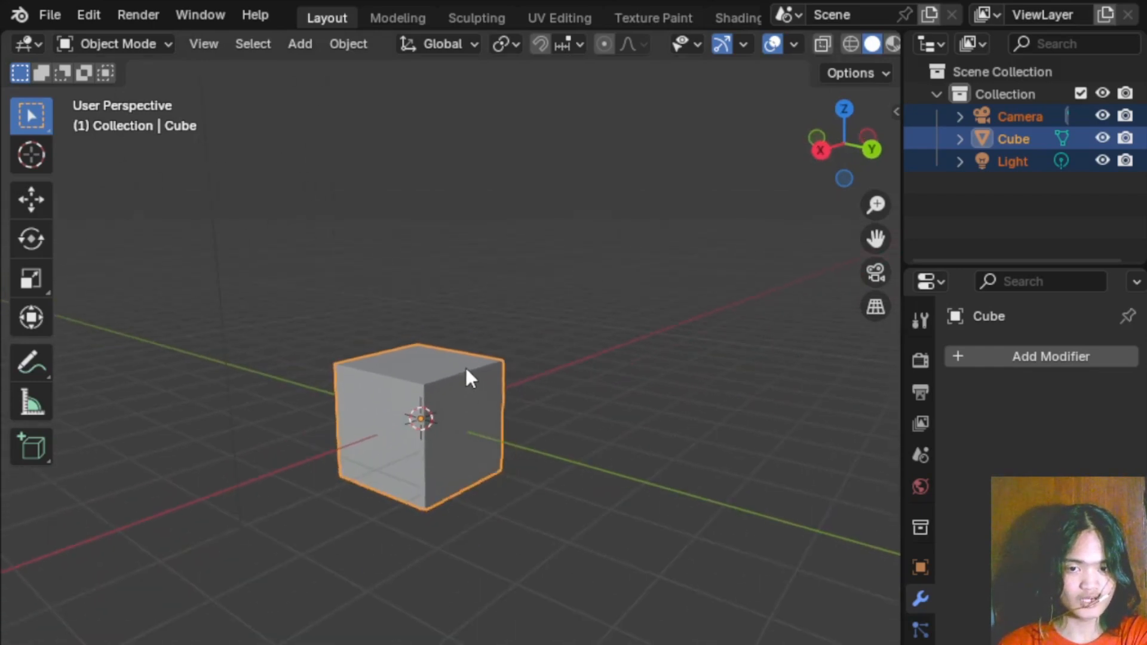
scroll(525, 392, up, 2)
shift+middle_drag(465, 365, 489, 344)
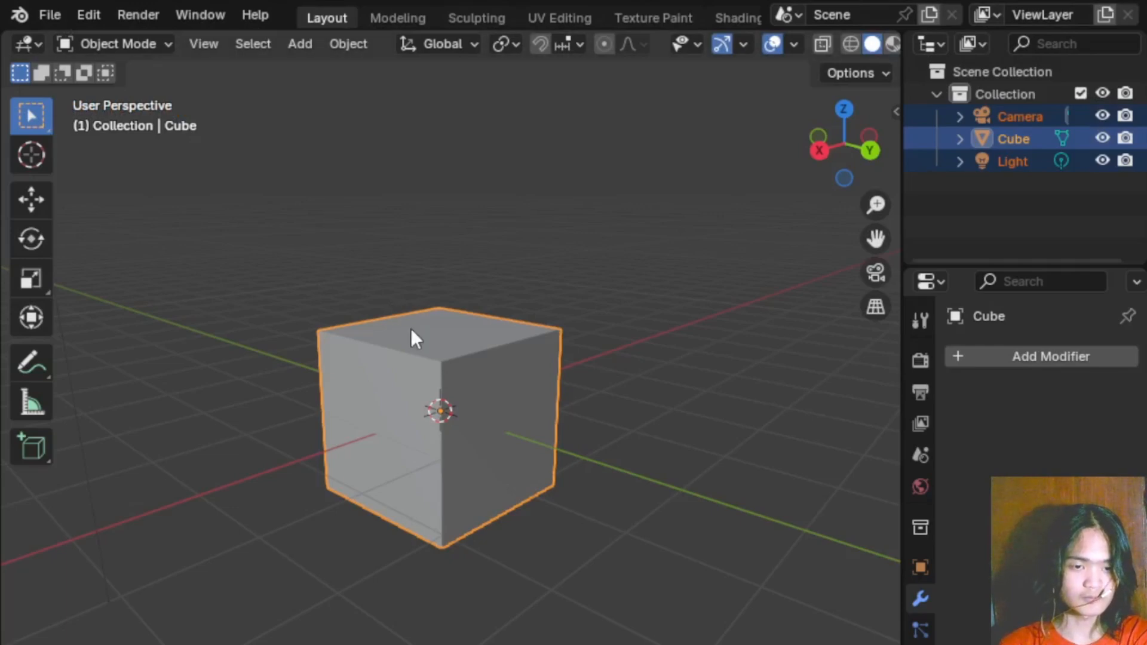
- Try scaling all of the cube's geometry up by about 1.8 in Edit Mode
key(Tab)
middle_drag(543, 460, 429, 326)
key(a)
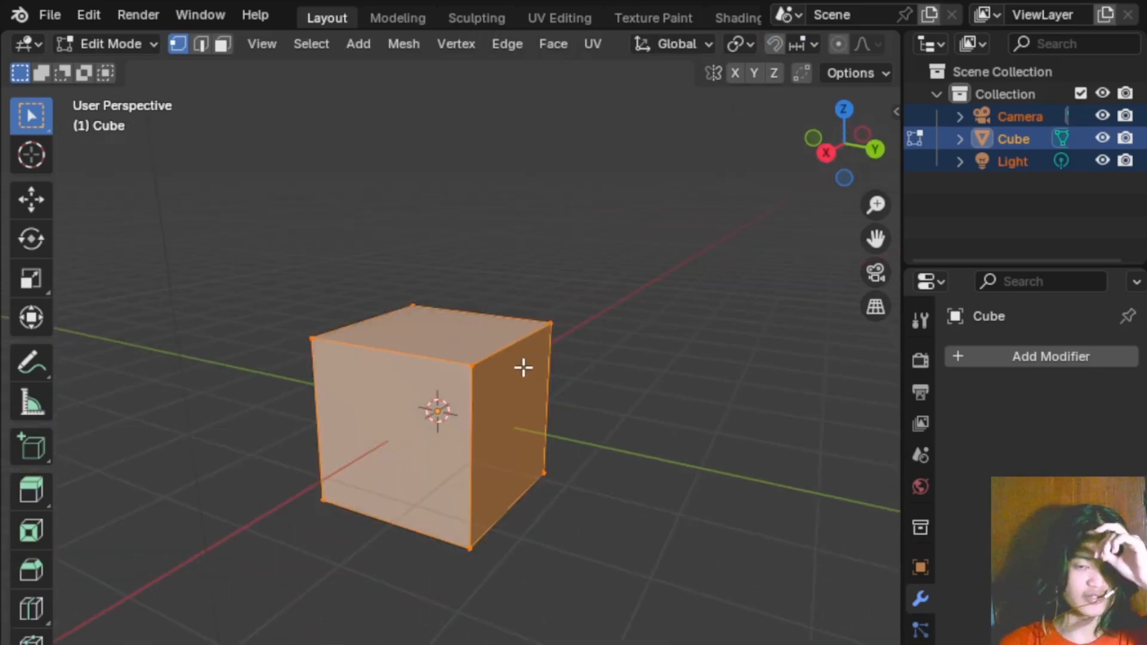
key(s)
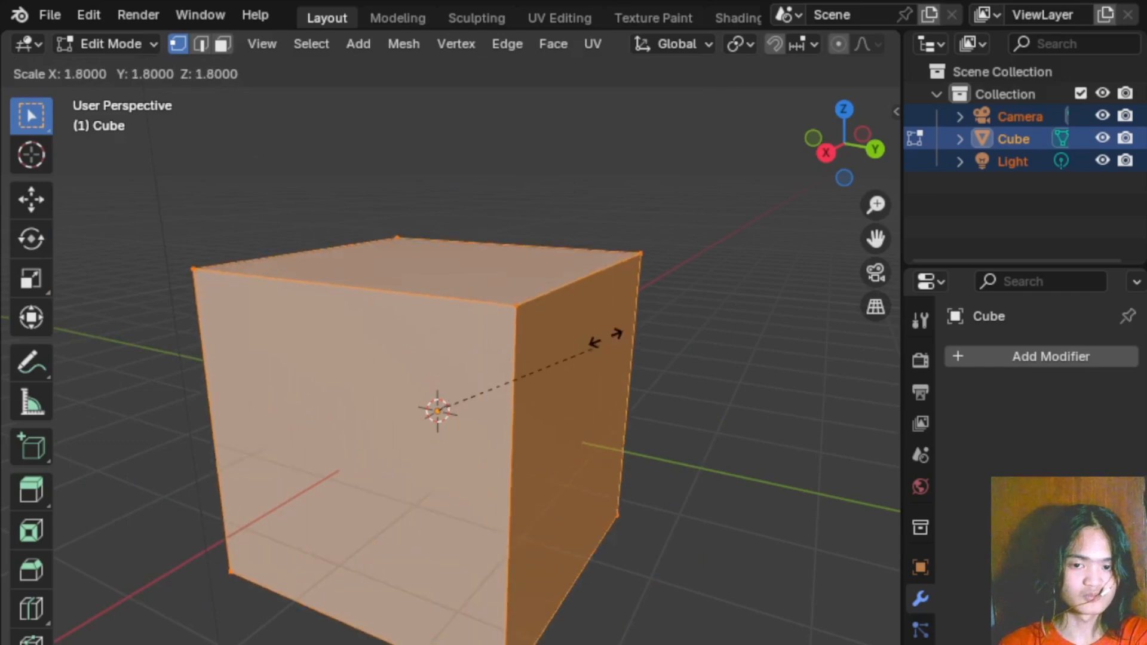
click(611, 324)
- Undo the cube's scaling and the earlier Edit Mode changes until the cube is back in Object Mode
key(ctrl+z)
key(ctrl+z)
key(ctrl+z)
key(ctrl+z)
key(ctrl+z)
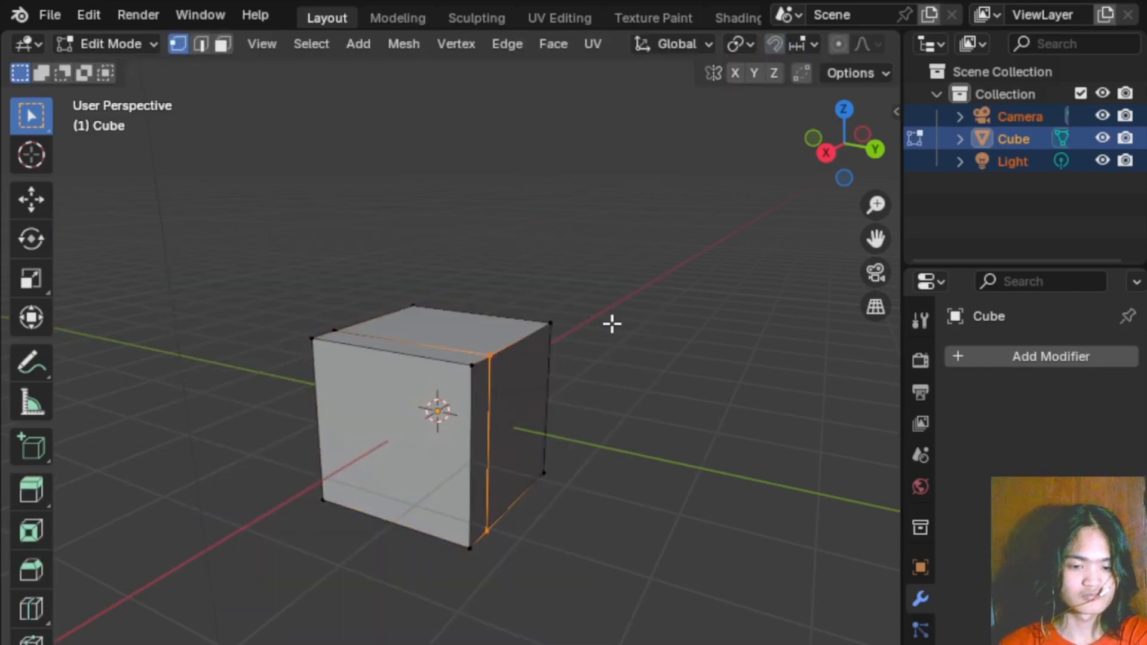
key(ctrl+z)
key(ctrl+z)
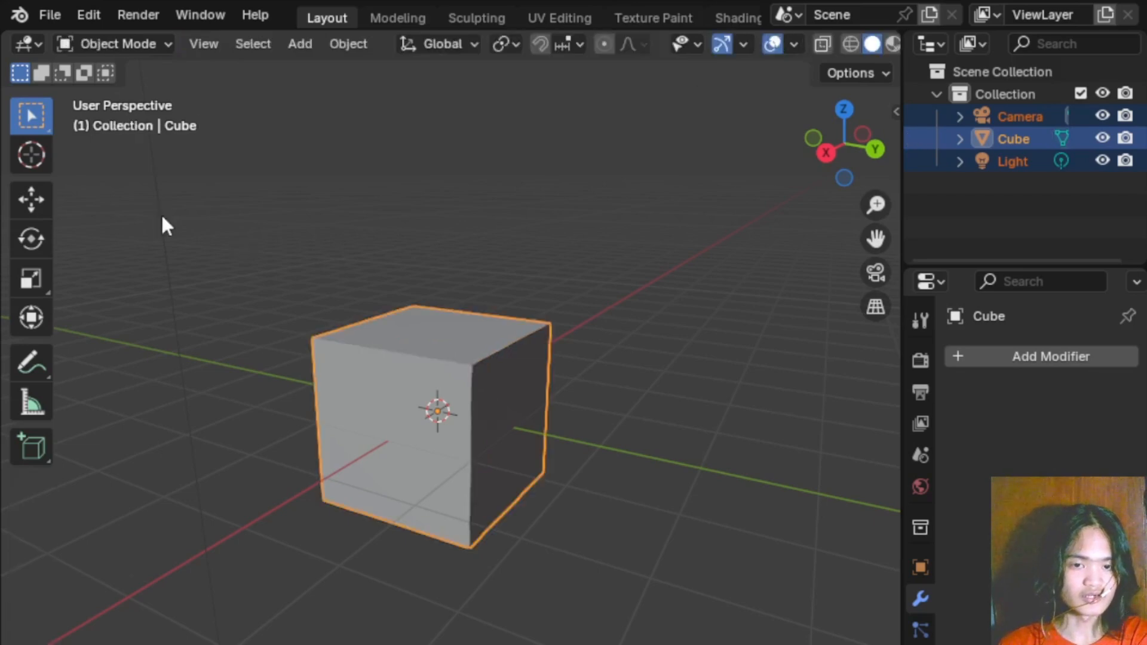
- Deselect the cube, camera and light in Object Mode
click(122, 43)
click(478, 179)
middle_drag(525, 210, 503, 242)
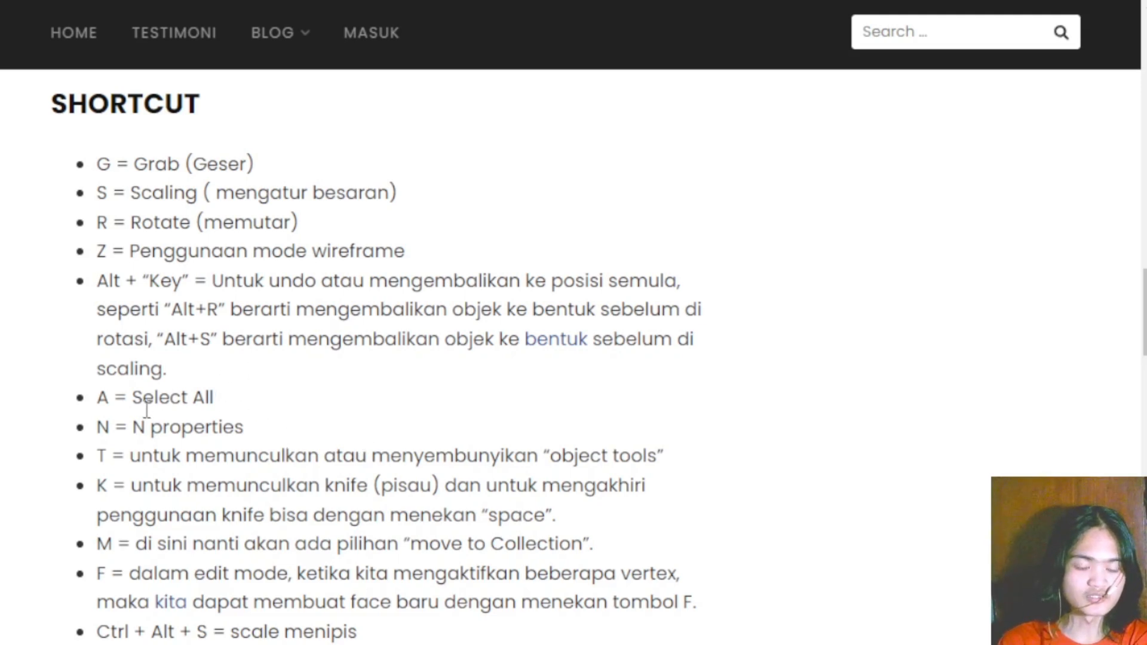
- Read through the Blender shortcut list on the web page, from Grab to Select Similar, and switch back to Blender
scroll(106, 319, down, 2)
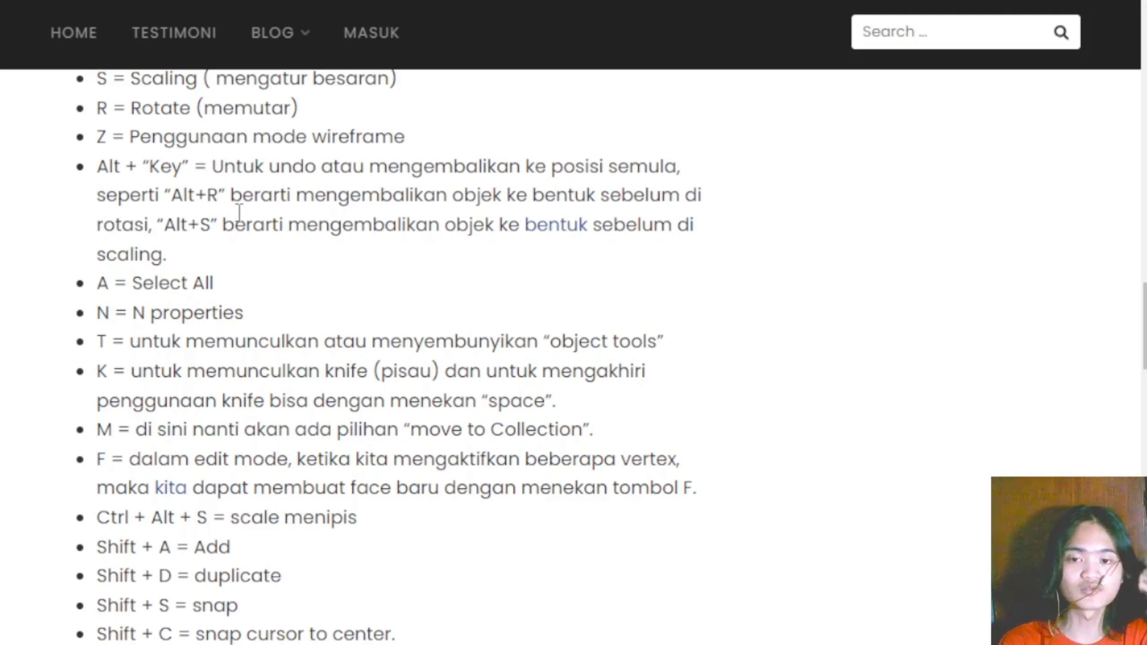
scroll(296, 274, down, 2)
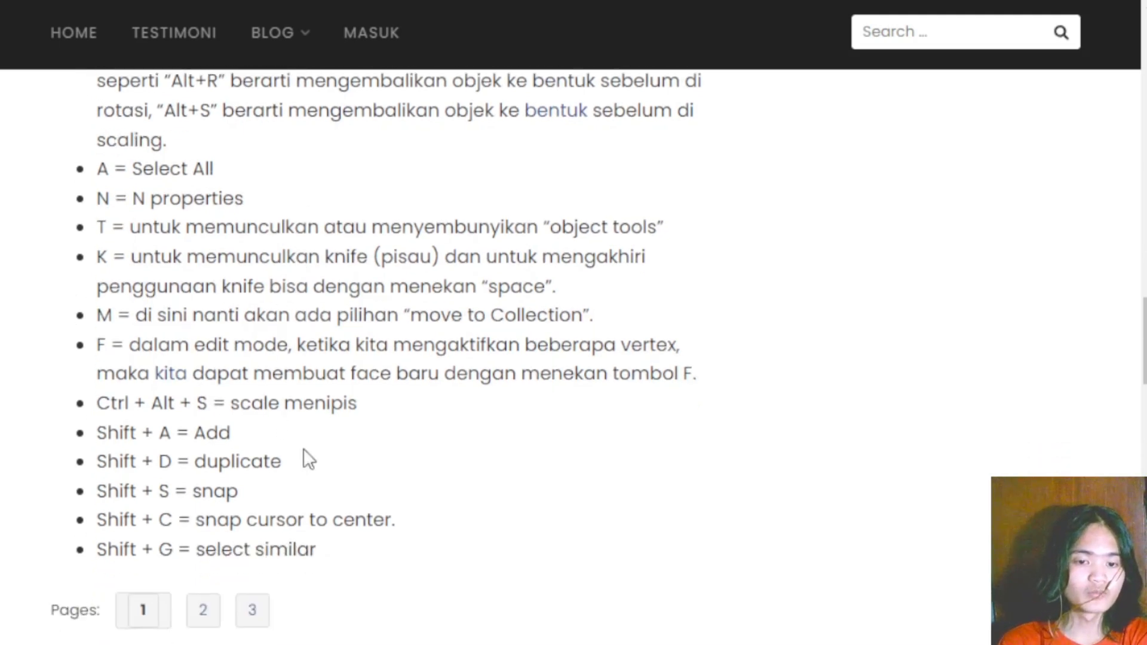
scroll(396, 475, up, 6)
scroll(395, 476, down, 2)
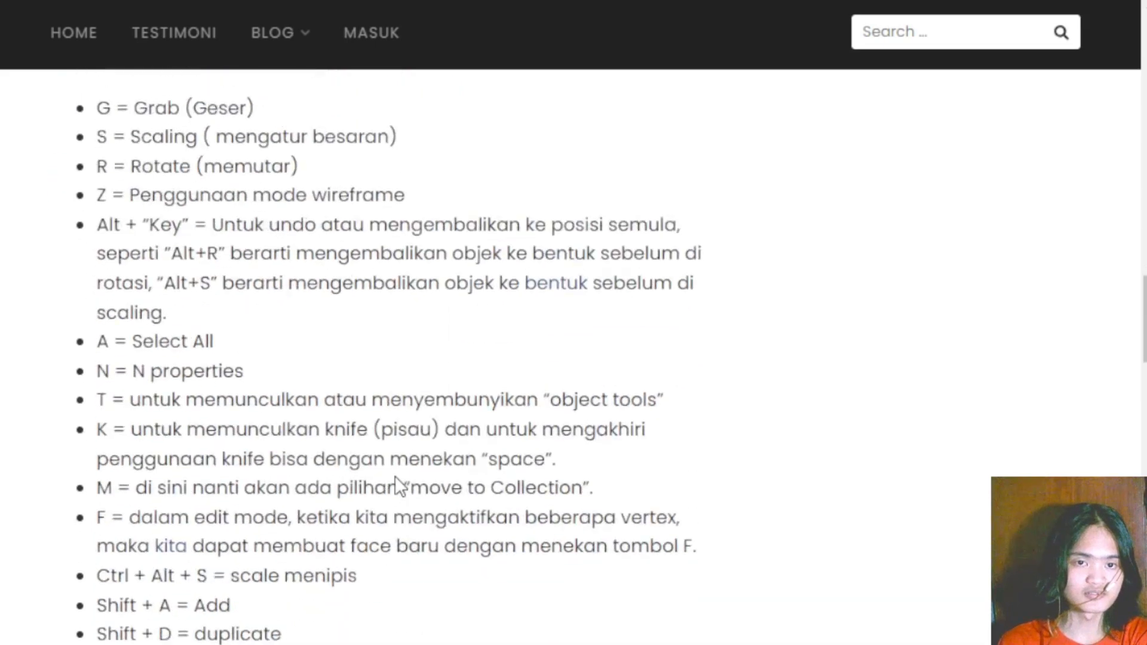
scroll(395, 476, up, 2)
scroll(395, 475, down, 5)
scroll(396, 476, up, 3)
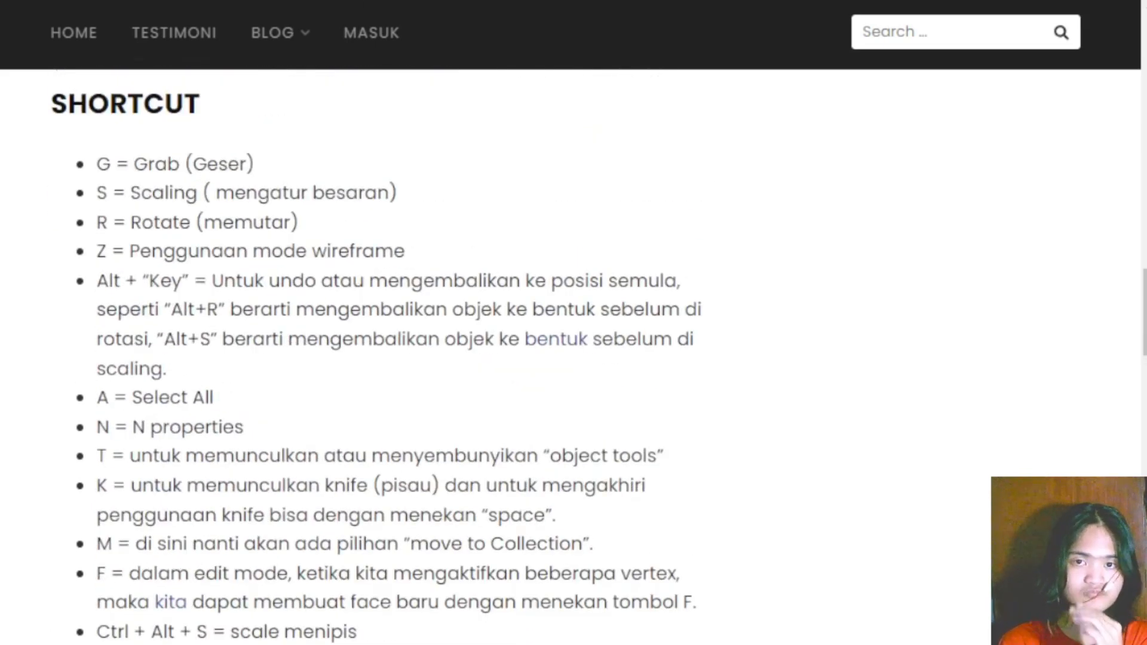
key(ctrl+Tab)
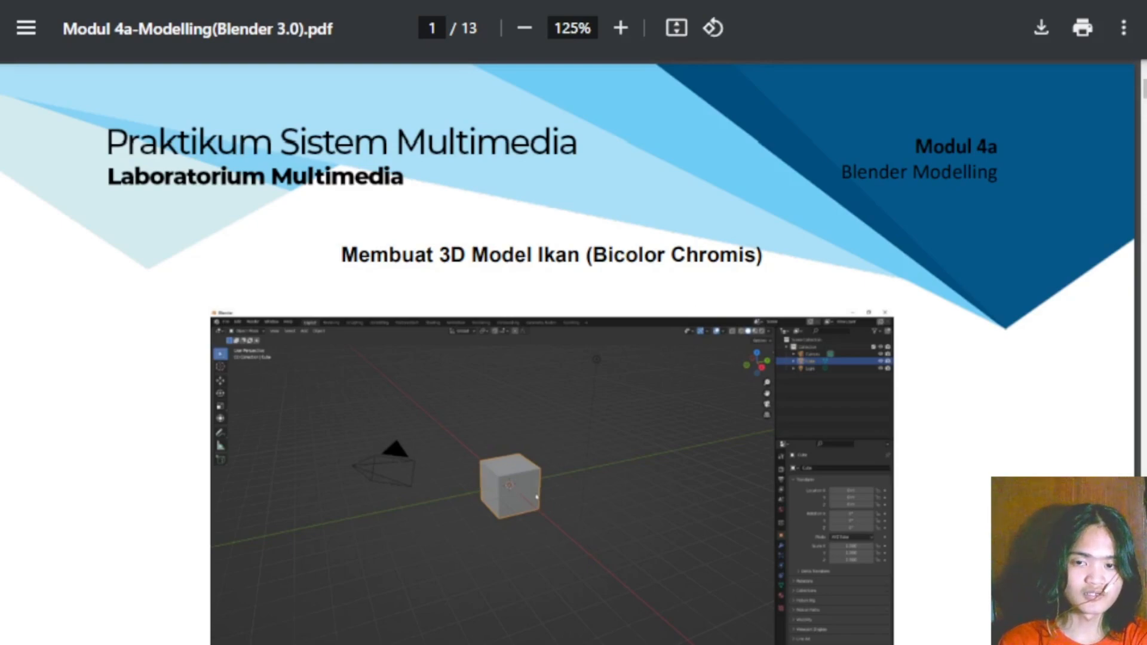
key(alt+Tab)
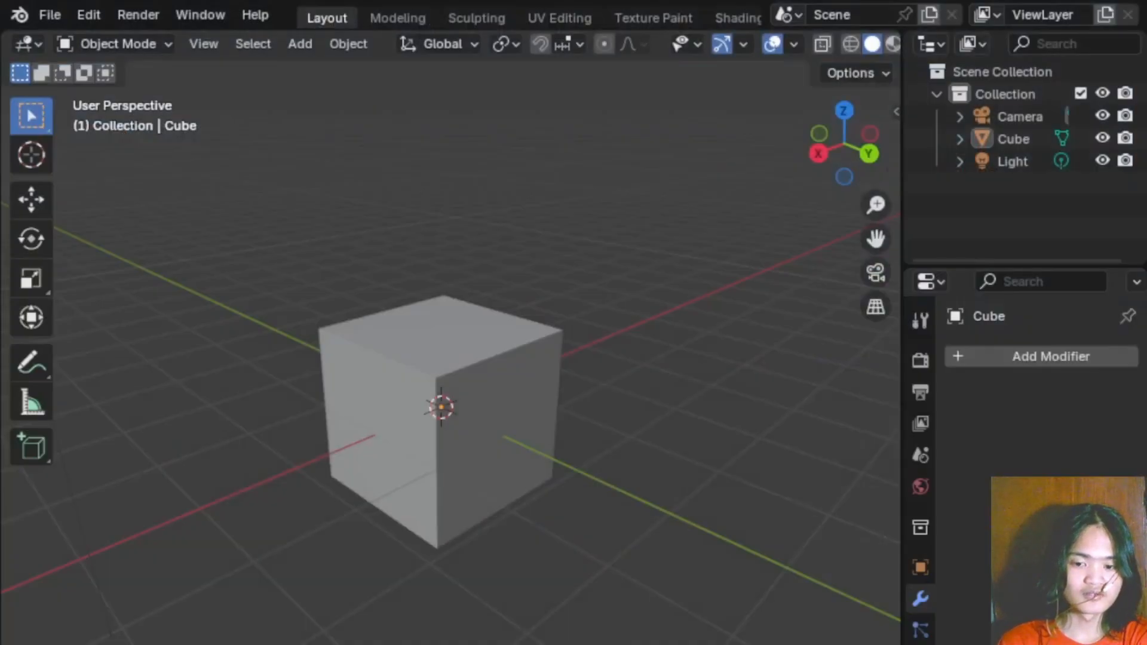
shift+middle_drag(530, 505, 589, 501)
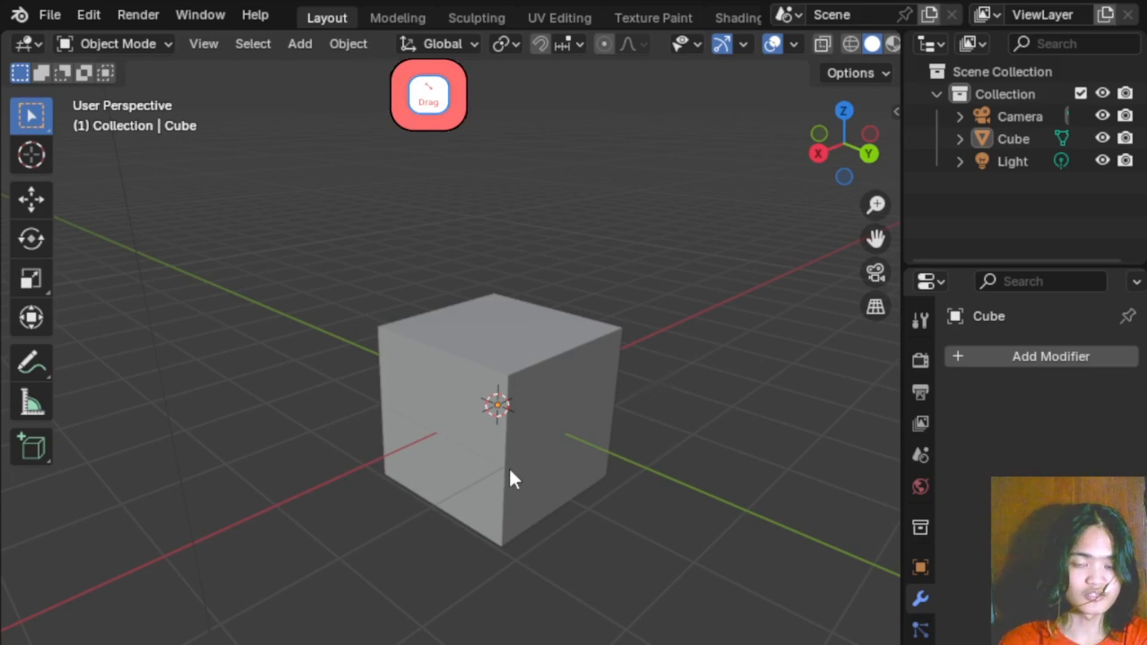
middle_drag(513, 501, 461, 480)
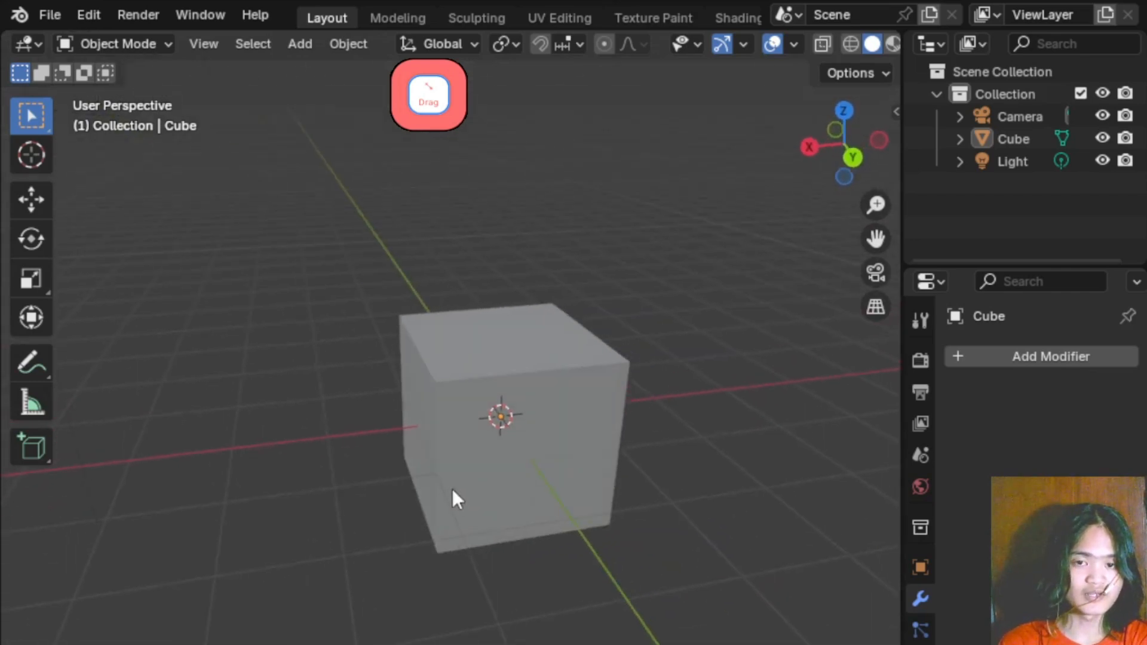
key(shift)
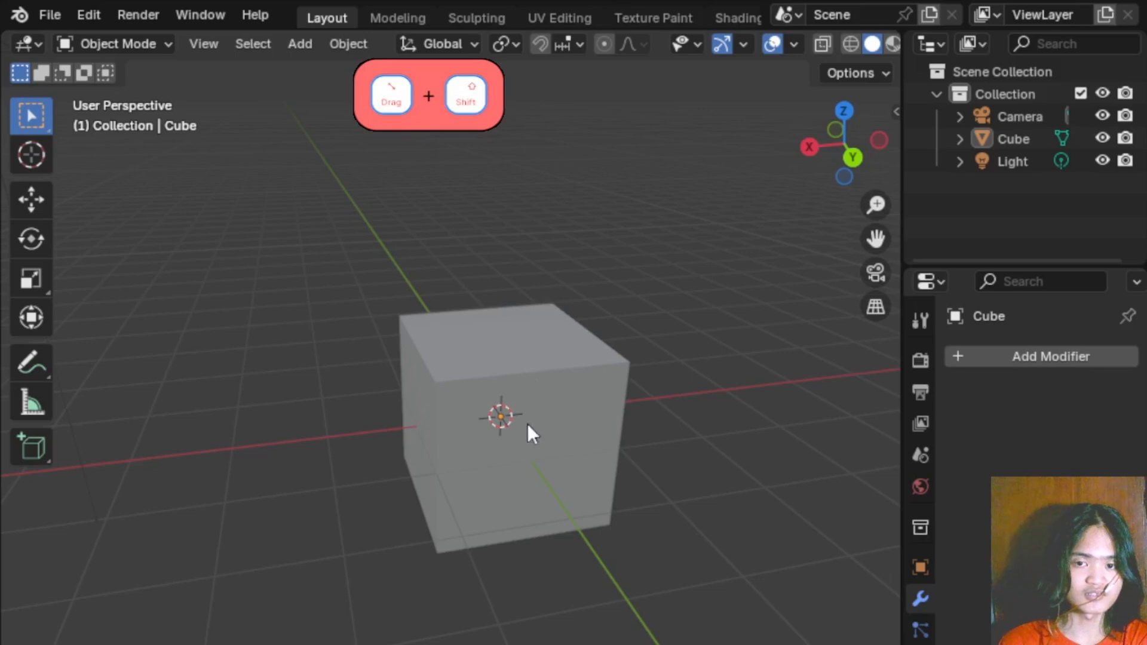
shift+middle_drag(527, 423, 530, 453)
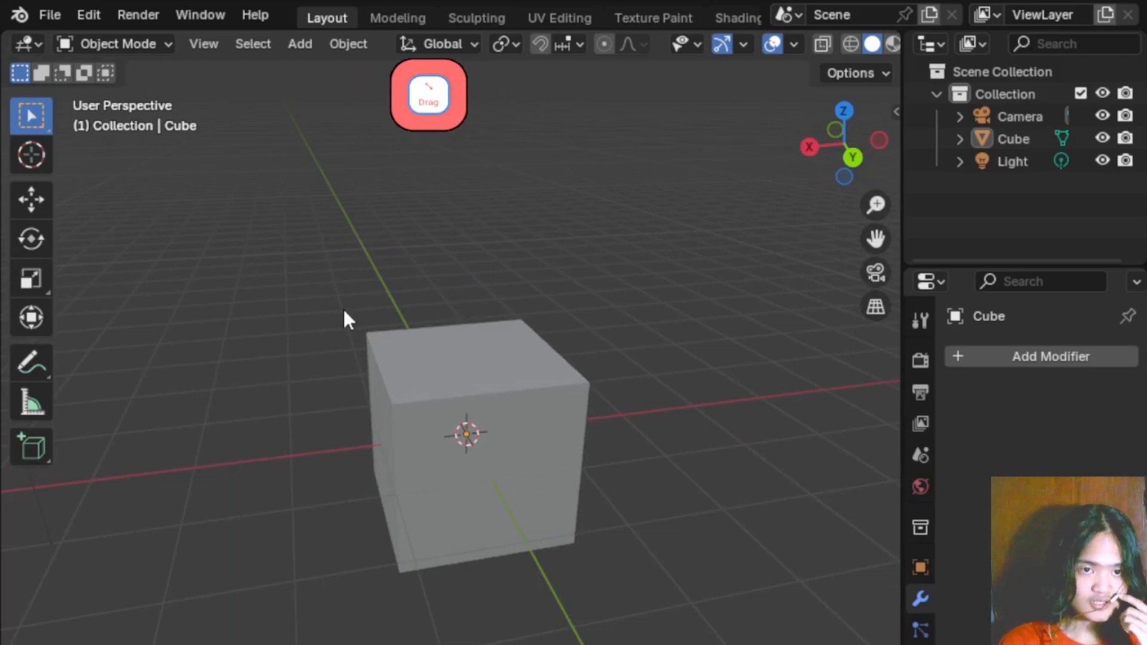
- Make sure Emulate Numpad is enabled in the Input preferences and close the preferences window
click(92, 12)
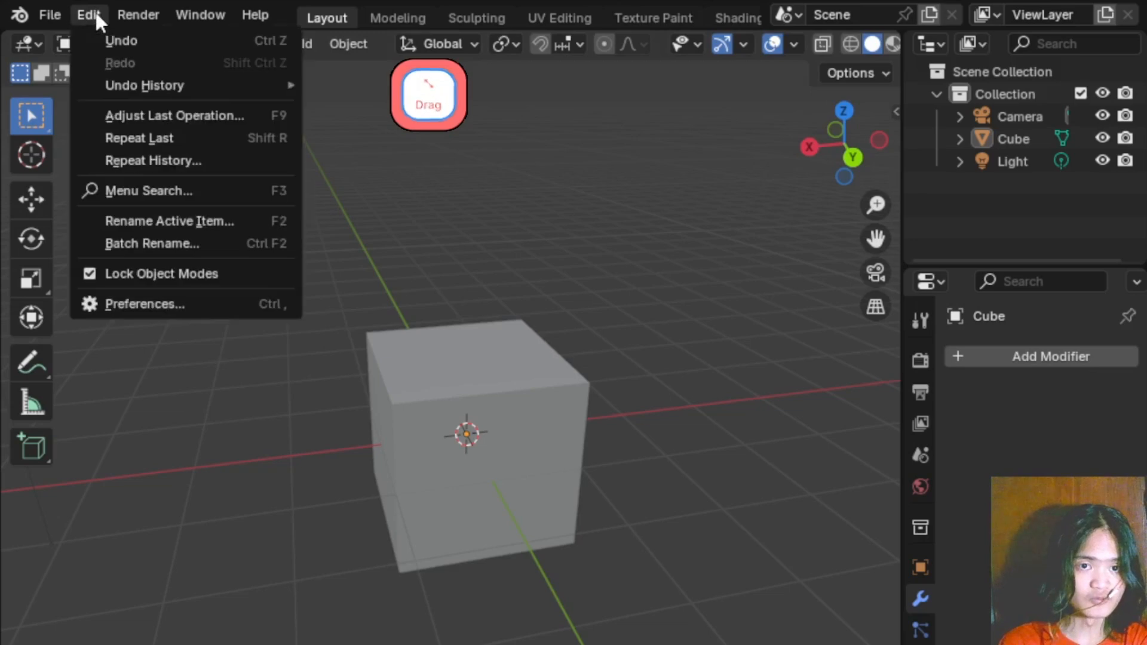
click(217, 307)
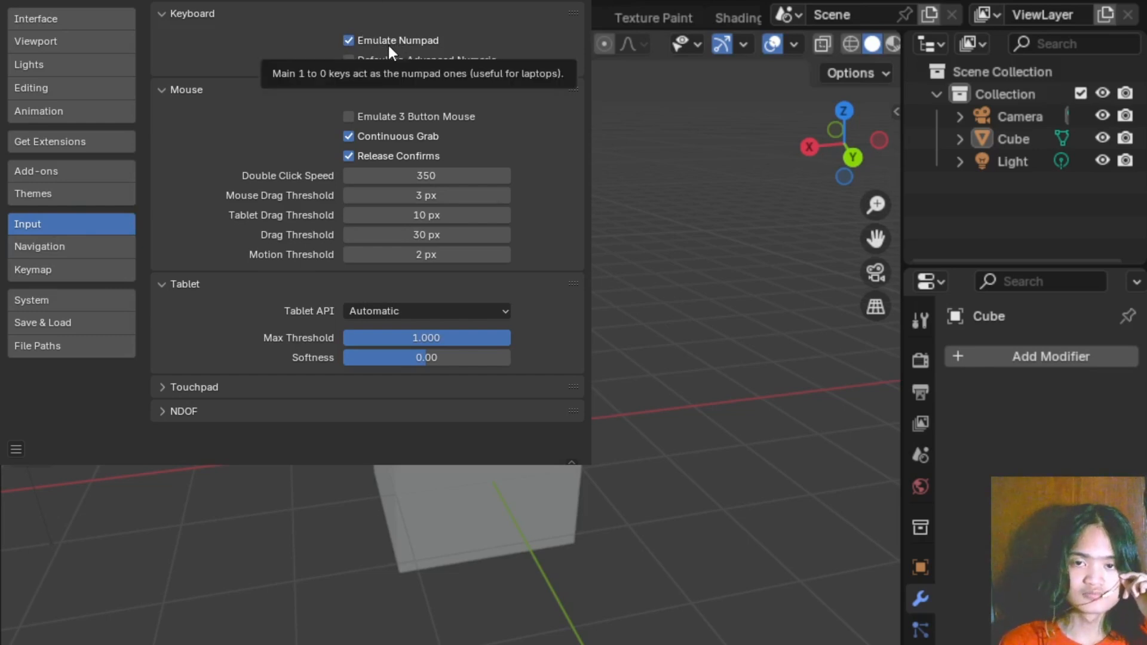
click(478, 40)
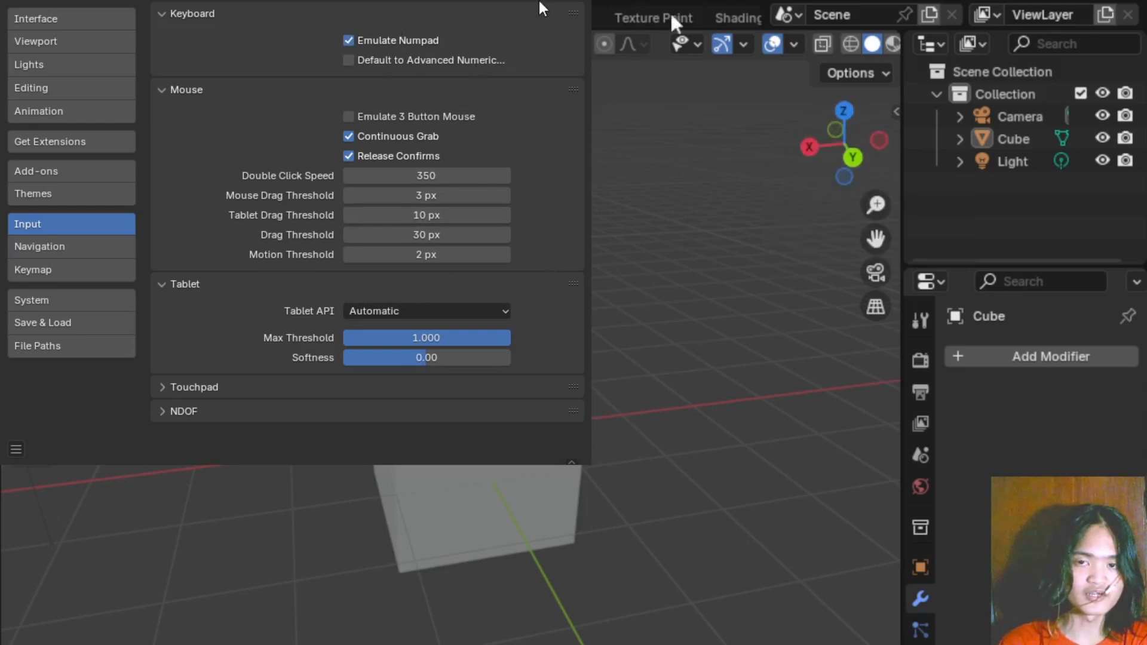
click(715, 5)
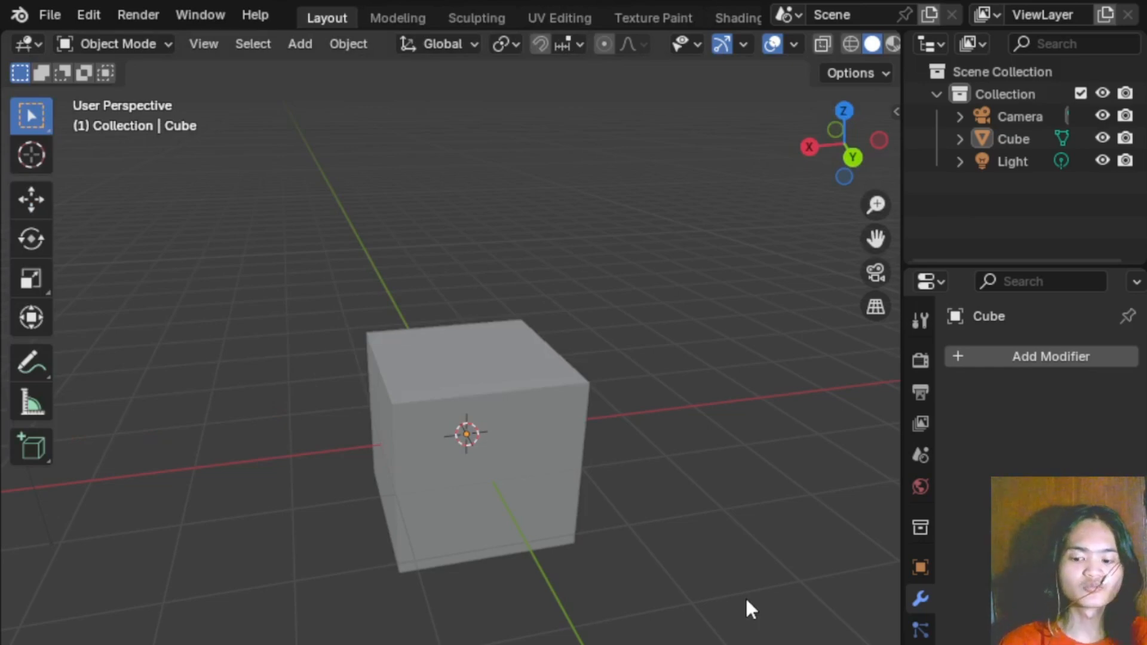
- Compare the cube's right-side view in orthographic and perspective projection, ending in Right Orthographic
key(KP_5)
key(KP_3)
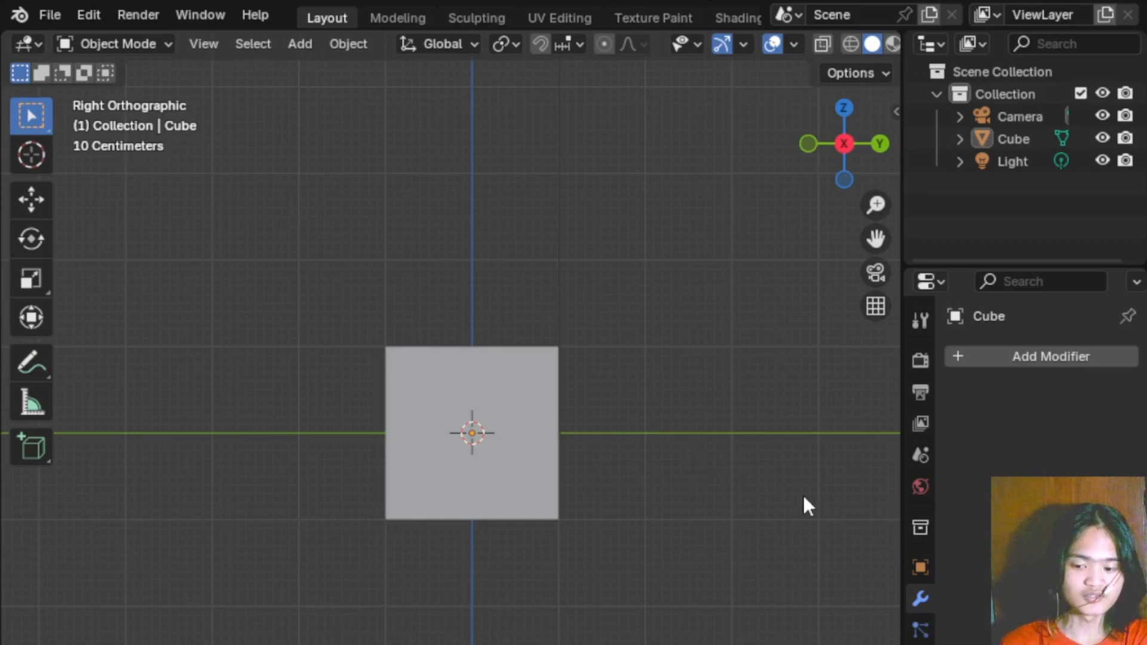
key(KP_5)
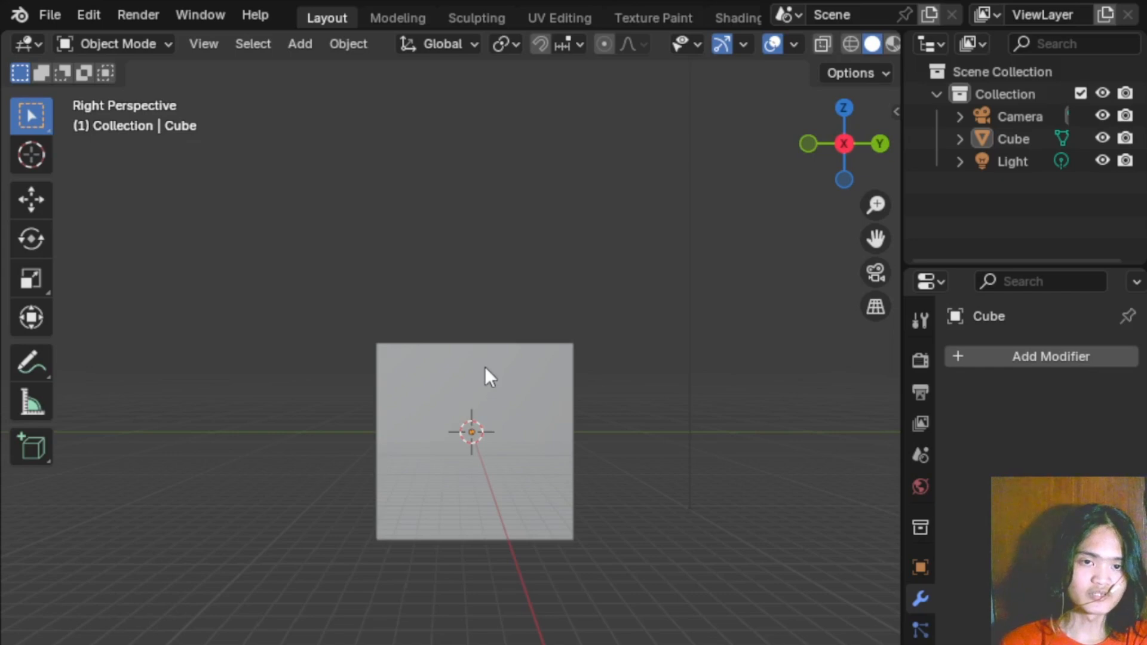
middle_drag(471, 397, 396, 432)
key(KP_3)
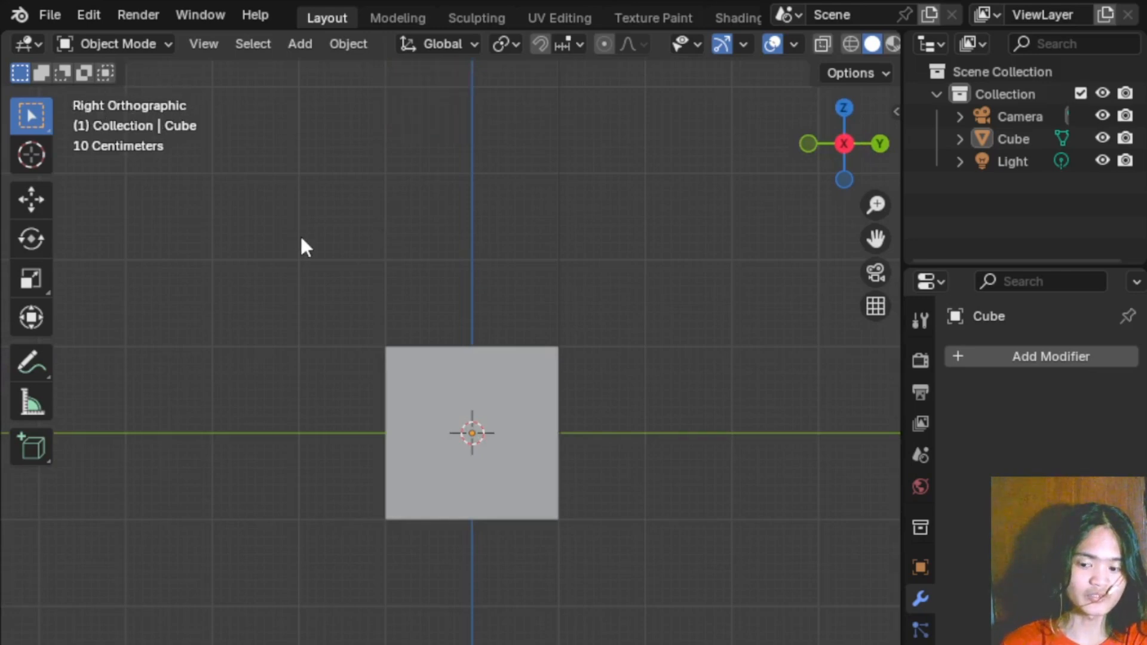
- Switch the view to perspective, toggle the projection, and orbit to see the cube from an angle above
key(KP_5)
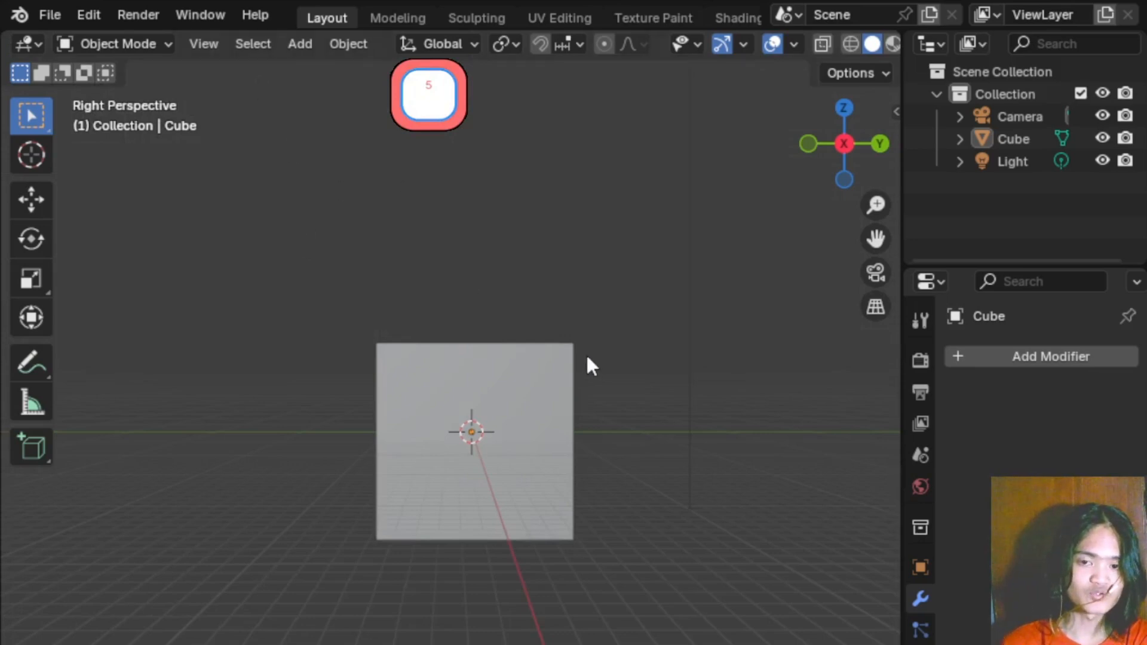
click(875, 306)
click(876, 306)
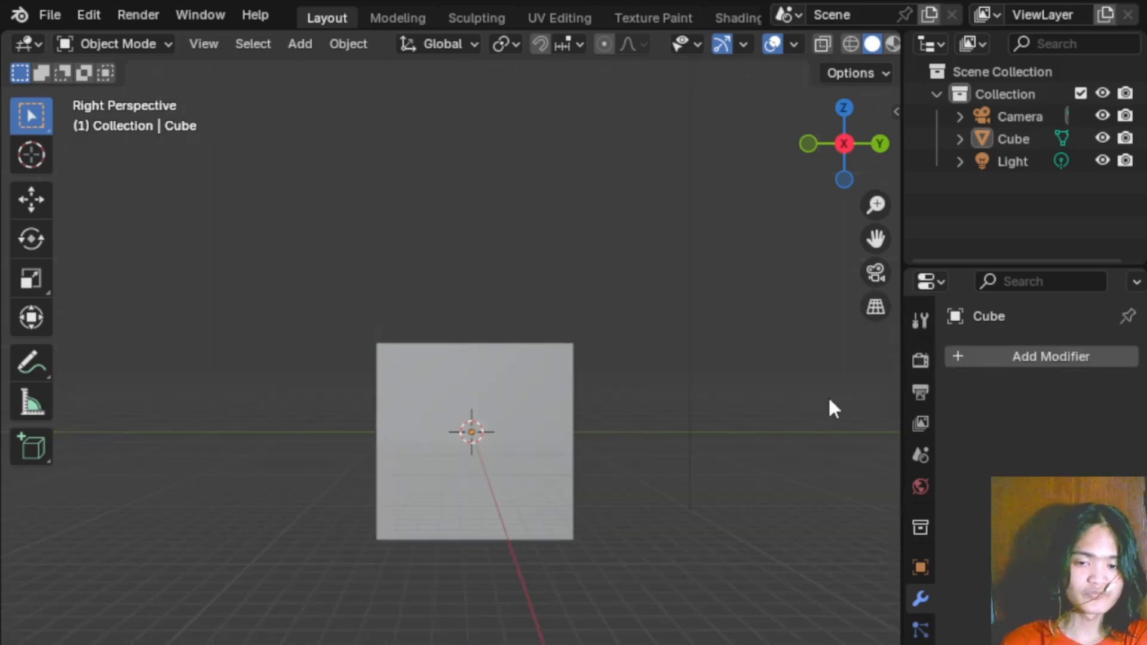
middle_drag(687, 504, 735, 545)
mouse_move(631, 447)
shift+middle_down()
mouse_move(704, 436)
mouse_move(650, 410)
mouse_move(717, 476)
mouse_move(644, 450)
shift+middle_up()
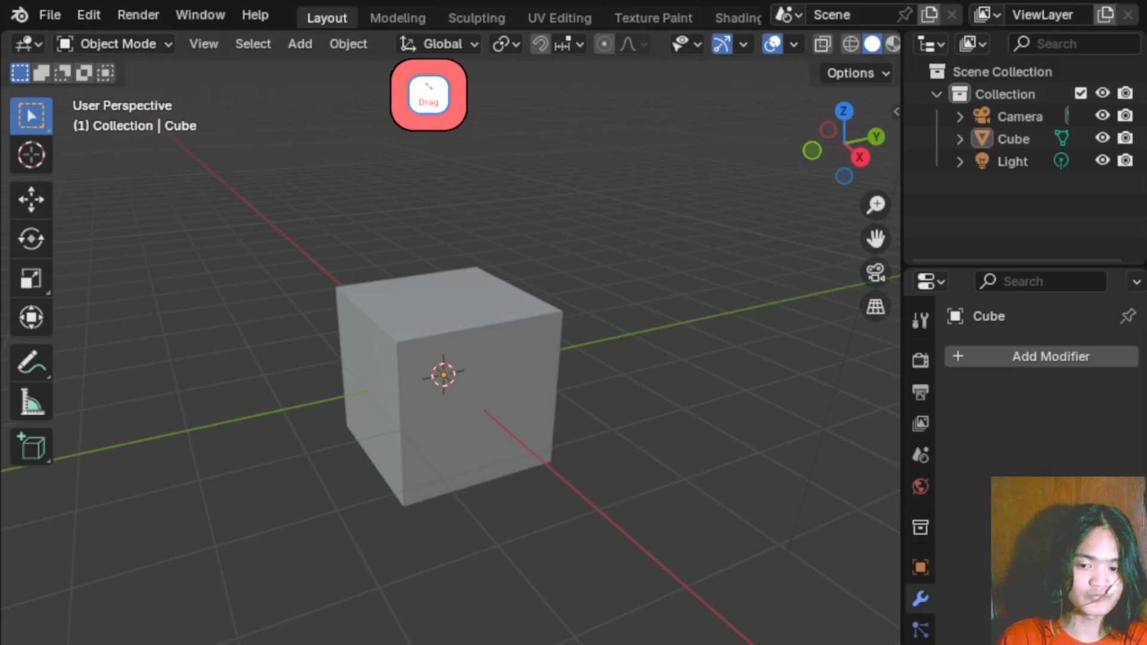
- Try switching between Edit Mode and Object Mode, ending with the cube in Edit Mode
click(167, 43)
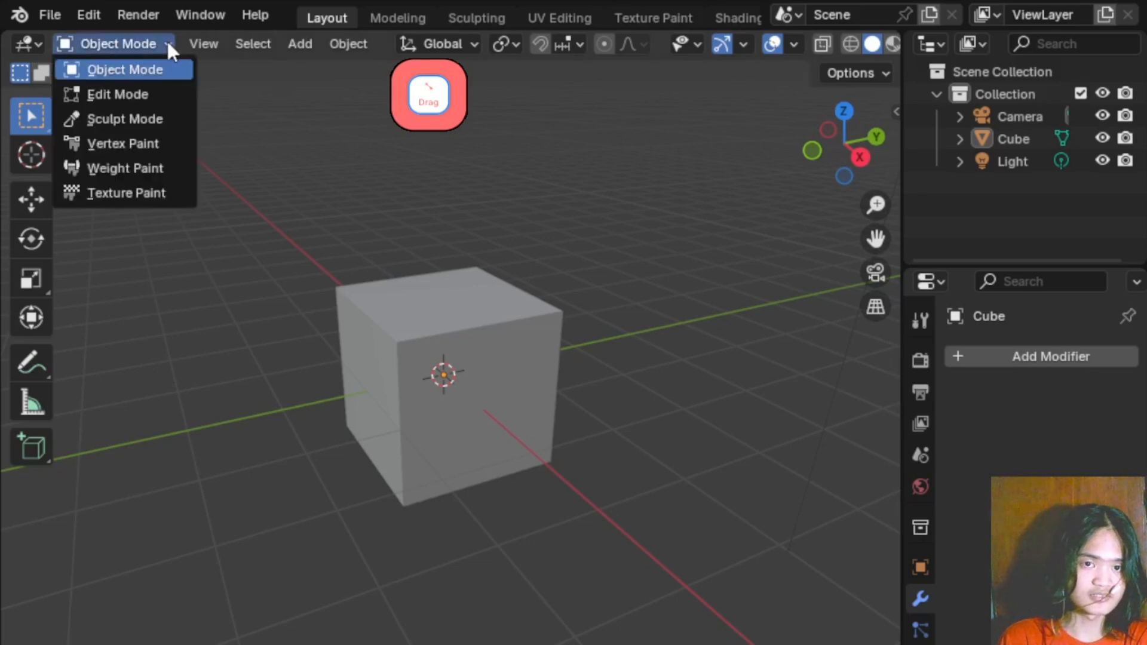
click(134, 93)
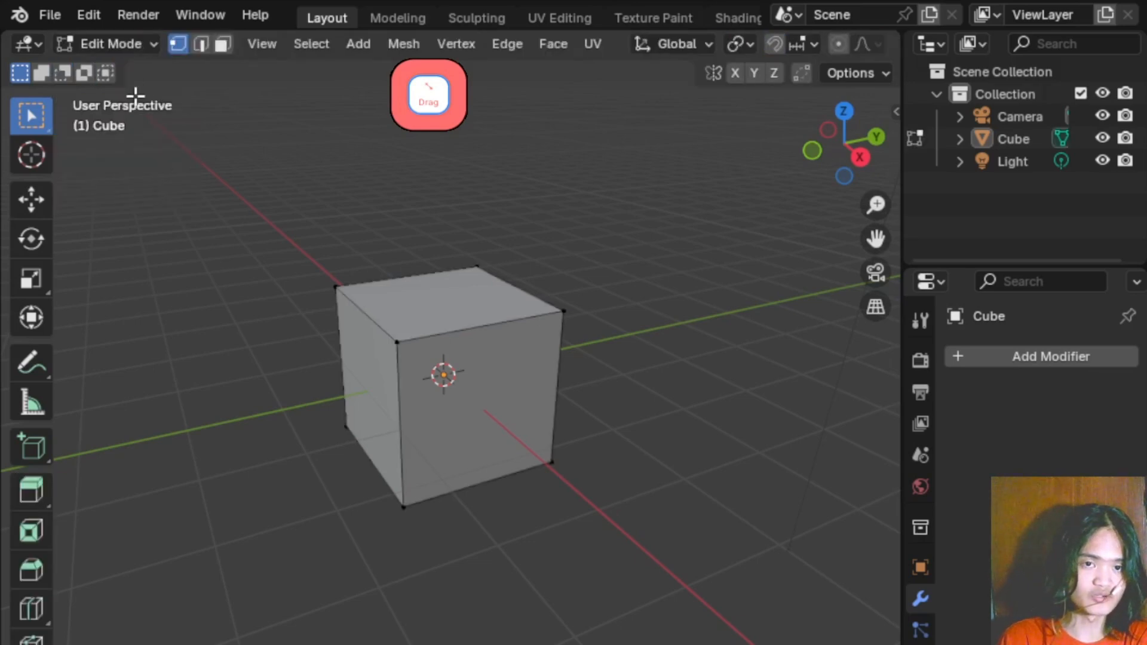
click(142, 43)
click(147, 70)
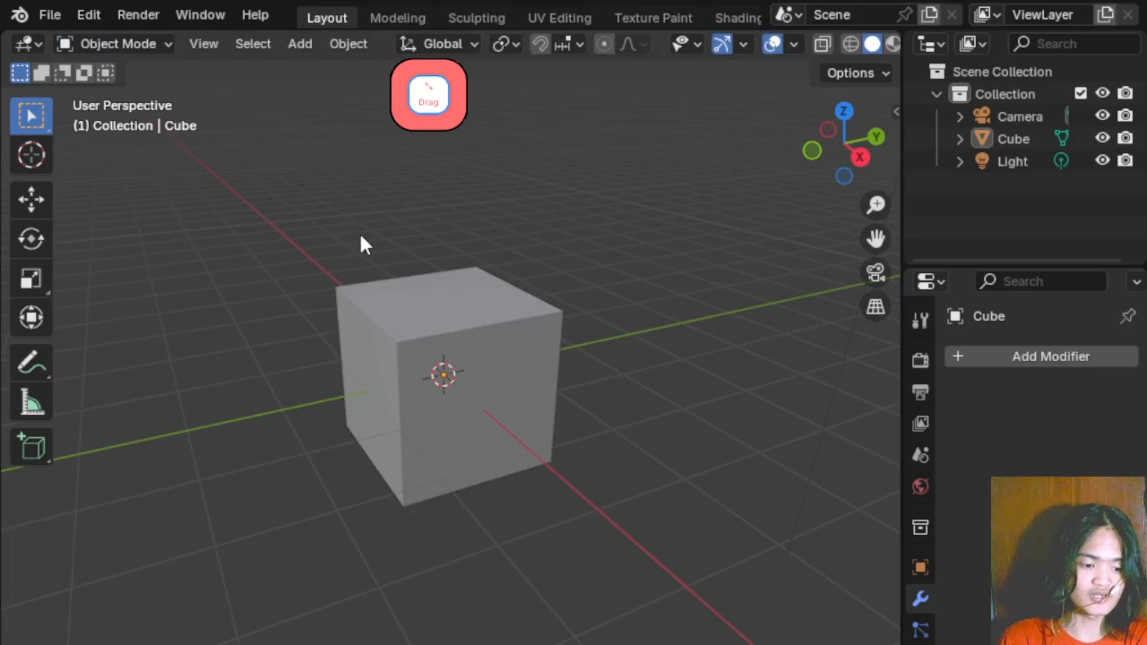
key(Tab)
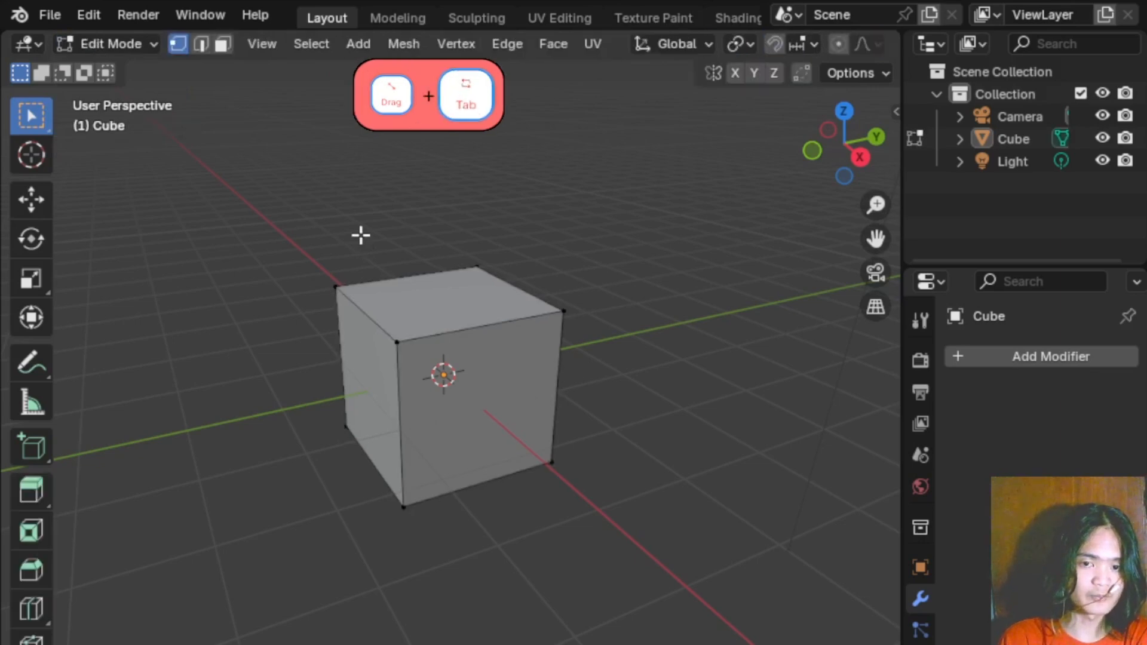
- Practise panning, zooming and orbiting around the cube, selecting and deselecting one of its top corner vertices
shift+middle_drag(302, 297, 422, 285)
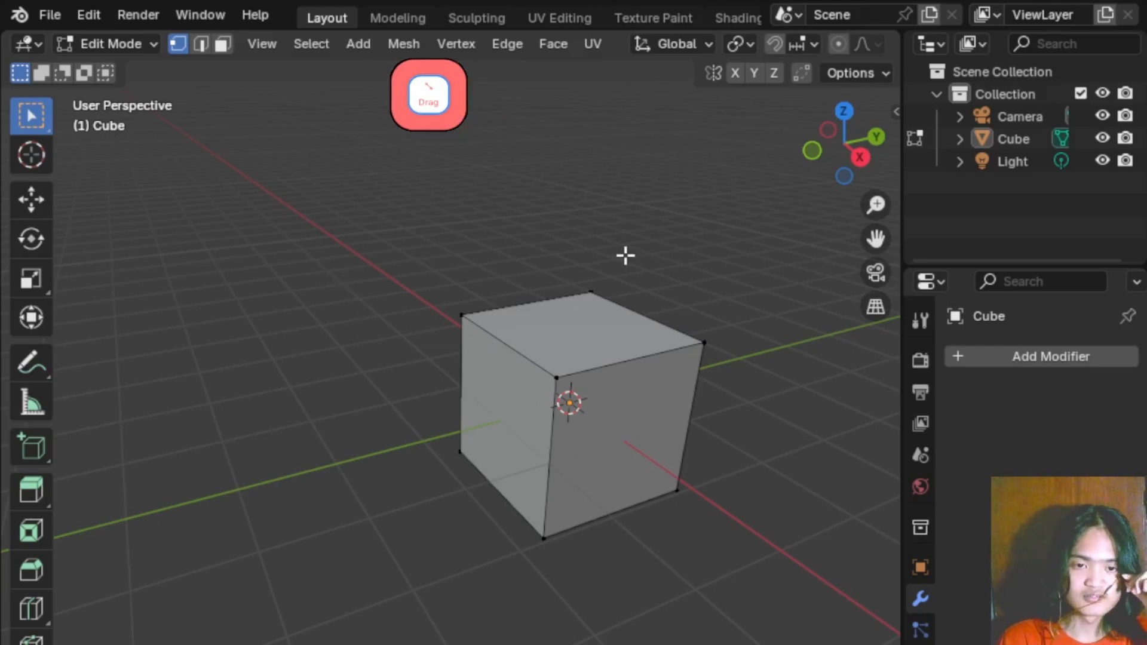
shift+middle_drag(561, 251, 464, 212)
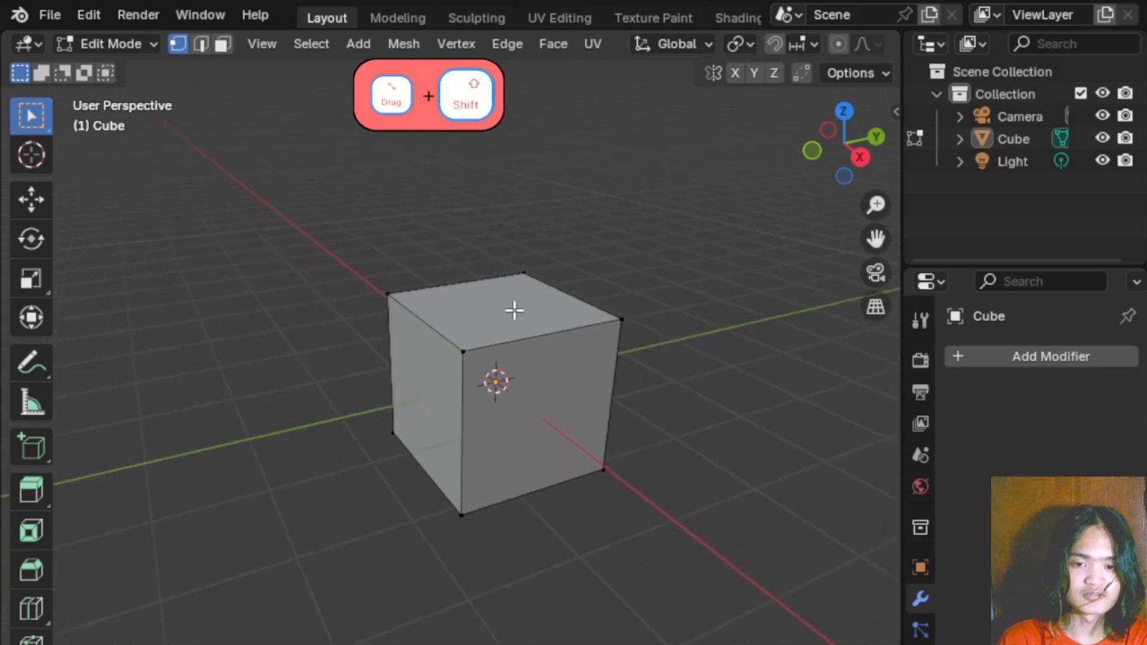
scroll(514, 310, up, 5)
scroll(519, 298, down, 4)
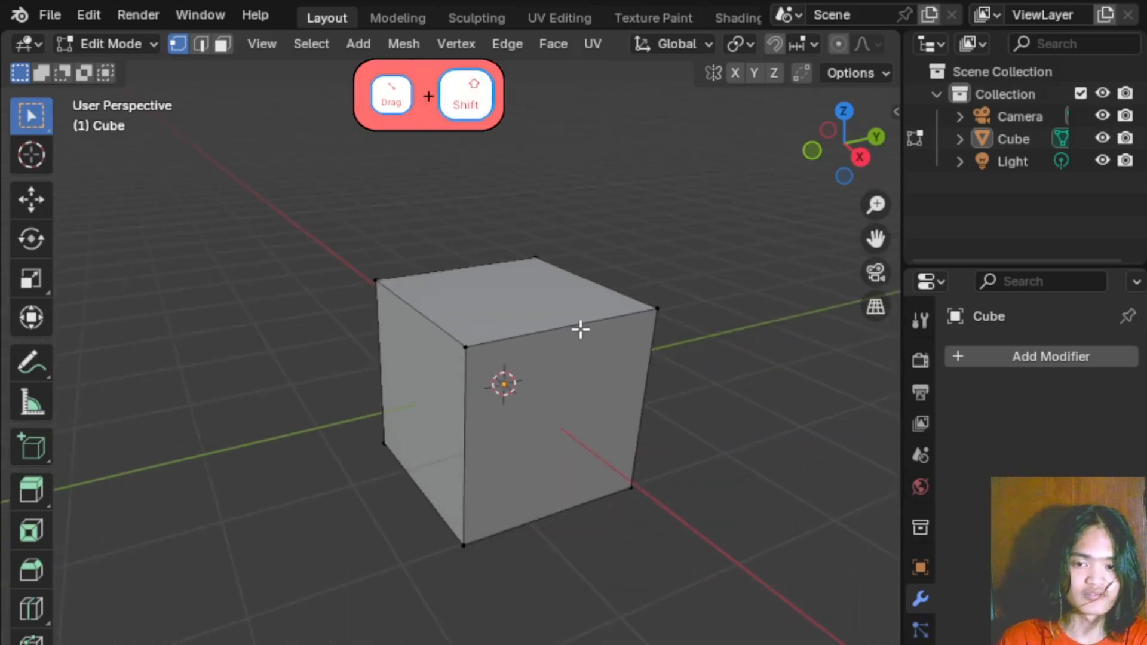
shift+middle_drag(510, 307, 461, 366)
shift+click(615, 316)
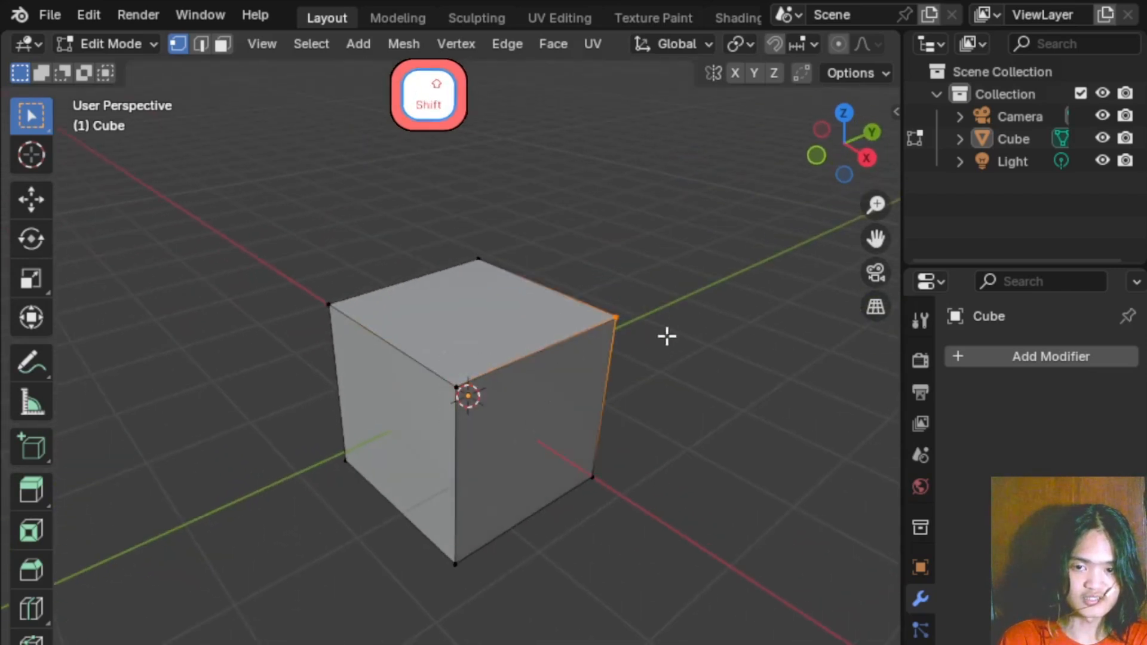
shift+drag(466, 241, 536, 292)
click(607, 249)
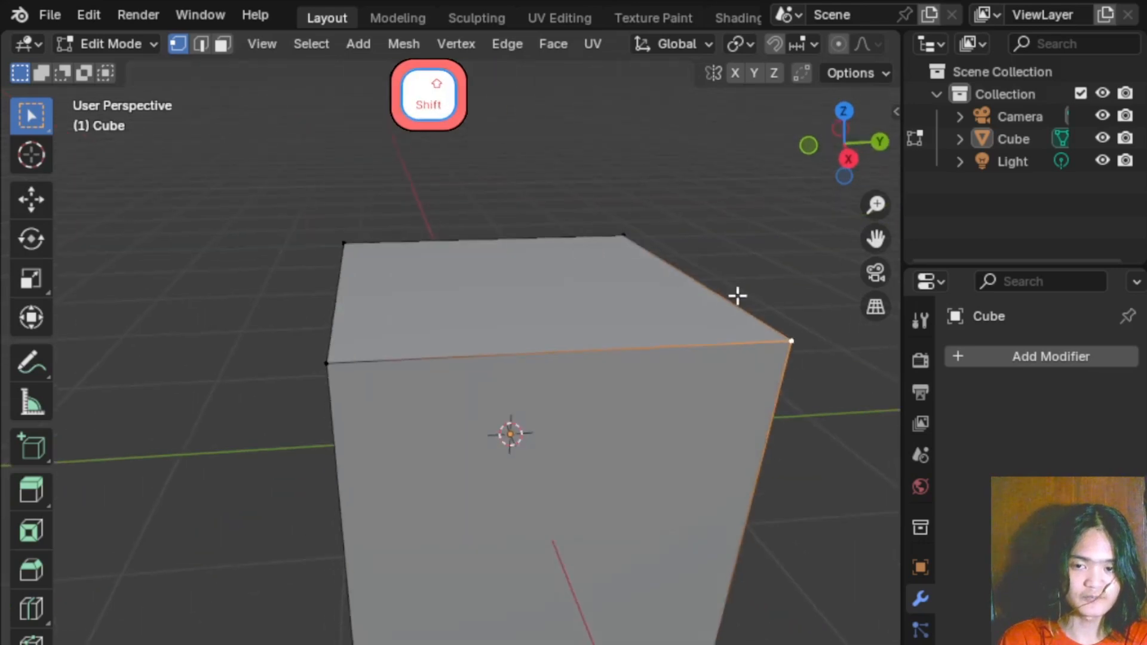
scroll(669, 299, down, 5)
shift+middle_drag(625, 314, 722, 371)
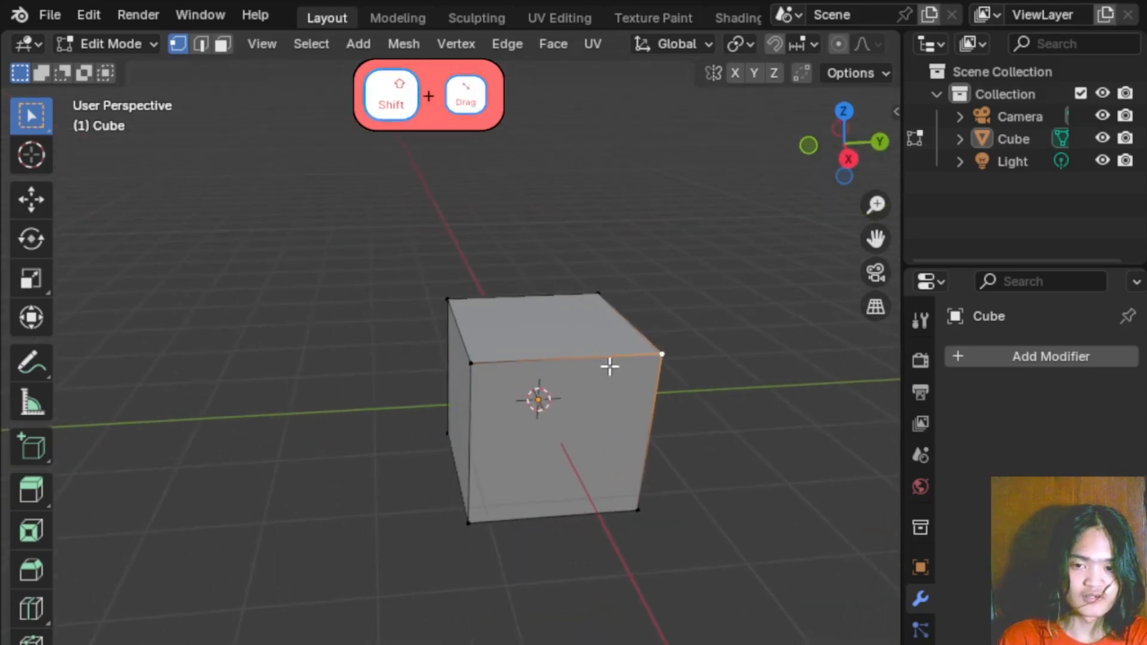
middle_drag(610, 367, 640, 353)
click(686, 360)
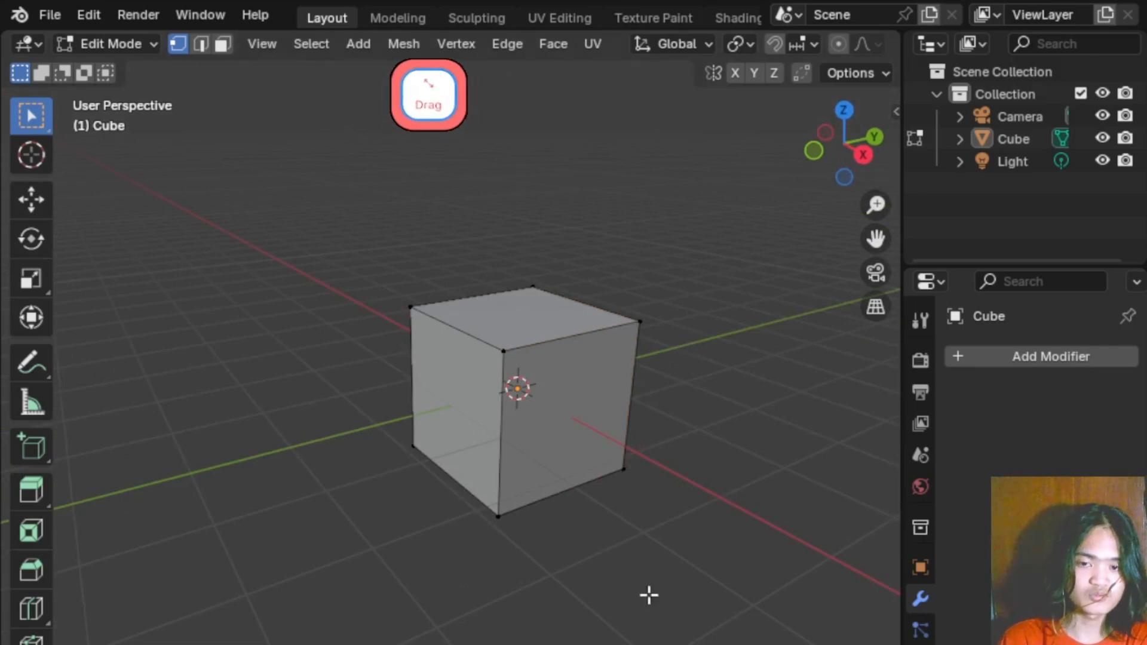
scroll(37, 486, down, 5)
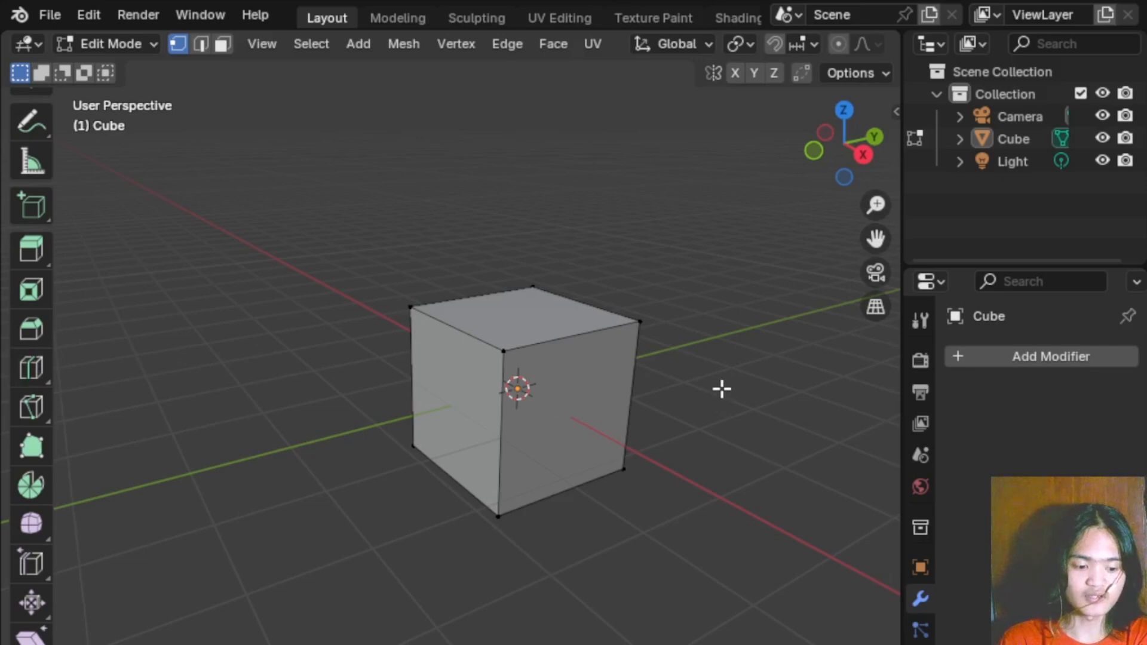
key(ctrl)
key(ctrl+r)
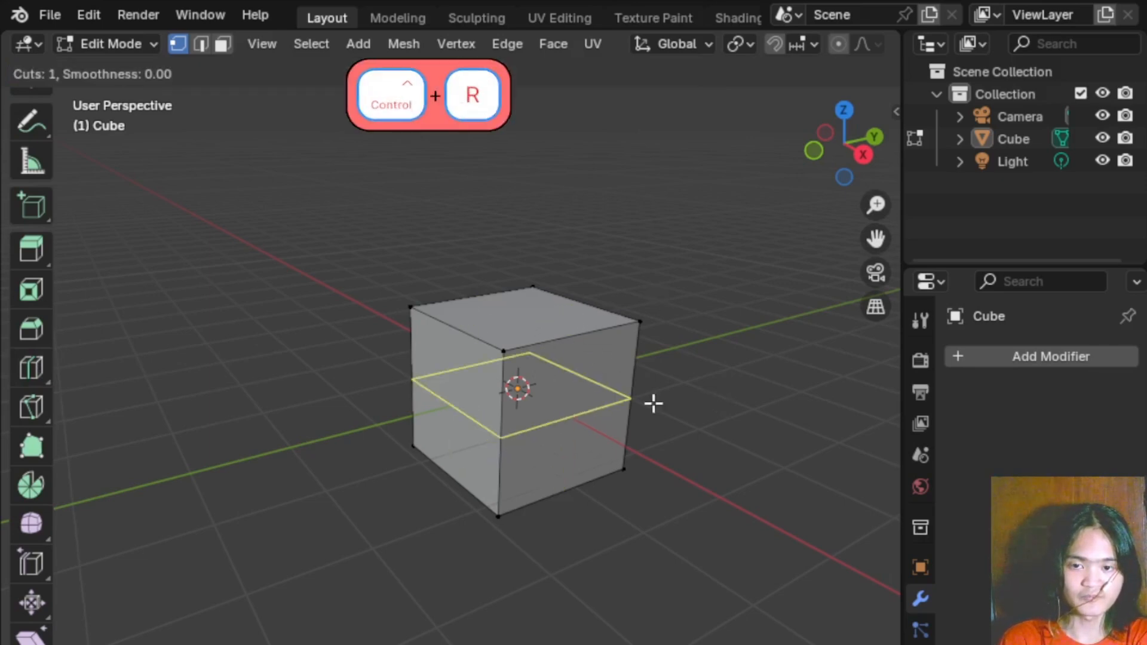
right_click(769, 317)
- Add one vertical loop cut across the cube's X direction and slide it toward the +X face by a factor of about 0.73
middle_drag(721, 423, 770, 396)
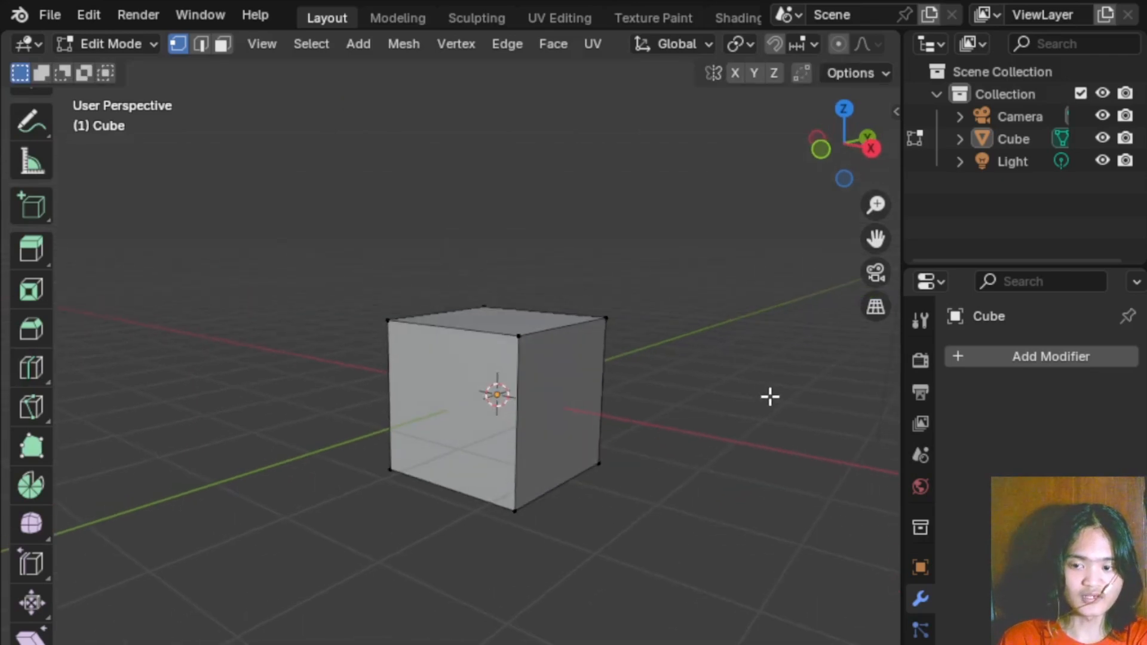
key(KP_3)
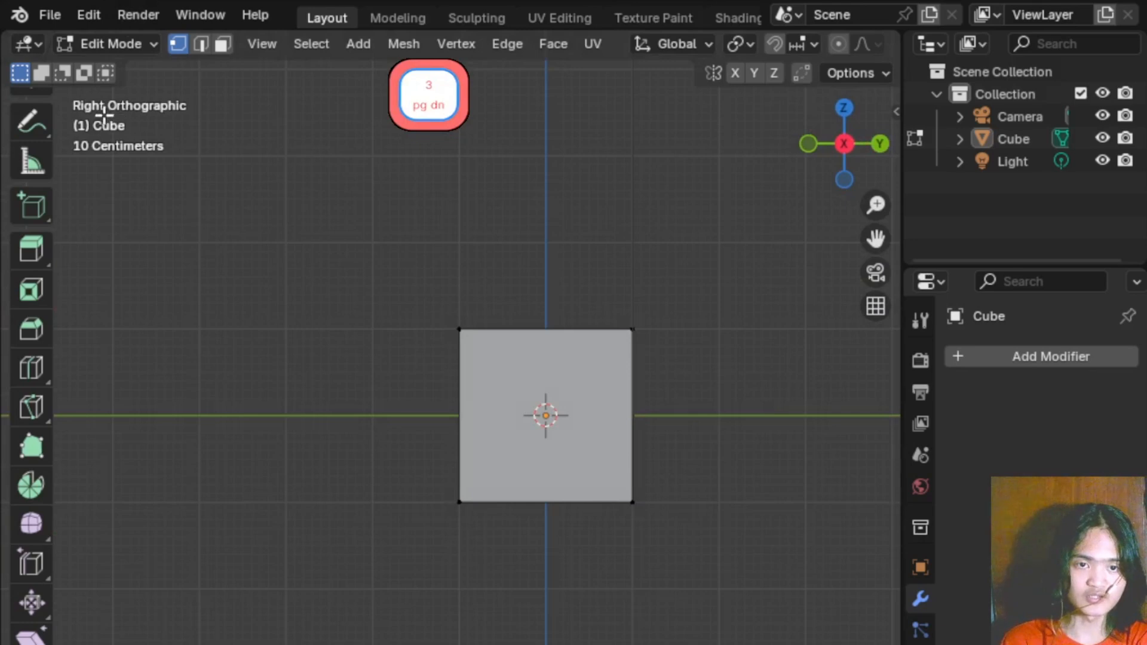
shift+middle_drag(655, 337, 589, 350)
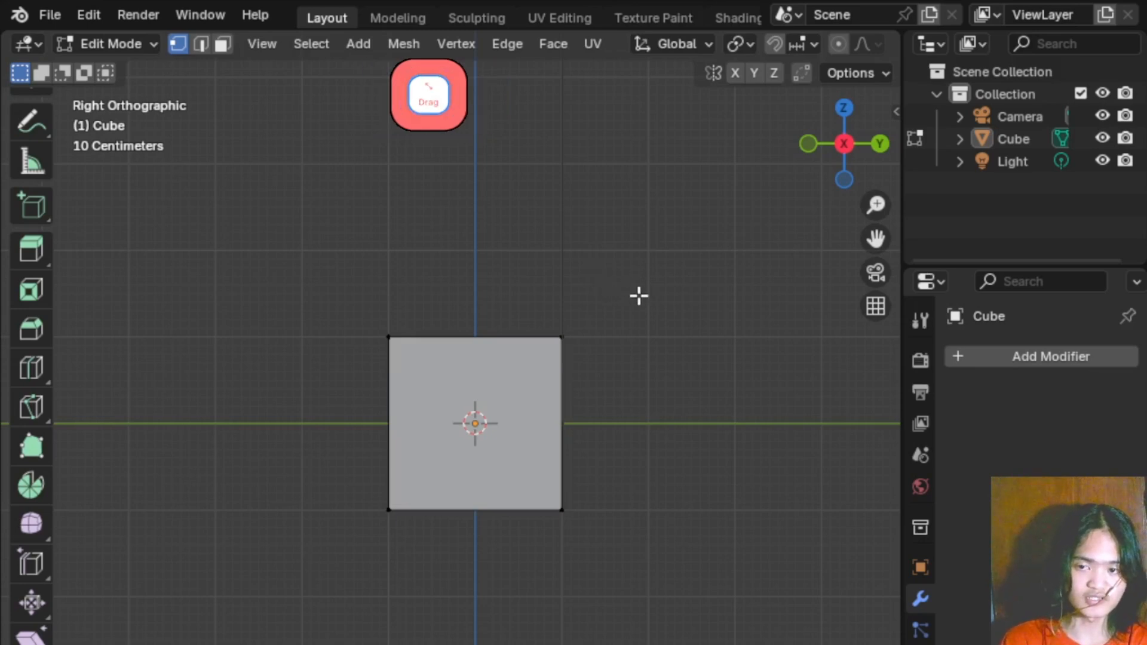
middle_drag(632, 295, 511, 360)
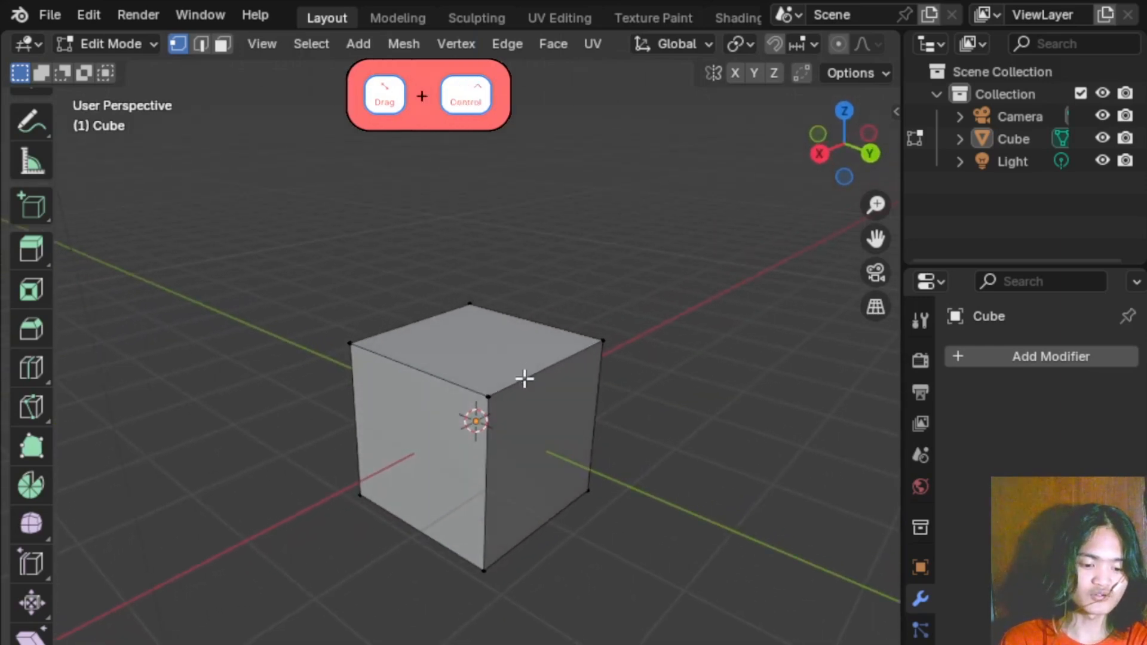
key(ctrl+r)
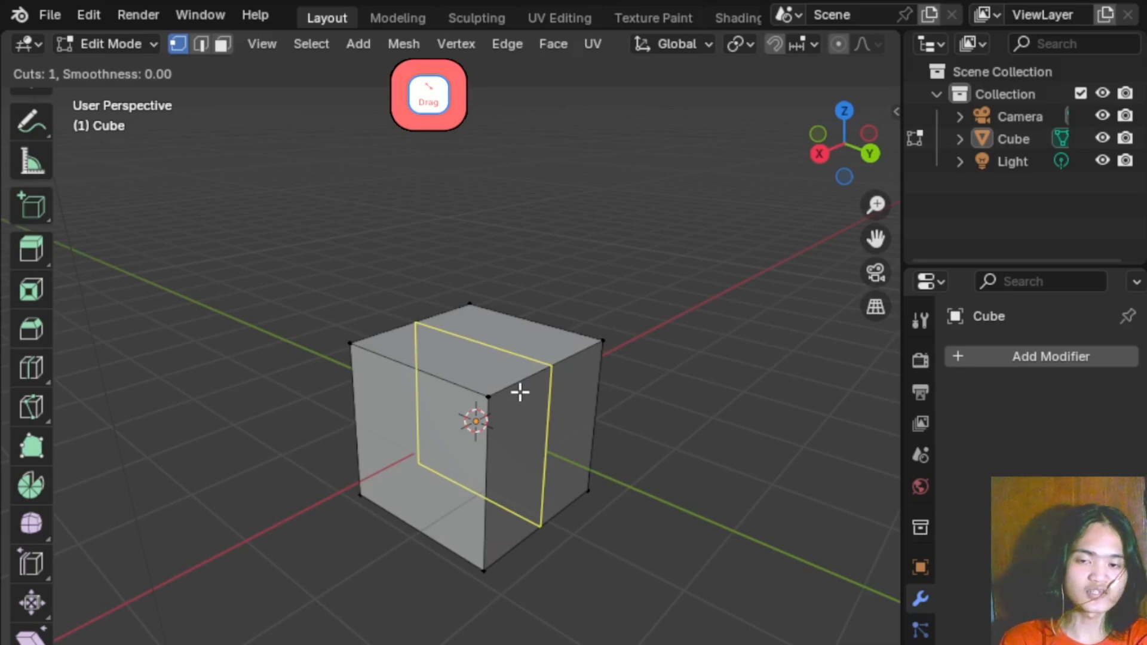
click(519, 392)
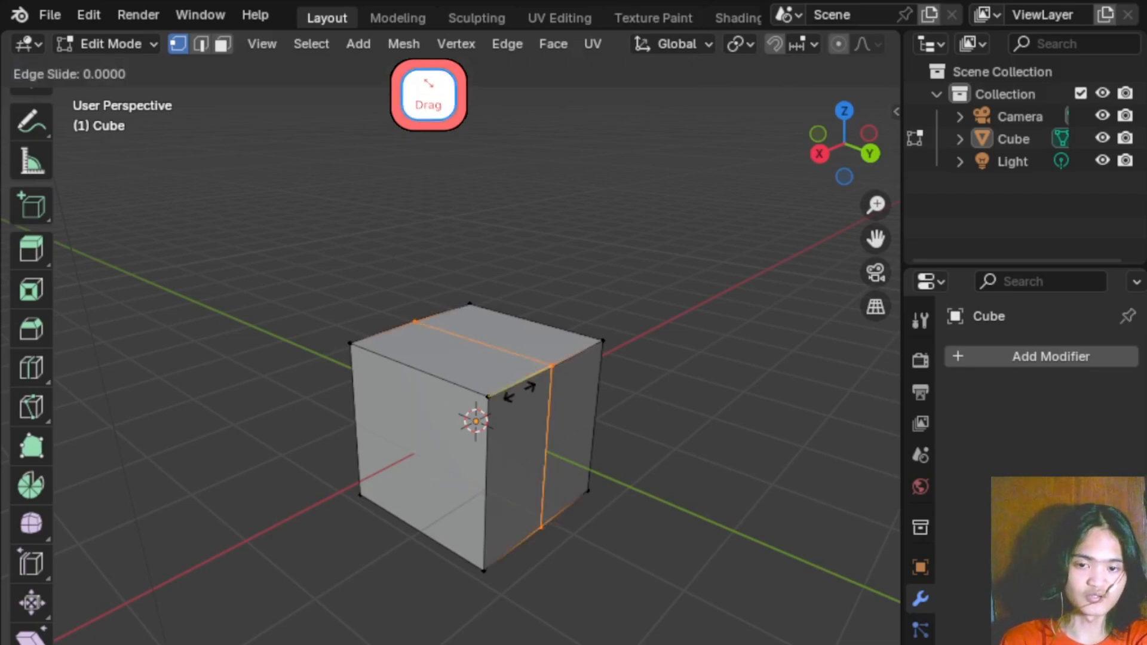
drag(519, 392, 483, 407)
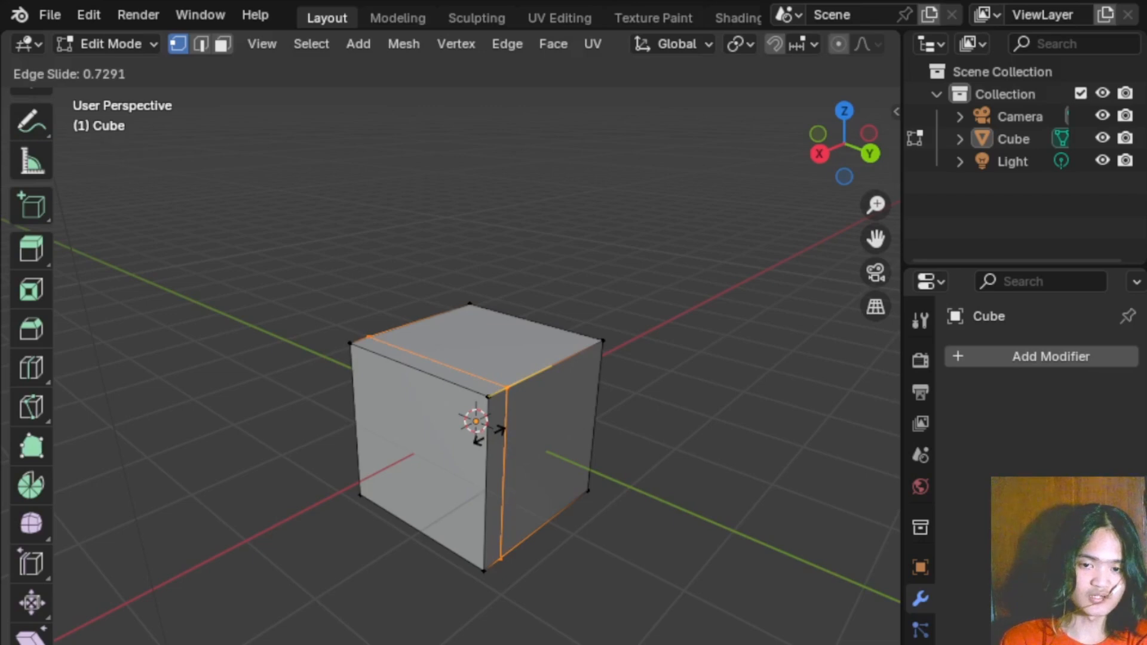
click(487, 430)
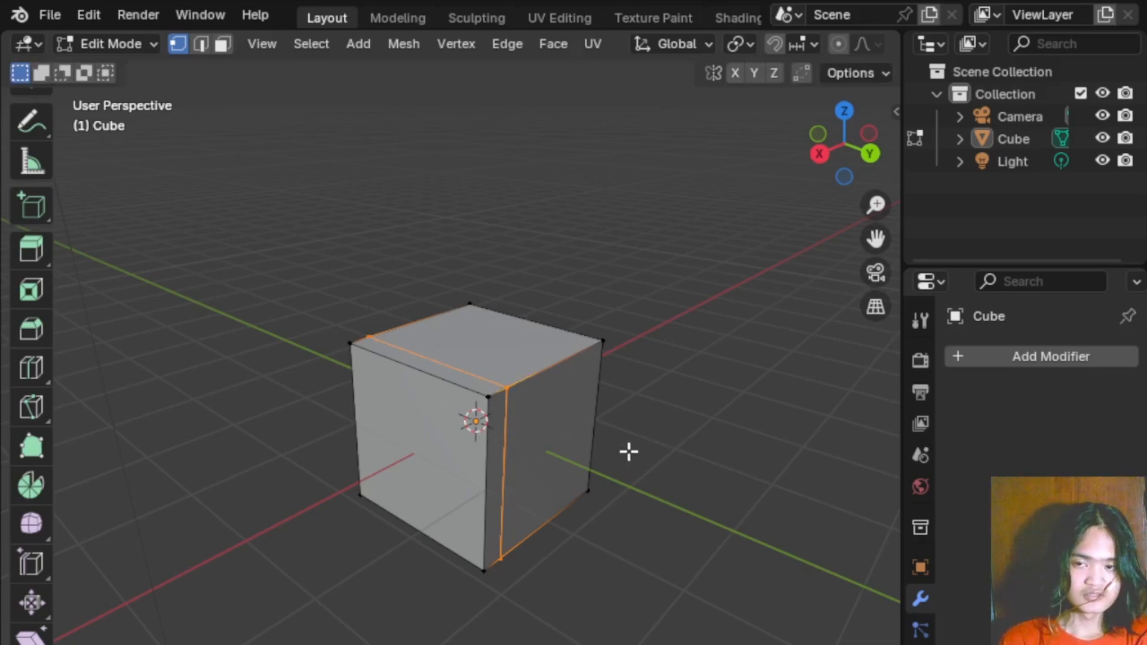
click(650, 381)
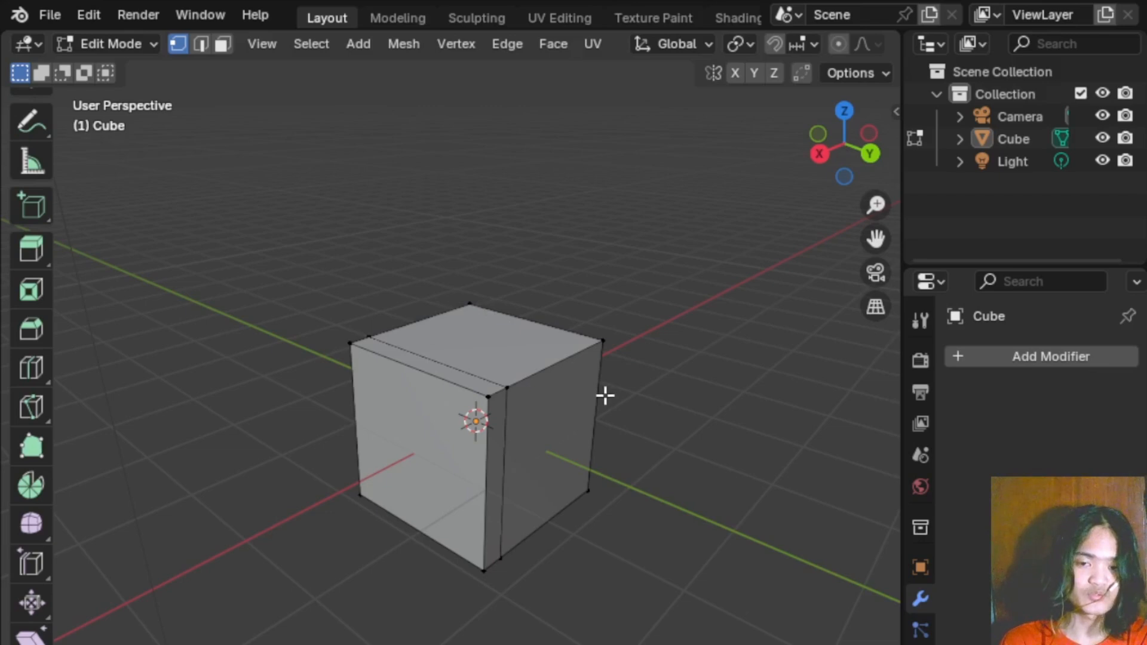
- Turn on X-ray display to see through the cube to its hidden vertices
key(alt+z)
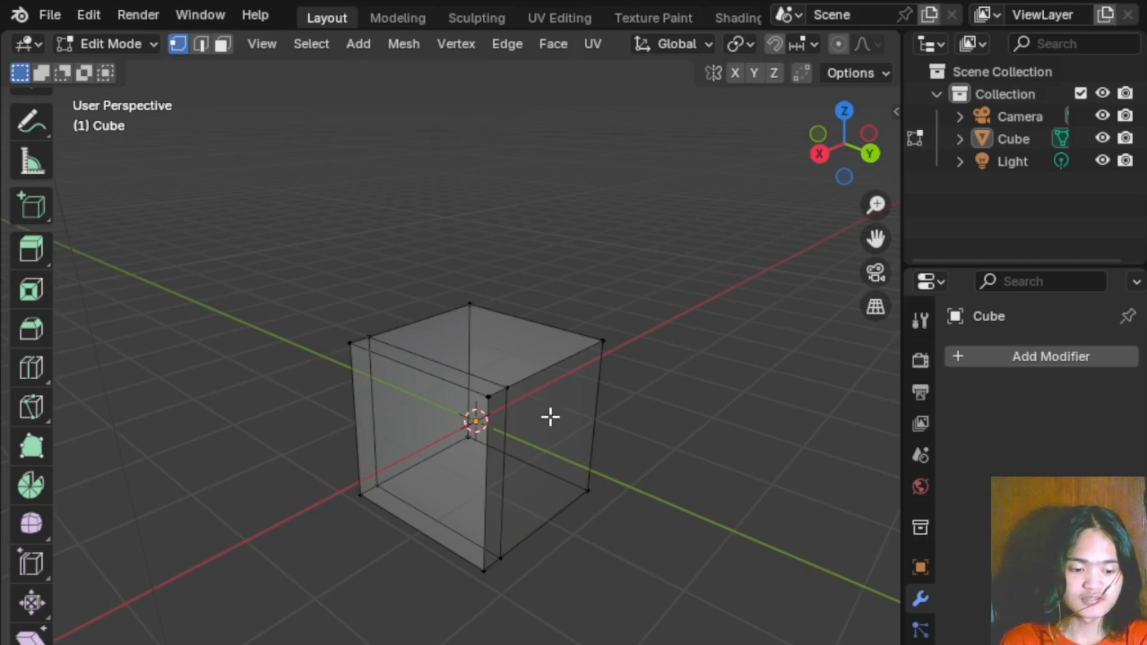
shift+middle_drag(568, 425, 568, 425)
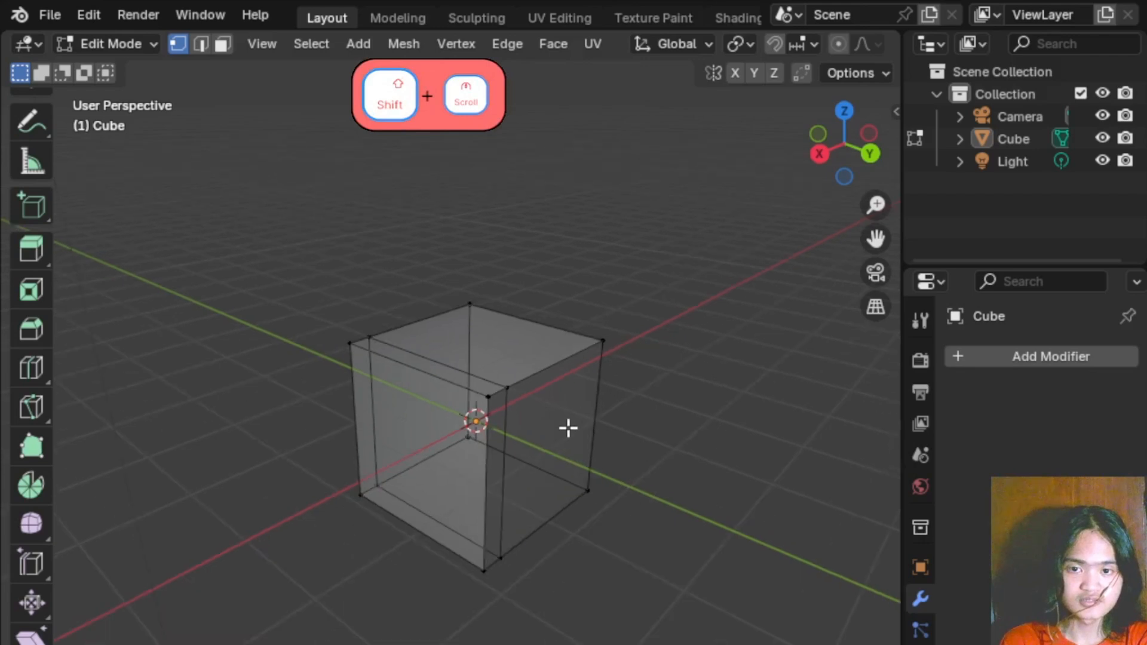
scroll(568, 429, up, 2)
scroll(568, 429, down, 2)
scroll(569, 428, up, 1)
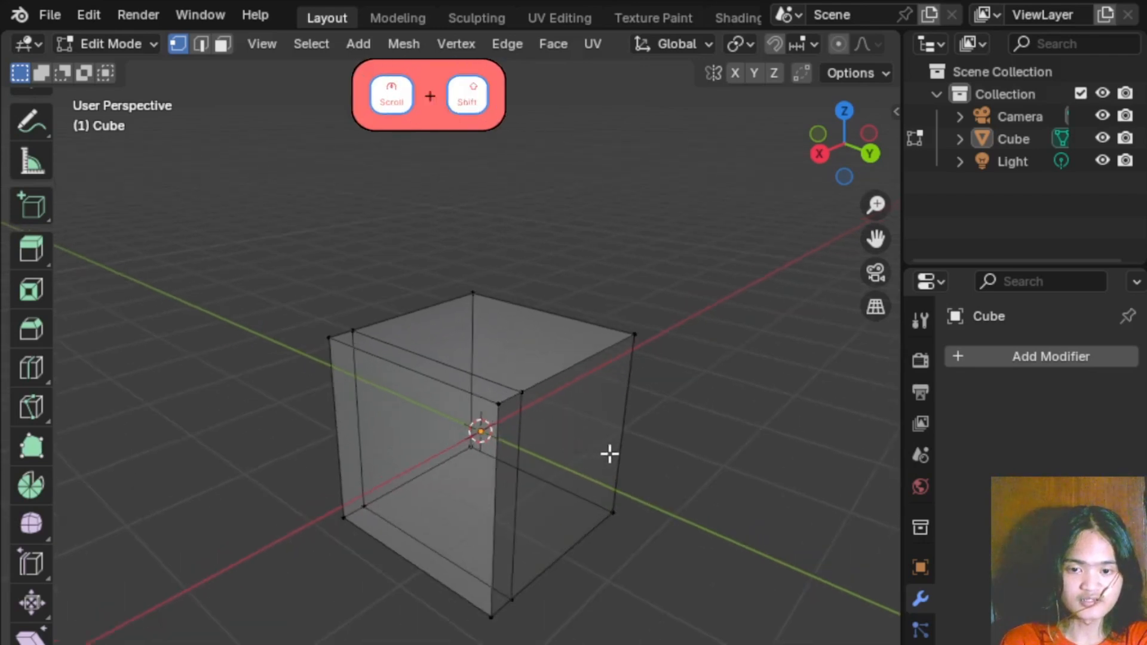
shift+middle_drag(609, 454, 650, 446)
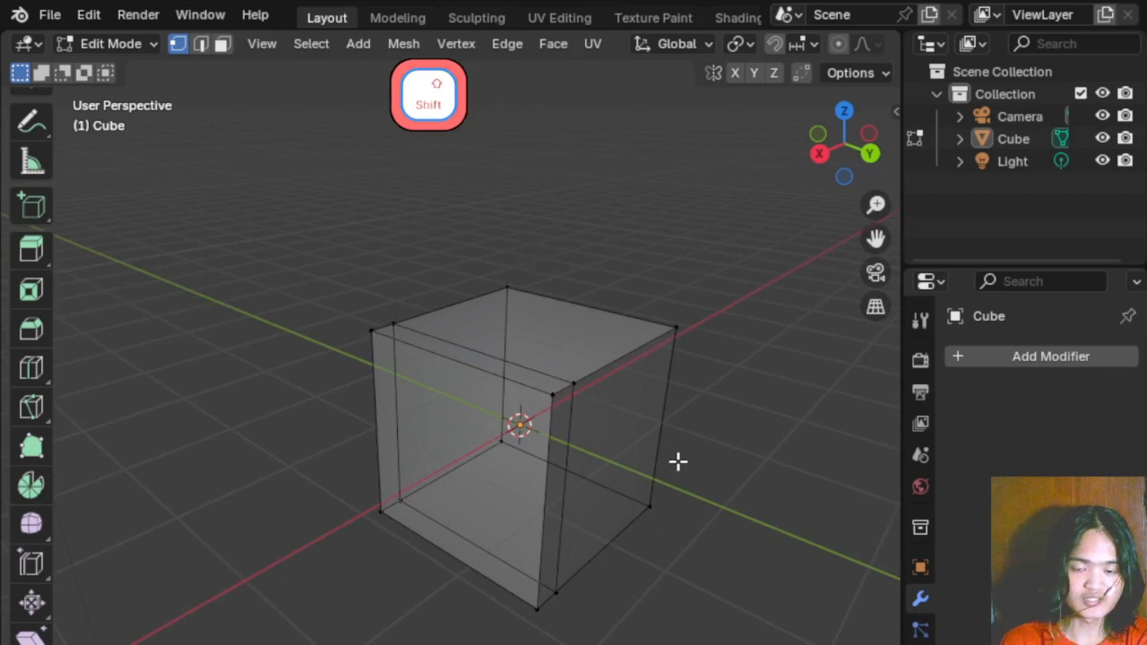
- Delete the four corner vertices of the cube's −X face, leaving only the thin slab beside the loop cut
key(shift)
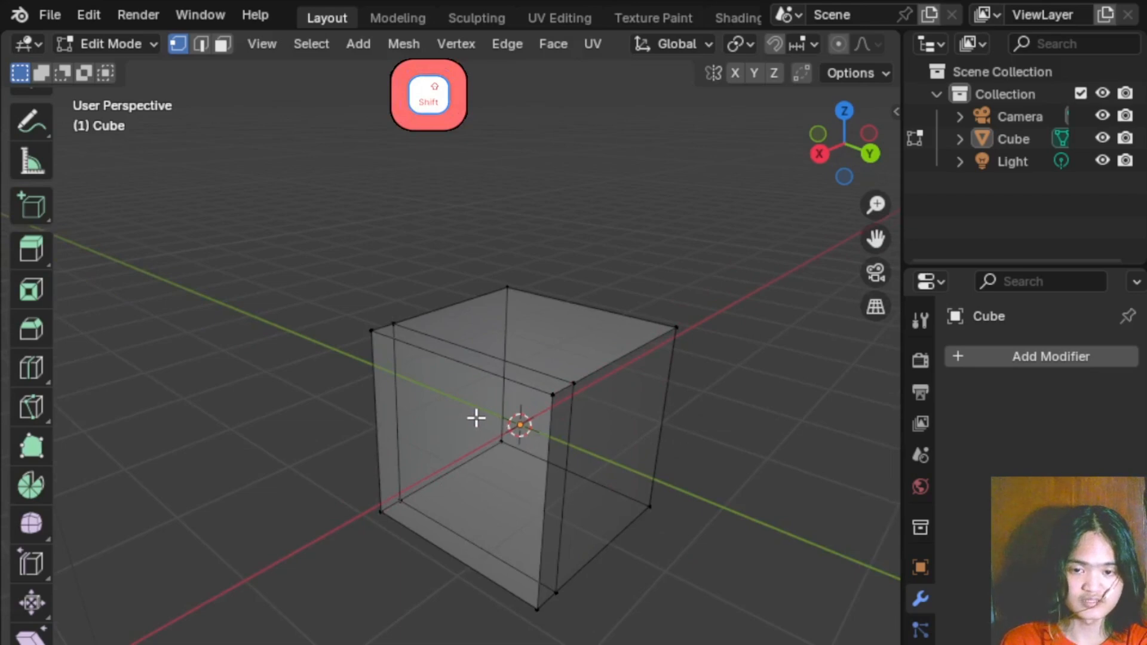
shift+drag(482, 411, 525, 465)
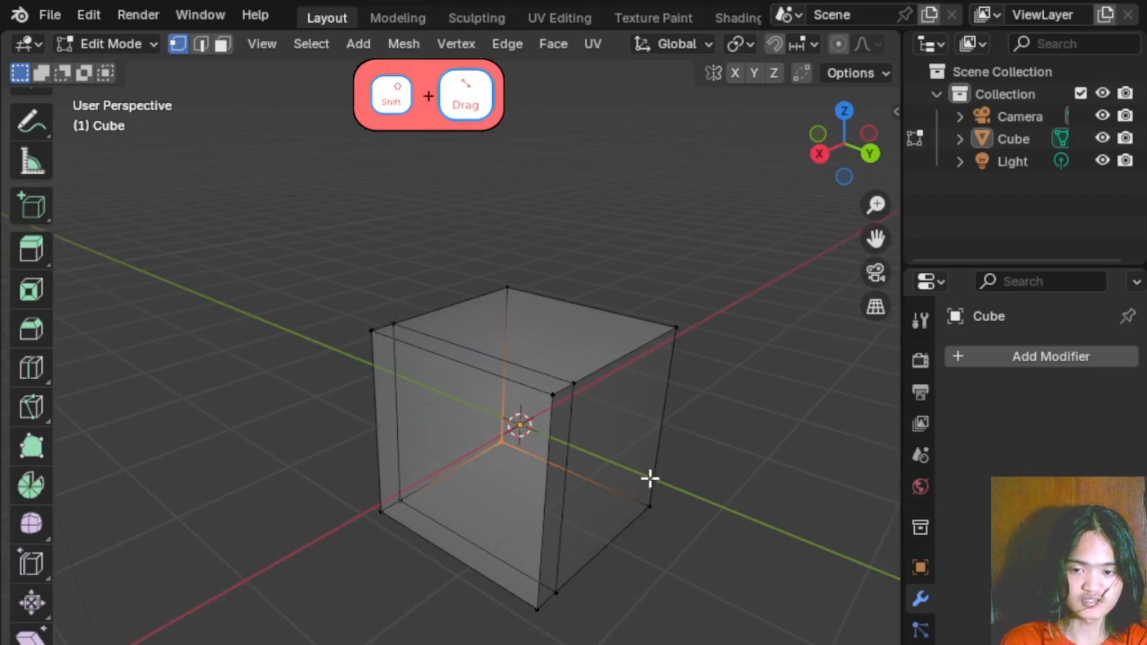
shift+drag(638, 474, 674, 536)
shift+drag(663, 287, 706, 356)
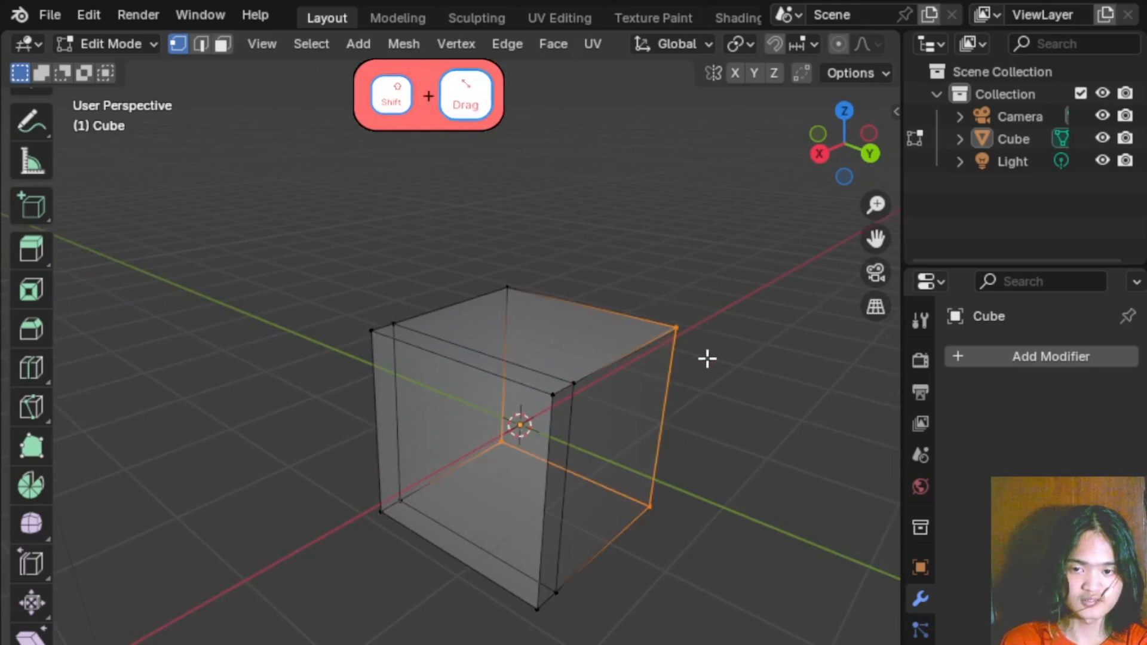
shift+click(522, 287)
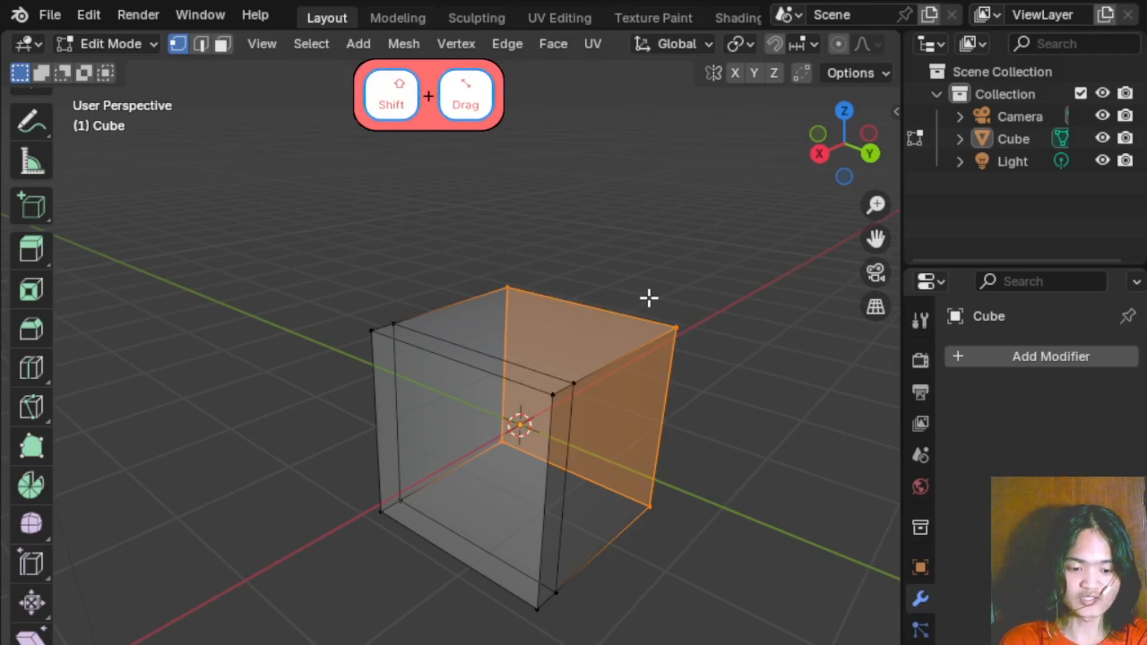
key(x)
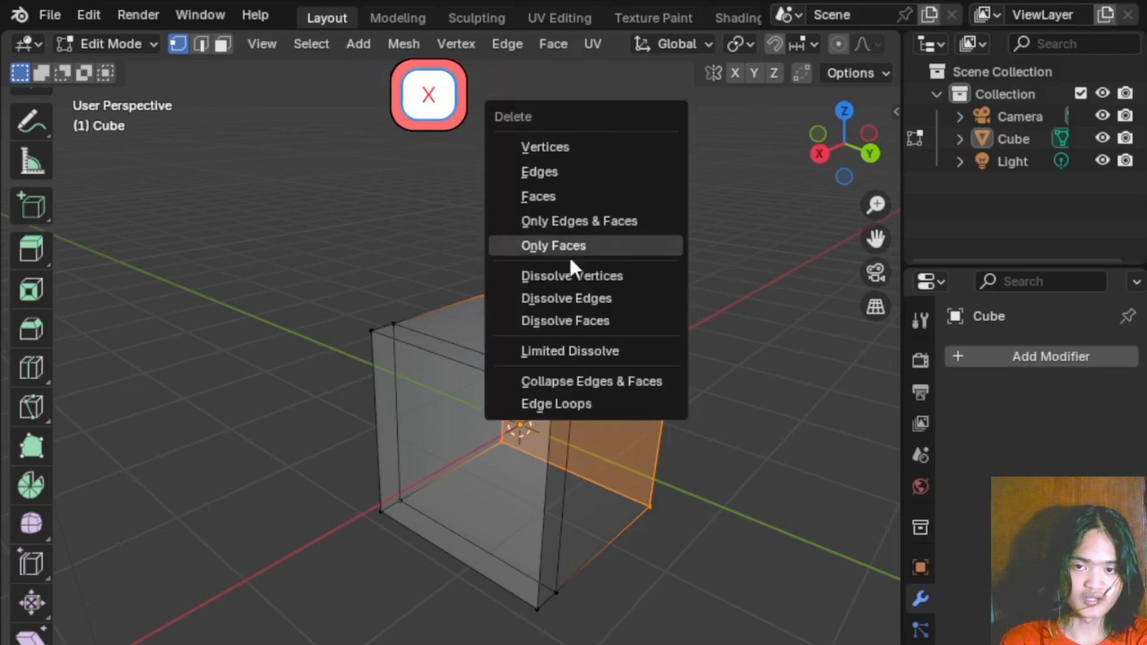
click(556, 149)
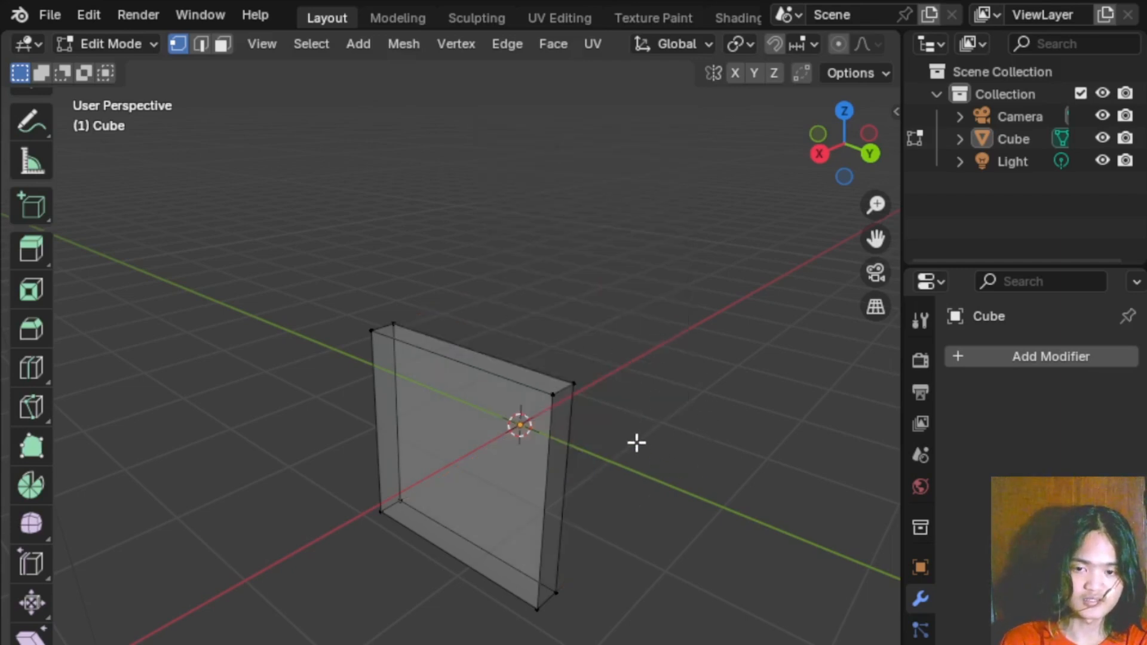
- Turn off X-ray display and examine the slab's open inner side and its solid outer side
middle_drag(635, 442, 474, 442)
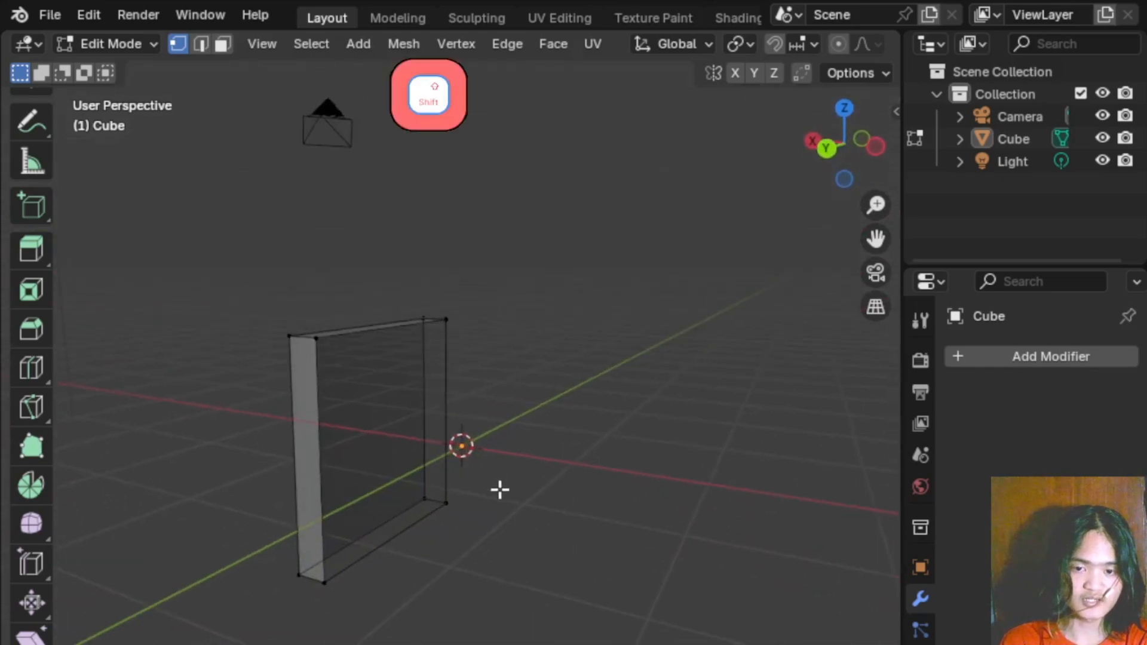
middle_drag(500, 487, 507, 452)
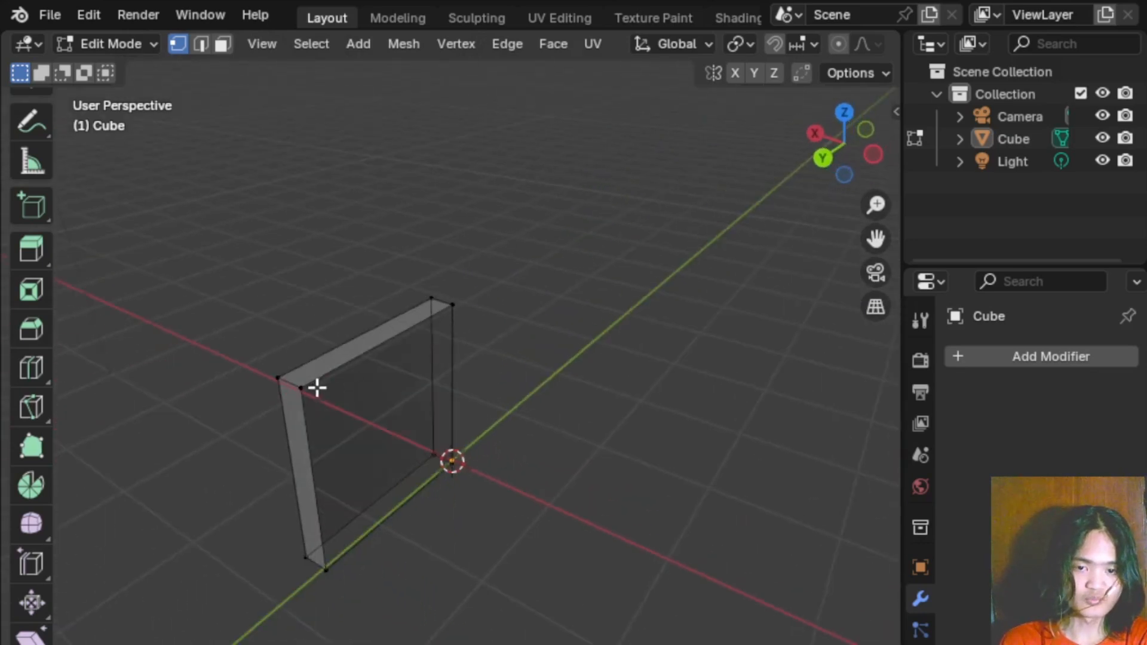
key(alt+z)
middle_drag(398, 485, 593, 435)
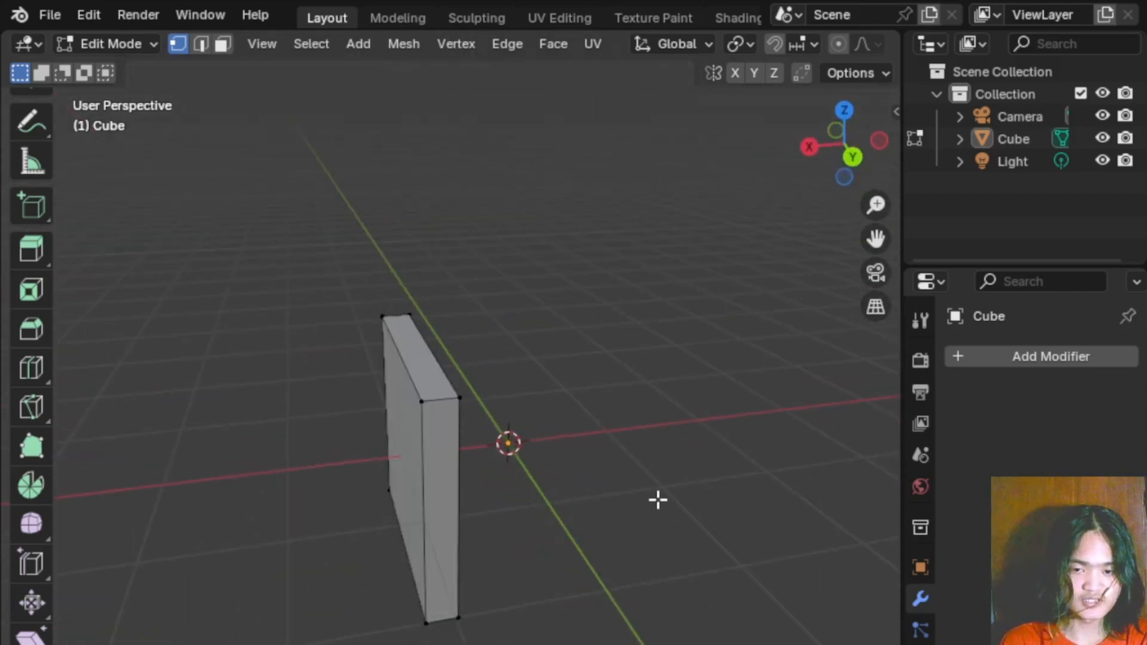
middle_drag(657, 499, 502, 490)
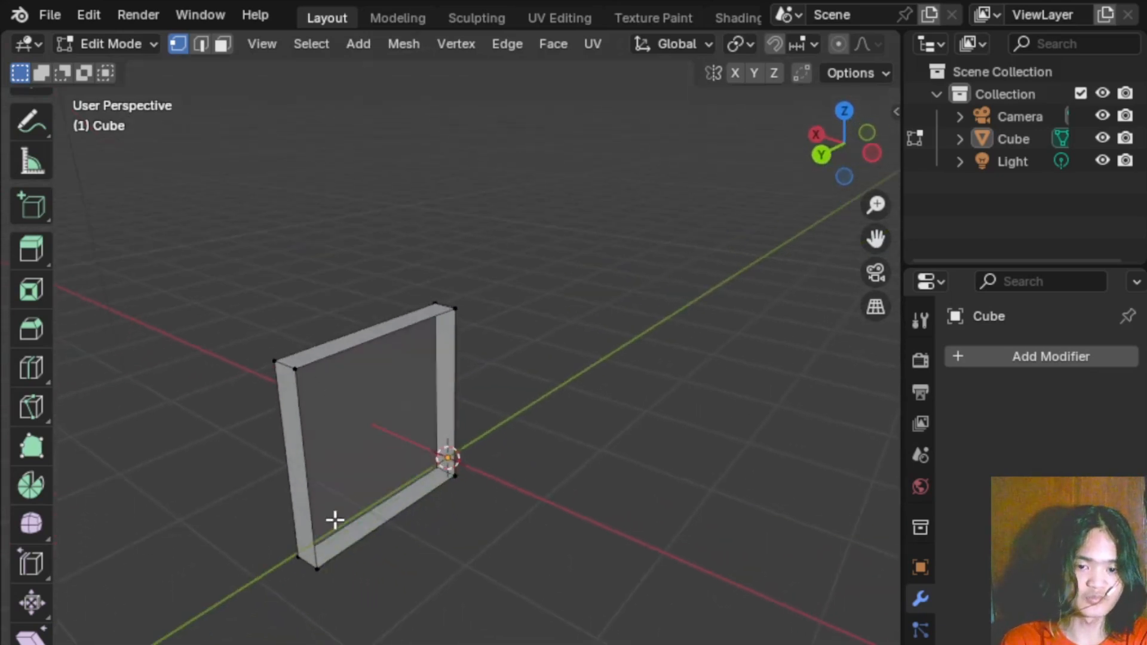
middle_drag(422, 463, 600, 451)
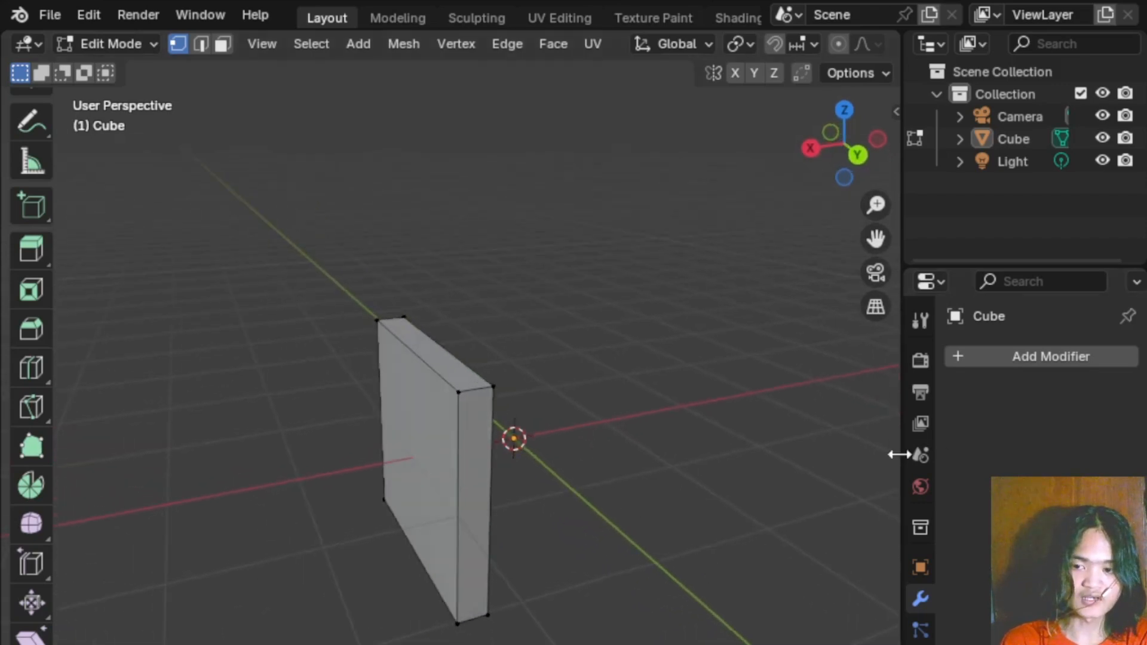
- Widen the properties area, select the whole slab mesh and add a Mirror modifier to it
drag(901, 453, 835, 475)
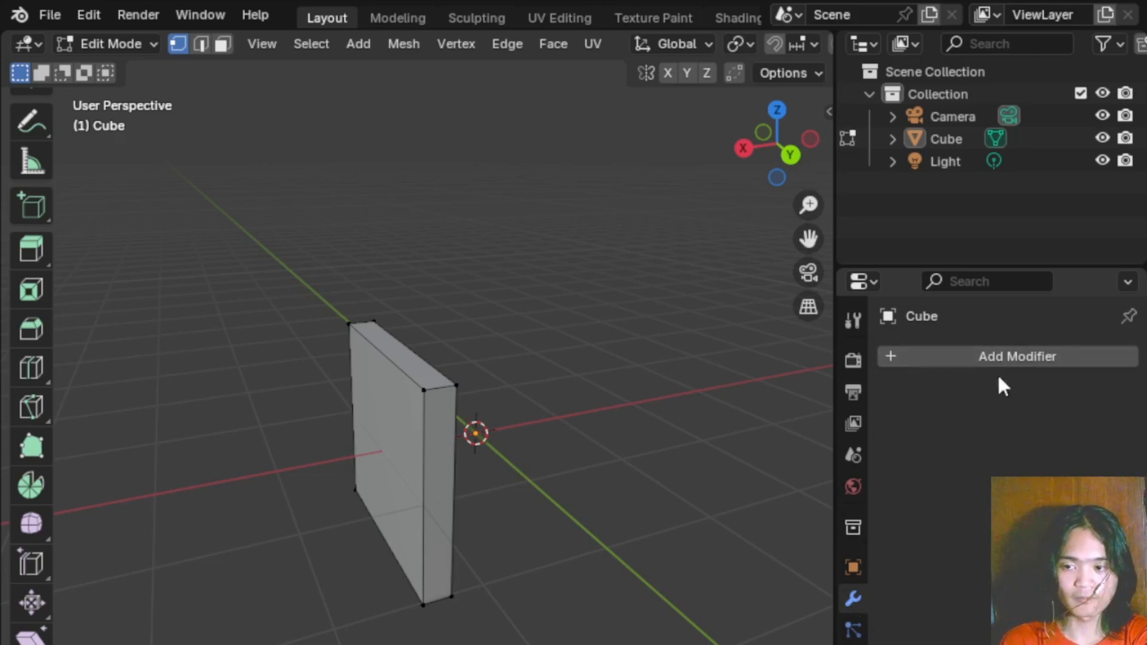
key(a)
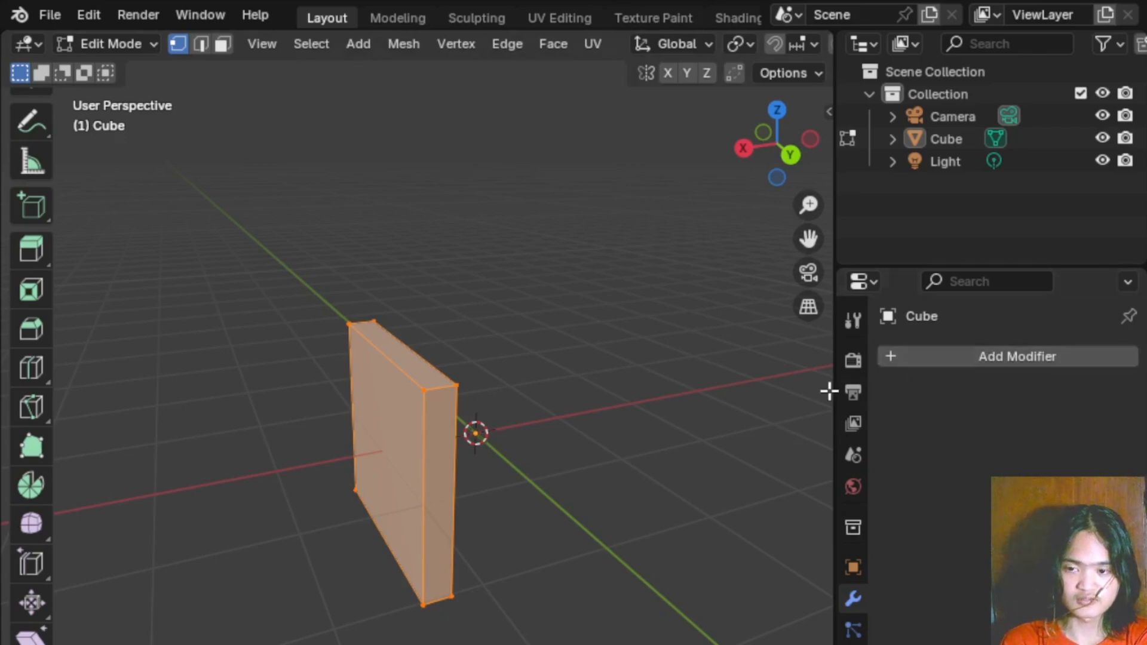
middle_drag(647, 400, 676, 410)
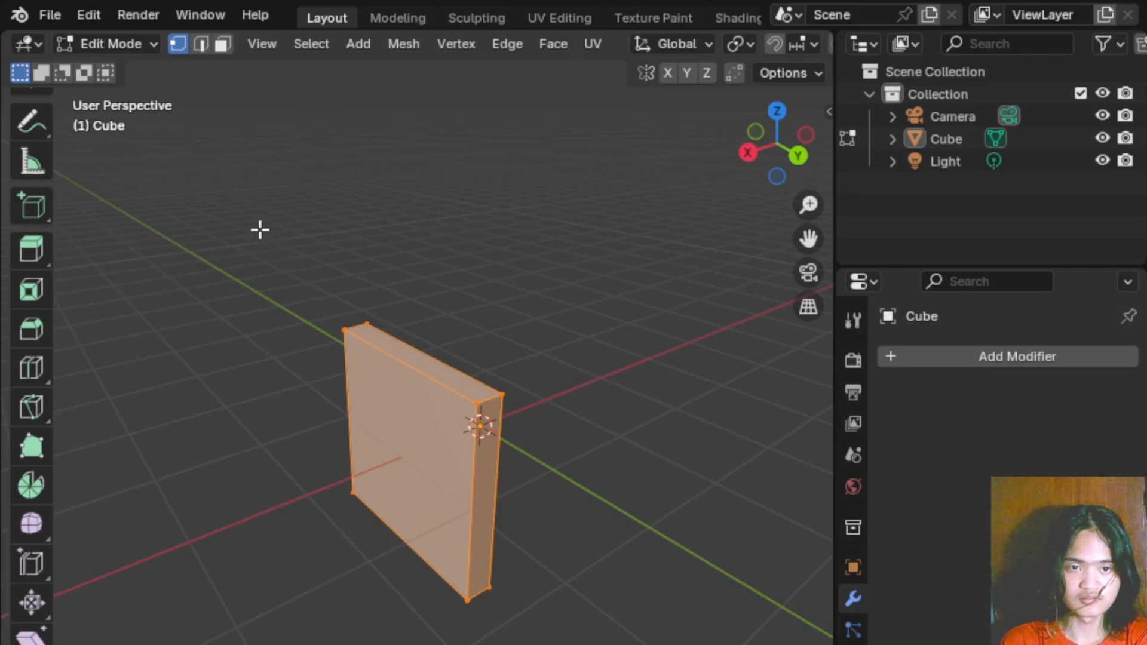
scroll(48, 263, up, 5)
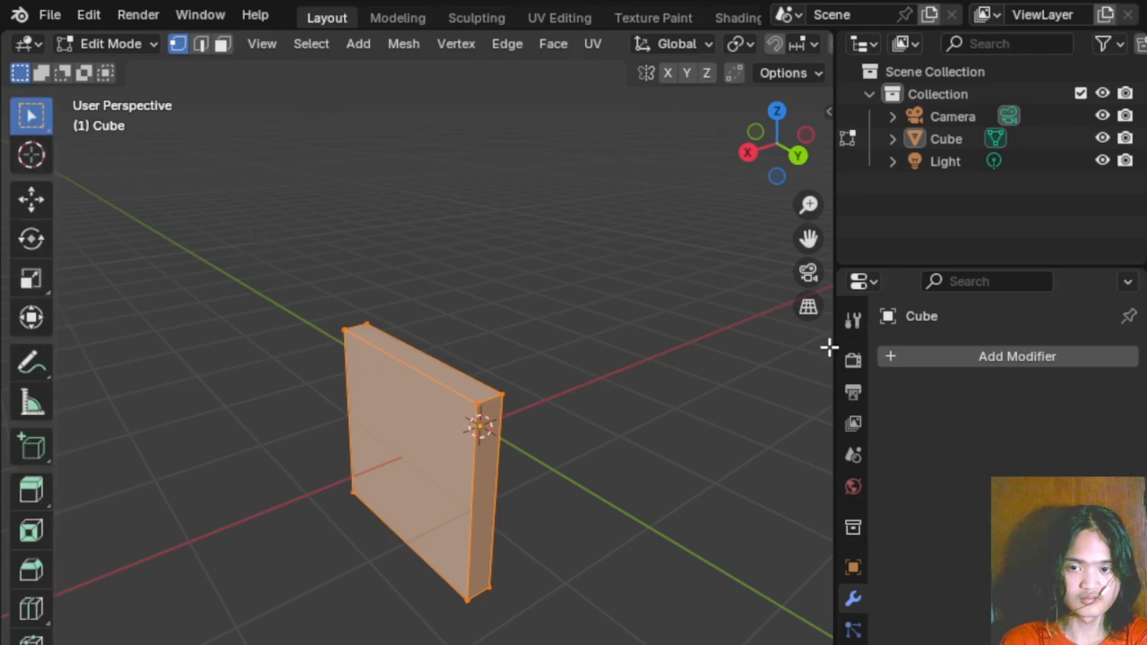
click(945, 358)
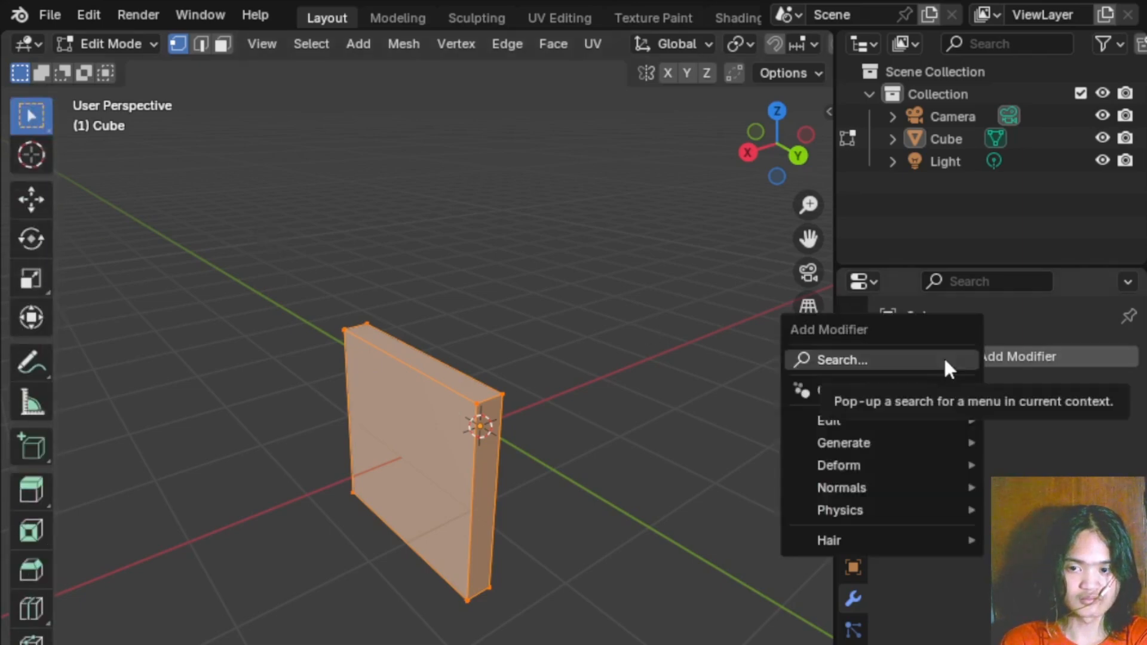
click(942, 358)
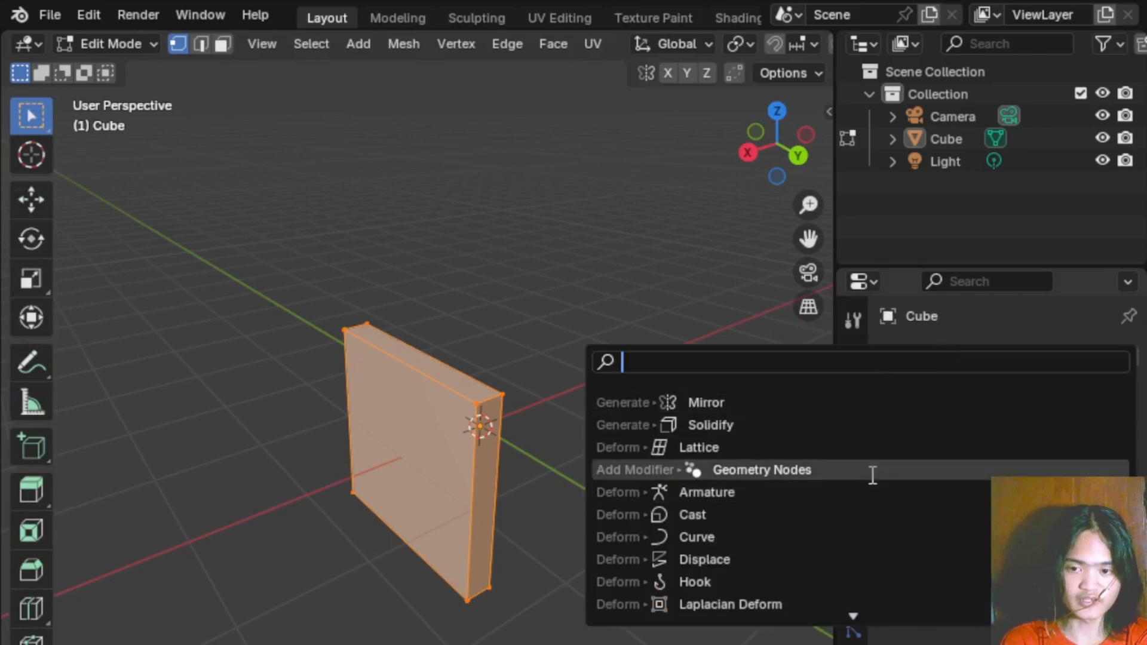
click(714, 405)
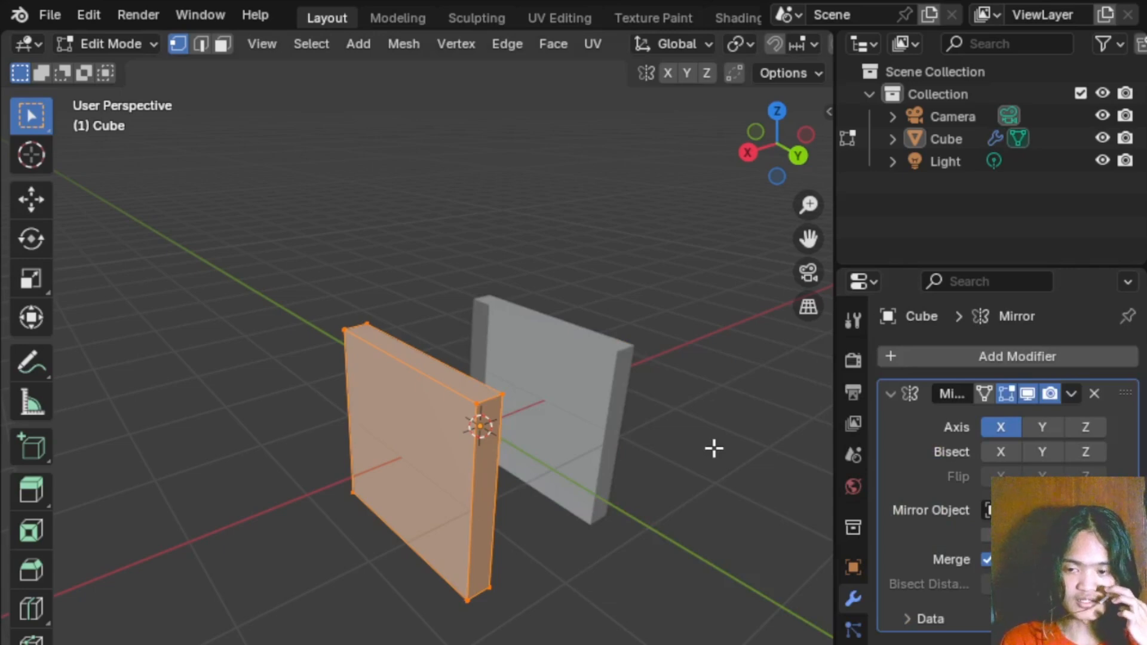
- Examine the slab and its mirrored copy from both sides of the X axis
middle_drag(717, 466, 445, 455)
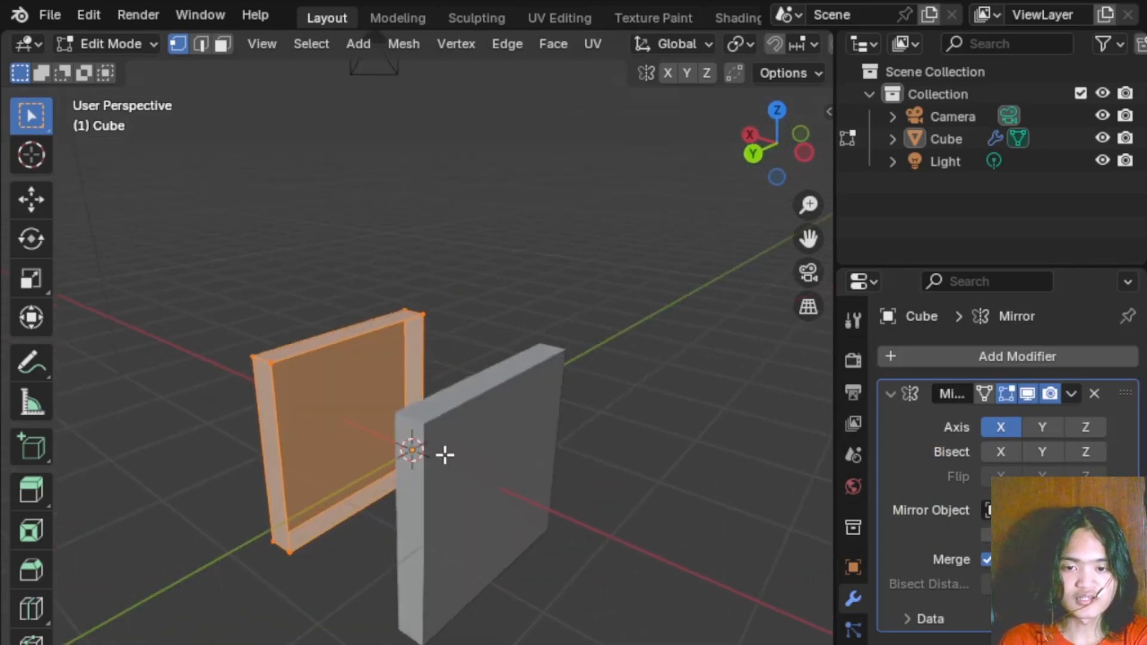
middle_drag(538, 512, 589, 540)
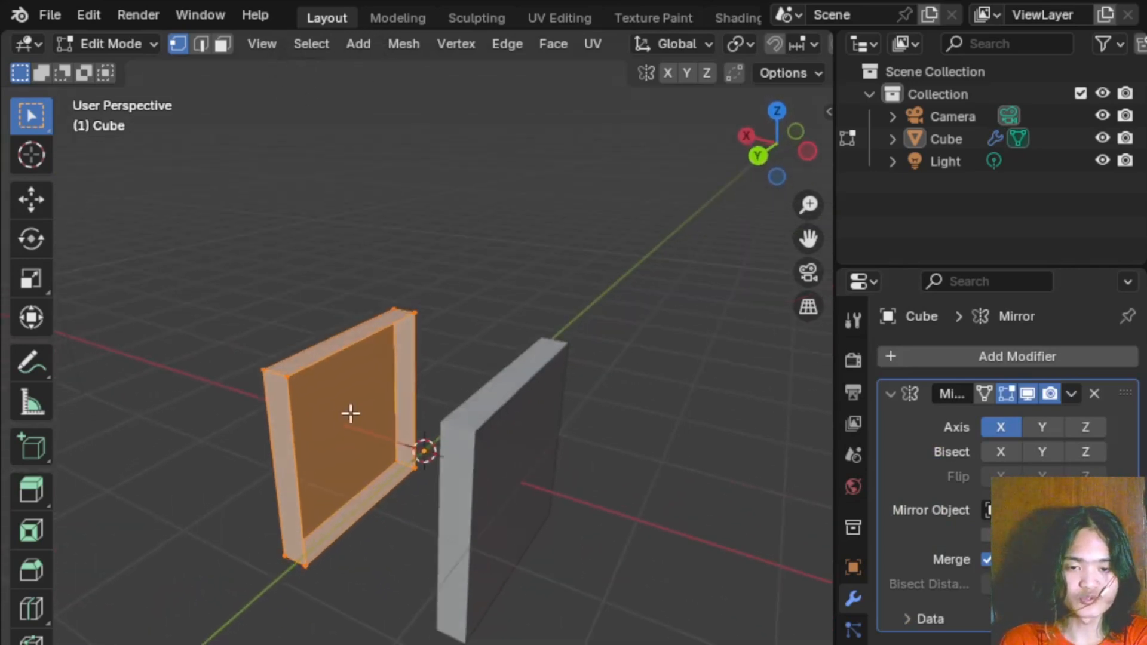
middle_drag(351, 412, 485, 425)
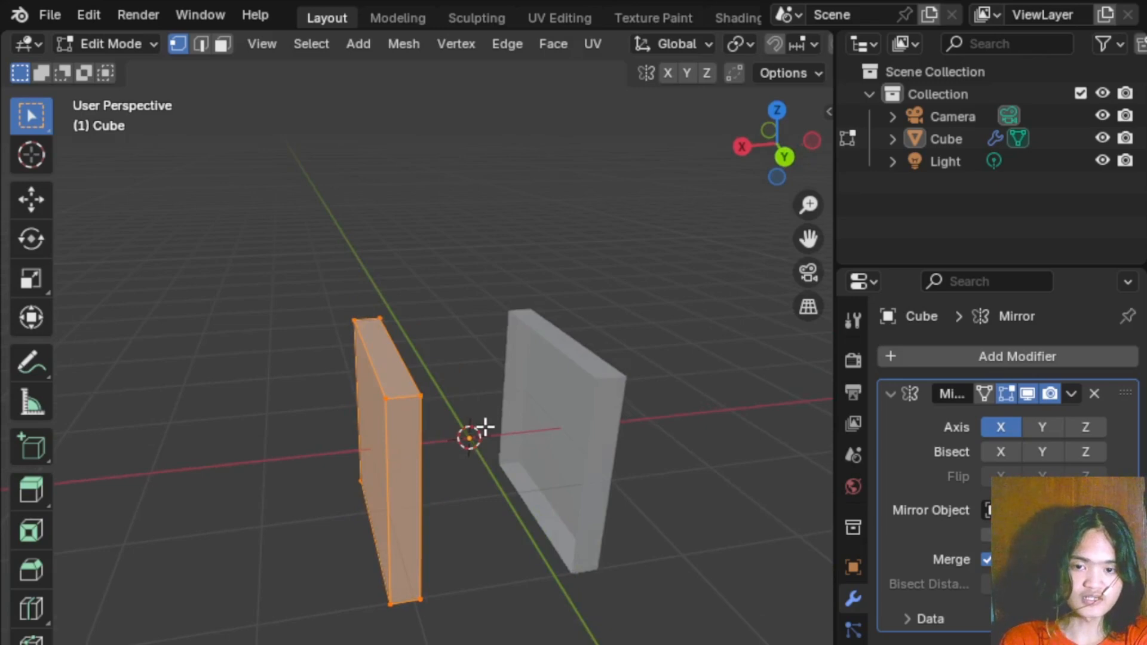
middle_drag(521, 470, 566, 460)
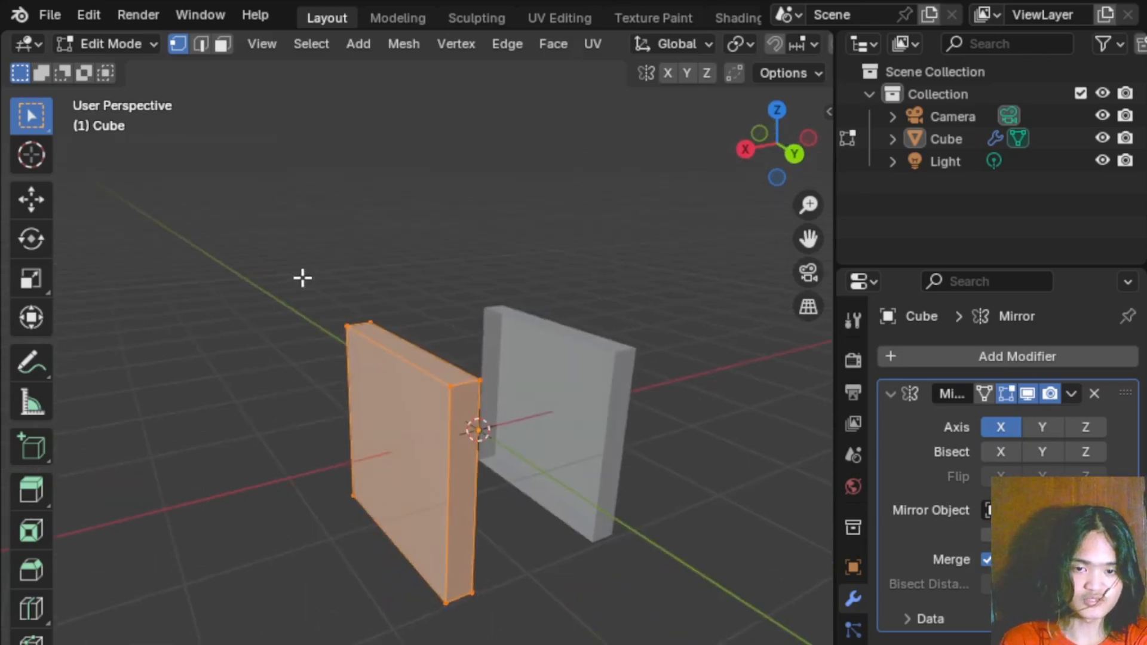
middle_drag(366, 371, 362, 432)
middle_drag(392, 313, 439, 363)
scroll(435, 392, up, 2)
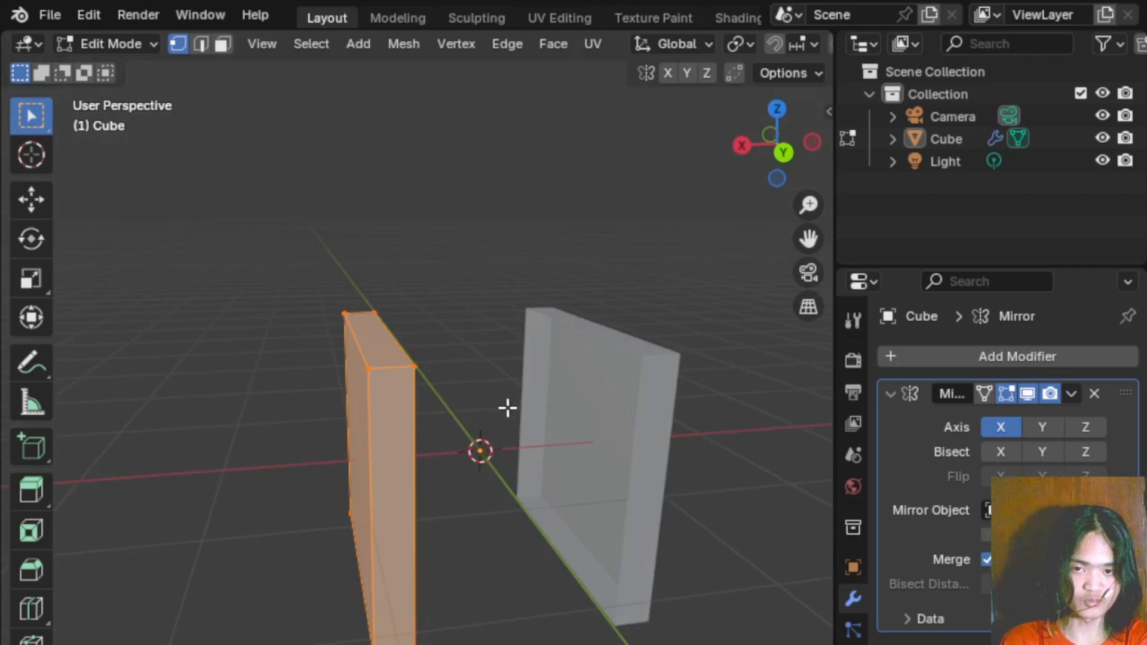
- Move the whole slab about -0.70 m along global X, close to its mirrored copy
key(g)
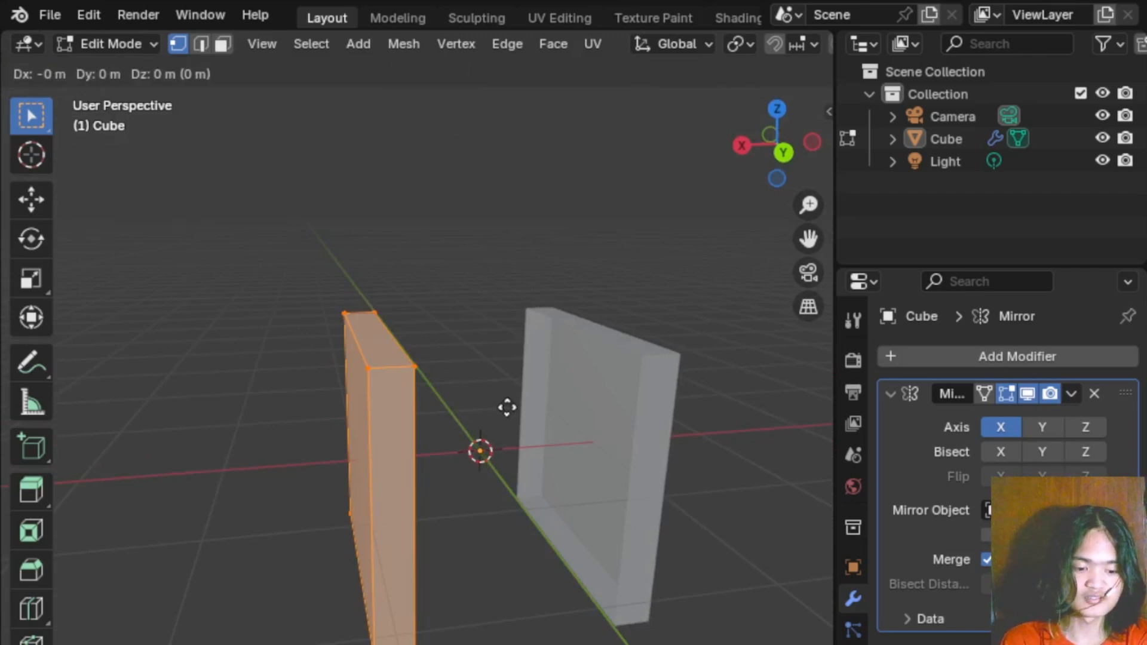
key(x)
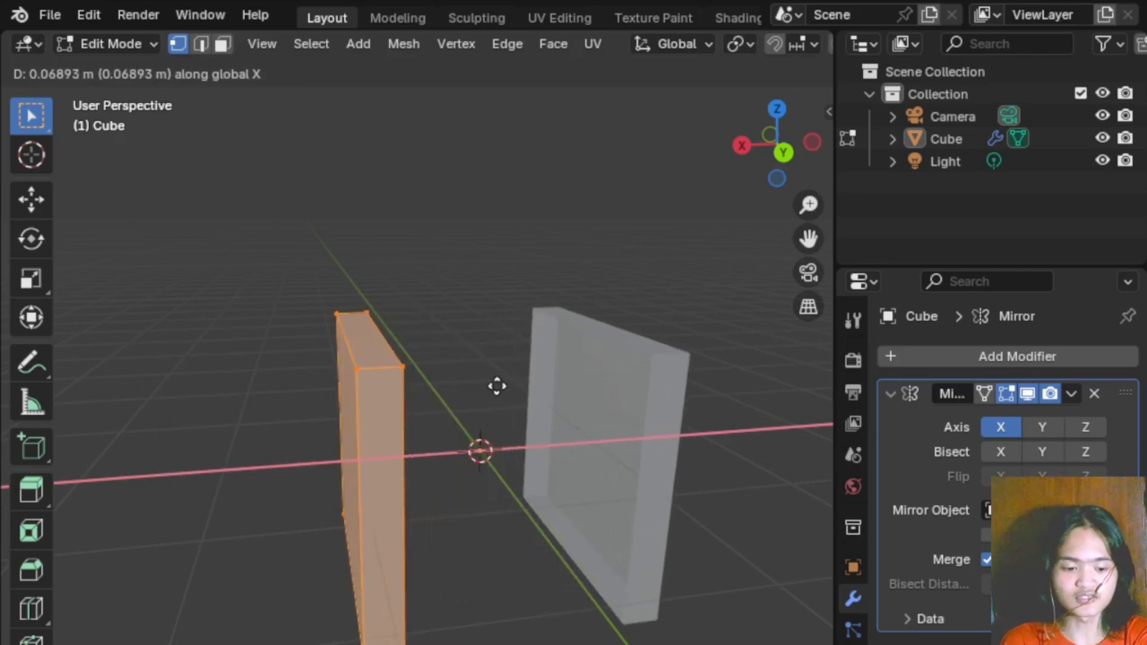
key(x)
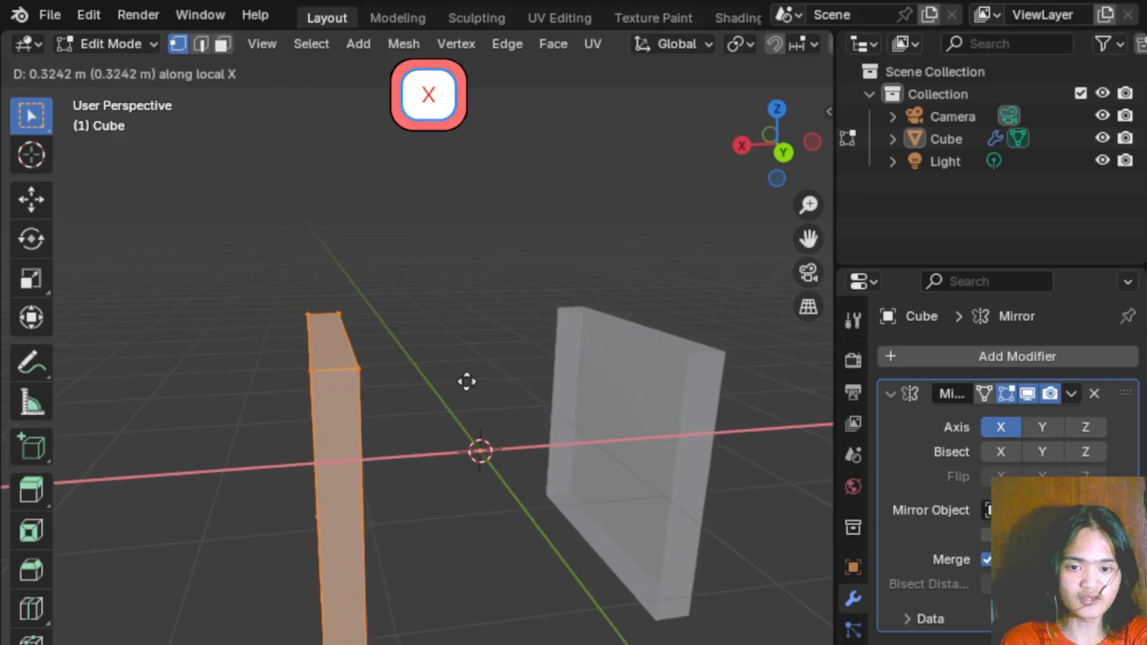
key(x)
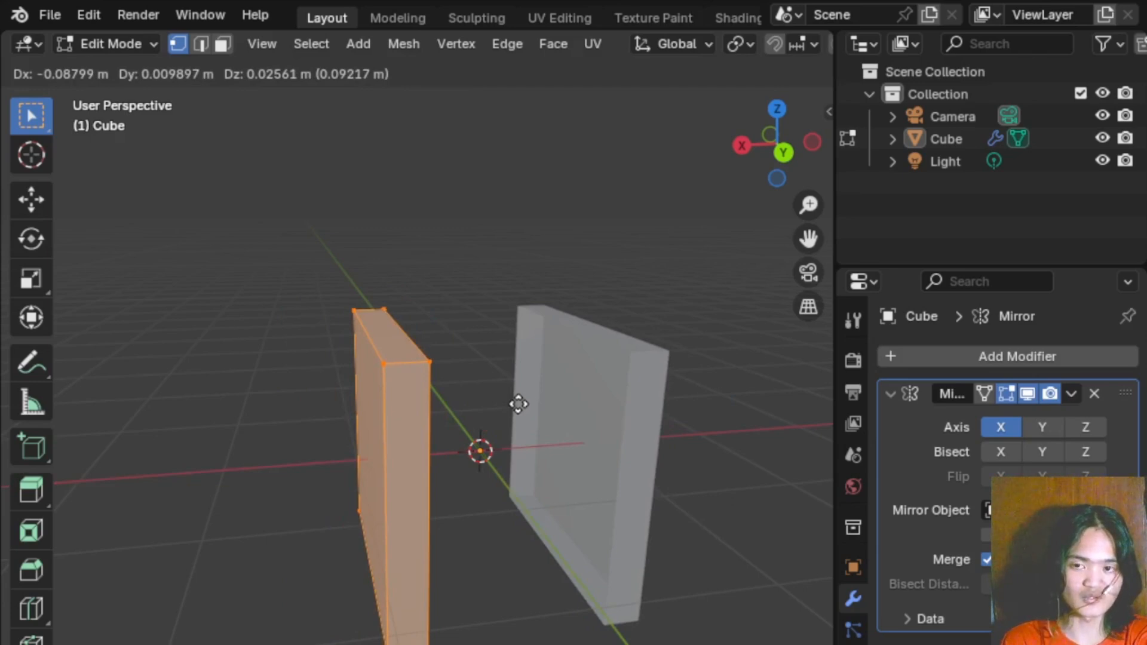
key(x)
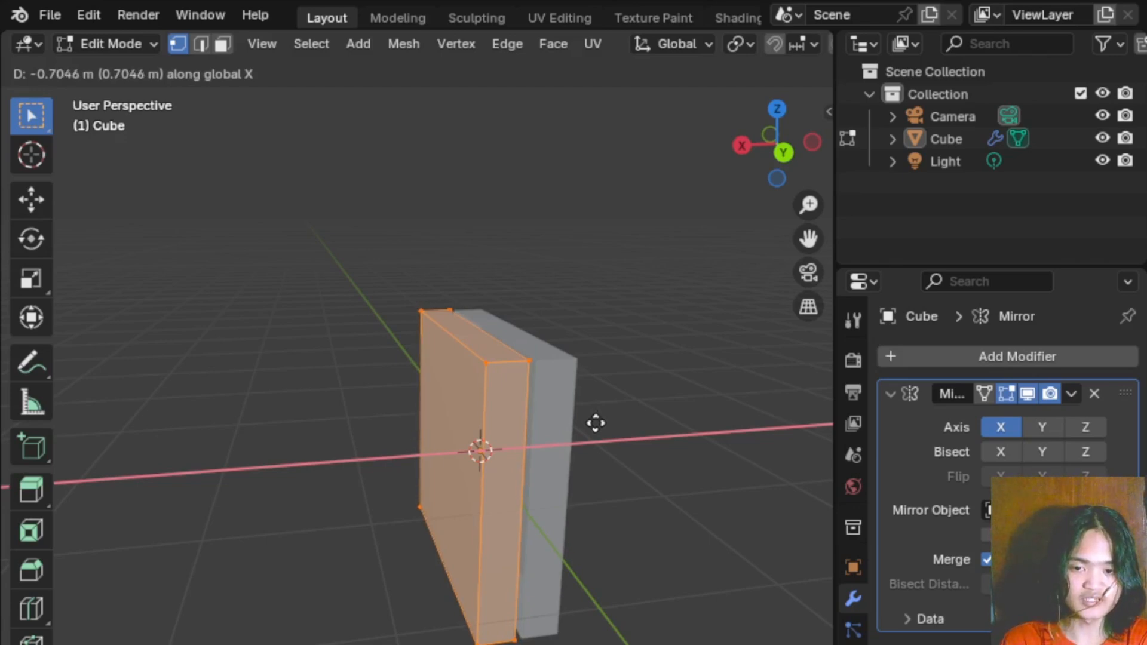
click(596, 423)
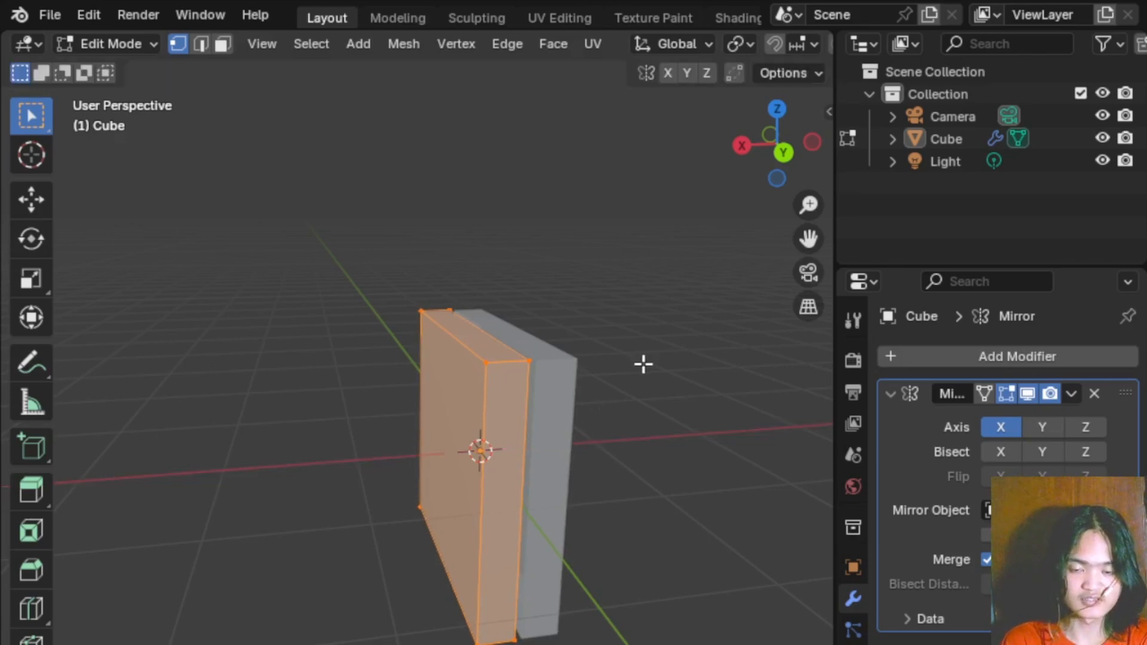
- Enable Clipping in the Mirror modifier and check the narrow gap between the two halves
mouse_move(643, 364)
middle_down()
mouse_move(591, 379)
mouse_move(630, 381)
mouse_move(647, 367)
mouse_move(604, 374)
mouse_move(624, 364)
mouse_move(649, 383)
middle_up()
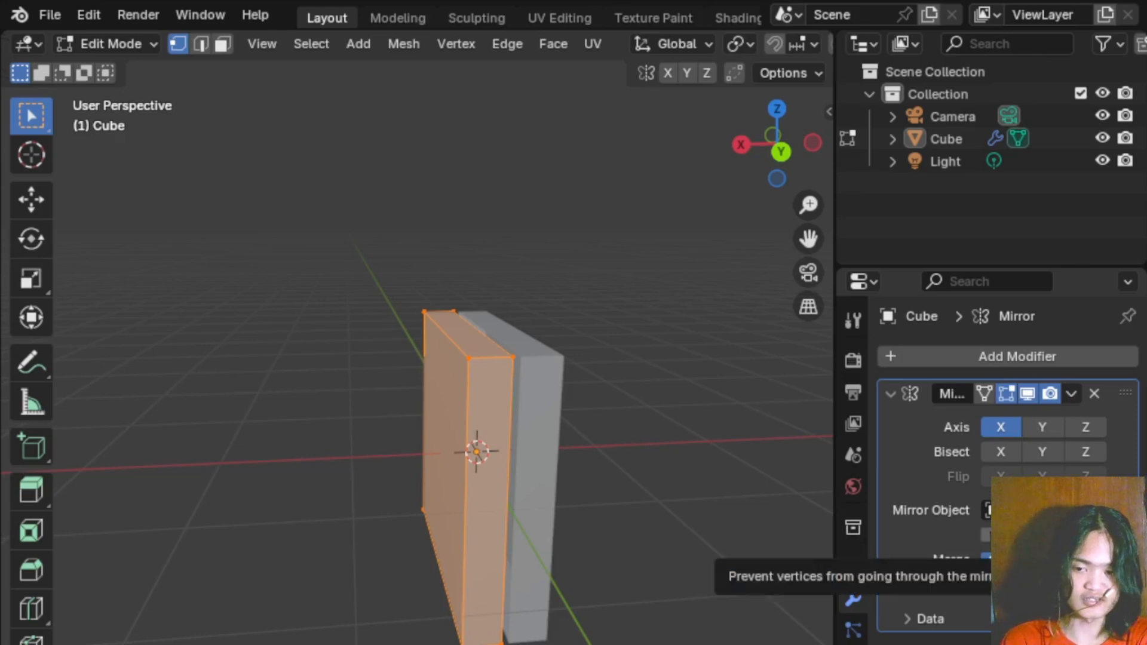
click(986, 535)
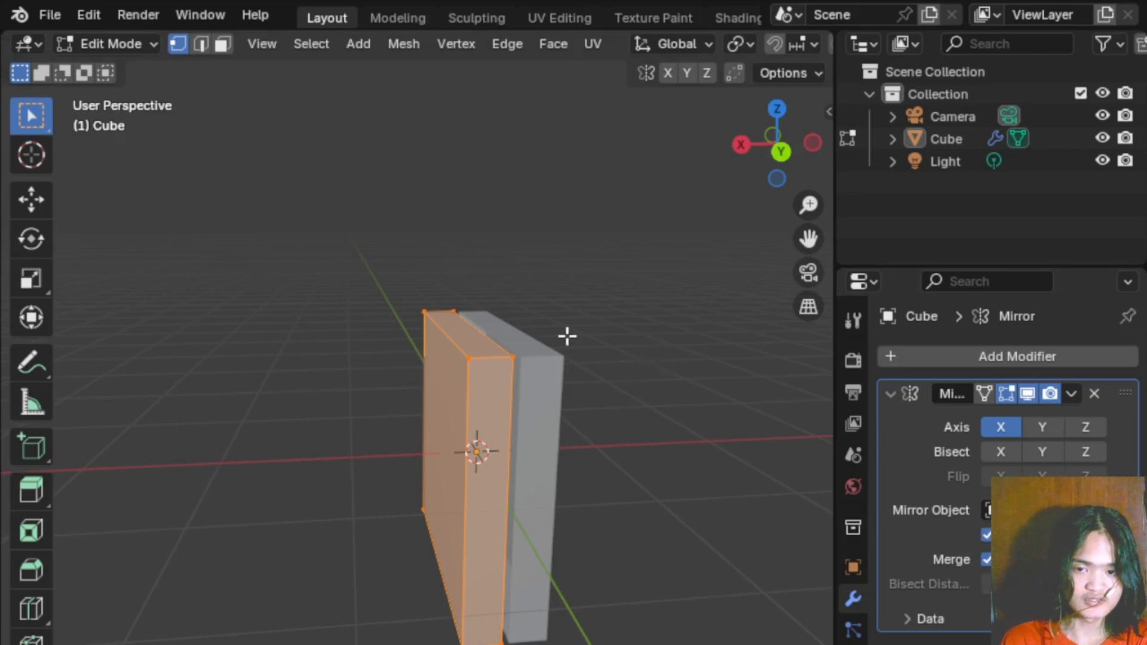
middle_drag(521, 359, 553, 343)
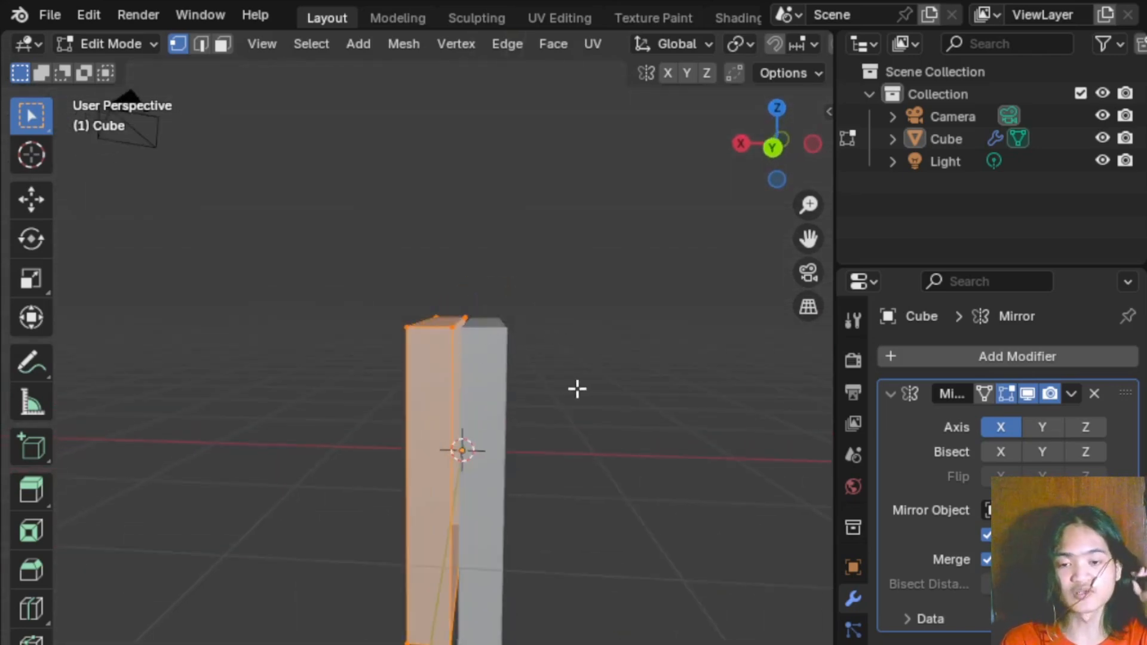
middle_drag(575, 389, 615, 418)
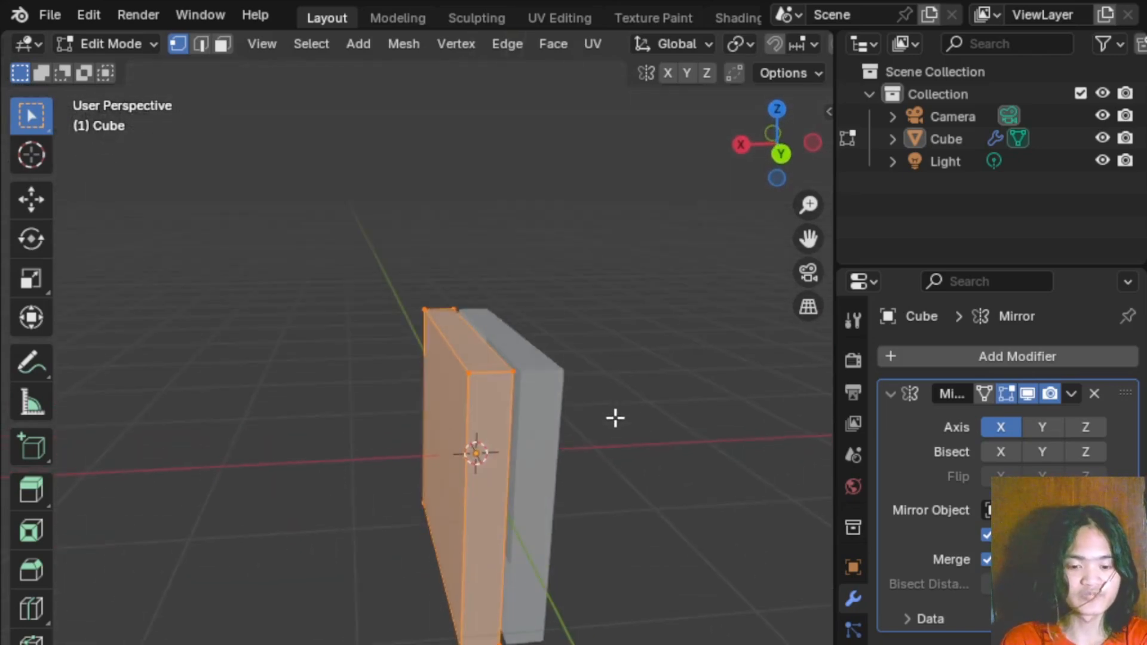
- Clear the selection, turn on X-ray display and select the four edges around the slab's open side facing the mirrored copy
click(641, 443)
shift+middle_drag(670, 454, 621, 463)
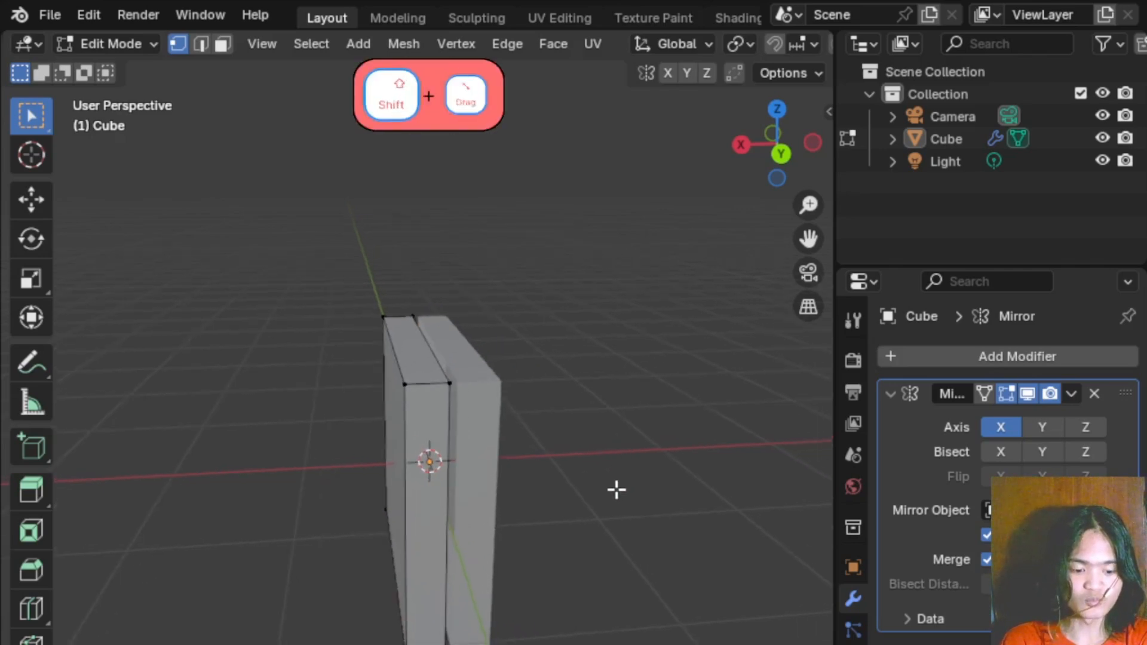
key(alt+z)
middle_drag(609, 486, 644, 470)
alt+click(400, 487)
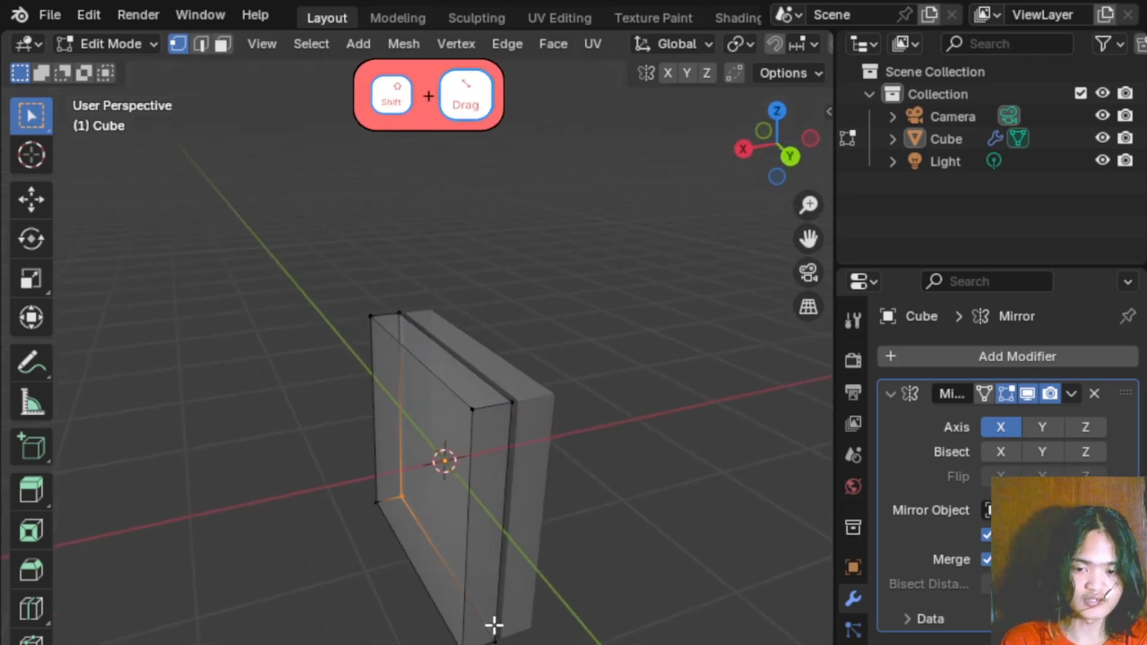
alt+shift+click(505, 608)
alt+shift+click(502, 394)
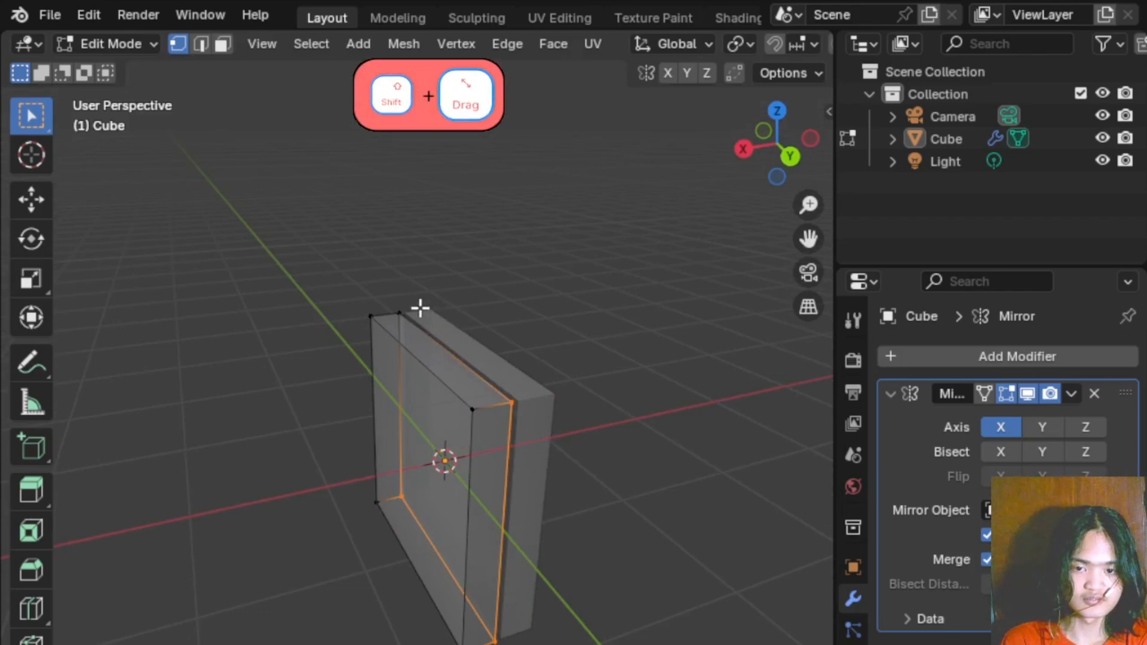
middle_drag(482, 374, 627, 446)
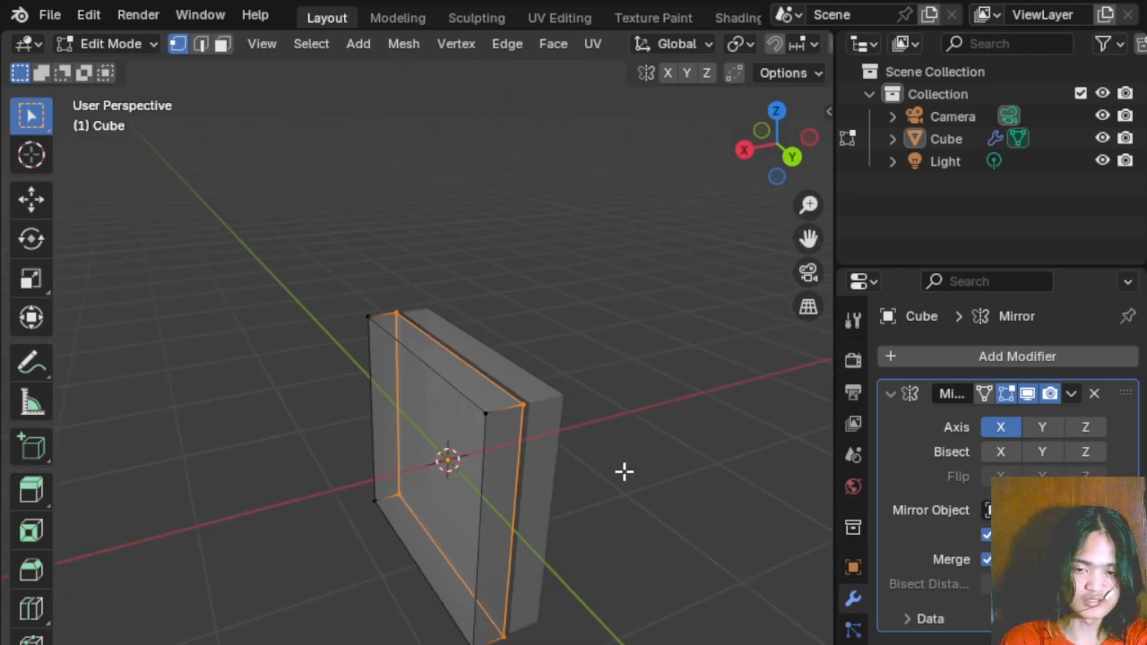
- Move the selected edges about -0.06 m along global X onto the mirror plane to close the gap, and turn off X-ray display
key(g)
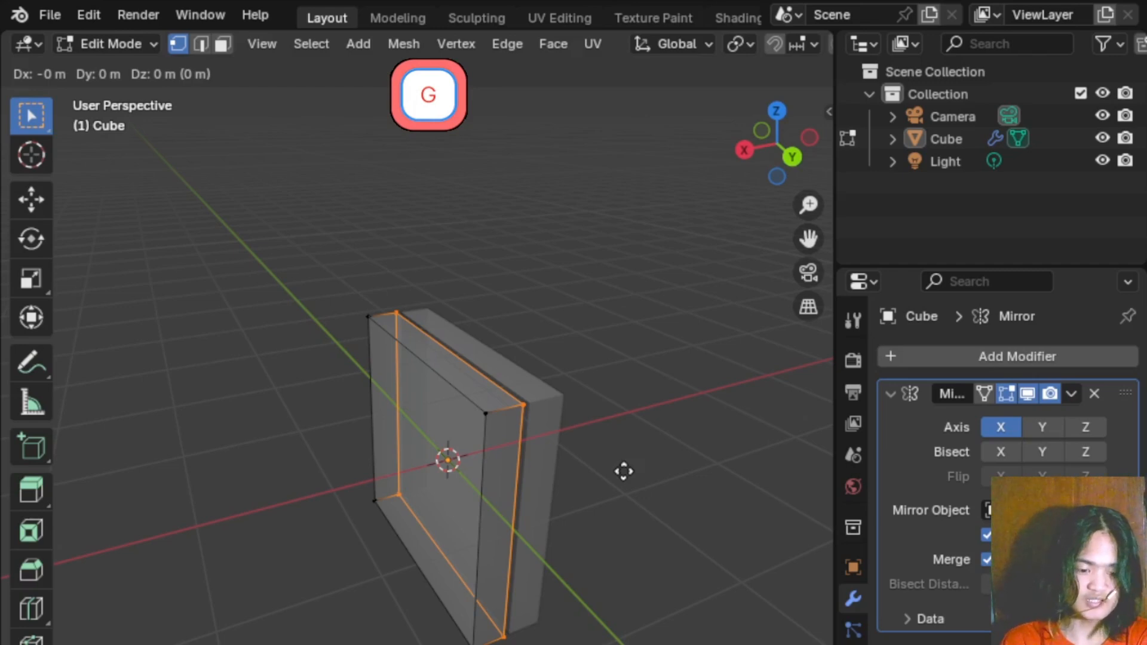
key(x)
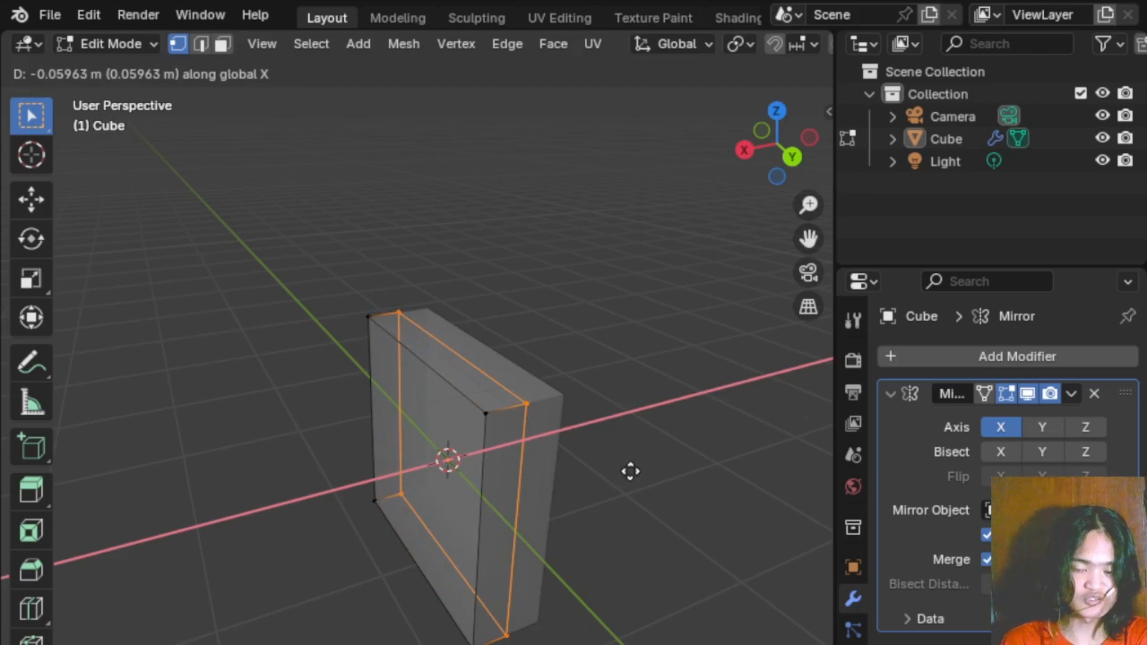
click(631, 471)
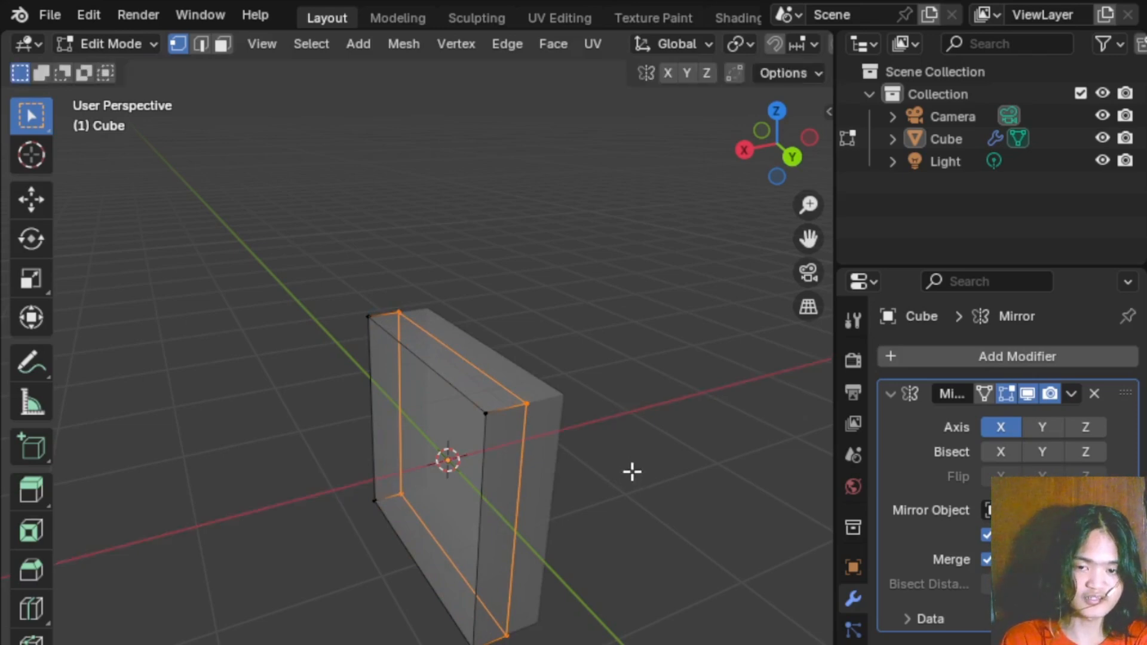
mouse_move(631, 471)
middle_down()
mouse_move(655, 476)
mouse_move(551, 446)
mouse_move(632, 455)
mouse_move(613, 479)
middle_up()
key(alt+z)
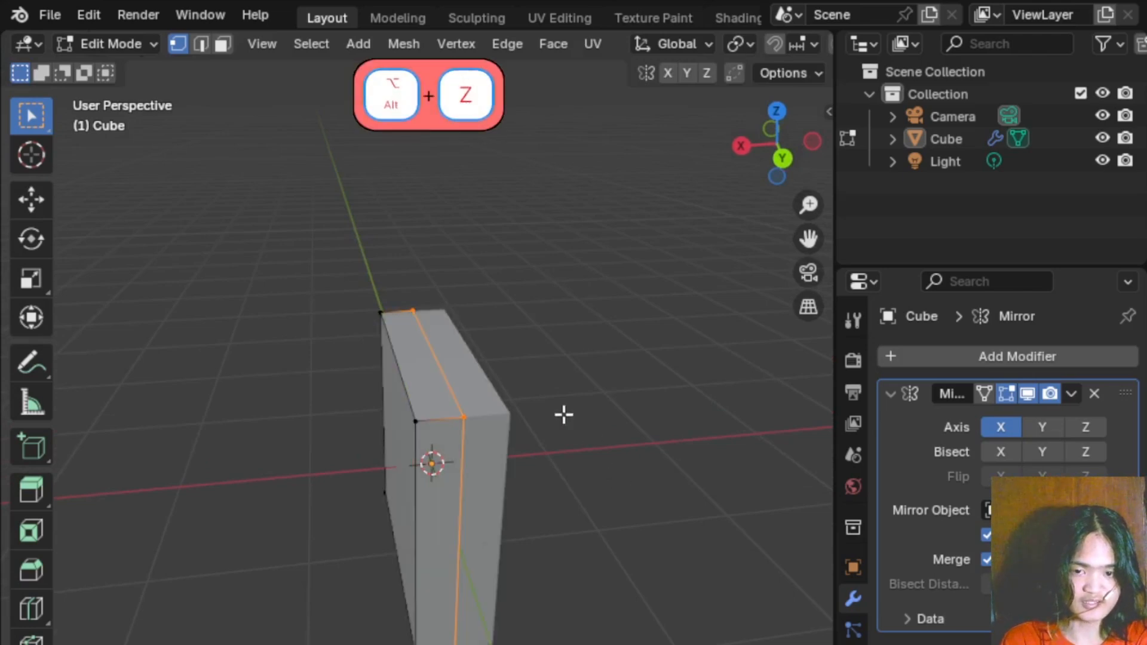
- Switch the slab back to Object Mode and inspect the join between the two mirrored halves
middle_drag(563, 415, 660, 448)
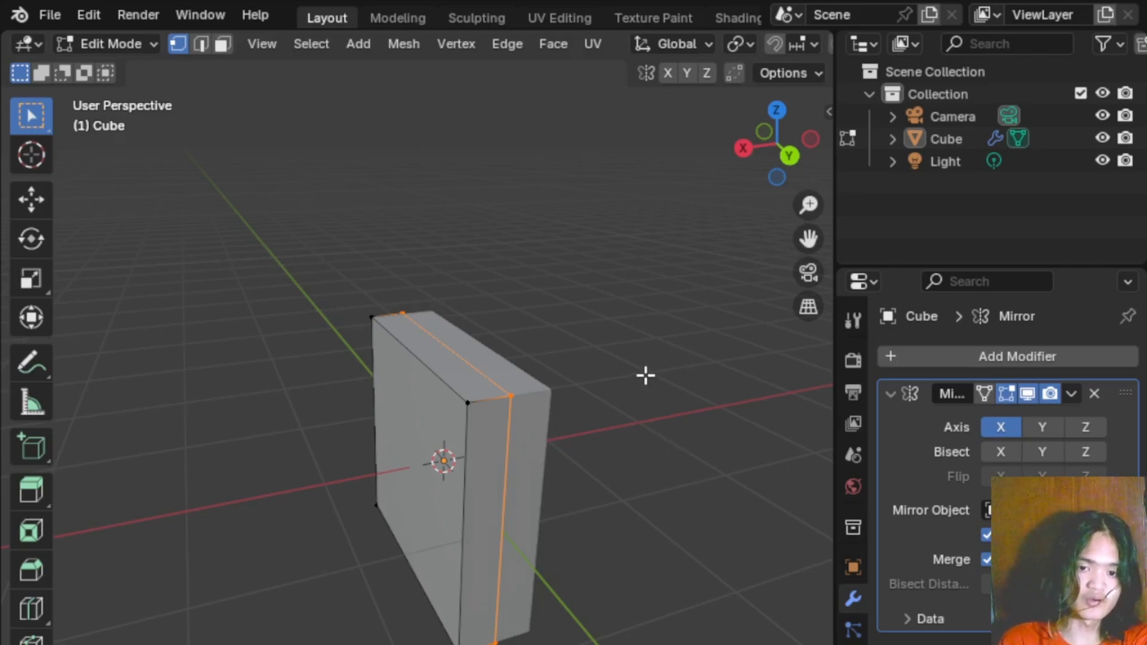
key(Tab)
middle_drag(660, 384, 806, 480)
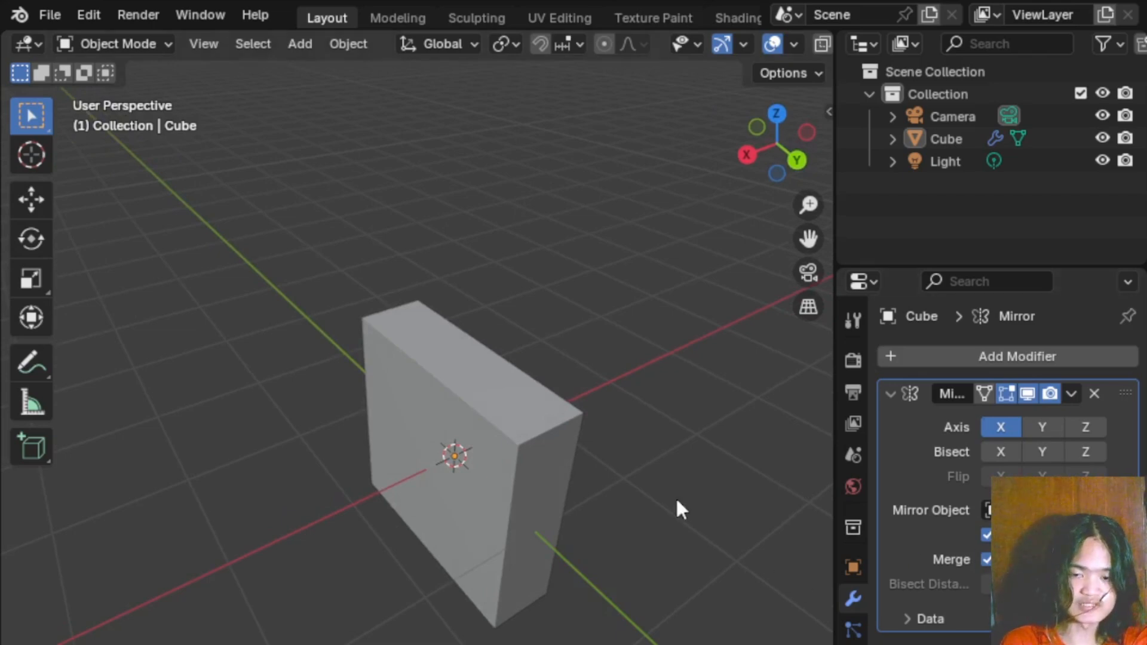
middle_drag(676, 500, 655, 435)
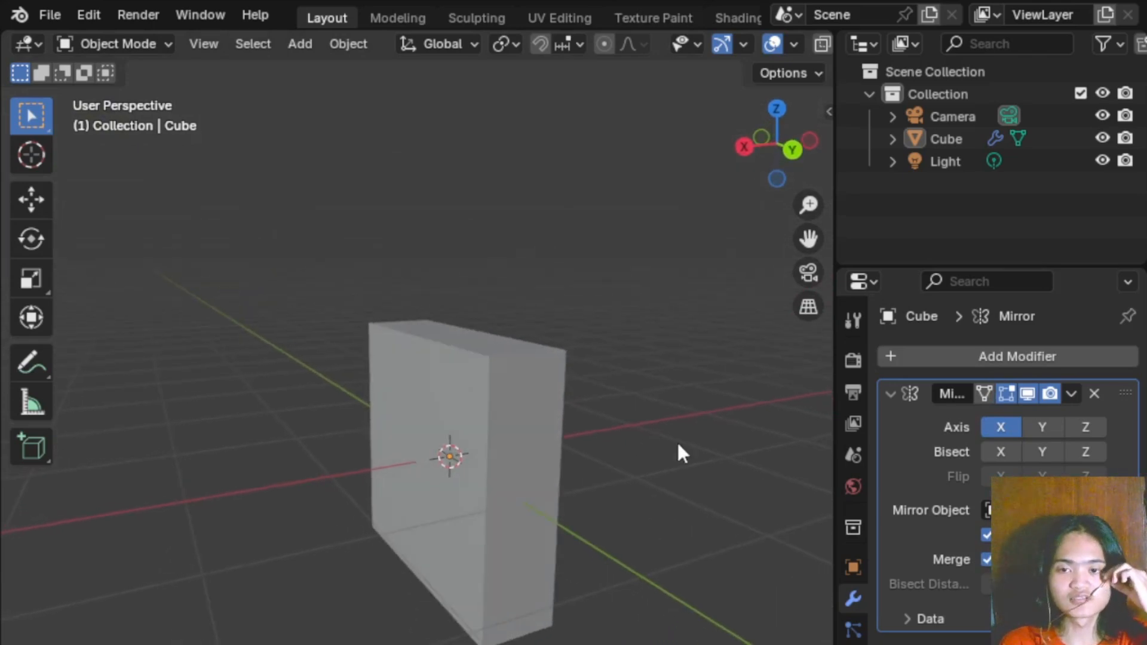
scroll(657, 428, up, 4)
scroll(665, 384, down, 2)
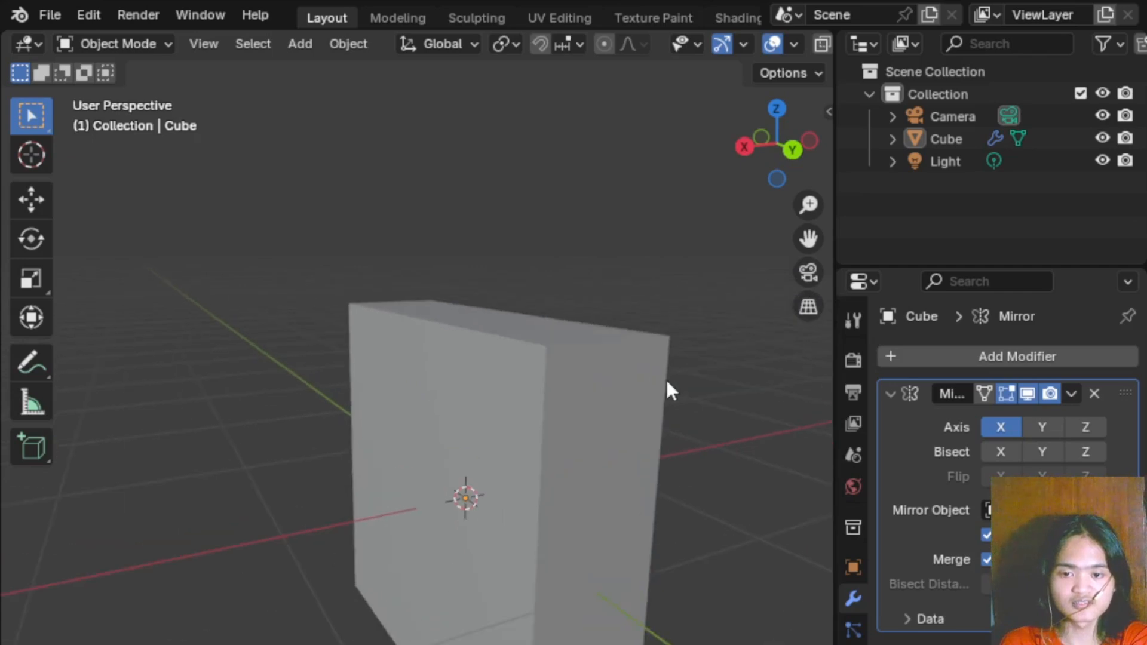
scroll(667, 393, down, 2)
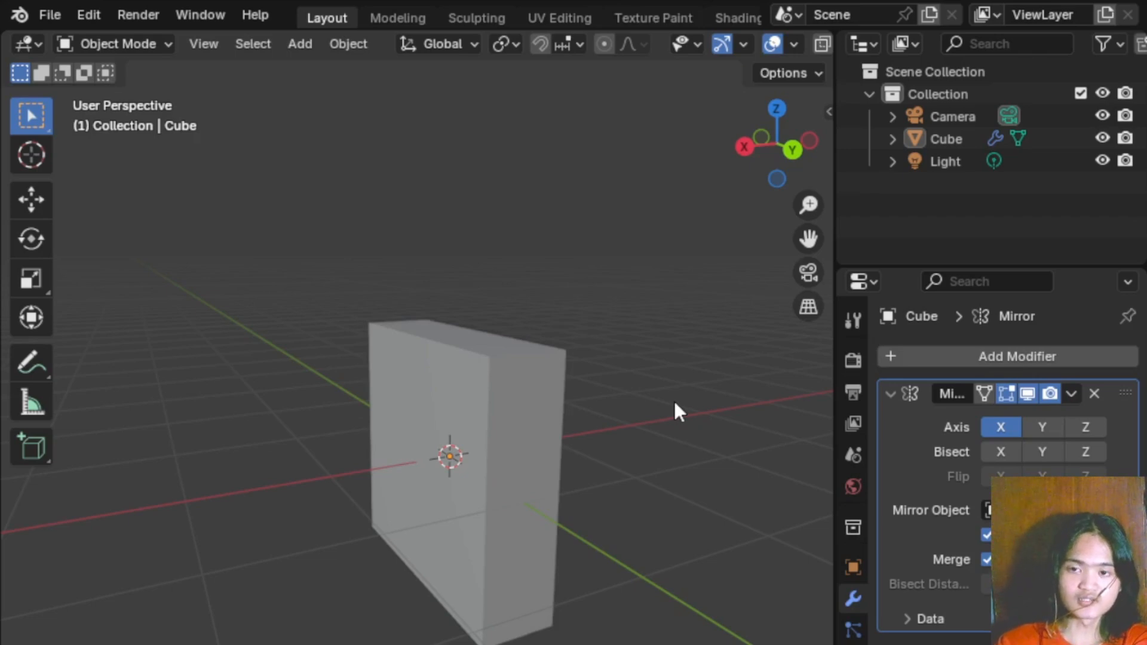
- Examine the slab in the right, back and top orthographic views, checking its shape from each side
key(KP_3)
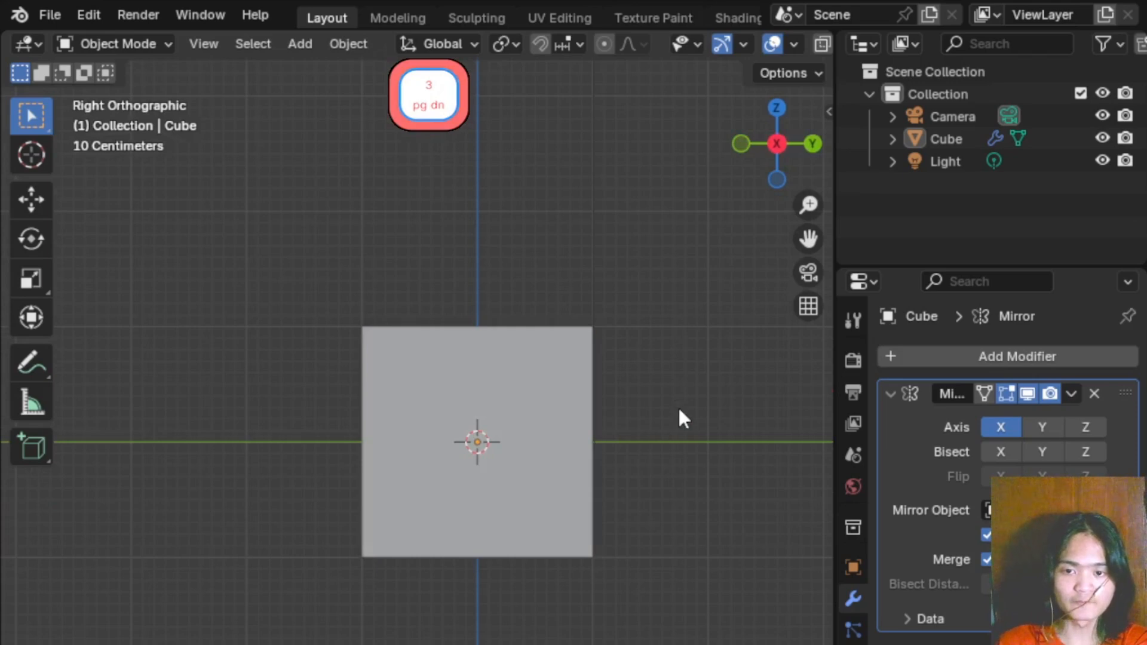
scroll(676, 418, up, 2)
shift+middle_drag(676, 415, 572, 432)
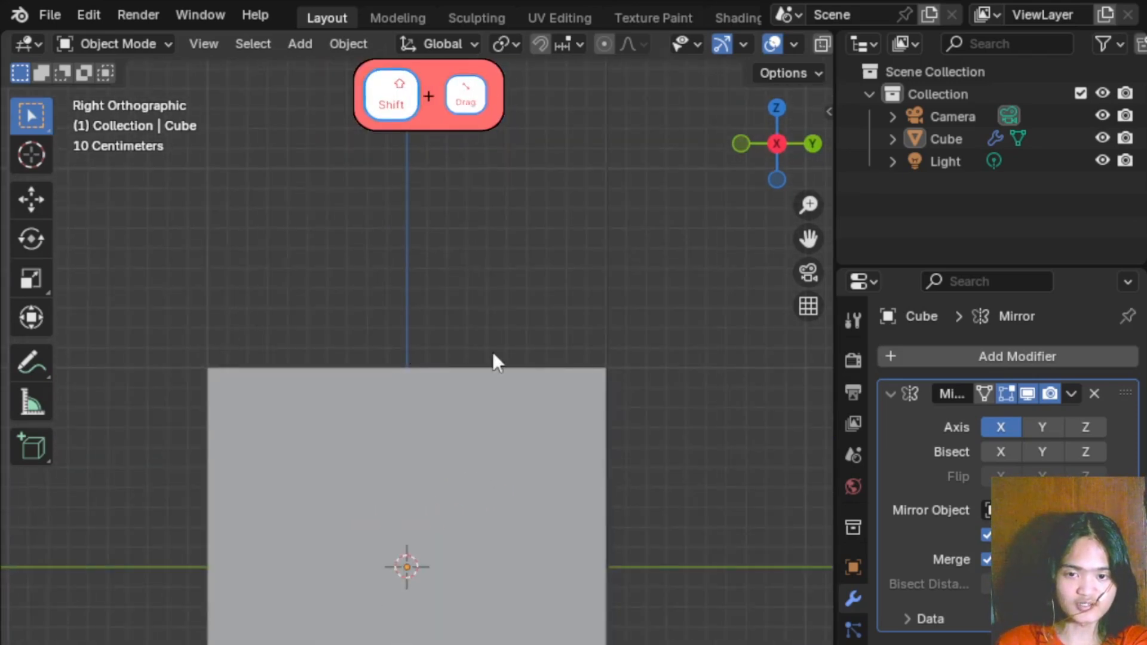
scroll(572, 368, down, 3)
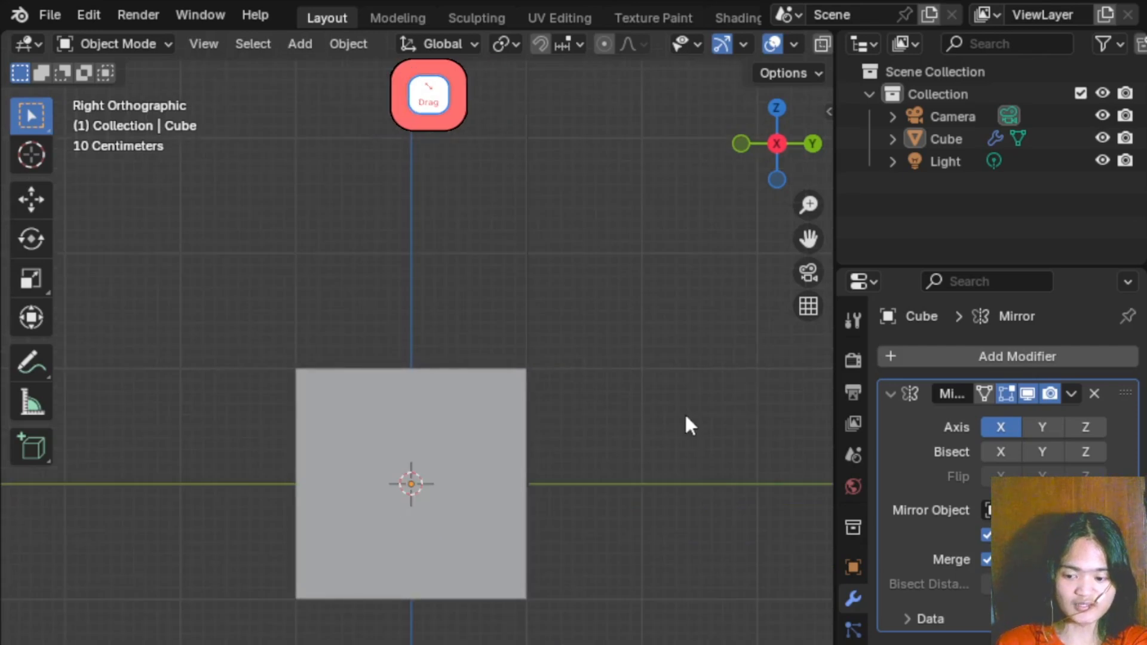
key(KP_5)
middle_drag(610, 450, 588, 516)
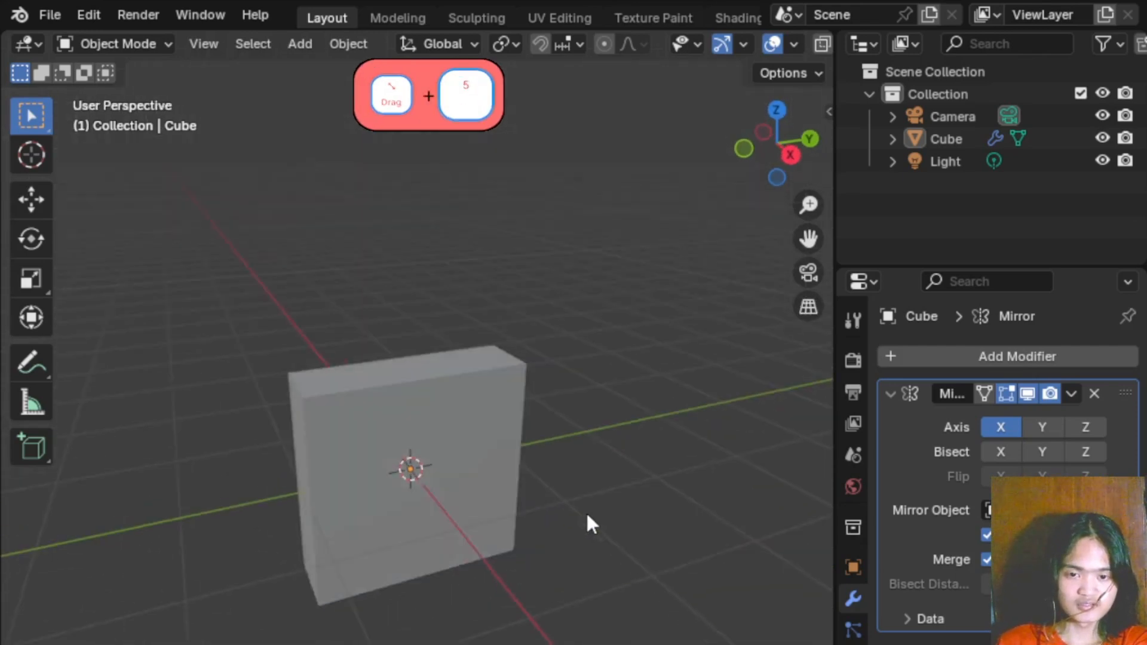
click(791, 152)
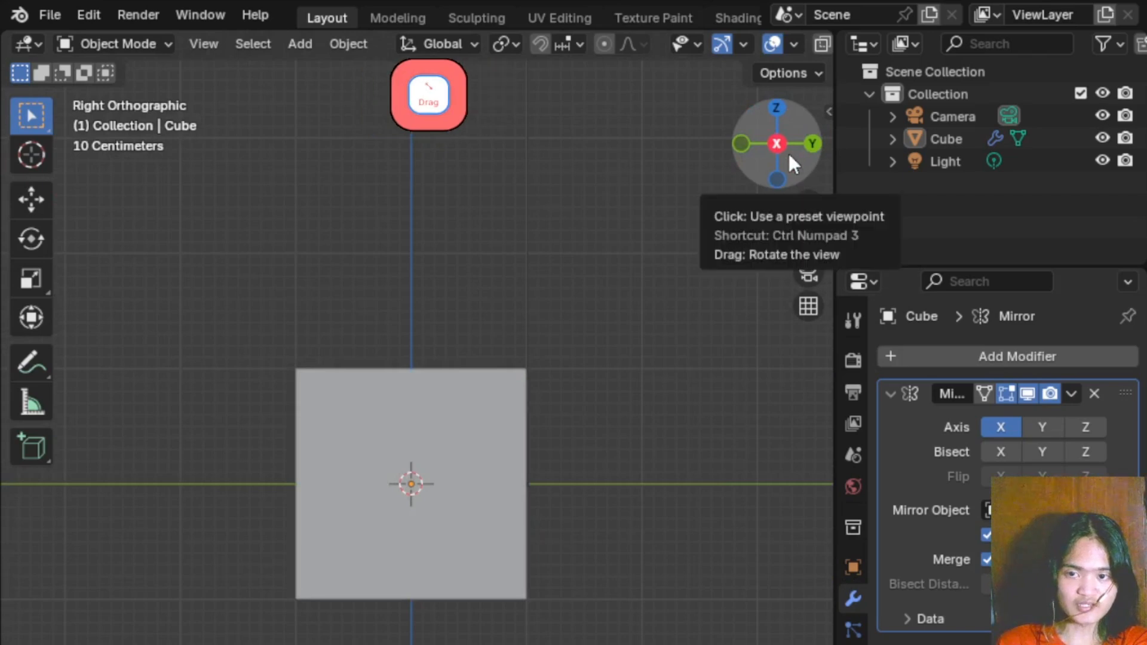
click(809, 141)
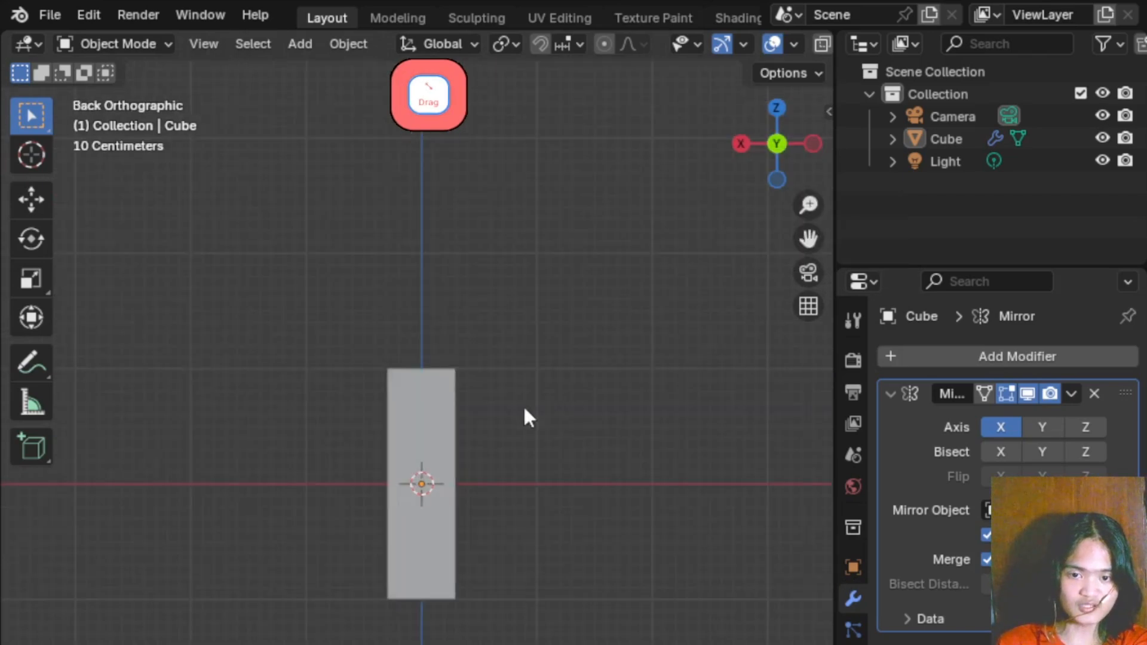
scroll(487, 403, up, 6)
scroll(562, 445, down, 5)
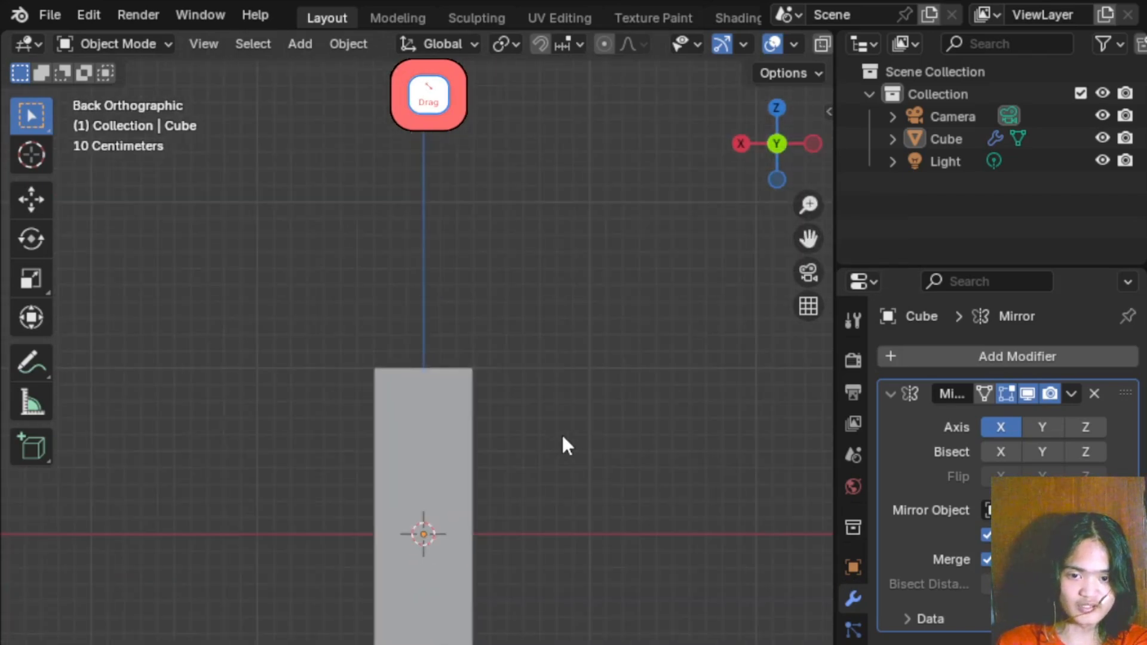
click(777, 108)
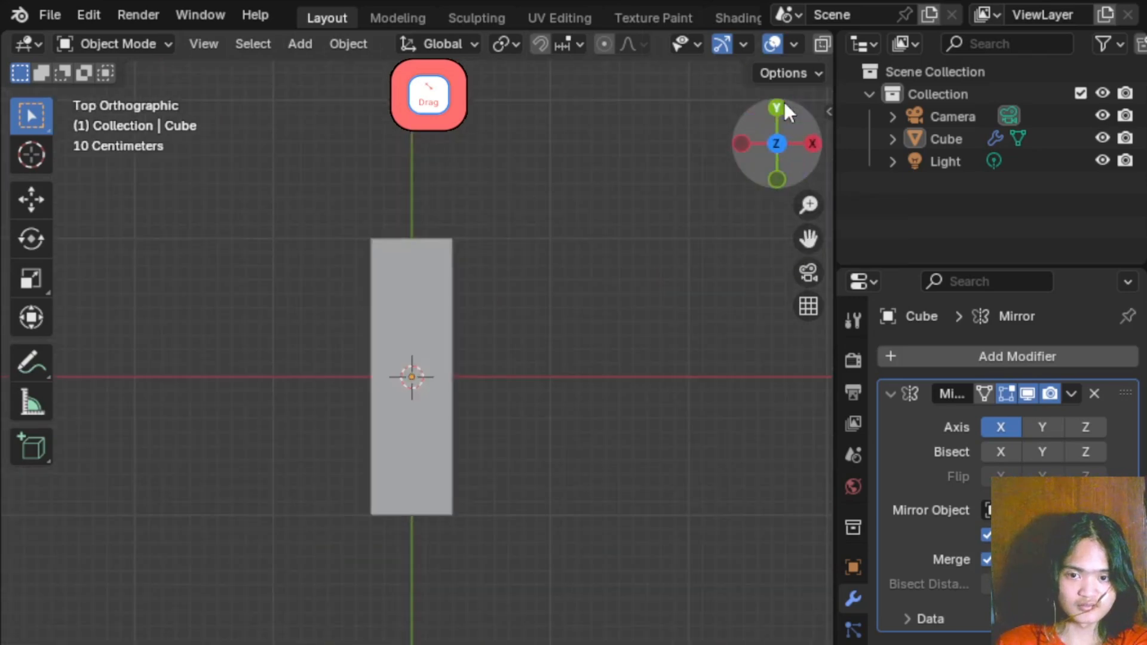
- In the right orthographic view, add fish-bicolor-chromis.png from the TugasBlender folder as a background image
click(810, 144)
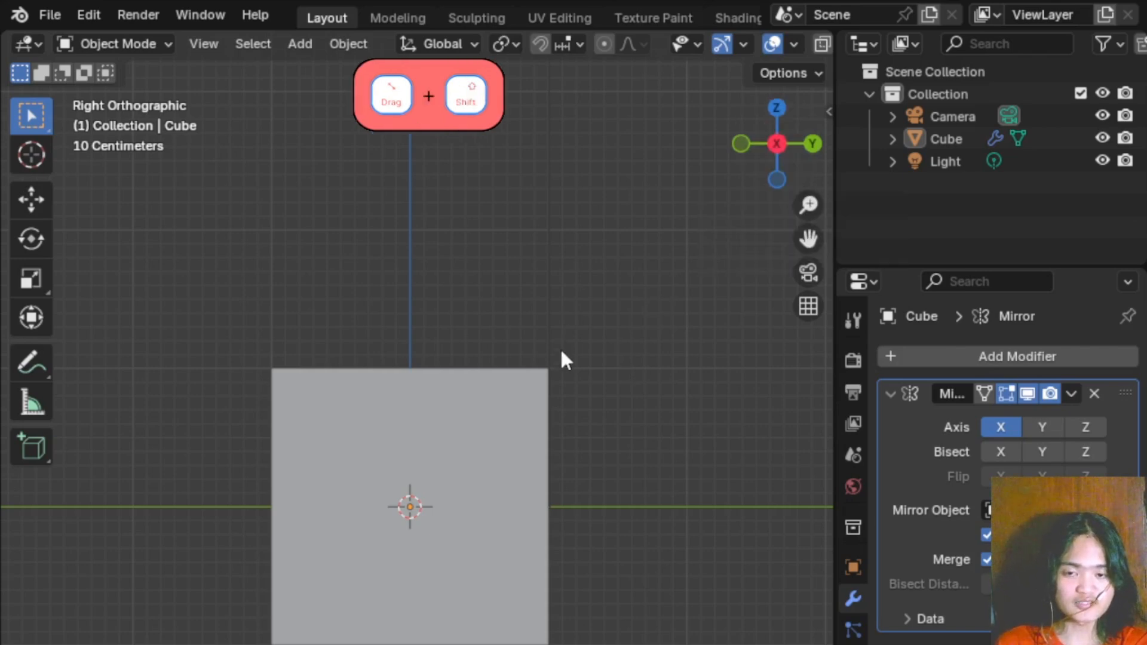
shift+middle_drag(560, 352, 611, 271)
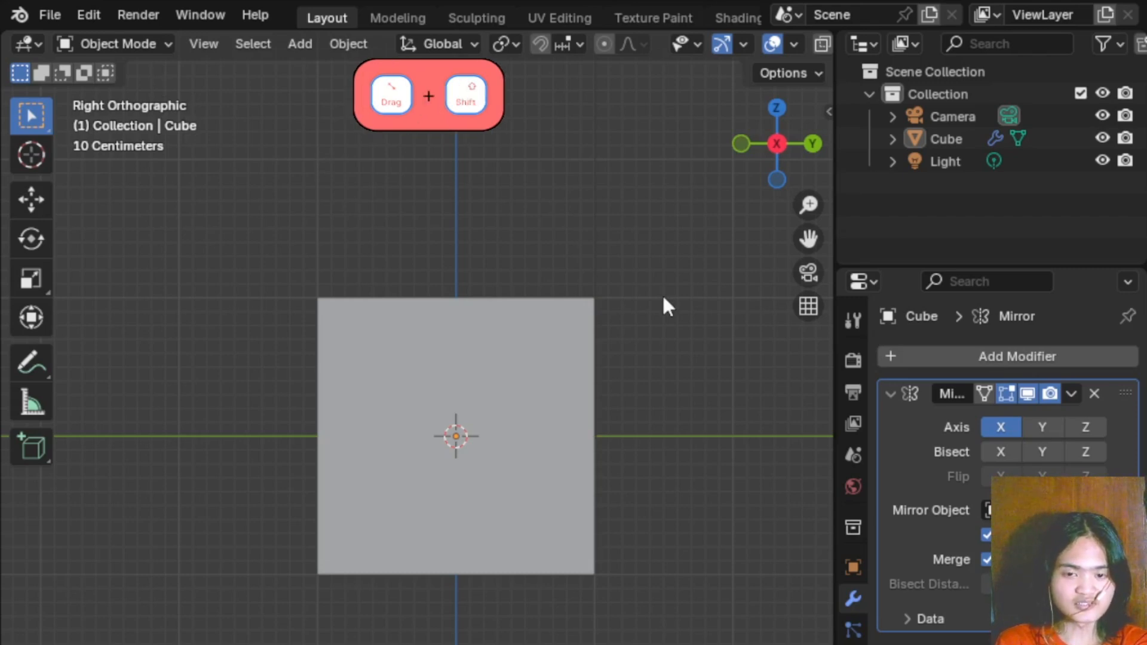
key(shift+a)
mouse_move(663, 301)
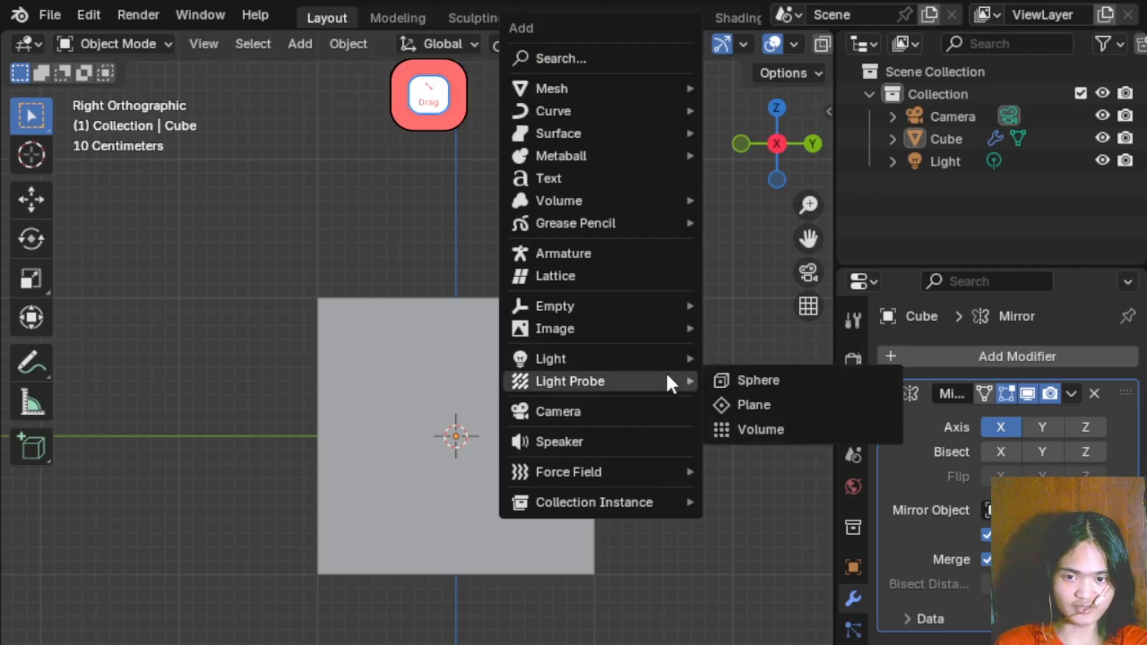
mouse_move(651, 327)
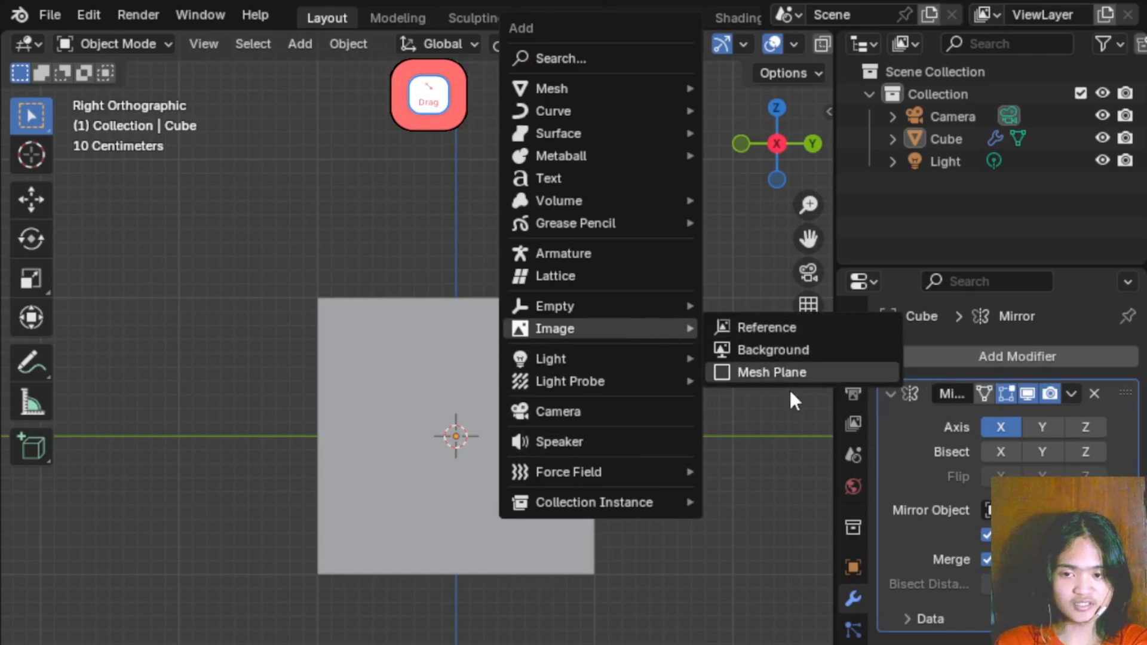
click(777, 352)
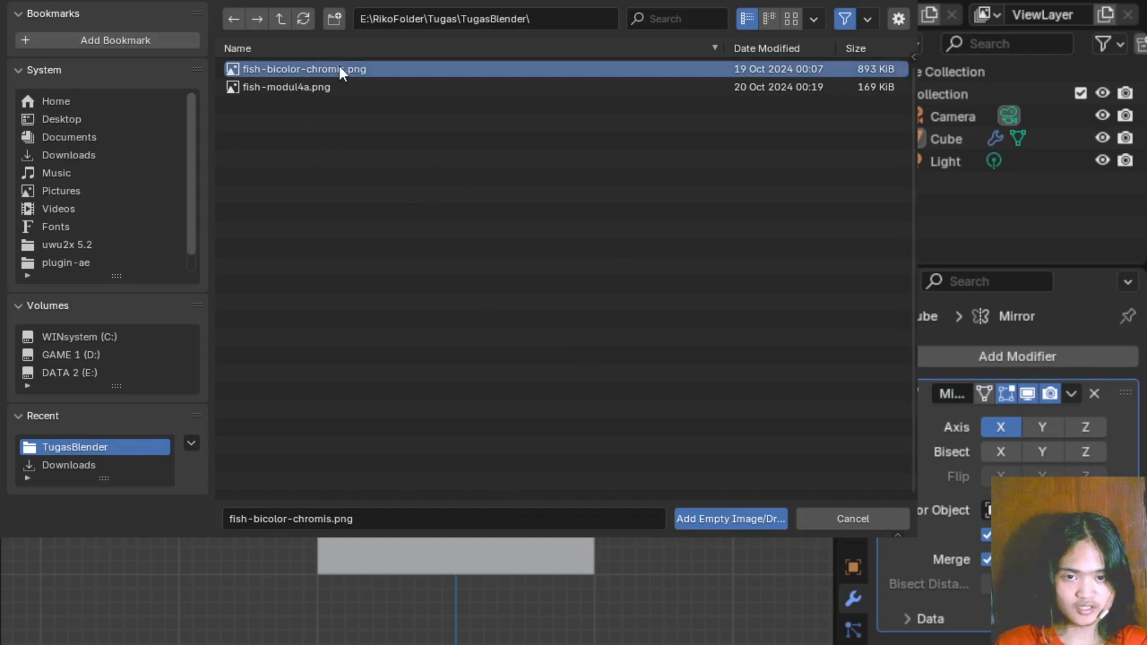
mouse_move(339, 67)
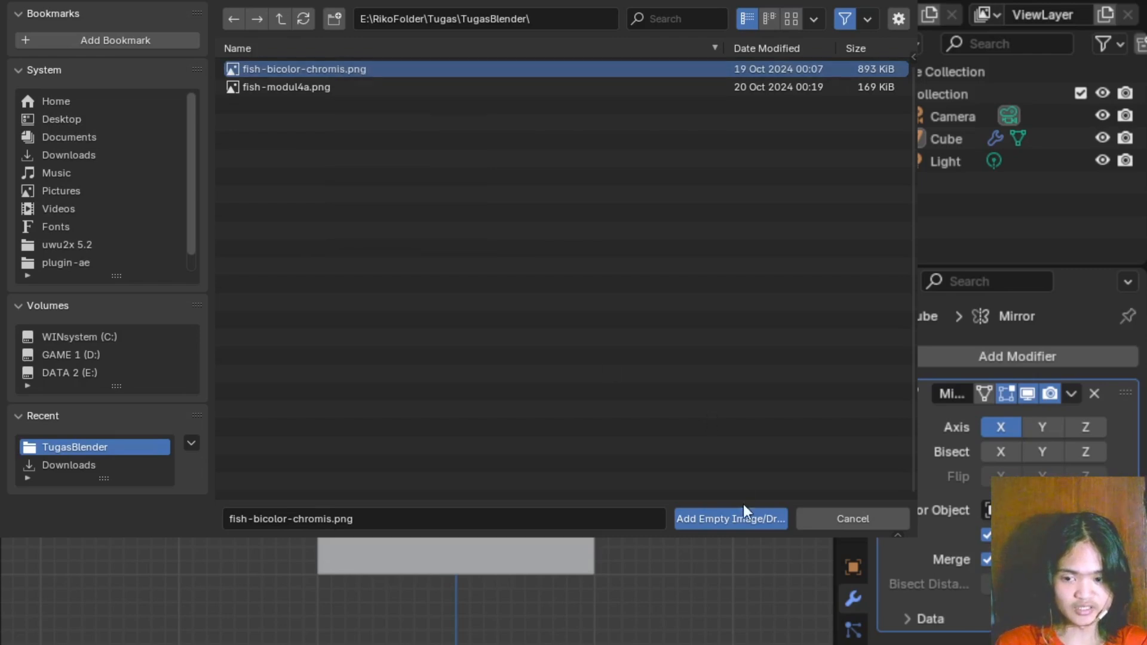
click(737, 520)
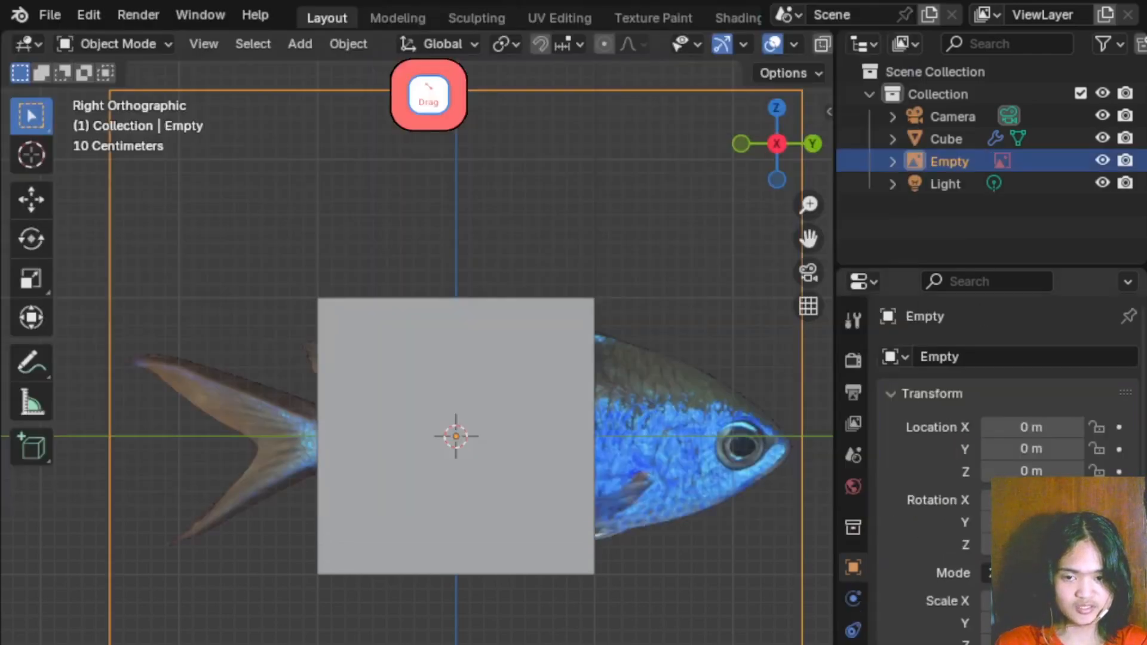
scroll(536, 397, down, 1)
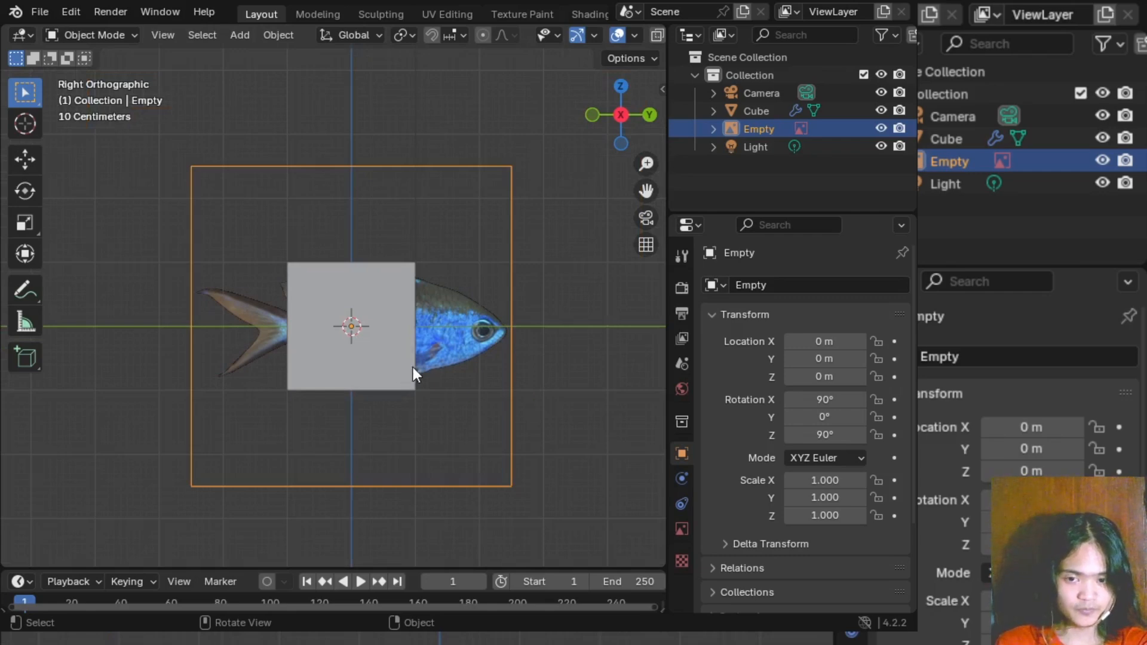
scroll(413, 368, up, 5)
scroll(414, 368, down, 4)
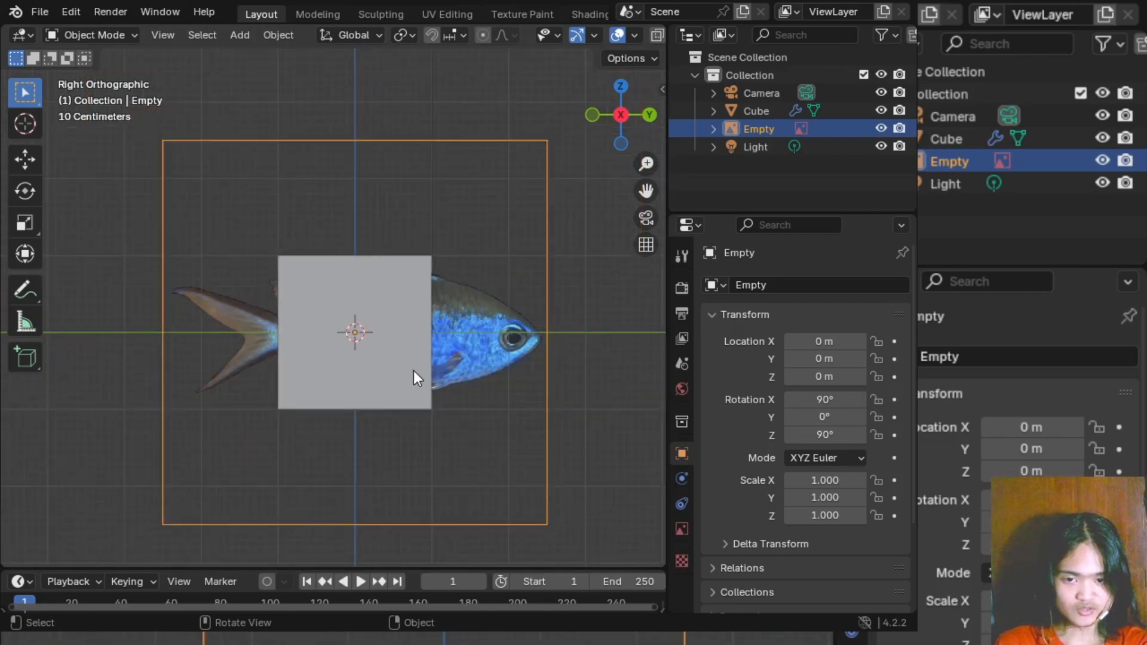
- Deselect the fish image, select the Cube and set the viewport shading to Wireframe to reveal the fish behind it
click(597, 370)
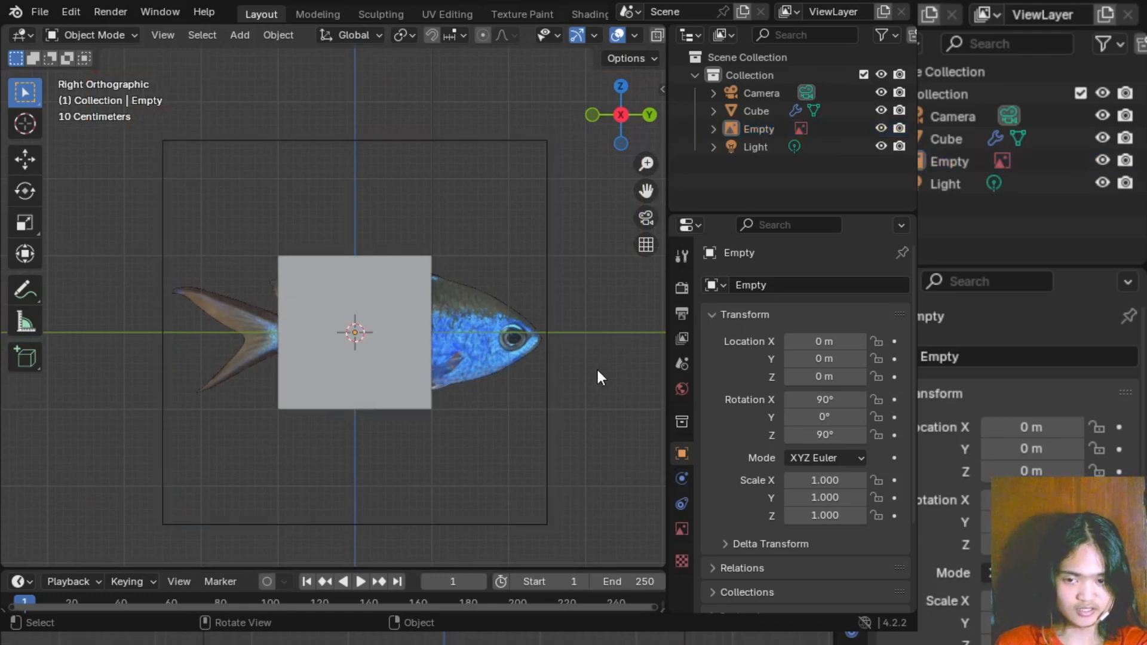
click(751, 114)
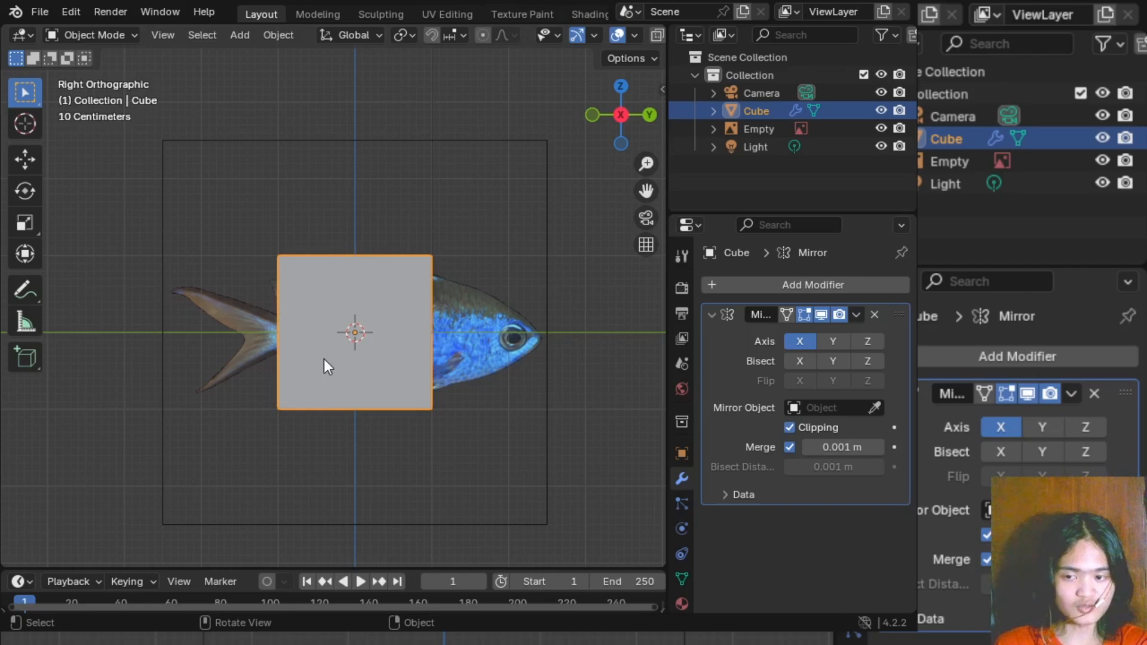
key(z)
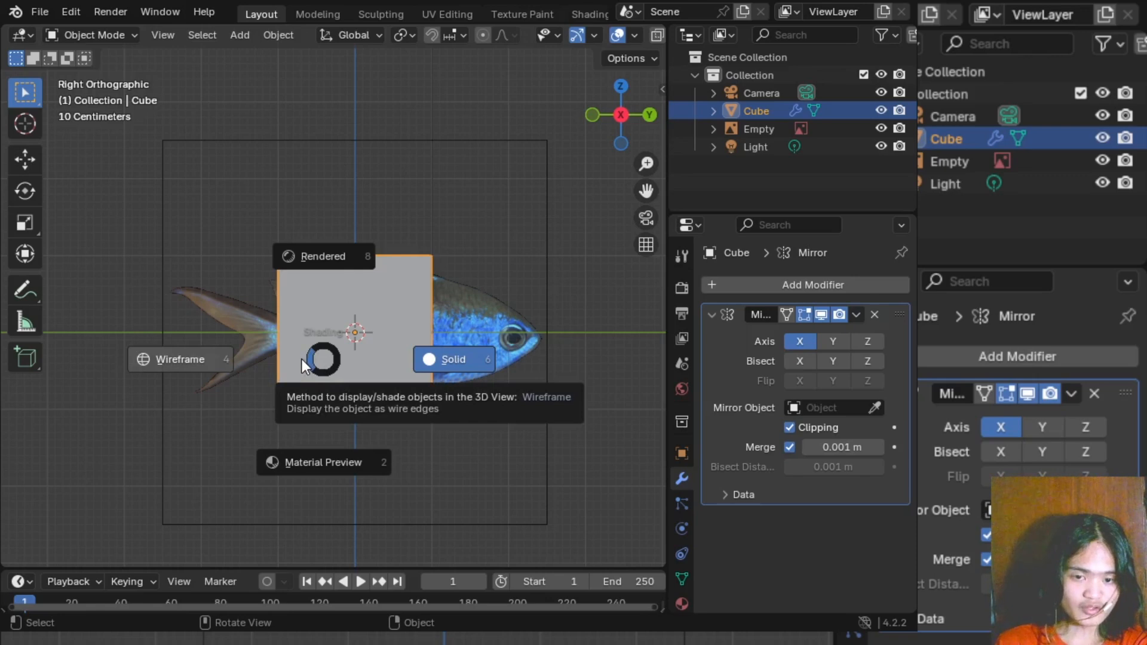
click(301, 358)
scroll(485, 337, up, 4)
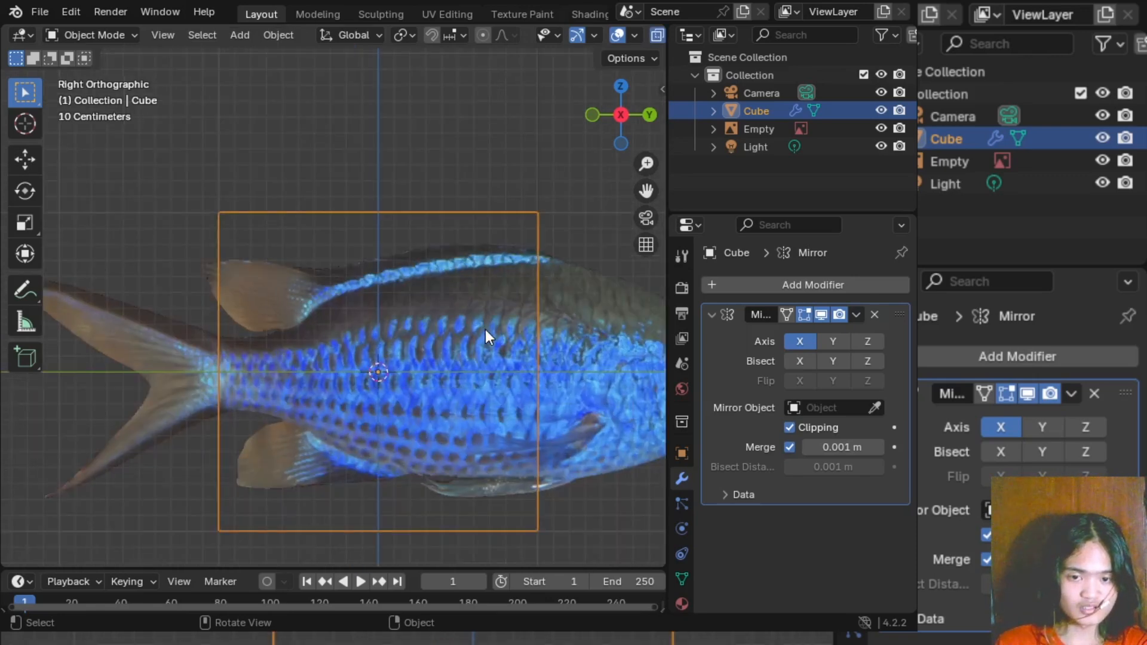
scroll(485, 336, down, 2)
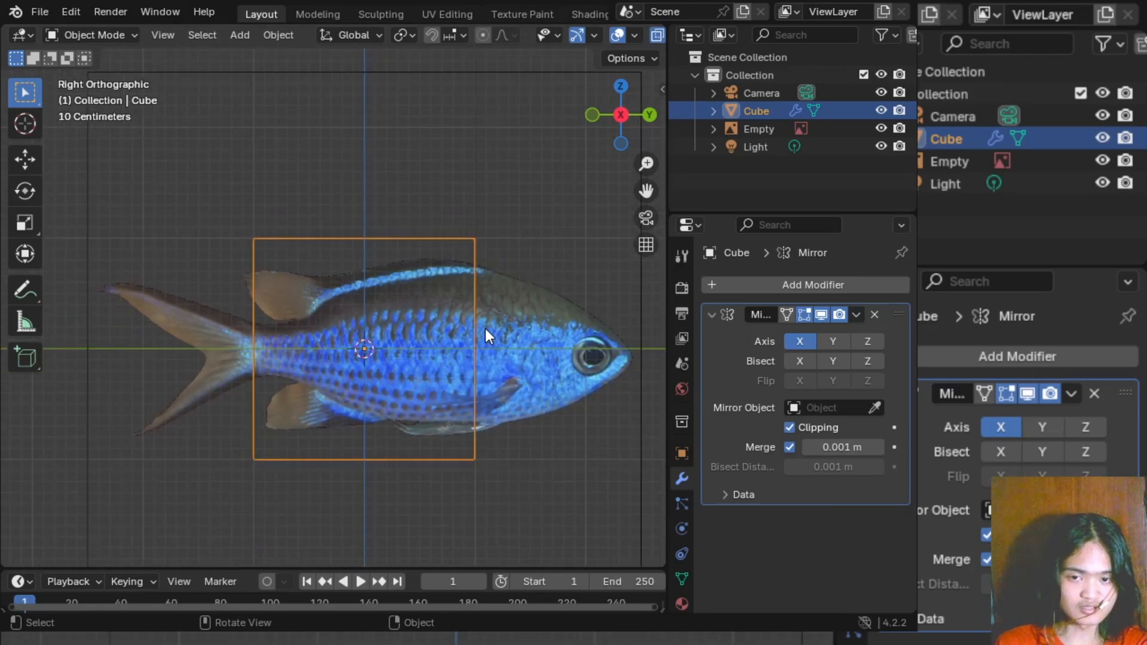
scroll(485, 330, down, 4)
scroll(485, 330, up, 2)
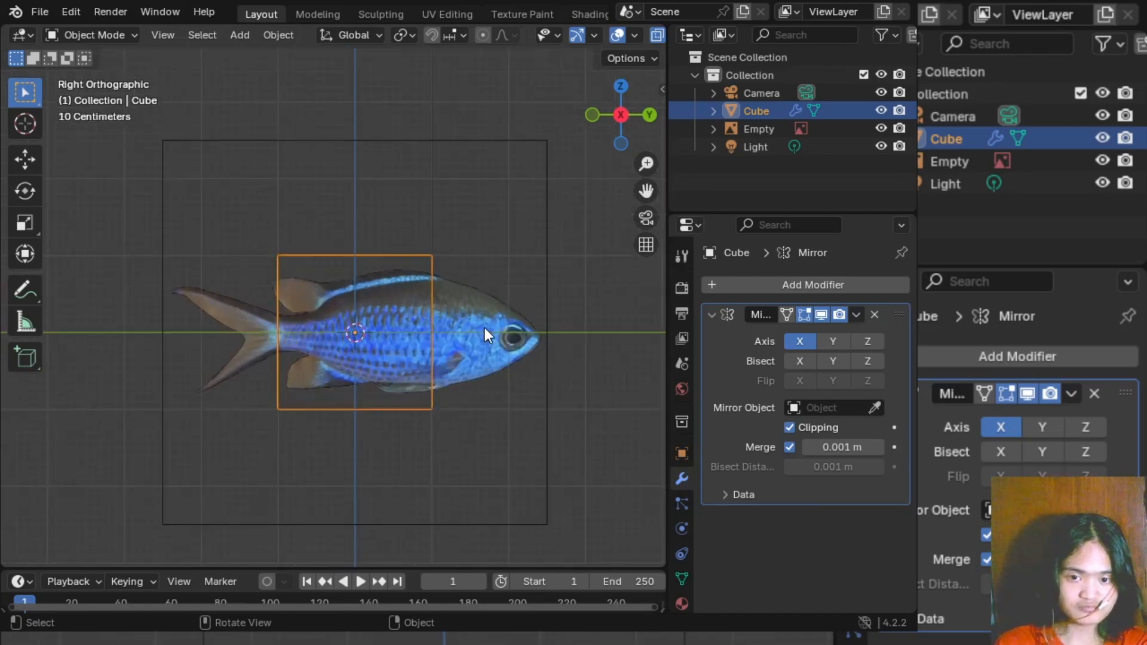
- Reselect the Cube instead of the fish image, enter Edit Mode and align the view to right orthographic
click(489, 350)
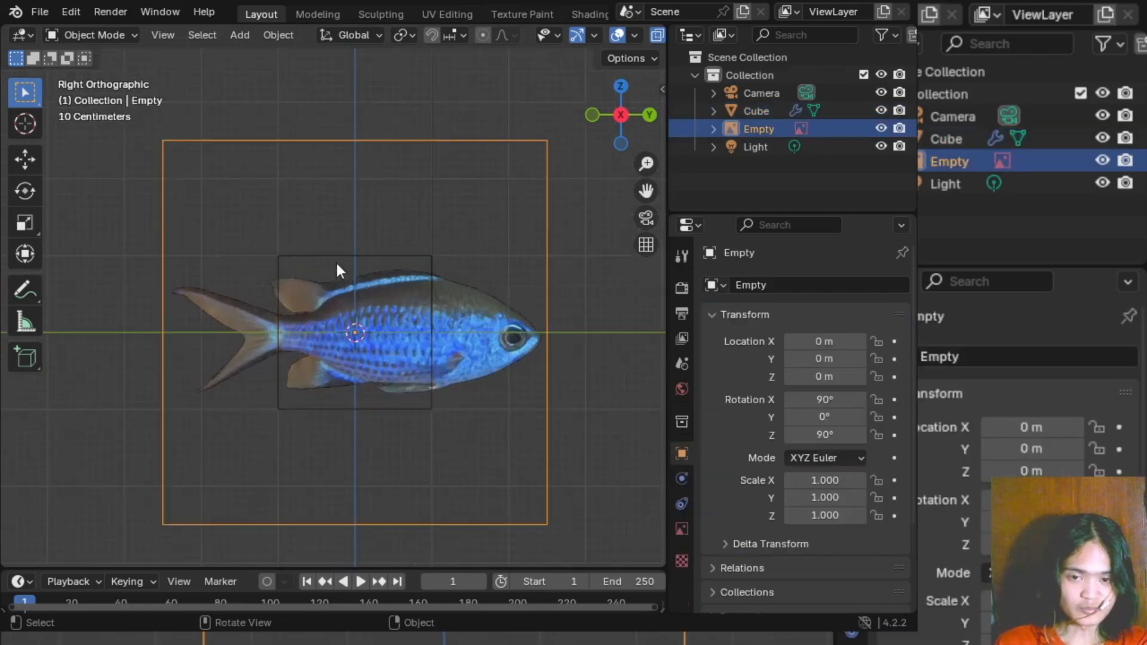
click(280, 255)
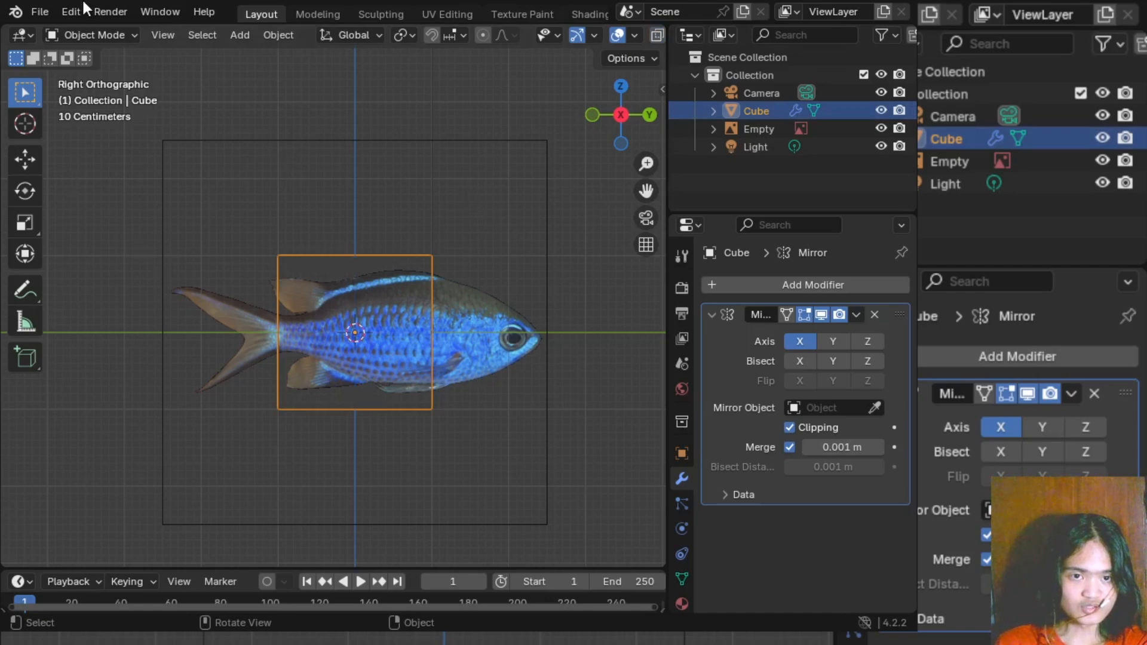
click(106, 31)
click(123, 76)
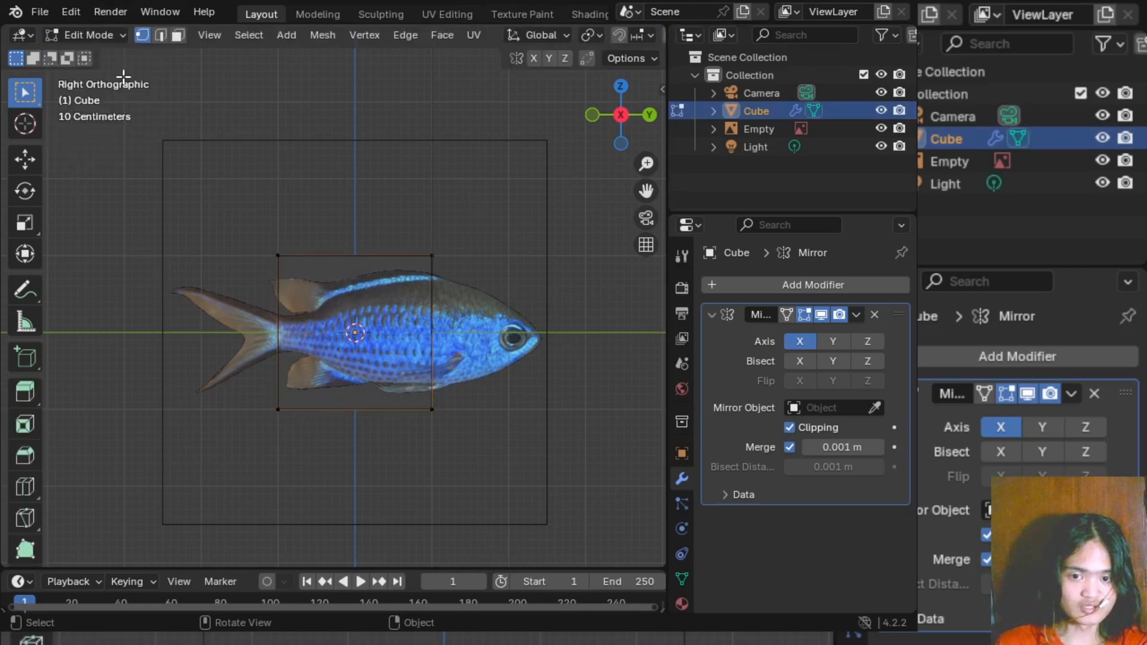
middle_drag(446, 350, 535, 267)
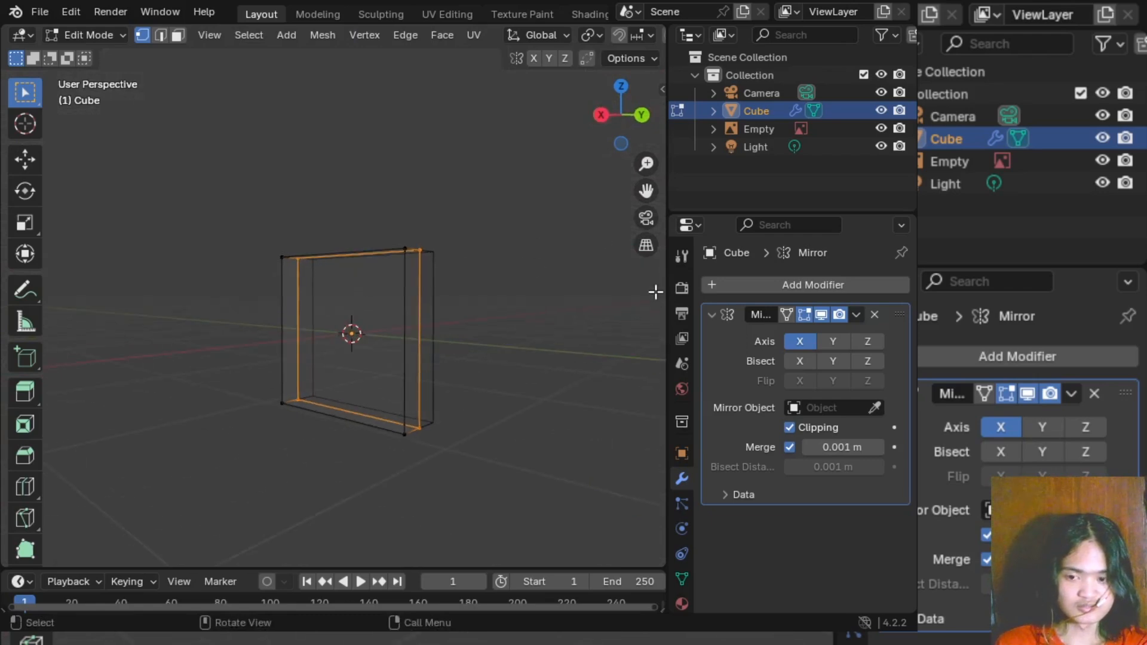
click(603, 120)
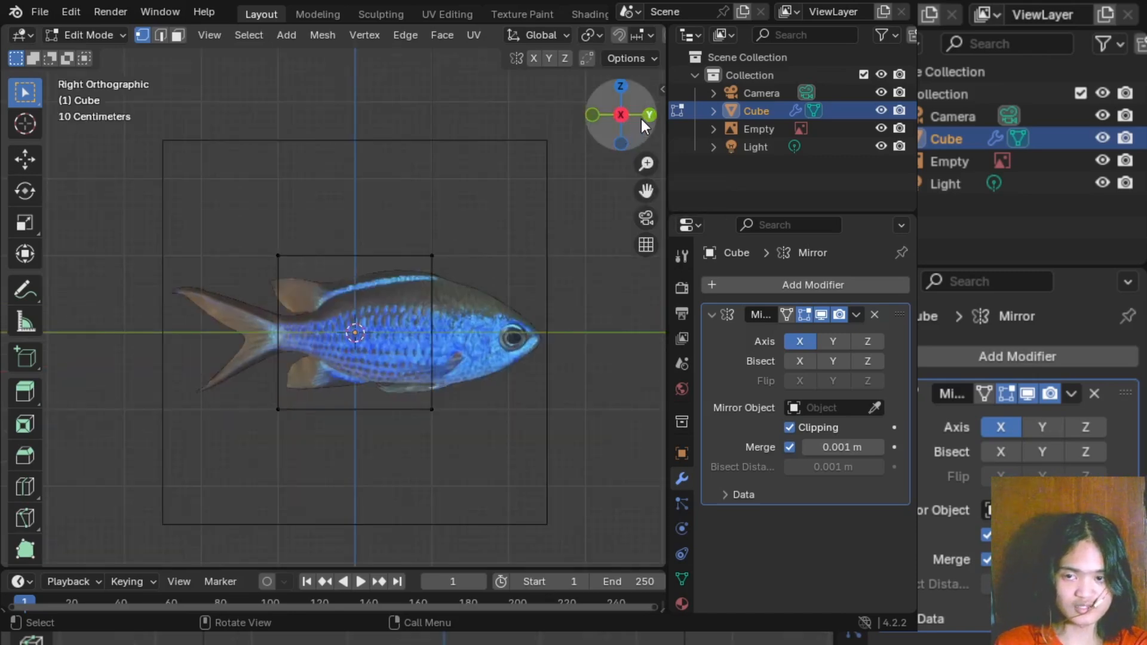
drag(642, 120, 560, 166)
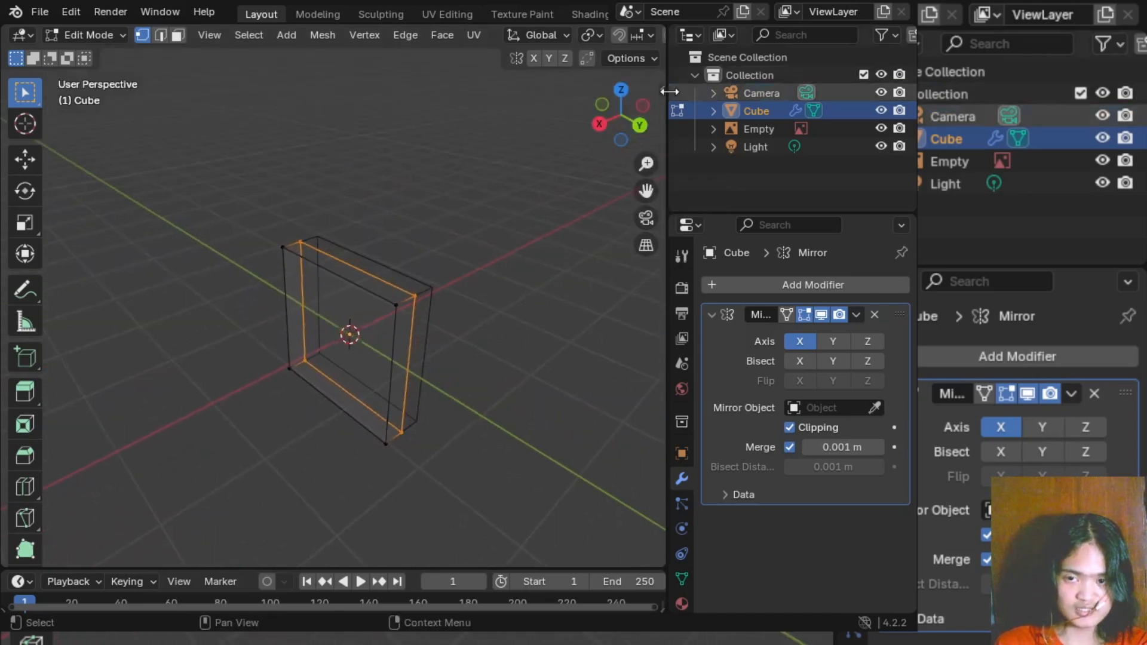
click(601, 123)
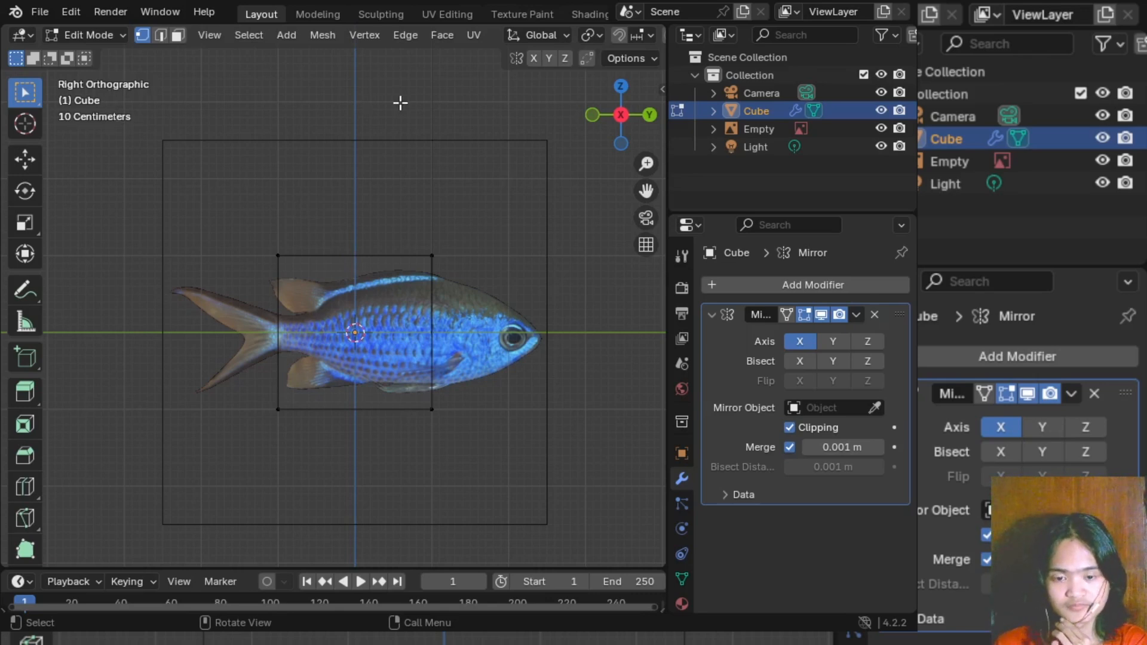
- Examine the slab against the fish image in perspective and orthographic projection, ending in the right orthographic view
click(647, 246)
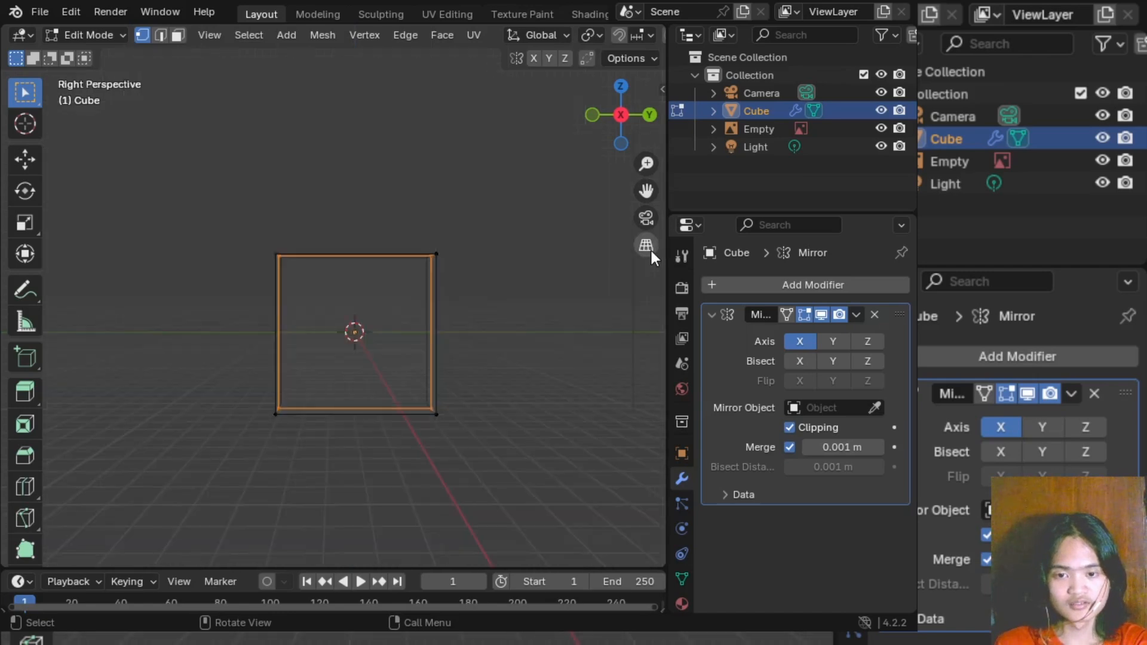
middle_drag(520, 281, 141, 120)
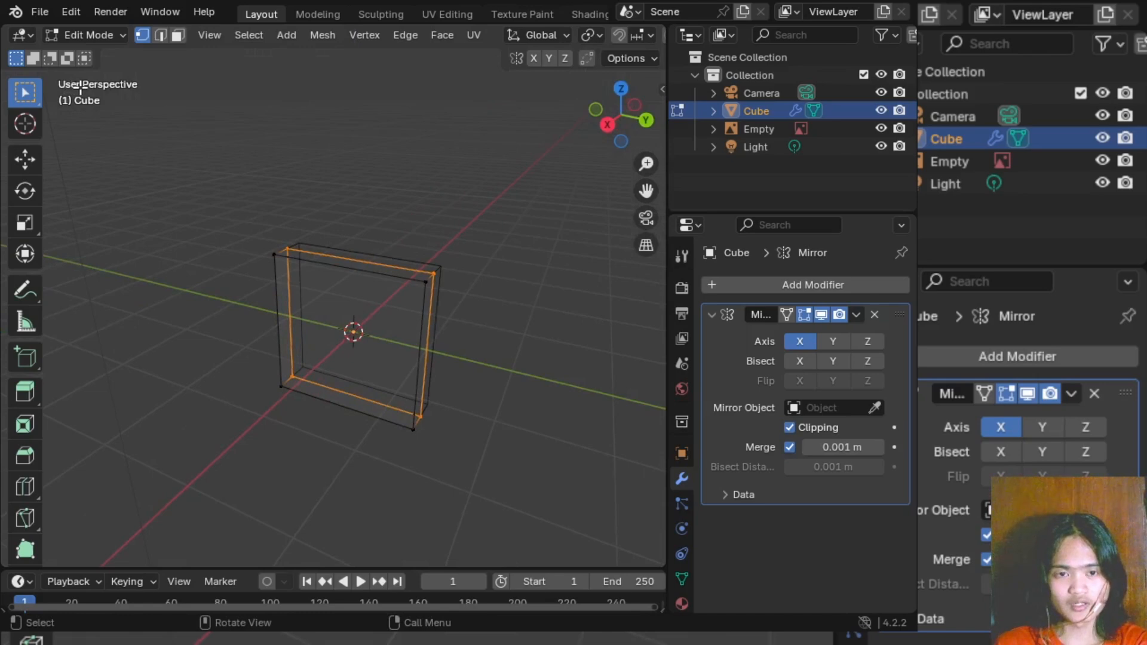
middle_drag(477, 227, 538, 224)
click(648, 243)
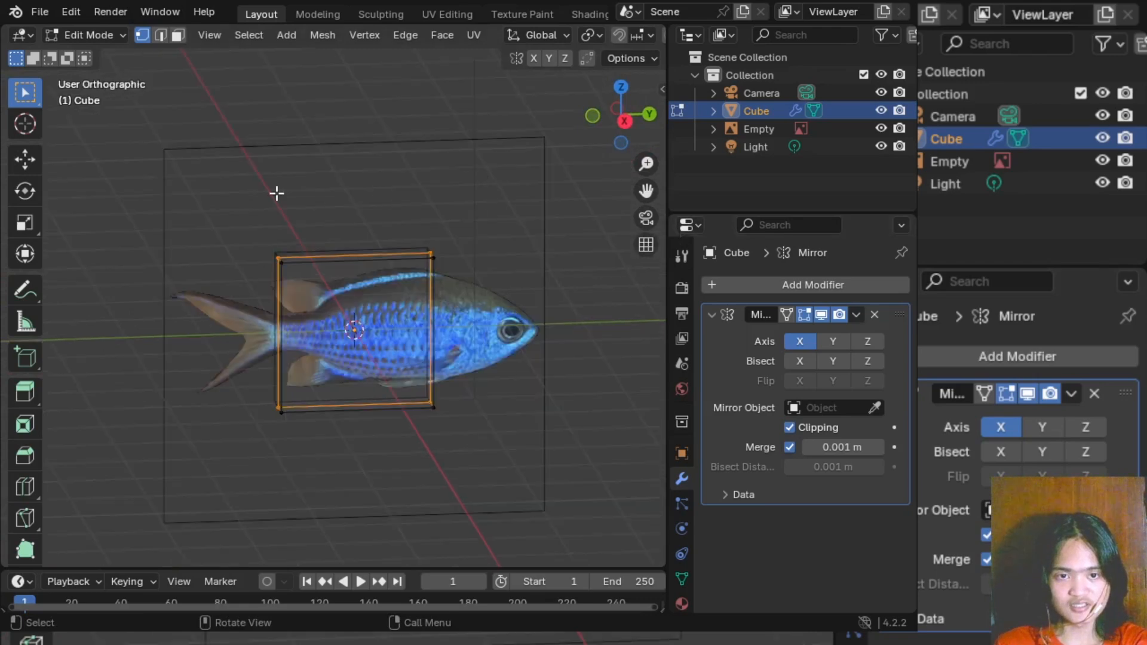
middle_drag(276, 191, 529, 274)
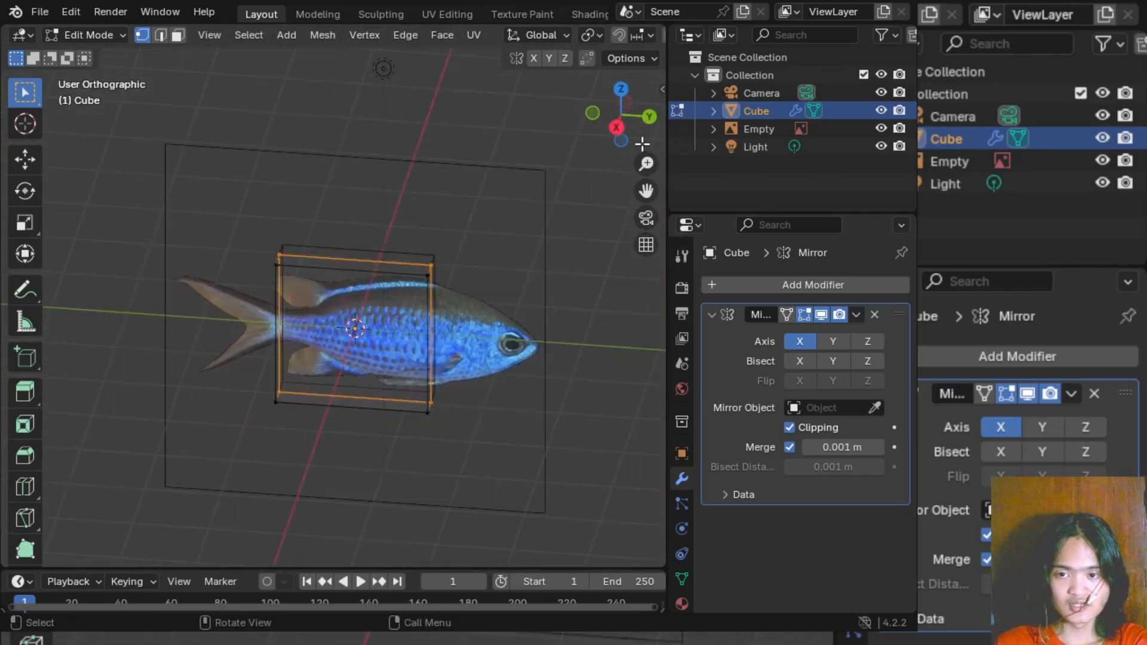
click(617, 125)
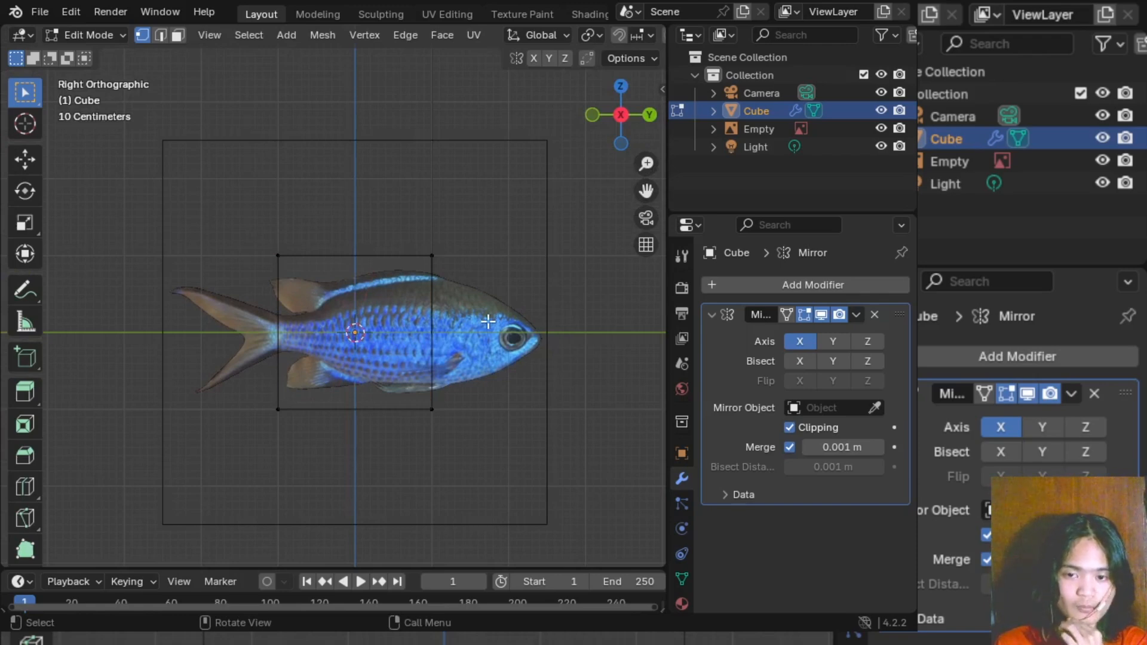
scroll(406, 318, up, 5)
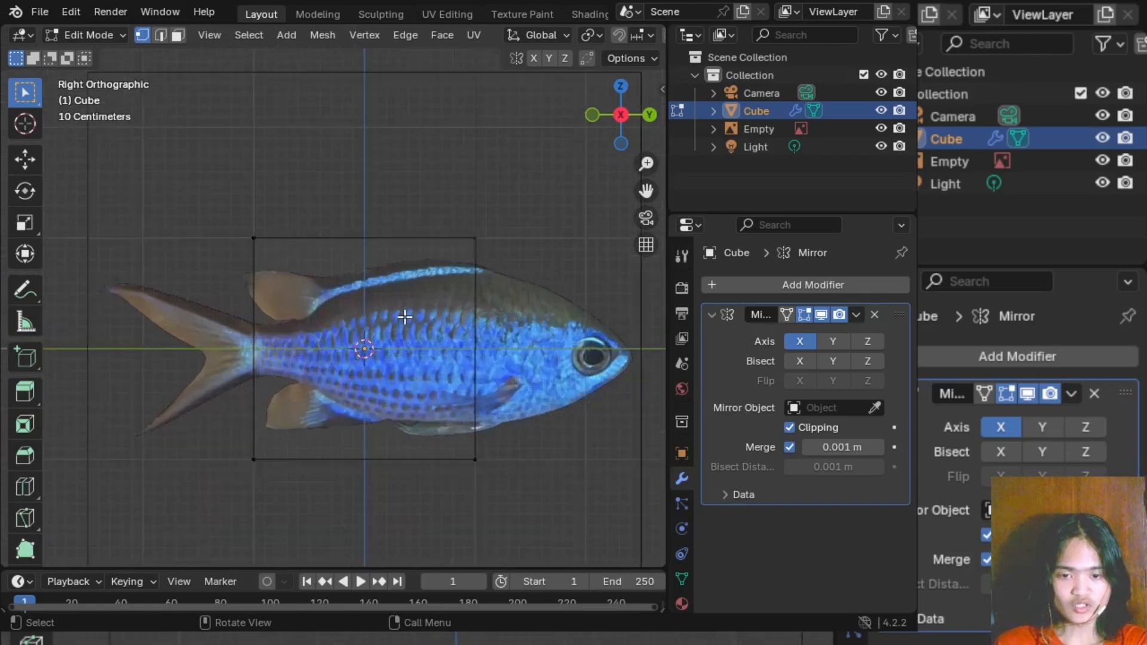
scroll(405, 317, down, 5)
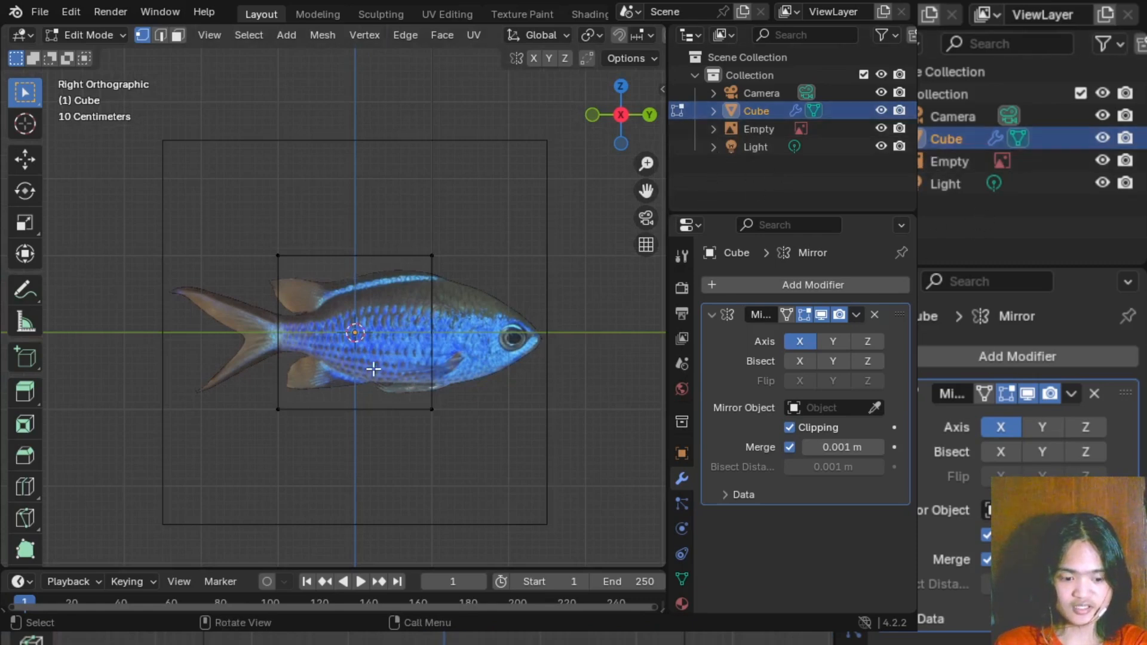
- Select all of the slab's corner vertices and scale them by about 2.42 along global Y to span the fish's length
drag(267, 248, 352, 265)
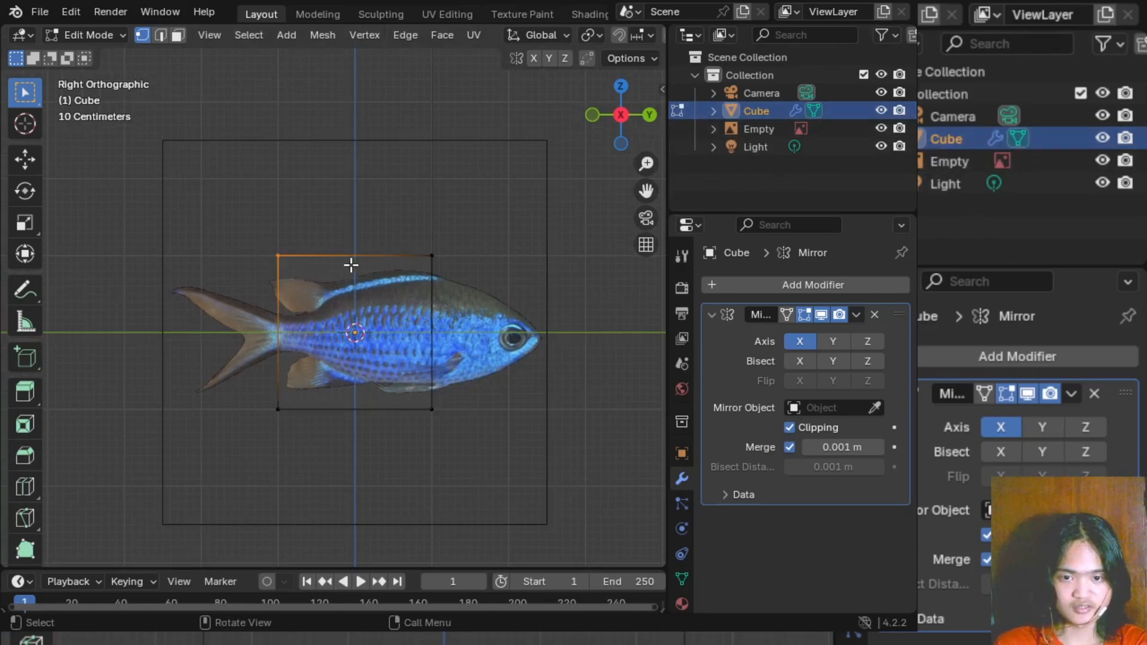
shift+click(430, 257)
drag(274, 400, 330, 427)
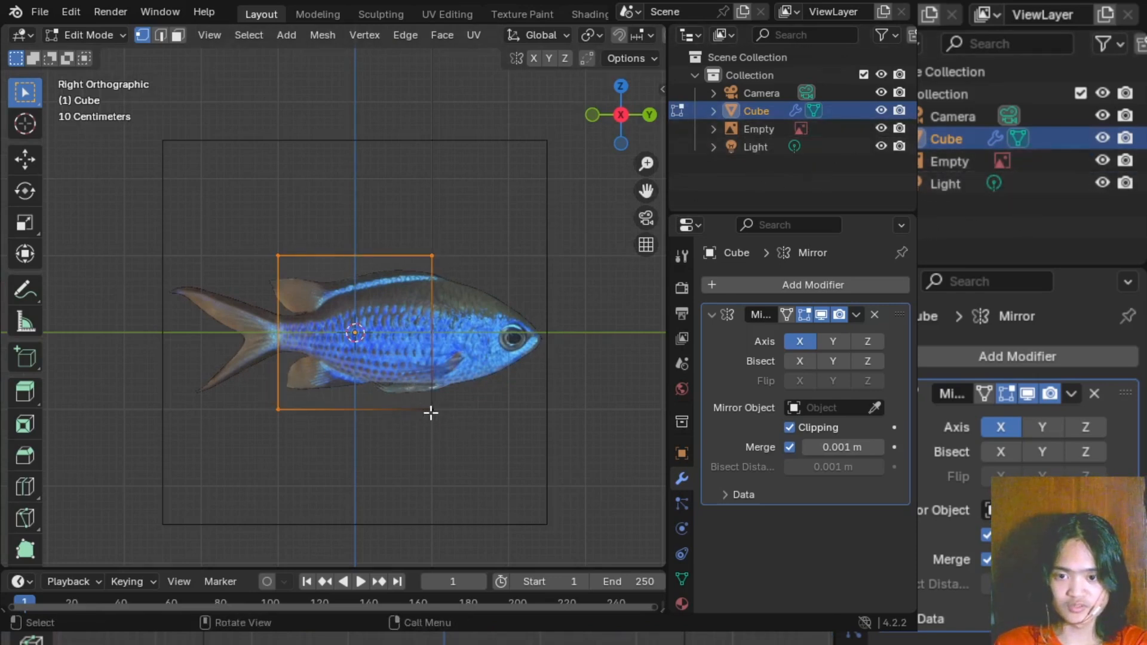
shift+click(432, 409)
mouse_move(474, 436)
middle_down()
mouse_move(506, 413)
mouse_move(328, 468)
mouse_move(313, 490)
mouse_move(489, 447)
mouse_move(481, 417)
middle_up()
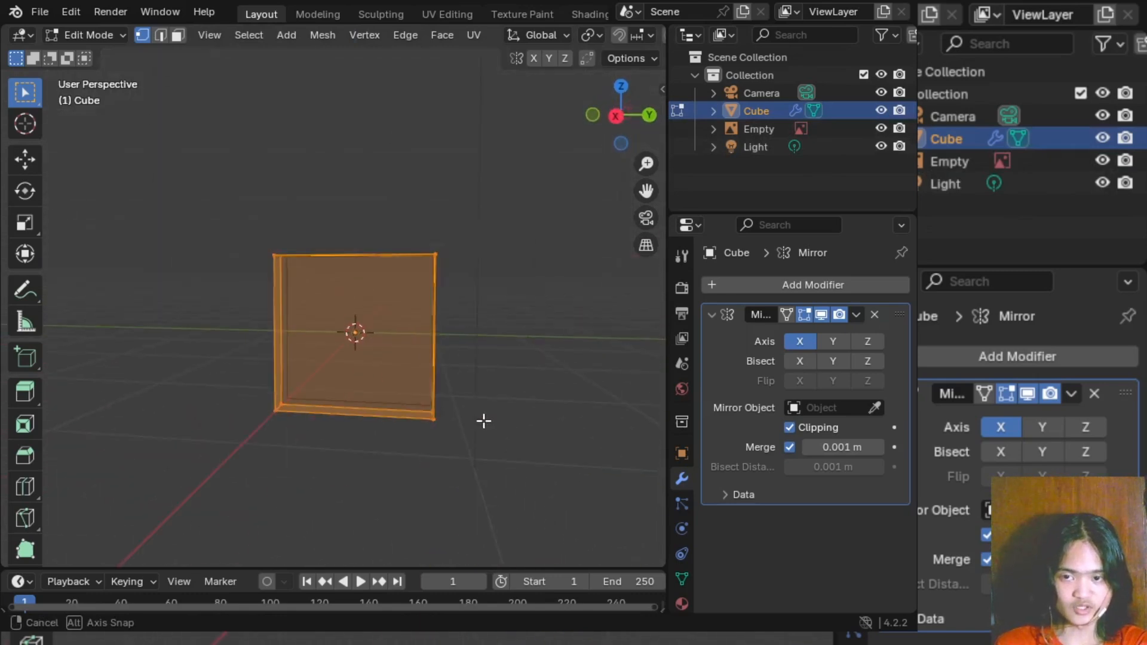
click(616, 117)
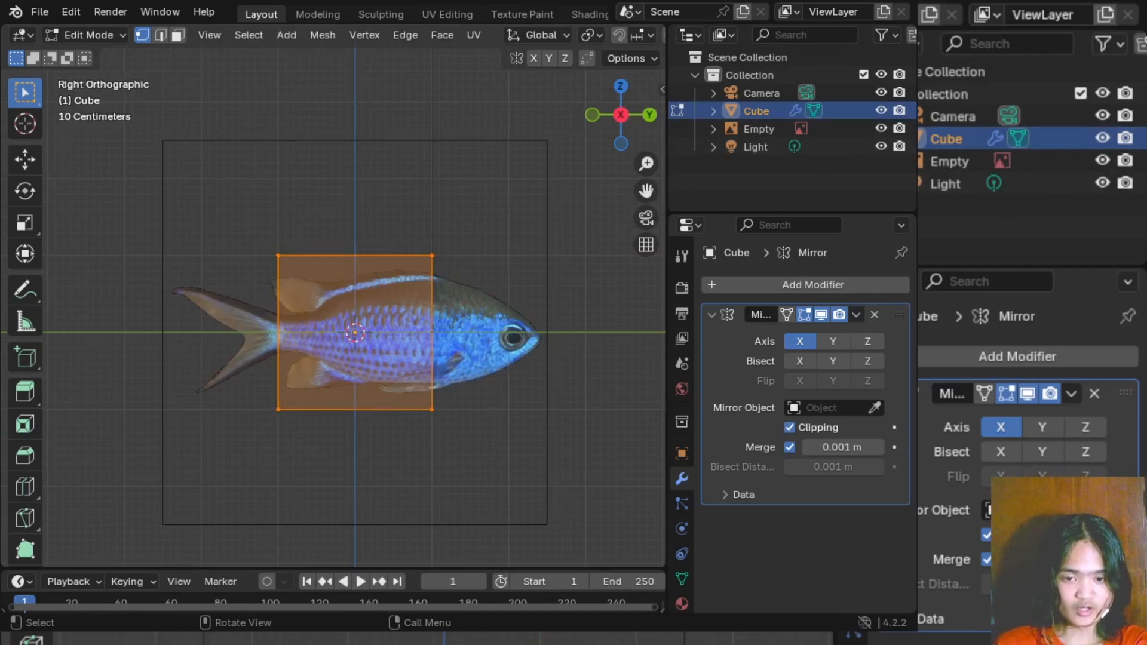
key(s)
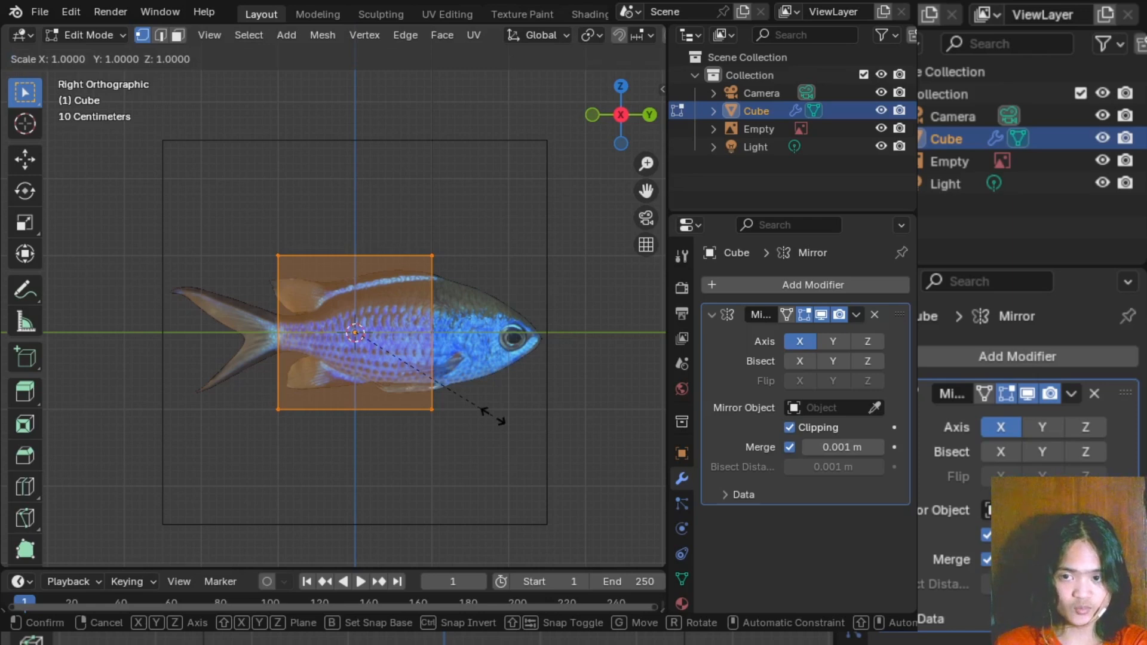
key(x)
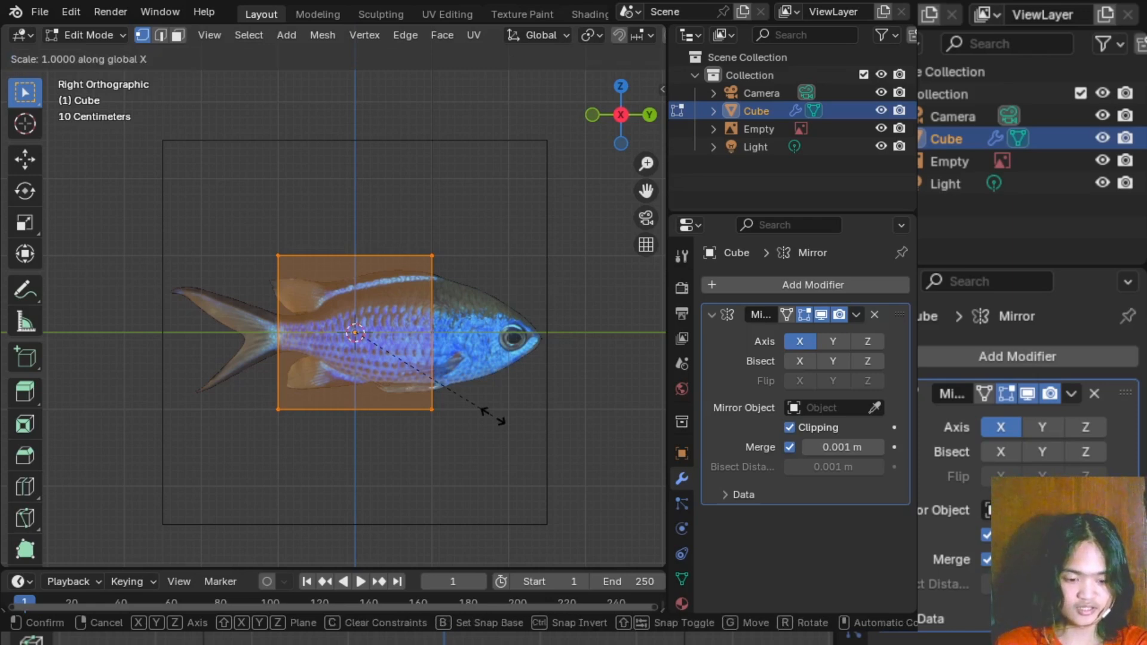
key(y)
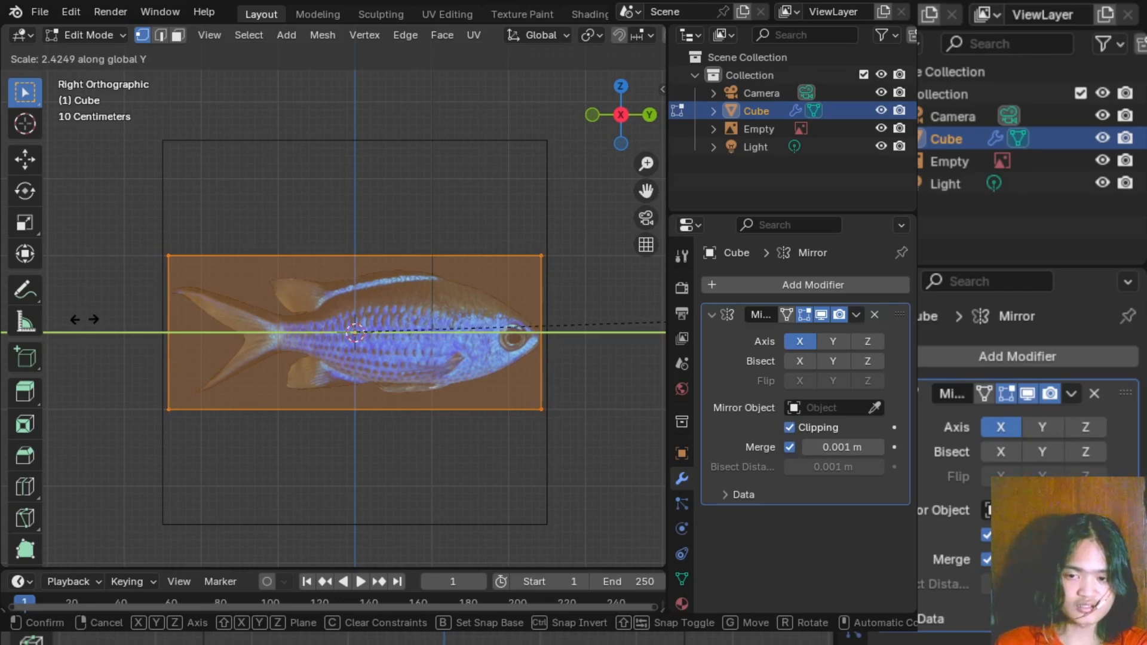
click(84, 320)
- Check how the stretched slab fits the fish's snout and overall length, ending in the right orthographic view
middle_drag(540, 388, 609, 261)
click(623, 107)
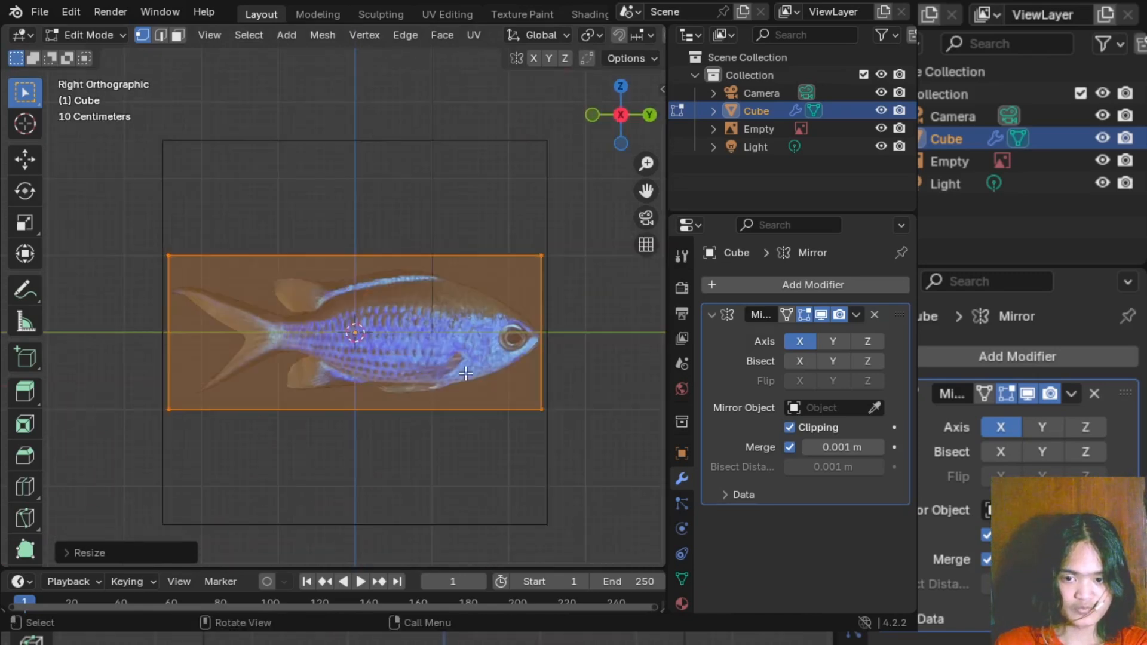
scroll(465, 381, up, 1)
shift+middle_drag(467, 363, 255, 359)
scroll(446, 385, up, 1)
scroll(445, 385, up, 5)
shift+middle_drag(455, 391, 323, 328)
scroll(402, 381, up, 1)
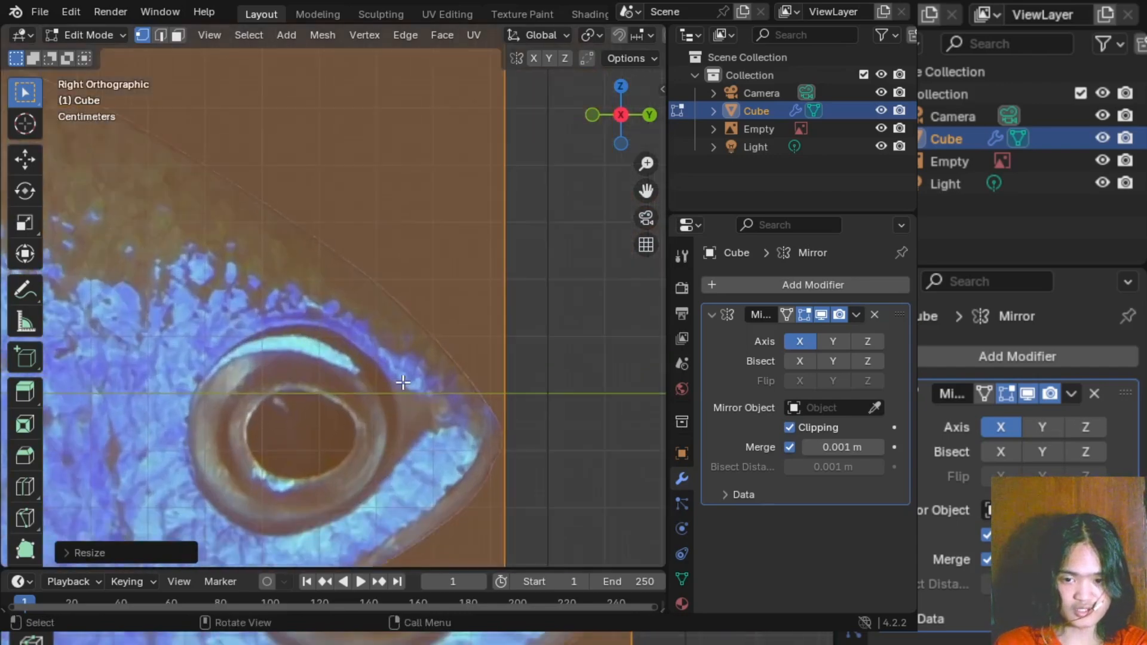
shift+middle_drag(439, 396, 529, 345)
scroll(443, 396, up, 3)
scroll(413, 386, down, 8)
scroll(442, 364, down, 4)
shift+middle_drag(293, 340, 459, 354)
middle_drag(392, 377, 497, 187)
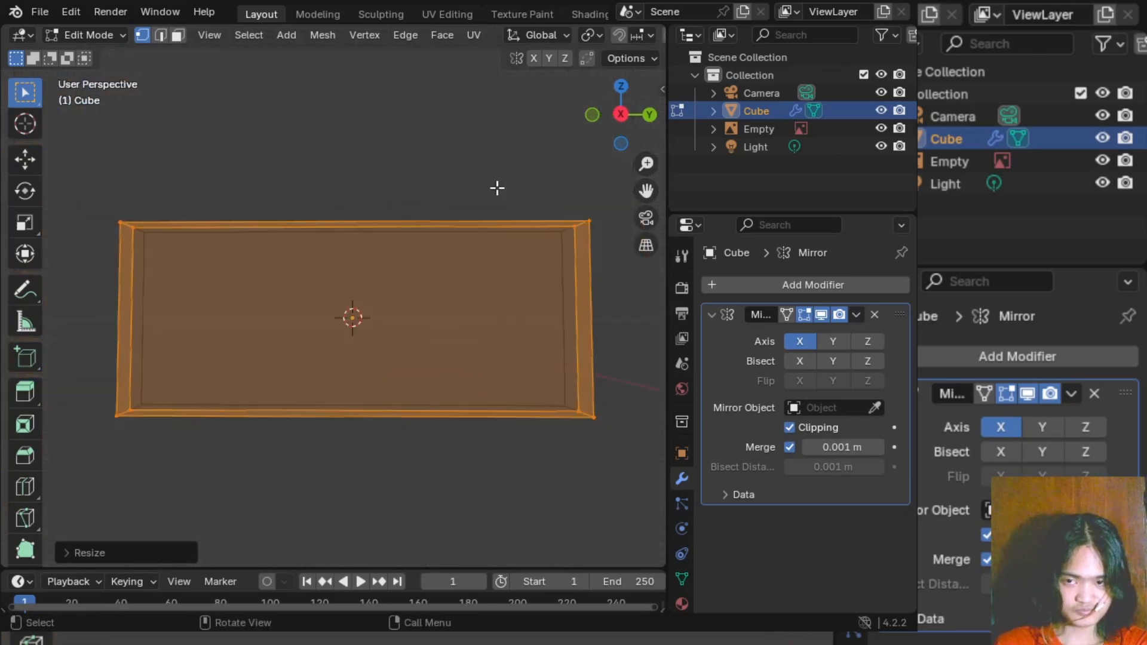
click(619, 117)
click(620, 117)
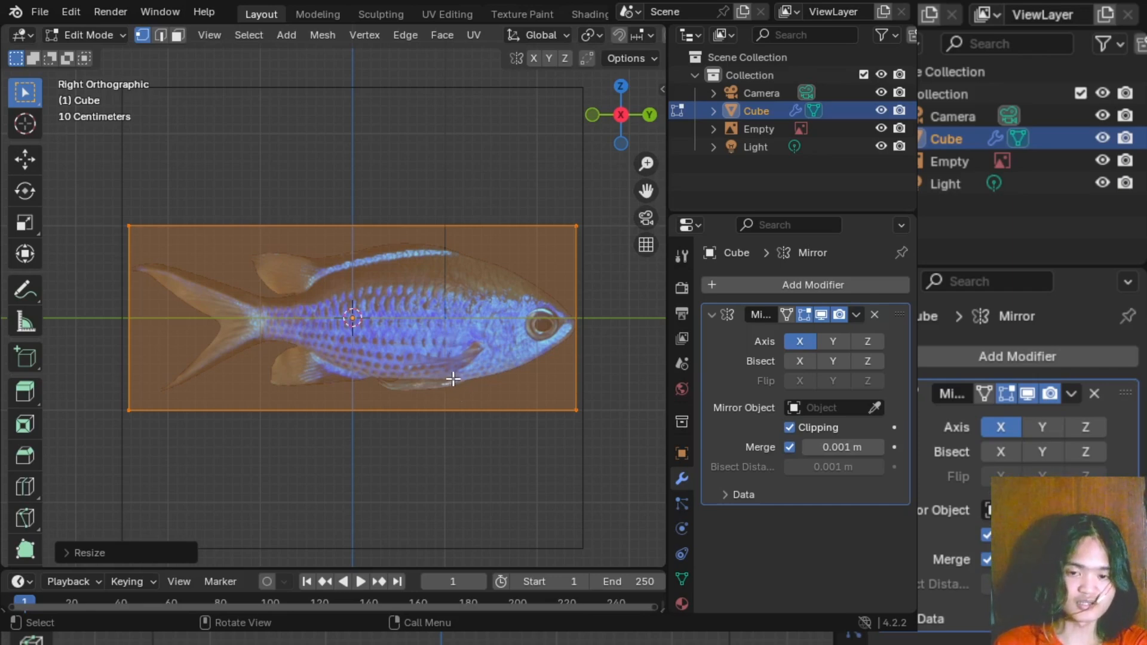
- Scale the slab by about 0.84 along global Z to bring its height closer to the fish's body
key(s)
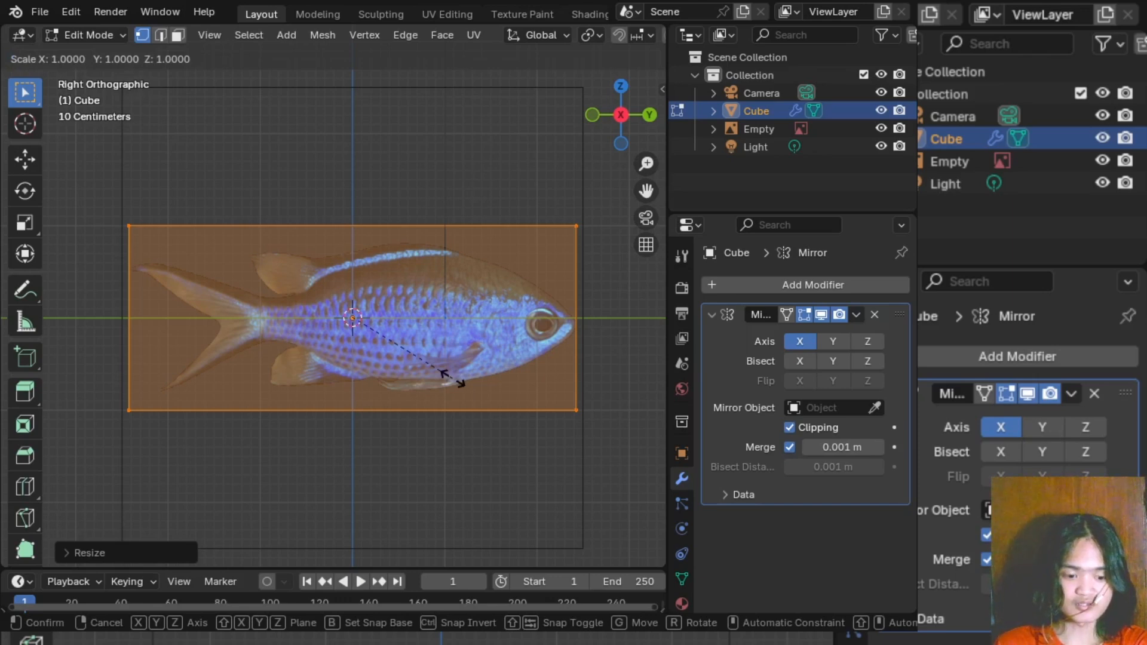
key(z)
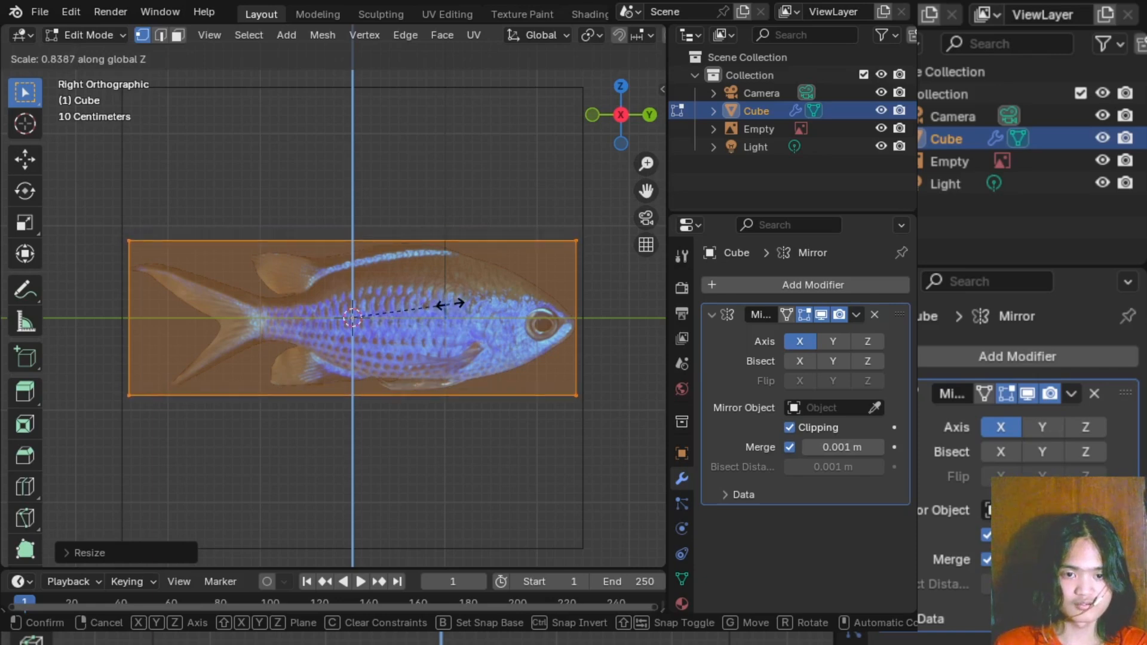
click(451, 304)
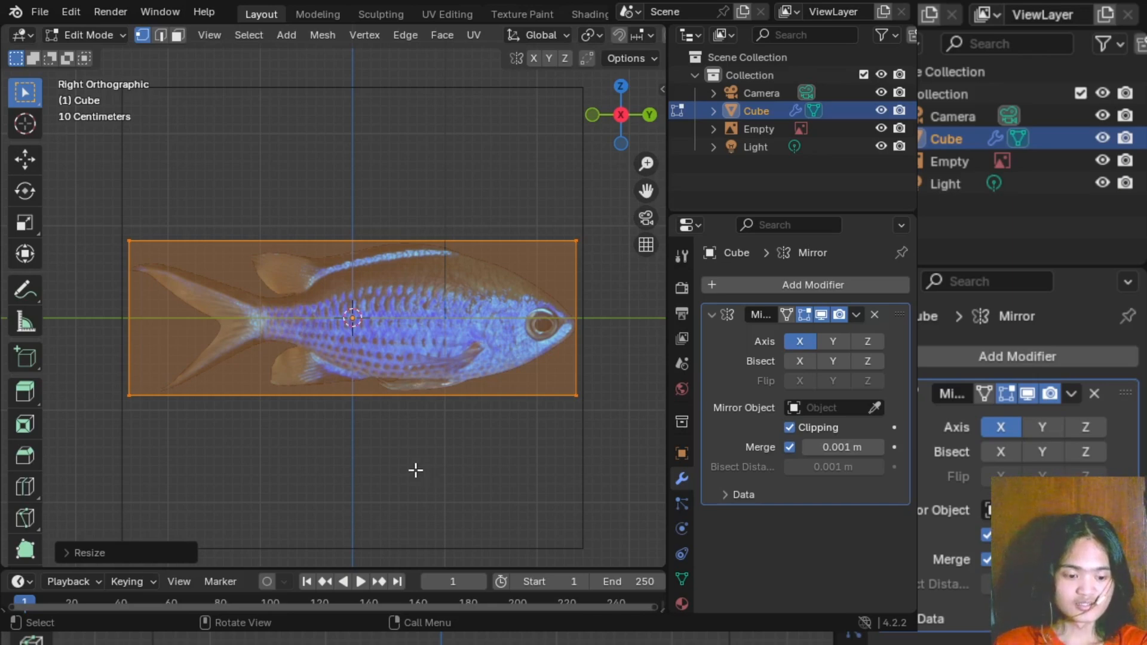
- Add 28 vertical loop cuts along the slab's length with an edge slide of about 0.06, then return to vertex selection with nothing selected
key(ctrl+r)
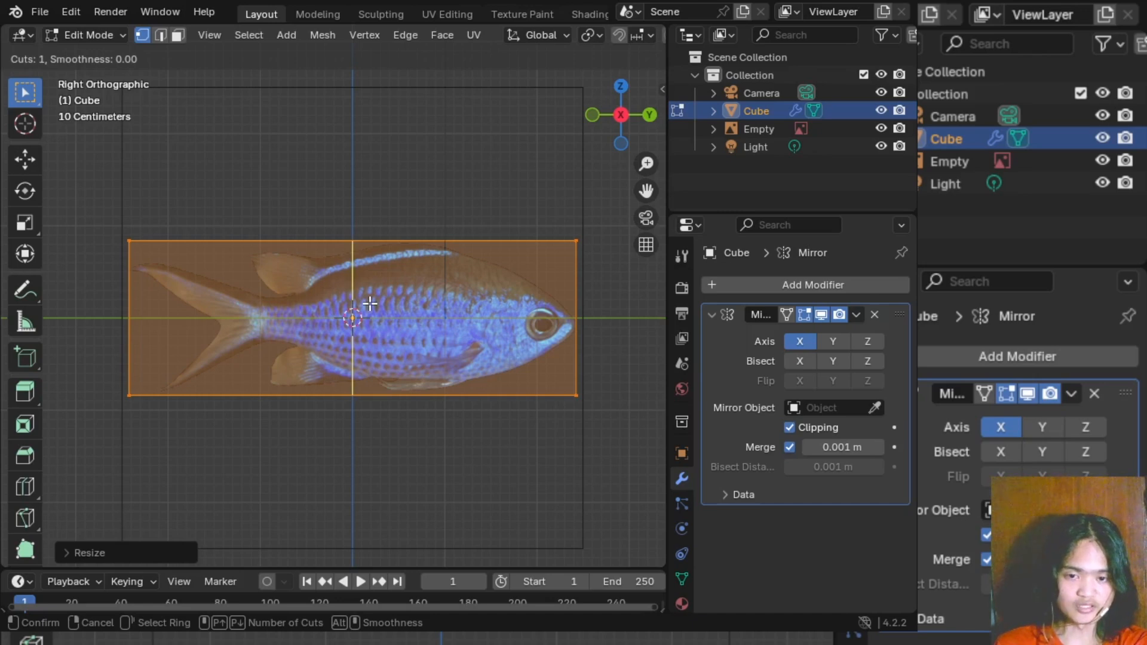
scroll(369, 304, up, 1)
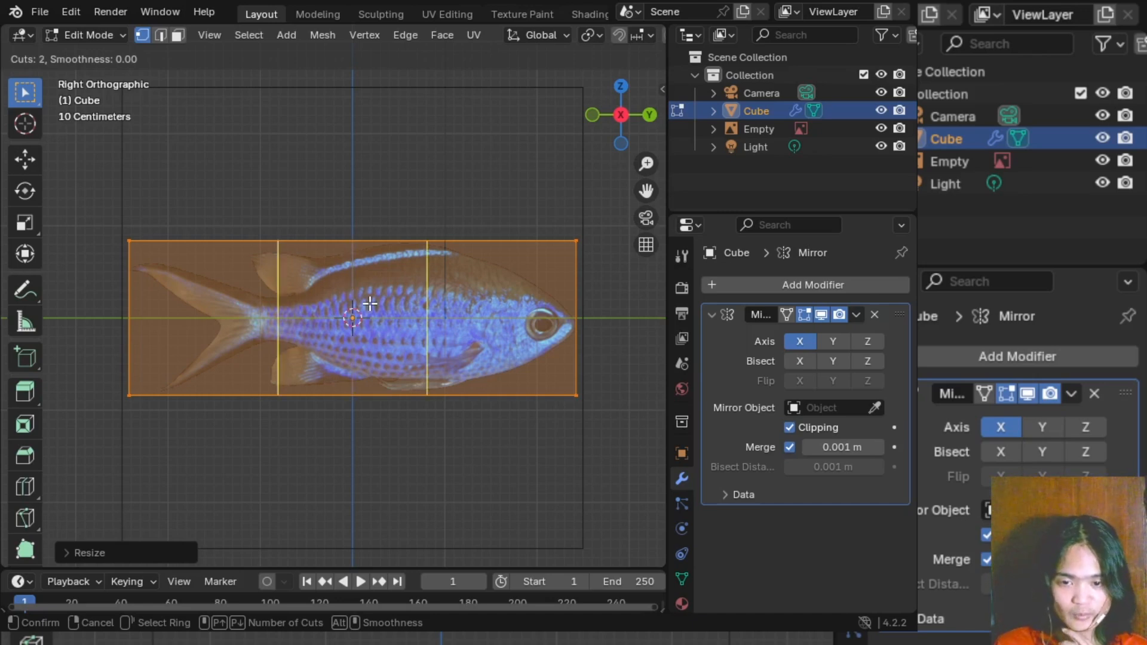
scroll(370, 303, up, 6)
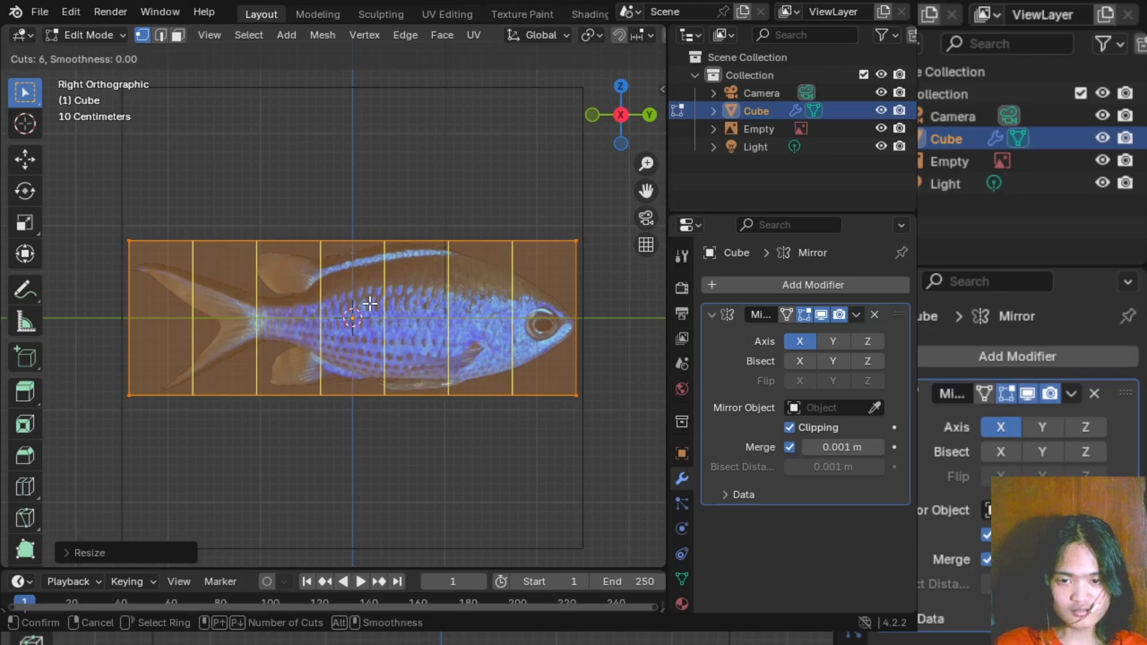
scroll(370, 304, up, 11)
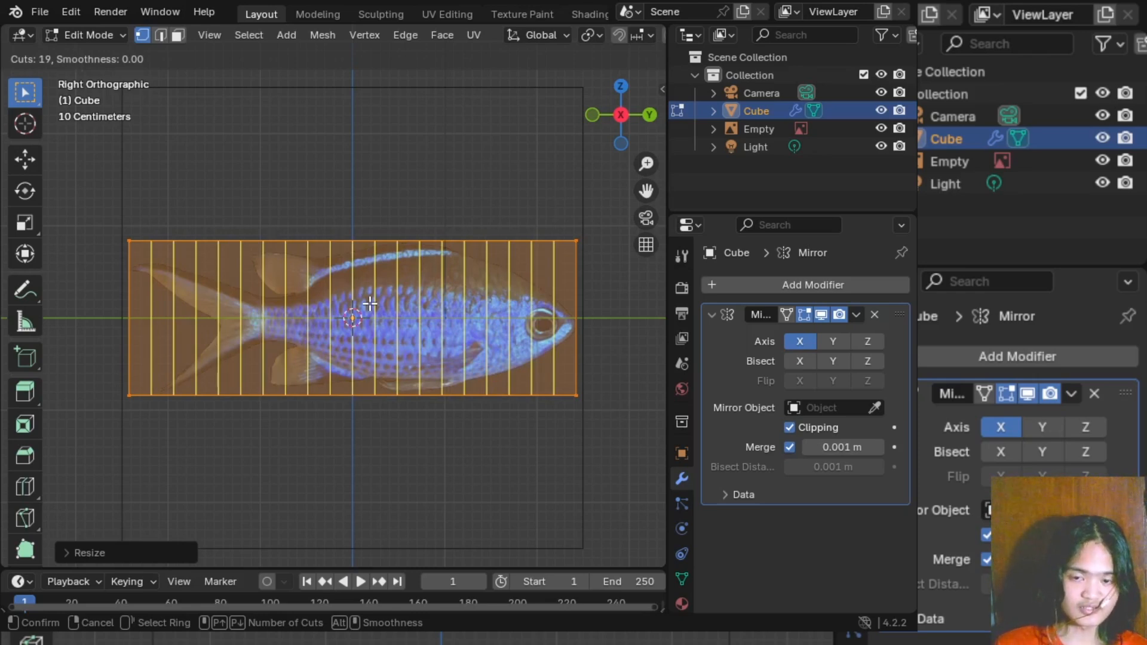
scroll(370, 303, up, 8)
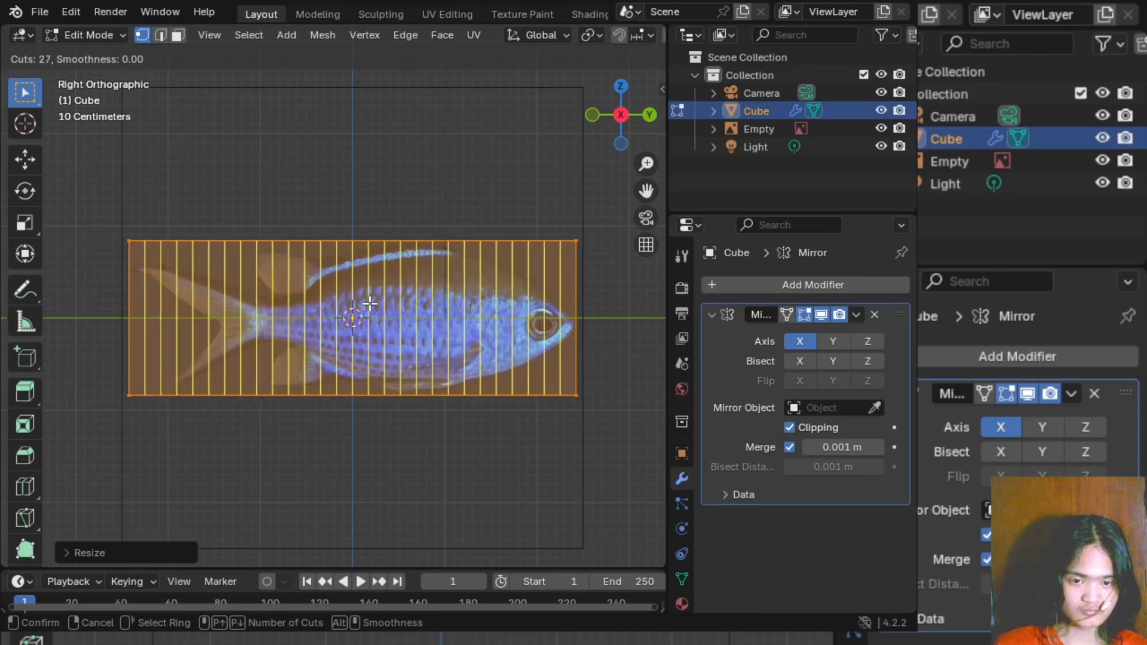
scroll(372, 305, down, 1)
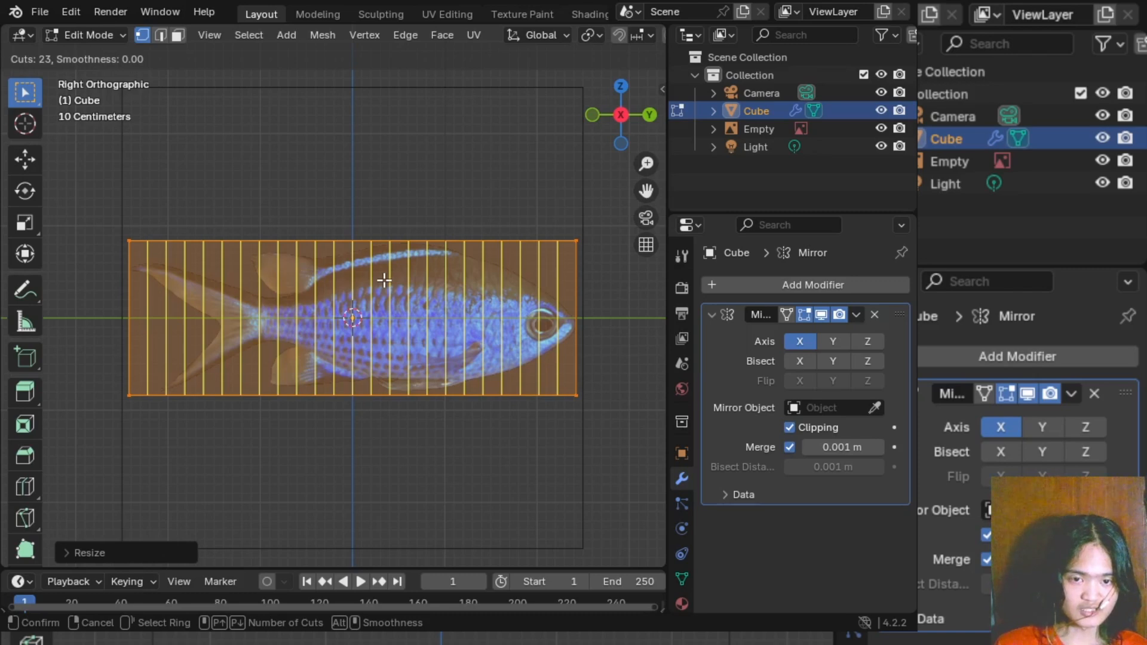
scroll(384, 280, up, 4)
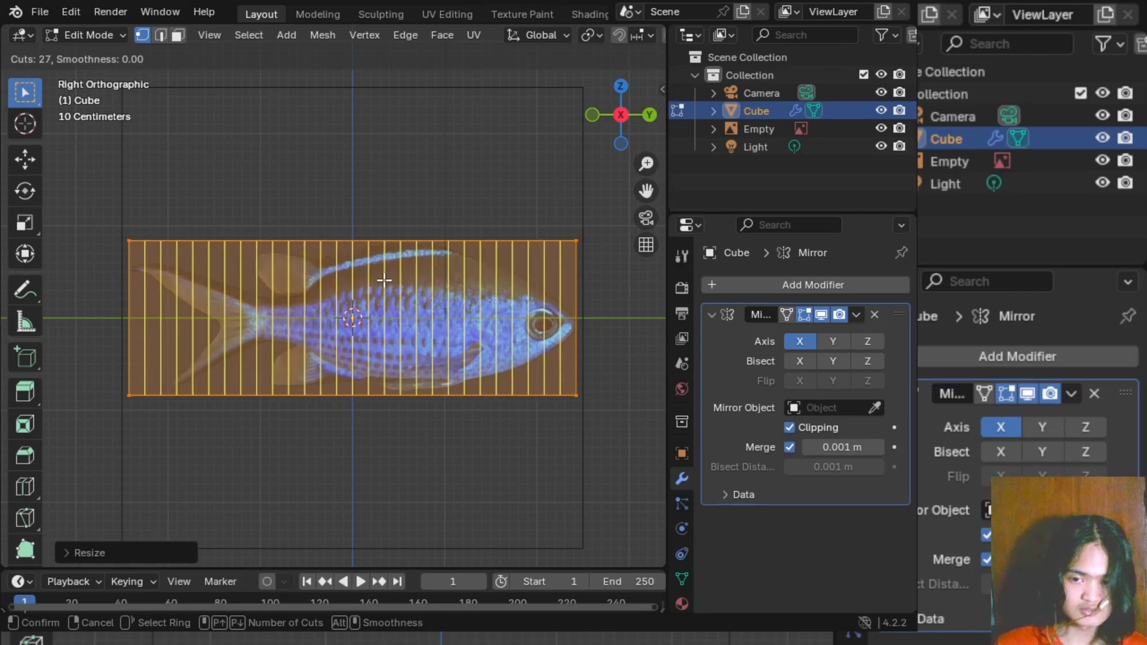
scroll(384, 280, up, 1)
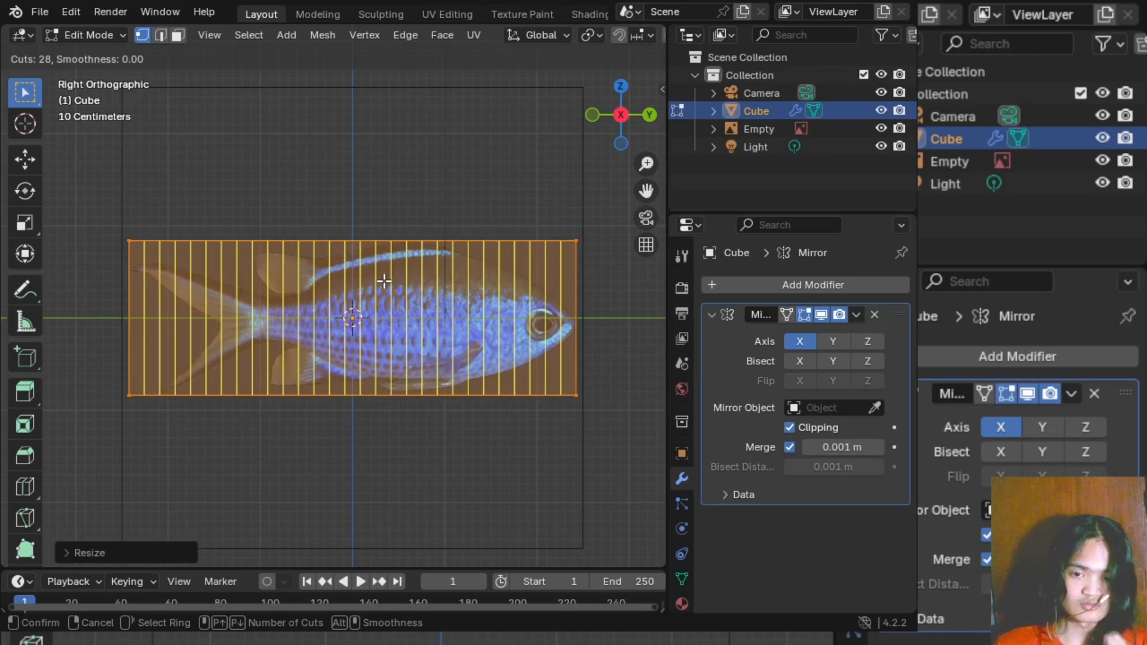
click(384, 280)
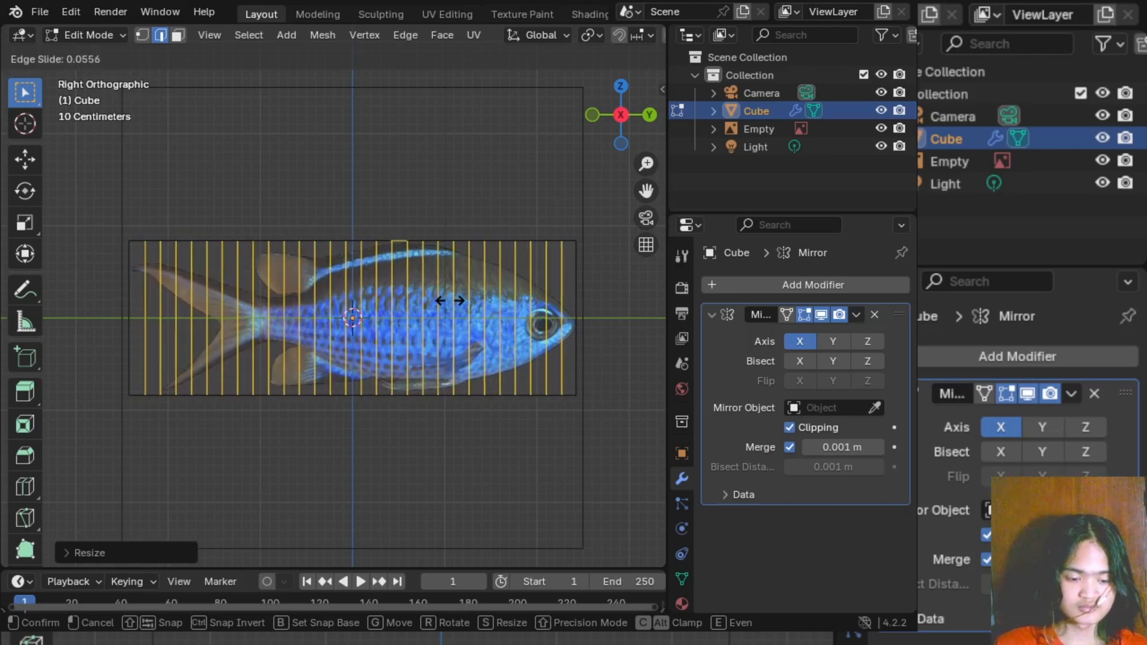
click(450, 300)
key(1)
click(455, 301)
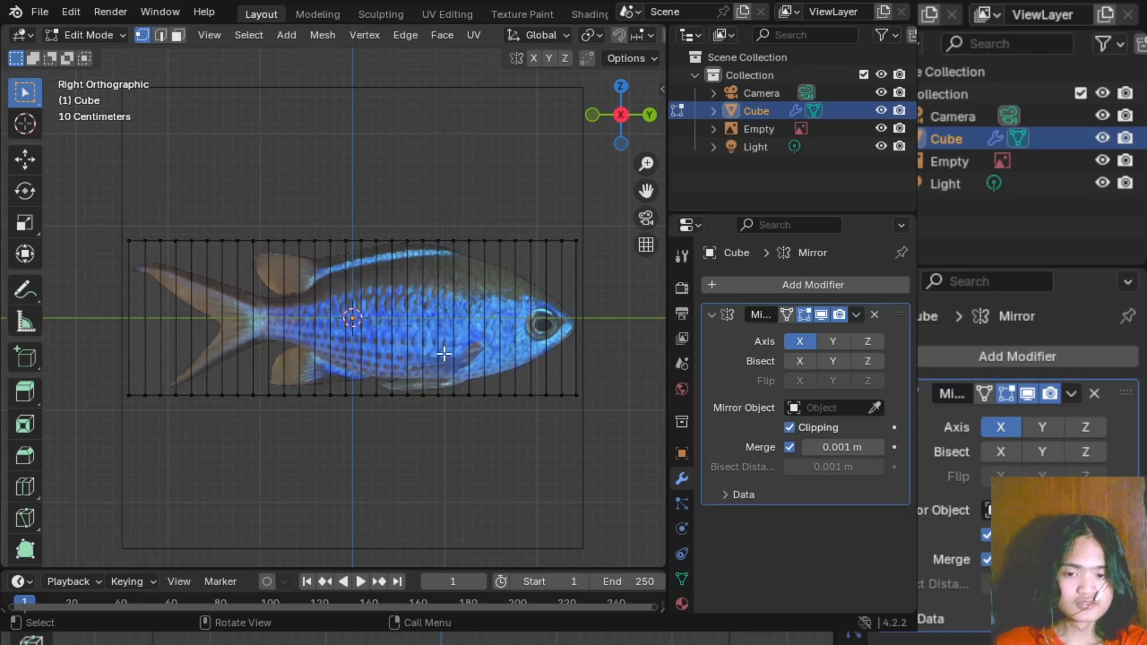
- Raise the slab's lower front corner vertices about 0.73 m along global Z to the height of the fish's snout tip, then clear the selection
scroll(462, 367, up, 4)
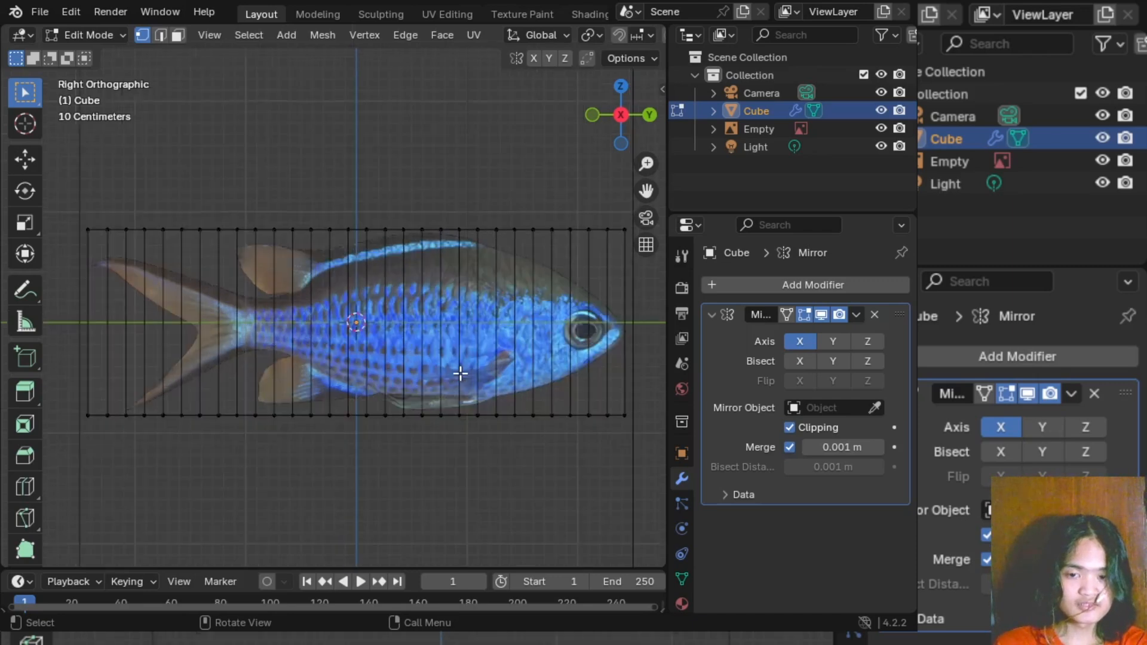
shift+middle_drag(485, 342, 418, 374)
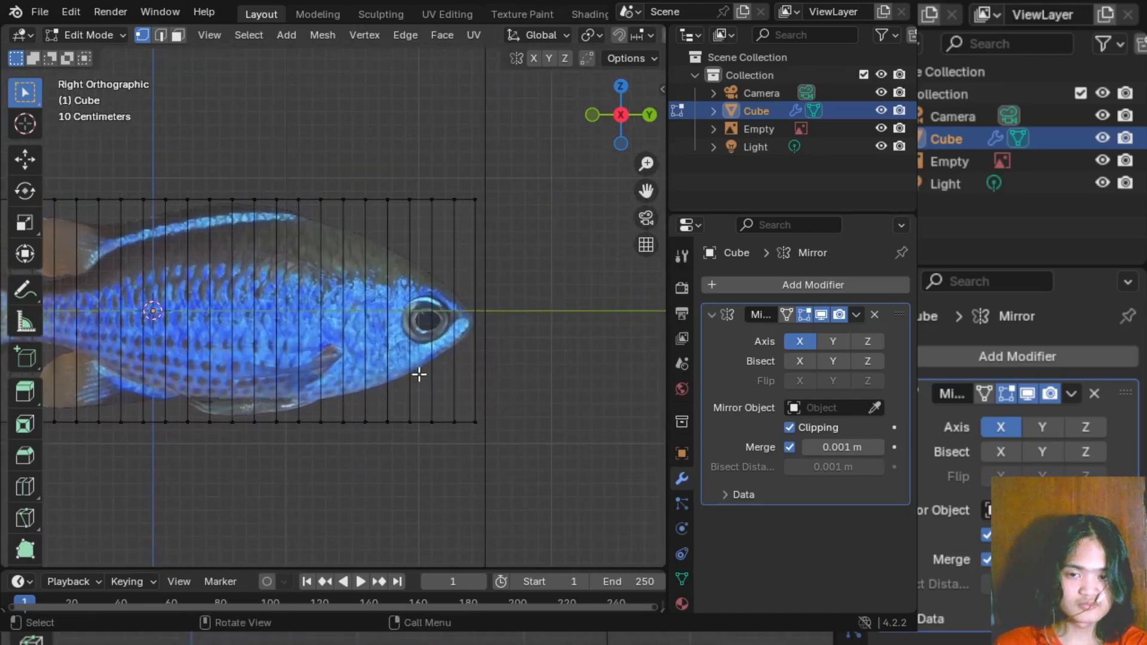
shift+middle_drag(463, 205, 504, 253)
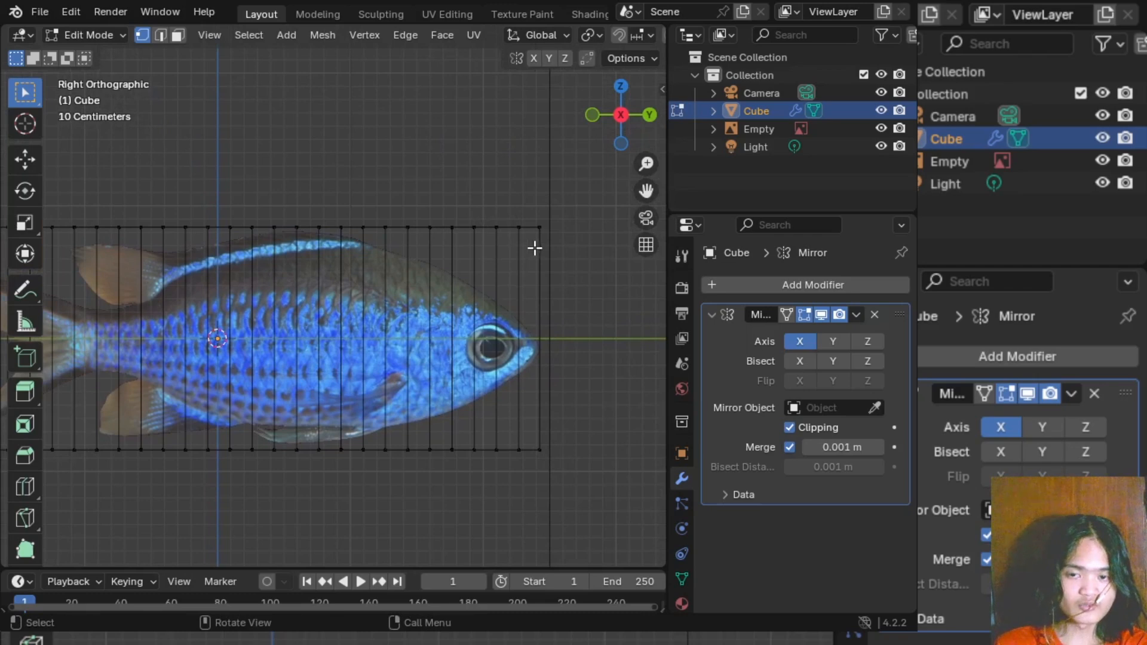
middle_drag(583, 224, 525, 353)
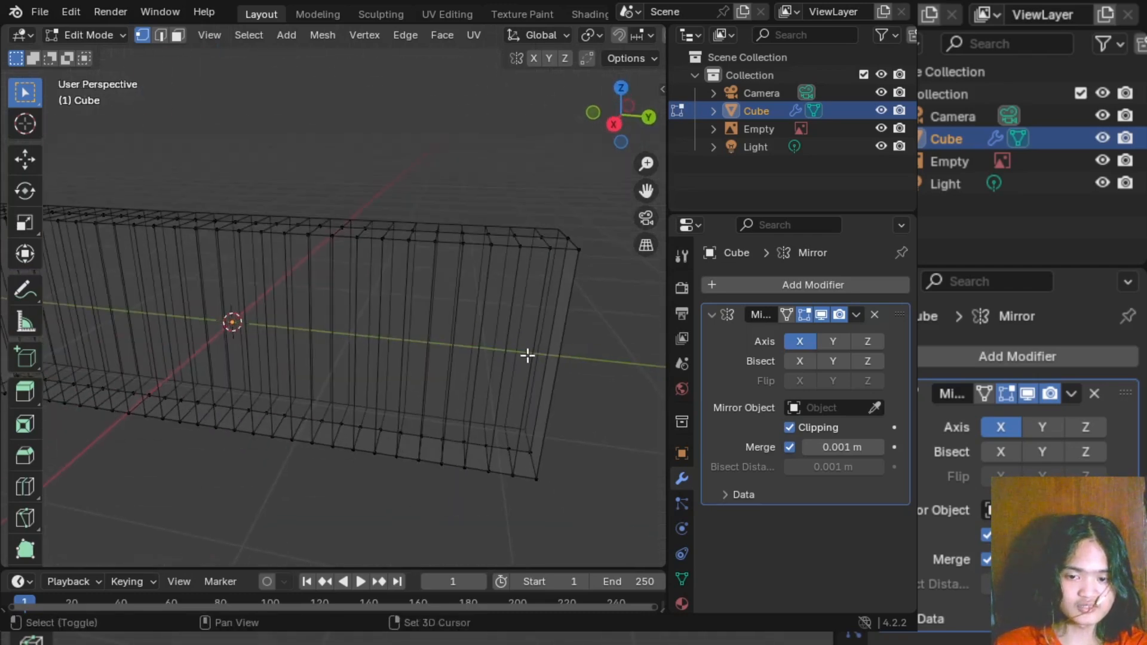
click(613, 128)
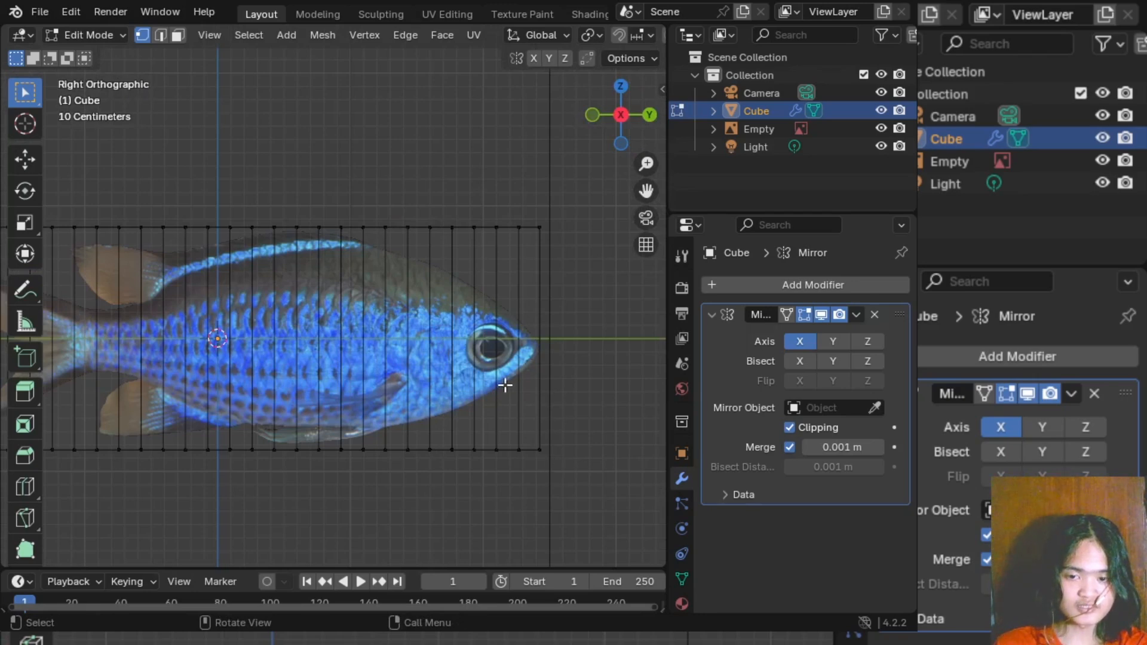
shift+middle_drag(566, 459, 455, 400)
scroll(528, 428, up, 2)
scroll(576, 440, up, 3)
shift+middle_drag(576, 440, 368, 367)
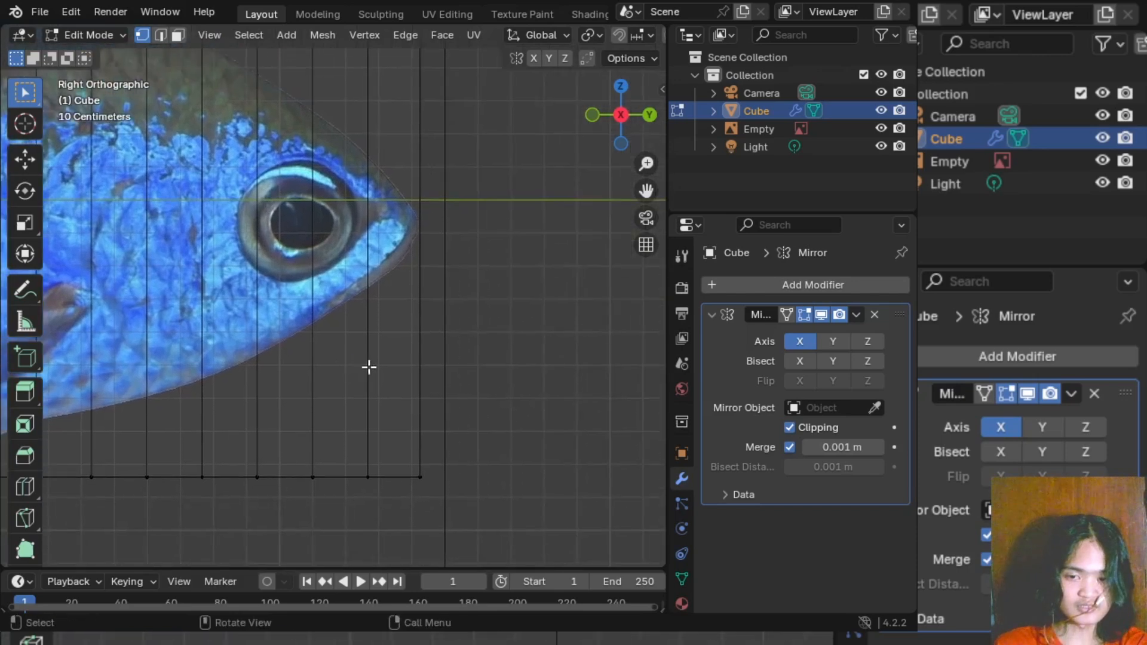
click(401, 449)
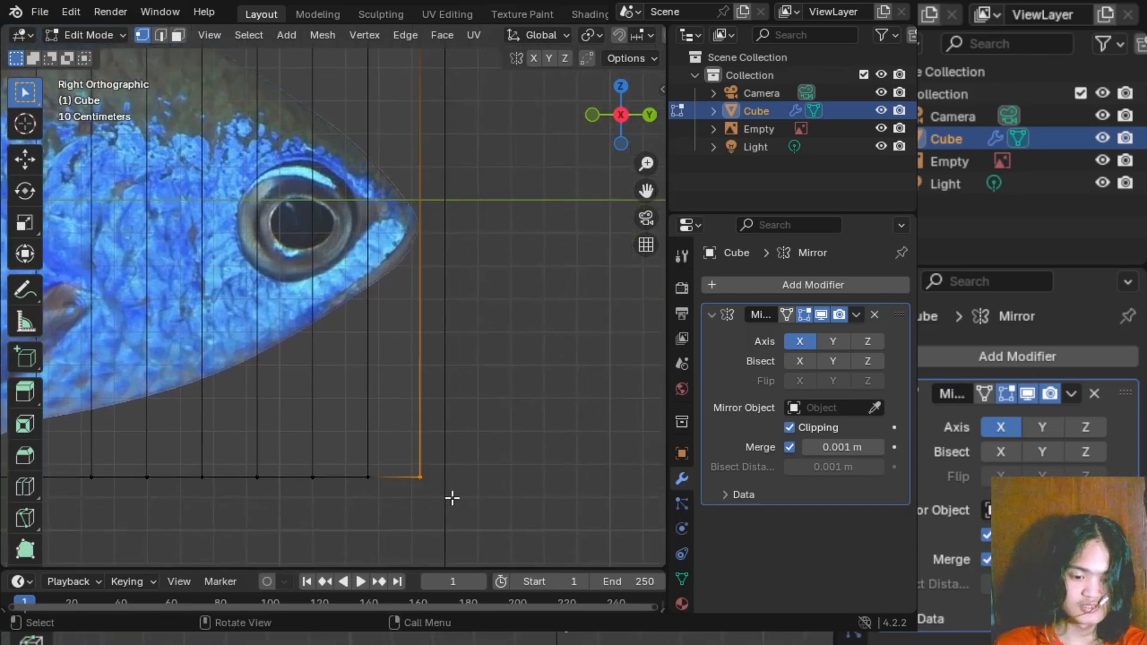
key(g)
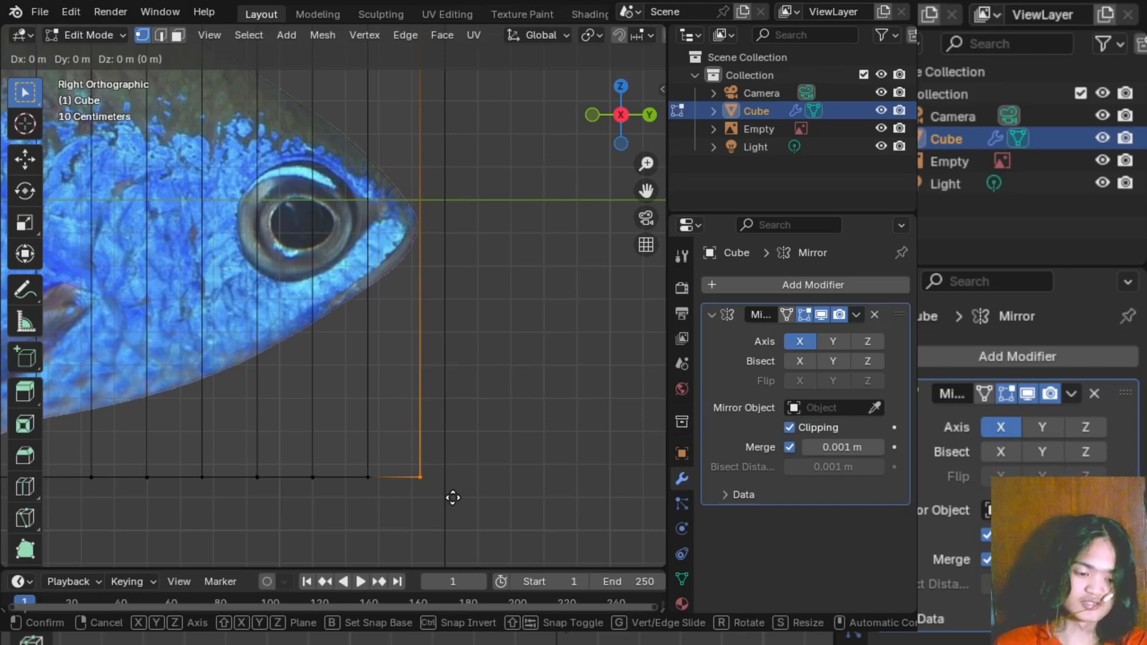
key(z)
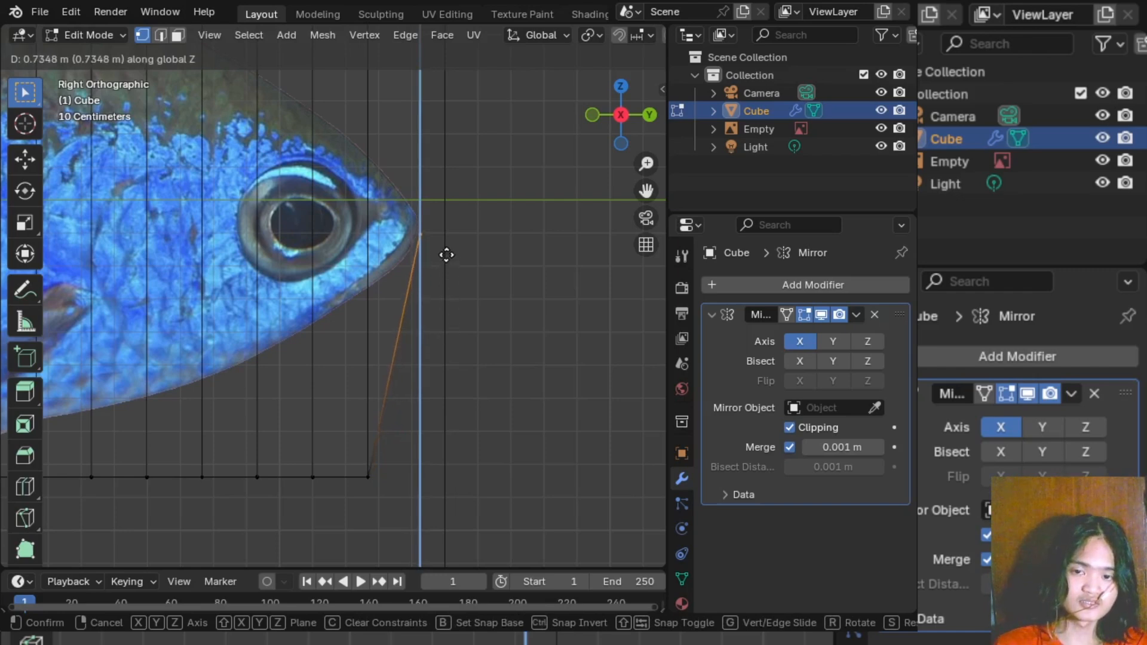
click(446, 255)
click(480, 316)
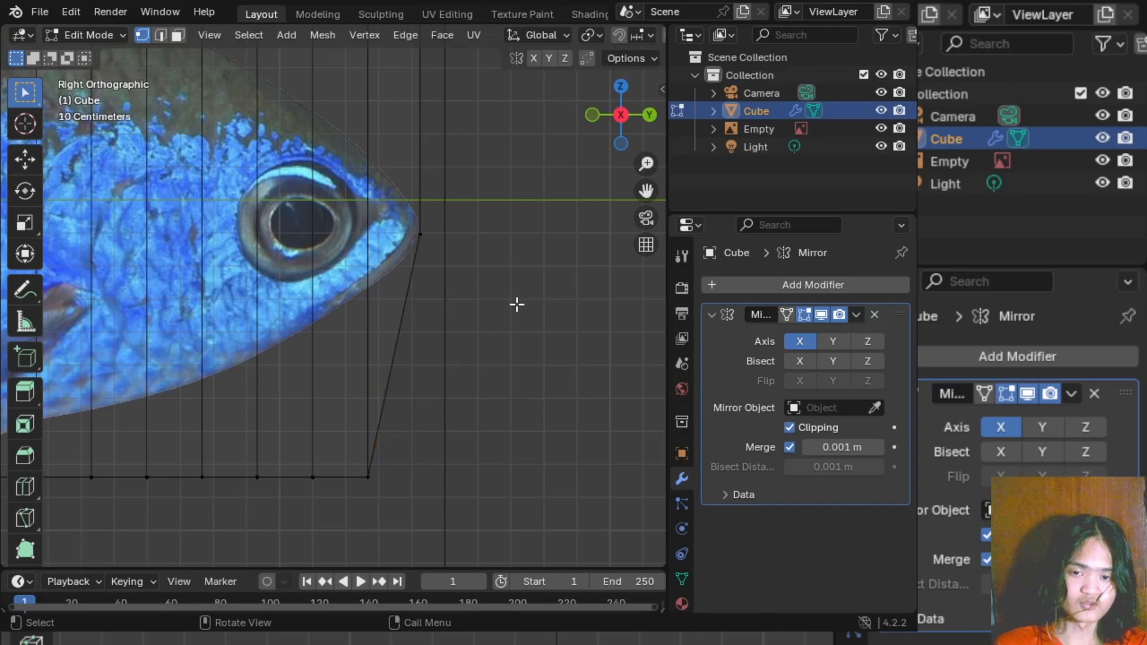
- Lower the slab's upper front corner vertices along global Z until they sit just above the lower ones at the snout tip
middle_drag(516, 304, 545, 292)
click(618, 117)
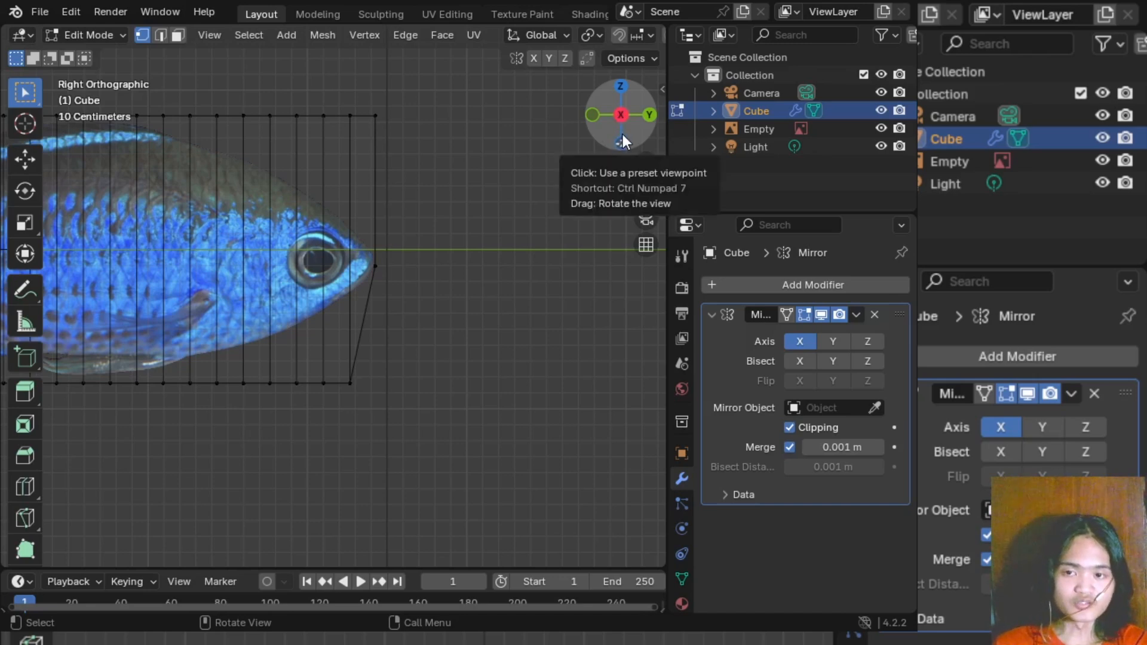
middle_drag(462, 256, 526, 227)
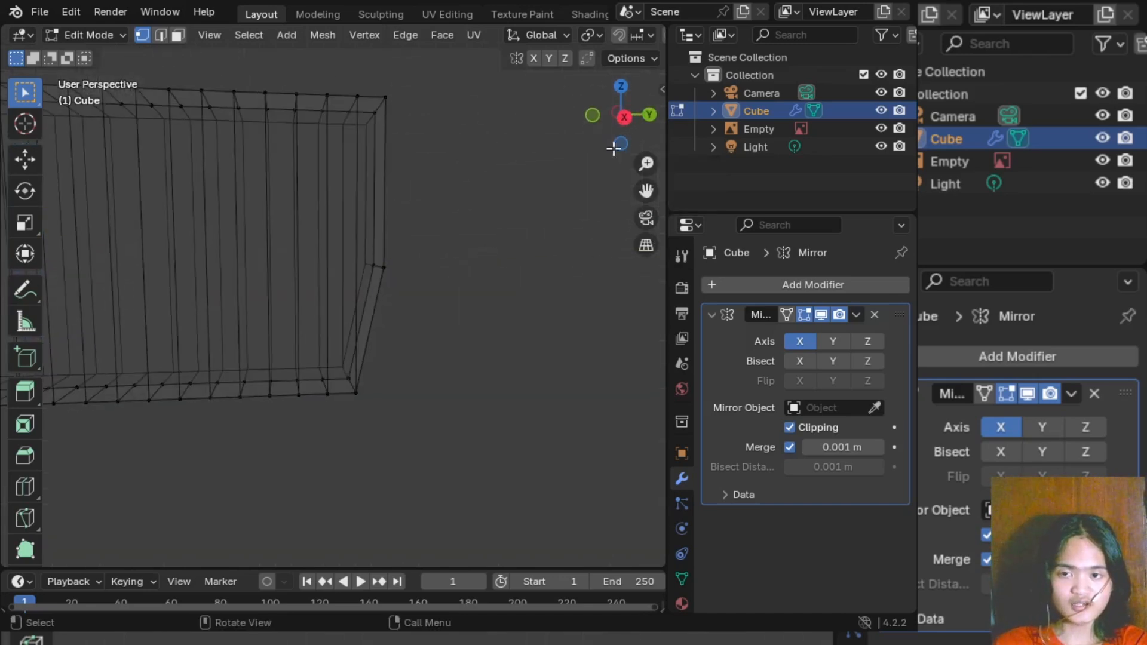
click(621, 115)
scroll(467, 266, up, 3)
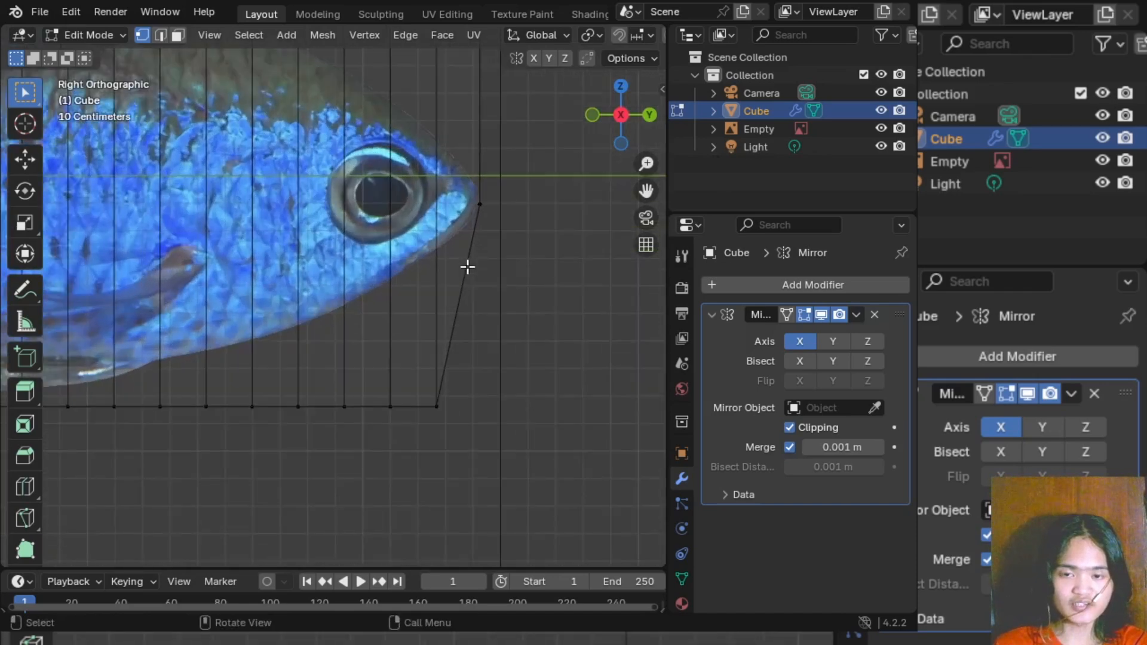
shift+middle_drag(520, 293, 469, 369)
shift+middle_drag(505, 143, 492, 183)
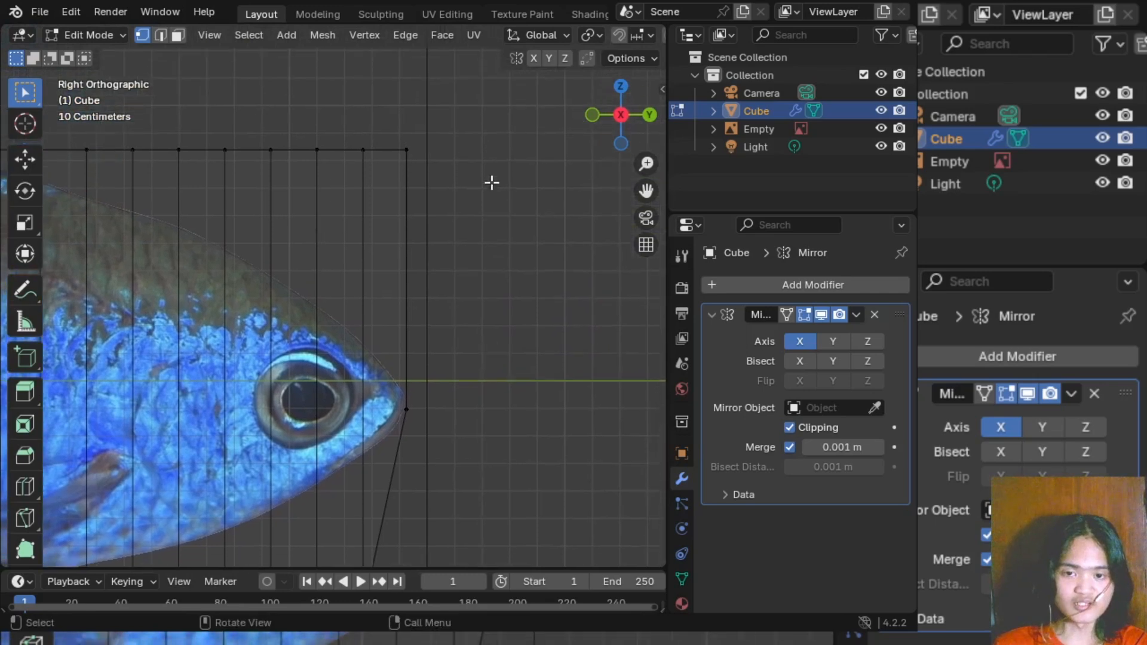
drag(397, 131, 445, 196)
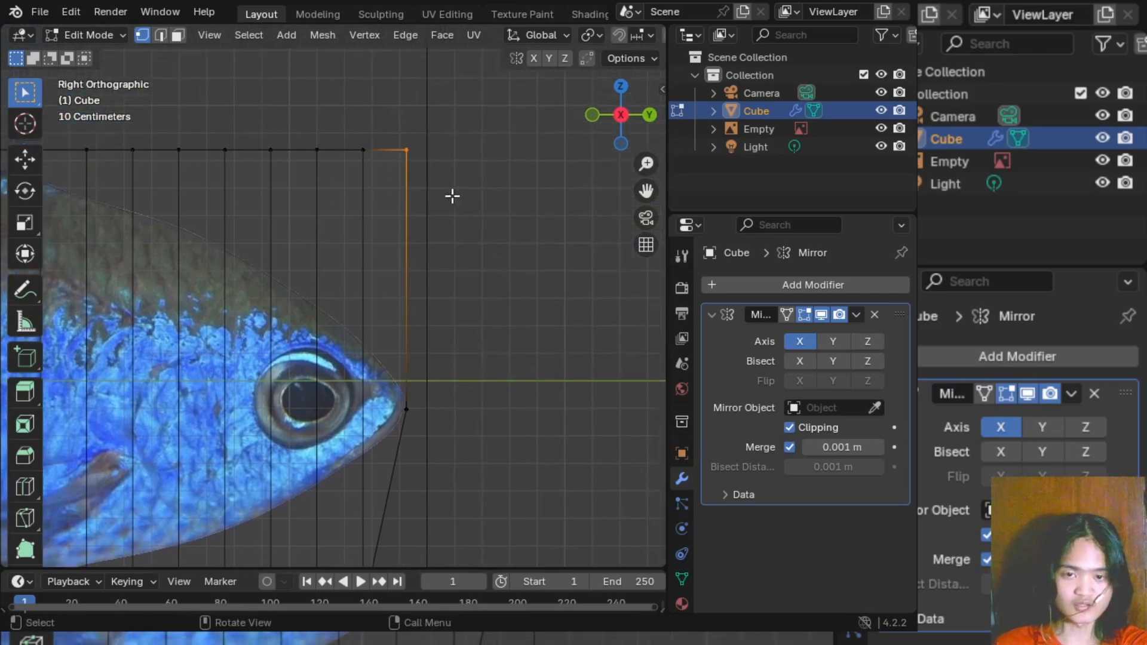
key(g)
key(z)
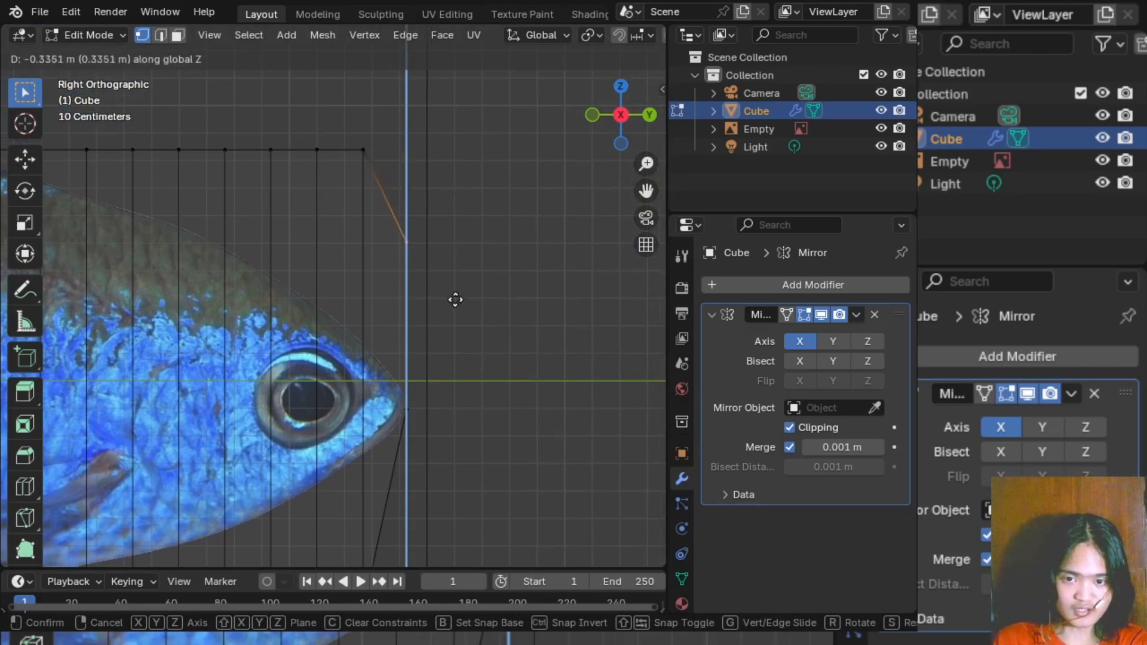
click(452, 442)
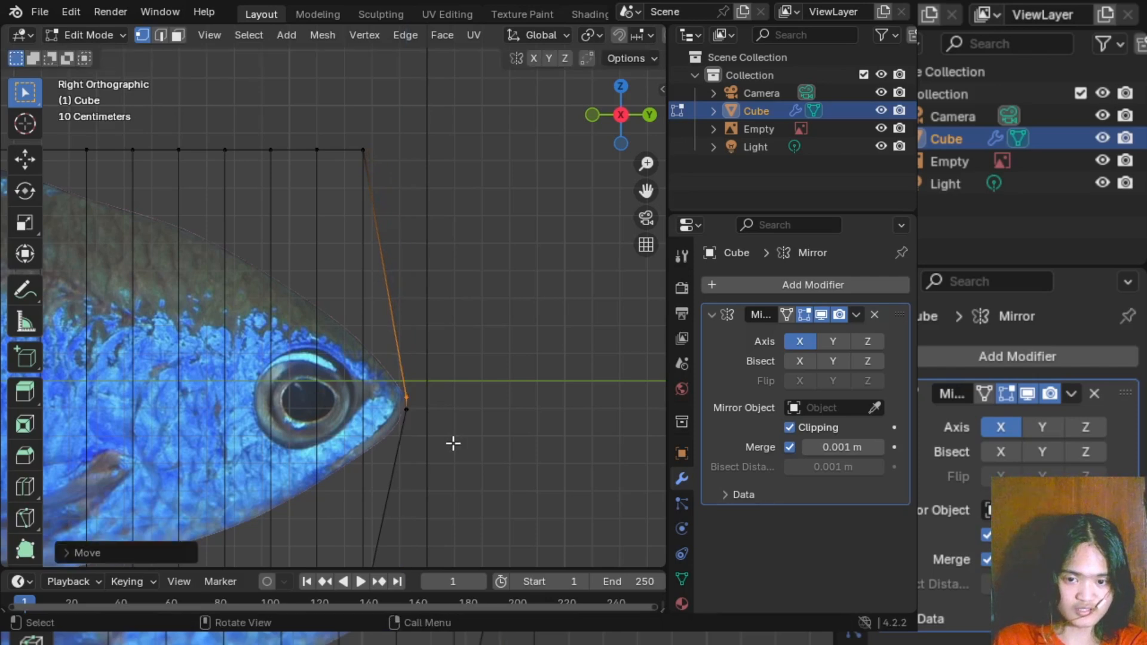
scroll(453, 443, up, 5)
scroll(409, 389, up, 3)
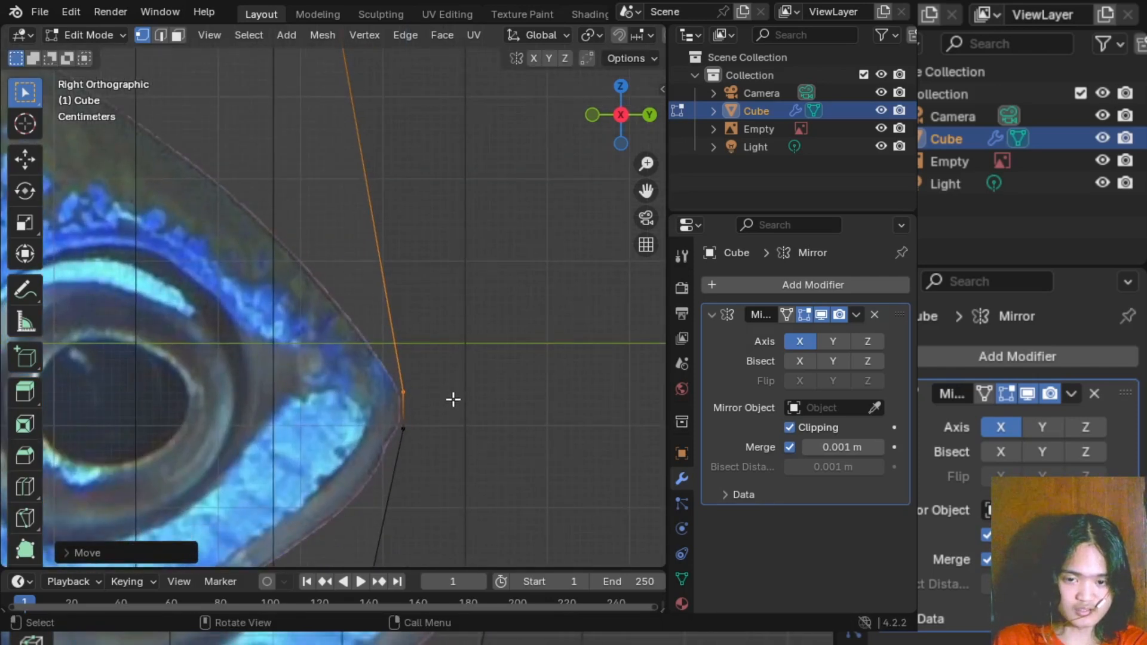
- Lower the slab's upper rear corner vertices along global Z to the height of the upper tail lobe's tip
scroll(453, 400, down, 6)
shift+middle_drag(402, 368, 475, 370)
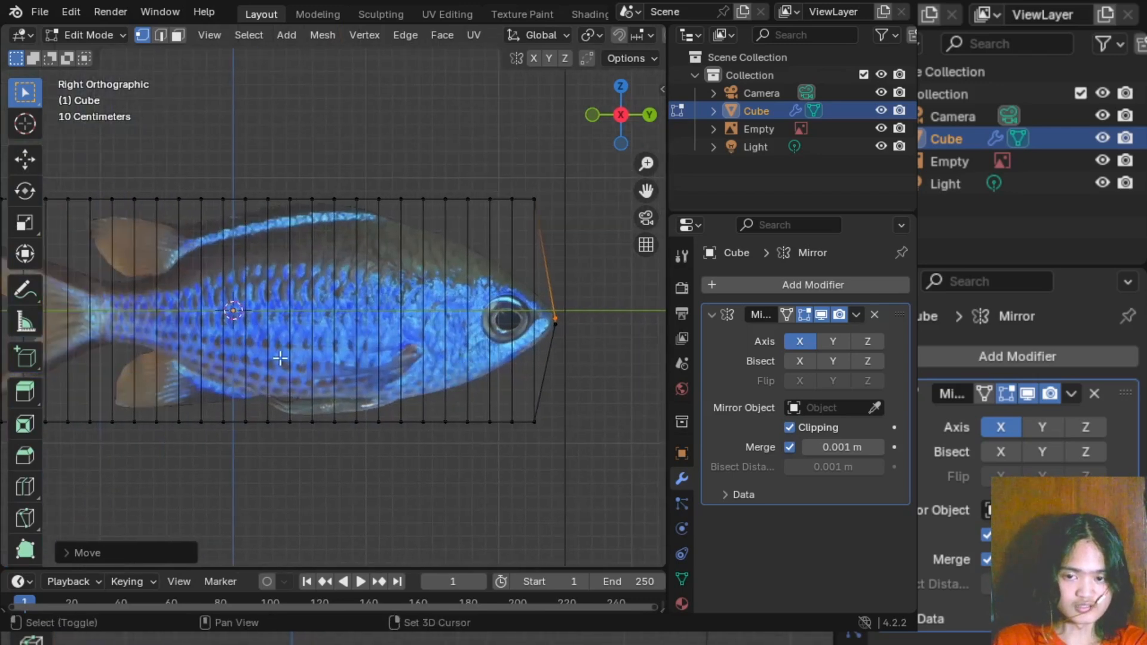
shift+middle_drag(209, 364, 366, 386)
scroll(363, 360, up, 5)
shift+middle_drag(315, 339, 502, 440)
drag(330, 175, 392, 238)
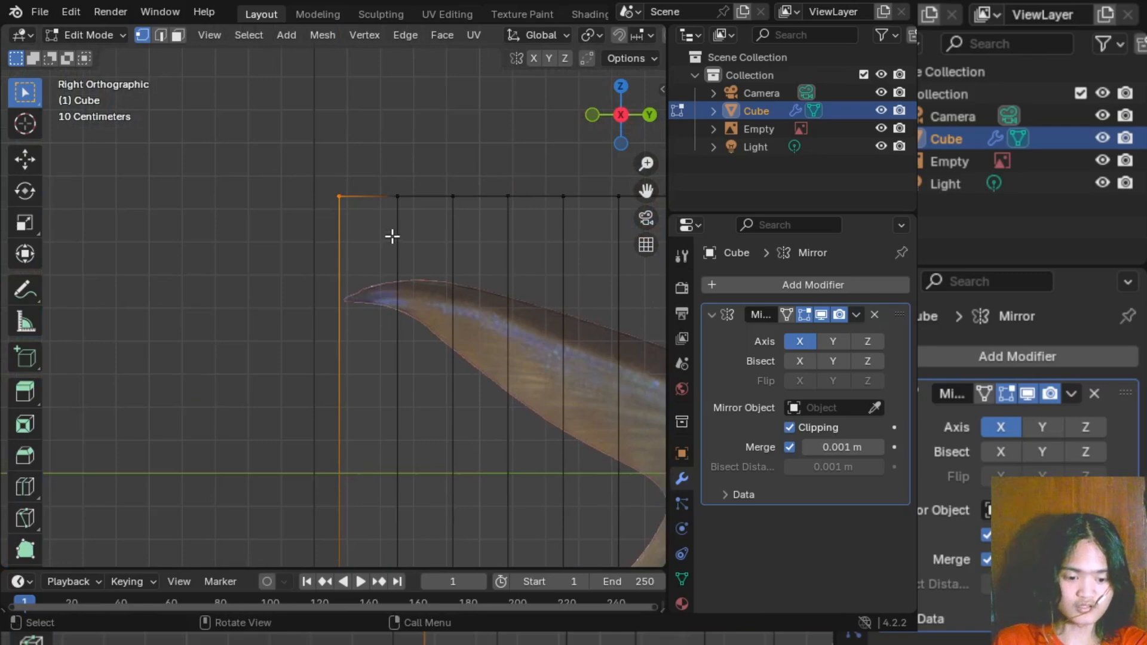
key(g)
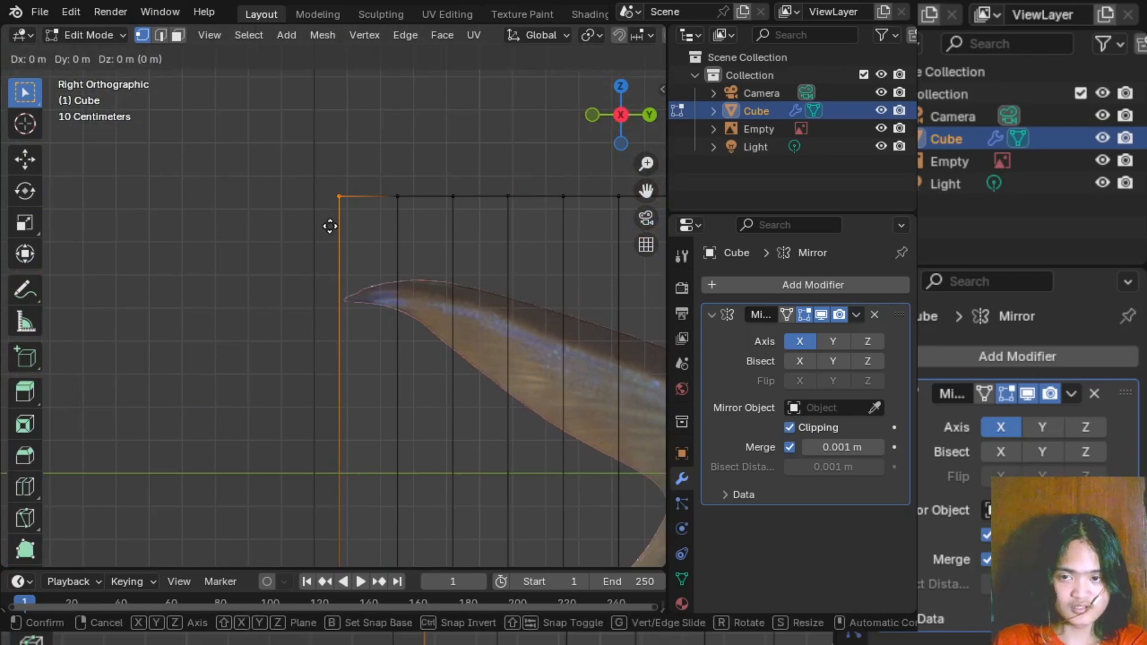
key(z)
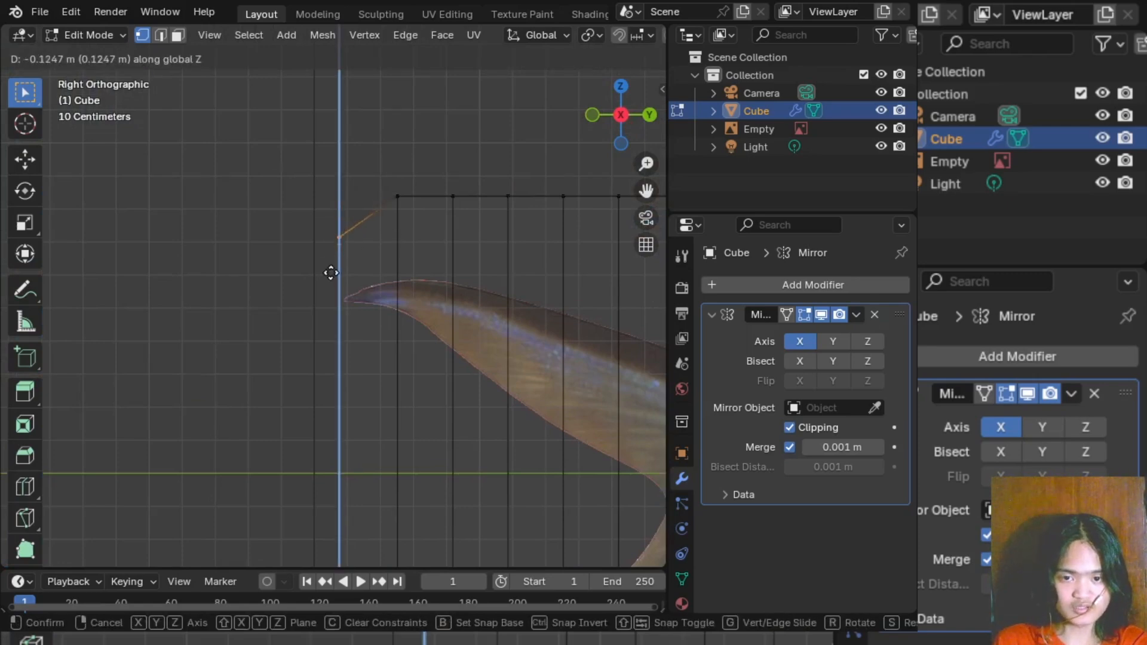
click(353, 328)
- Examine how the adjusted snout and tail ends of the slab fit the whole fish in the right orthographic view
mouse_move(290, 323)
middle_down()
mouse_move(296, 331)
mouse_move(292, 307)
mouse_move(296, 328)
middle_up()
scroll(298, 326, up, 2)
scroll(299, 322, down, 4)
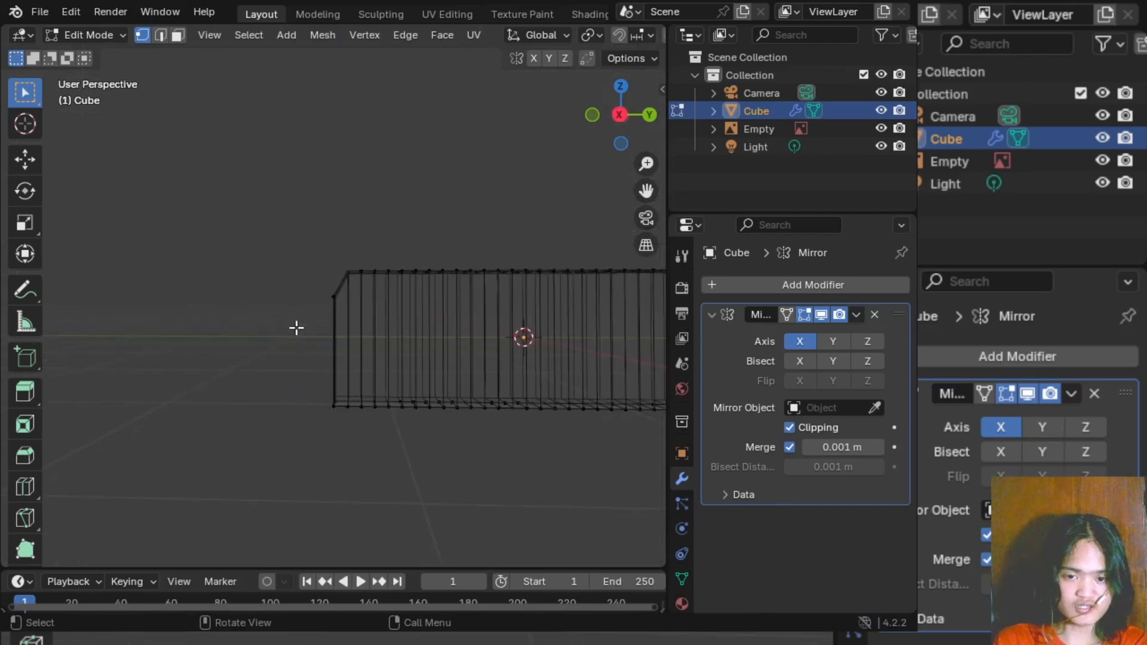
click(619, 114)
scroll(370, 359, up, 3)
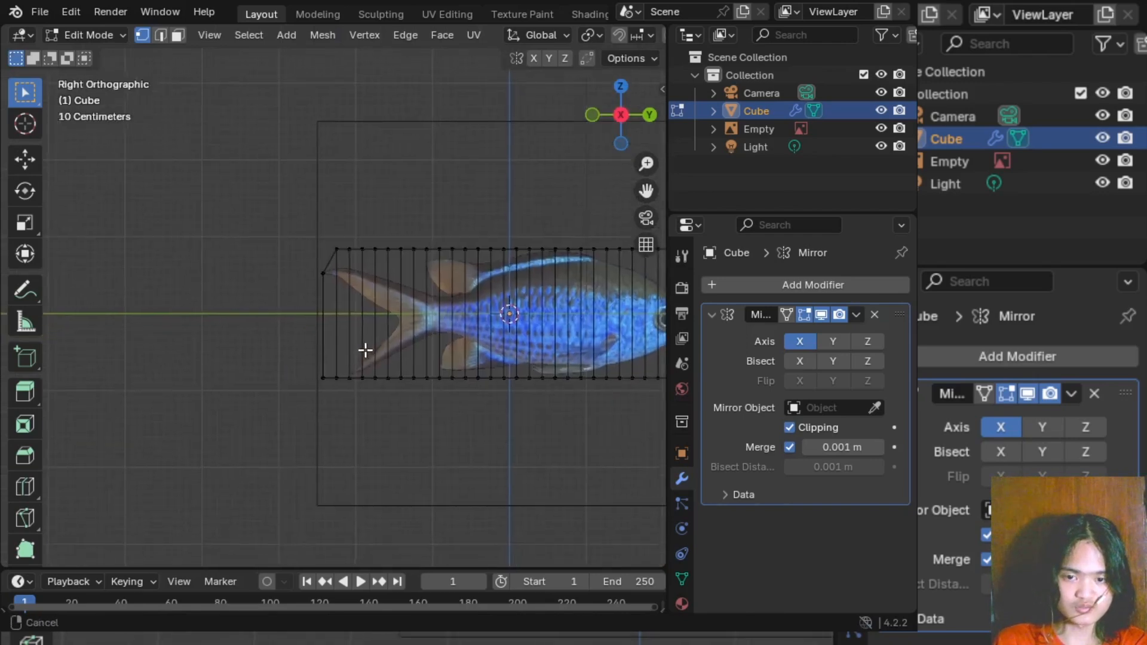
scroll(349, 387, up, 2)
shift+middle_drag(349, 387, 328, 366)
scroll(335, 373, up, 1)
scroll(358, 399, down, 4)
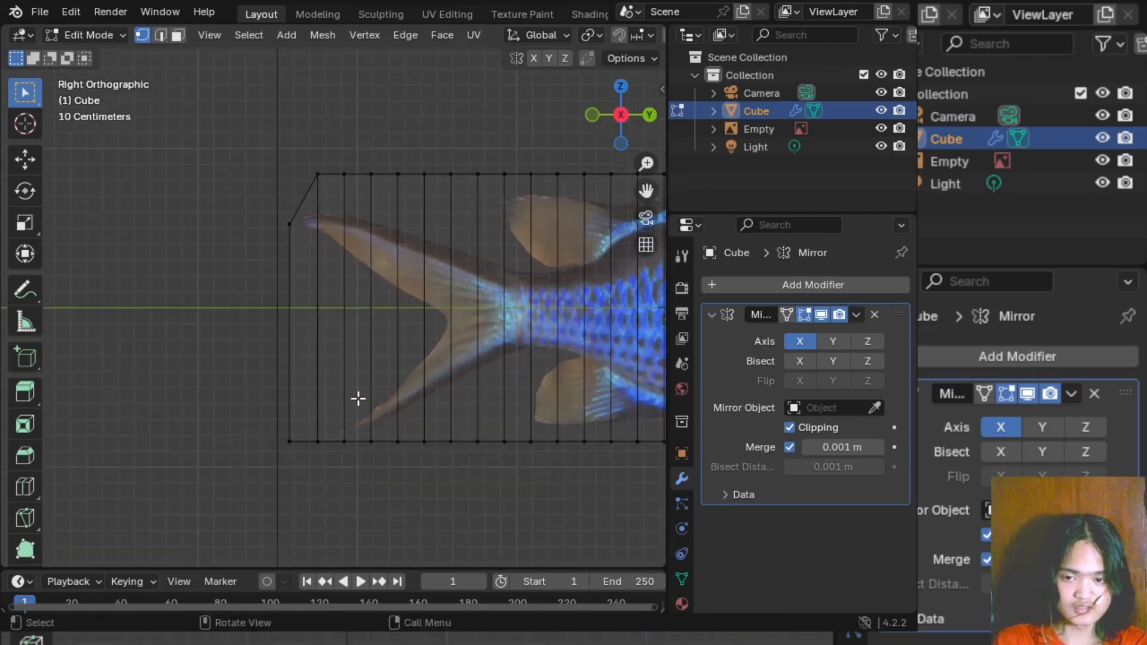
shift+middle_drag(367, 398, 258, 410)
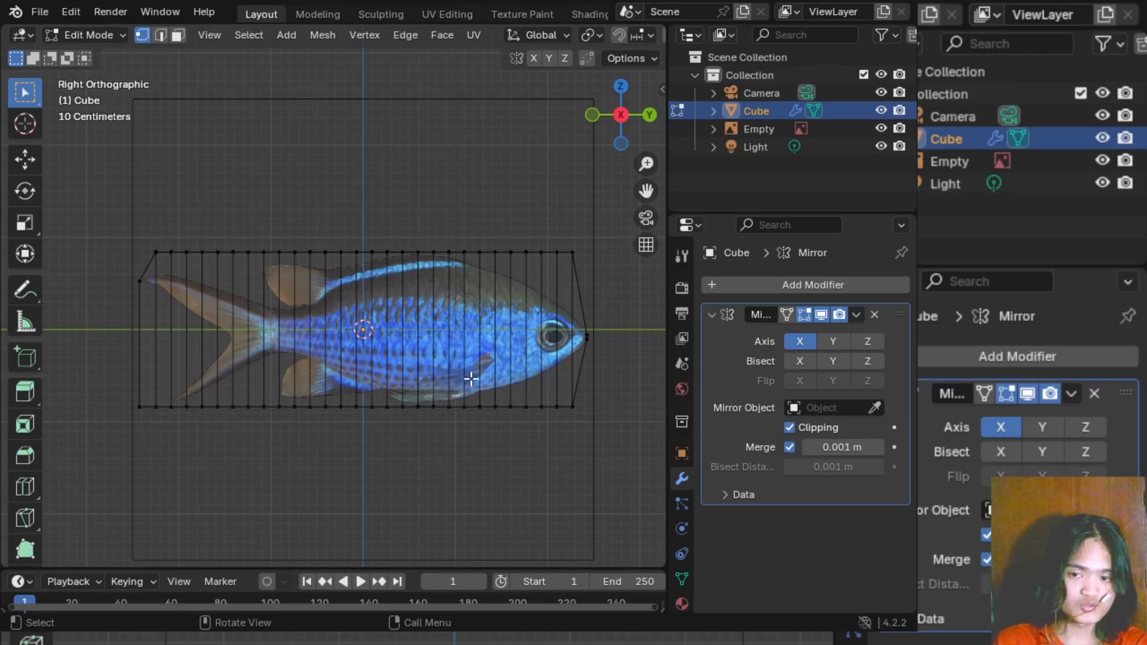
scroll(470, 377, up, 1)
mouse_move(470, 376)
shift+middle_down()
mouse_move(454, 375)
mouse_move(488, 380)
shift+middle_up()
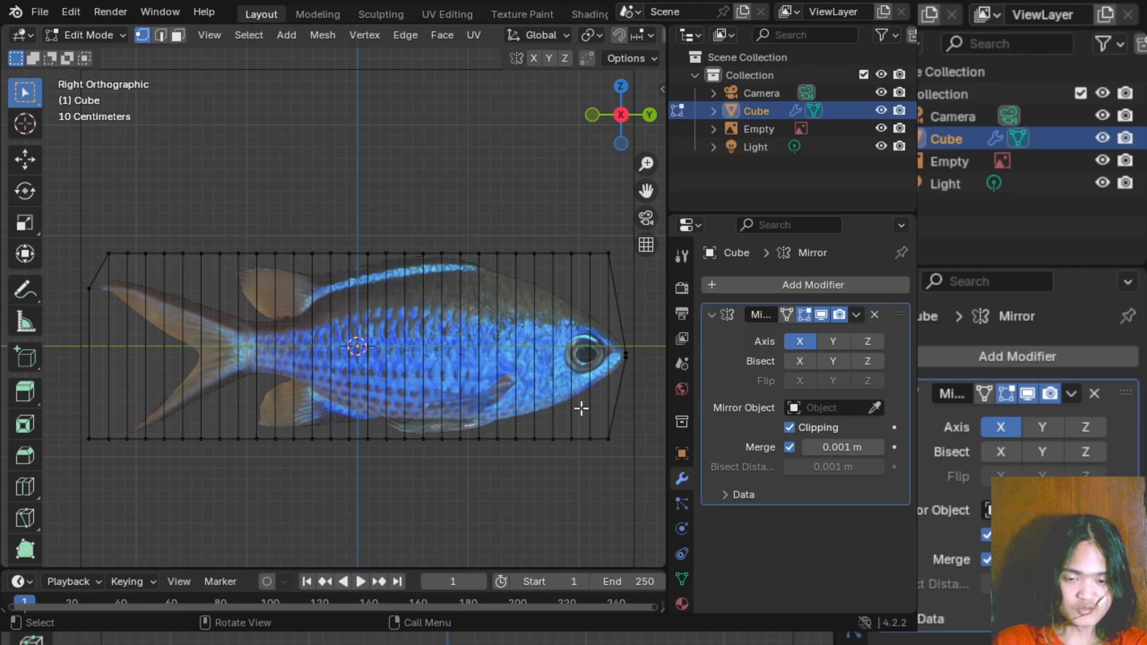
- Move the slab's lower rear corner vertices freely onto the tip of the fish's lower tail lobe
shift+middle_drag(283, 426, 351, 419)
shift+middle_drag(339, 417, 408, 341)
scroll(395, 448, up, 2)
scroll(394, 448, down, 1)
scroll(377, 425, up, 2)
scroll(428, 432, down, 1)
scroll(428, 433, up, 2)
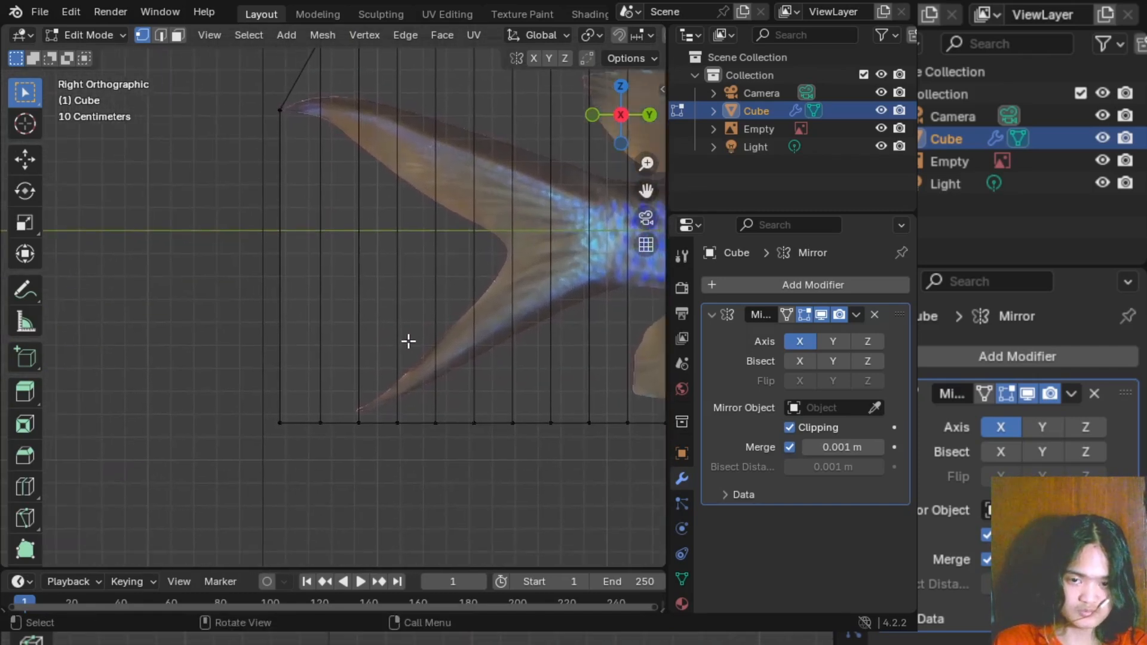
click(264, 400)
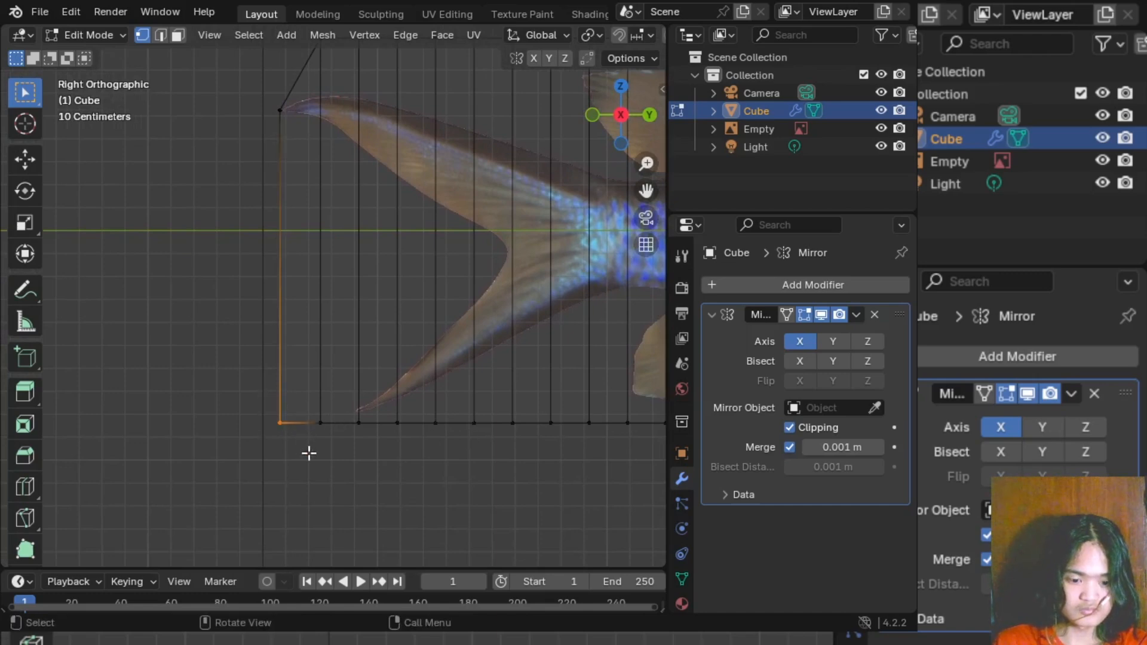
key(g)
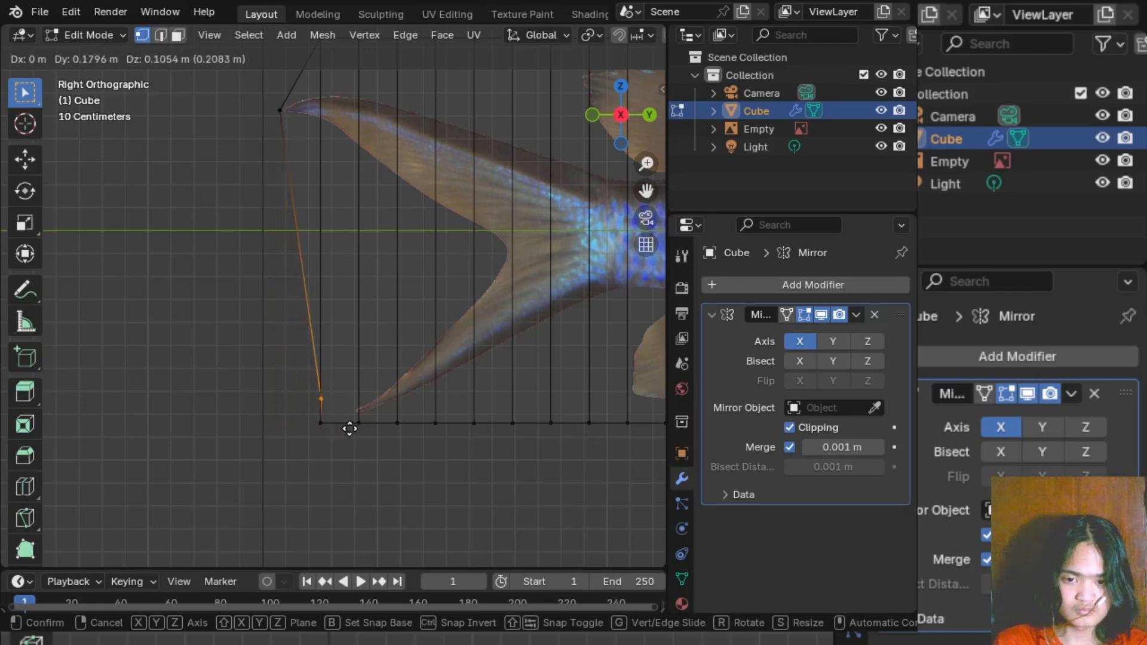
click(381, 440)
- Shift the next three columns of lower vertices beside the tail tip slightly forward and down, below the slab's bottom edge
click(320, 421)
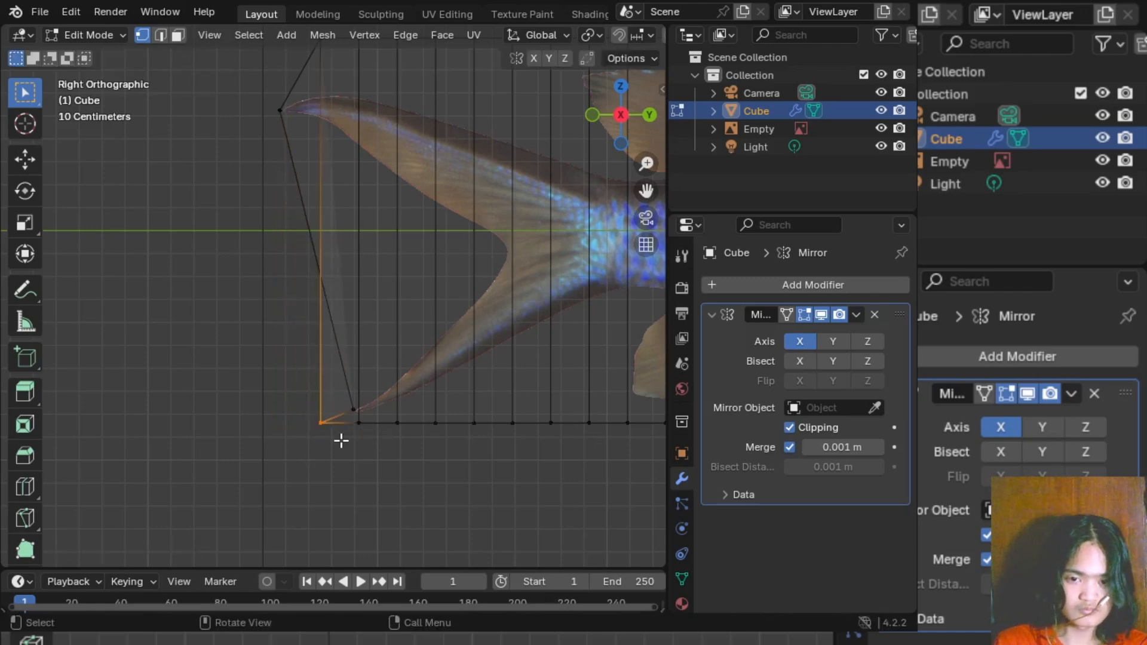
click(371, 469)
key(alt+a)
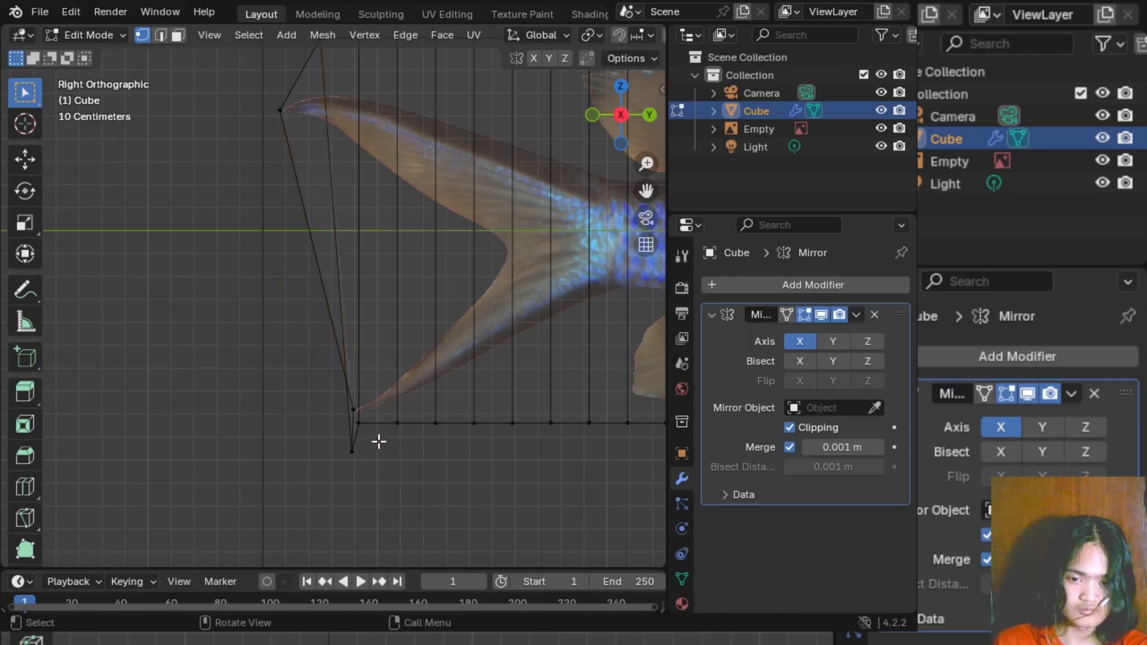
key(b)
drag(377, 439, 413, 448)
key(g)
click(405, 462)
key(b)
key(g)
click(436, 472)
- Move the second column's lower vertices up beside the corner vertices at the lower tail lobe's tip
drag(342, 437, 368, 466)
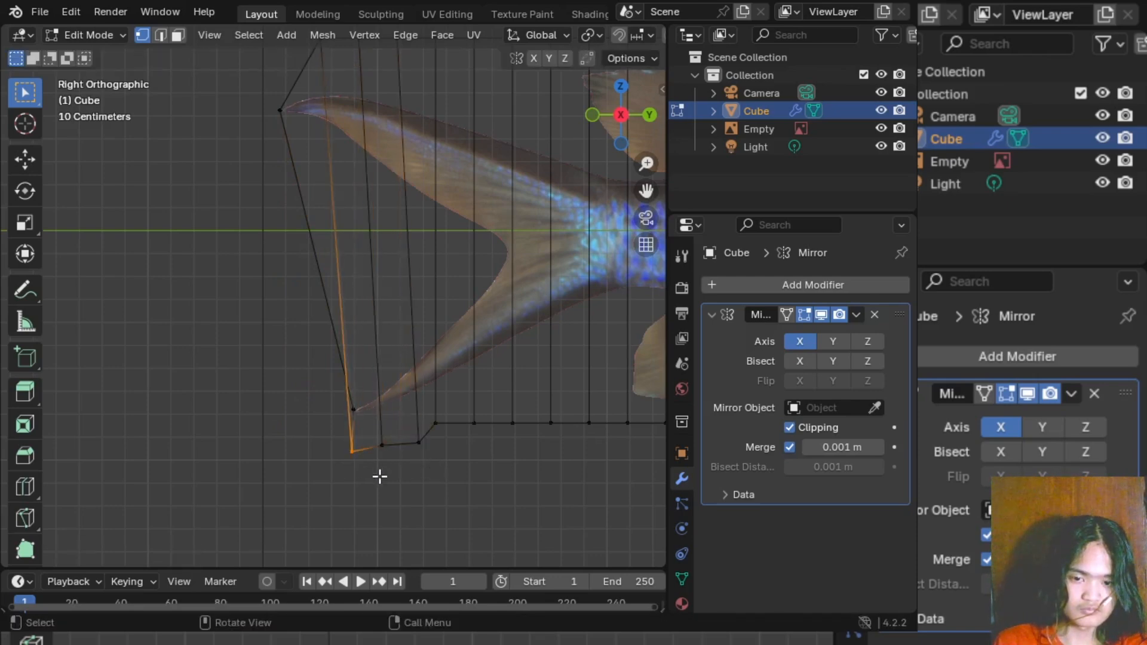
key(g)
click(396, 434)
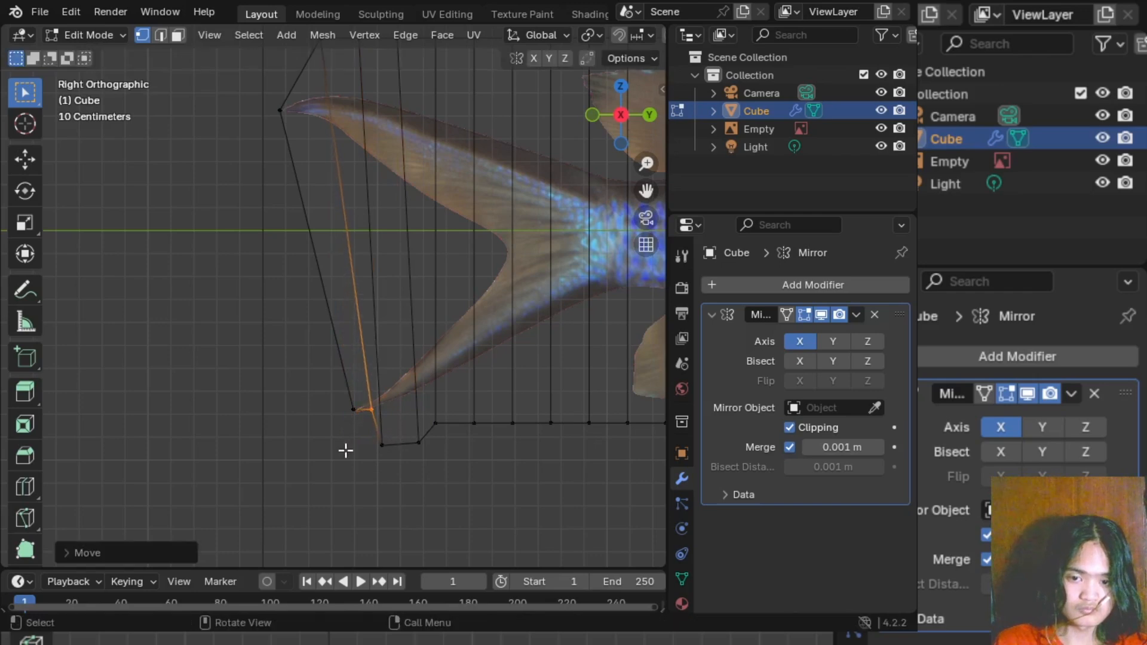
- Move the third column's lower vertices up and forward onto the underside outline of the lower tail lobe
scroll(343, 450, up, 3)
shift+middle_drag(343, 450, 292, 362)
key(g)
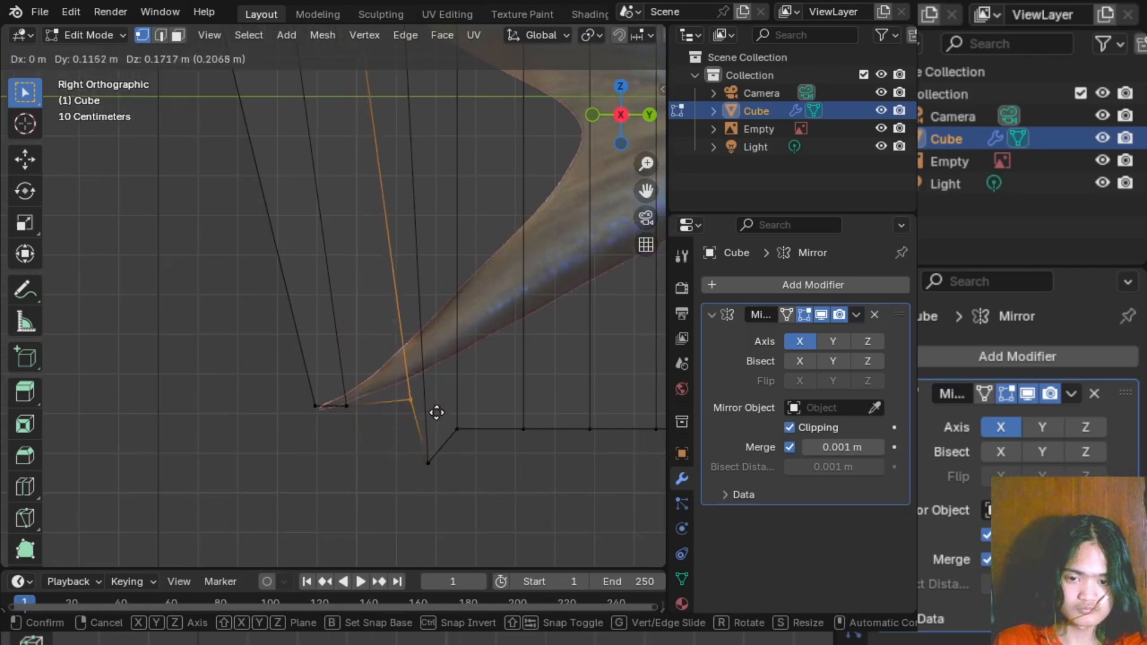
click(438, 392)
- Nudge the second column's lower vertices and the lower rear corner vertices onto the outline at the lower tail lobe's tip
drag(338, 390, 360, 425)
key(g)
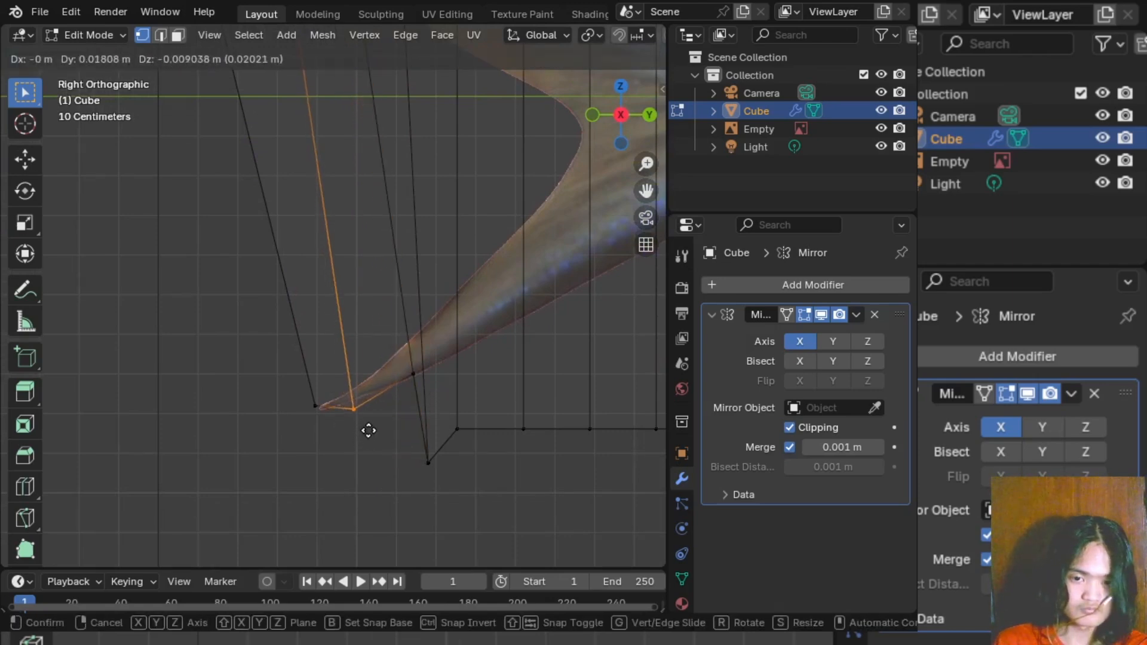
click(369, 424)
drag(307, 389, 325, 418)
key(g)
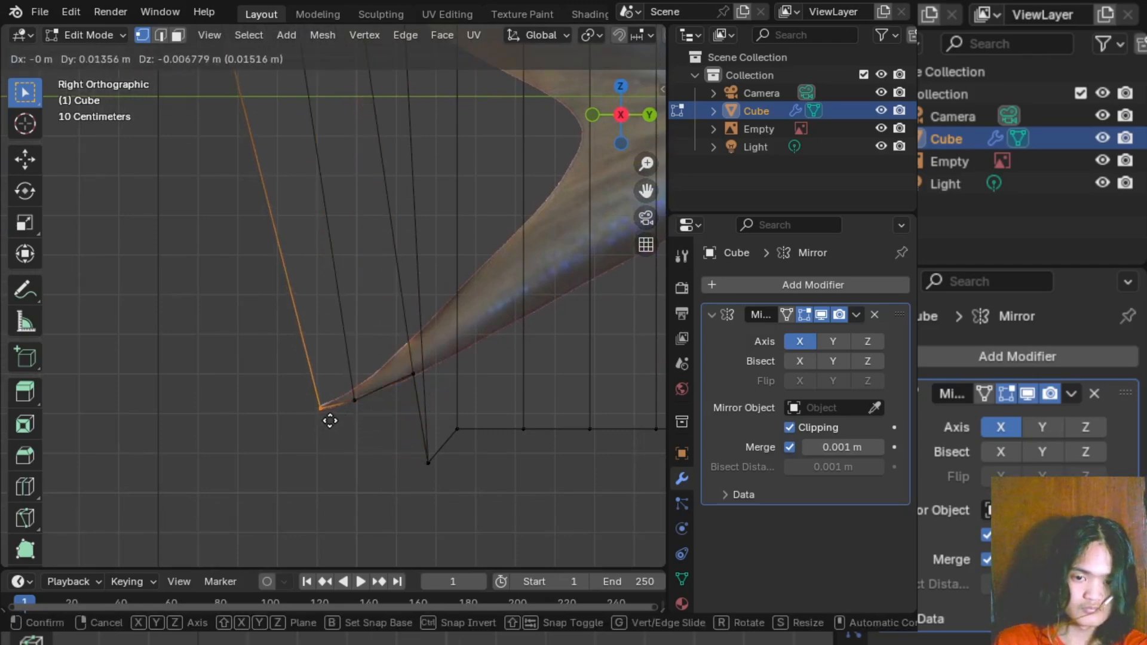
click(329, 420)
scroll(338, 445, down, 4)
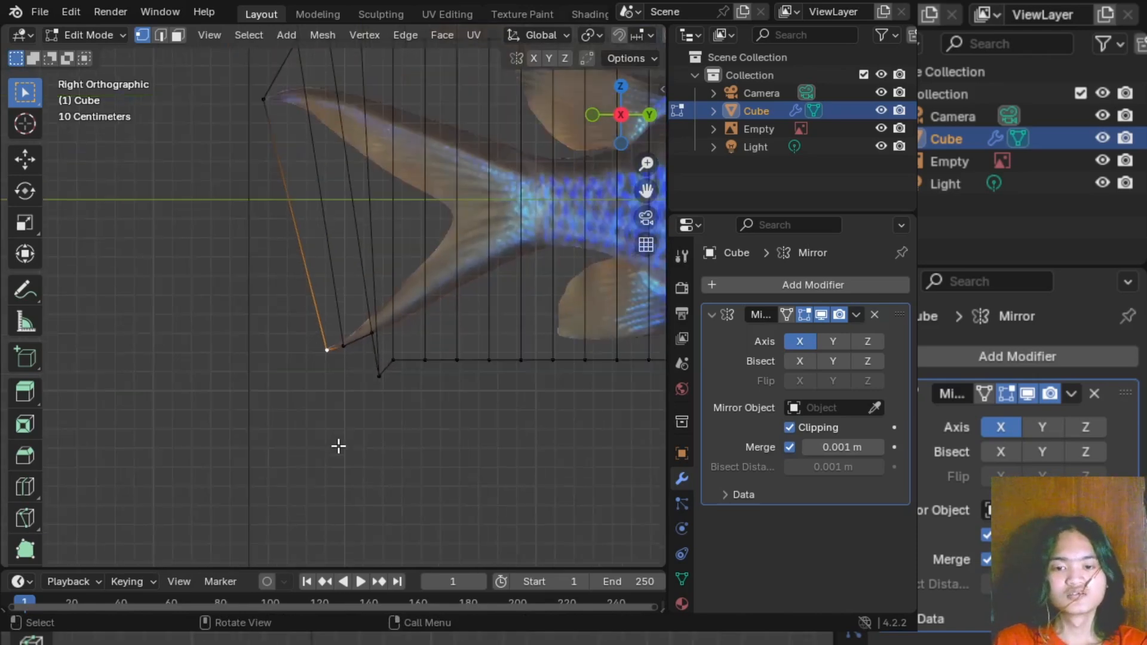
- Shift the fifth column's lower vertices forward, and raise the fourth column's lower vertices close to the lower tail lobe's underside
scroll(386, 388, up, 6)
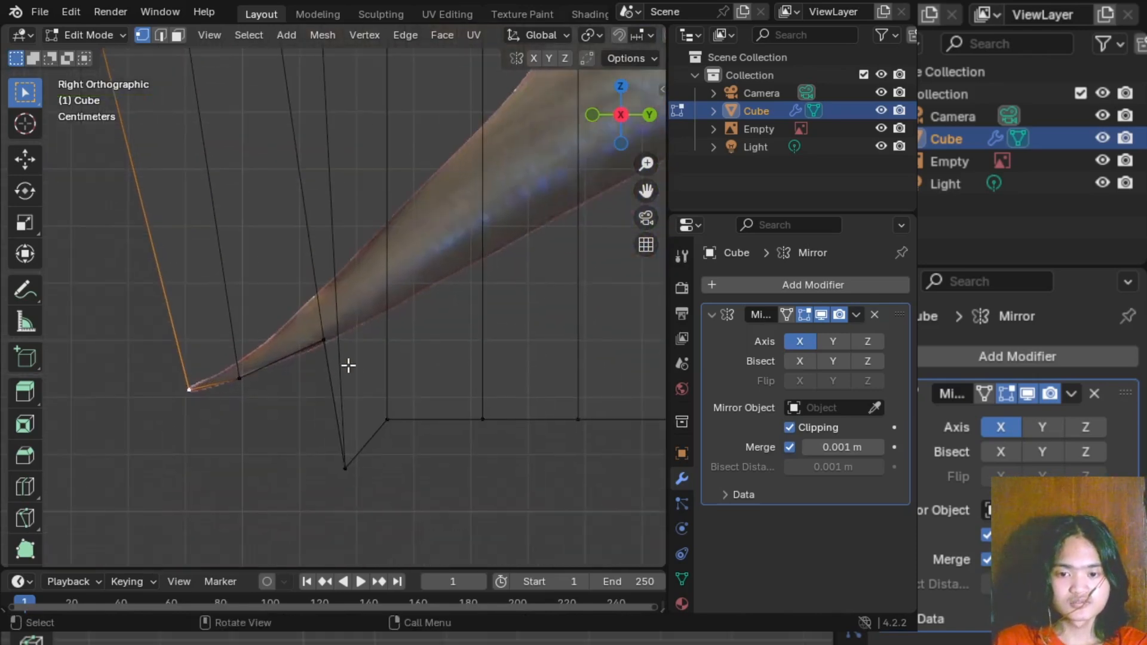
drag(365, 386, 405, 436)
key(g)
click(448, 430)
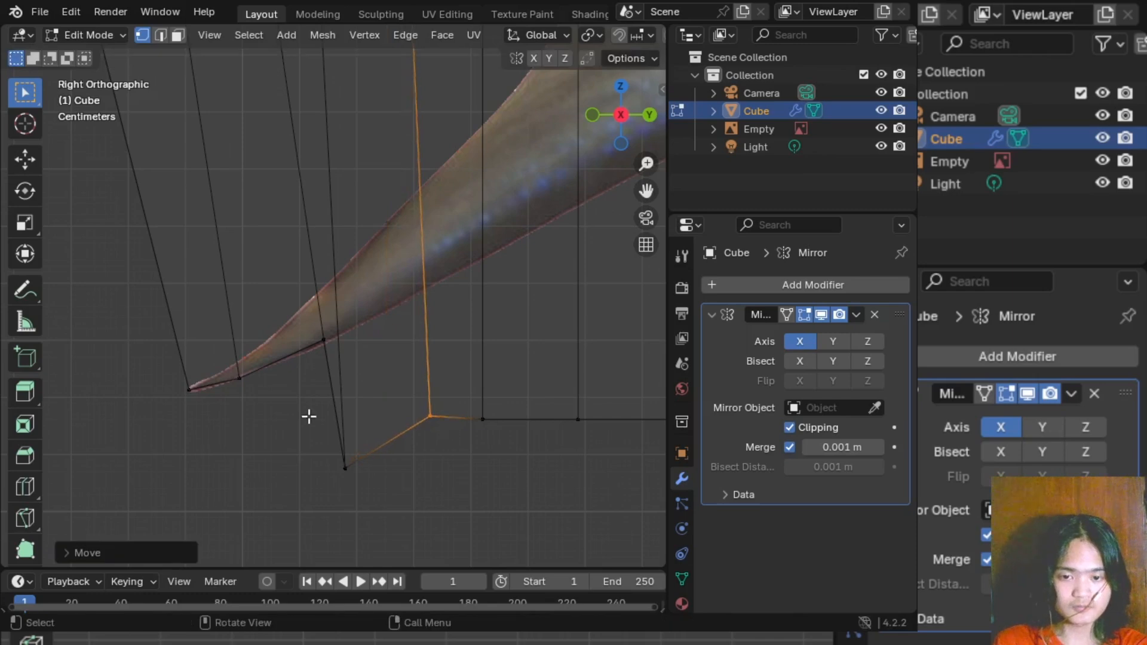
click(365, 472)
click(394, 363)
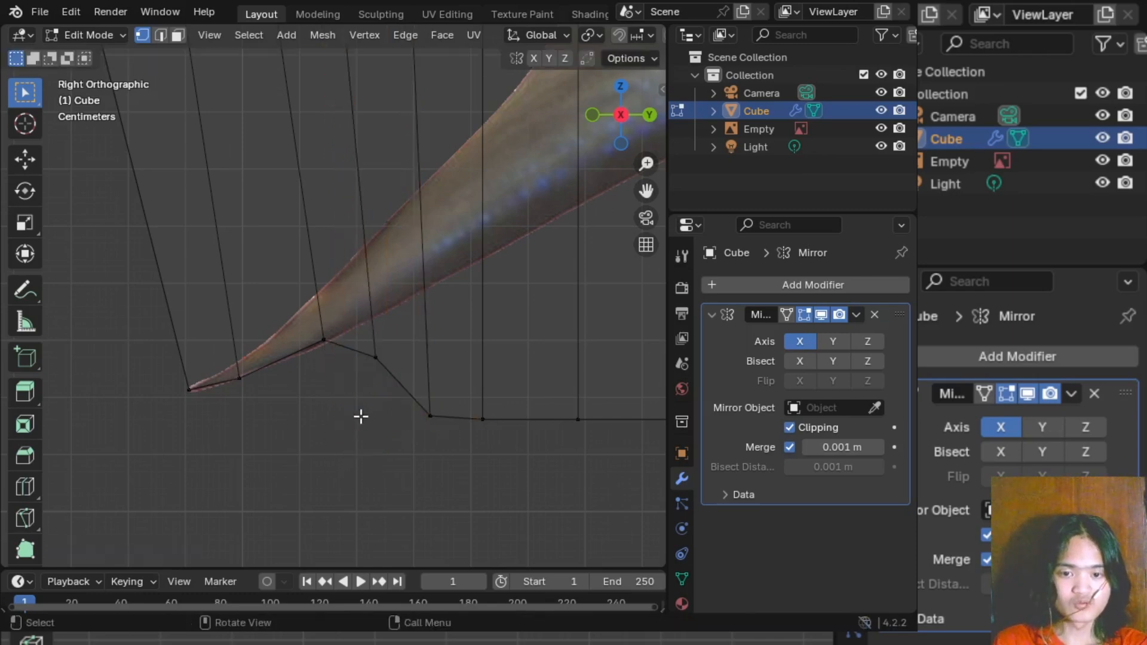
- Examine how the slab's tail vertices fit both tail lobes in perspective and right orthographic views
scroll(308, 416, down, 2)
middle_drag(307, 415, 272, 326)
click(621, 114)
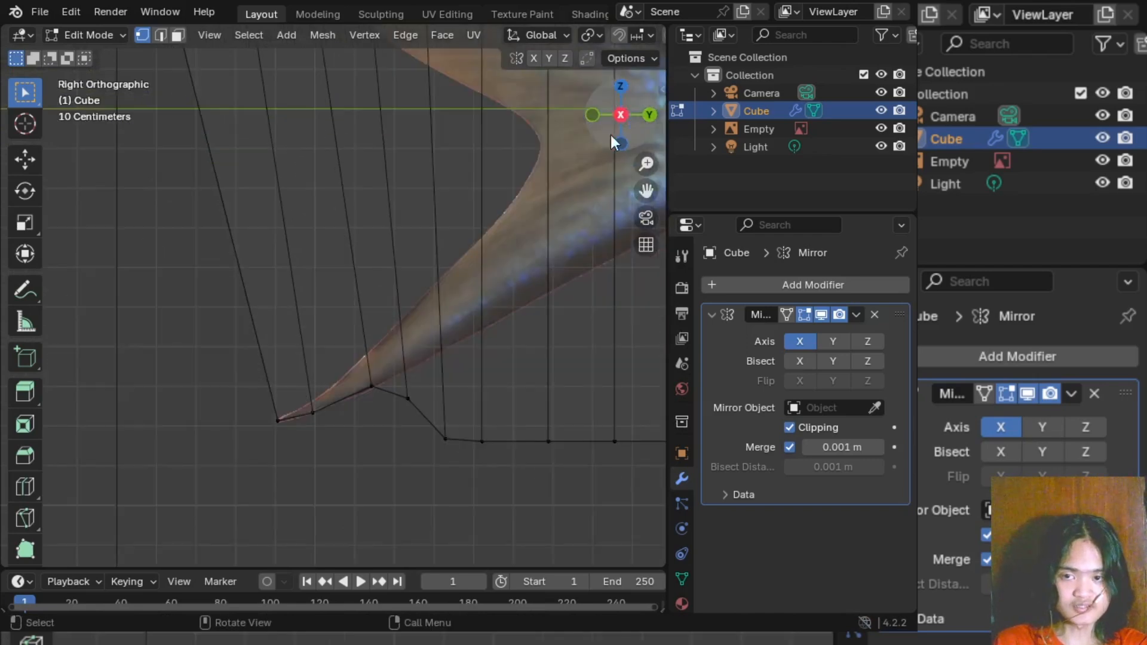
scroll(322, 371, down, 4)
shift+middle_drag(337, 389, 278, 452)
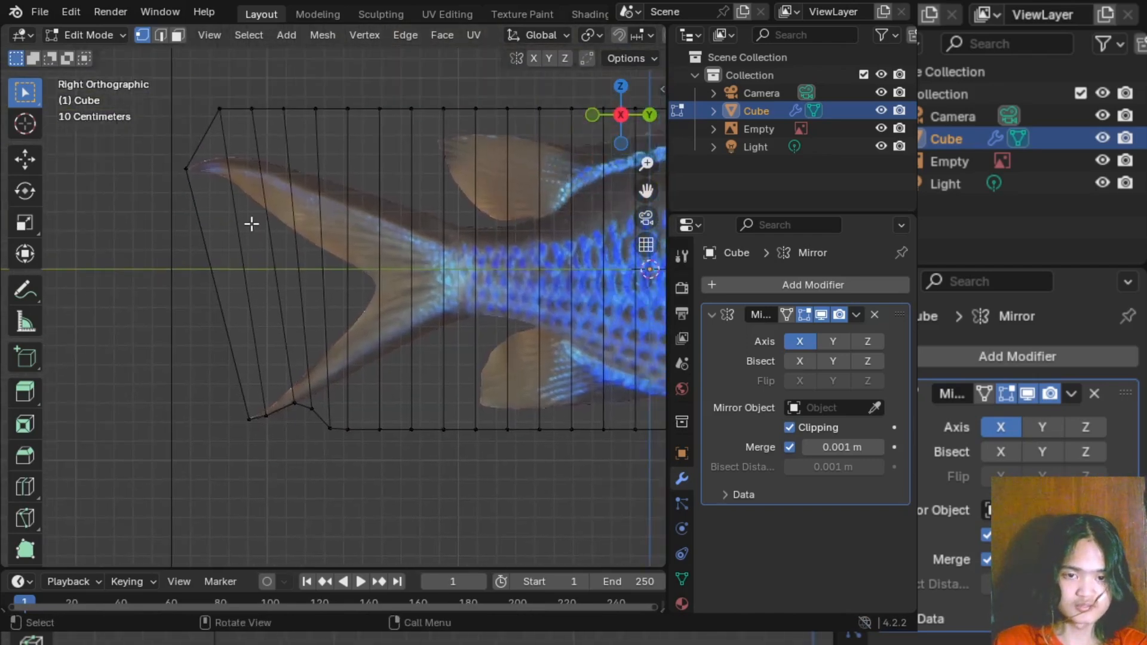
shift+middle_drag(336, 324, 198, 332)
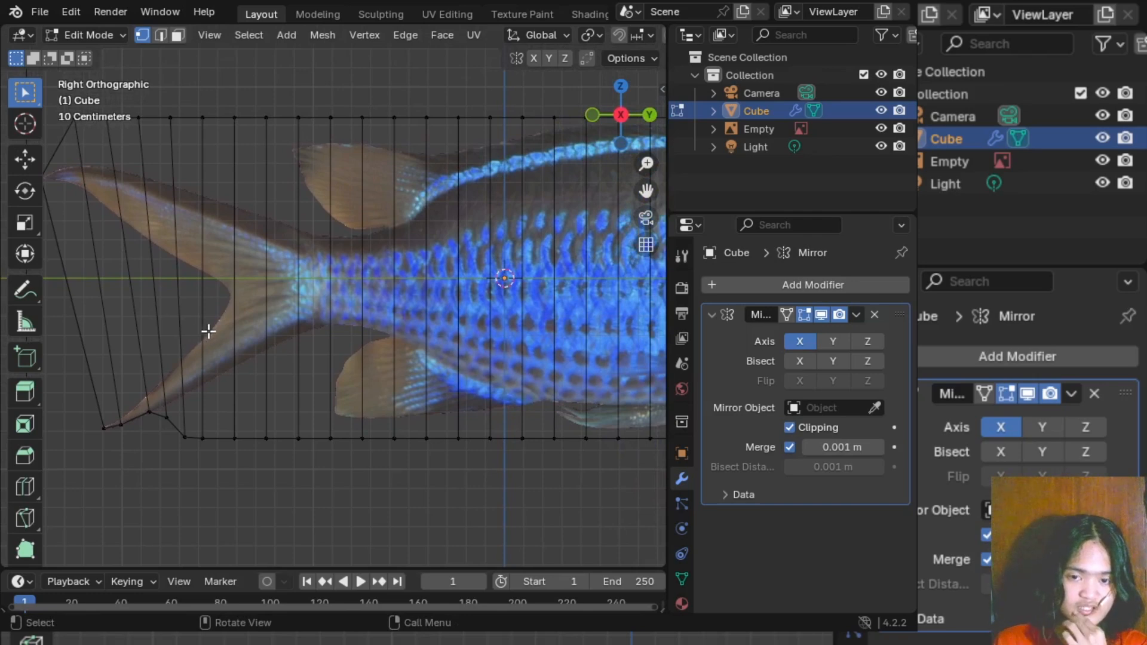
scroll(230, 335, down, 2)
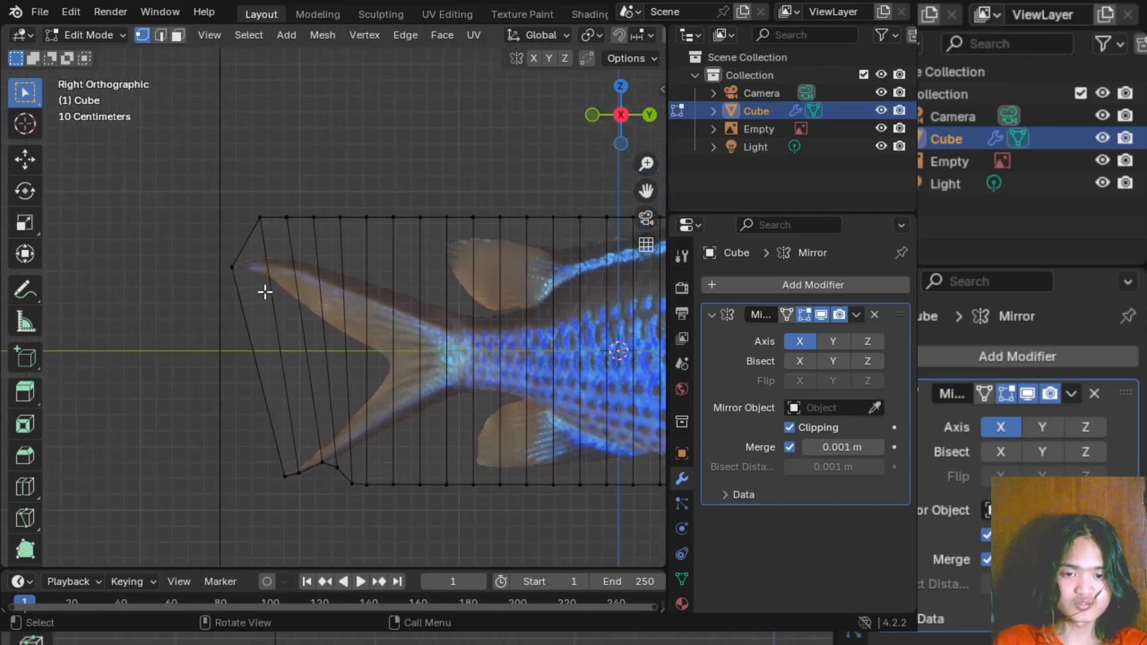
scroll(265, 292, up, 7)
scroll(265, 291, down, 5)
middle_drag(420, 394, 293, 263)
click(627, 123)
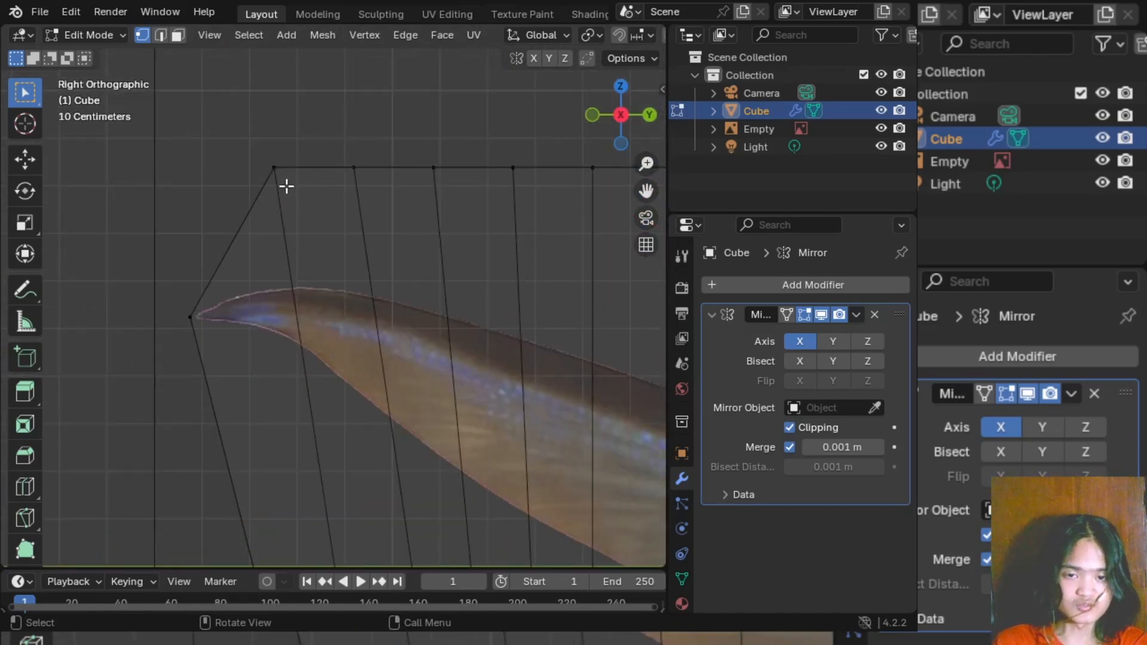
- Move all of the second column's upper vertices down and slightly rearward onto the top outline of the upper tail lobe
drag(249, 130, 321, 232)
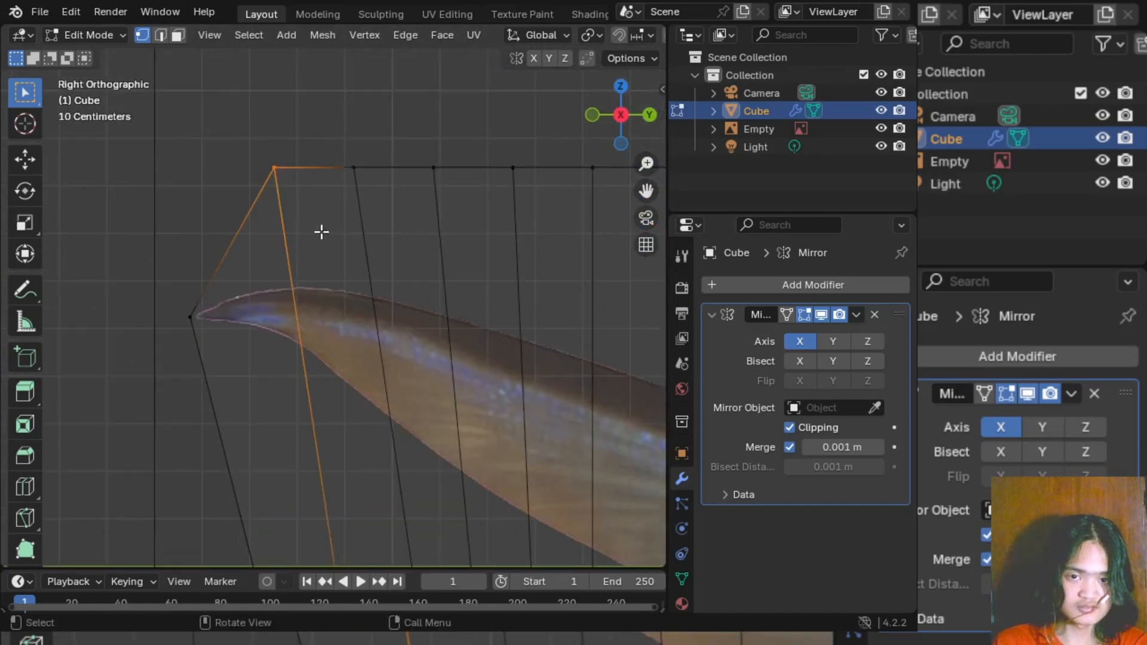
middle_drag(278, 141, 351, 197)
click(636, 125)
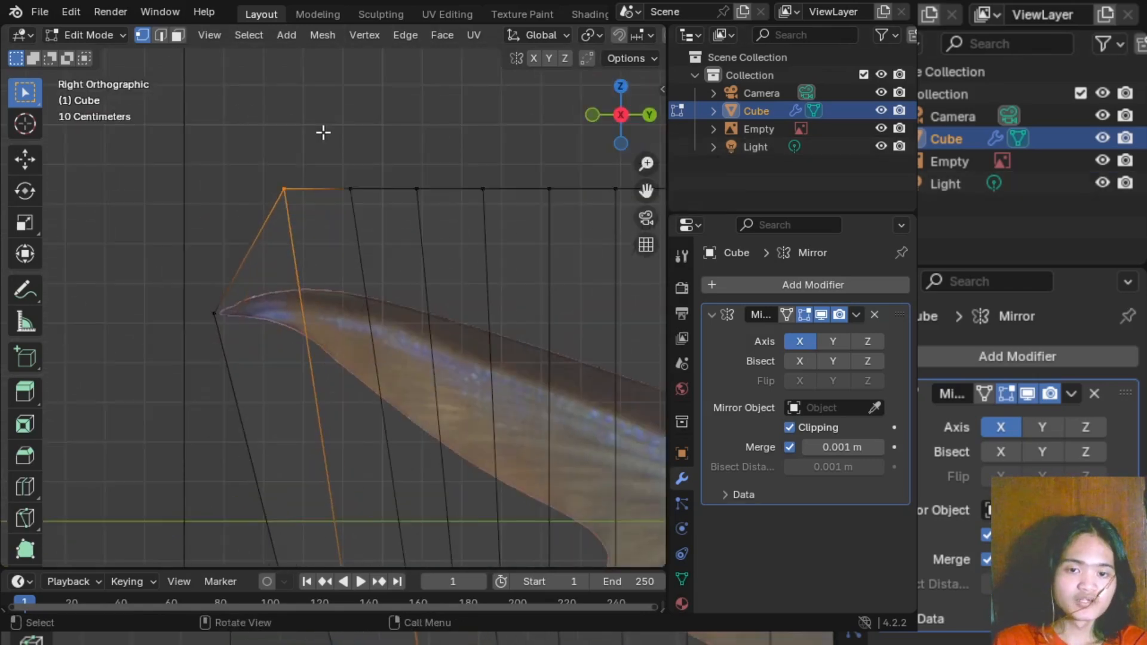
click(285, 188)
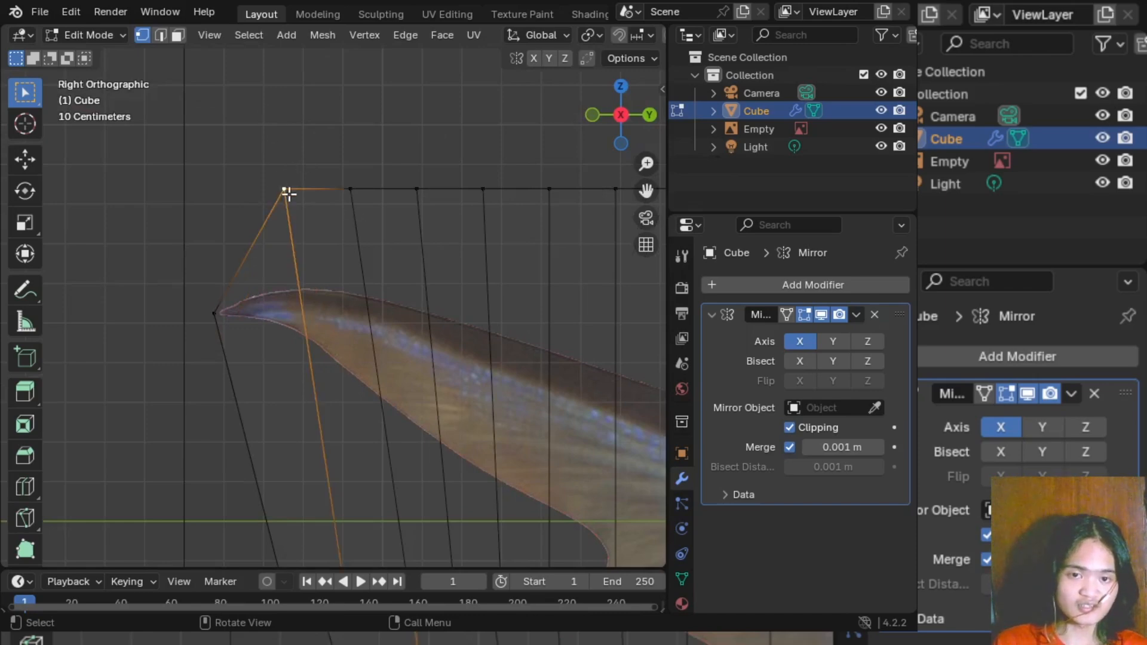
mouse_move(589, 128)
mouse_down()
mouse_move(636, 98)
mouse_move(604, 113)
mouse_up()
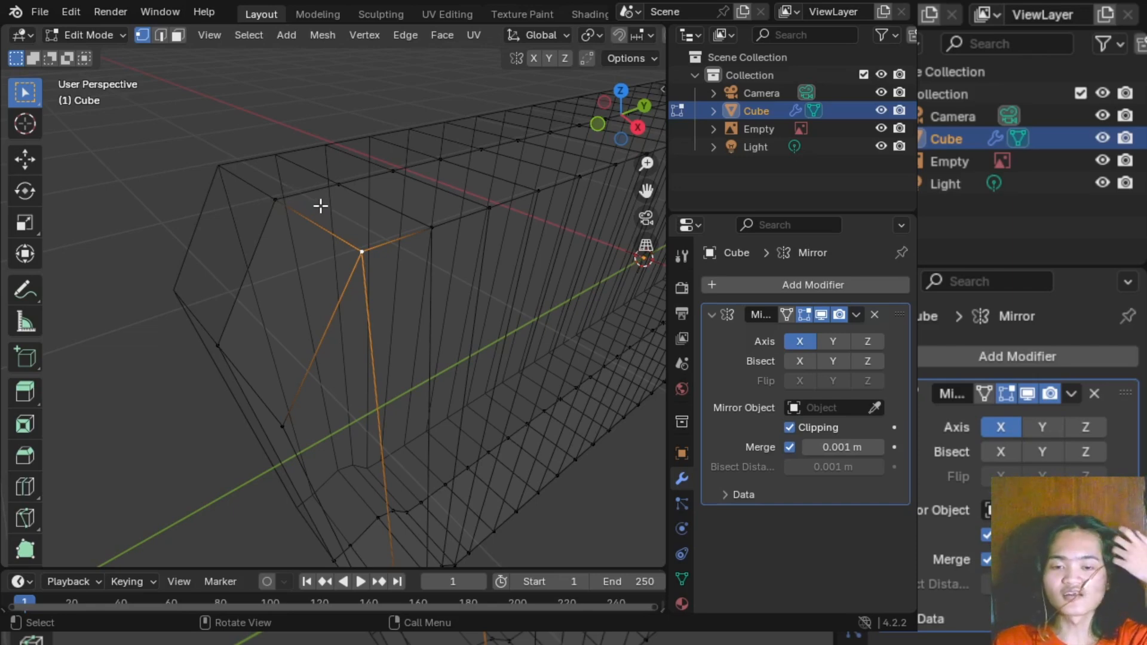
click(637, 127)
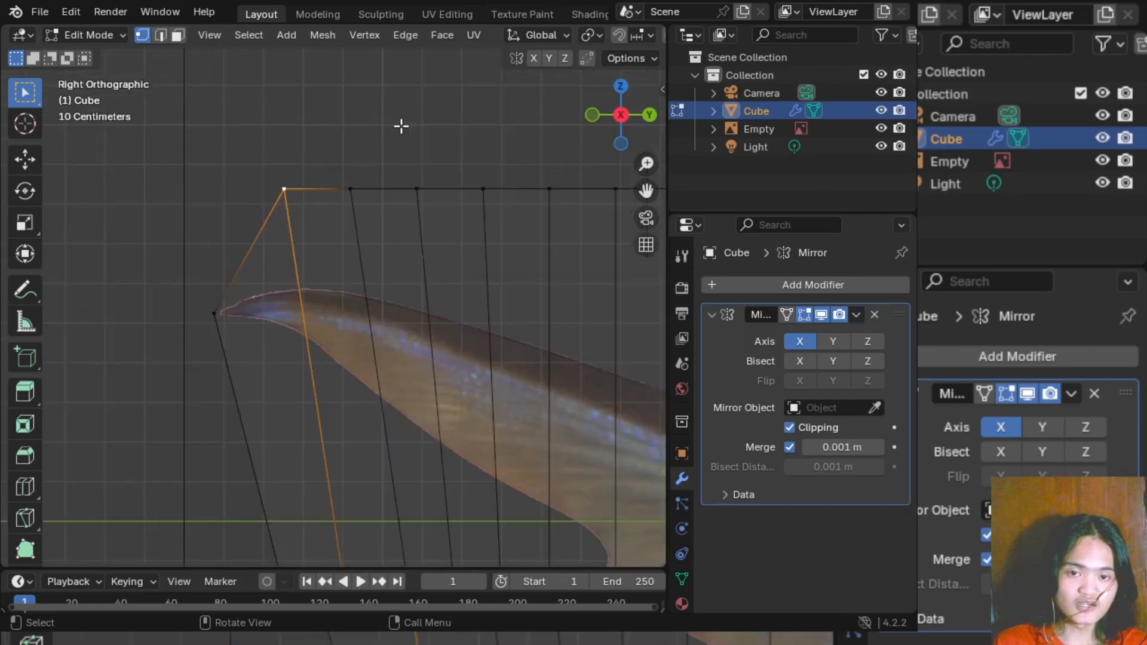
drag(245, 161, 331, 215)
drag(241, 124, 317, 238)
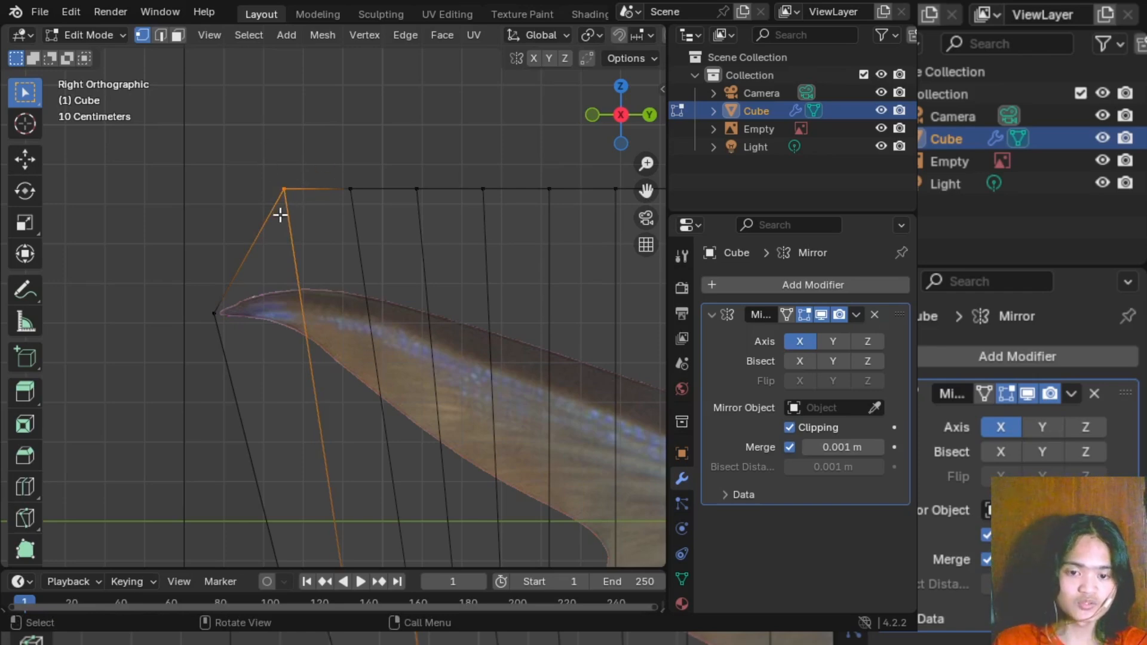
scroll(280, 215, up, 2)
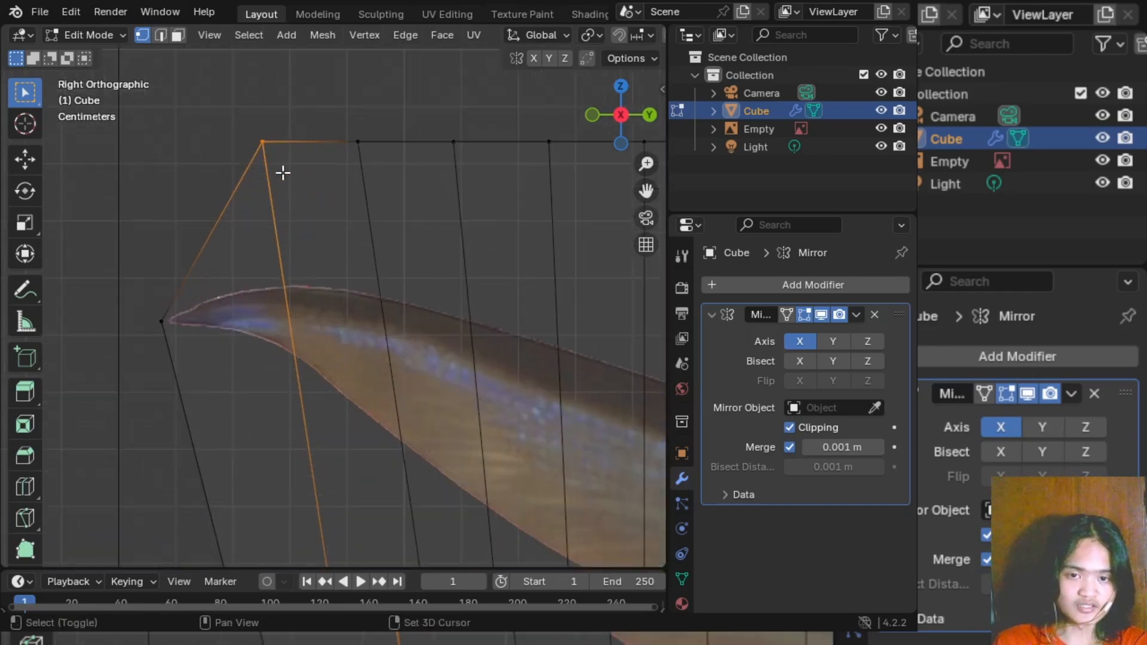
shift+middle_drag(283, 172, 370, 266)
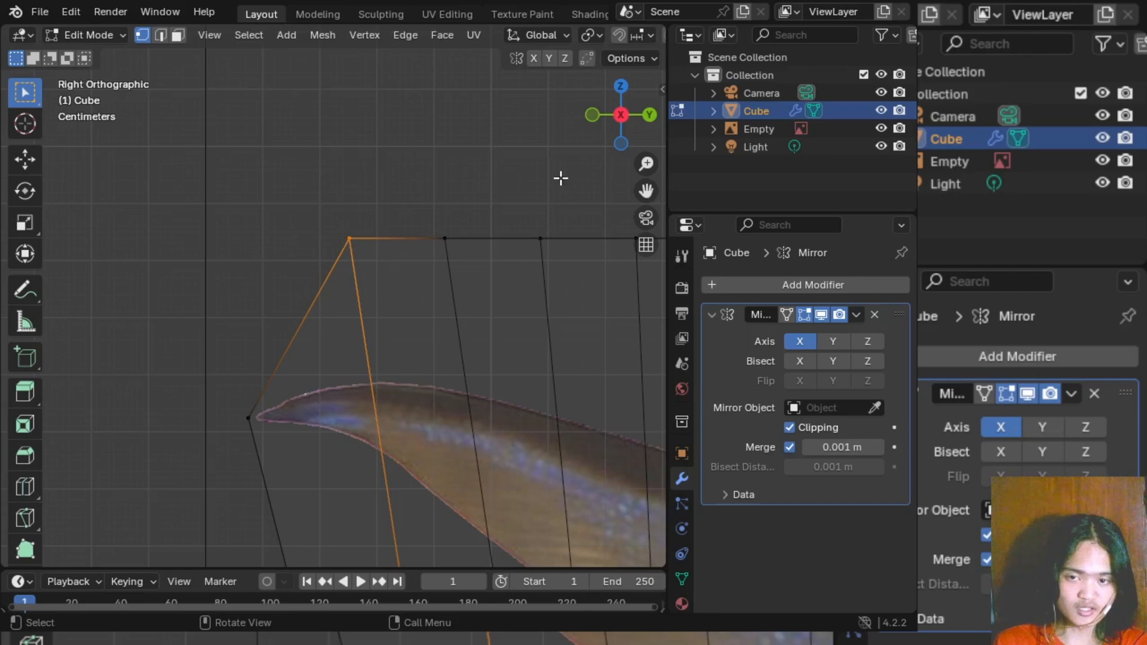
mouse_move(615, 108)
mouse_down()
mouse_move(598, 104)
mouse_move(607, 95)
mouse_up()
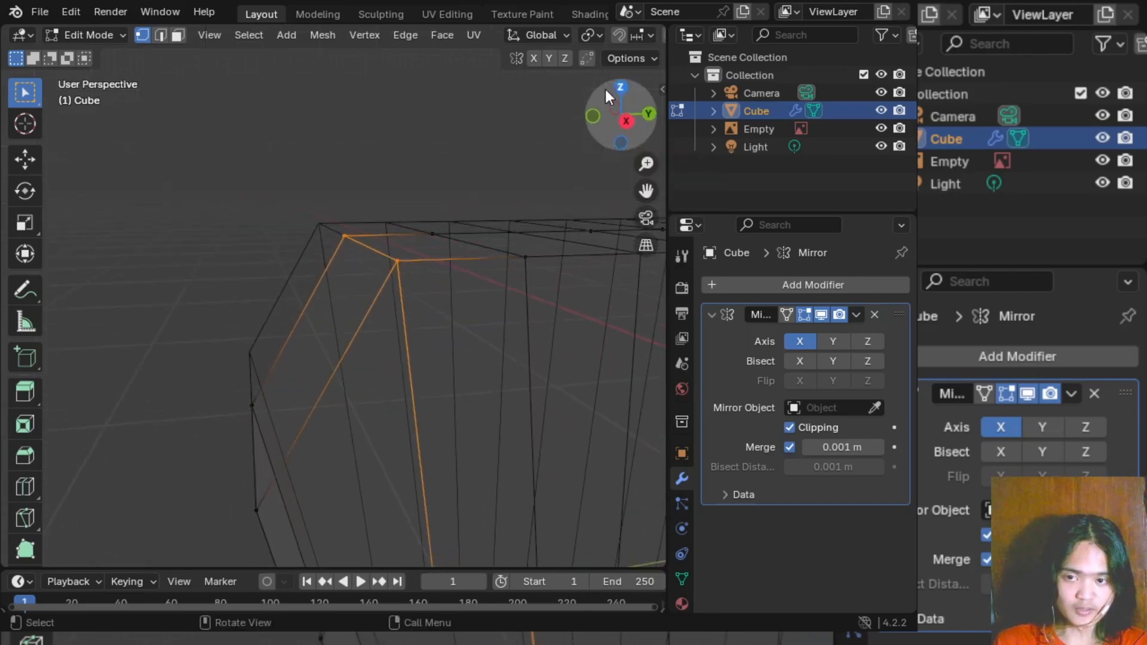
click(626, 123)
shift+middle_drag(484, 200, 446, 161)
scroll(413, 172, down, 3)
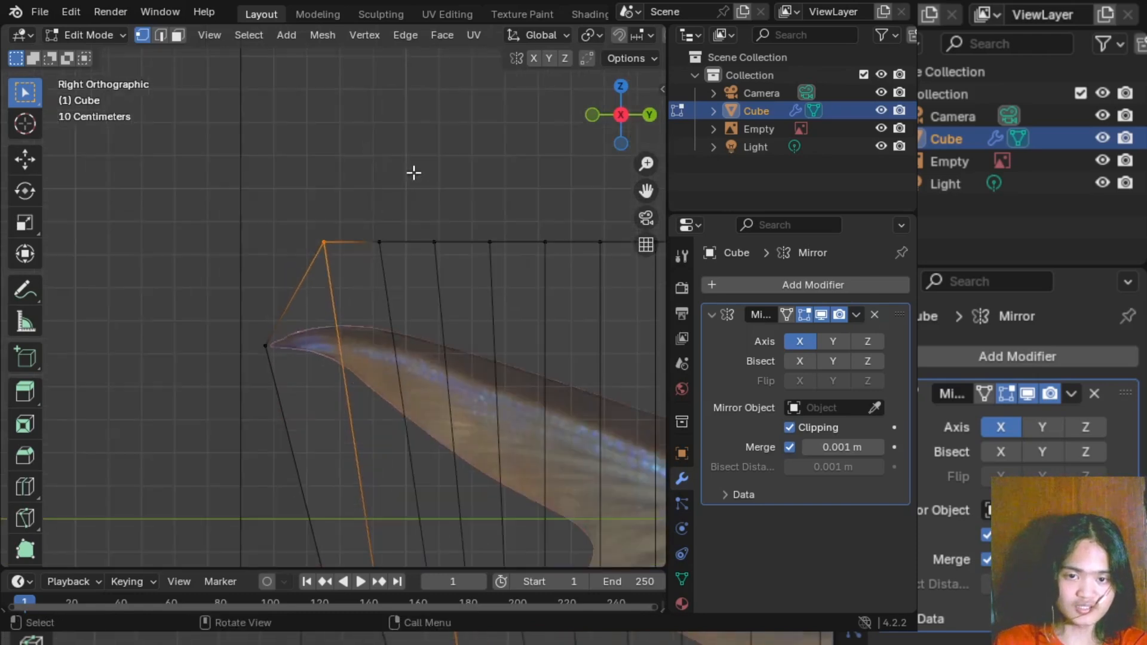
scroll(350, 187, up, 2)
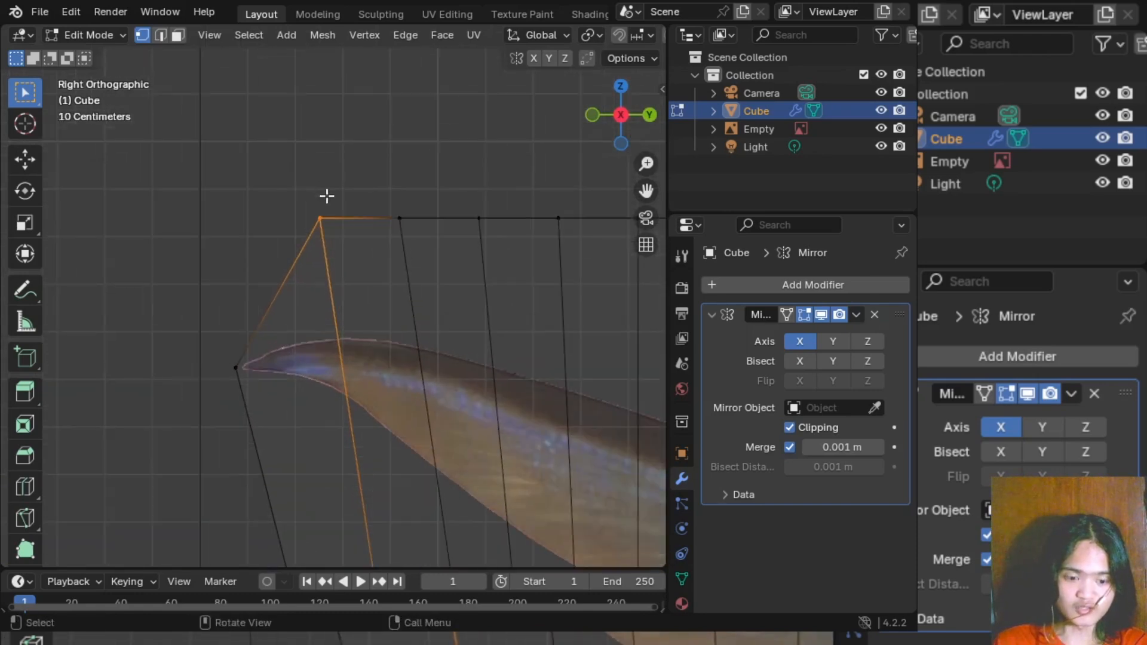
key(g)
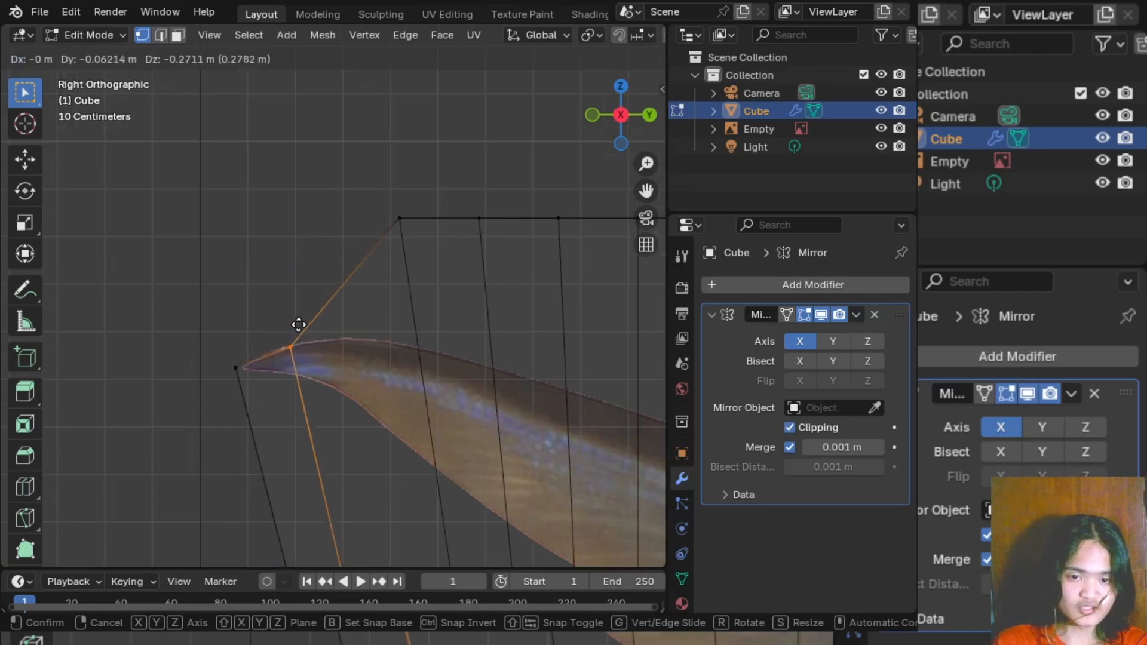
click(328, 317)
click(312, 255)
- Examine the reshaped upper tail corner in perspective and against the fish image from the right
scroll(259, 212, down, 4)
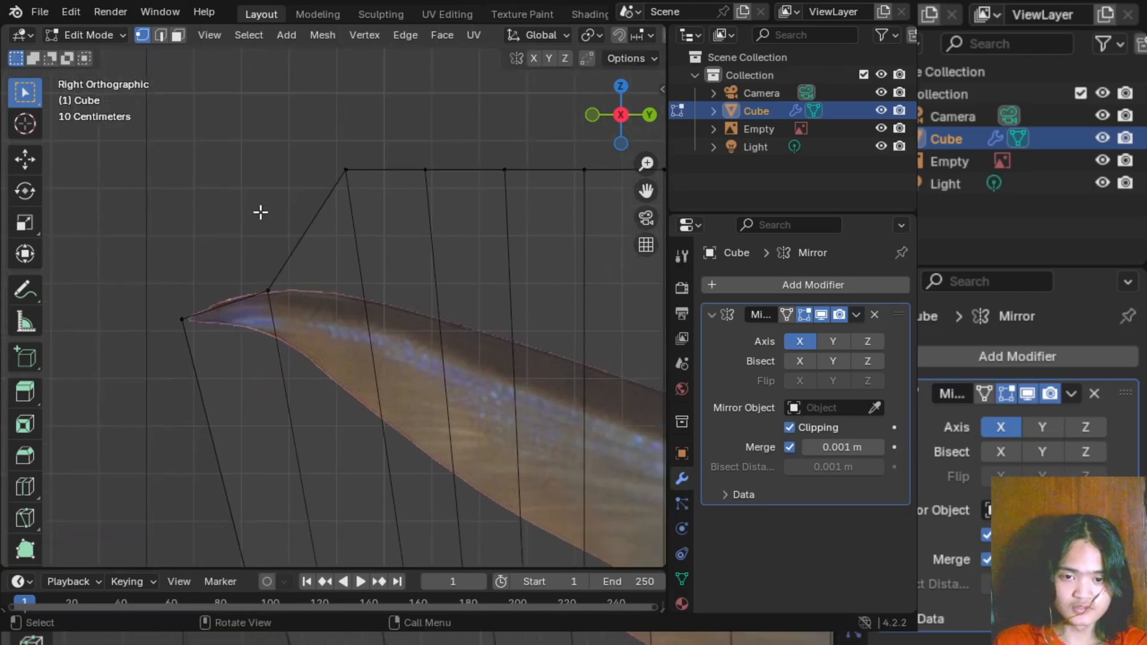
scroll(269, 217, down, 5)
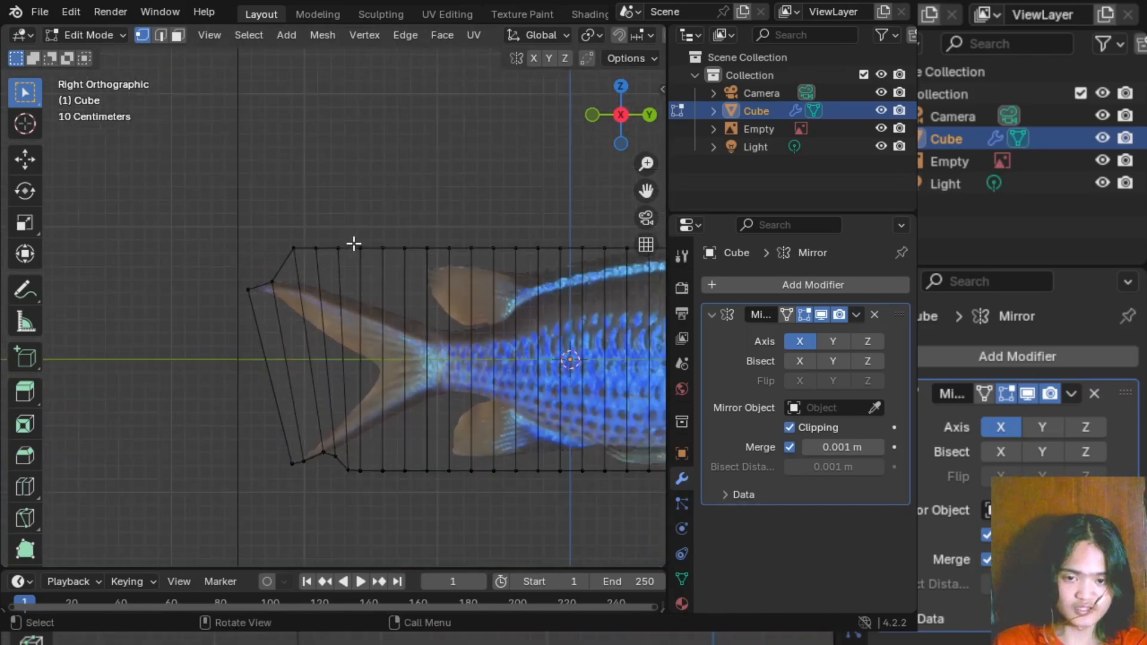
middle_drag(274, 250, 299, 263)
scroll(301, 245, up, 4)
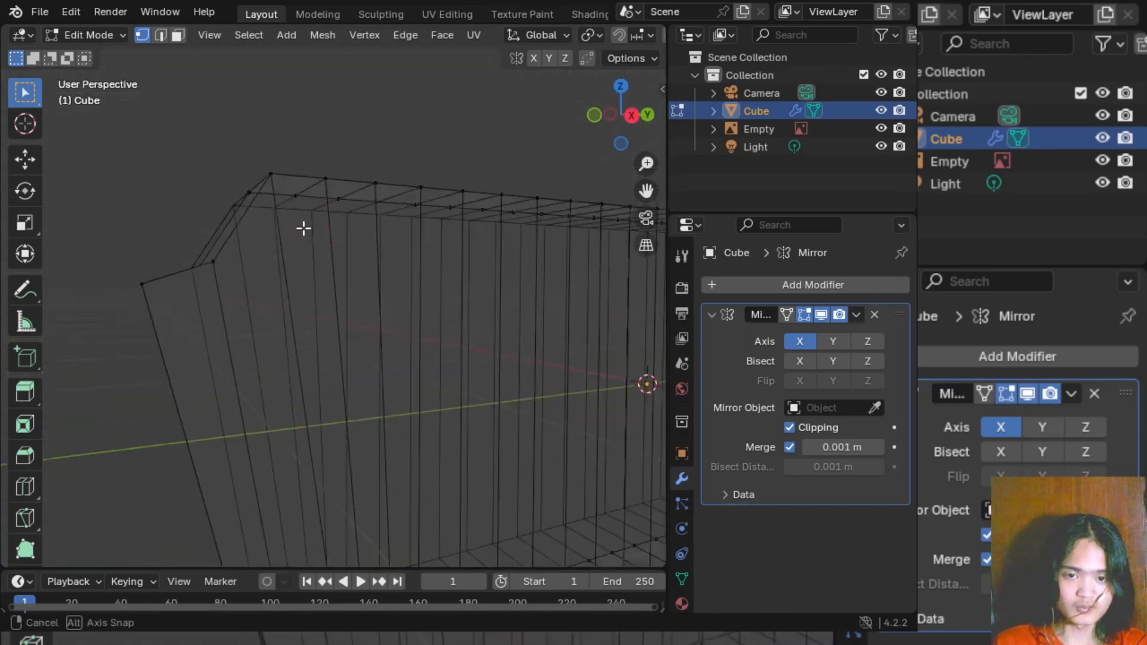
click(624, 114)
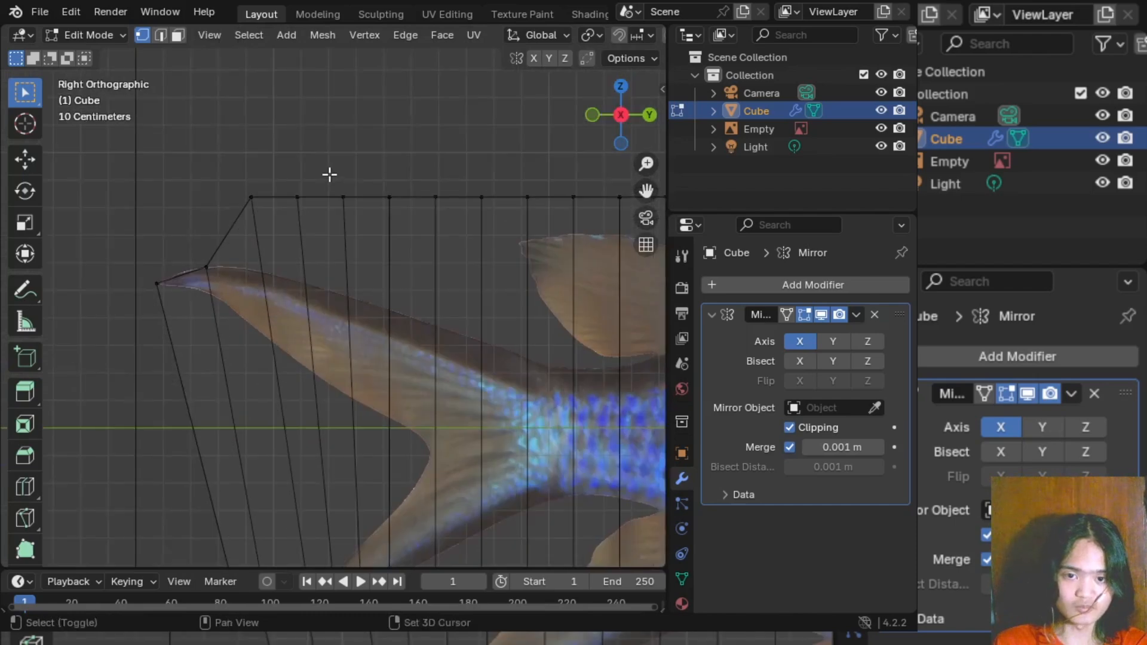
scroll(393, 242, up, 5)
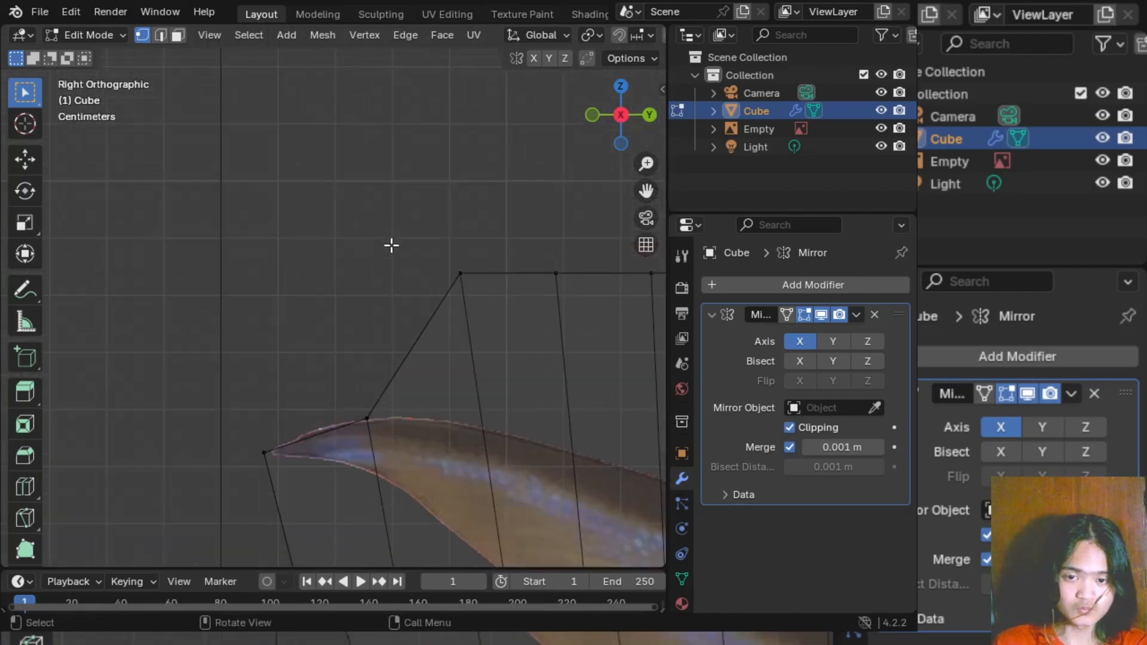
shift+middle_drag(391, 245, 348, 210)
scroll(340, 334, down, 3)
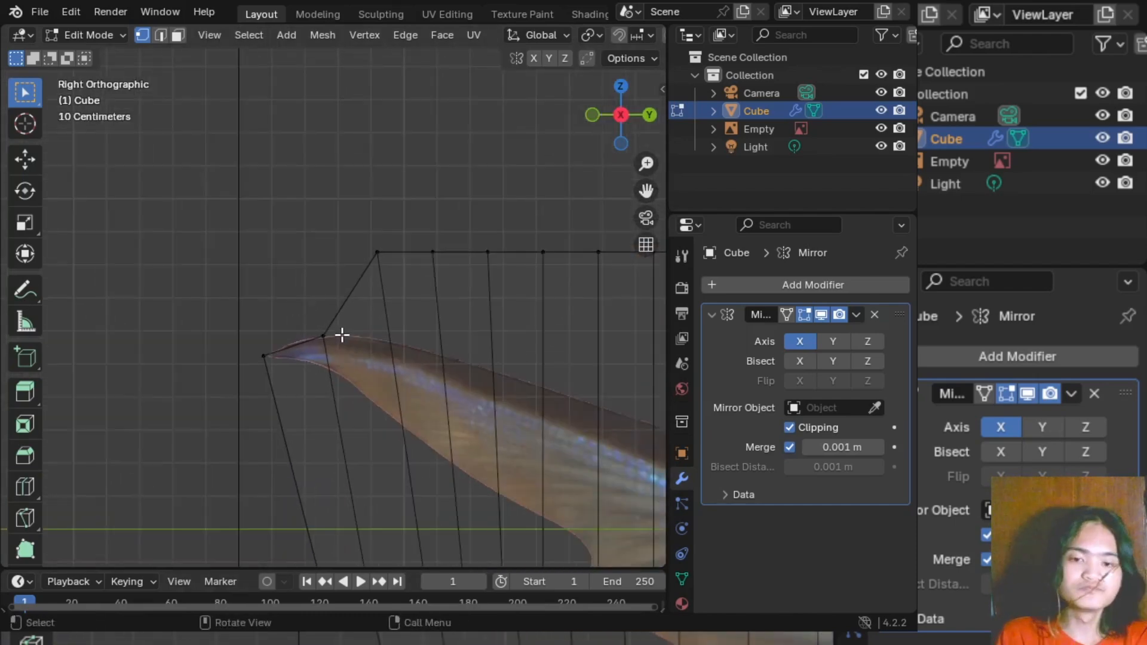
scroll(323, 299, up, 5)
scroll(348, 306, down, 2)
shift+middle_drag(349, 306, 409, 342)
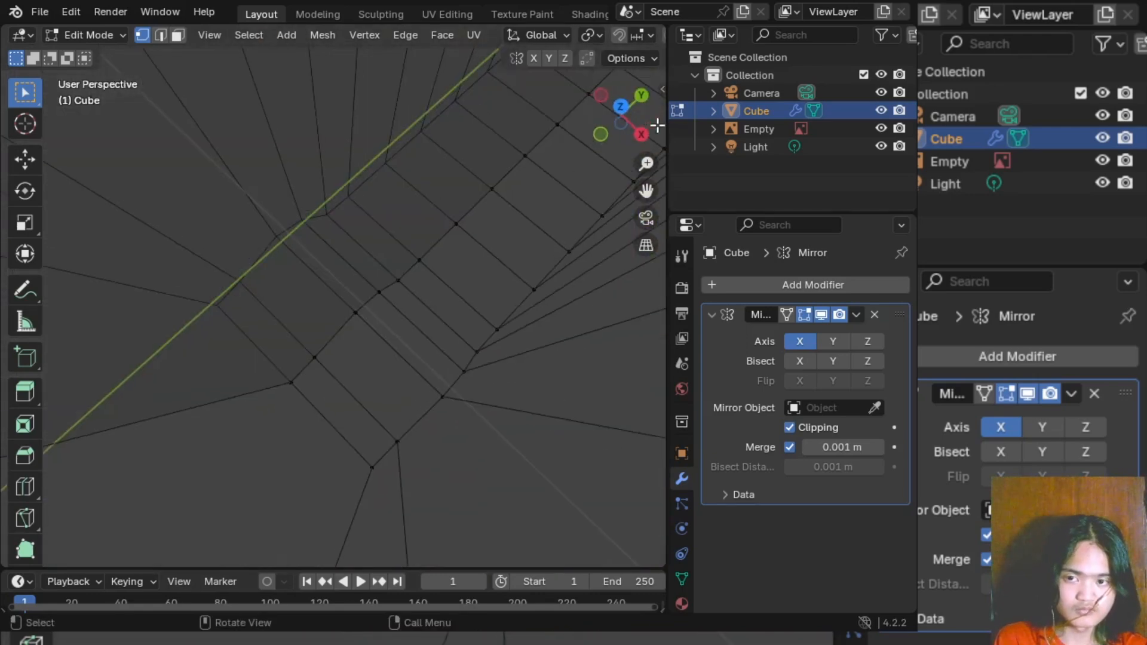
click(639, 131)
- Move the third column's upper vertices down onto the top outline of the upper tail lobe
scroll(386, 428, down, 3)
shift+middle_drag(495, 369, 370, 371)
shift+middle_drag(147, 62, 381, 360)
scroll(385, 355, up, 1)
click(447, 265)
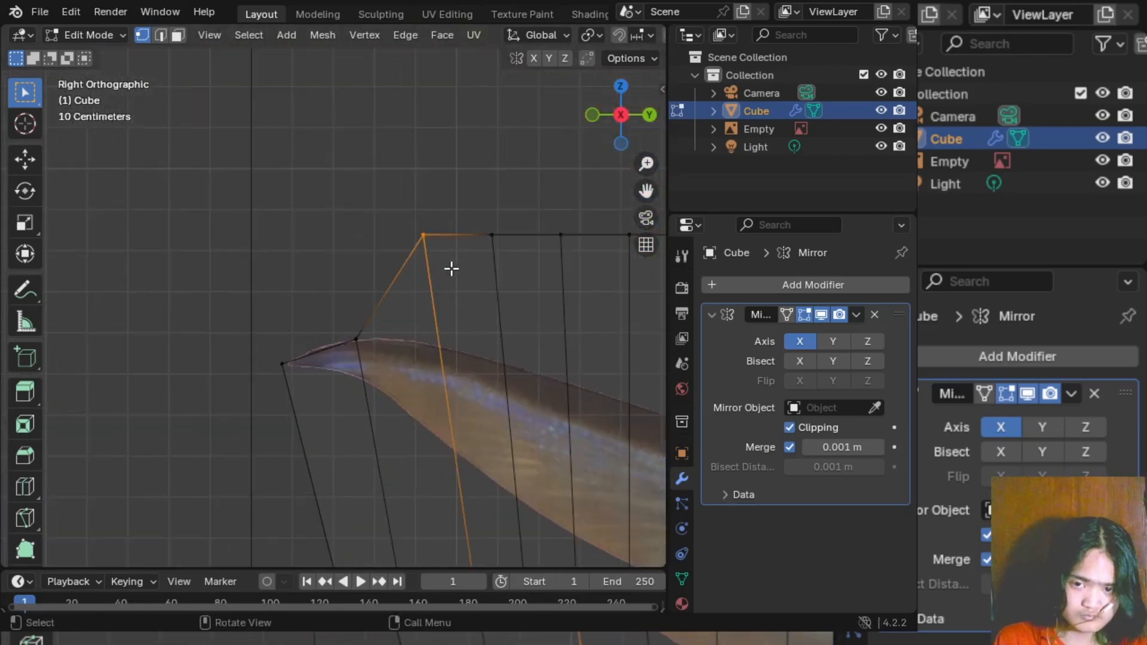
key(g)
click(481, 381)
- Move the fourth column's upper vertices down onto the top outline of the upper tail lobe and check the shape in perspective
shift+middle_drag(481, 382, 340, 339)
click(376, 230)
key(g)
click(418, 396)
scroll(427, 382, down, 3)
shift+middle_drag(454, 355, 420, 333)
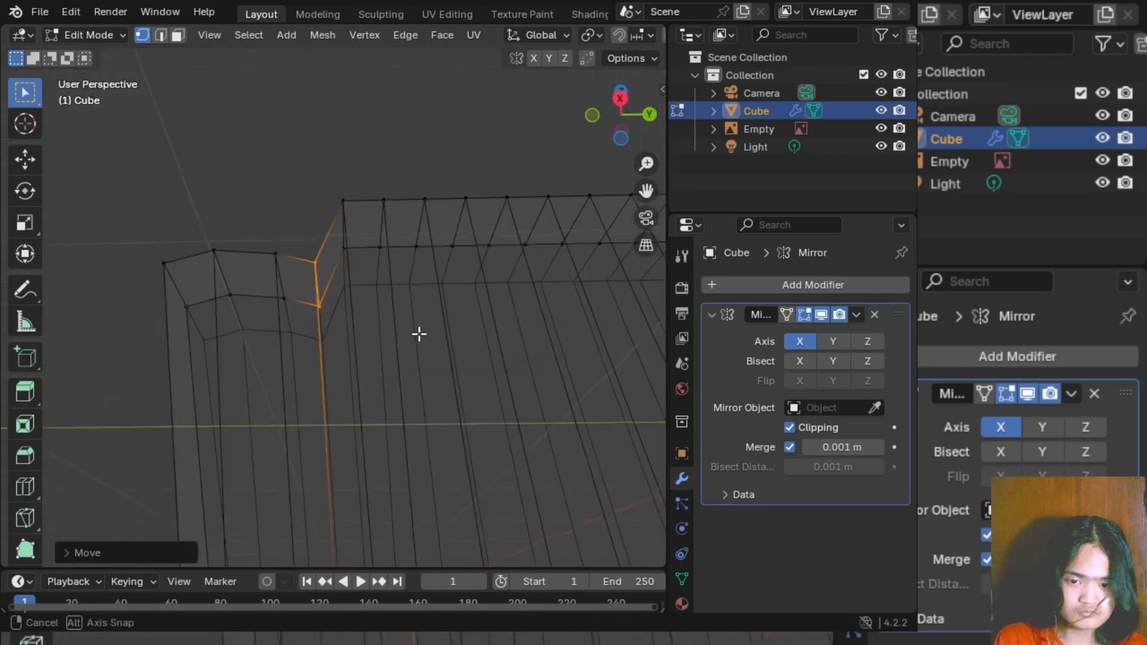
click(623, 118)
- Raise the lower vertices of the four columns behind the snout end along Z, toward the fish's head outline
scroll(455, 434, down, 1)
scroll(445, 404, up, 4)
shift+middle_drag(454, 434, 60, 364)
scroll(445, 404, down, 4)
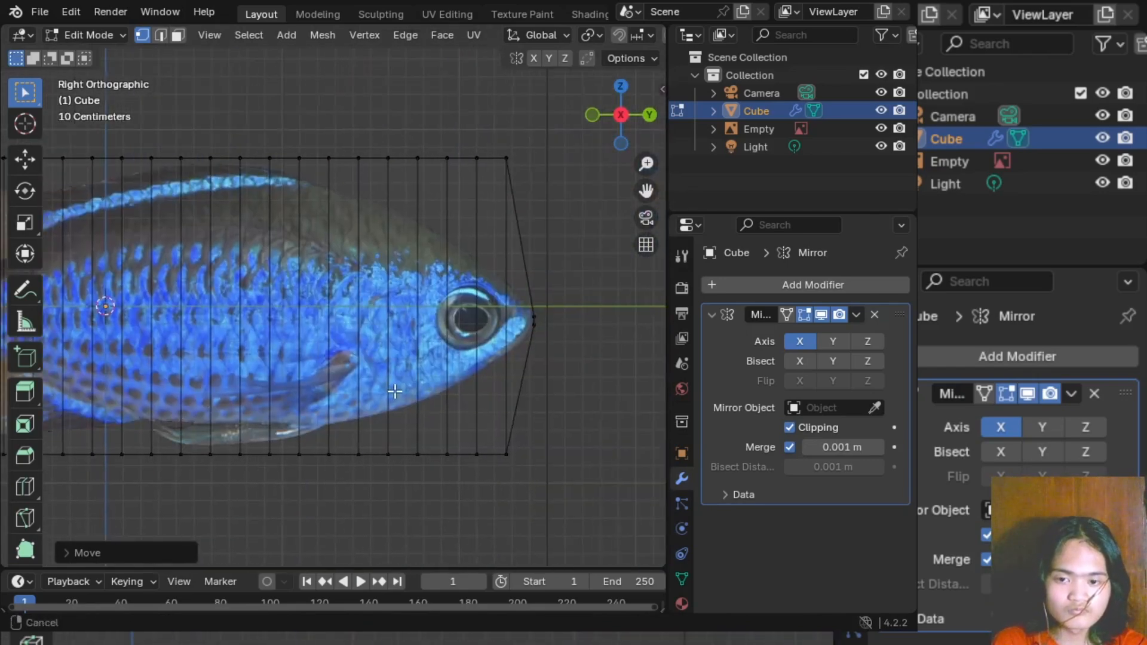
drag(403, 425, 610, 501)
key(g)
key(z)
click(598, 453)
- Raise the lower vertices of the column just behind the snout end along Z, closer to the underside of the snout
scroll(544, 464, up, 3)
shift+middle_drag(540, 466, 287, 367)
scroll(311, 377, up, 3)
drag(376, 412, 441, 471)
key(g)
key(z)
click(461, 310)
- Add the next column's lower vertices to the selection and move both columns forward and up toward the snout's lower outline
shift+drag(313, 430, 356, 482)
key(g)
click(399, 438)
click(465, 473)
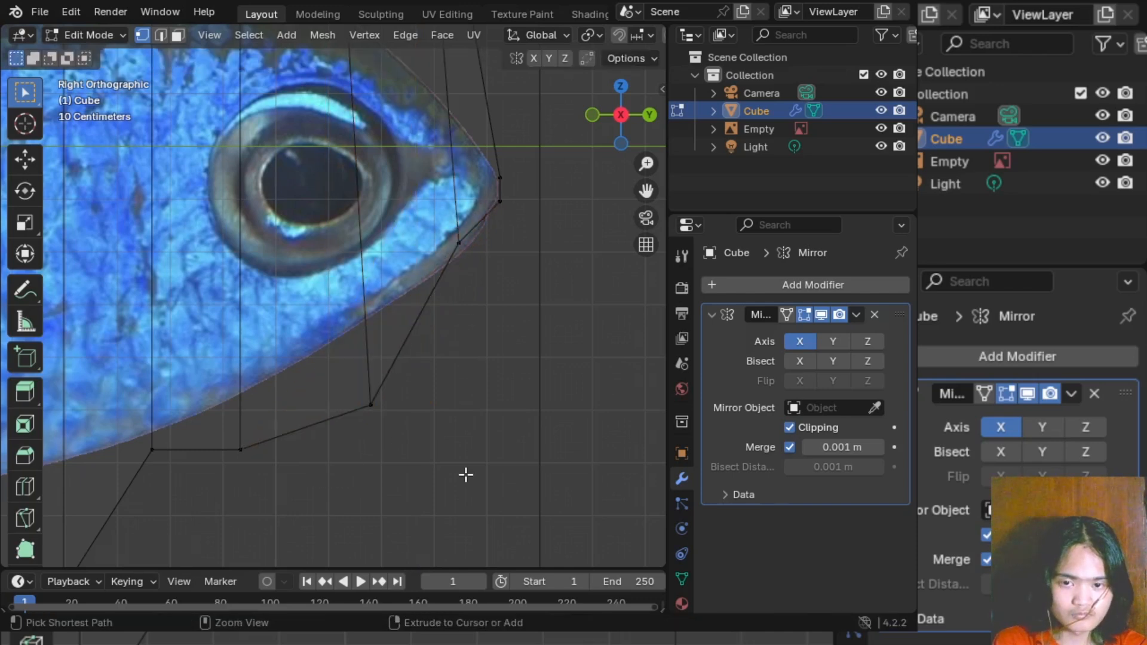
- Undo the last two changes and raise the lower vertices of the column below the eye toward the head outline
key(ctrl+z)
key(ctrl+z)
scroll(475, 471, down, 1)
click(479, 470)
drag(307, 397, 377, 472)
key(g)
key(z)
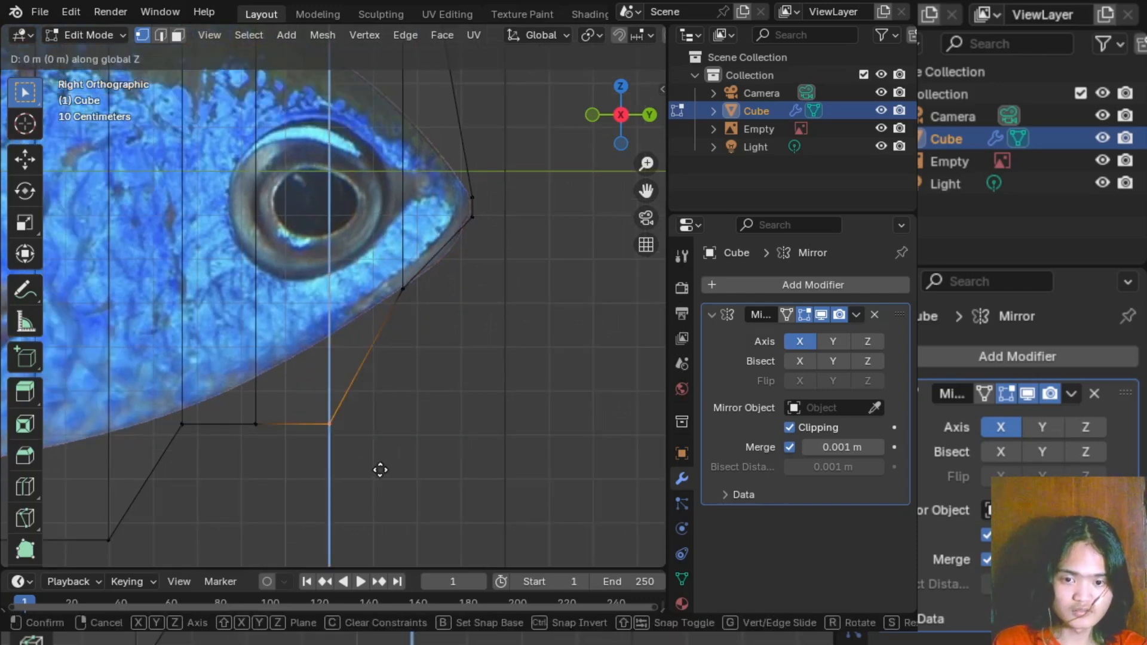
click(368, 438)
key(g)
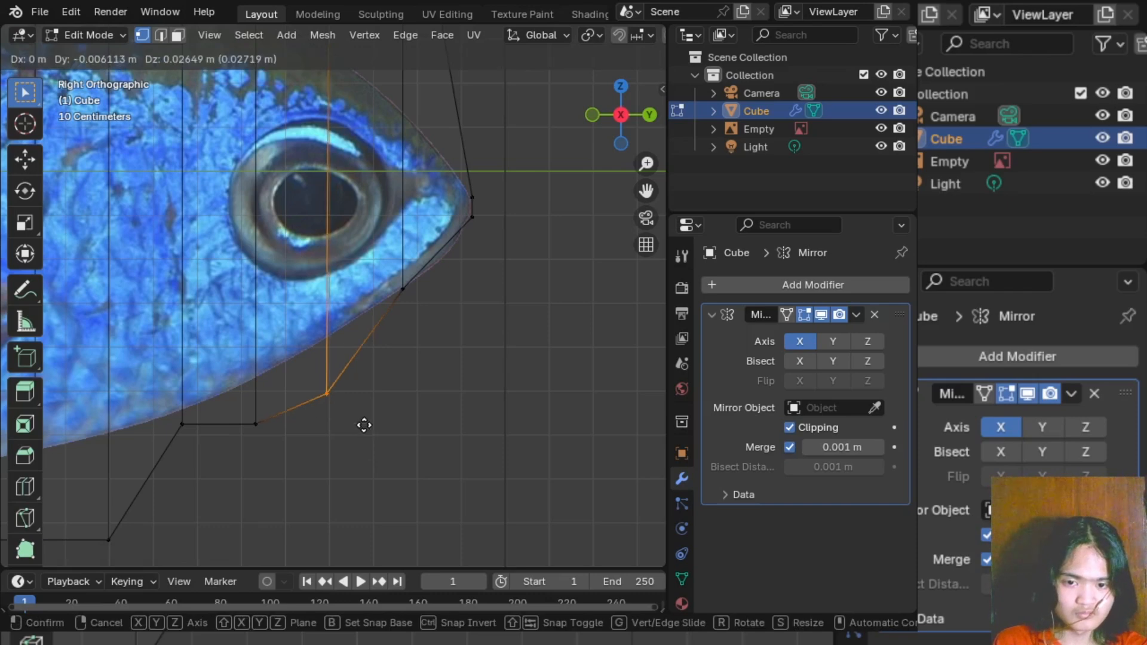
click(386, 458)
- Turn on proportional editing and move the lower vertices of the column just behind the four raised ones slightly down
scroll(387, 458, down, 4)
click(235, 428)
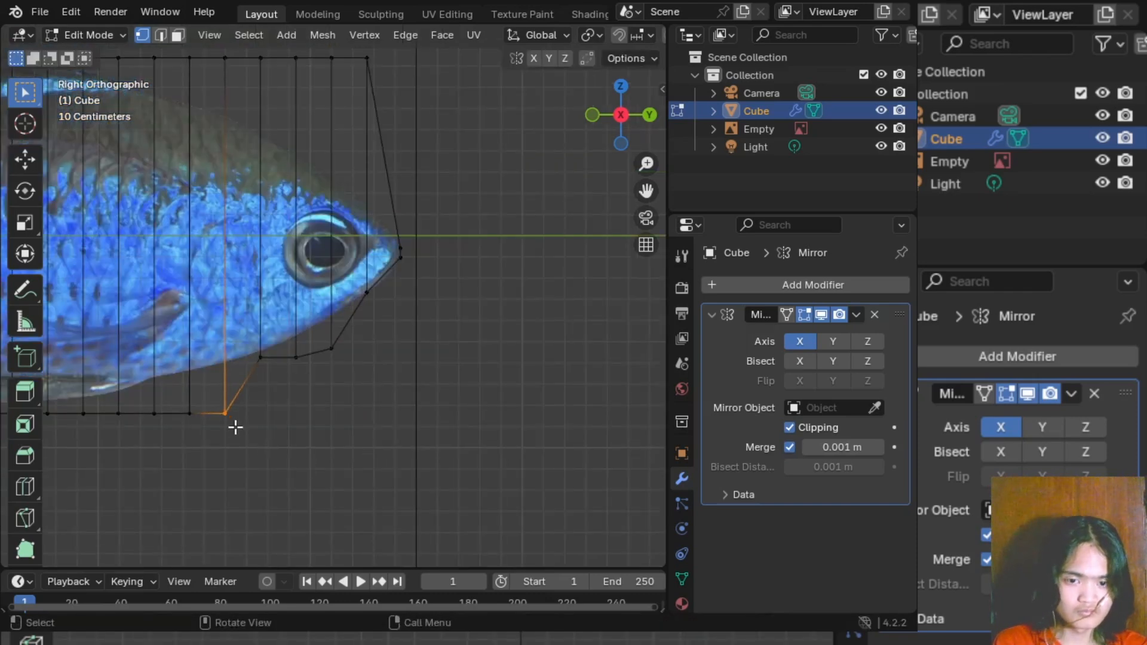
drag(667, 47, 731, 47)
click(670, 36)
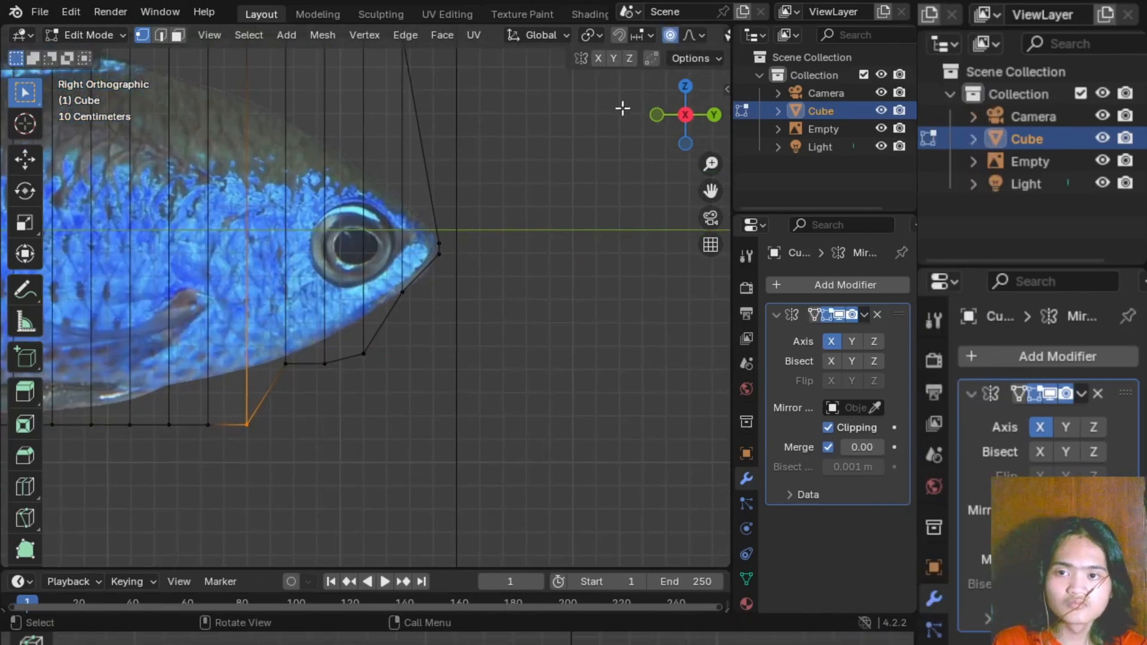
scroll(243, 428, down, 1)
key(g)
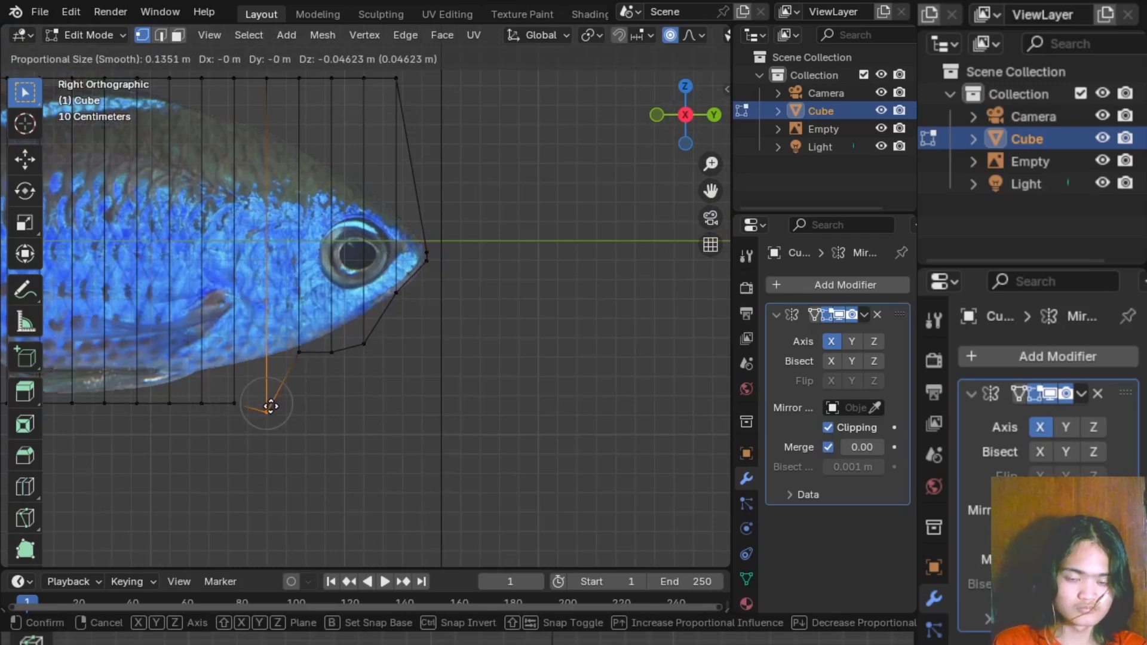
click(351, 417)
scroll(476, 362, up, 3)
scroll(454, 415, down, 3)
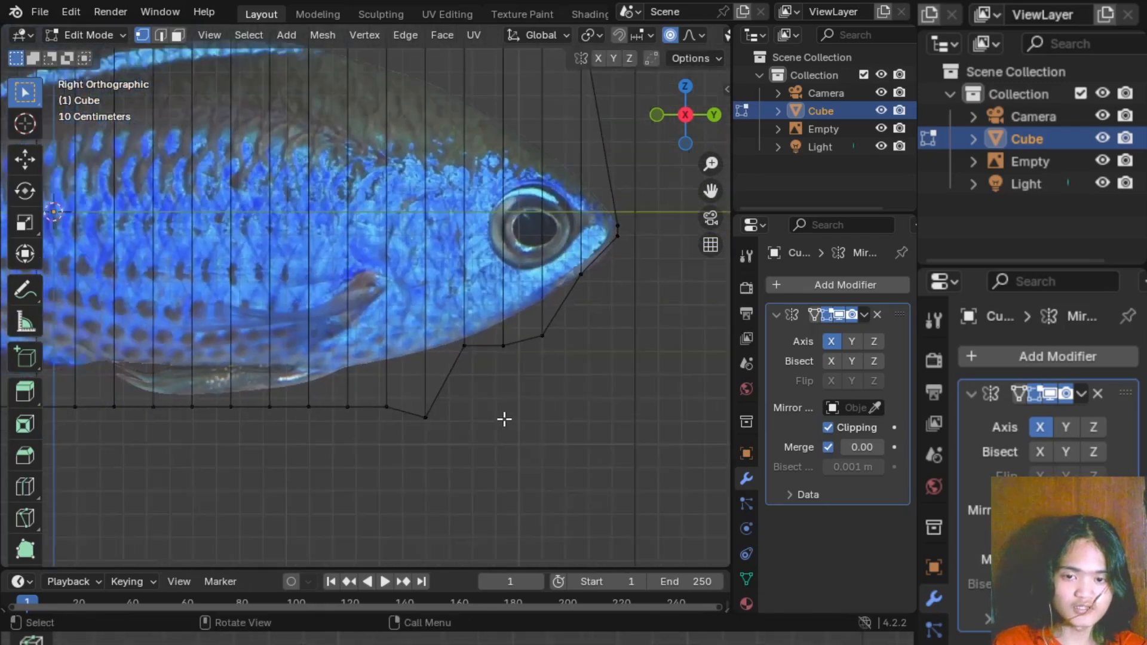
- Move the same column's lower vertices slightly up and forward with a small proportional influence
scroll(450, 410, up, 1)
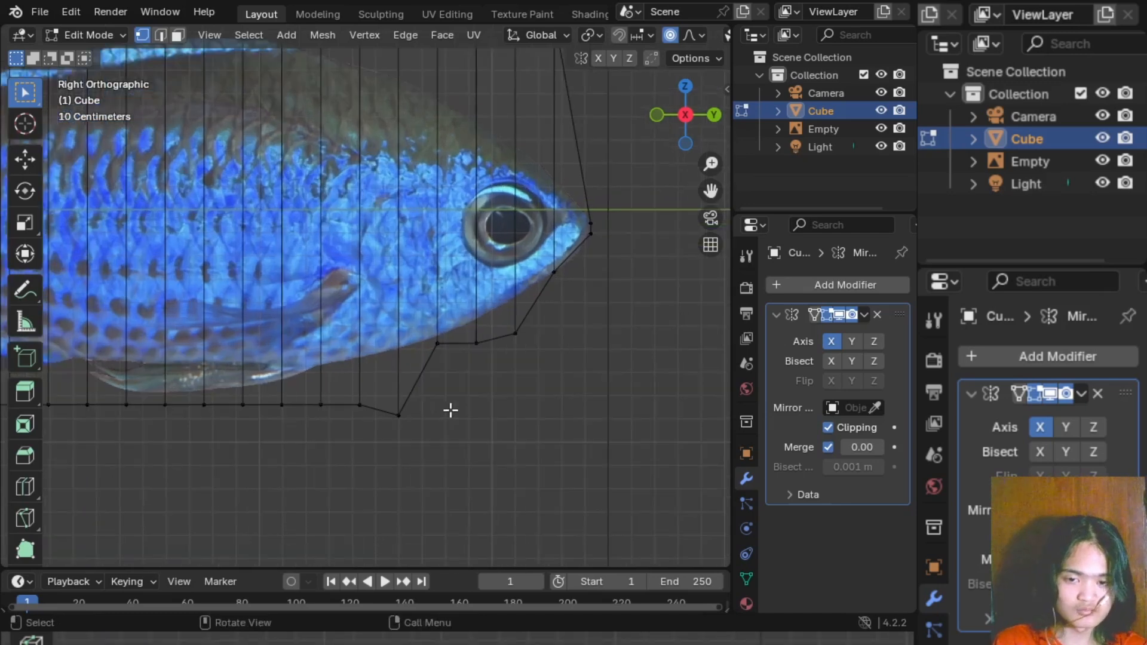
shift+middle_drag(451, 425, 426, 435)
scroll(491, 453, up, 1)
click(454, 485)
key(g)
click(461, 476)
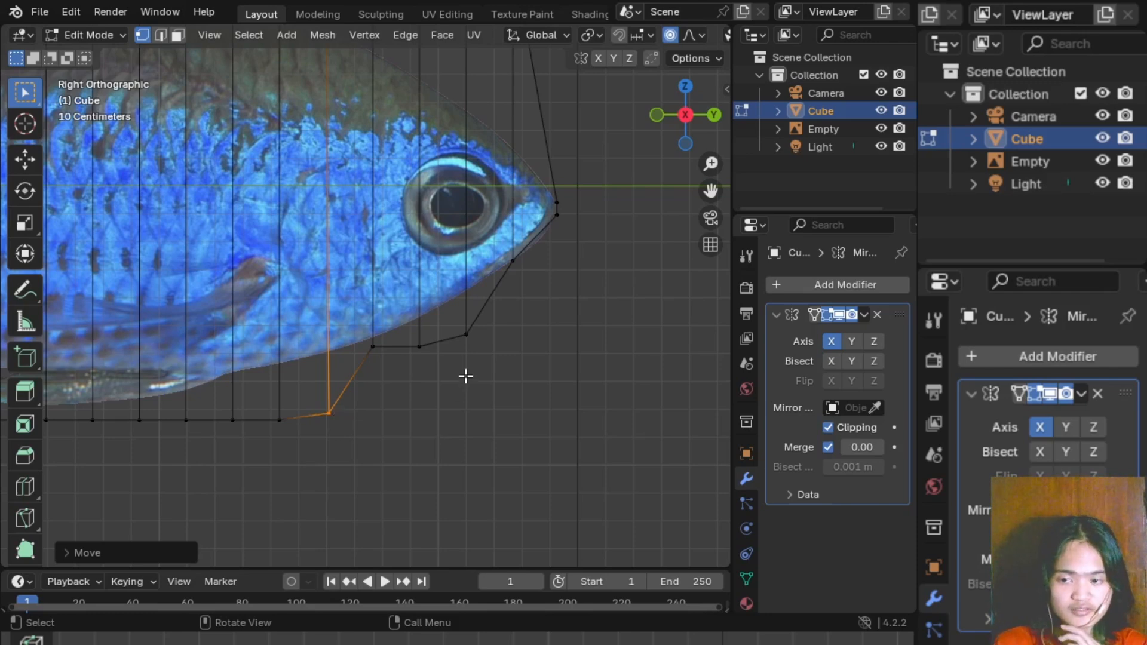
- Turn off proportional editing and try to move the same lower vertices on their own
shift+middle_drag(404, 439, 455, 439)
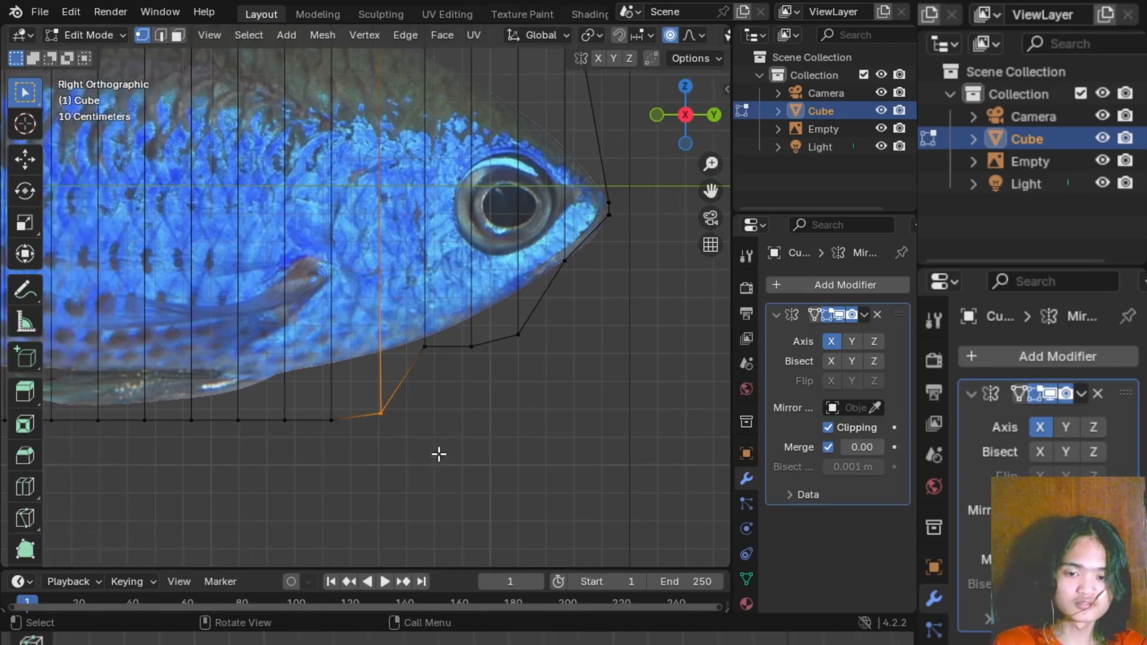
key(g)
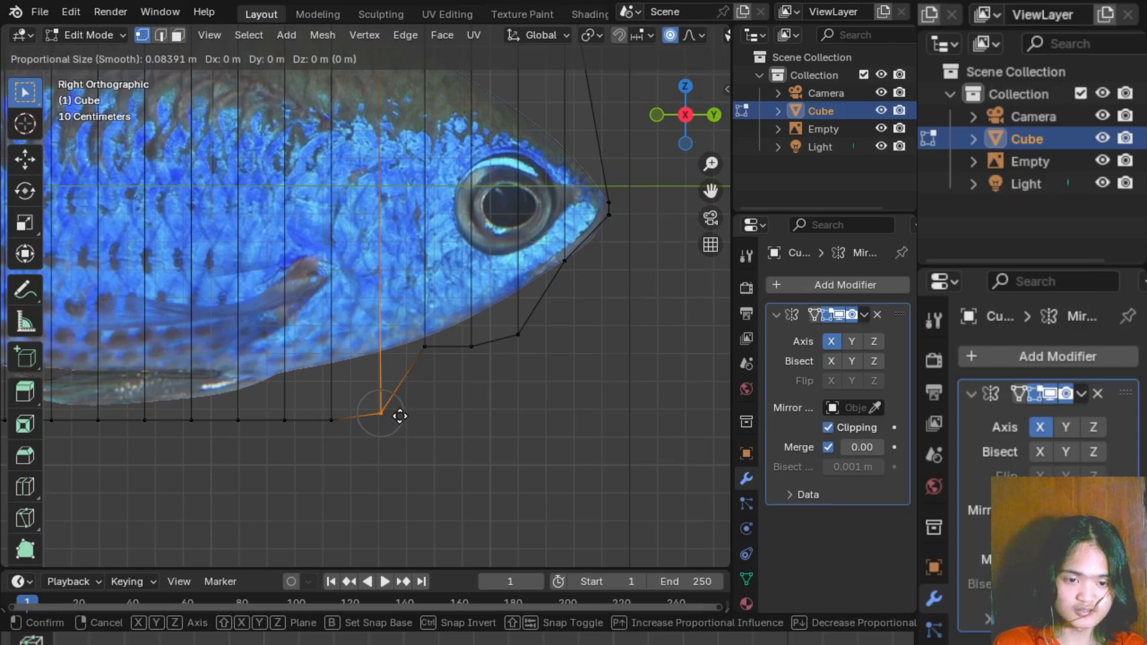
key(Escape)
click(670, 35)
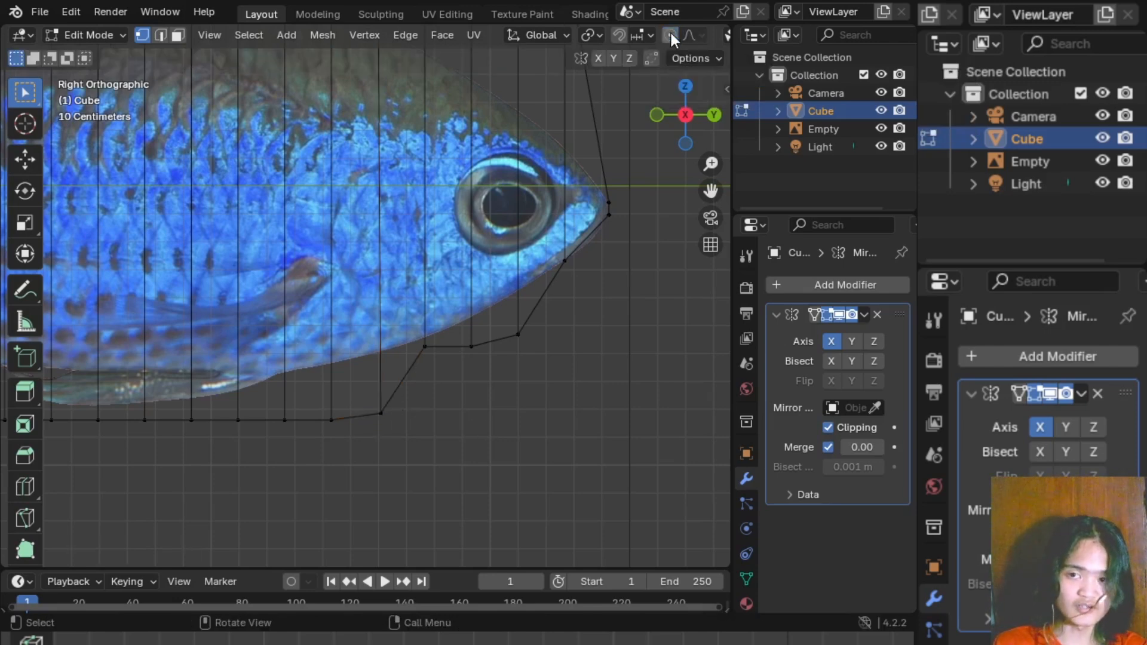
key(g)
click(425, 459)
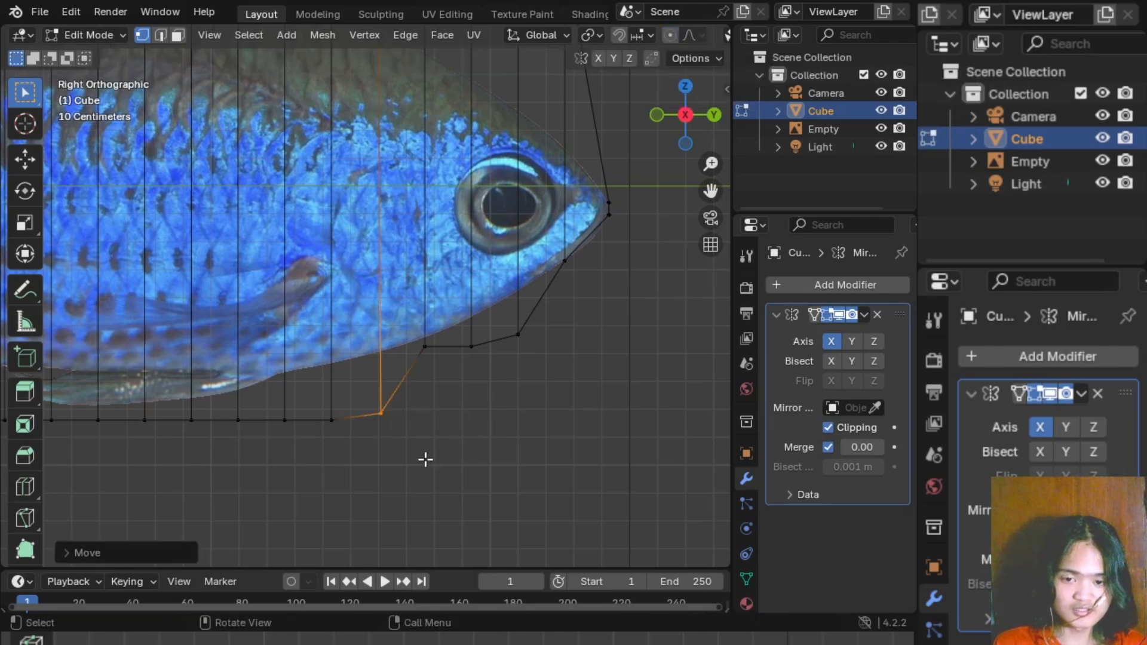
click(424, 460)
- Reselect the lower vertices of the column behind the raised ones and shift them forward toward the head
scroll(451, 384, down, 3)
mouse_move(452, 359)
shift+middle_down()
mouse_move(443, 410)
mouse_move(463, 362)
shift+middle_up()
scroll(462, 362, up, 3)
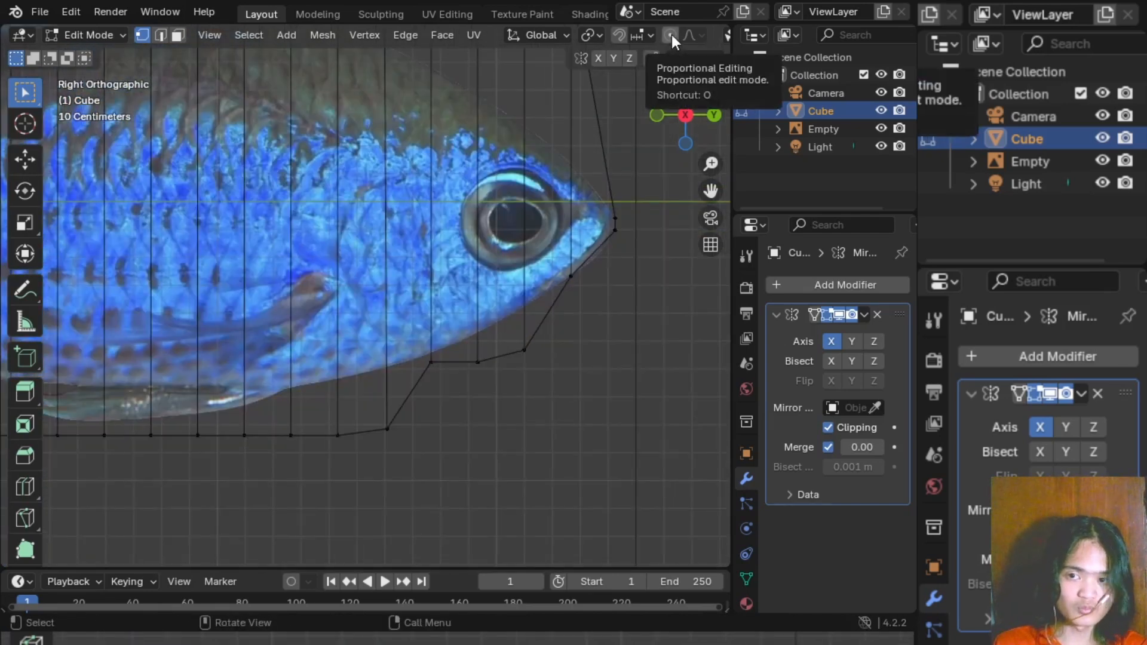
drag(381, 406, 425, 460)
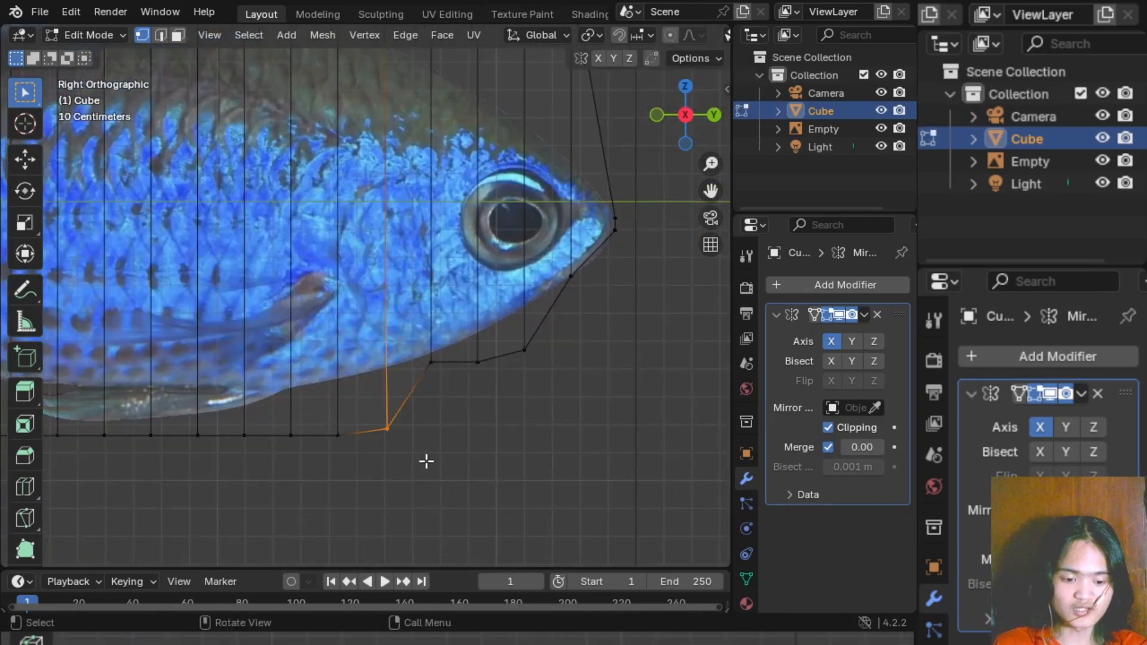
key(g)
click(448, 456)
- Try larger and smaller proportional influence radii, and raise the selected vertices toward the throat outline with a small radius
key(g)
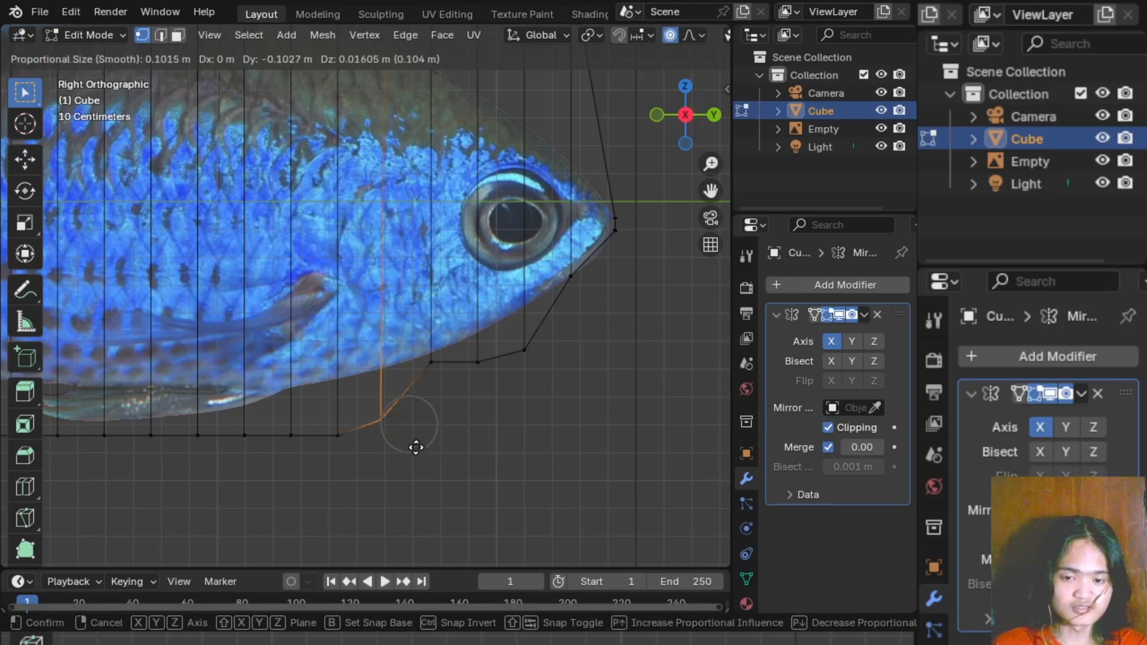
scroll(421, 453, down, 20)
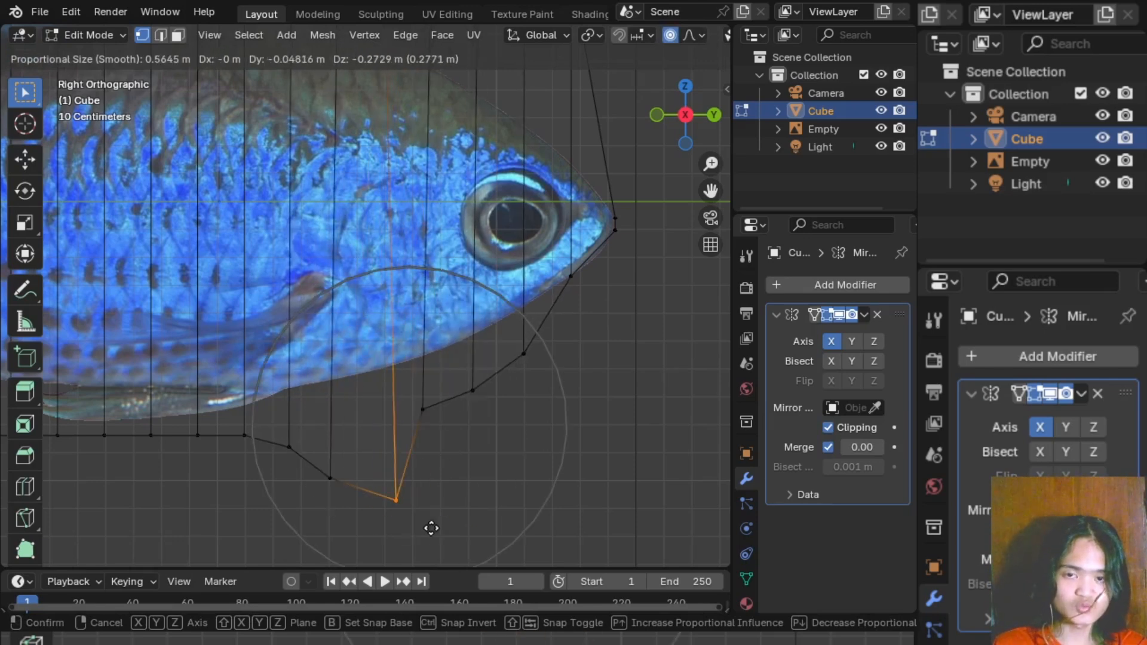
scroll(491, 494, up, 19)
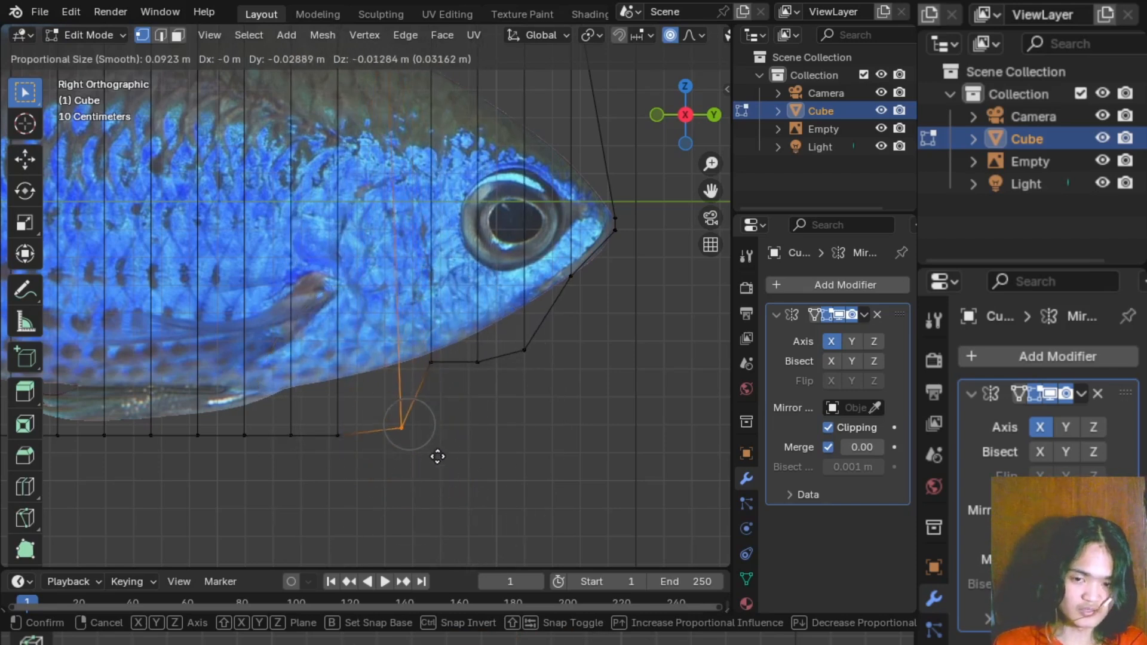
scroll(439, 454, down, 11)
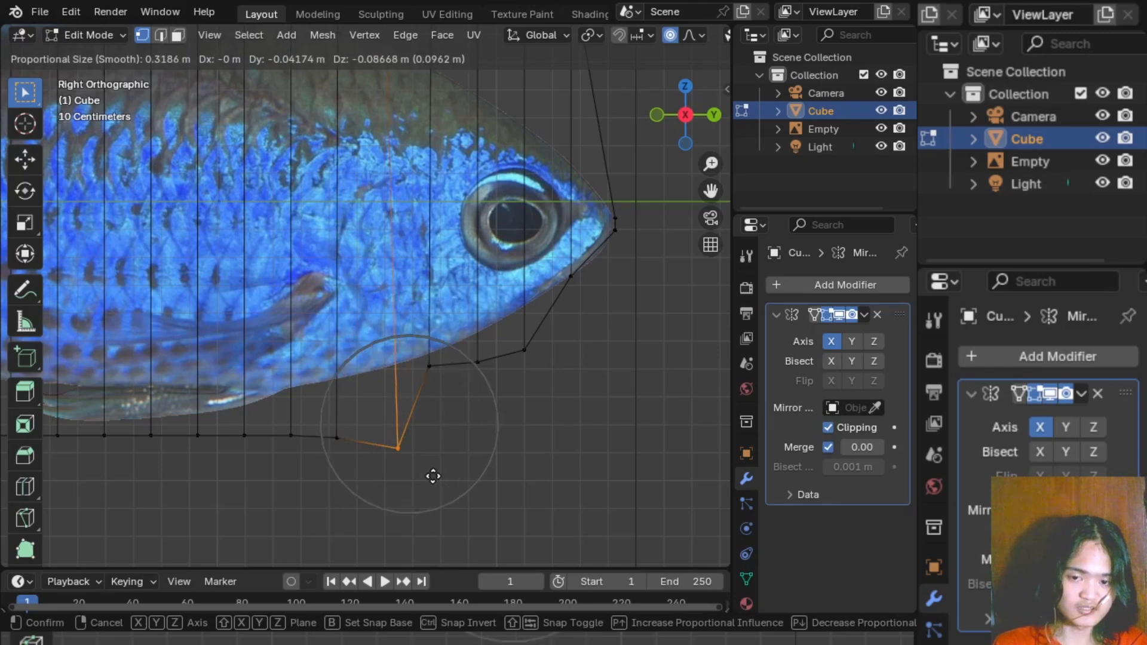
scroll(454, 460, up, 8)
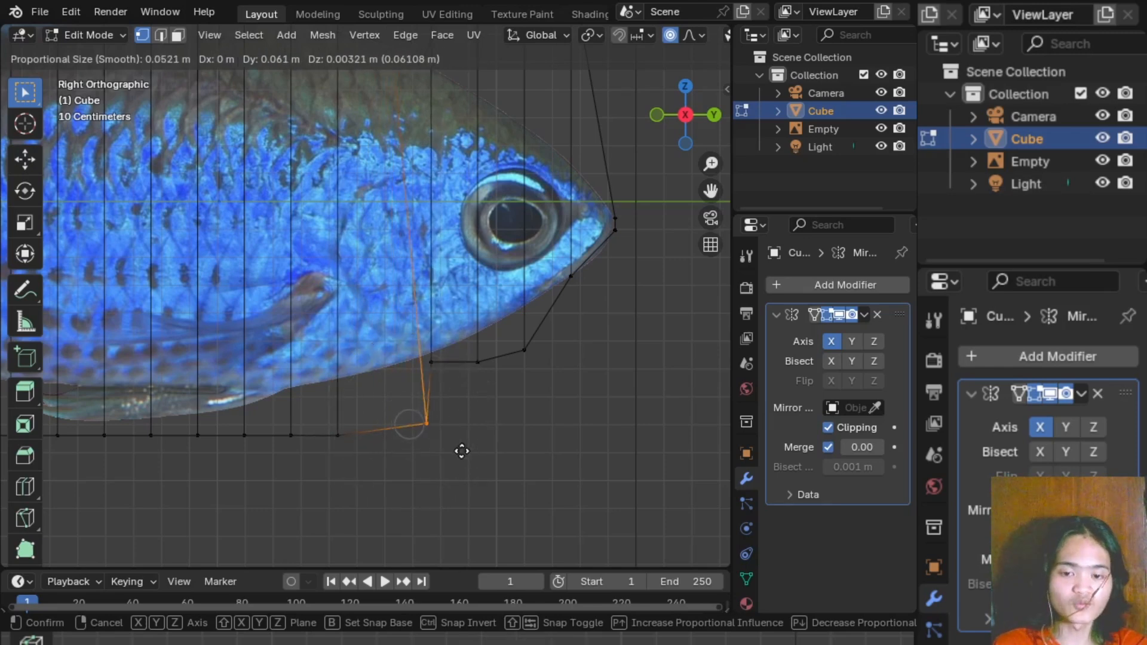
click(440, 427)
scroll(424, 423, up, 1)
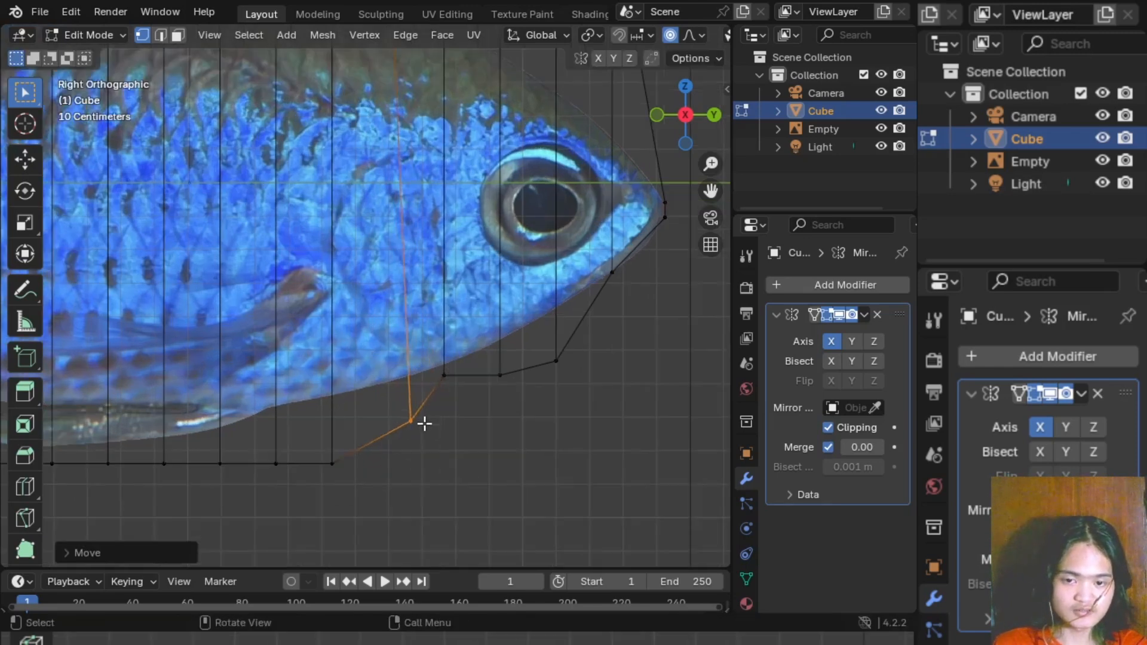
- Reposition the lower vertices of the two columns behind the eye into an even slope below the throat, and turn off proportional editing
key(g)
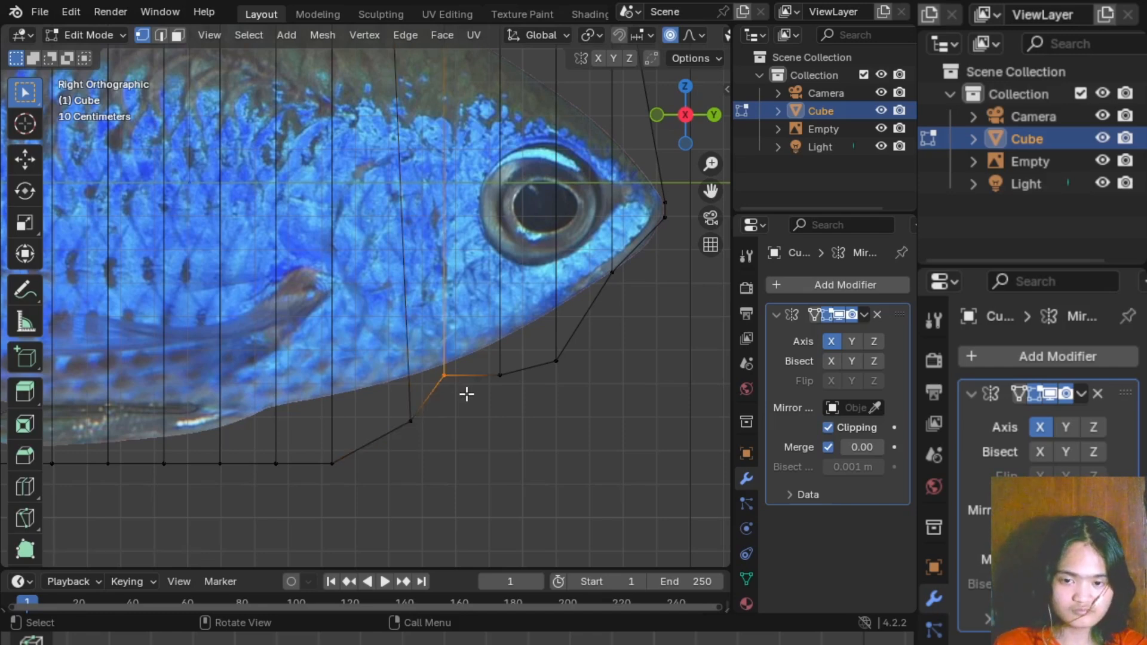
click(441, 444)
key(o)
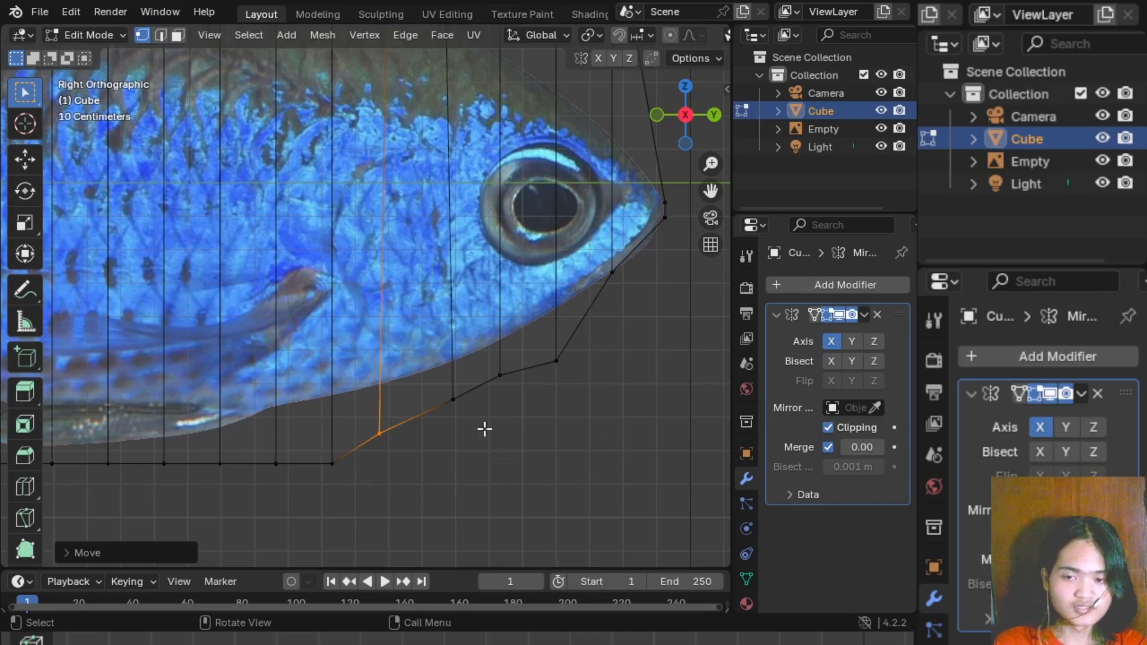
- Move the rear column's lower vertices slightly forward under the throat, without proportional editing
scroll(603, 325, down, 5)
scroll(545, 392, up, 4)
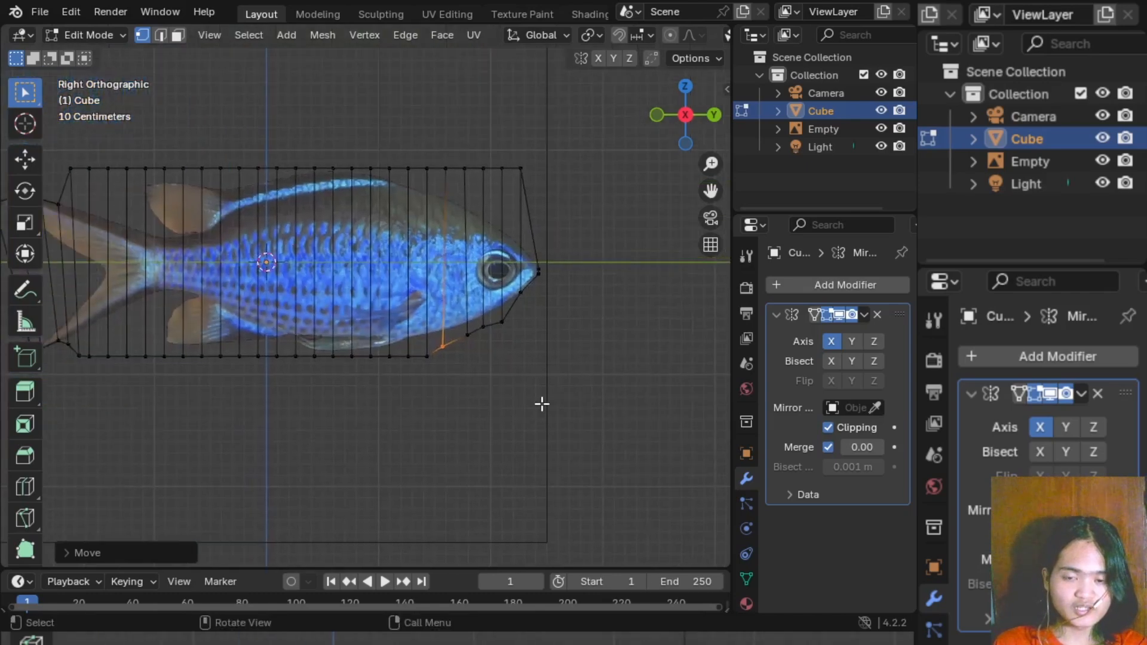
scroll(464, 410, up, 3)
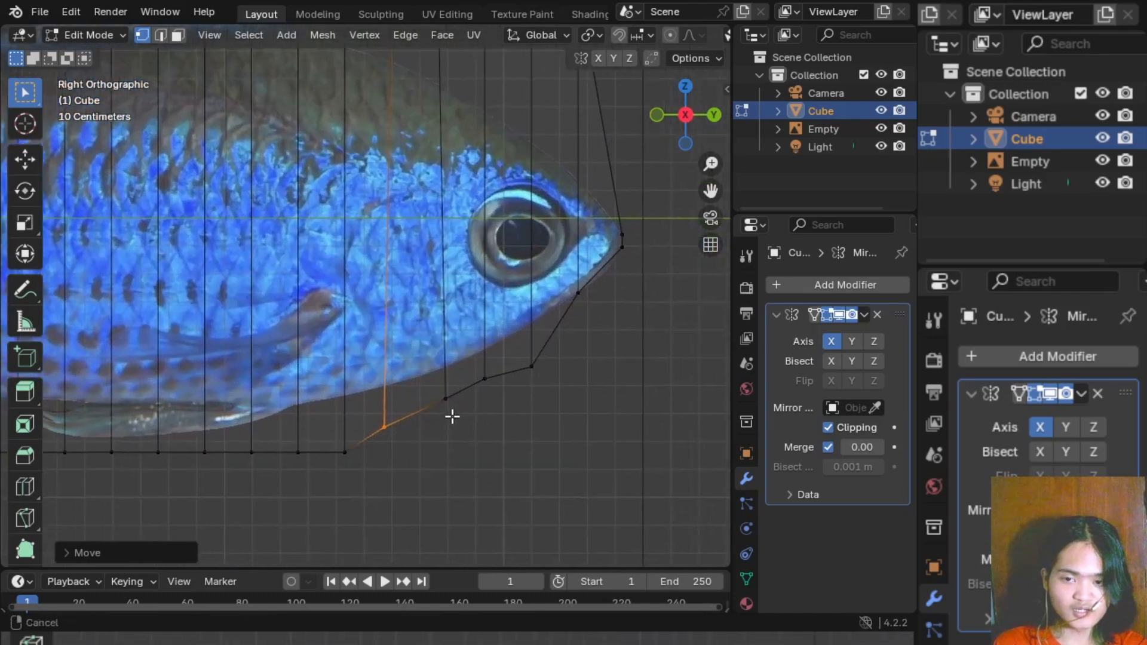
shift+middle_drag(489, 441, 517, 353)
scroll(412, 417, up, 3)
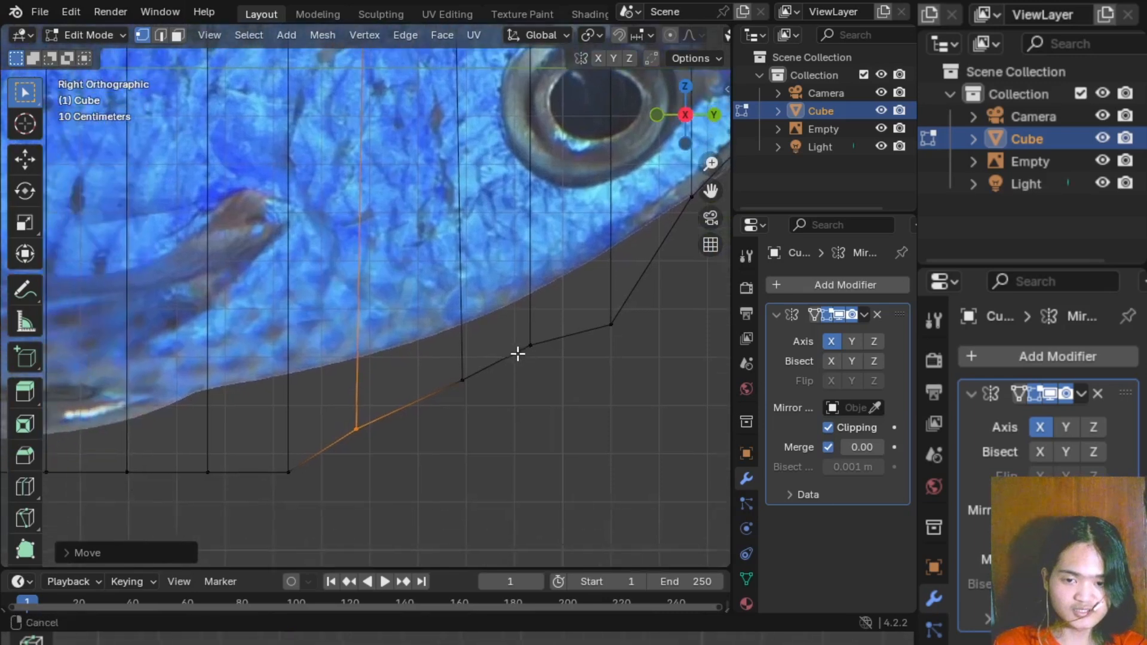
scroll(506, 362, down, 1)
key(g)
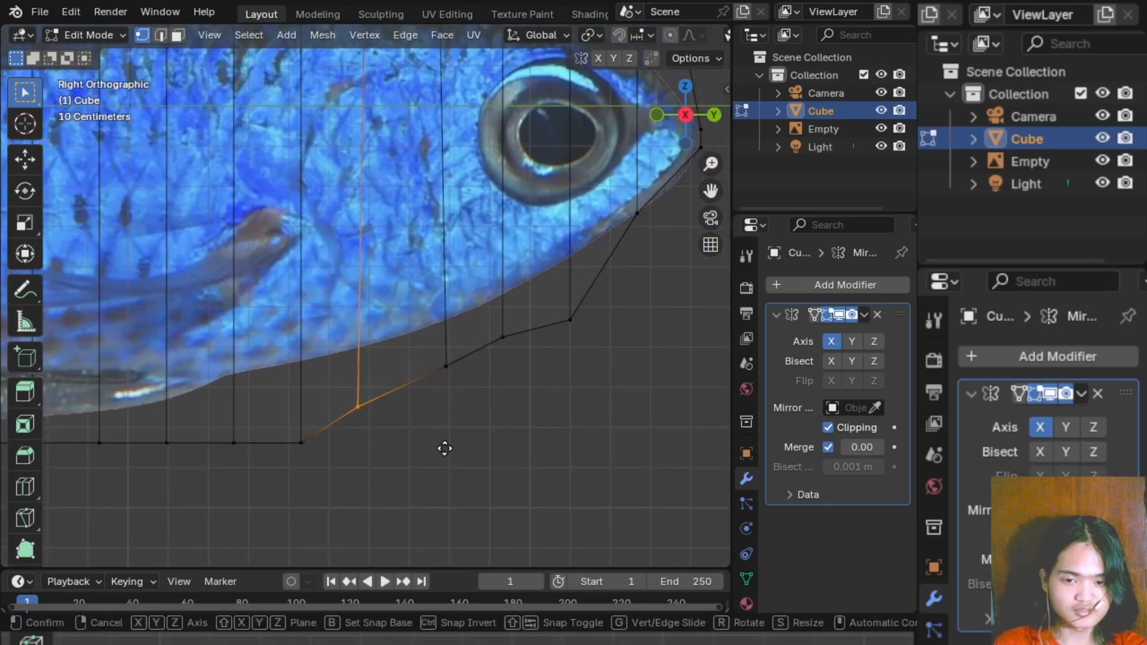
click(455, 451)
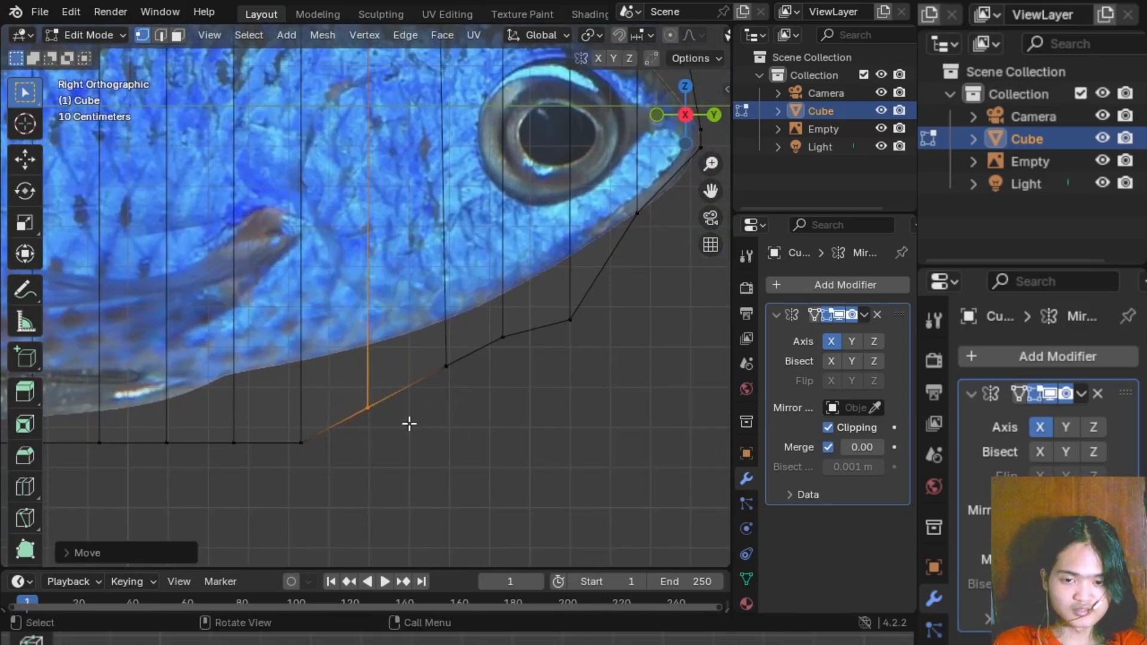
- Adjust the height of these lower vertices so they sit closer to the throat outline, in line with the column ahead
drag(355, 387, 394, 413)
key(g)
click(401, 404)
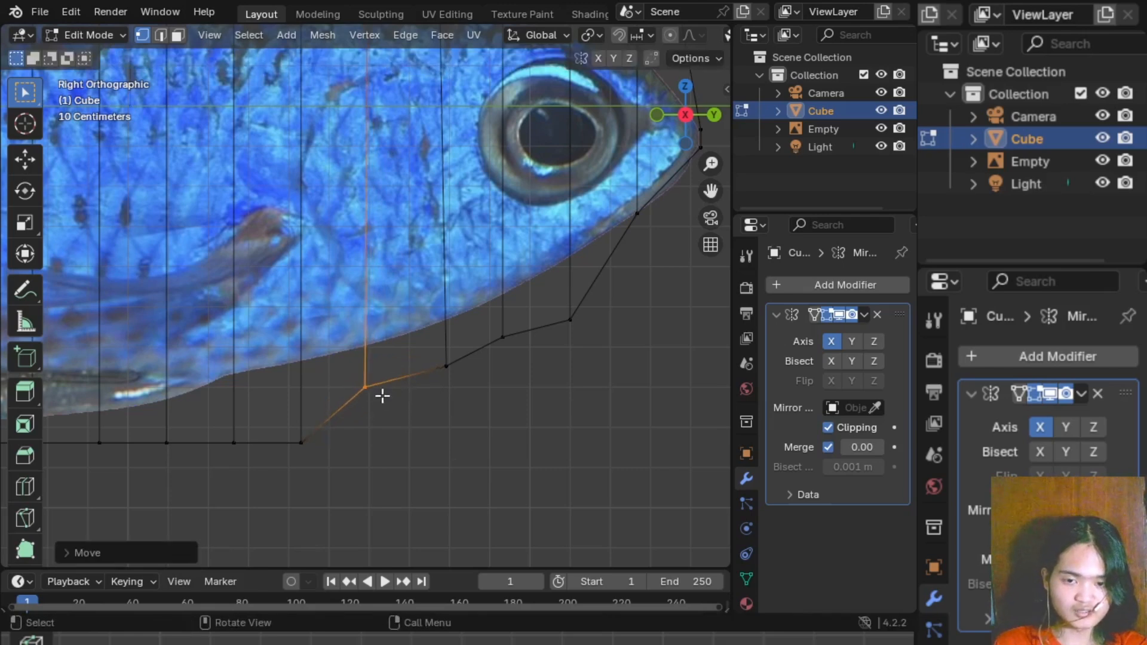
drag(358, 370, 392, 414)
key(g)
click(394, 430)
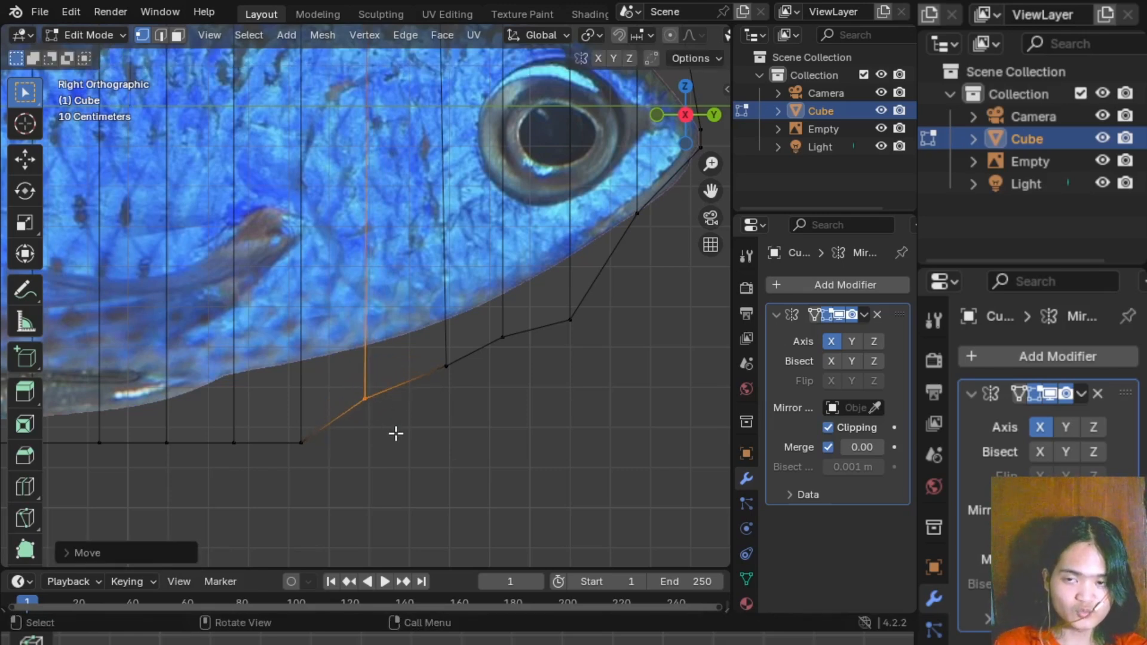
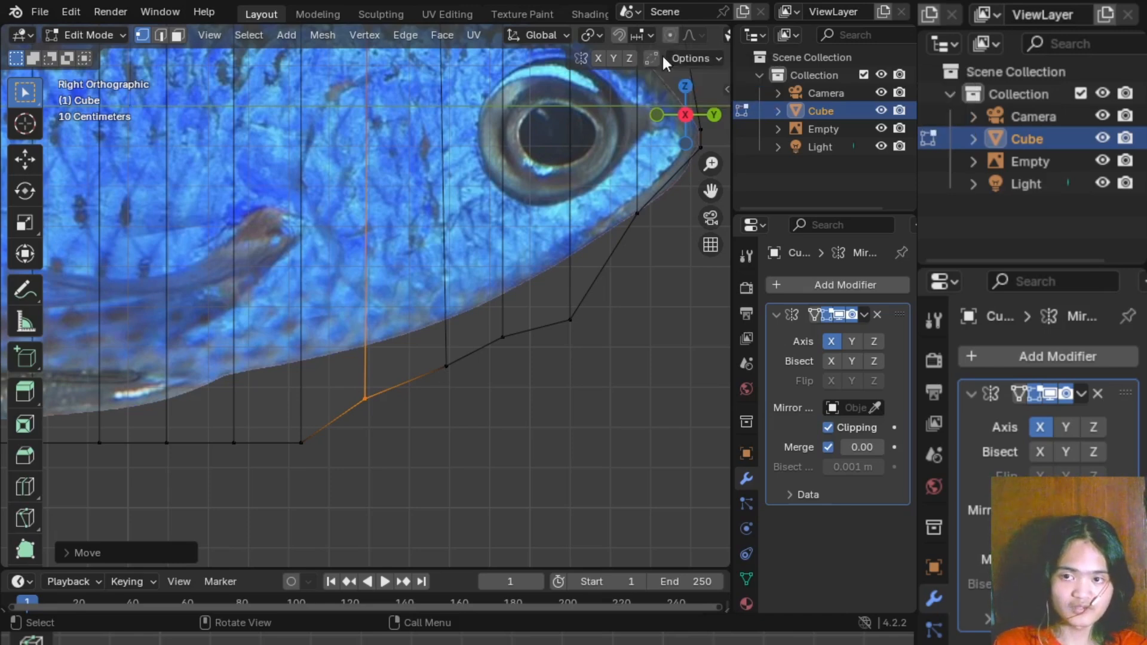
- Turn on proportional editing and try larger and smaller radii on the lower throat vertices, ending with a radius of about 0.018 m
click(695, 34)
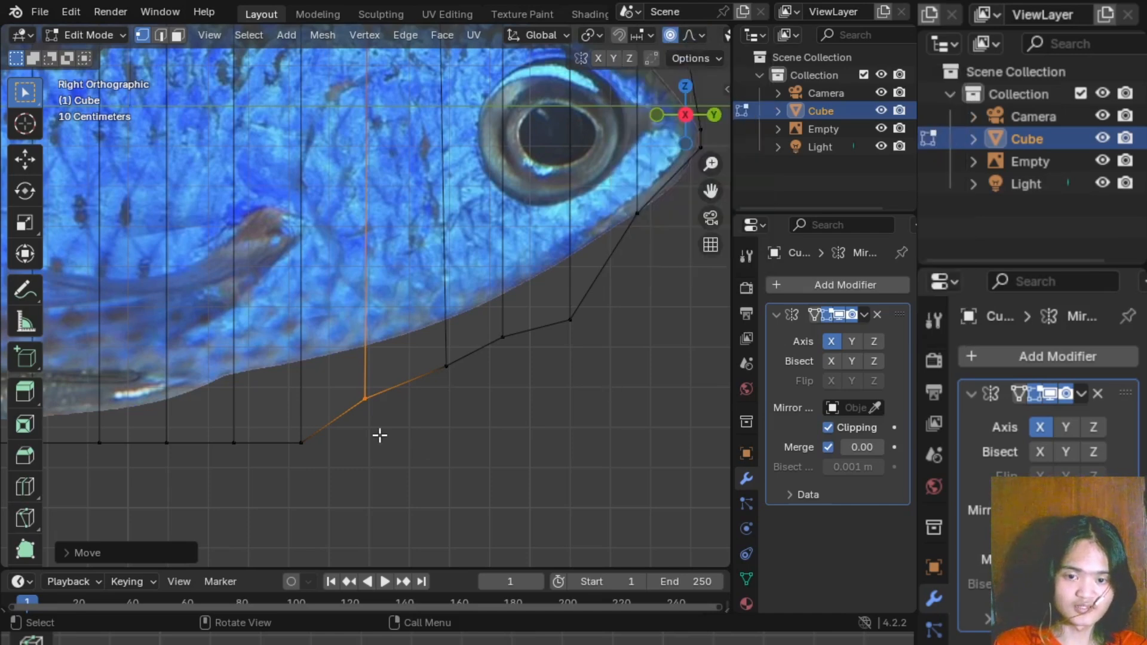
scroll(379, 436, down, 1)
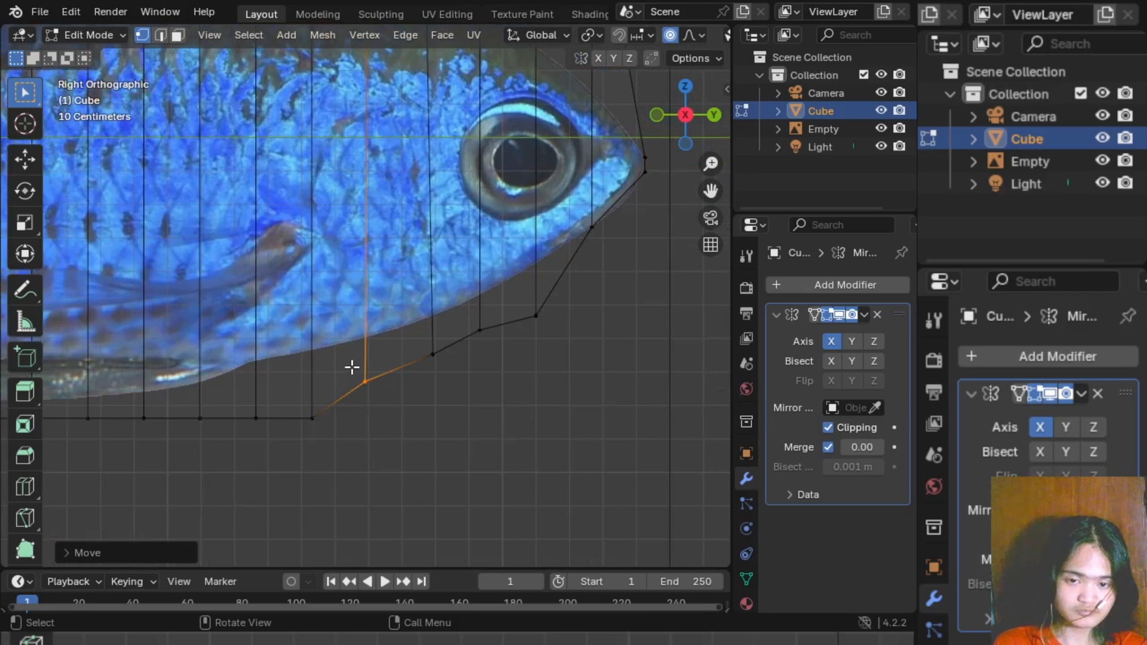
drag(352, 366, 388, 416)
key(g)
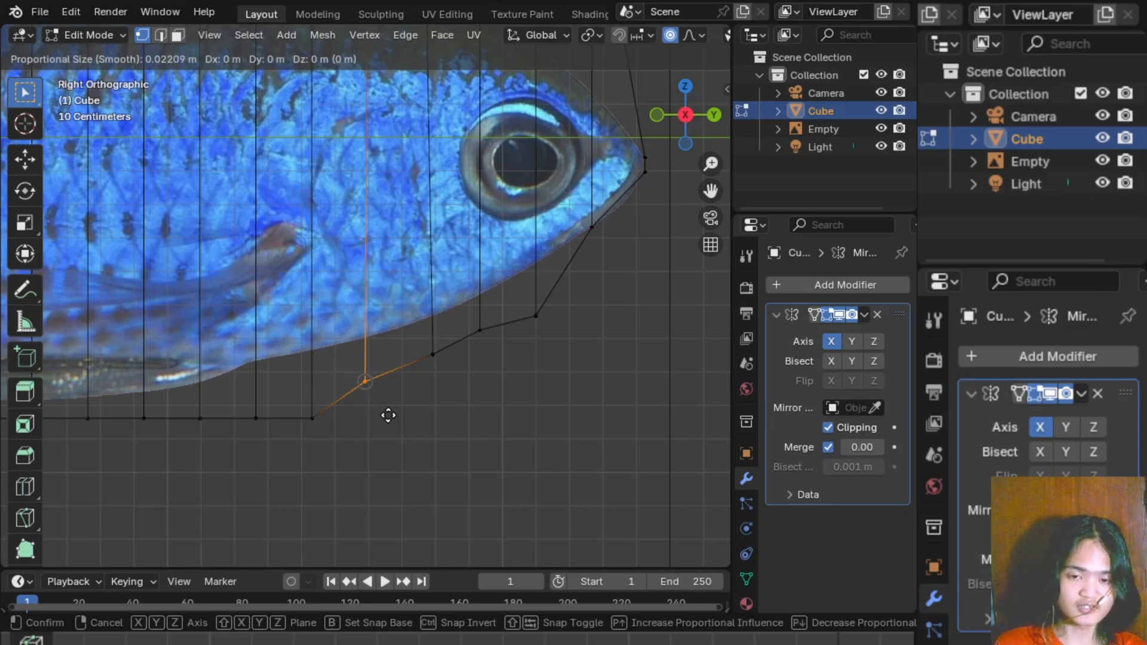
scroll(389, 416, down, 11)
scroll(390, 417, down, 14)
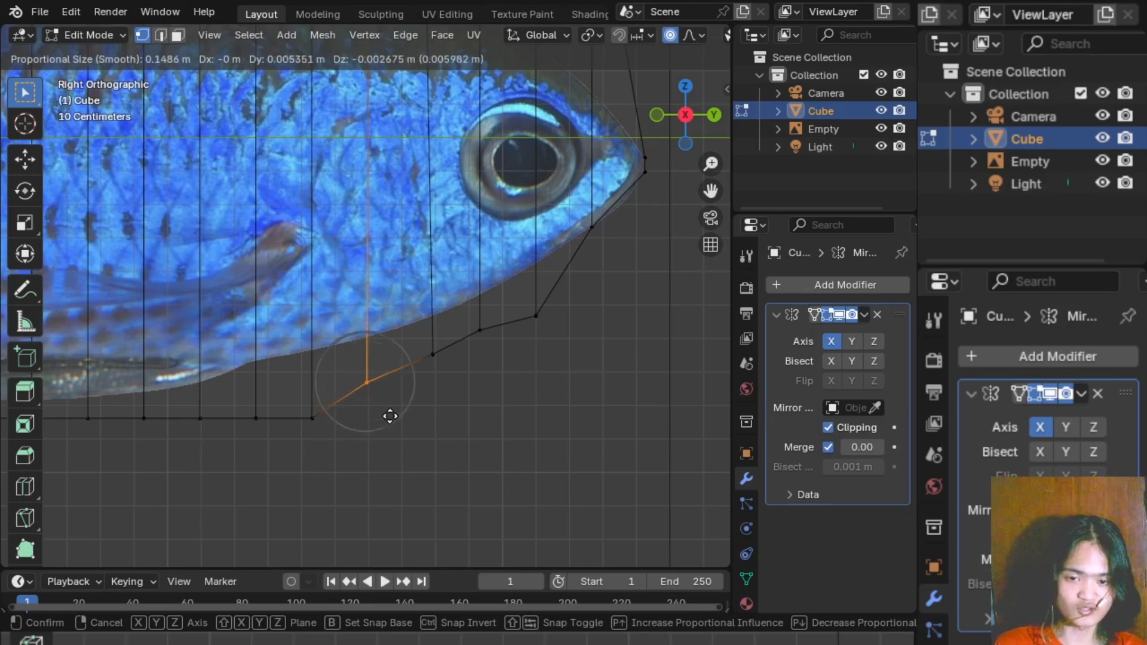
scroll(386, 417, down, 5)
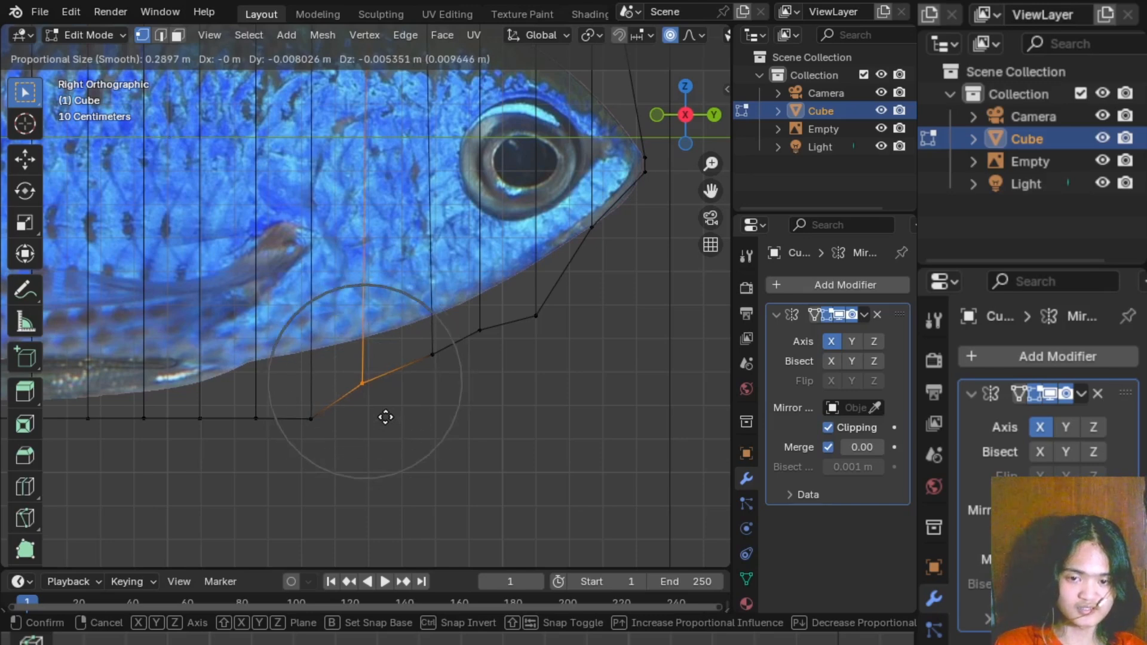
scroll(386, 417, up, 7)
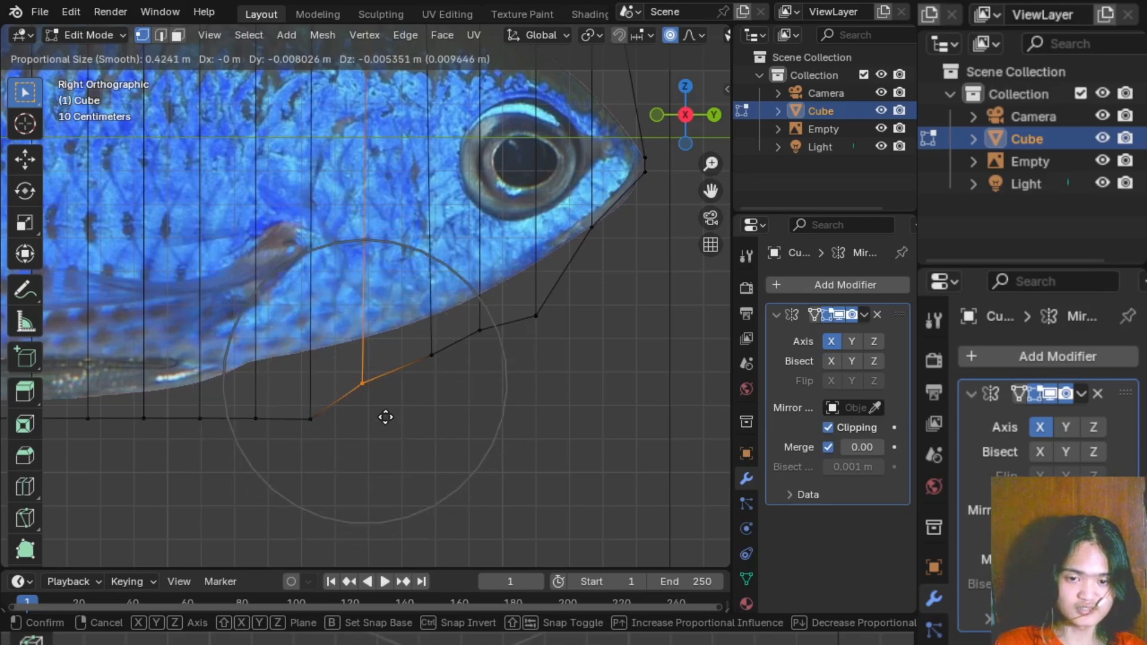
scroll(386, 417, up, 2)
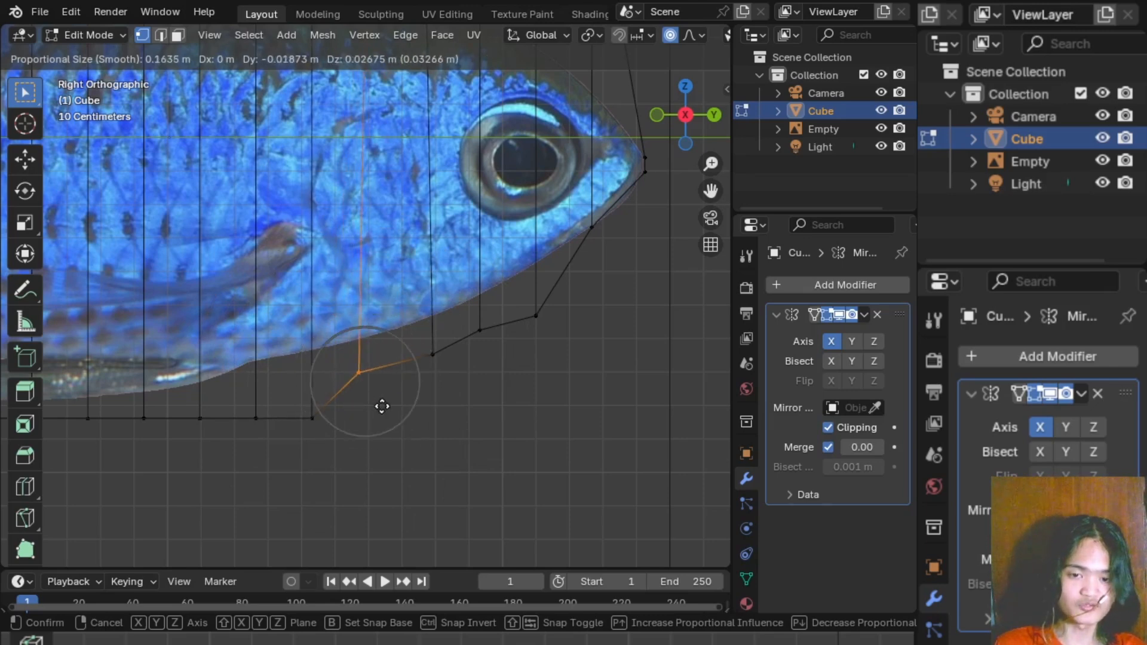
scroll(380, 405, down, 2)
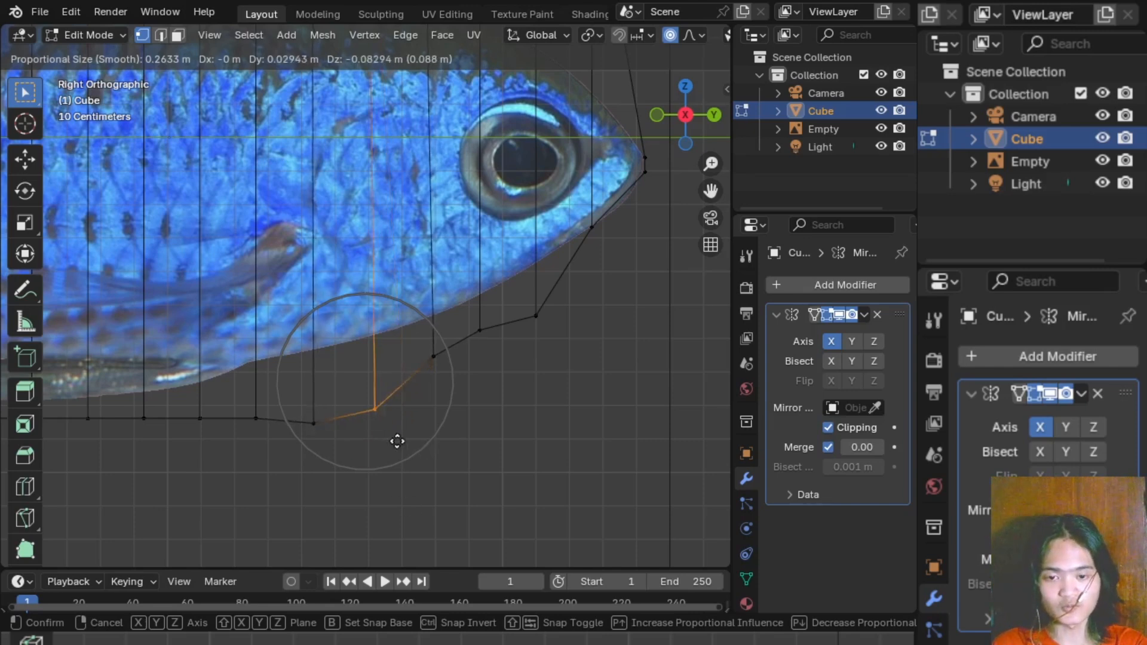
scroll(384, 435, up, 14)
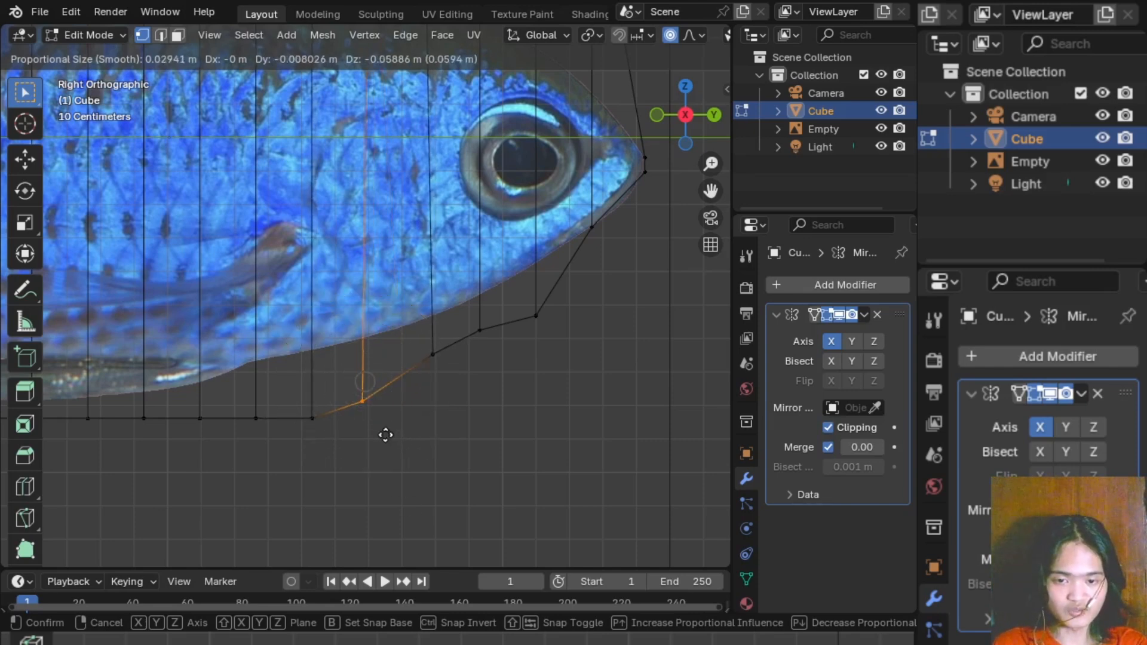
scroll(385, 434, up, 3)
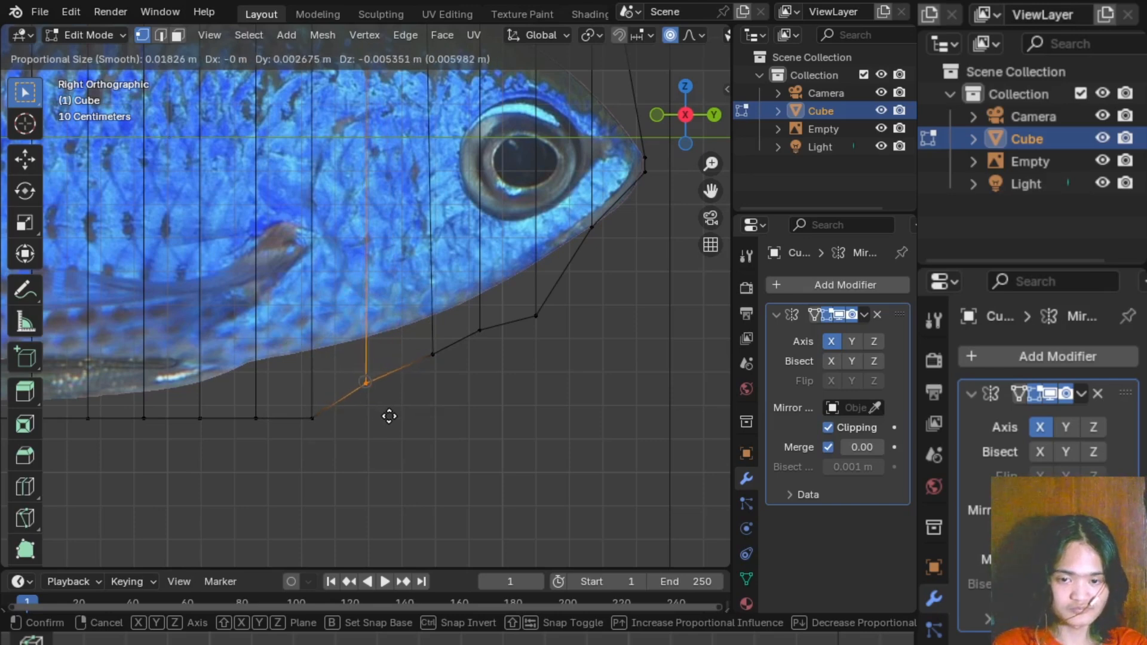
click(388, 415)
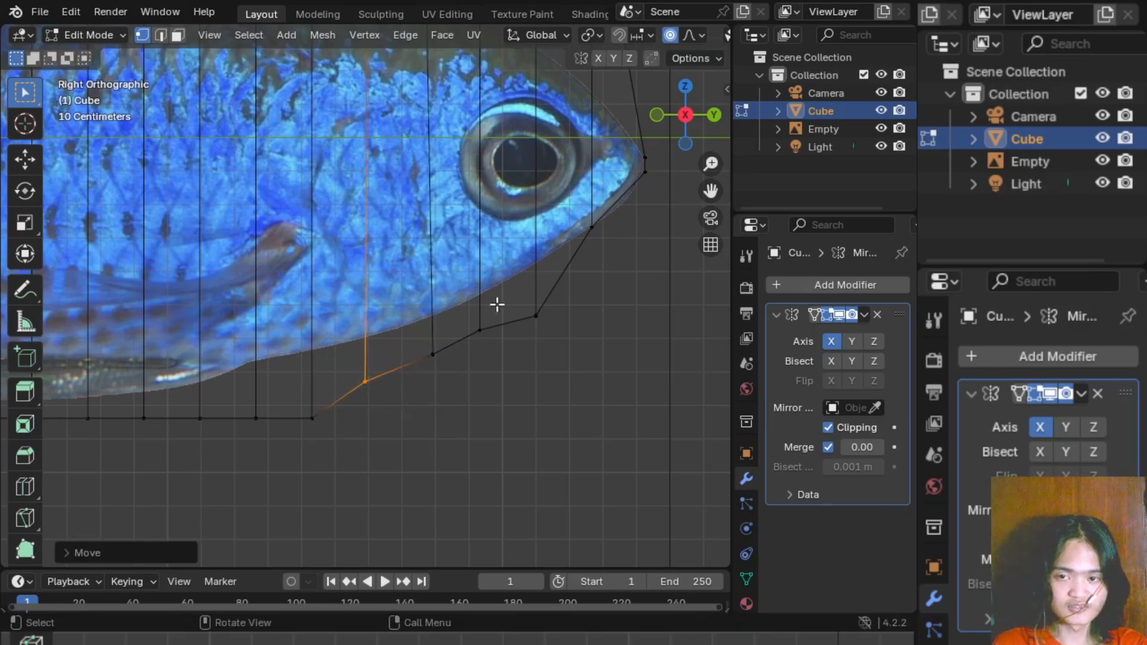
- Raise the lower vertices of two adjacent columns behind the eye onto the throat outline
scroll(426, 398, up, 2)
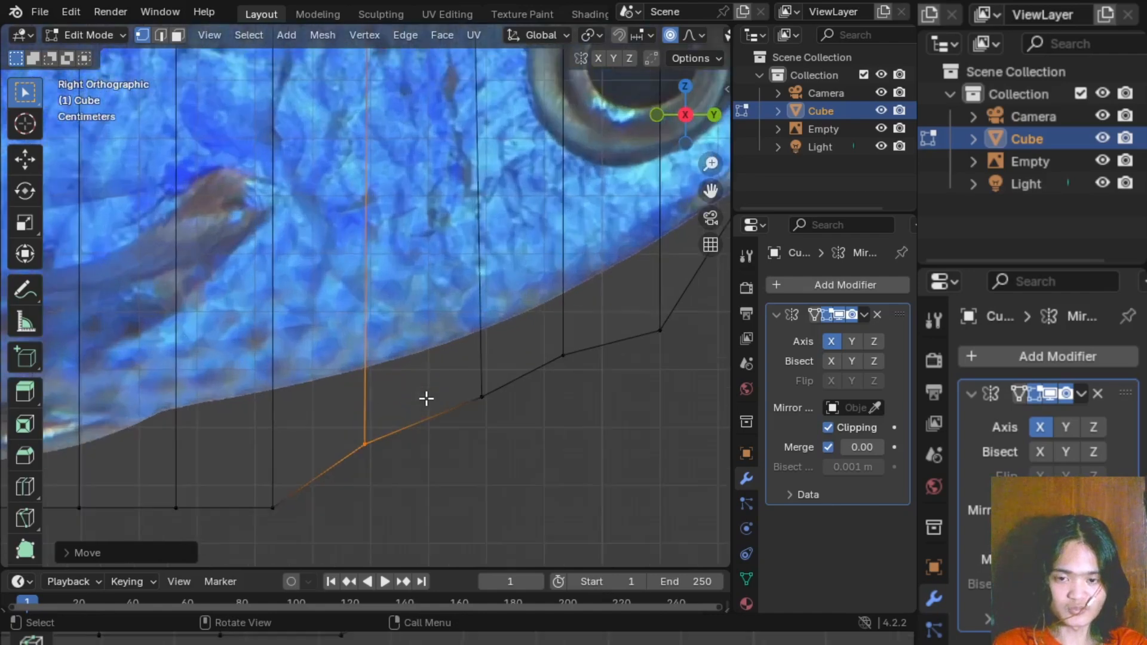
scroll(427, 398, down, 4)
shift+middle_drag(369, 374, 478, 374)
click(700, 123)
shift+middle_drag(561, 225, 415, 192)
shift+middle_drag(480, 294, 372, 275)
scroll(384, 328, up, 4)
drag(285, 391, 348, 439)
key(g)
click(353, 376)
drag(379, 368, 432, 407)
key(g)
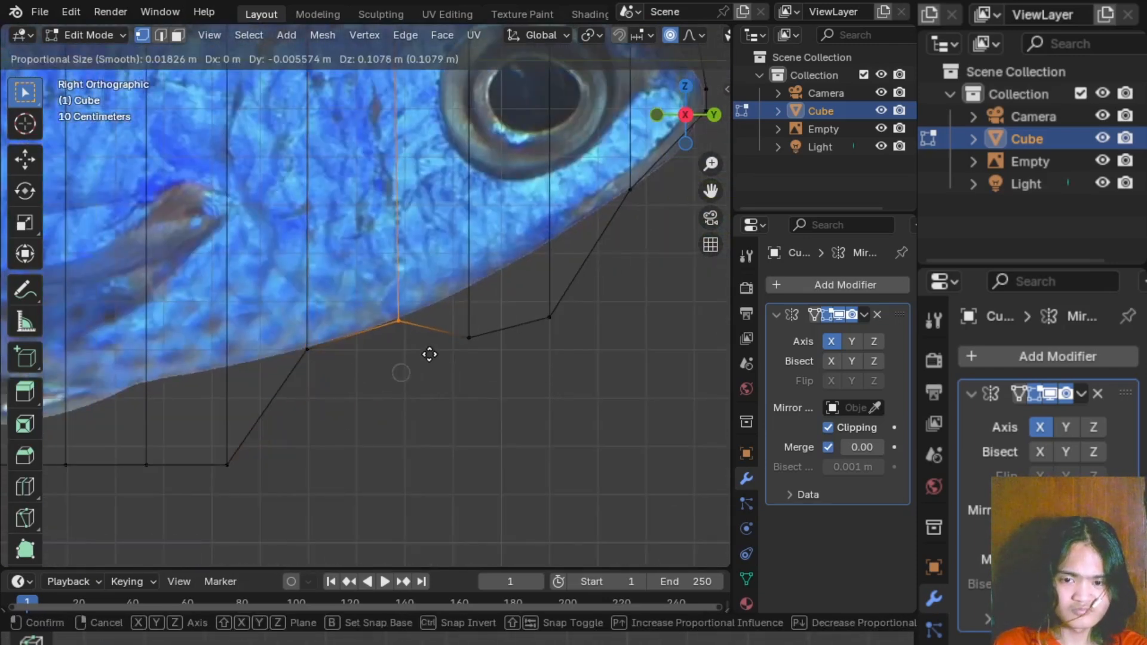
click(430, 354)
- Raise the lower vertices of the two columns under the eye vertically onto the jaw outline
scroll(426, 334, down, 5)
drag(394, 296, 428, 335)
key(g)
key(z)
click(432, 316)
drag(426, 289, 460, 337)
key(g)
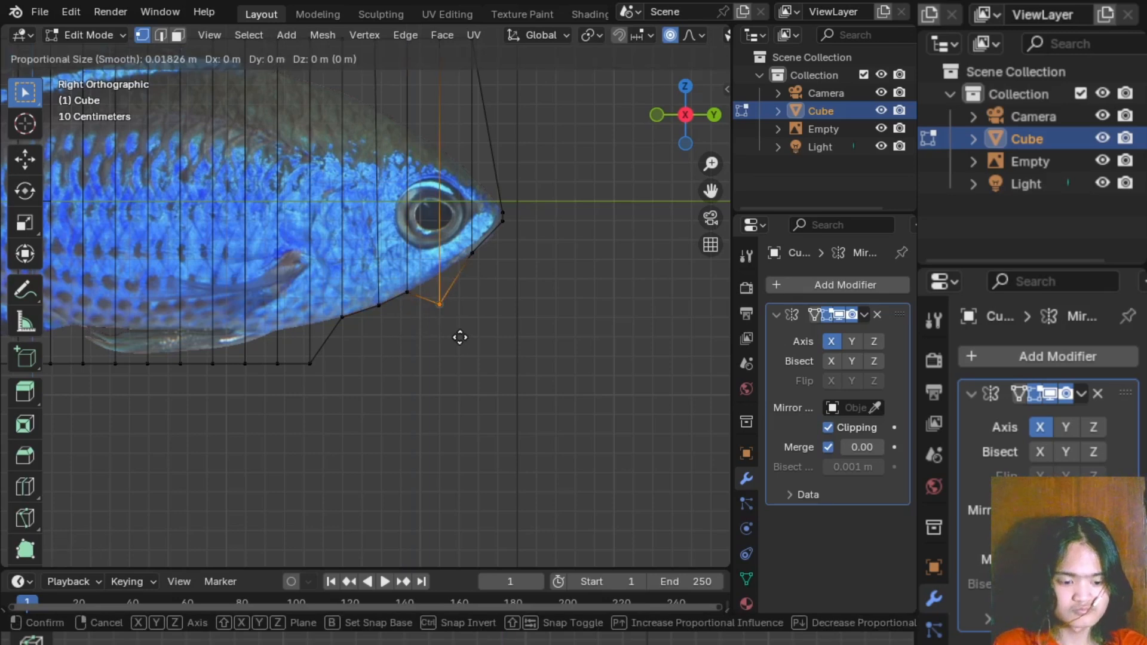
key(z)
click(459, 306)
- Raise the lower vertices of the next two columns, near the pectoral fin base, vertically onto the throat outline
shift+middle_drag(353, 364, 506, 388)
drag(449, 372, 483, 422)
key(g)
key(z)
click(489, 382)
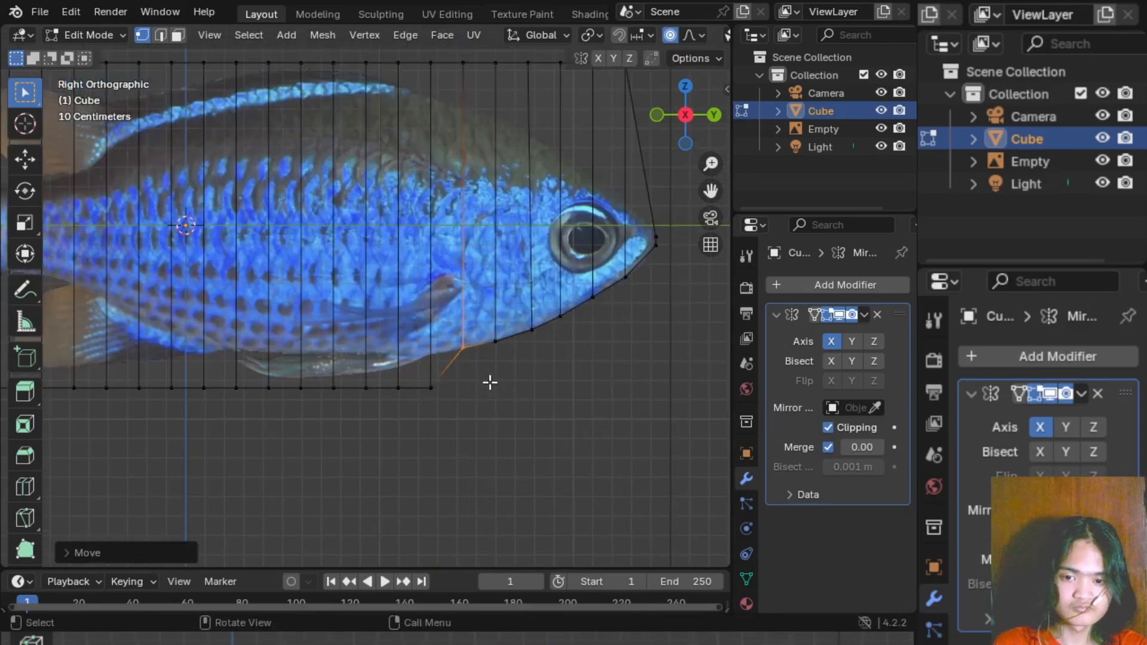
drag(419, 373, 451, 422)
key(g)
key(z)
click(451, 388)
- Raise the next column's lower vertices to the belly line at the front of the pelvic fin, and select those of the column behind
drag(398, 380, 417, 417)
key(g)
key(z)
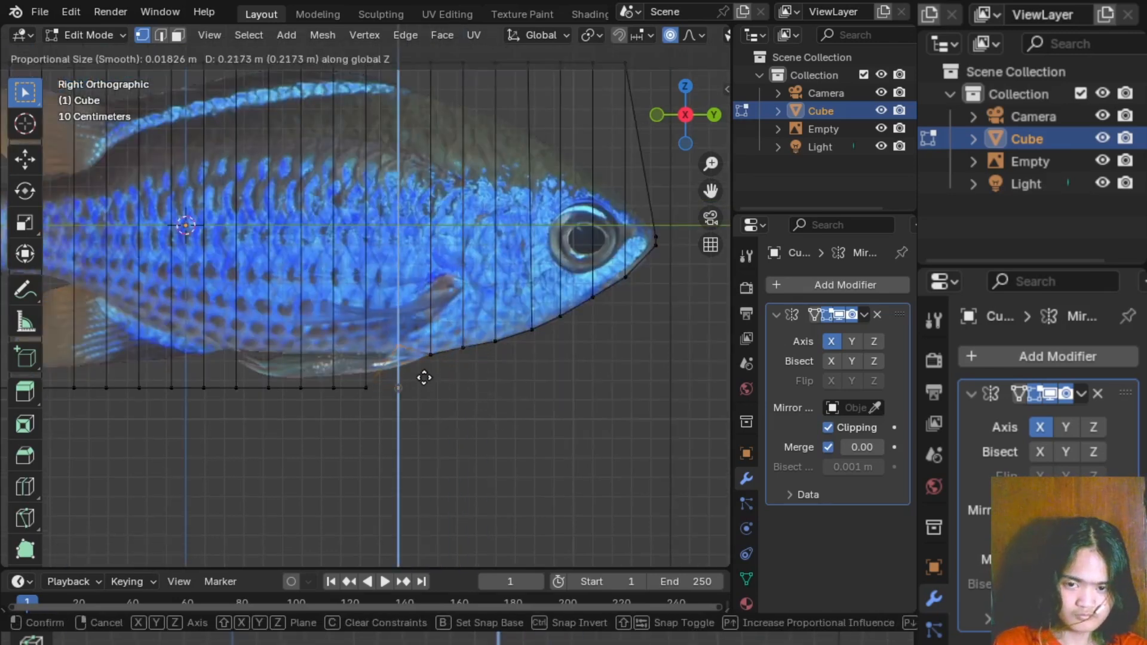
click(424, 377)
drag(353, 373, 399, 419)
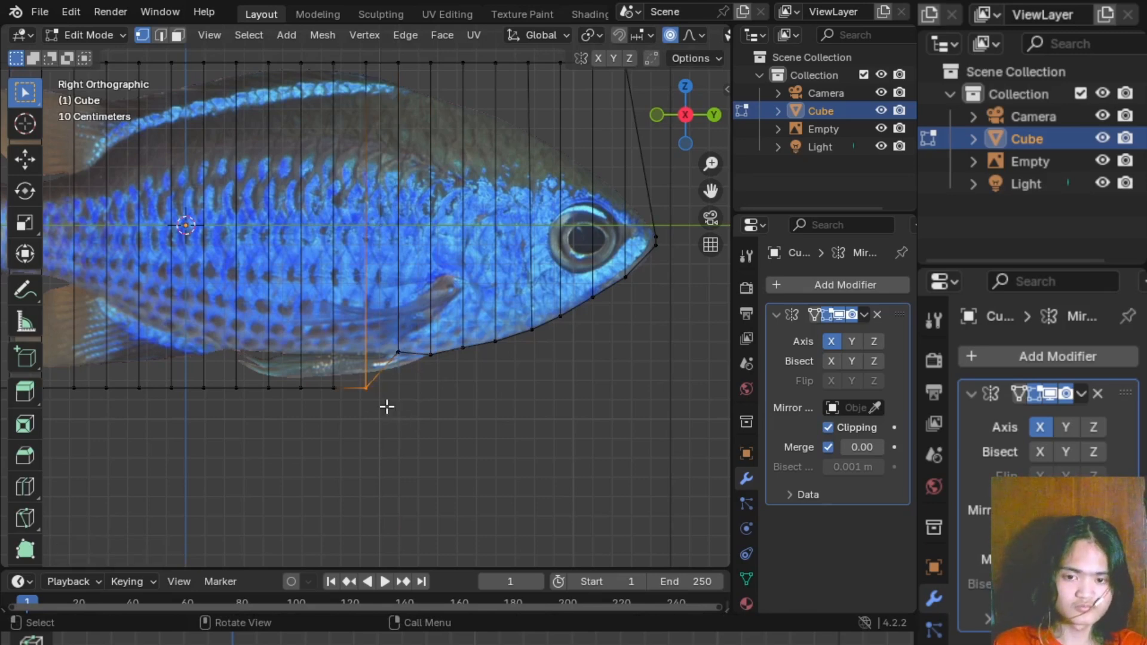
key(g)
click(384, 406)
key(ctrl+z)
key(g)
key(z)
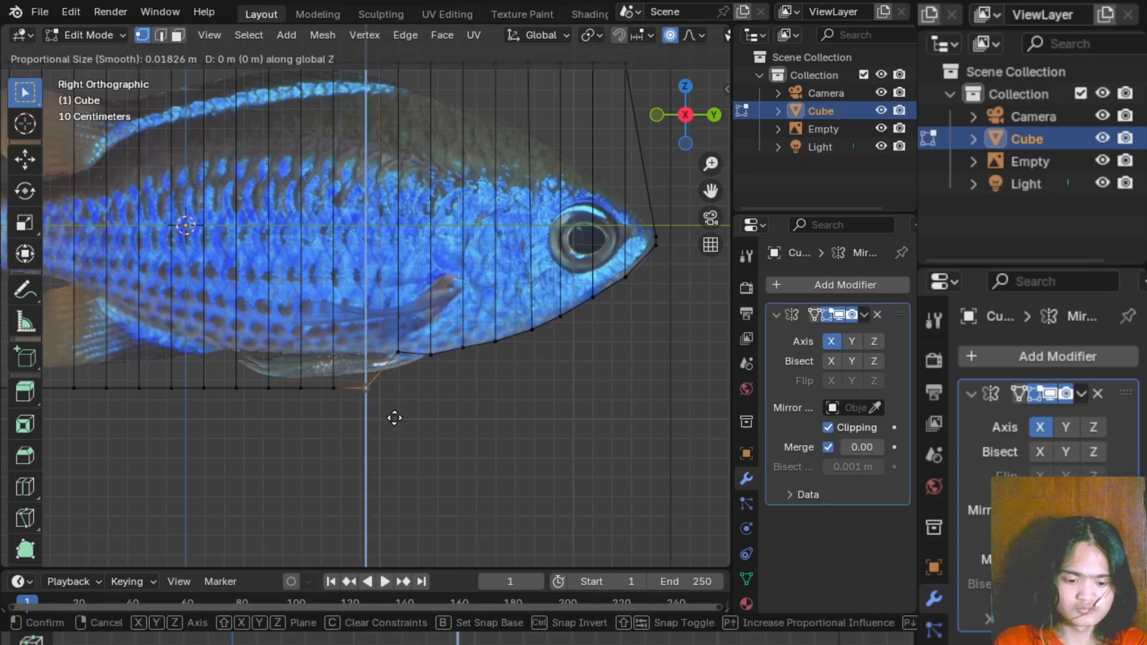
key(g)
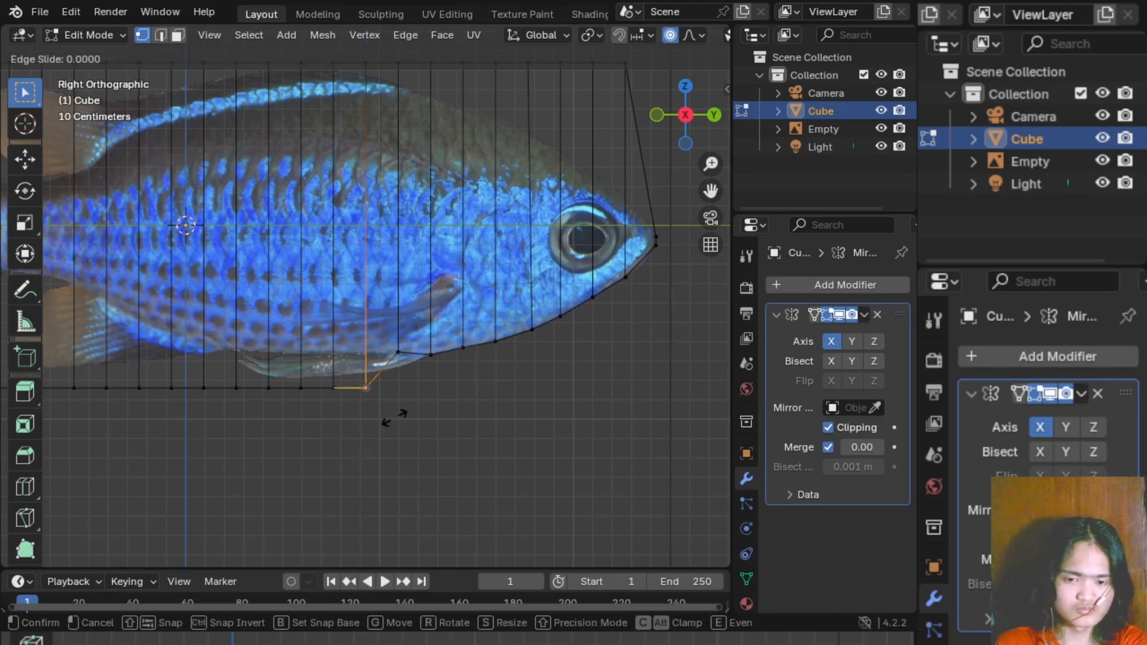
right_click(393, 401)
- Raise the selected lower vertices and those of the two columns behind vertically to the belly line above the pelvic fin
key(g)
key(z)
click(392, 383)
click(387, 402)
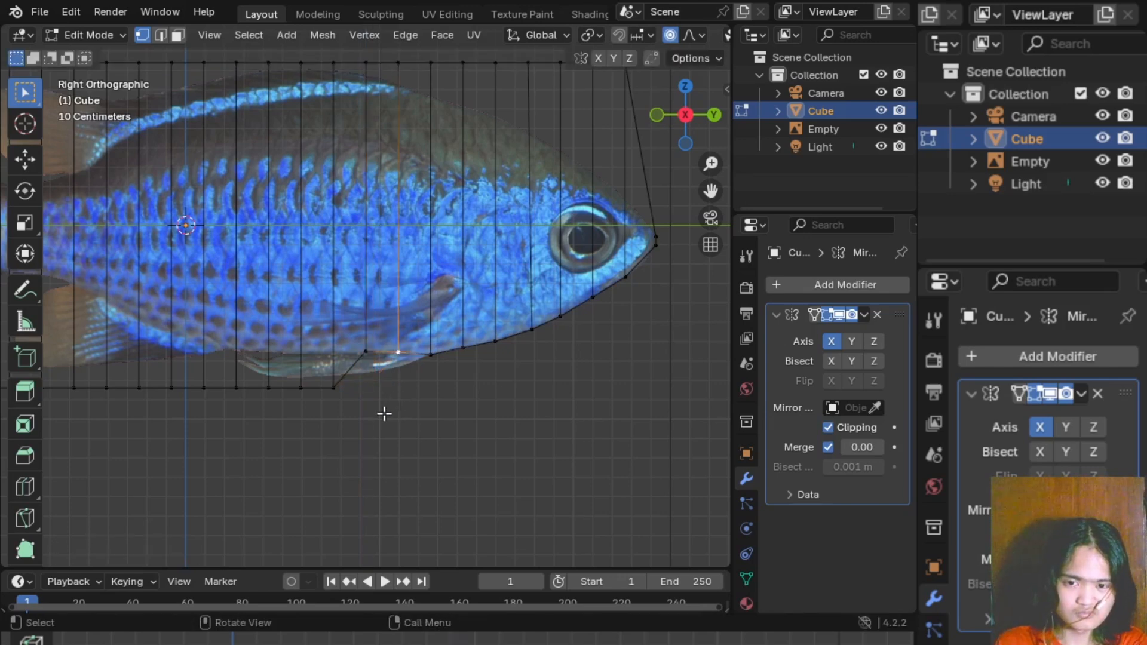
drag(320, 373, 361, 410)
key(g)
key(z)
click(354, 371)
drag(298, 376, 330, 423)
key(g)
key(z)
click(334, 384)
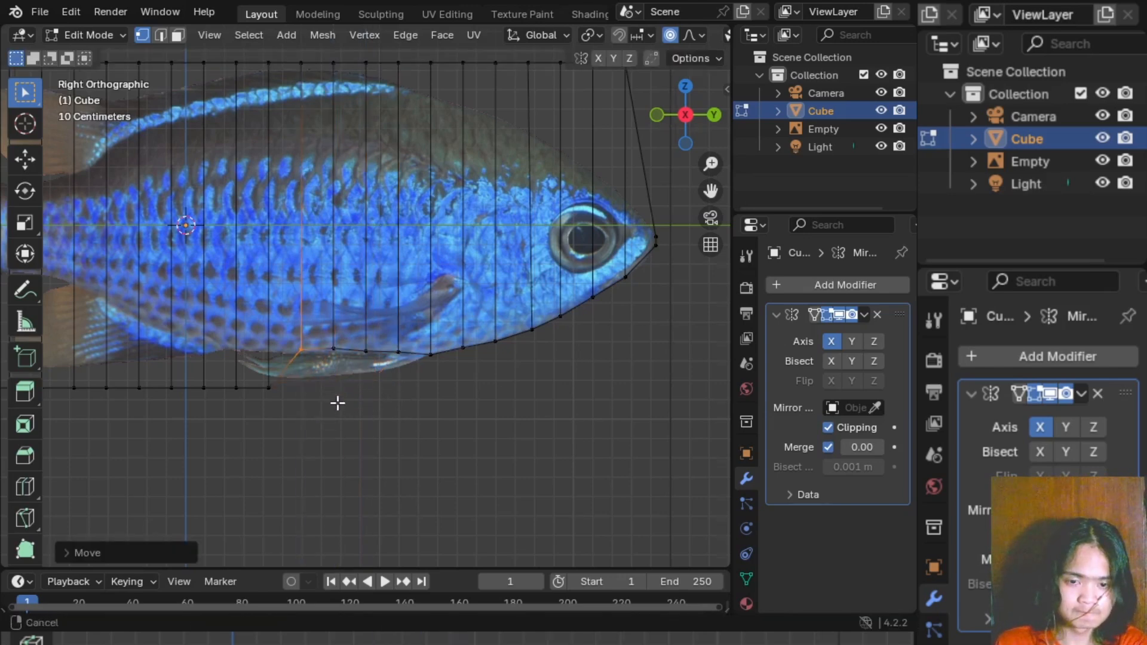
- Raise the lower vertices of the next three columns toward the tail vertically to the belly outline between pelvic and anal fins
shift+middle_drag(338, 402, 466, 414)
drag(387, 388, 420, 436)
key(g)
key(z)
click(407, 397)
drag(355, 389, 404, 428)
key(g)
key(z)
click(405, 425)
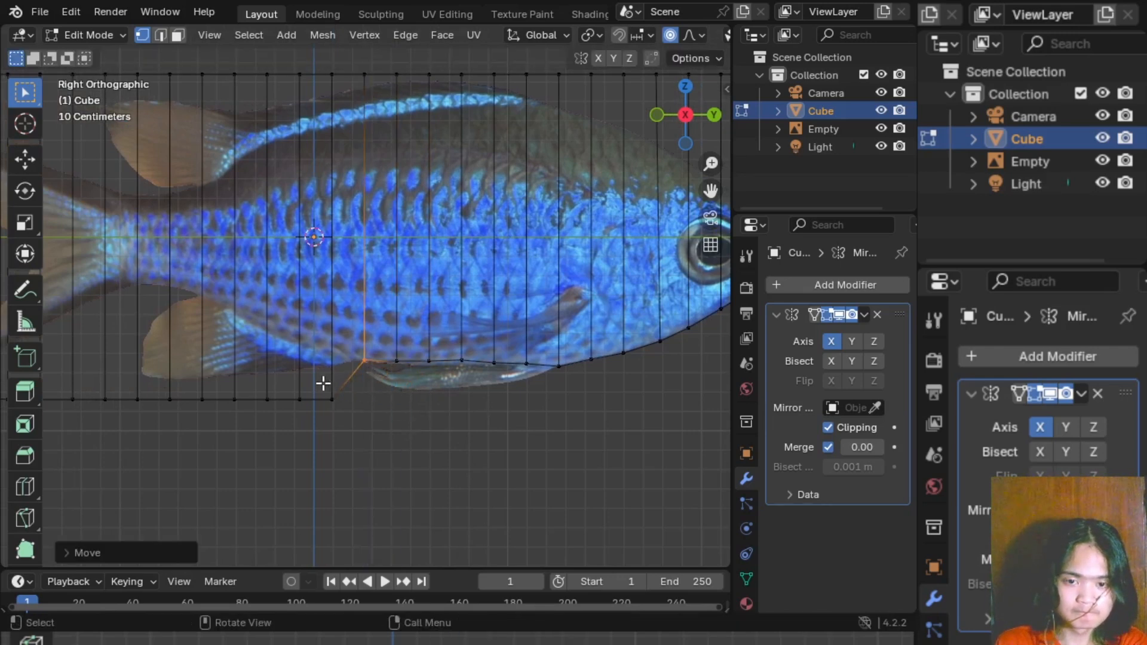
drag(322, 381, 359, 427)
key(g)
key(z)
click(353, 383)
- Raise the lower vertices of the following three columns vertically along the front base of the anal fin
drag(290, 381, 317, 418)
key(g)
key(z)
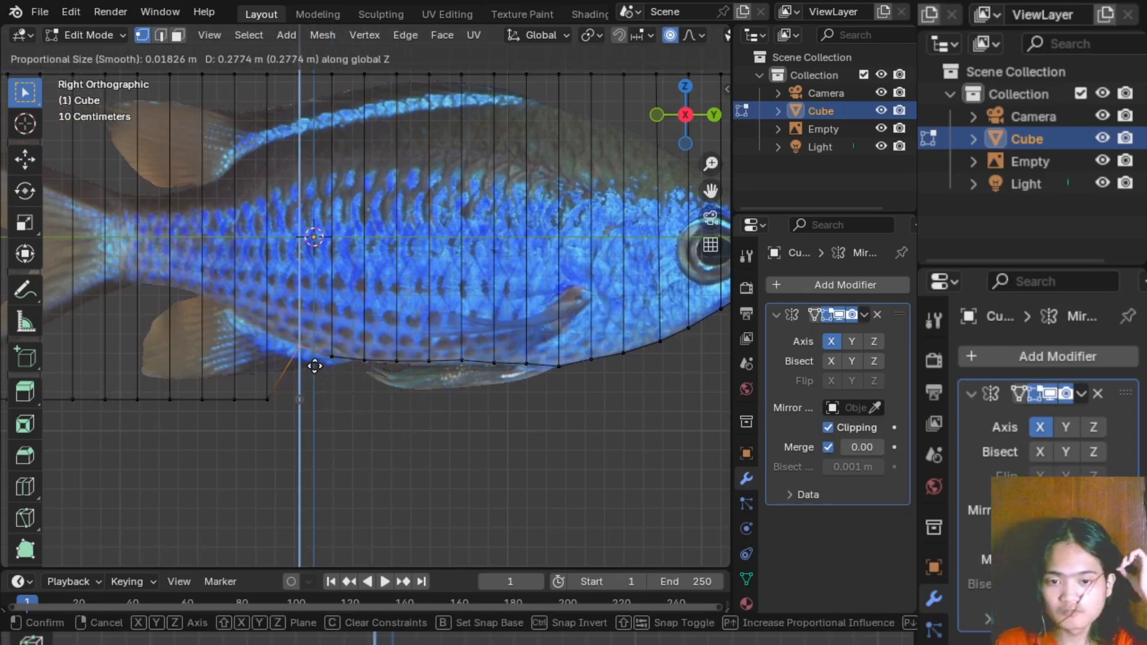
click(315, 366)
drag(248, 381, 297, 435)
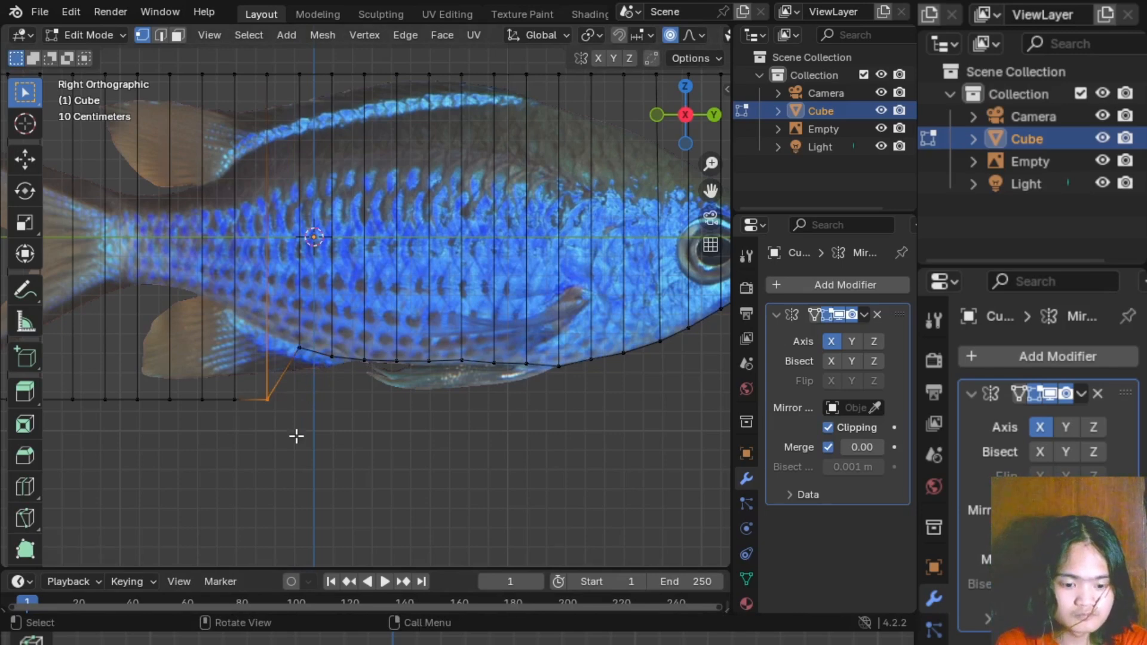
key(g)
key(z)
click(289, 369)
drag(217, 381, 258, 432)
key(g)
key(z)
click(260, 334)
- Raise the lower vertices of the three columns behind the anal fin base vertically to the underside of the narrow tail stem
shift+middle_drag(302, 486, 486, 472)
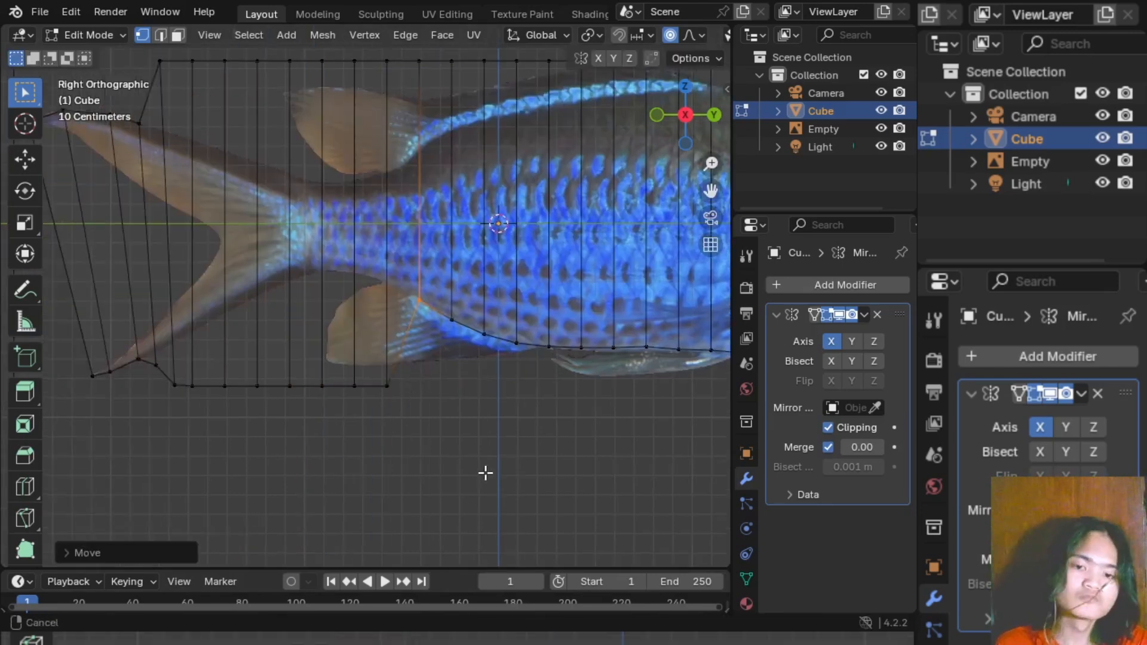
drag(369, 365, 412, 414)
key(g)
key(z)
click(417, 307)
drag(337, 366, 401, 415)
key(g)
key(z)
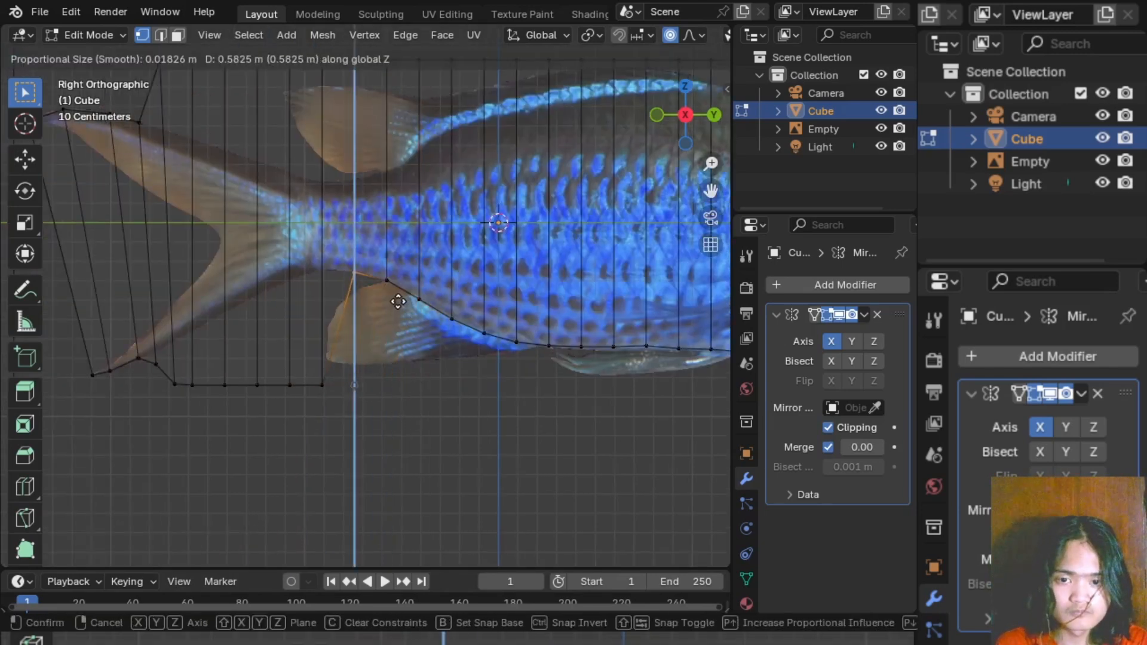
click(397, 299)
drag(305, 365, 360, 415)
key(g)
key(z)
click(361, 297)
- Raise the lower vertices of the first three columns behind the tail stem vertically onto the tail fin's lower edge
drag(272, 366, 321, 414)
key(g)
key(z)
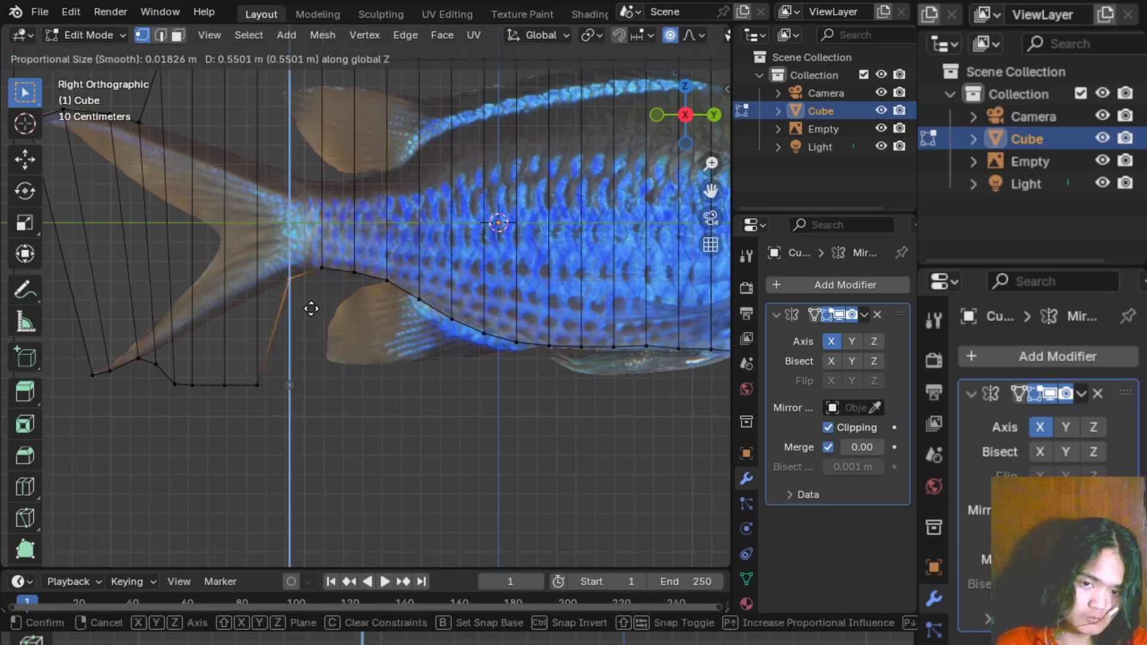
click(310, 308)
drag(239, 365, 277, 427)
key(g)
key(z)
click(291, 336)
shift+middle_drag(299, 366, 448, 373)
drag(356, 372, 405, 418)
key(g)
key(z)
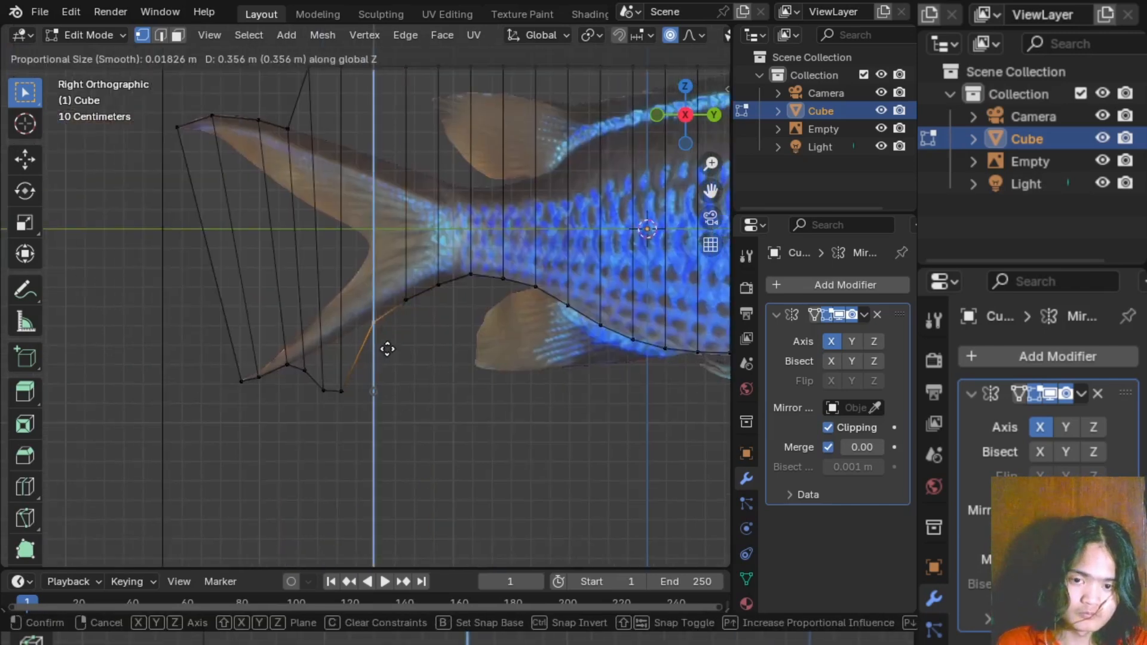
click(385, 344)
- Raise the remaining low vertices near the tail tip vertically so they follow the lower lobe's edge
drag(330, 372, 360, 423)
key(g)
key(z)
click(371, 366)
key(g)
drag(312, 371, 430, 424)
key(z)
click(351, 372)
key(g)
key(z)
click(335, 390)
- Examine the fitted lower outline from tail to head in side view, and check the mesh briefly in perspective
shift+middle_drag(579, 427, 434, 432)
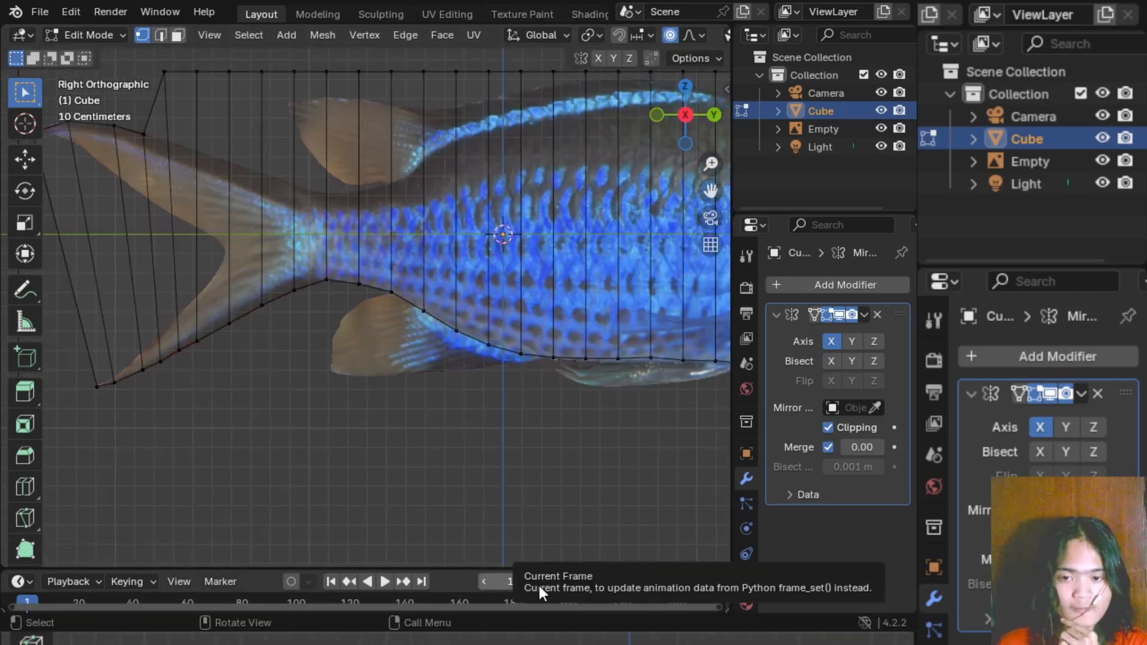
scroll(545, 508, down, 2)
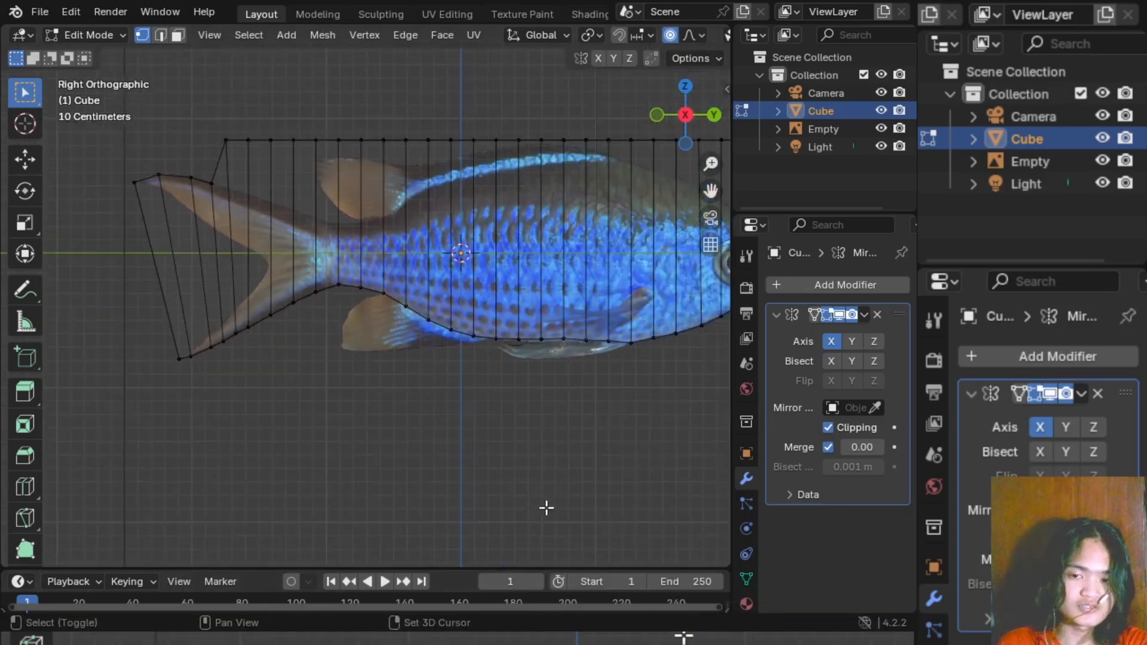
shift+middle_drag(545, 507, 405, 520)
shift+middle_drag(504, 456, 581, 478)
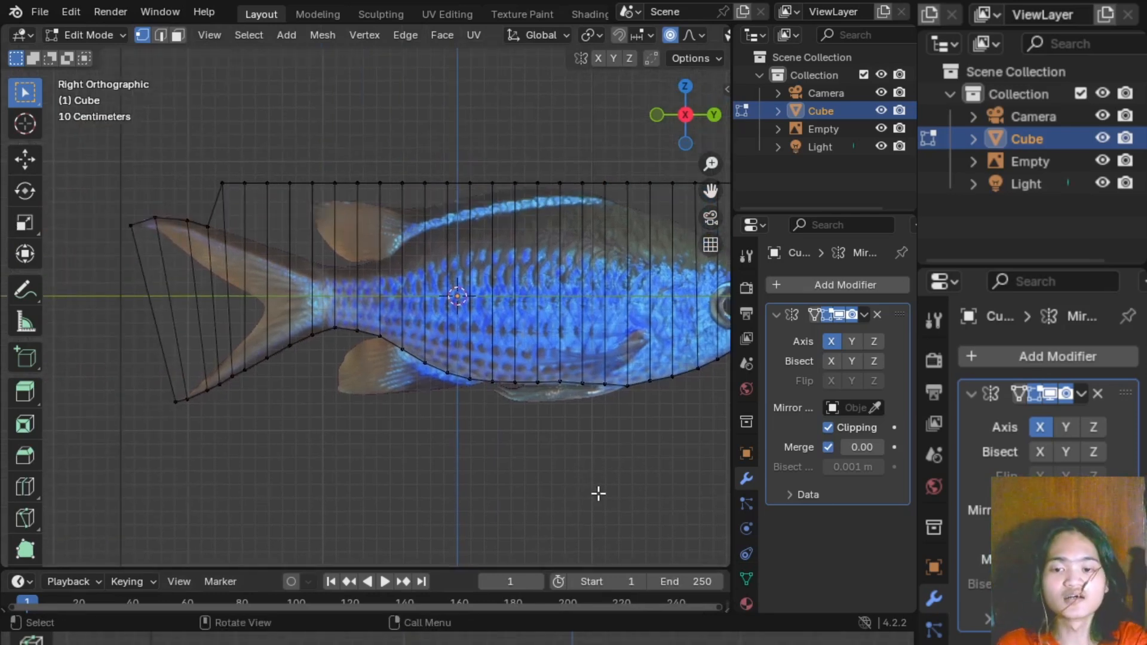
shift+middle_drag(554, 426, 407, 425)
scroll(527, 458, up, 3)
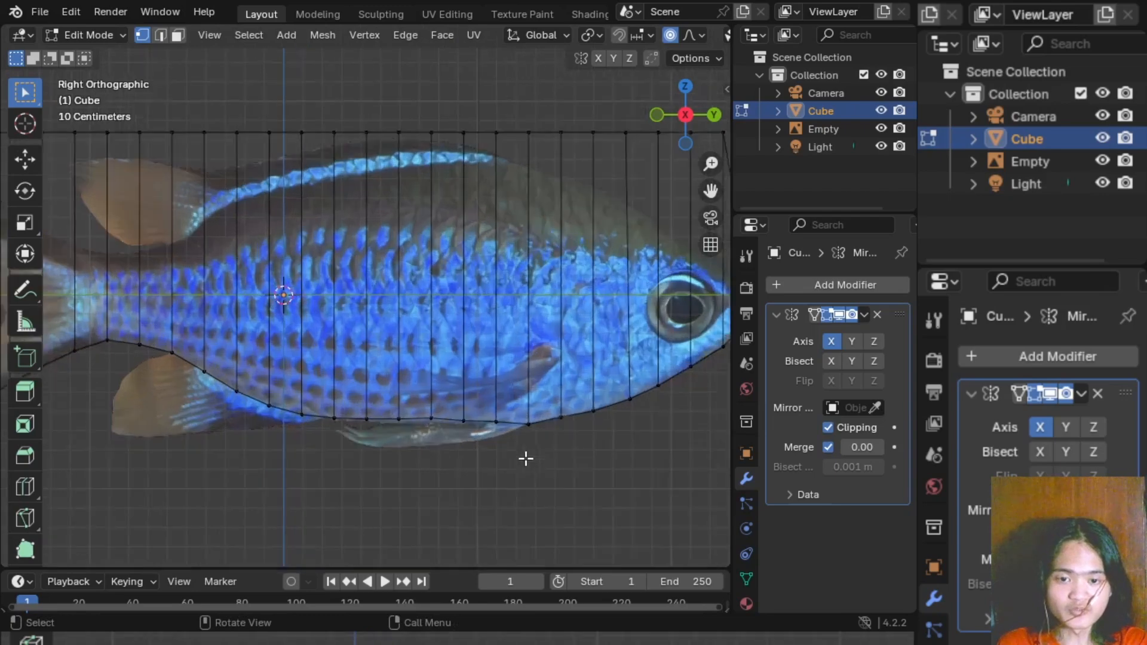
shift+middle_drag(550, 463, 349, 420)
scroll(435, 454, up, 4)
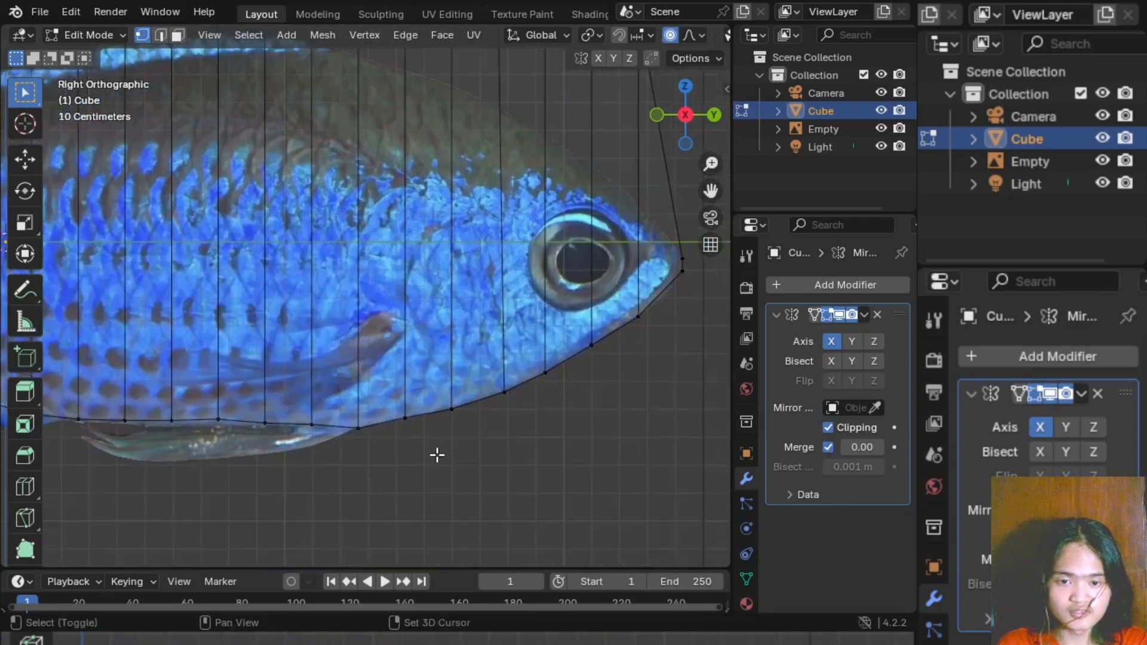
middle_drag(507, 443, 550, 435)
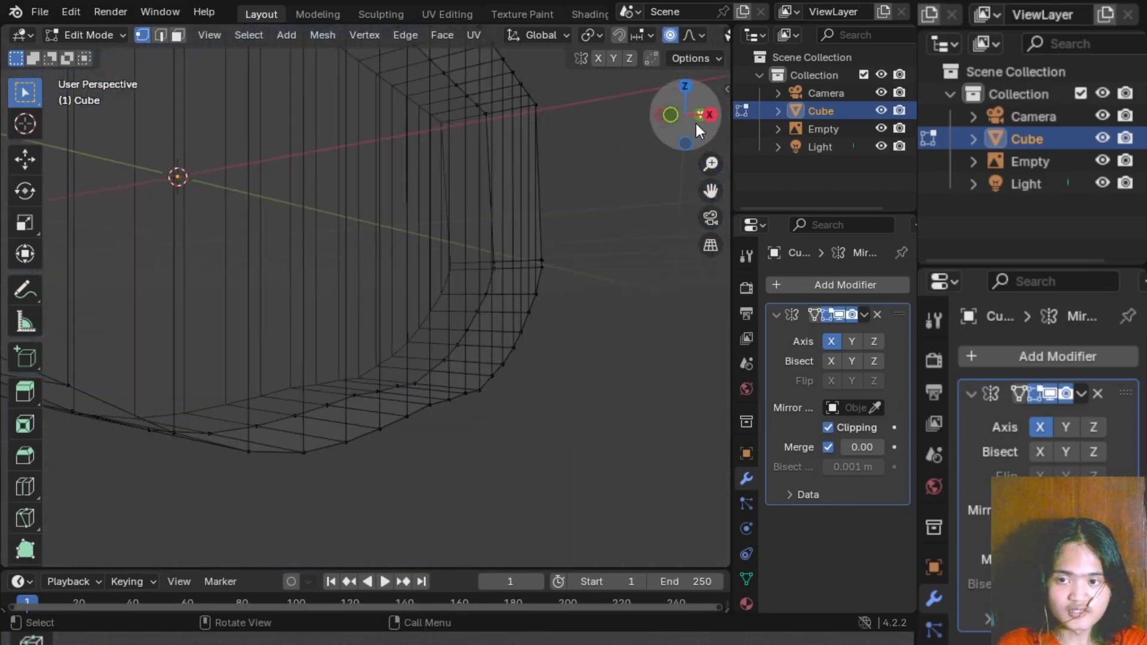
click(708, 114)
scroll(408, 433, up, 2)
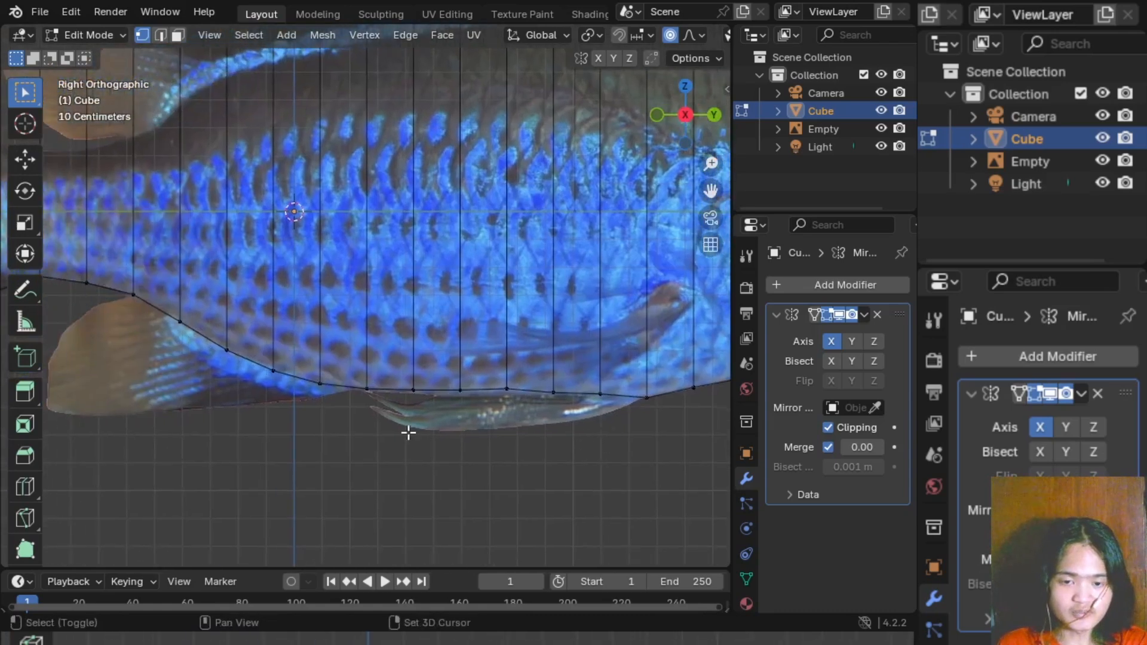
- Examine the fitted belly and tail outline in side view, checking the mesh briefly in perspective along the way
shift+middle_drag(408, 434, 476, 474)
scroll(464, 450, down, 2)
scroll(474, 475, up, 3)
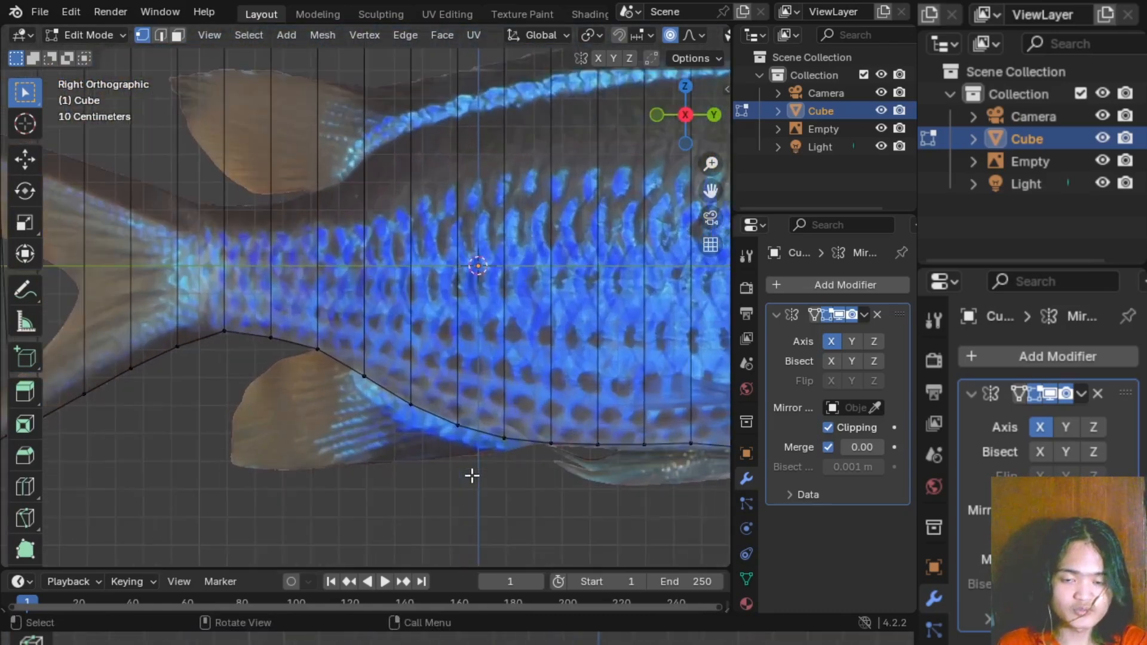
scroll(472, 476, down, 3)
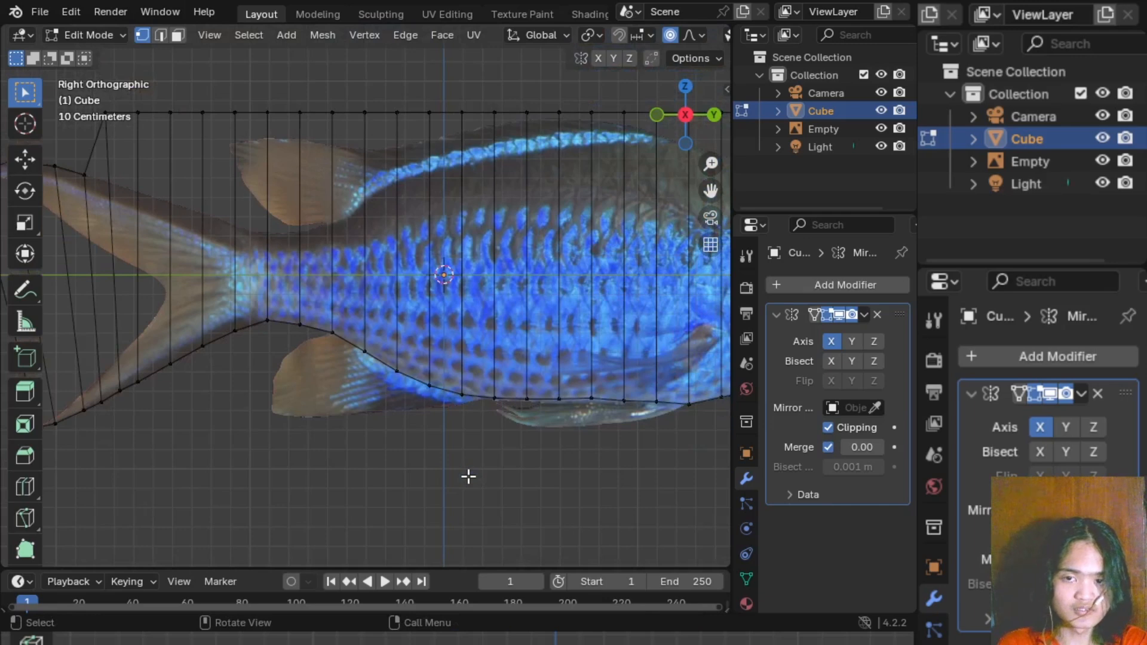
shift+middle_drag(476, 477, 667, 146)
scroll(397, 415, up, 2)
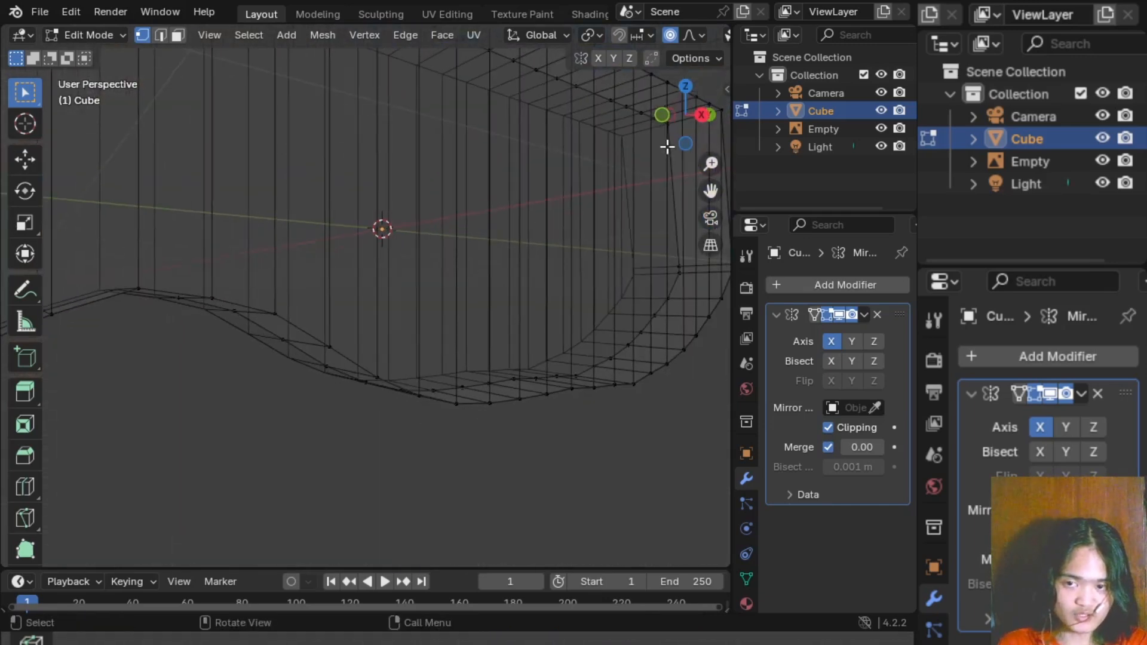
click(701, 115)
shift+middle_drag(362, 379, 428, 377)
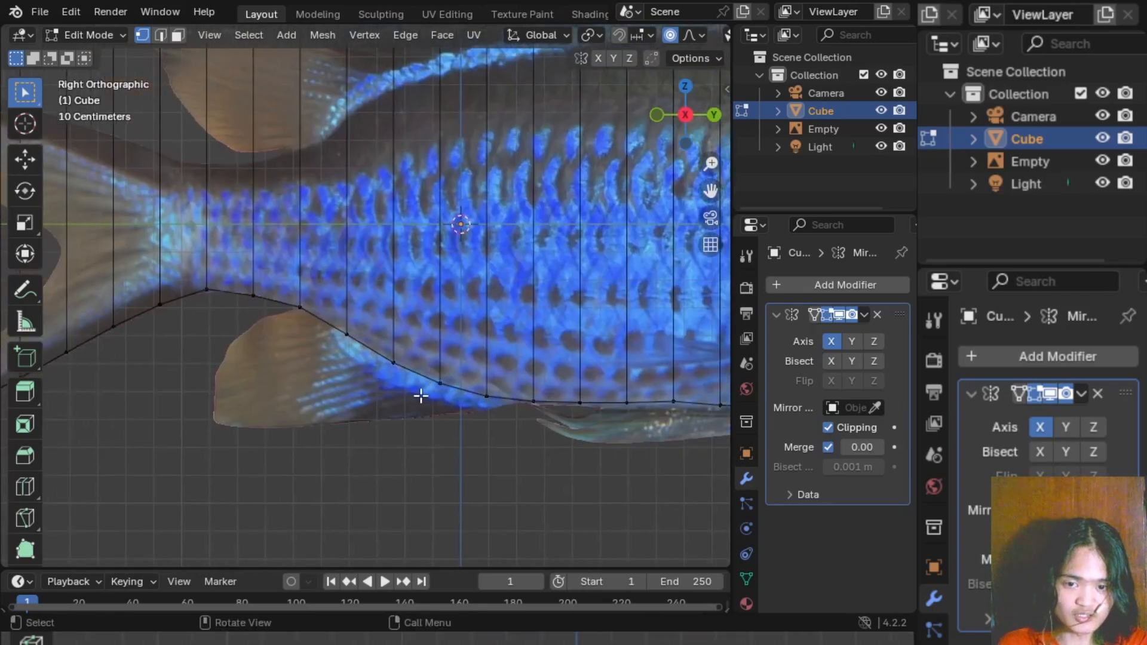
scroll(420, 396, up, 2)
scroll(420, 397, down, 6)
shift+middle_drag(378, 350, 457, 415)
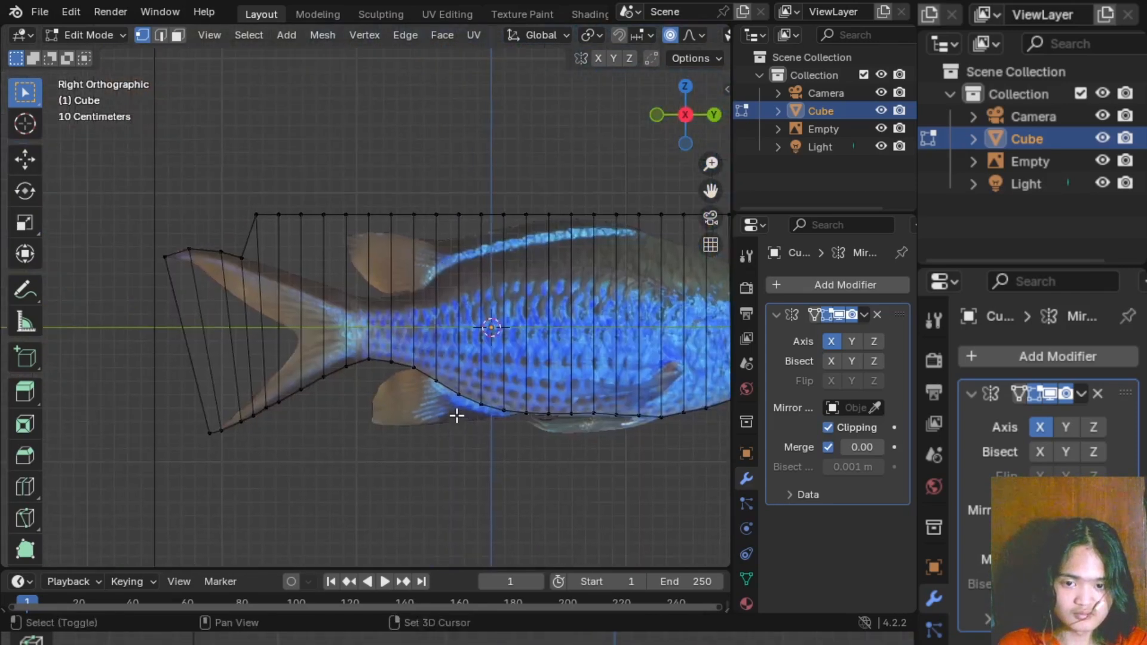
- Lower the upper vertices of the first two unfitted columns at the tail vertically towards the upper lobe's edge
scroll(457, 415, up, 1)
shift+middle_drag(335, 373, 309, 473)
drag(218, 256, 274, 298)
key(g)
key(z)
click(306, 355)
click(279, 343)
key(g)
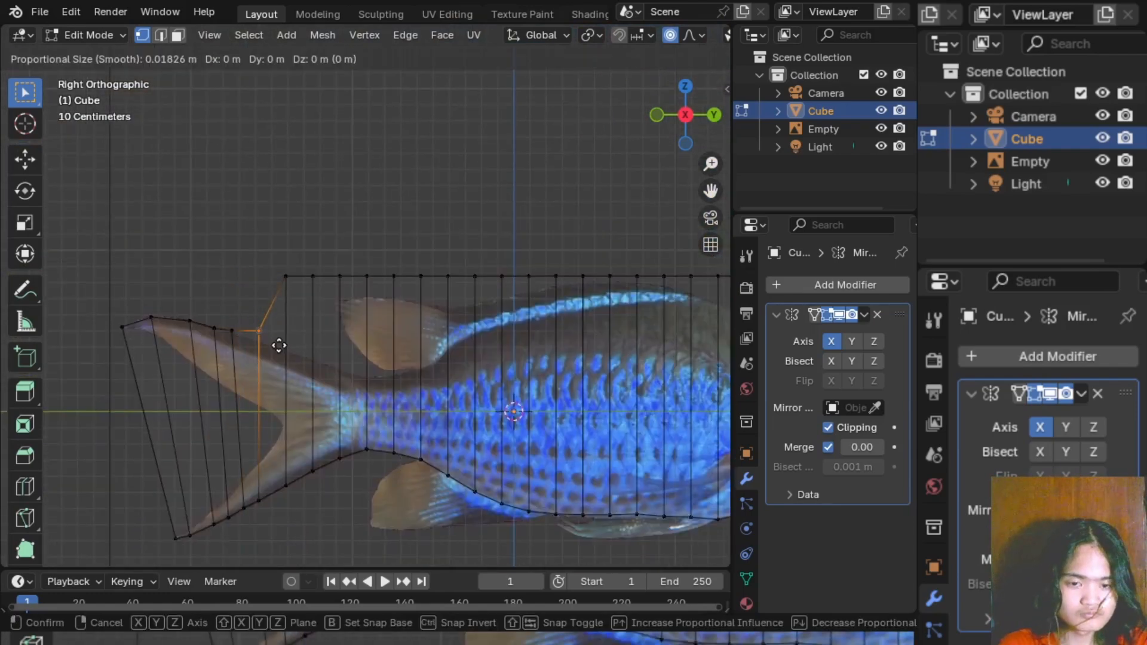
key(z)
click(279, 352)
- Refine the height of the lowered upper-lobe vertex so it sits on the tail fin's upper edge
scroll(286, 353, up, 6)
shift+middle_drag(415, 368, 615, 345)
click(333, 377)
key(g)
key(z)
click(407, 423)
- Lower the upper vertices of the next two columns towards the body vertically onto the tail fin's upper edge
drag(441, 178, 521, 245)
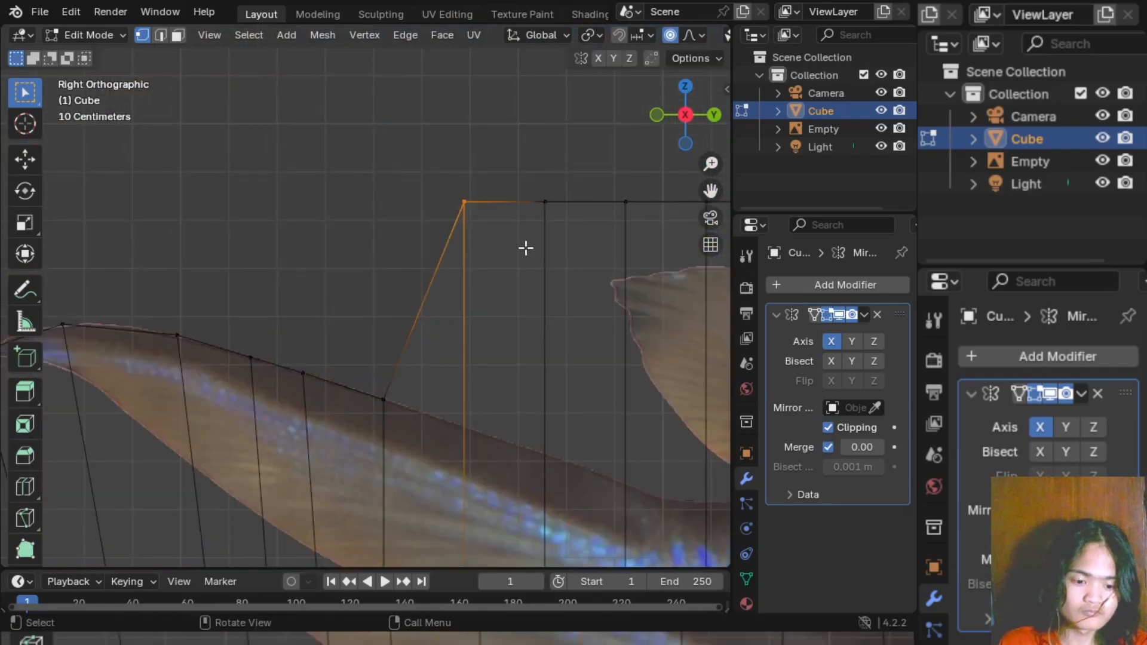
key(g)
key(z)
click(525, 470)
drag(521, 176, 592, 269)
key(g)
key(z)
click(611, 517)
- Lower the upper vertices of the columns over the narrow tail stem vertically onto its upper outline
click(463, 508)
shift+middle_drag(515, 260, 388, 256)
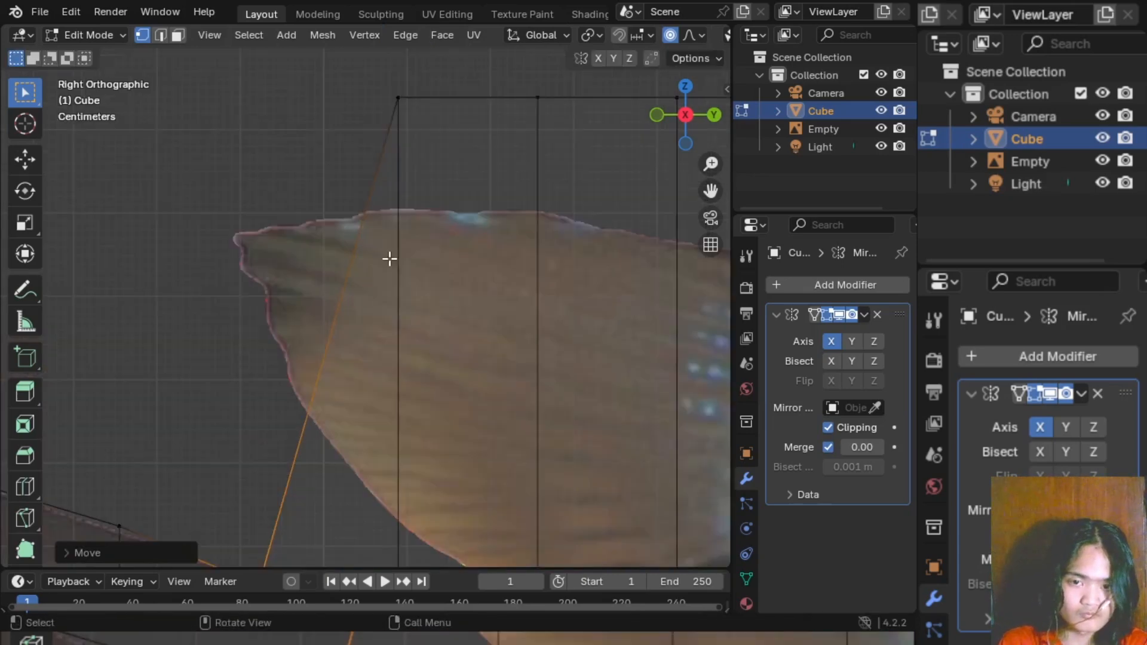
scroll(389, 256, down, 7)
key(g)
key(z)
drag(360, 215, 512, 267)
click(420, 396)
key(g)
key(z)
click(467, 424)
- Lower the upper vertices of the columns at the rear of the dorsal fin vertically to the fin's base
key(g)
key(z)
click(482, 358)
key(g)
key(z)
click(518, 378)
shift+middle_drag(518, 379, 370, 393)
key(g)
key(z)
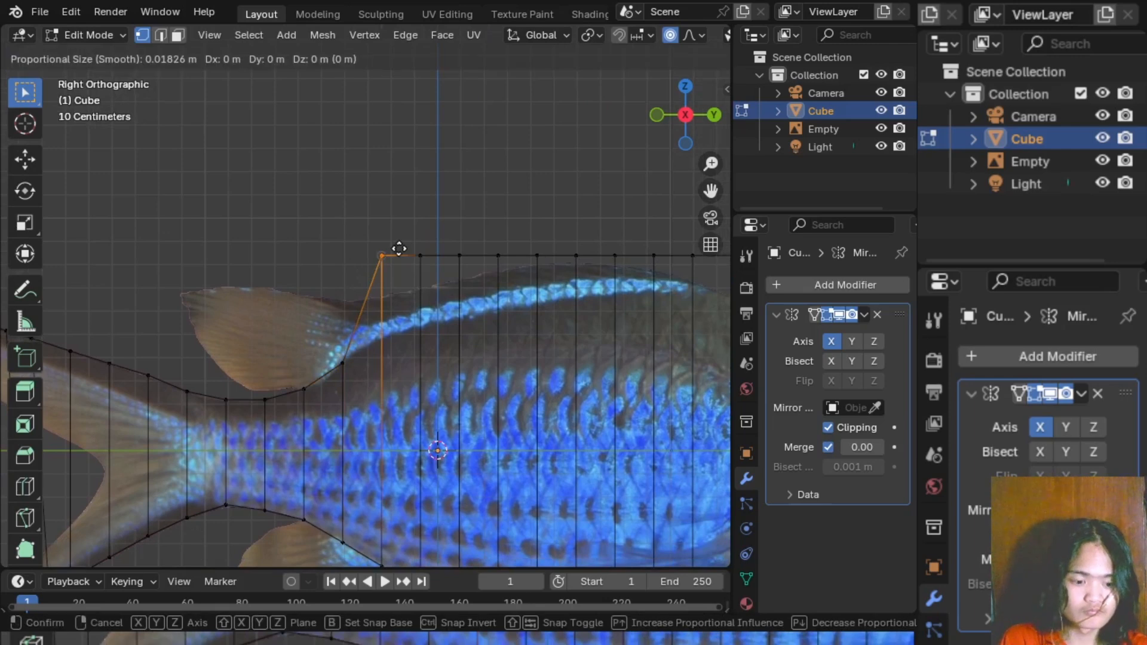
- Lower the two top-outline vertices at the rear end of the dorsal fin along Z onto the fish's back contour
click(401, 329)
drag(413, 234, 441, 274)
key(g)
key(z)
click(478, 343)
- Lower the row of top vertices beneath the dorsal fin together along Z to the back line in the reference image
shift+middle_drag(504, 333, 312, 350)
drag(252, 251, 562, 288)
key(g)
key(z)
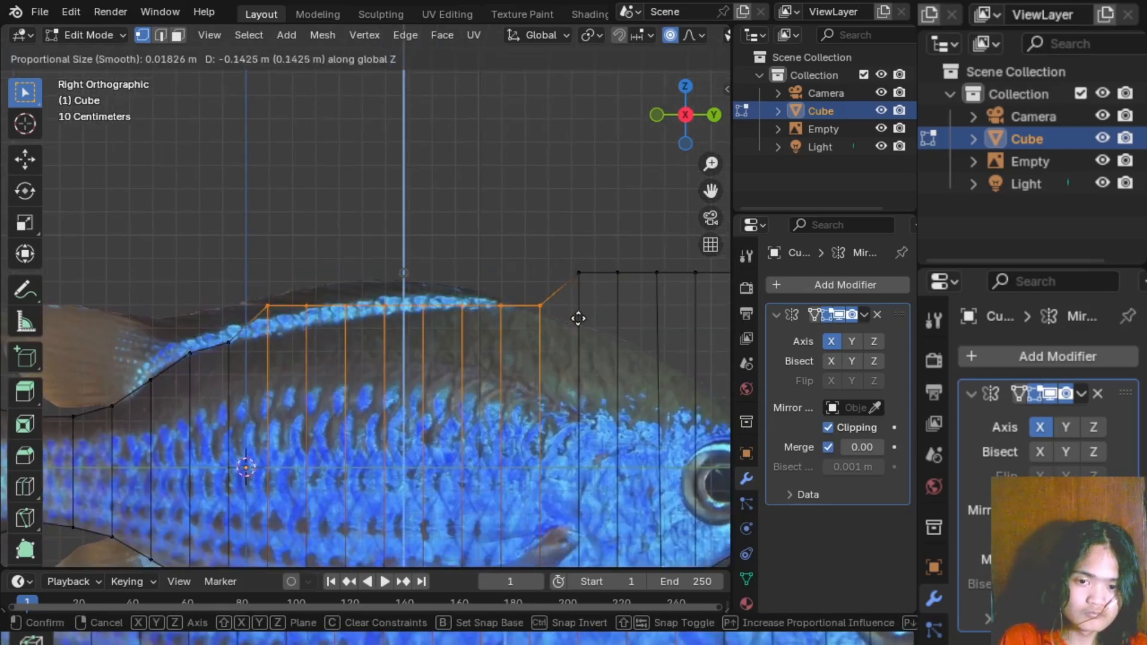
click(584, 322)
click(562, 338)
- Fit the top vertices under the front part of the dorsal fin to the back contour by moving them along Z
drag(447, 288, 476, 320)
key(g)
key(z)
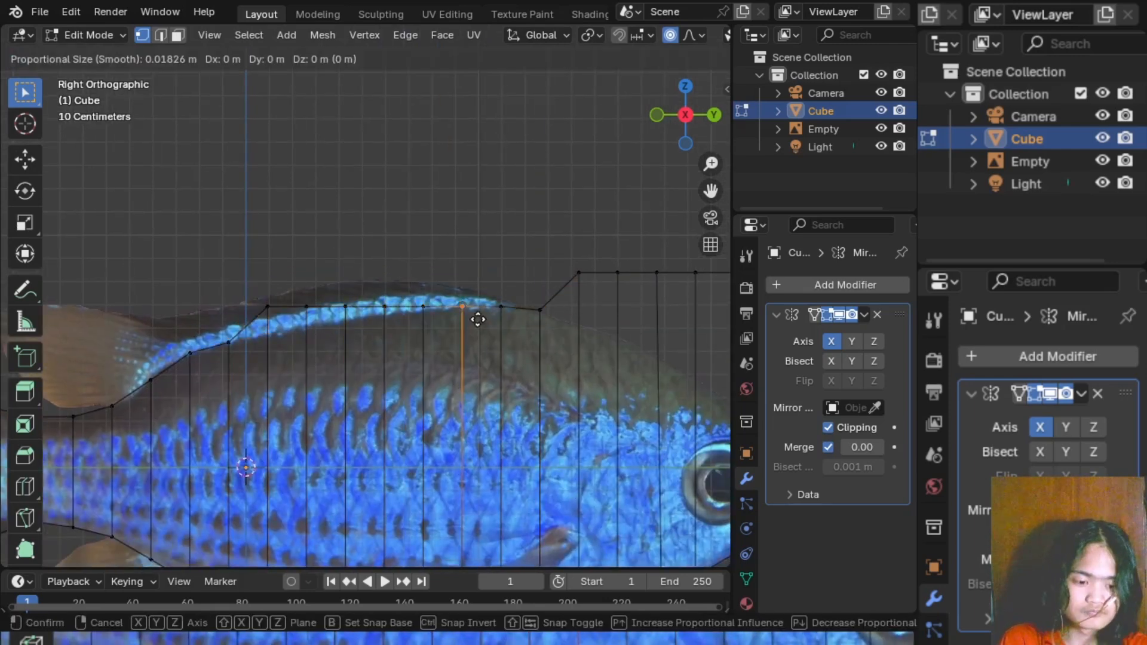
click(463, 323)
key(g)
key(z)
click(406, 327)
- Lower the top vertices under the middle of the dorsal fin along Z to follow the fin's base
drag(417, 298, 361, 329)
key(g)
key(z)
key(g)
key(z)
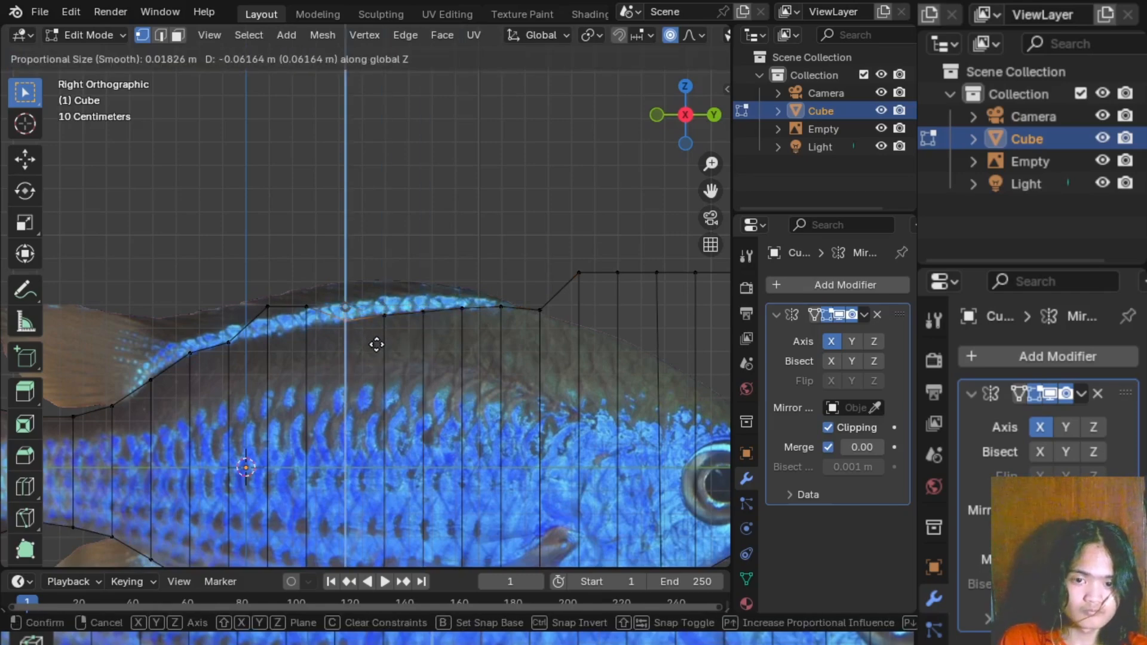
click(376, 344)
- Lower the two remaining raised vertices under the rear of the dorsal fin along Z for a smooth back outline
scroll(227, 314, up, 5)
drag(401, 276, 449, 329)
key(g)
key(z)
click(439, 379)
drag(298, 272, 361, 329)
scroll(461, 332, down, 4)
- Lower the next two top vertices ahead of the dorsal fin along Z and fit the front one to the contour
shift+middle_drag(657, 358, 180, 346)
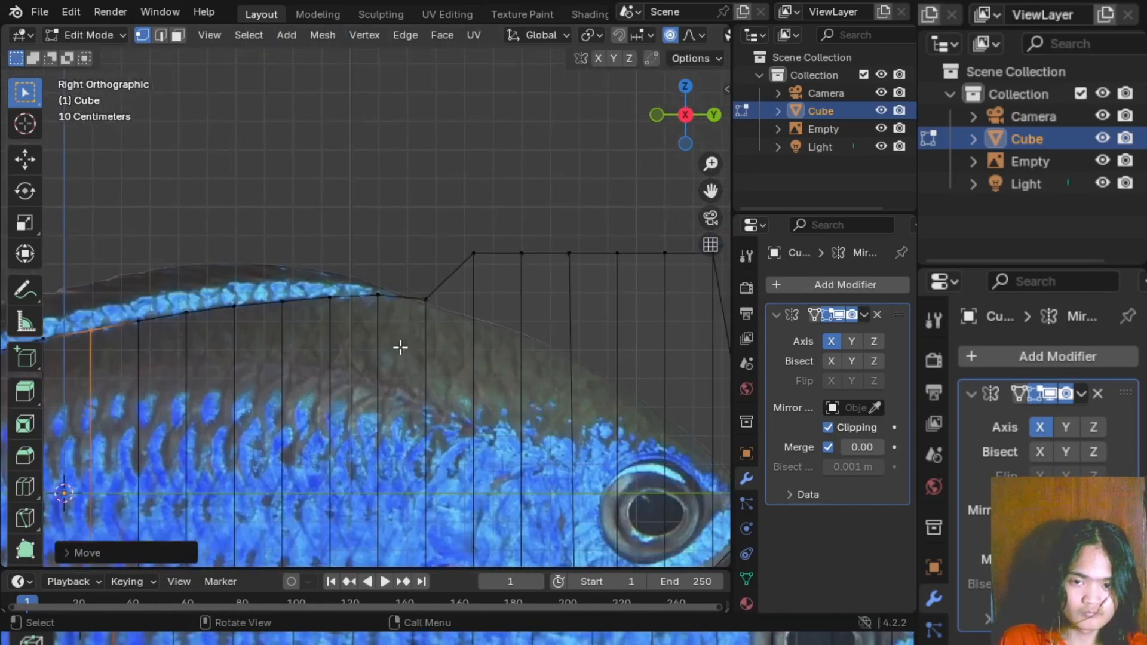
key(g)
key(z)
drag(234, 224, 317, 343)
click(308, 342)
key(g)
key(z)
click(308, 330)
key(g)
key(z)
click(308, 335)
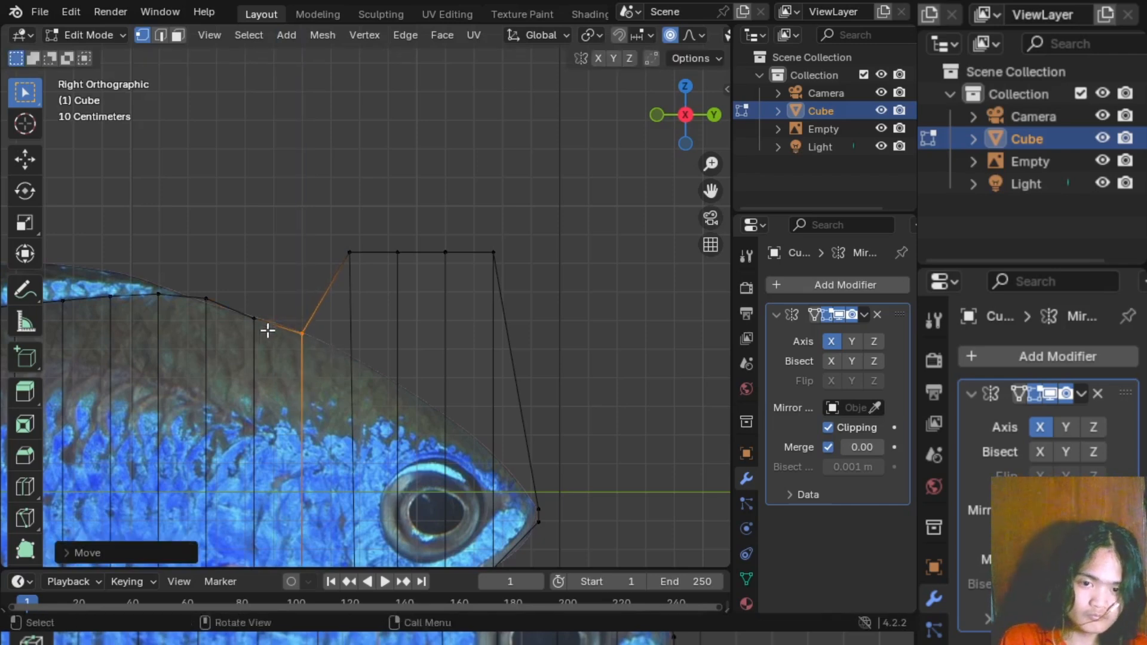
- Fine-tune the top vertex just behind the last adjusted one along Z so it lies on the nape contour
drag(235, 297, 270, 337)
key(g)
key(z)
click(270, 332)
- Lower the top vertices above the head along Z and fit them to the forehead slope in the reference image
drag(383, 283, 531, 286)
key(g)
key(z)
click(598, 390)
drag(379, 335, 529, 382)
key(g)
key(z)
click(554, 407)
- Lower the last two top vertices above the eye and snout along Z to follow the fish's head profile
drag(424, 359, 529, 445)
key(g)
key(z)
click(521, 439)
key(g)
key(z)
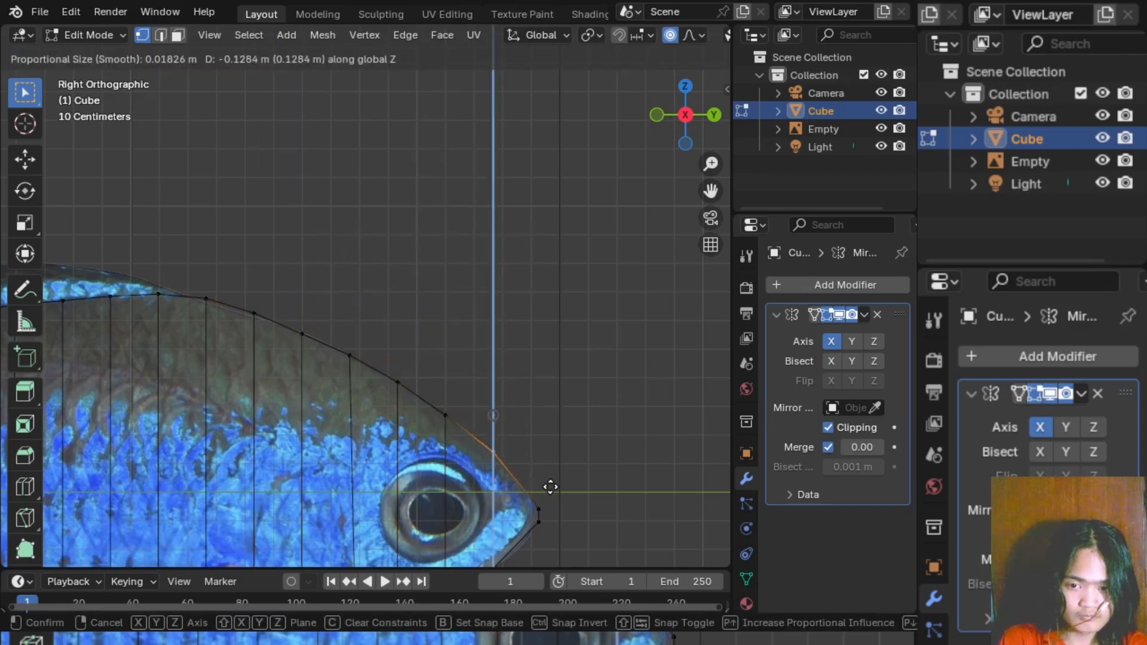
click(550, 489)
click(574, 466)
- Inspect the whole fish mesh against the reference image in perspective and right orthographic views, especially around the tail
scroll(525, 472, down, 4)
shift+middle_drag(203, 553, 442, 507)
key(KP_5)
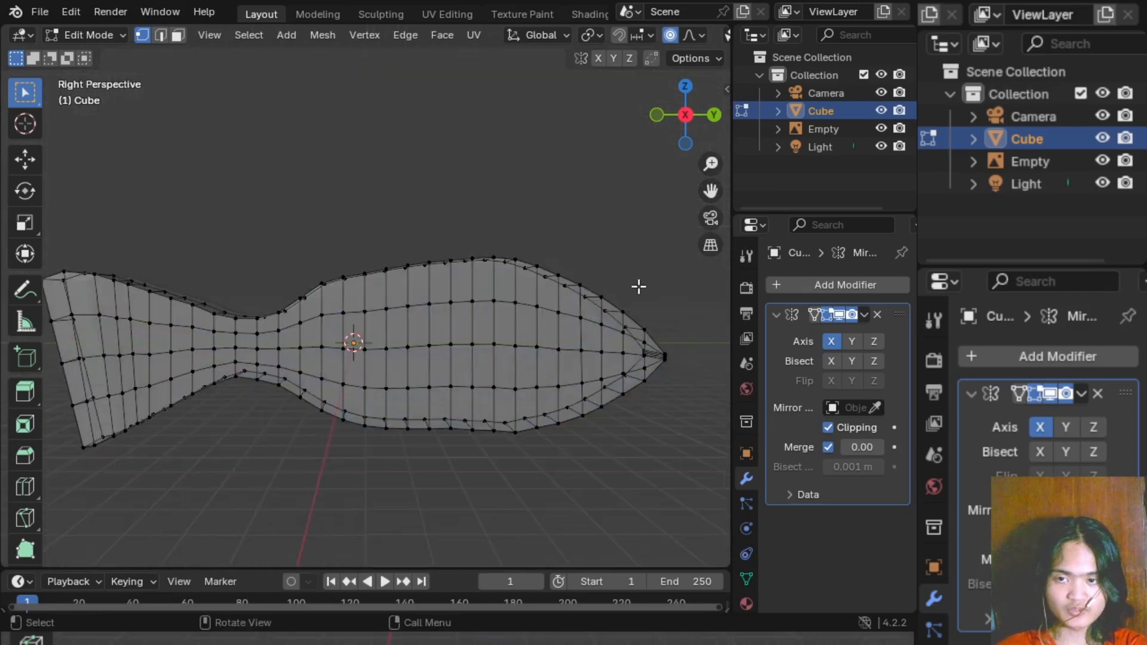
click(685, 114)
click(685, 115)
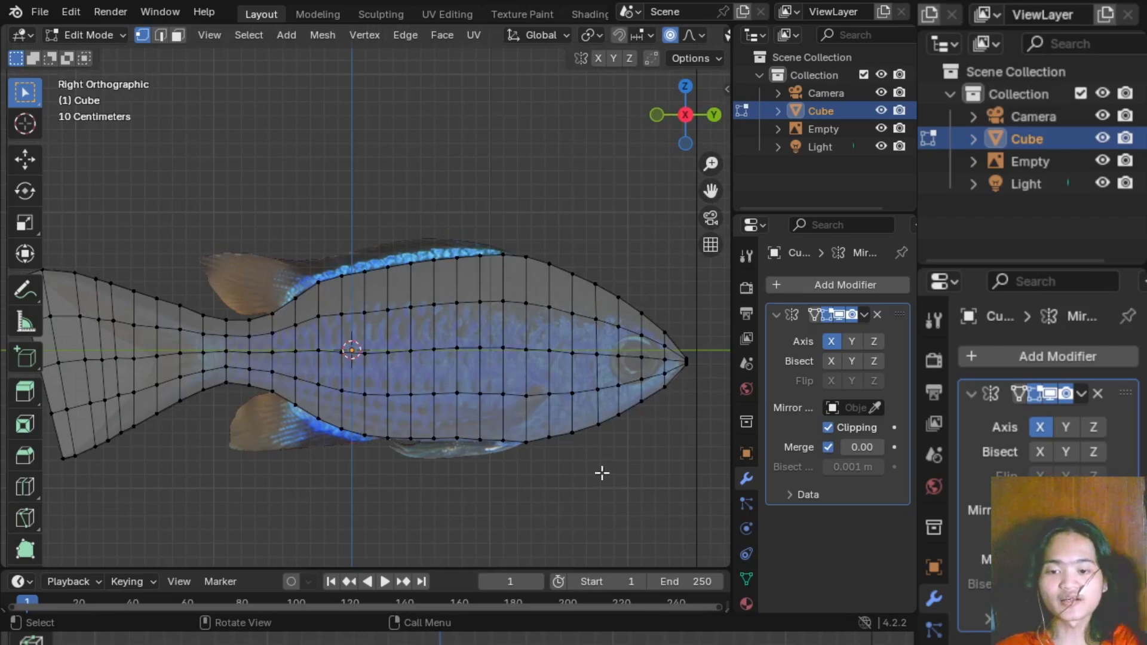
mouse_move(619, 477)
shift+middle_down()
mouse_move(578, 479)
mouse_move(625, 471)
shift+middle_up()
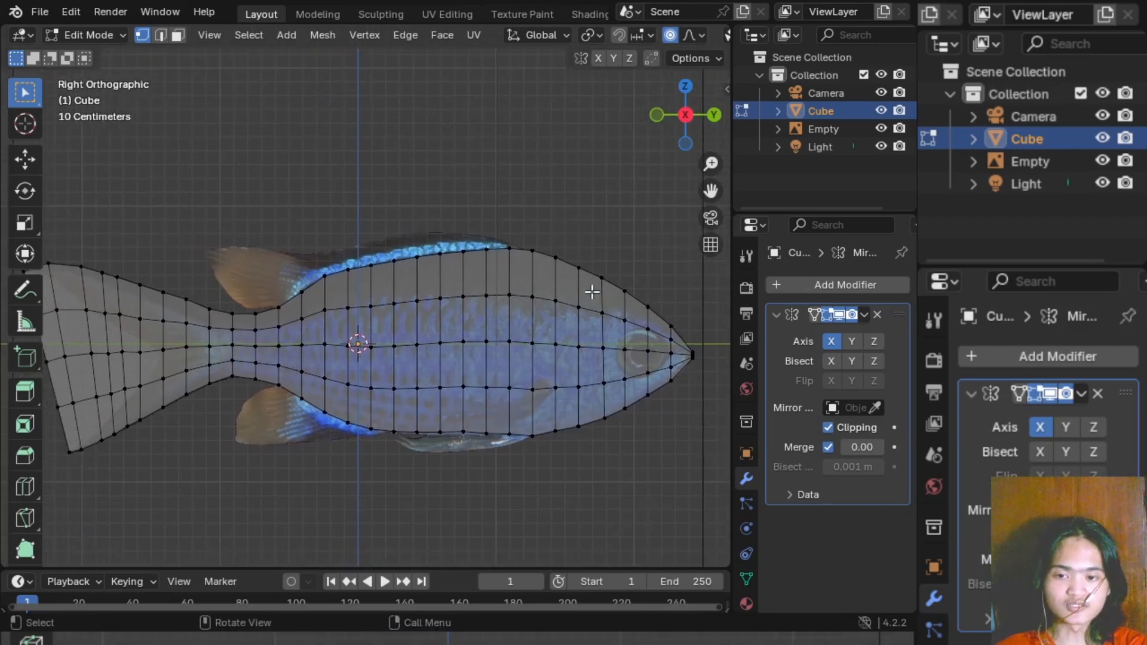
shift+middle_drag(443, 445, 637, 450)
scroll(369, 443, up, 2)
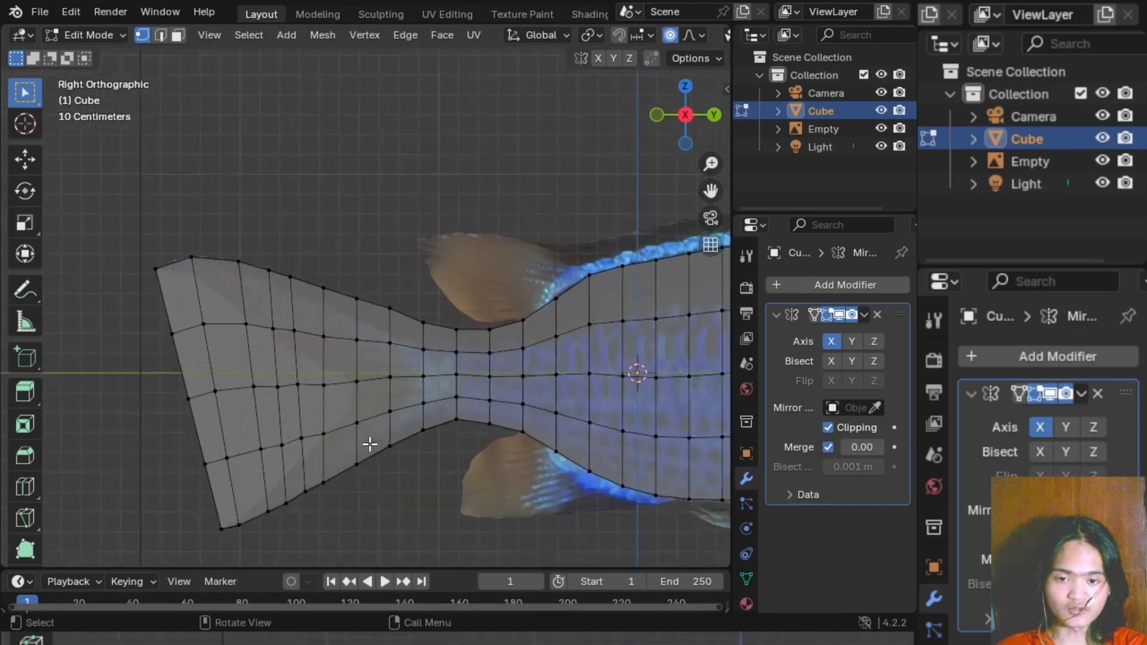
shift+middle_drag(369, 443, 463, 445)
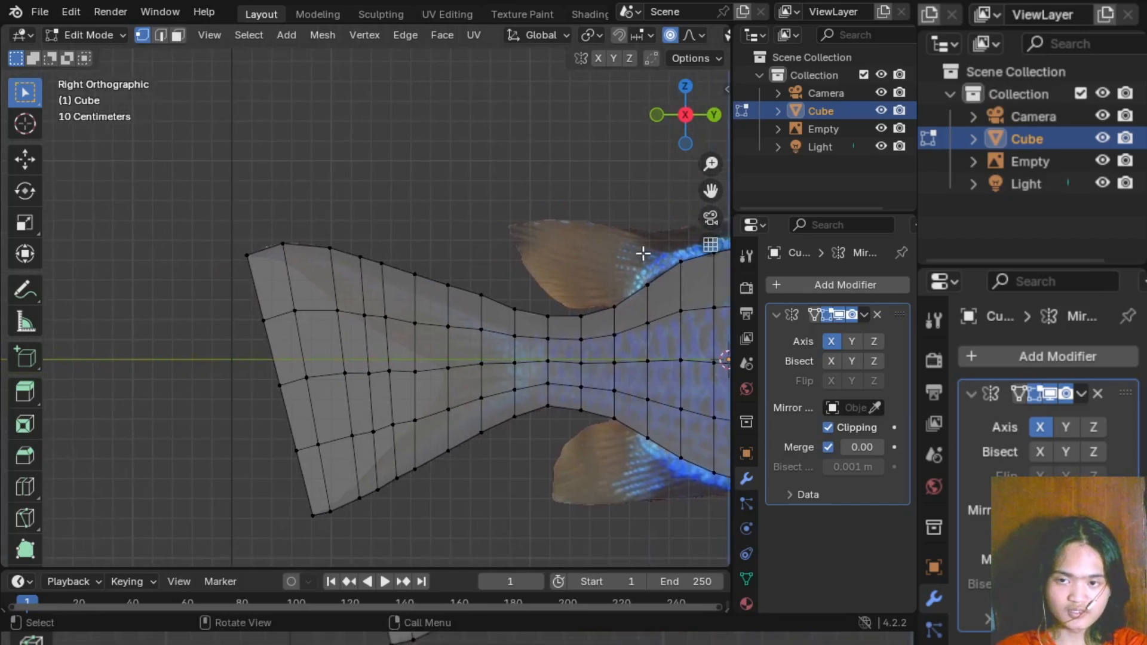
drag(686, 113, 691, 106)
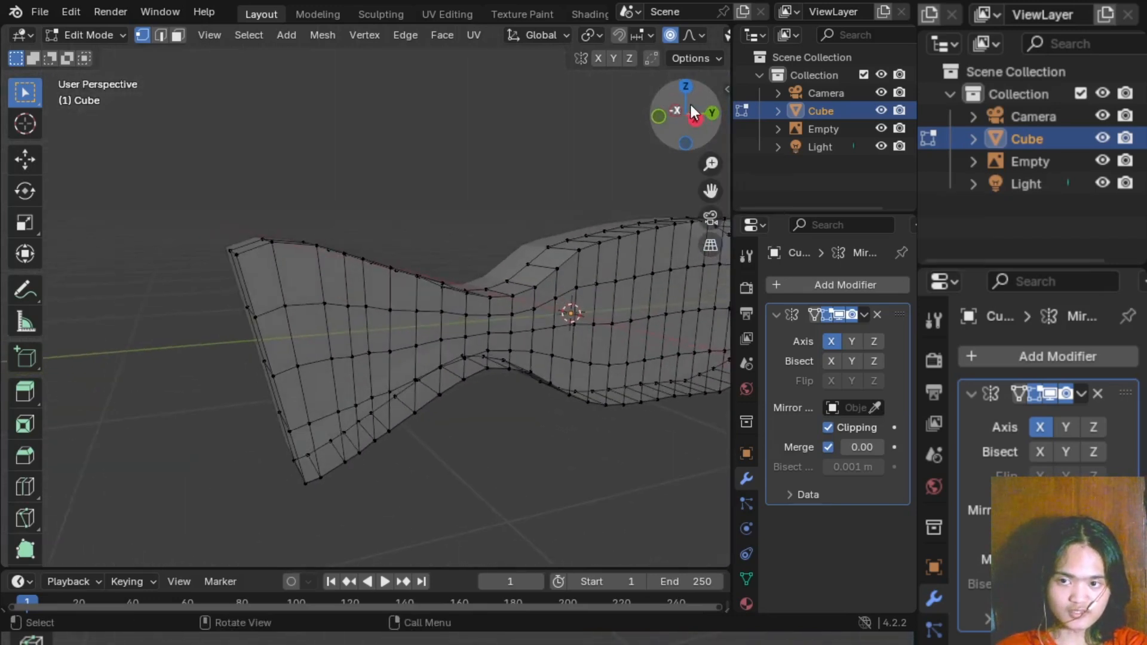
click(692, 112)
scroll(495, 281, up, 2)
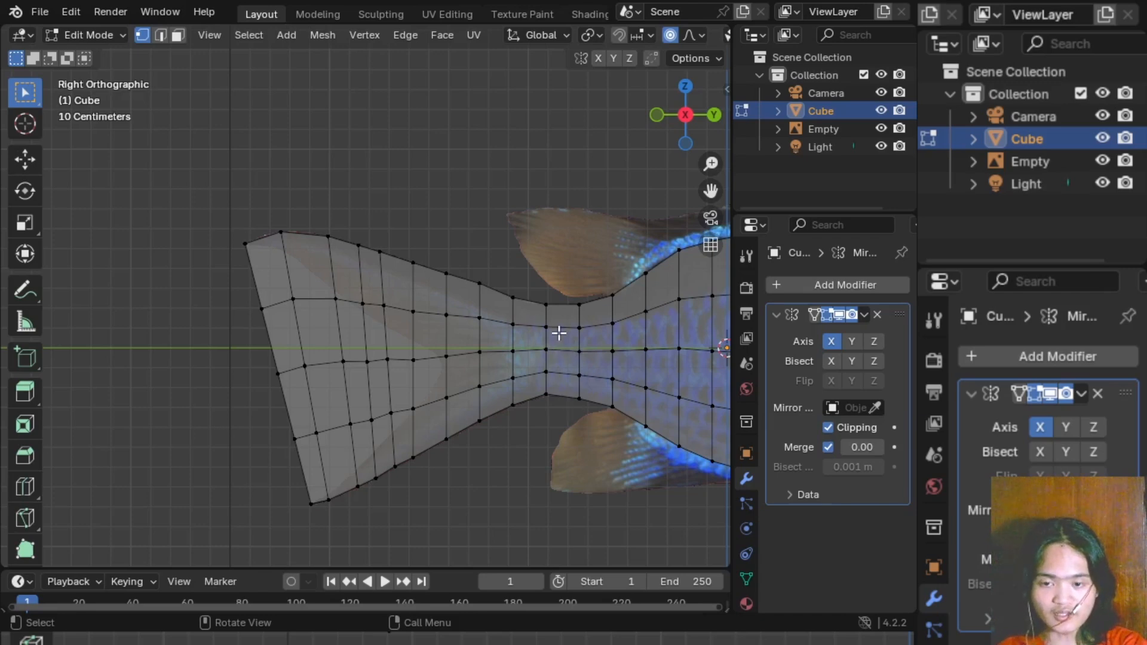
- Dissolve all the inner vertices on the side of the tail fin, from its narrow base to near the rear edge
alt+click(518, 386)
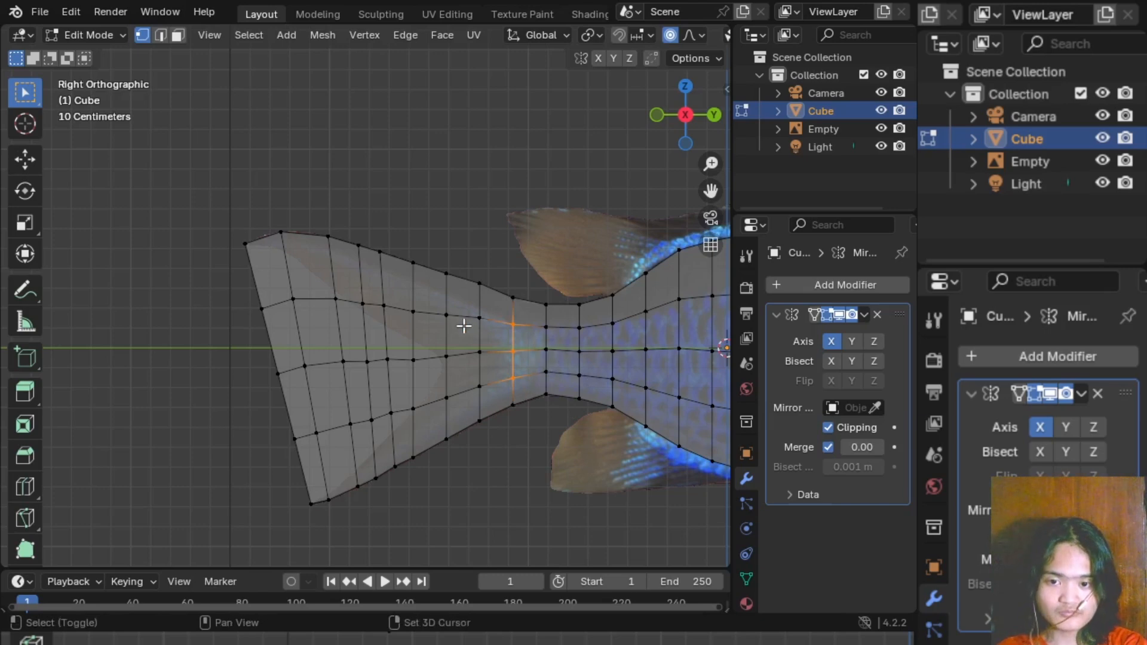
shift+drag(279, 279, 341, 373)
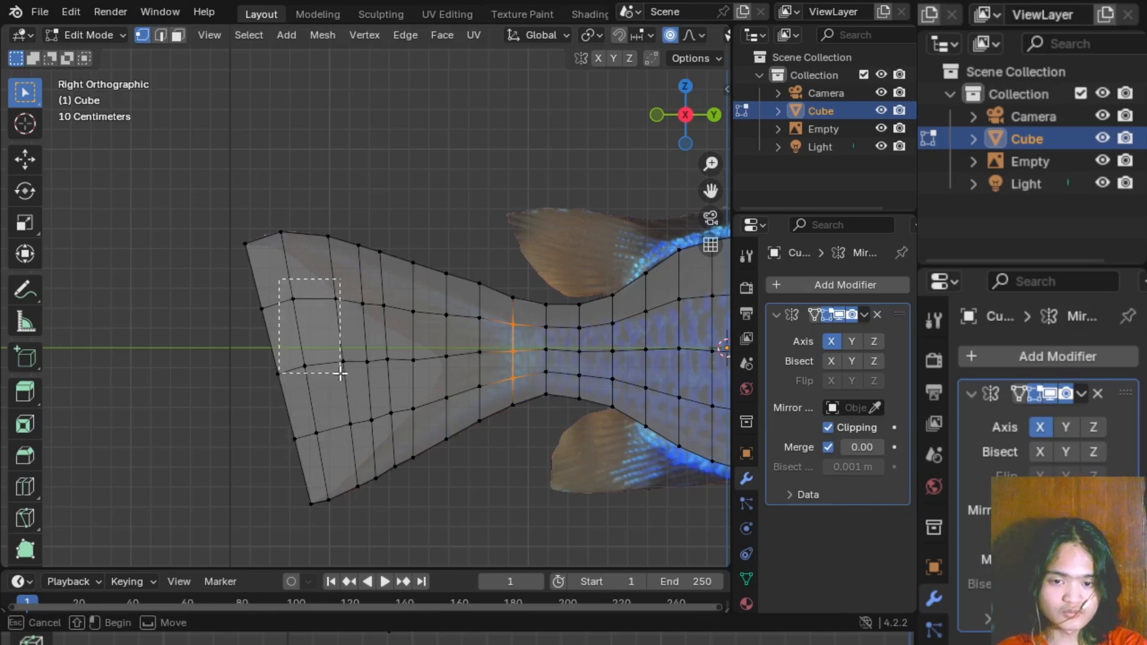
shift+drag(356, 335, 356, 334)
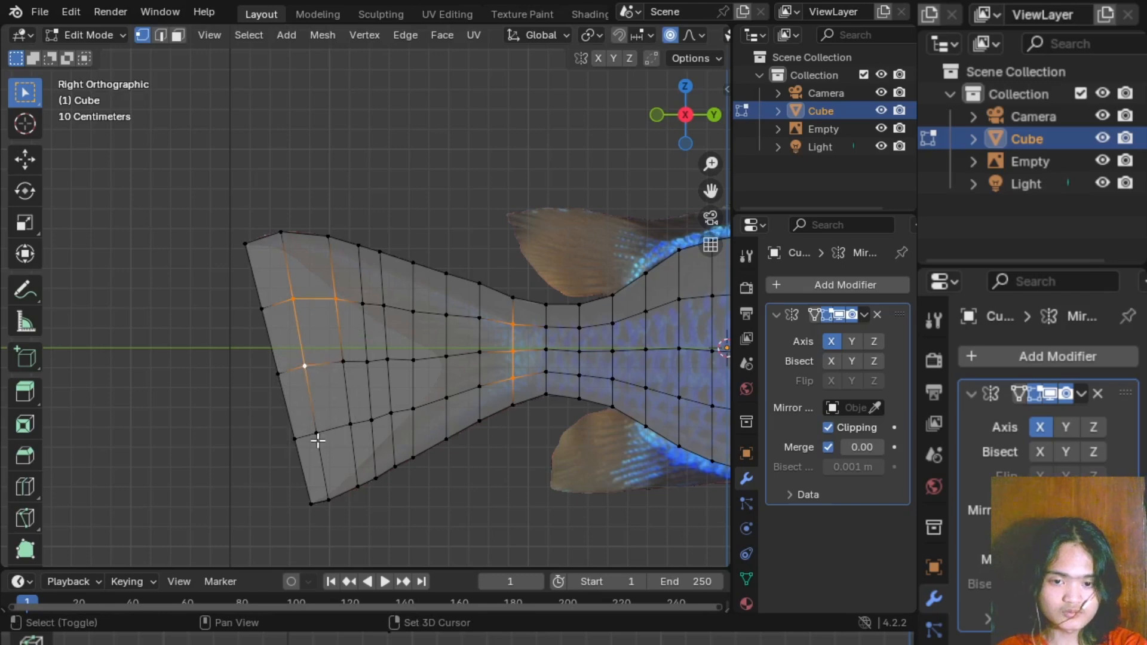
shift+drag(332, 289, 402, 435)
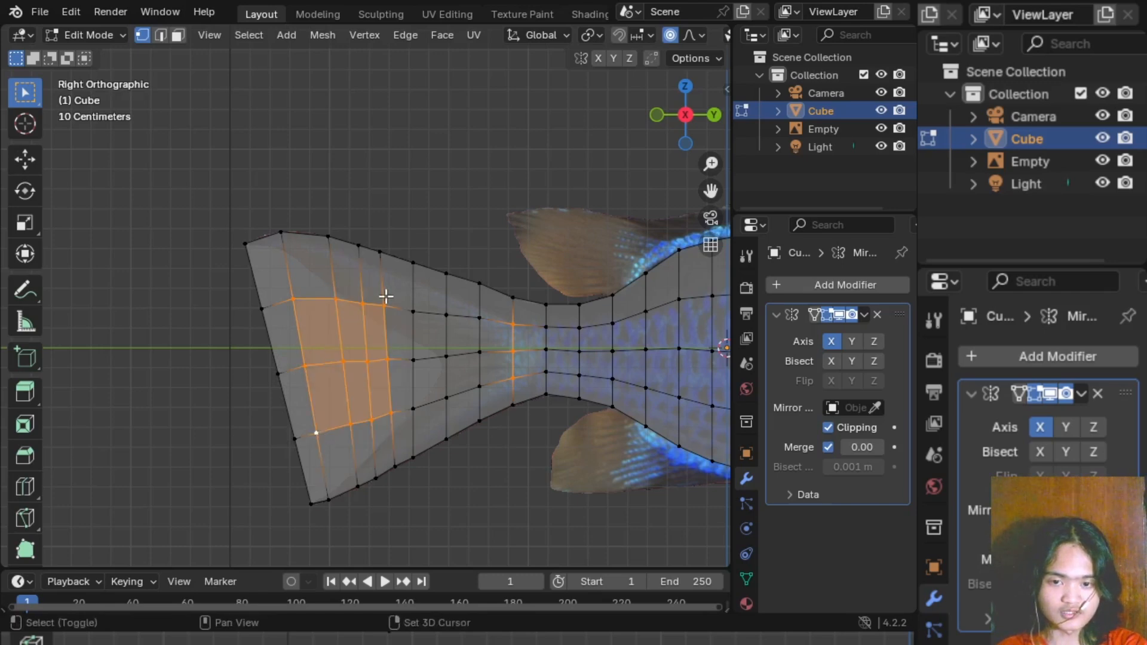
shift+drag(384, 294, 427, 410)
shift+drag(441, 293, 490, 400)
drag(687, 115, 702, 123)
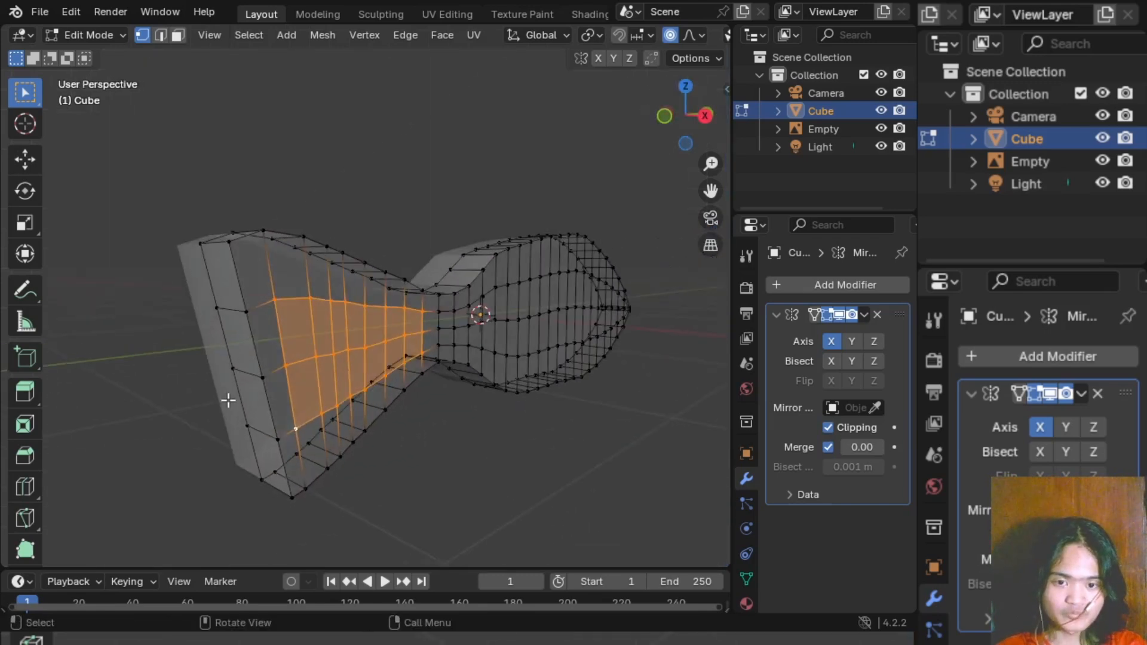
scroll(231, 397, up, 4)
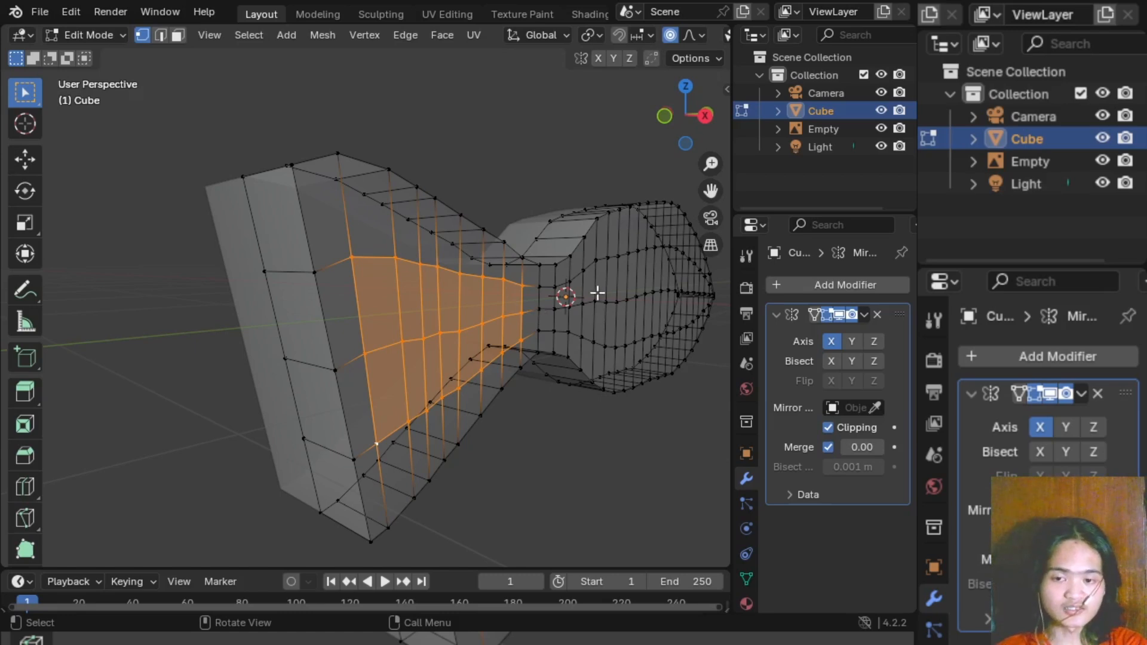
click(705, 115)
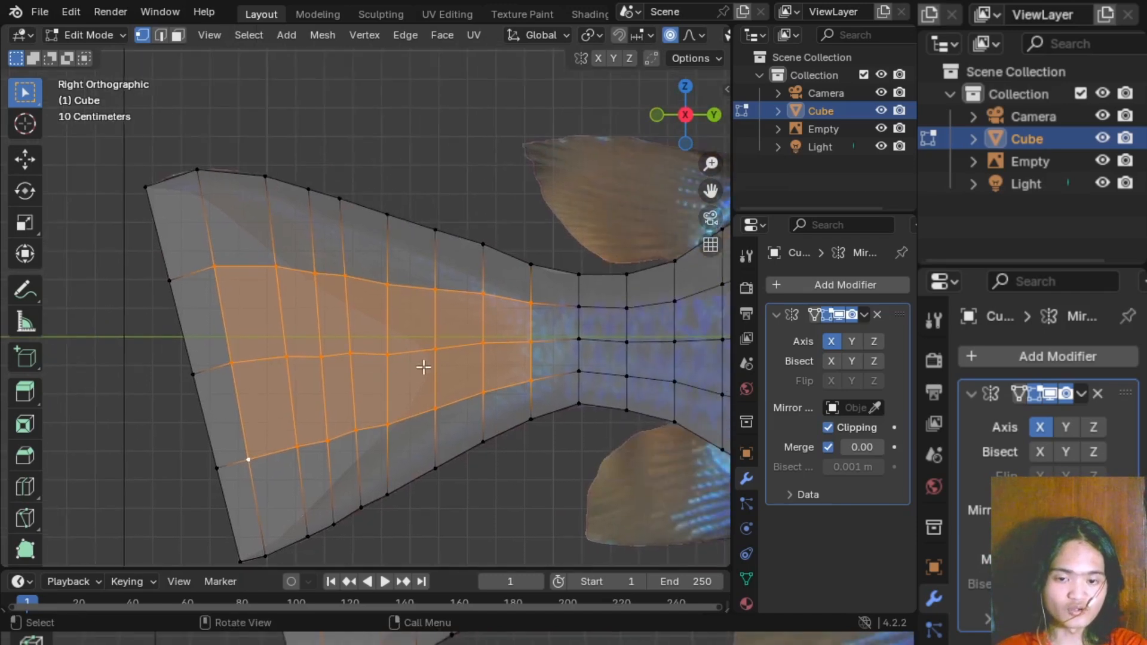
key(x)
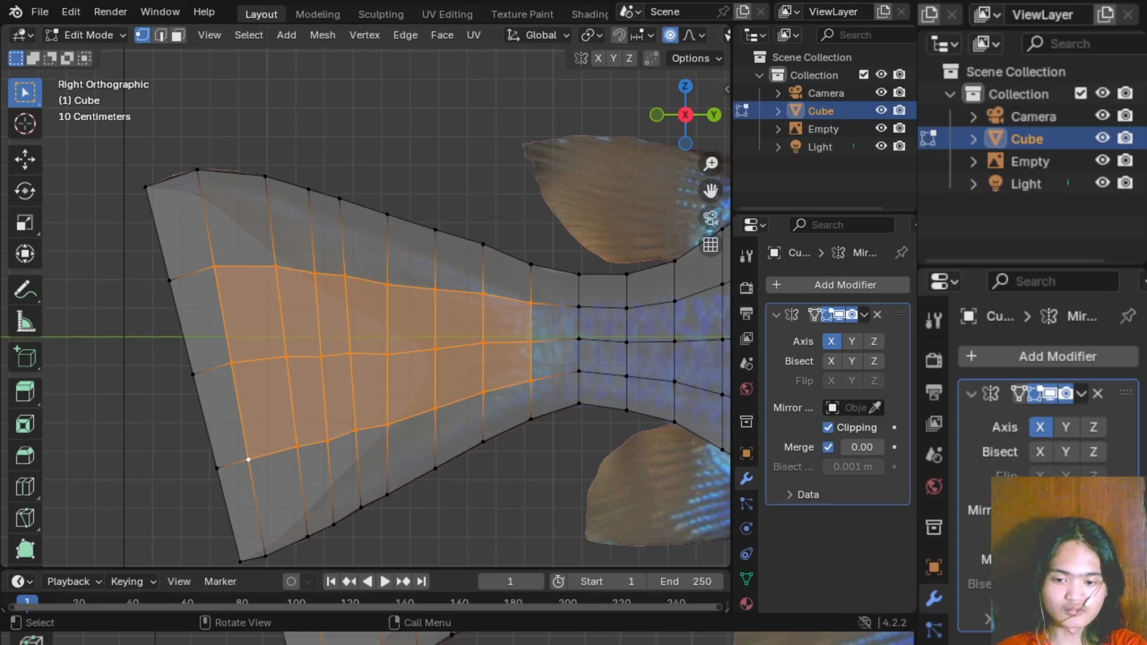
key(x)
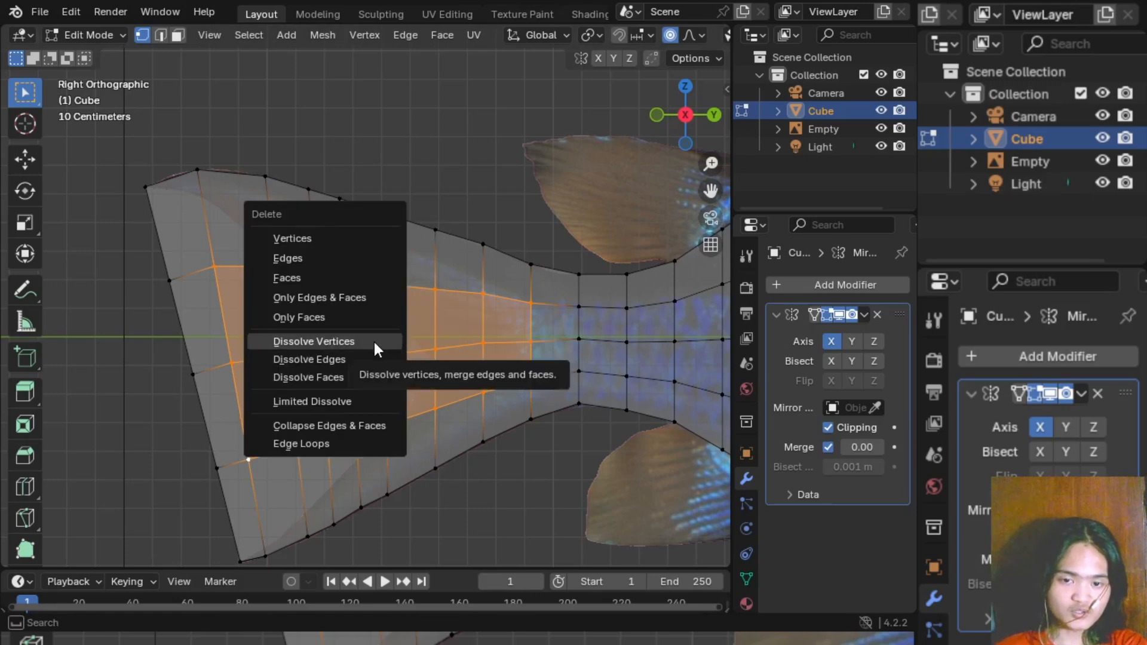
click(374, 343)
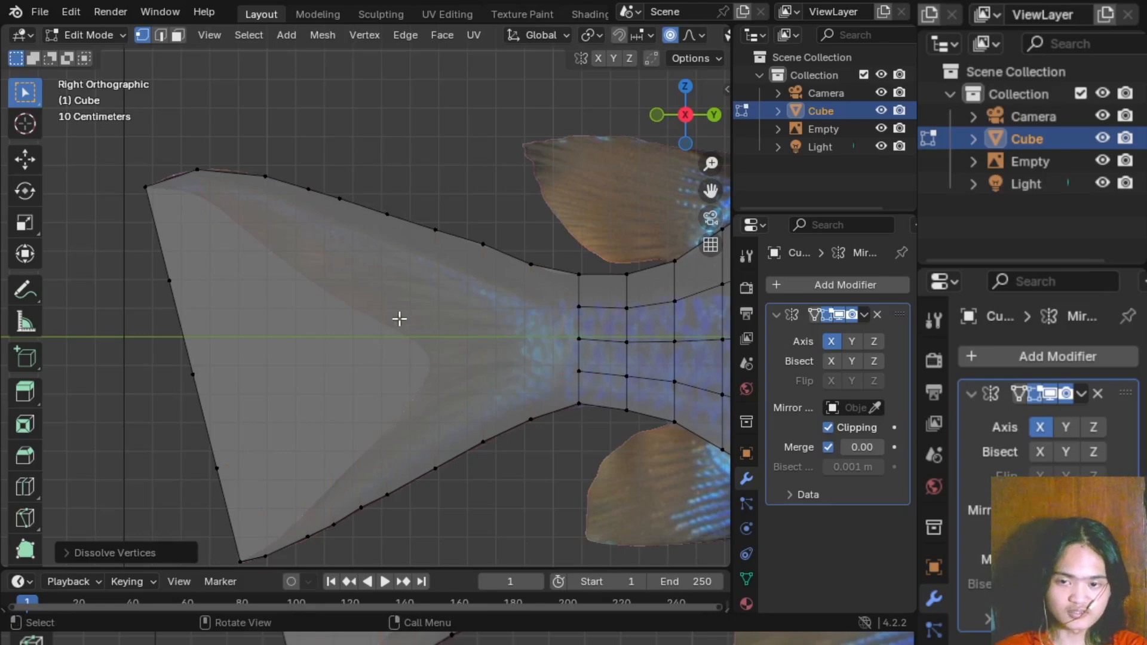
- Knife-cut an edge across the tail fin's side from the upper inner vertex at its base to the upper inner vertex on its rear edge
middle_drag(399, 319, 540, 328)
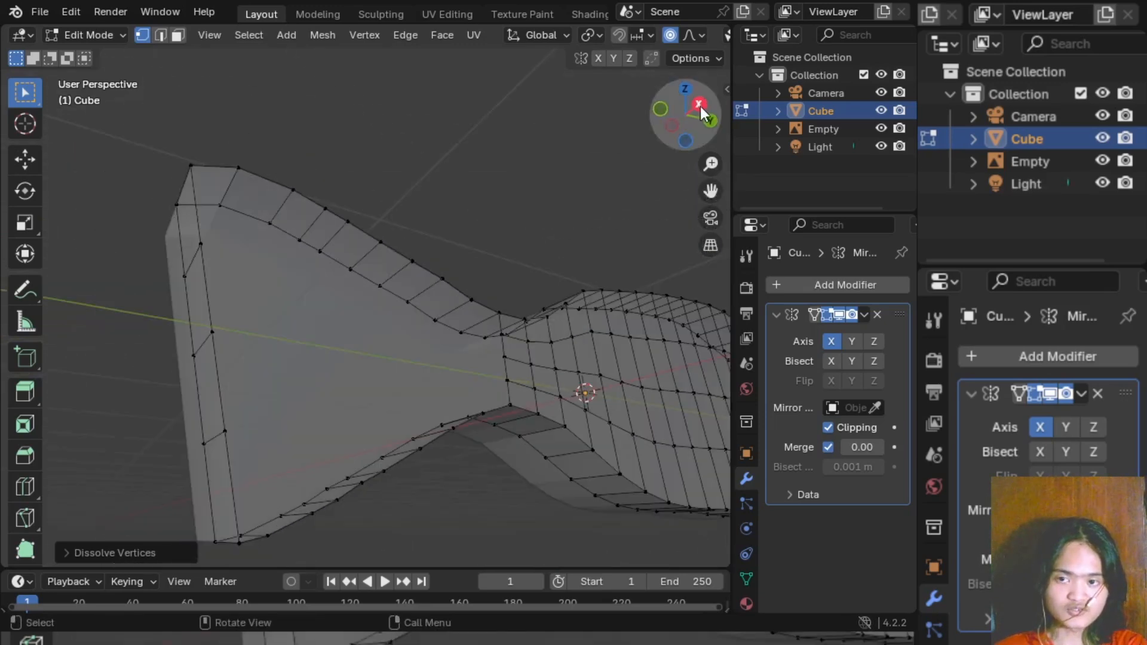
click(699, 105)
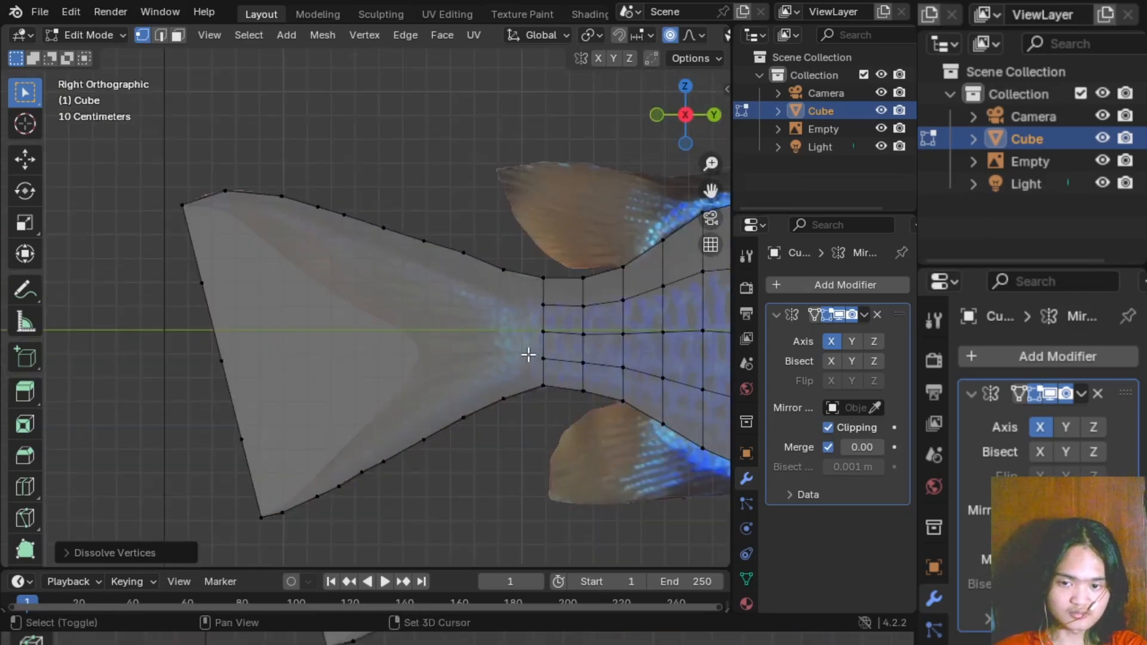
shift+middle_drag(528, 355, 573, 301)
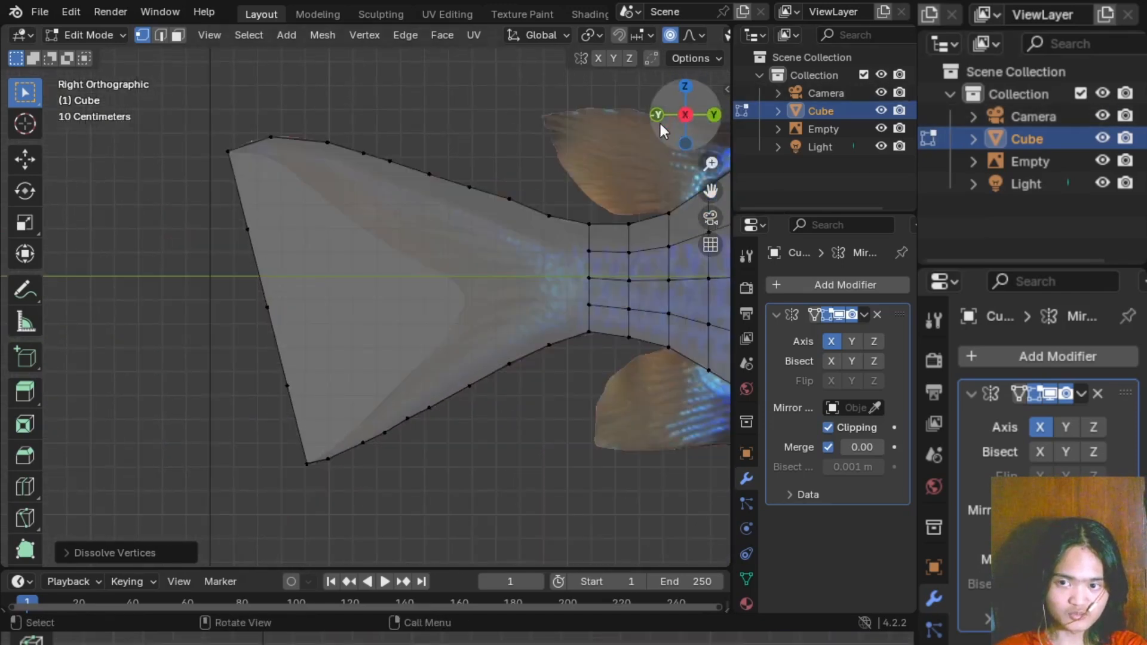
shift+middle_drag(519, 370, 464, 402)
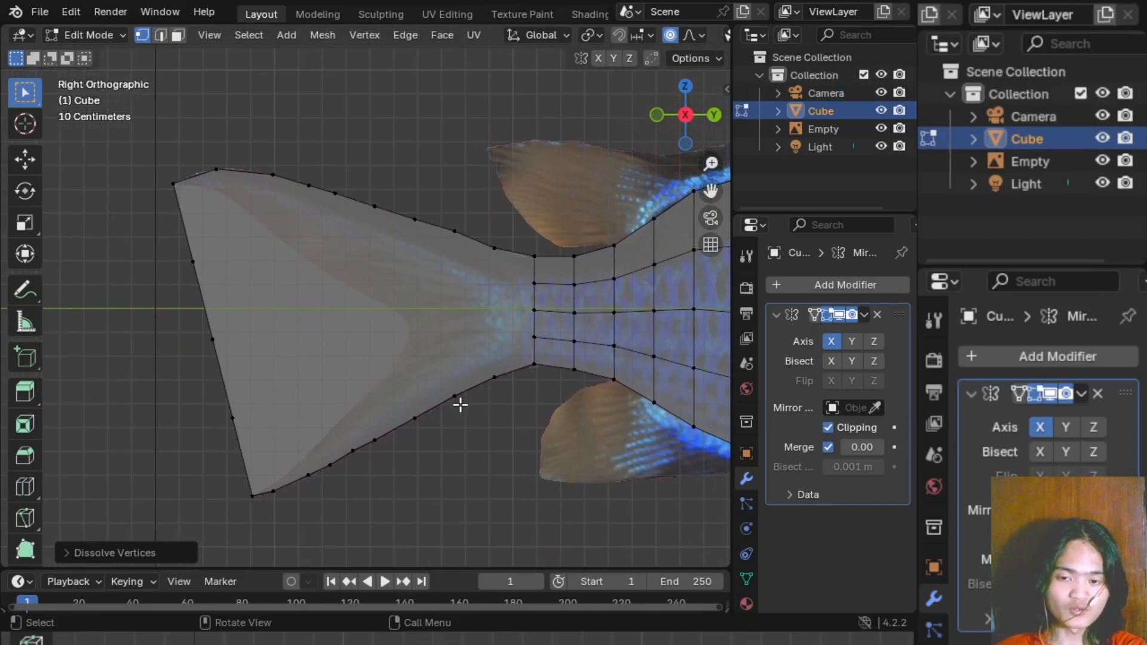
key(k)
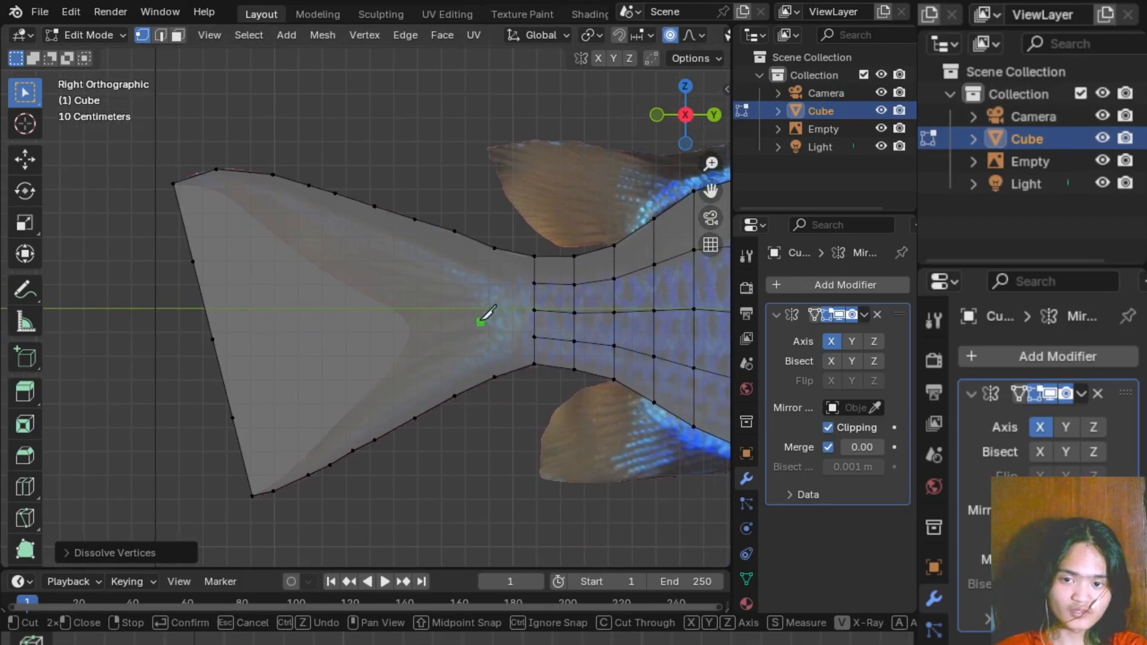
click(534, 284)
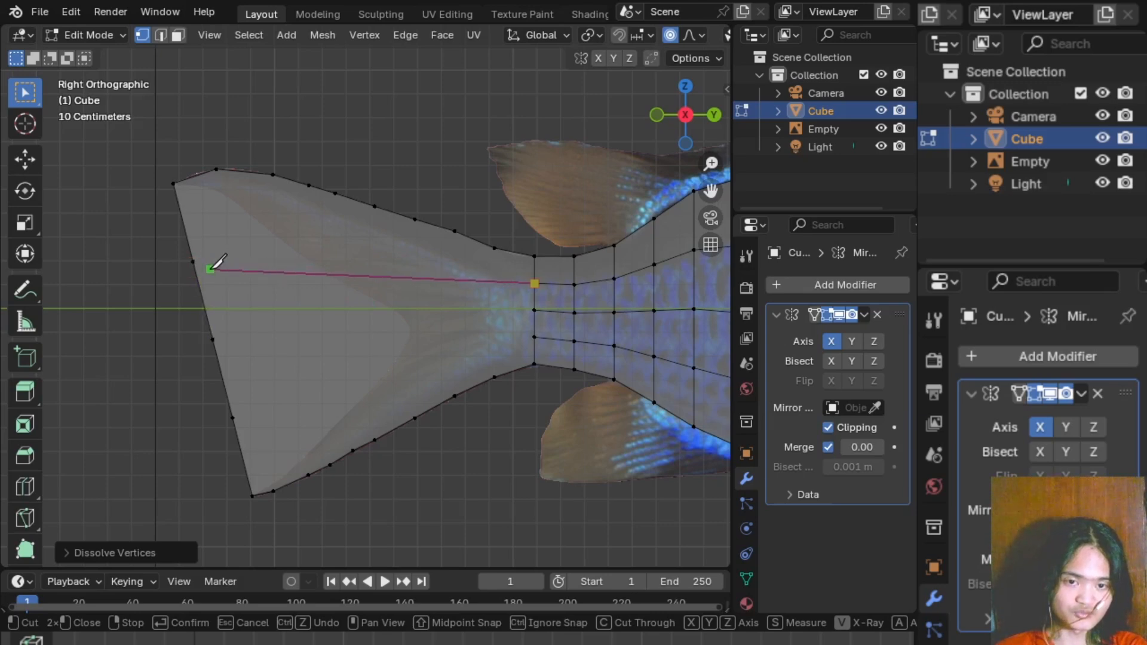
click(192, 261)
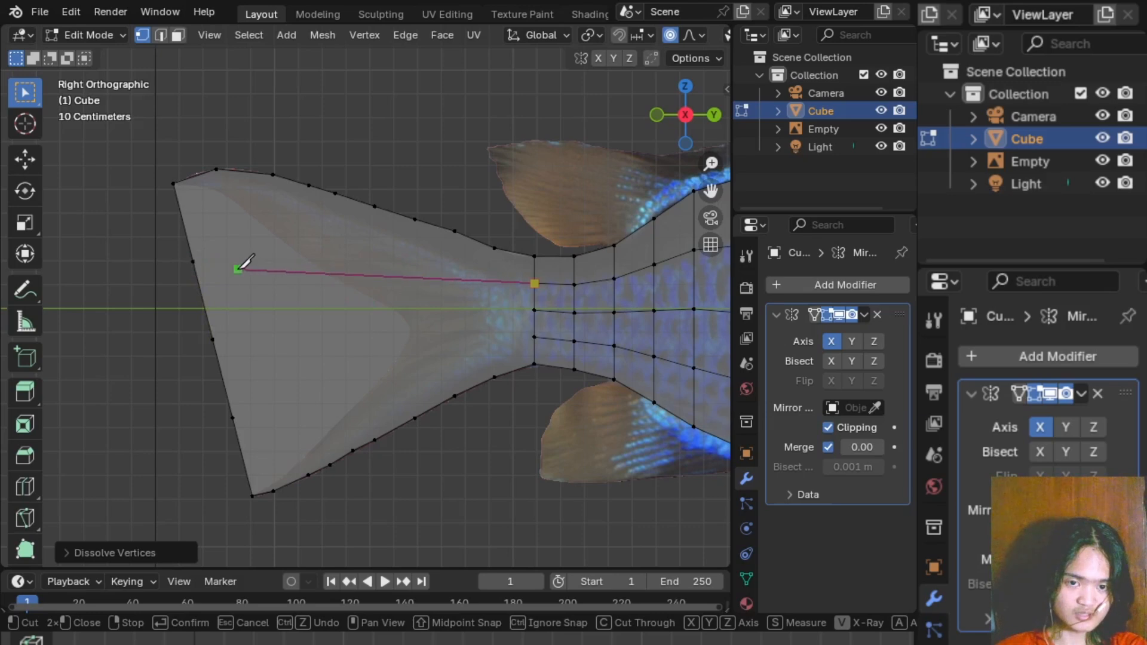
scroll(236, 268, down, 3)
scroll(225, 272, up, 8)
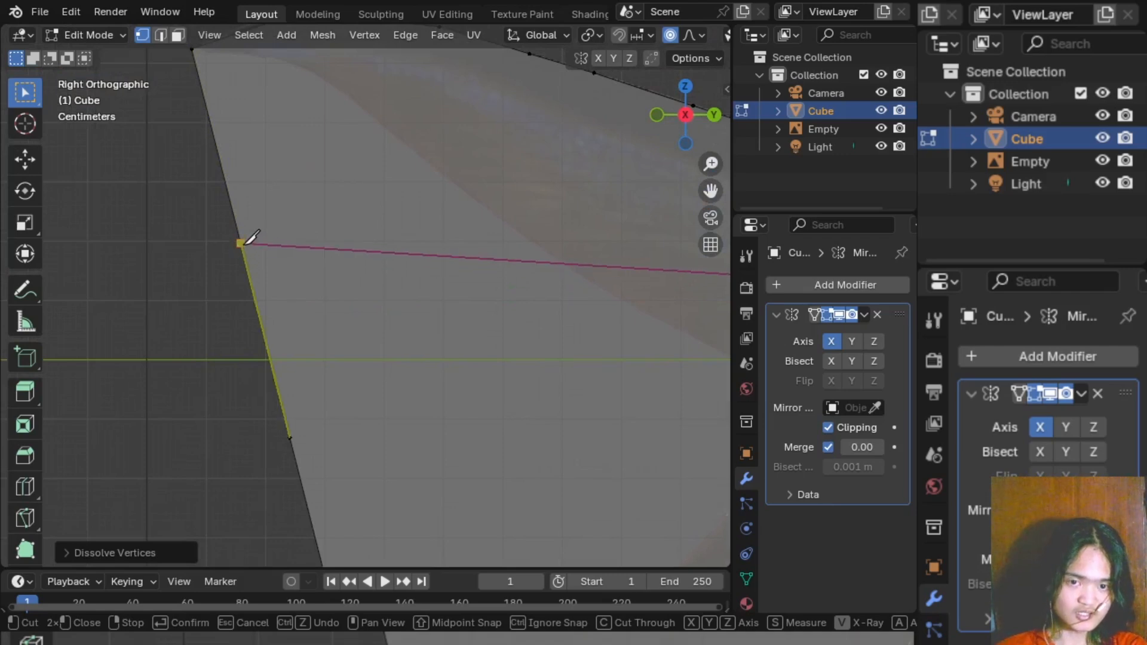
click(241, 242)
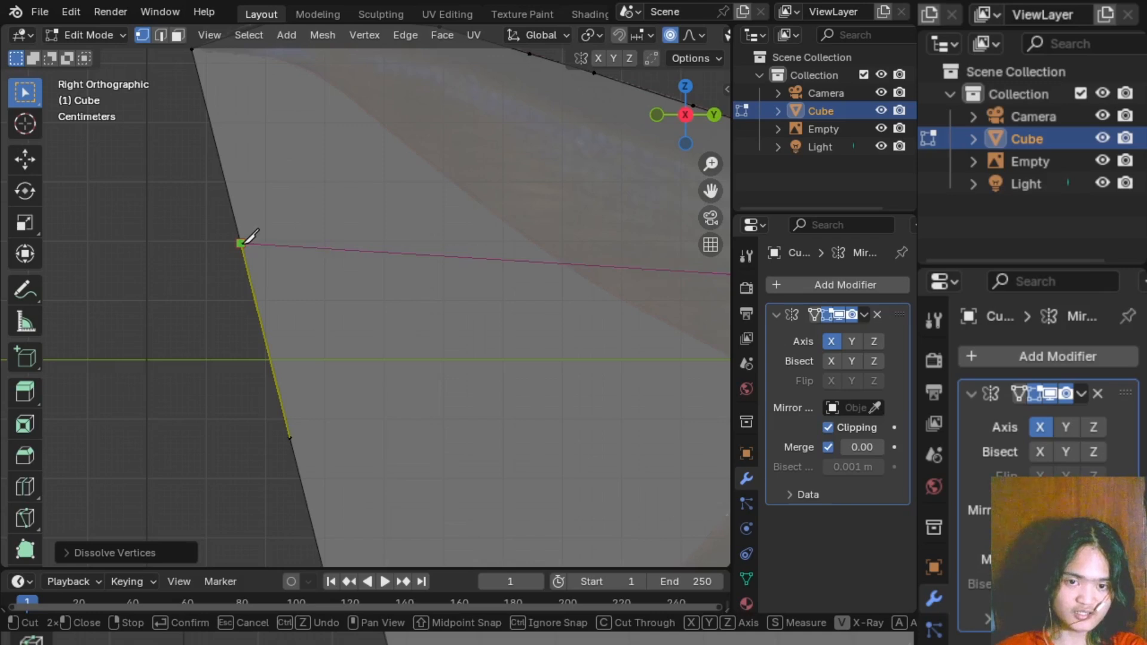
key(Return)
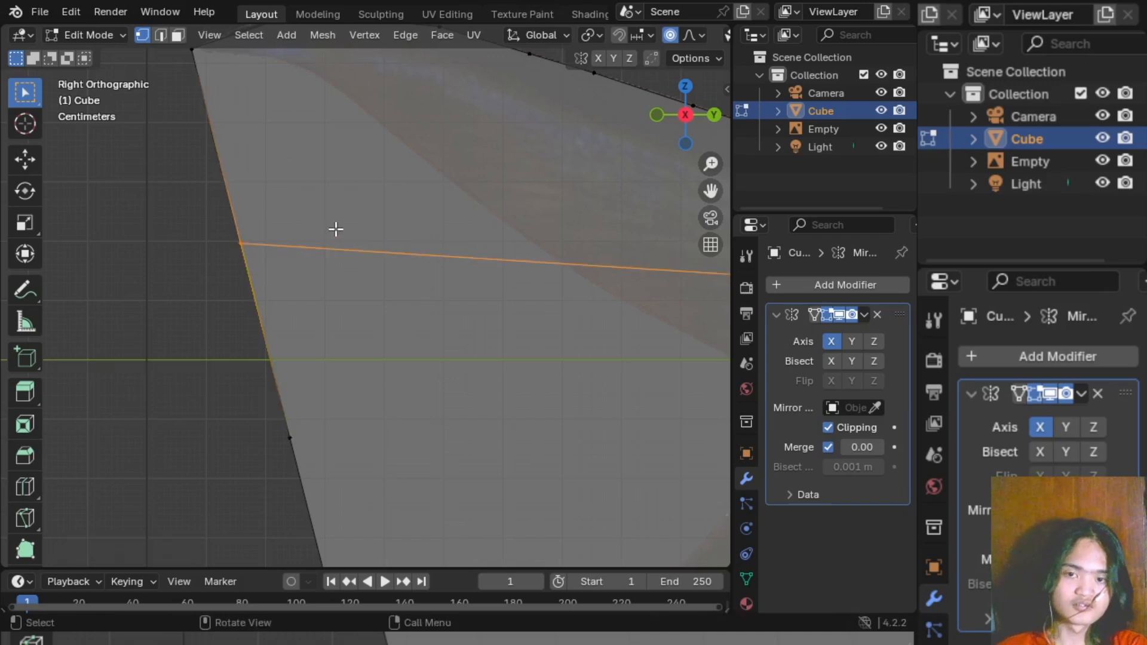
drag(685, 139, 469, 162)
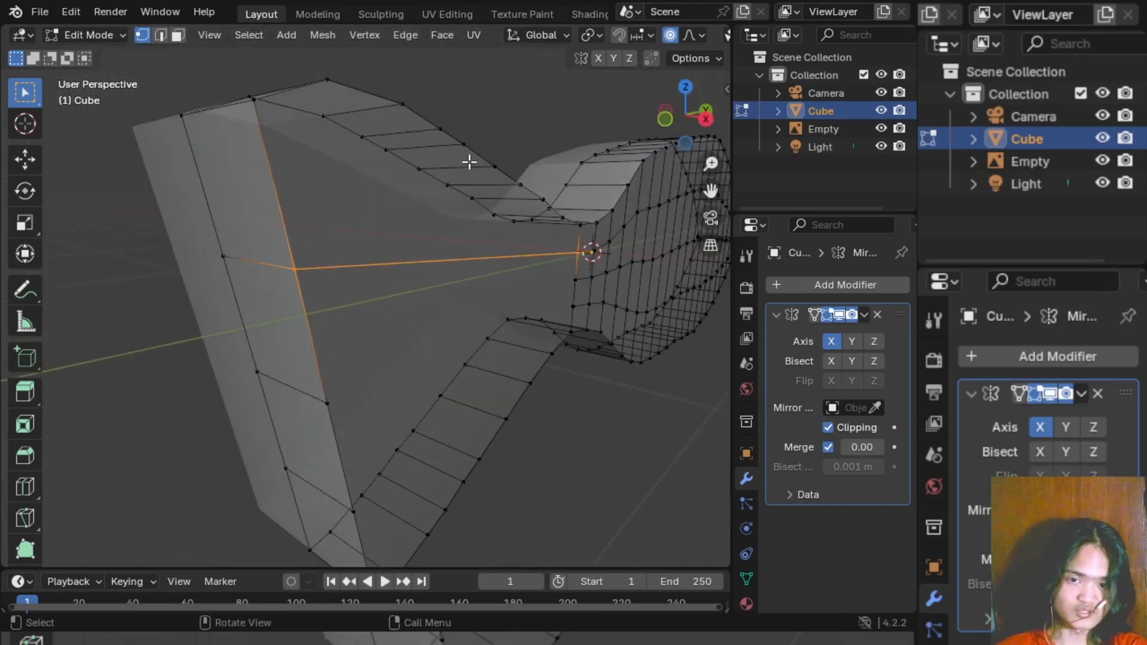
scroll(472, 267, up, 2)
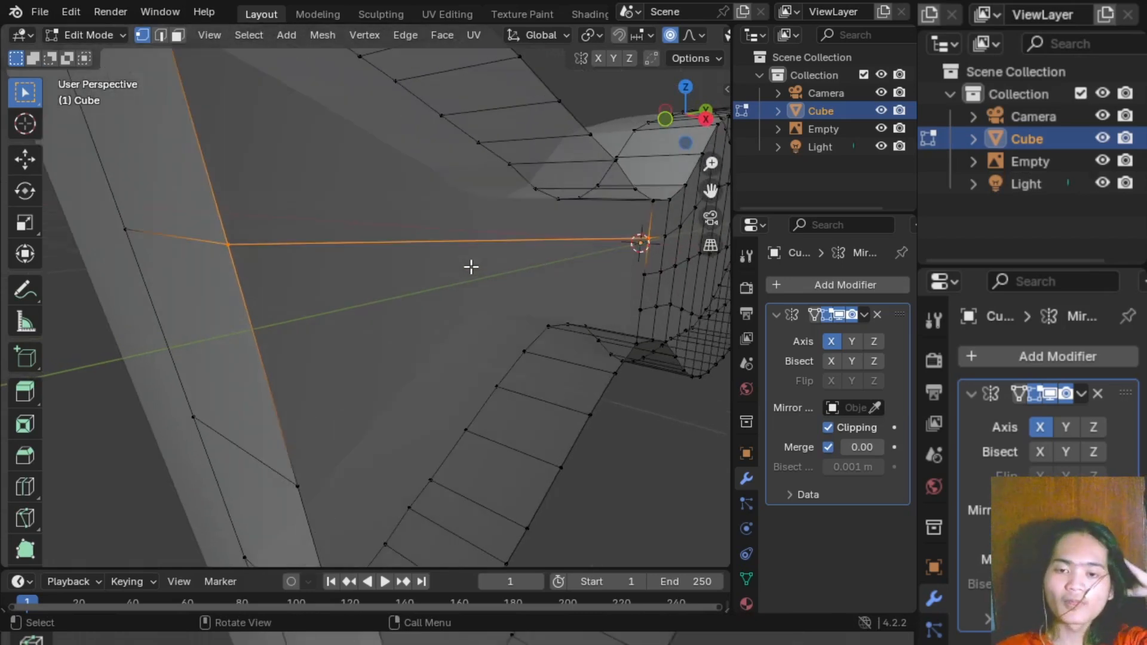
- Knife-cut an edge across the tail fin's side from the middle inner vertex at its base to the middle vertex on its rear edge
scroll(471, 266, down, 3)
shift+middle_drag(548, 263, 493, 284)
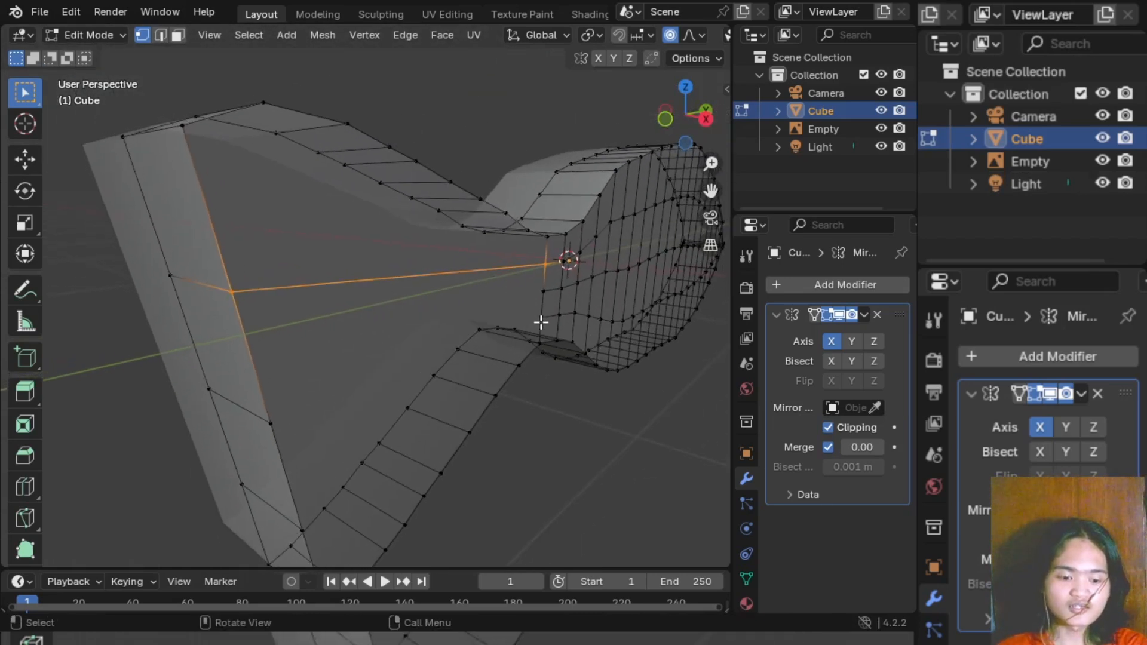
scroll(540, 322, up, 2)
middle_drag(540, 323, 491, 328)
scroll(535, 327, down, 5)
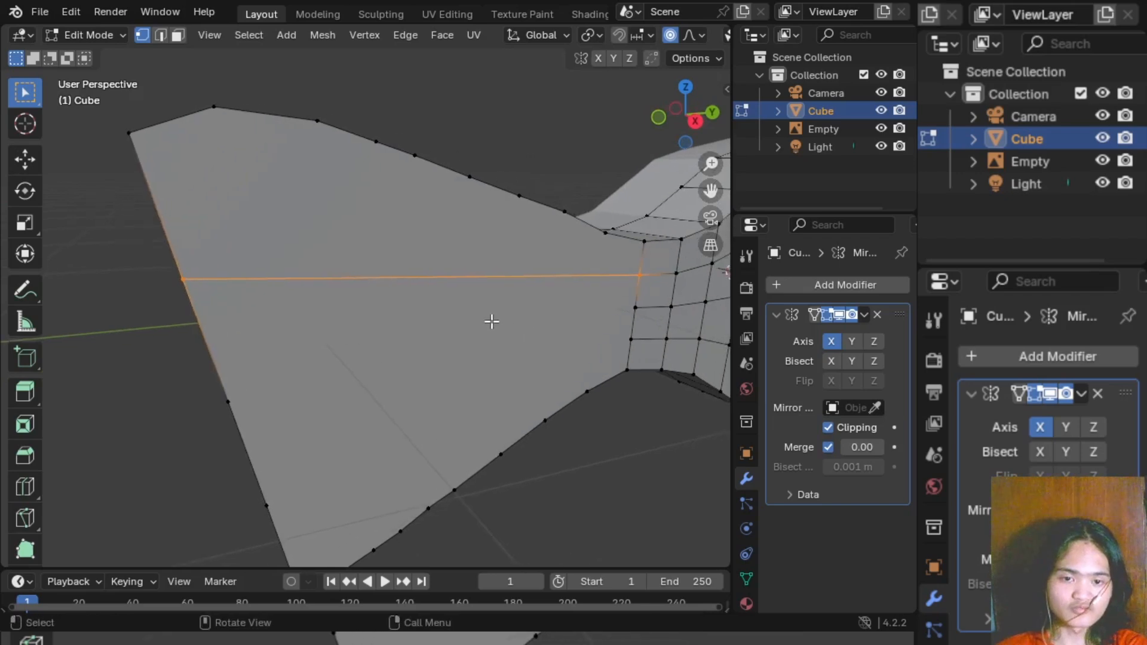
middle_drag(530, 315, 494, 296)
click(704, 123)
scroll(495, 296, up, 1)
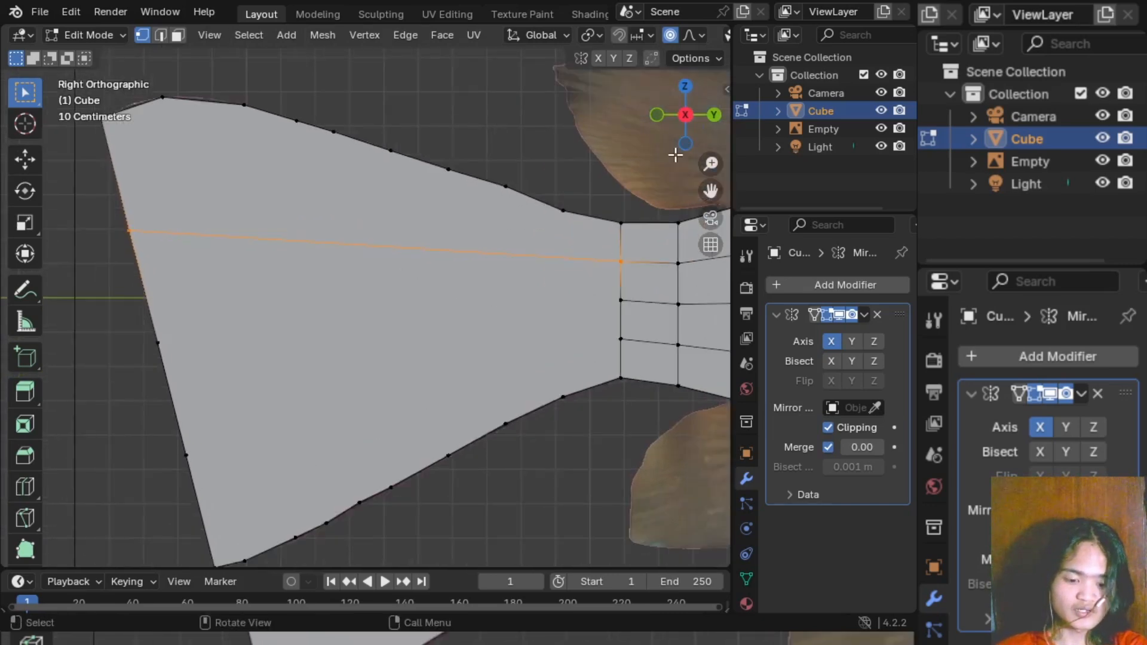
key(k)
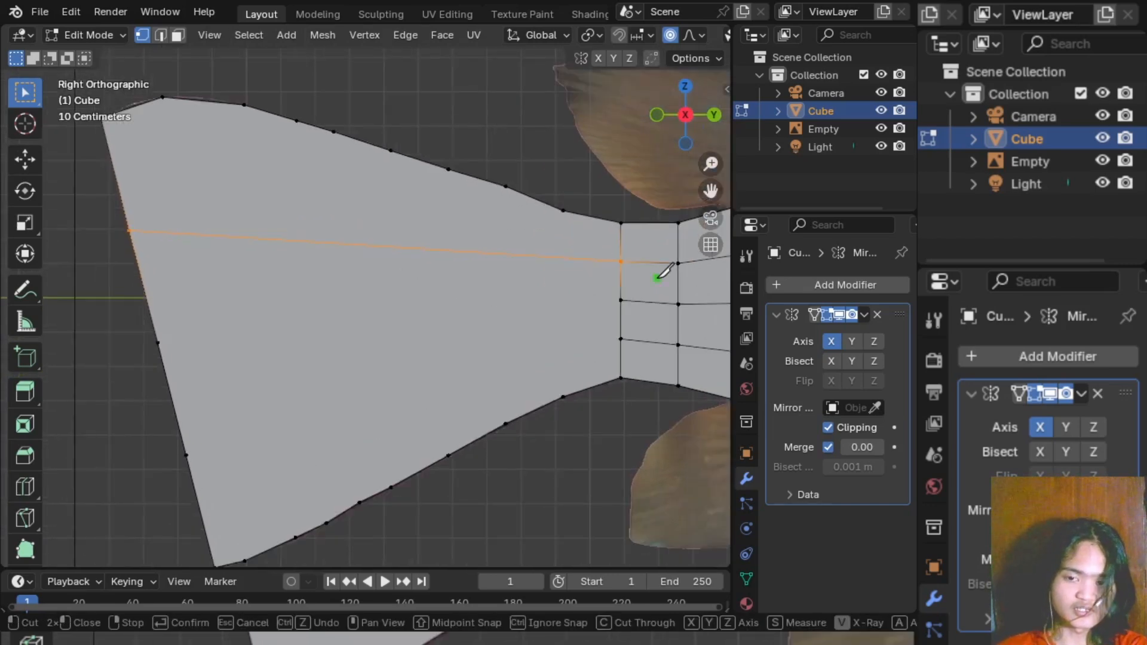
click(621, 300)
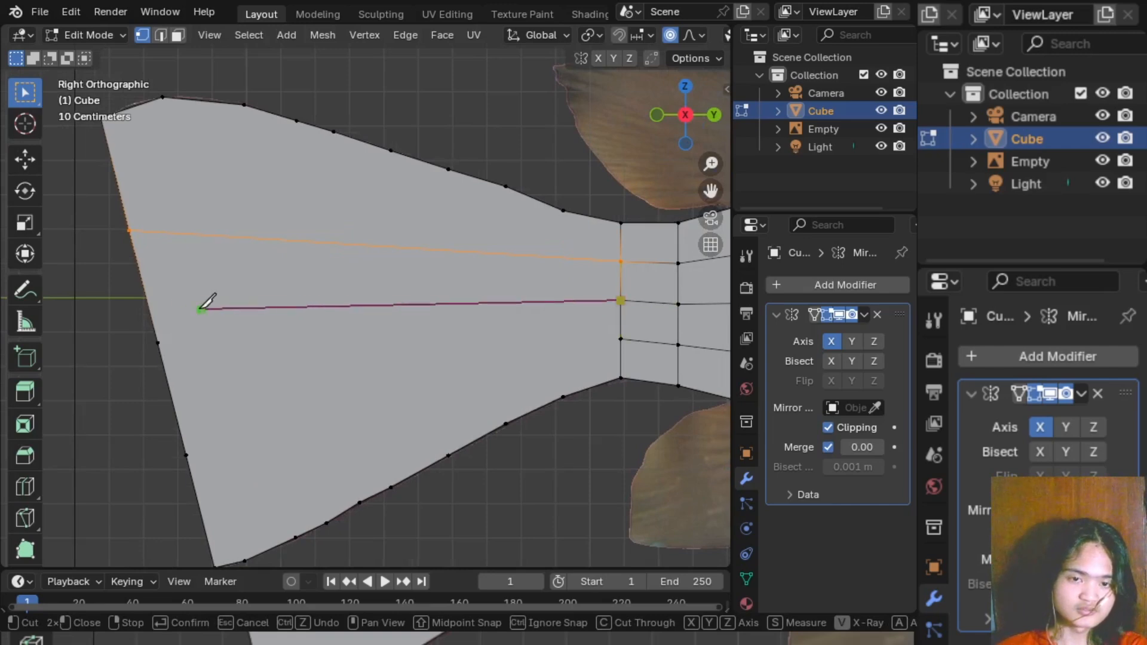
click(157, 342)
key(Return)
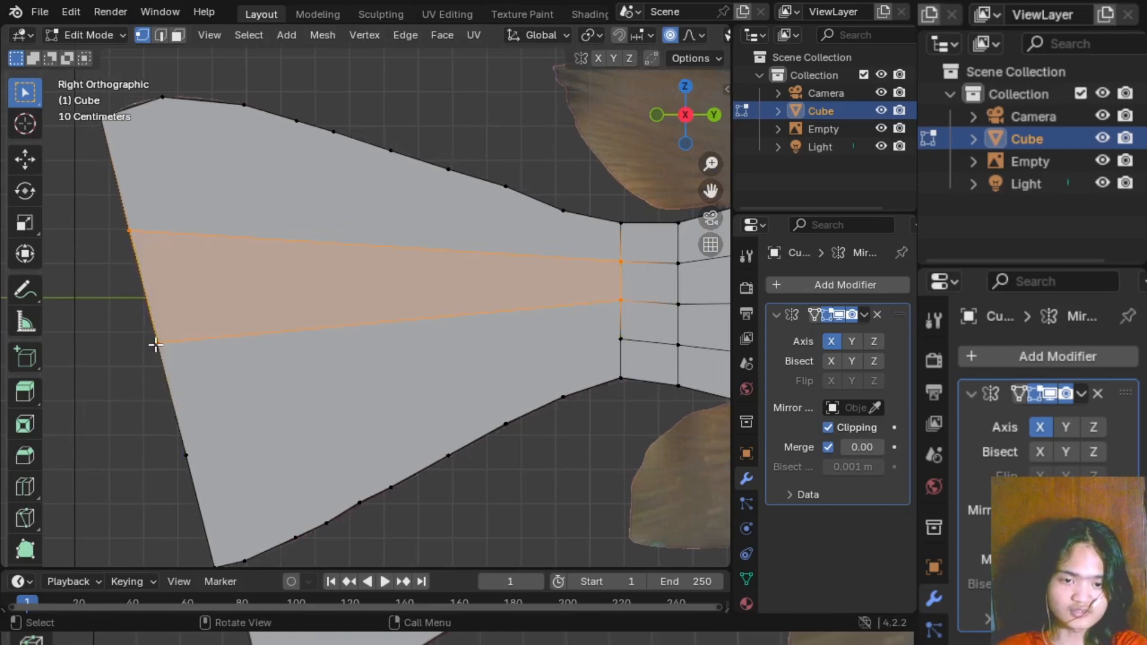
- Knife-cut an edge from the lower inner vertex at the tail fin's base to the lower inner vertex on its rear edge
key(k)
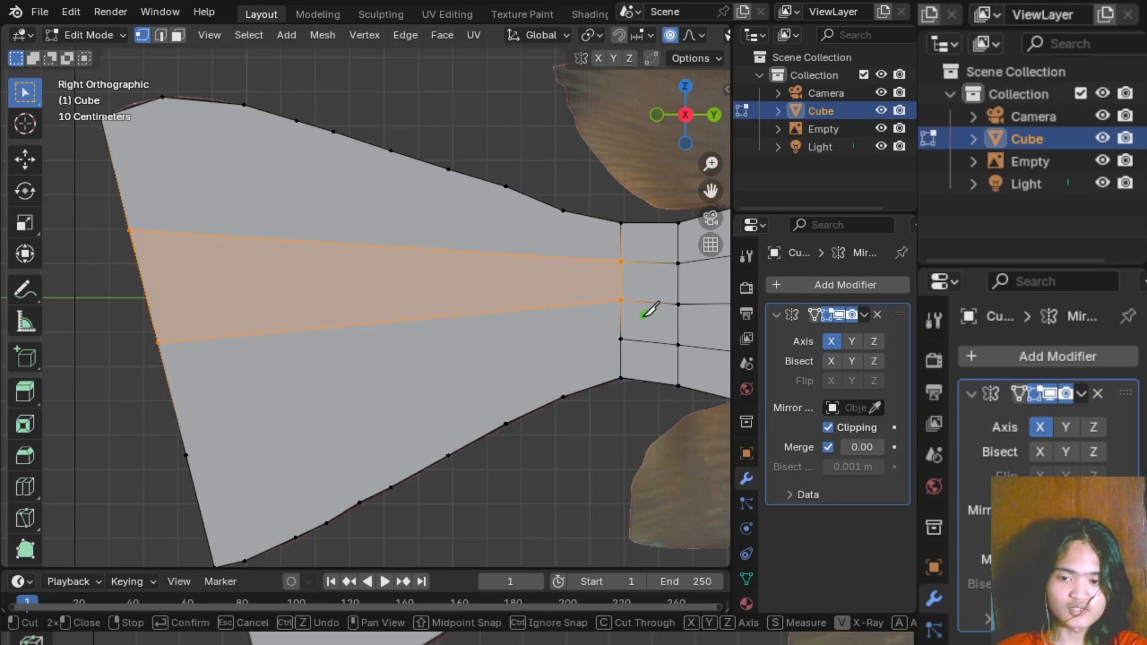
click(620, 338)
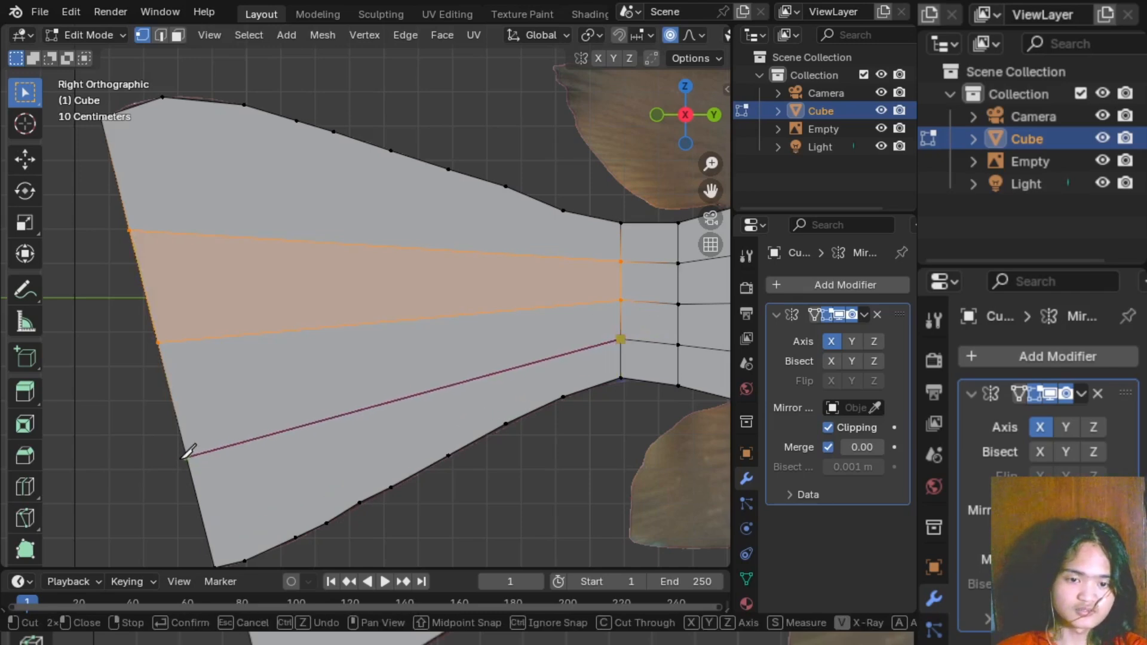
click(185, 454)
key(Return)
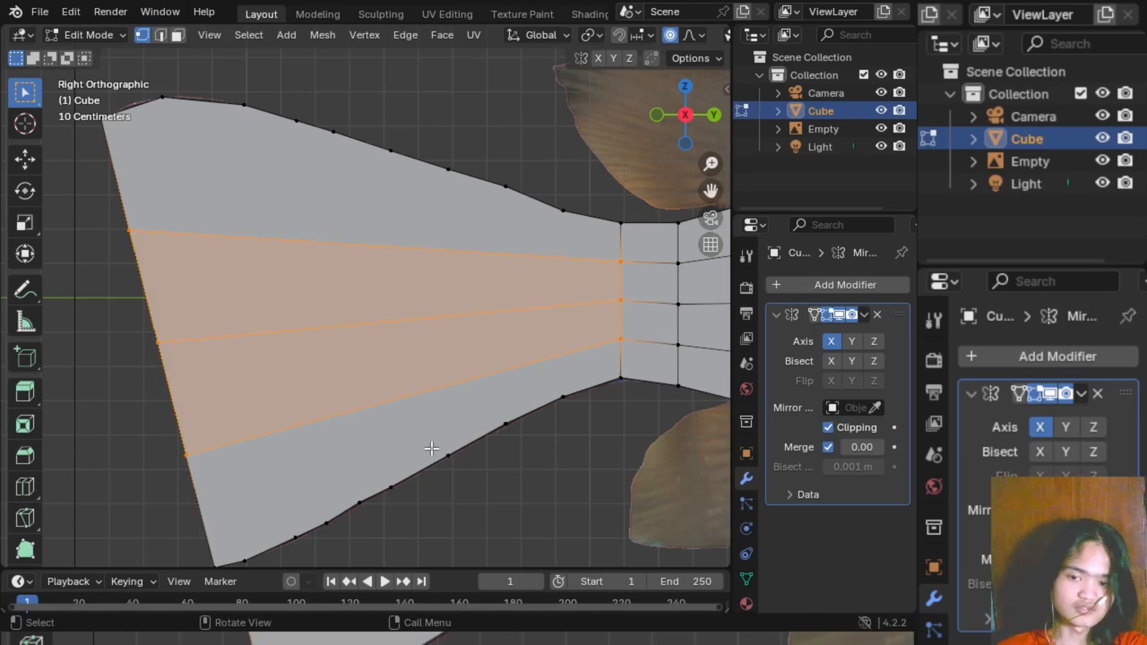
- Turn on X-ray display to reveal the reference tail through the mesh in right orthographic view and clear the selection
drag(688, 117, 723, 139)
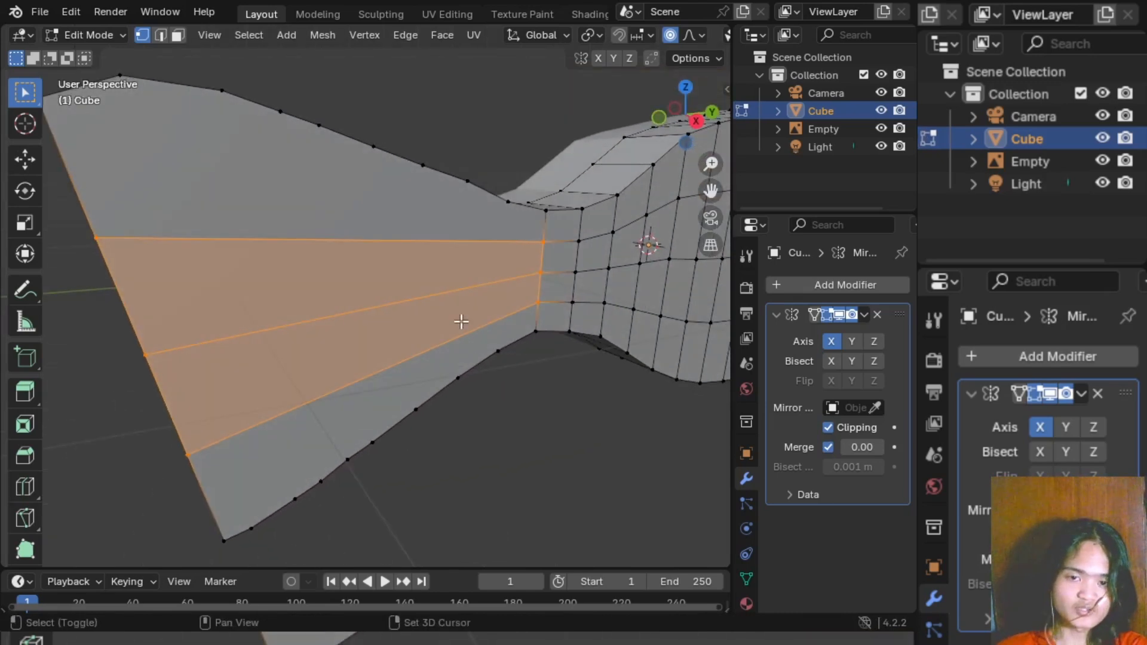
shift+middle_drag(461, 320, 578, 343)
drag(577, 343, 529, 292)
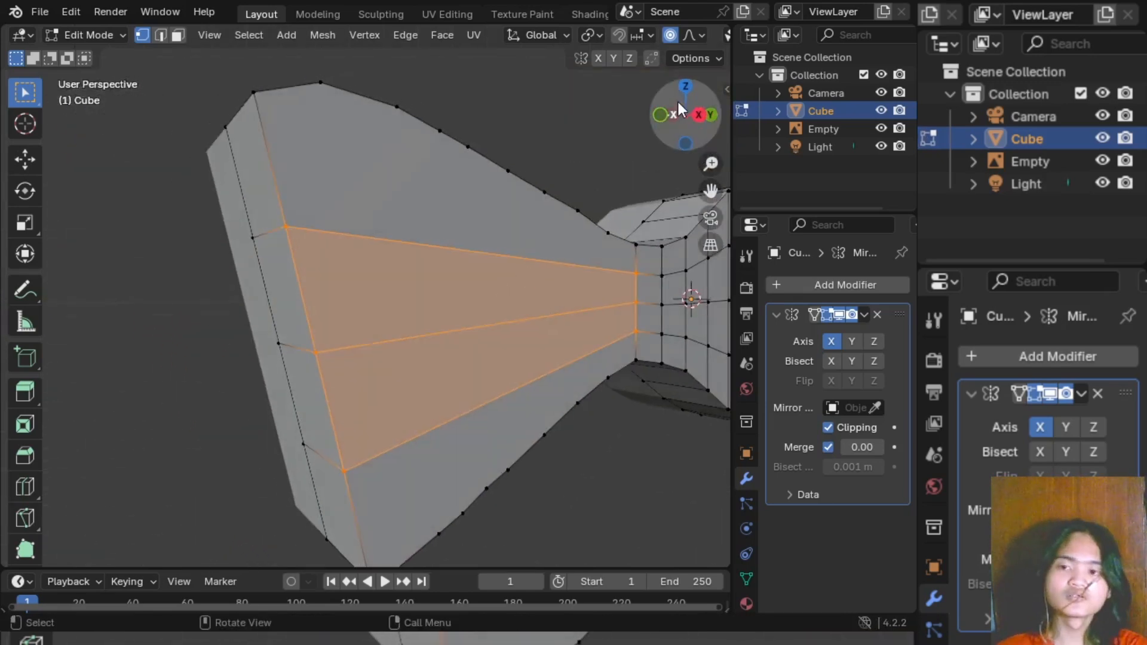
click(700, 120)
scroll(533, 317, down, 2)
key(alt+z)
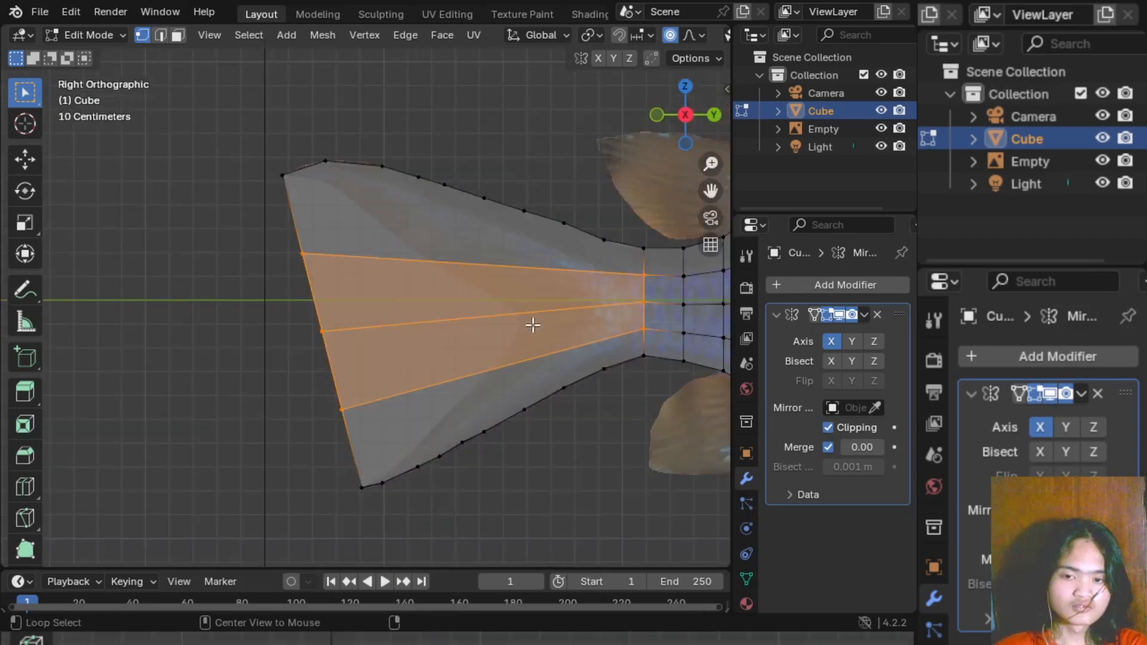
shift+middle_drag(539, 352, 334, 312)
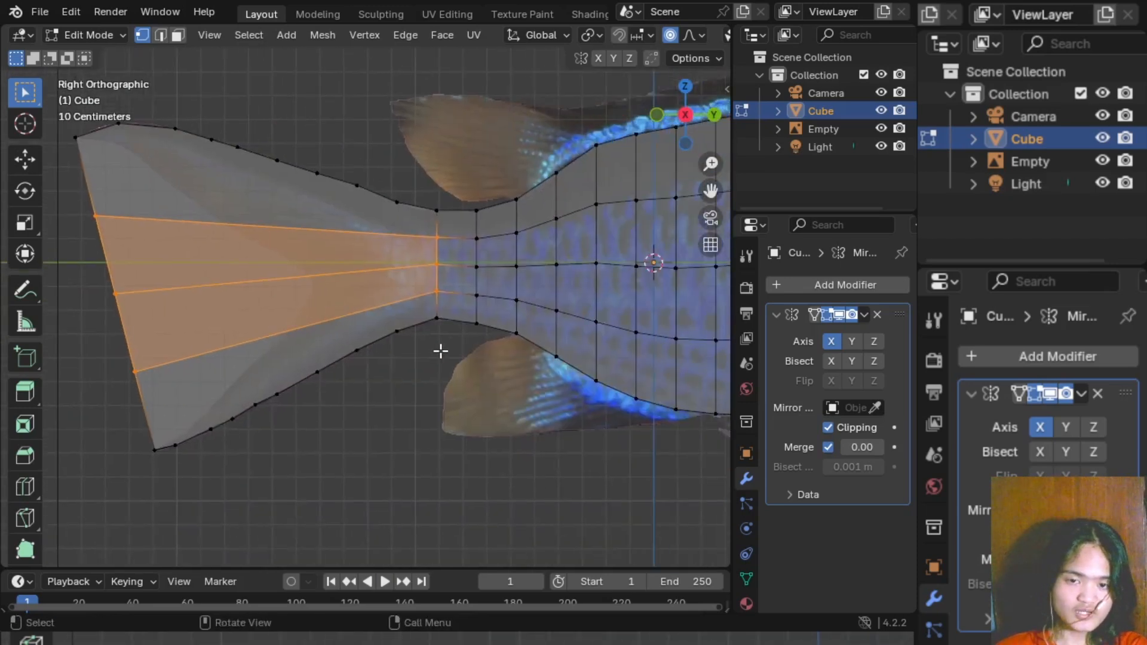
shift+middle_drag(392, 427, 466, 446)
click(430, 399)
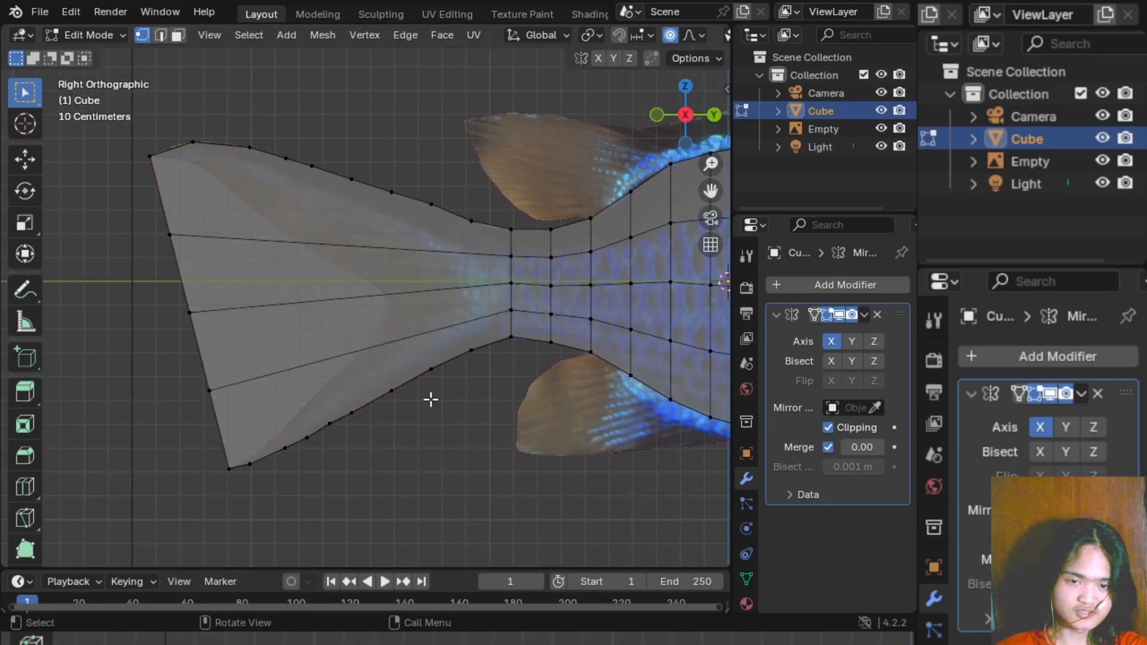
- Move the three inner vertex rows on the tail fin's rear edge about 0.466 m along Y toward the body
drag(146, 211, 272, 403)
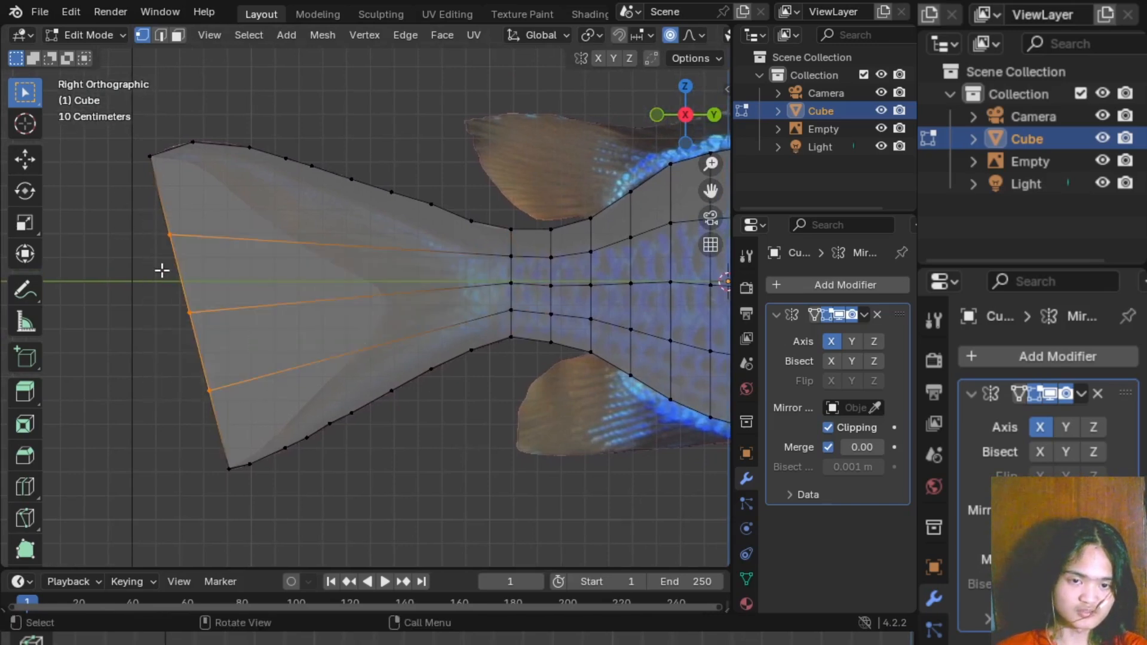
drag(123, 215, 261, 417)
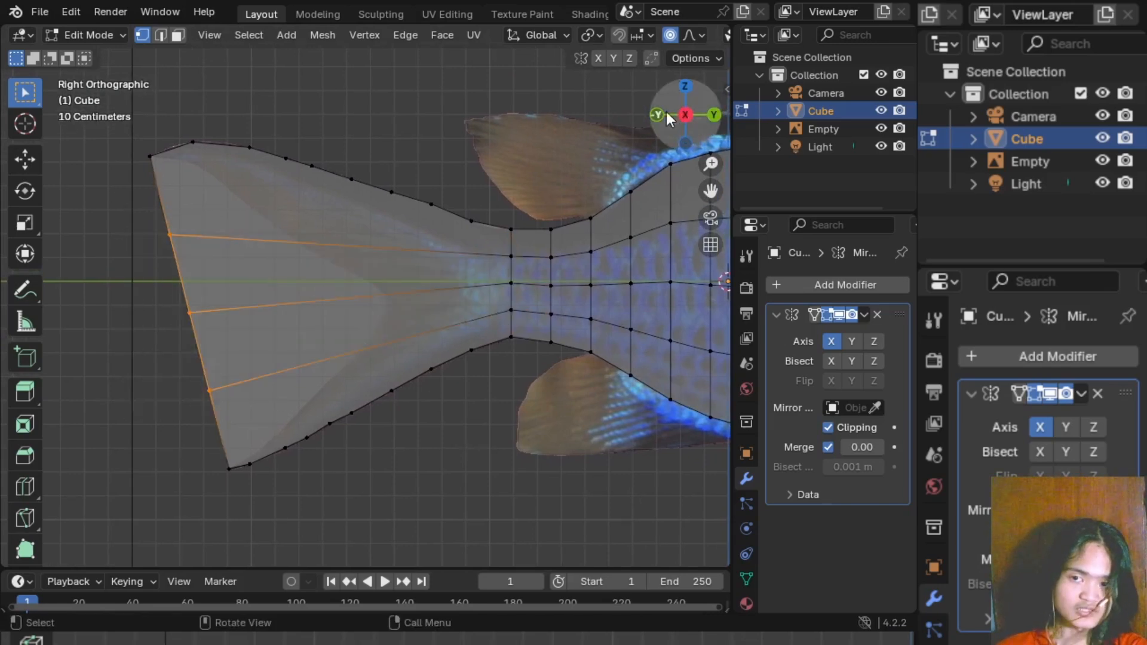
drag(669, 118, 627, 132)
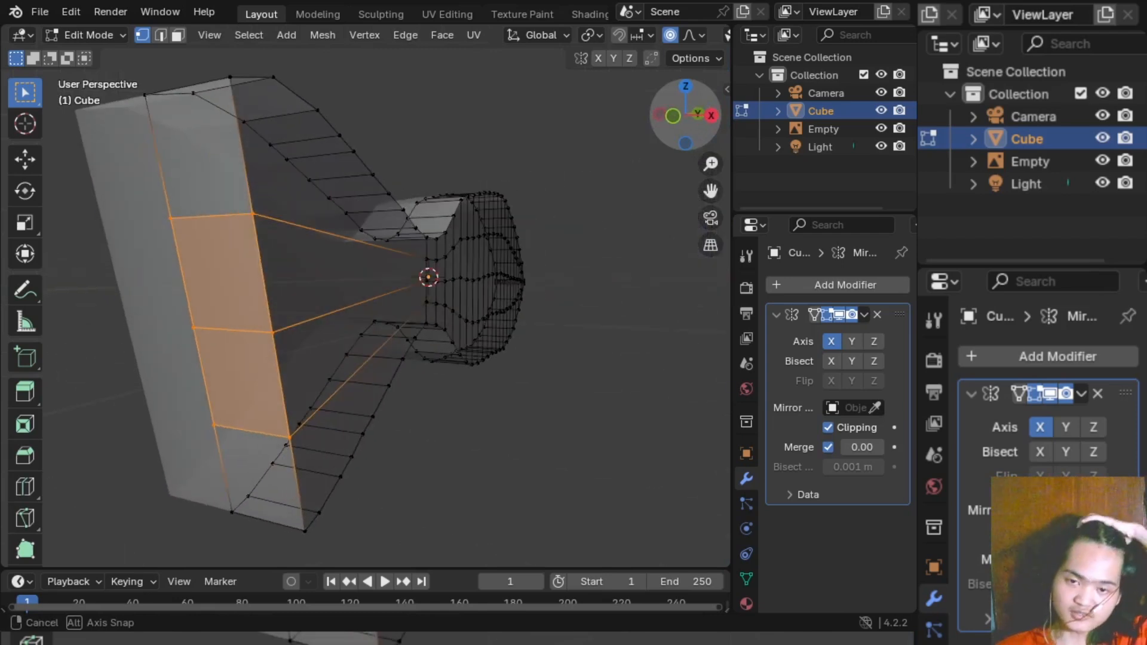
drag(700, 122, 666, 117)
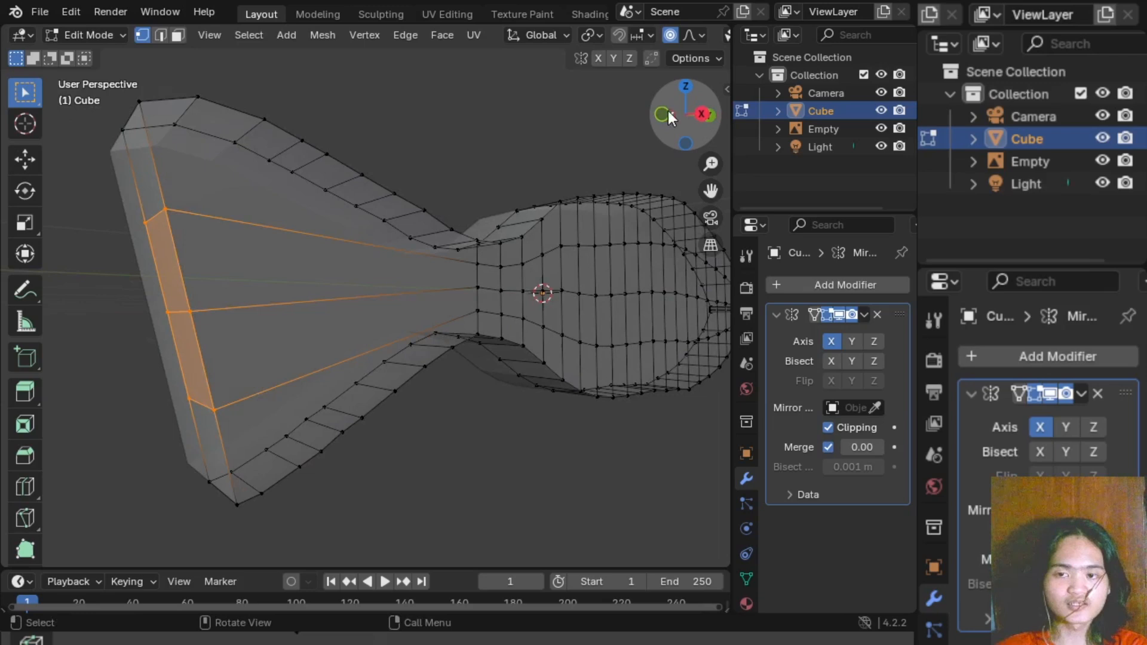
click(702, 115)
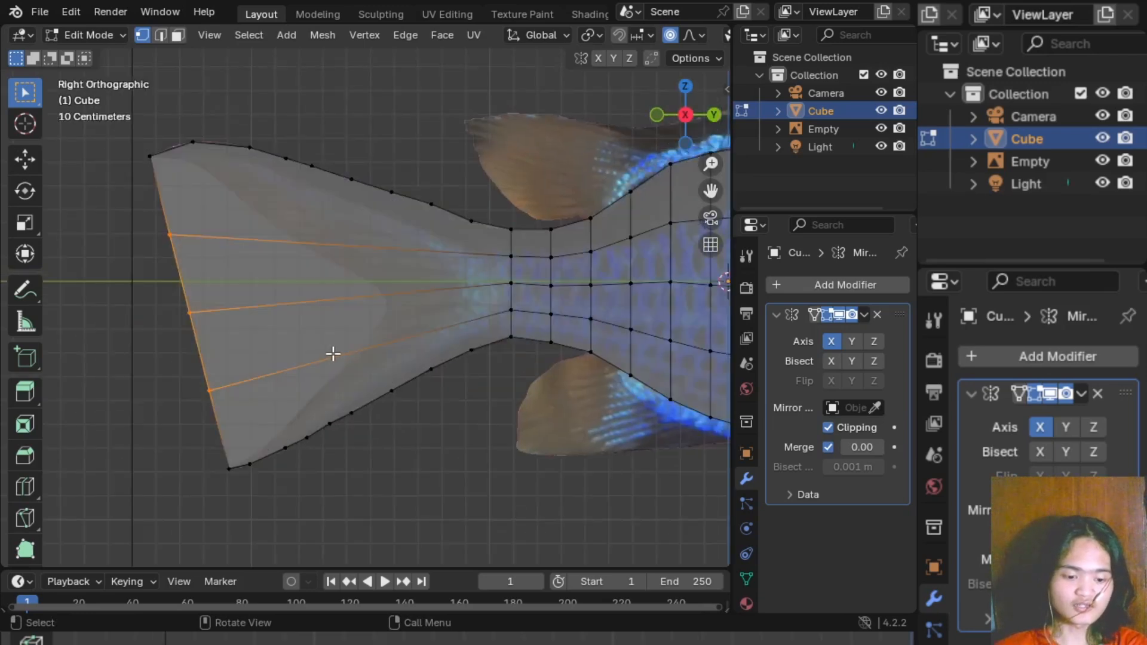
key(g)
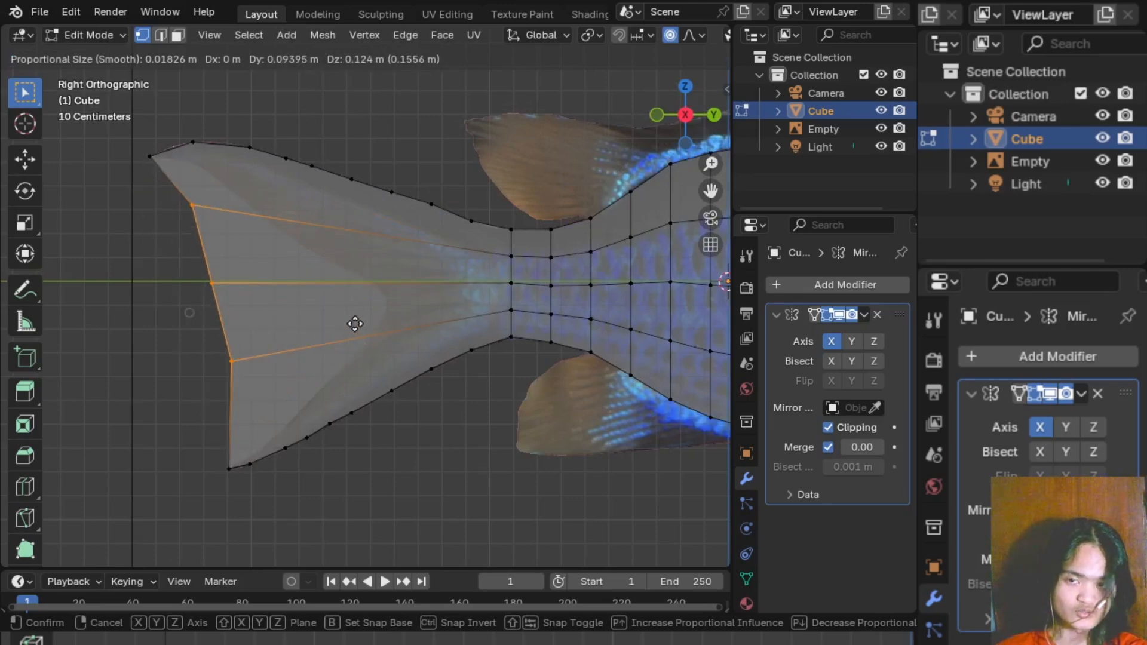
key(y)
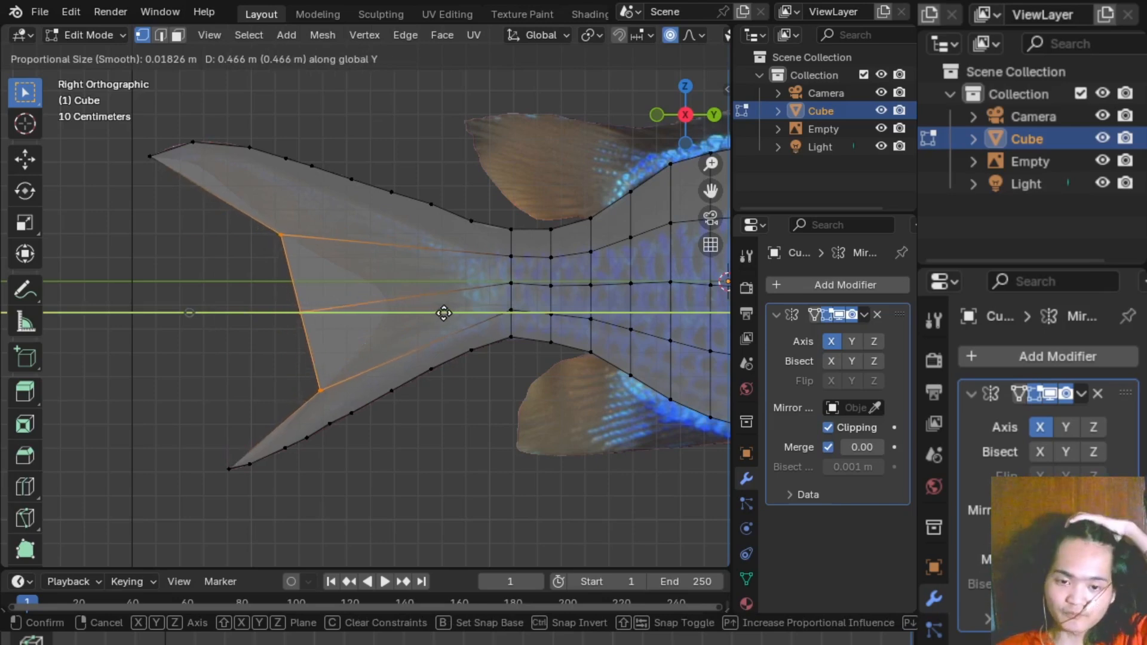
click(444, 313)
click(441, 419)
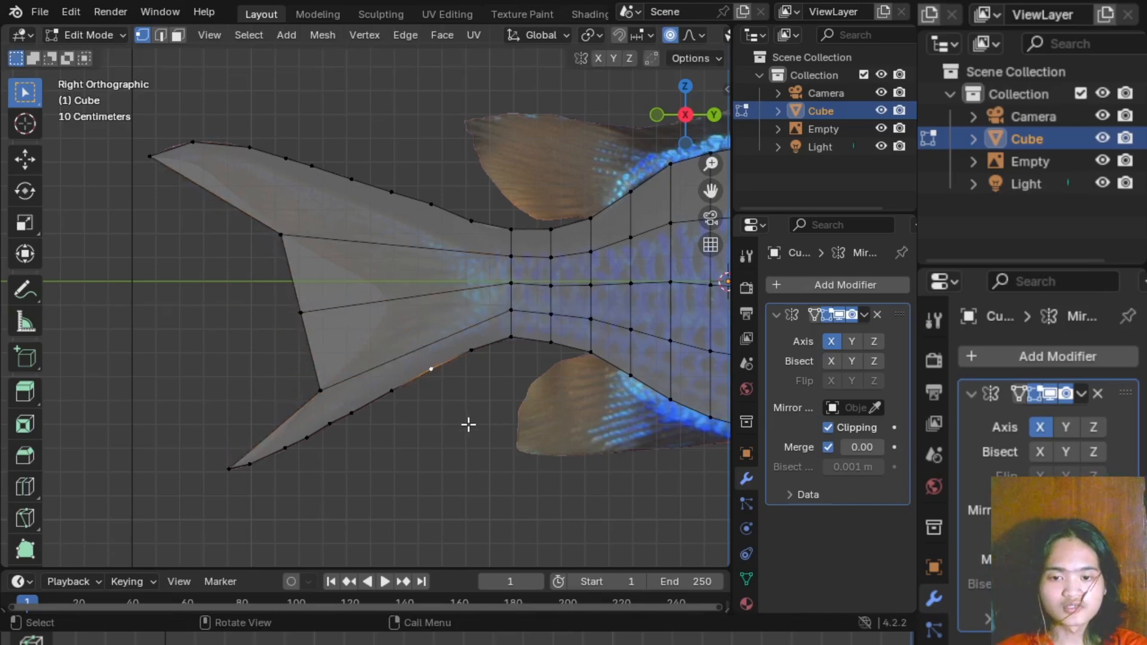
click(468, 425)
- Move the middle vertex of the tail fin's rear edge forward to the notch of the reference's forked tail
shift+middle_drag(468, 424, 519, 446)
scroll(470, 423, up, 2)
click(306, 344)
key(g)
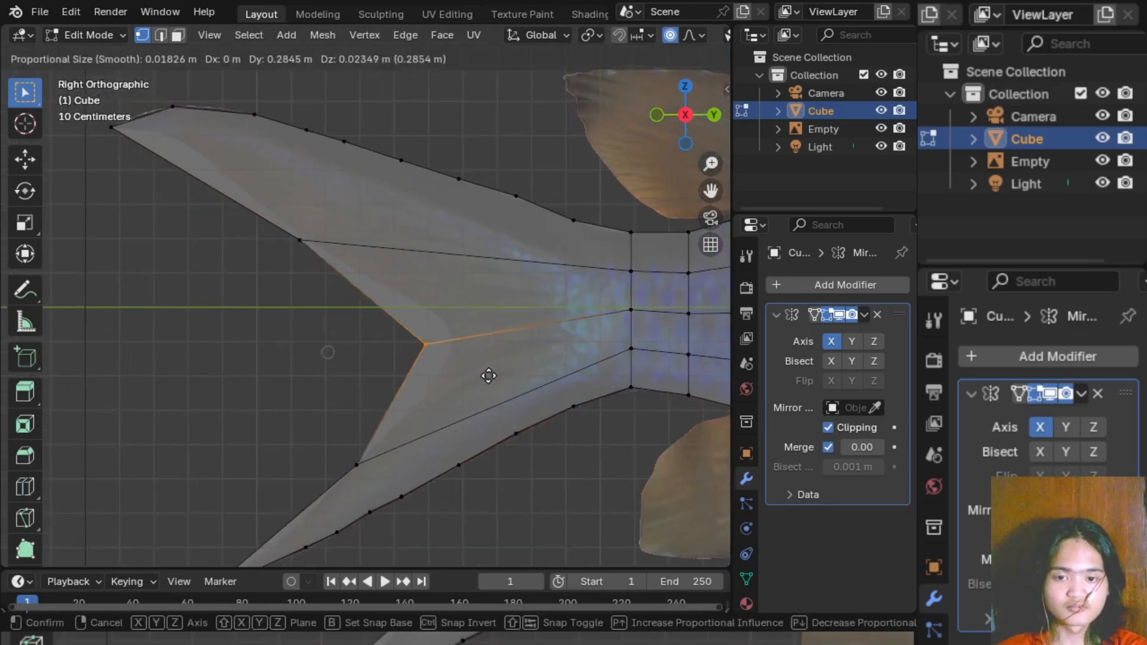
click(501, 366)
- Nudge the upper inner vertex on the tail fin's rear edge slightly toward the body to fit the reference's upper lobe
click(299, 242)
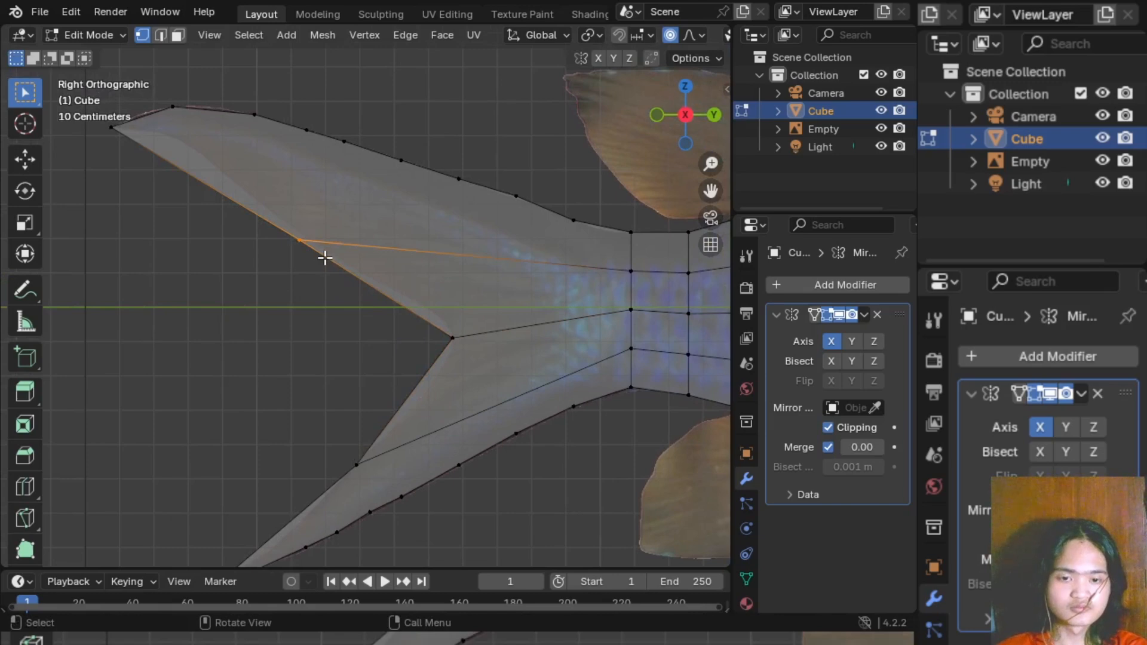
key(g)
click(332, 255)
drag(415, 308, 472, 350)
click(227, 311)
- Inspect the forked tail and whole fish mesh with X-ray off in perspective and right orthographic views
key(alt+z)
scroll(232, 309, down, 3)
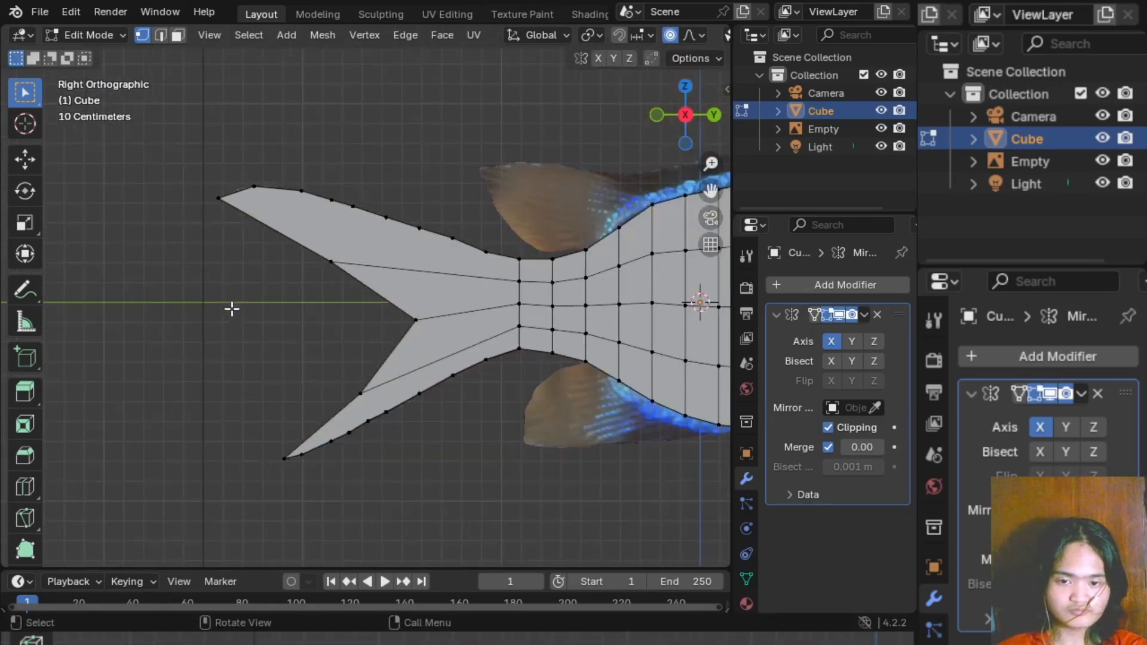
shift+middle_drag(341, 331, 229, 341)
drag(680, 119, 604, 194)
scroll(491, 179, down, 8)
middle_drag(480, 223, 518, 190)
scroll(457, 217, up, 4)
shift+middle_drag(413, 210, 478, 230)
mouse_move(454, 230)
middle_down()
mouse_move(496, 233)
mouse_move(451, 224)
middle_up()
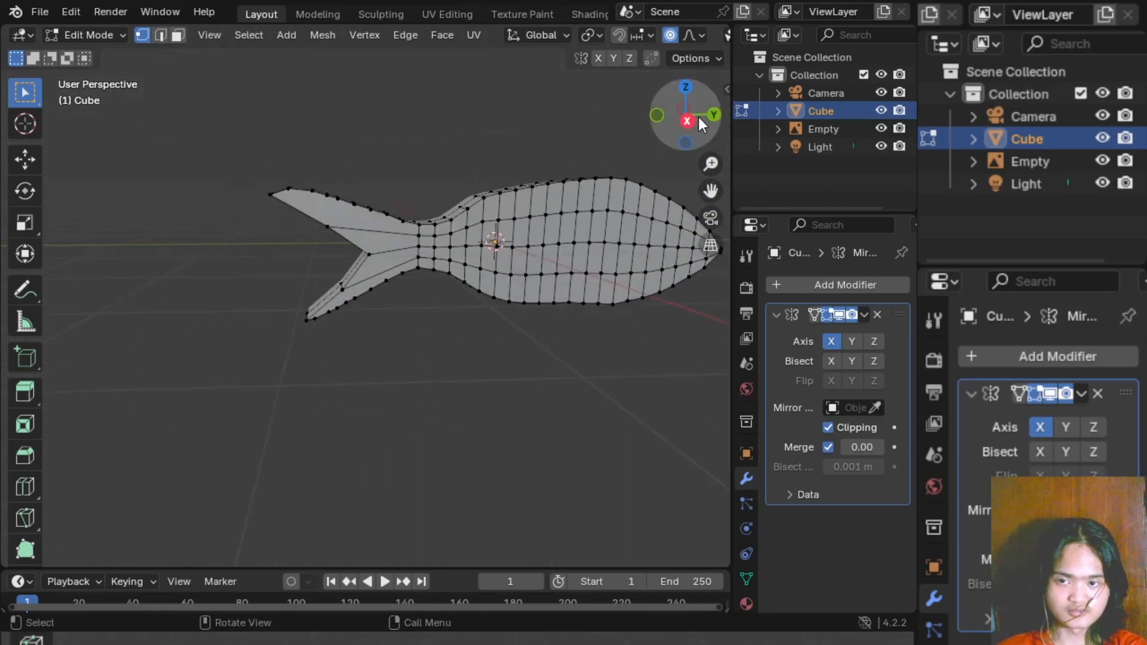
click(688, 120)
scroll(440, 305, up, 5)
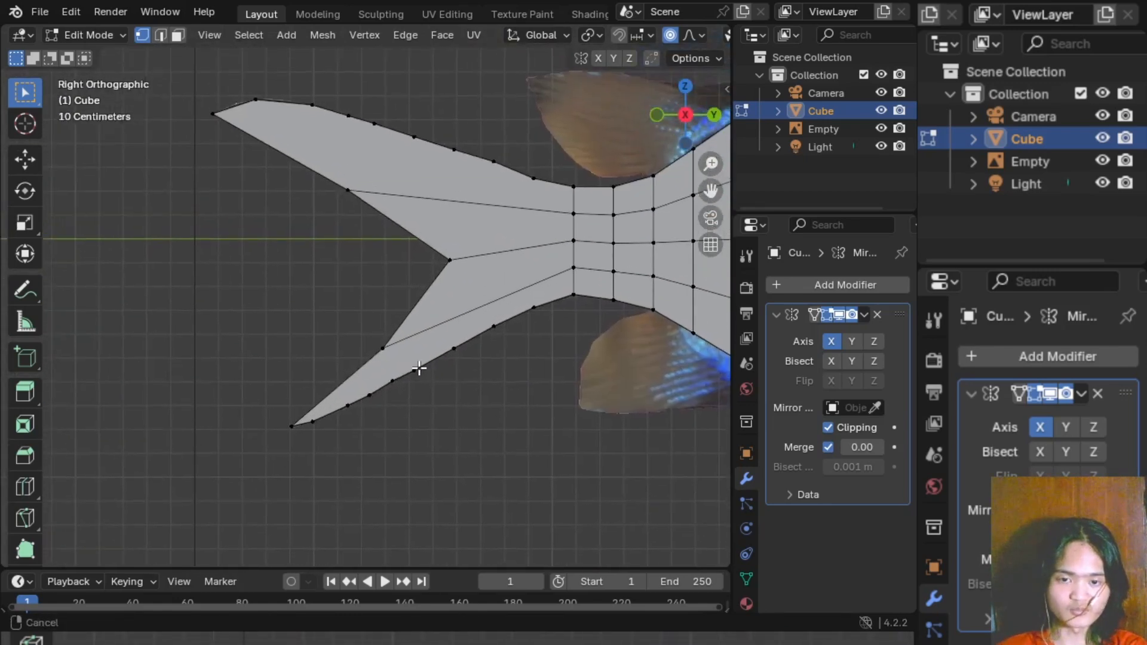
- Turn X-ray back on and add one centred loop cut along the tail and body between the upper and middle lengthwise edges
key(alt+z)
shift+middle_drag(465, 214, 584, 225)
scroll(519, 230, up, 2)
scroll(520, 229, down, 3)
click(686, 114)
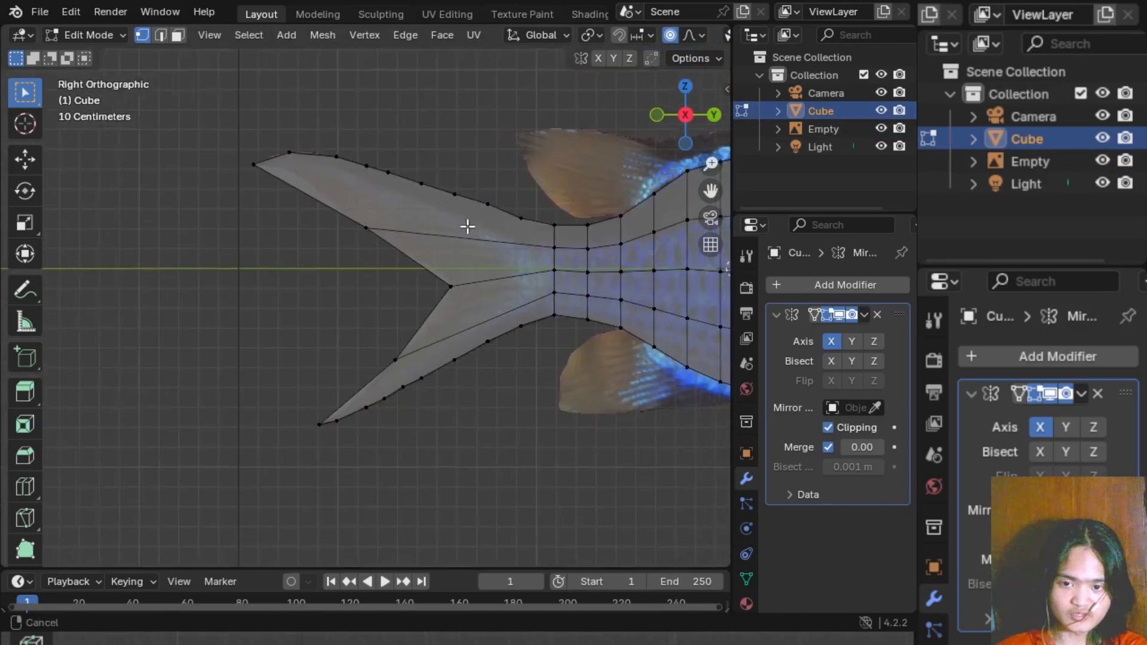
shift+middle_drag(468, 226, 409, 236)
shift+middle_drag(607, 249, 499, 251)
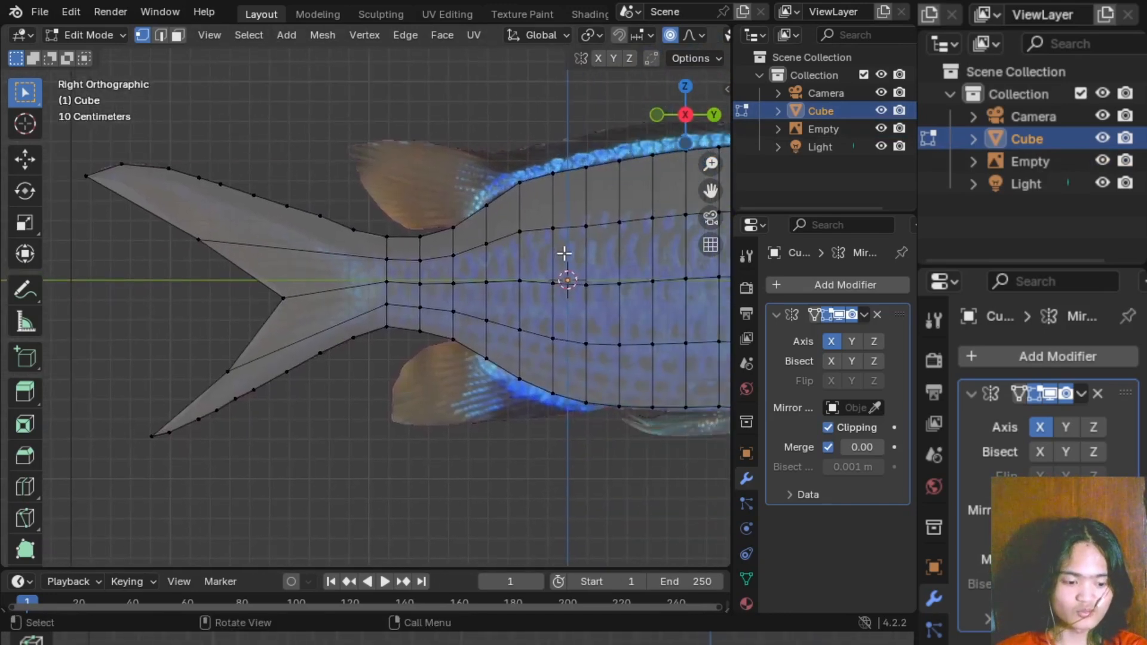
key(ctrl+r)
scroll(564, 254, up, 3)
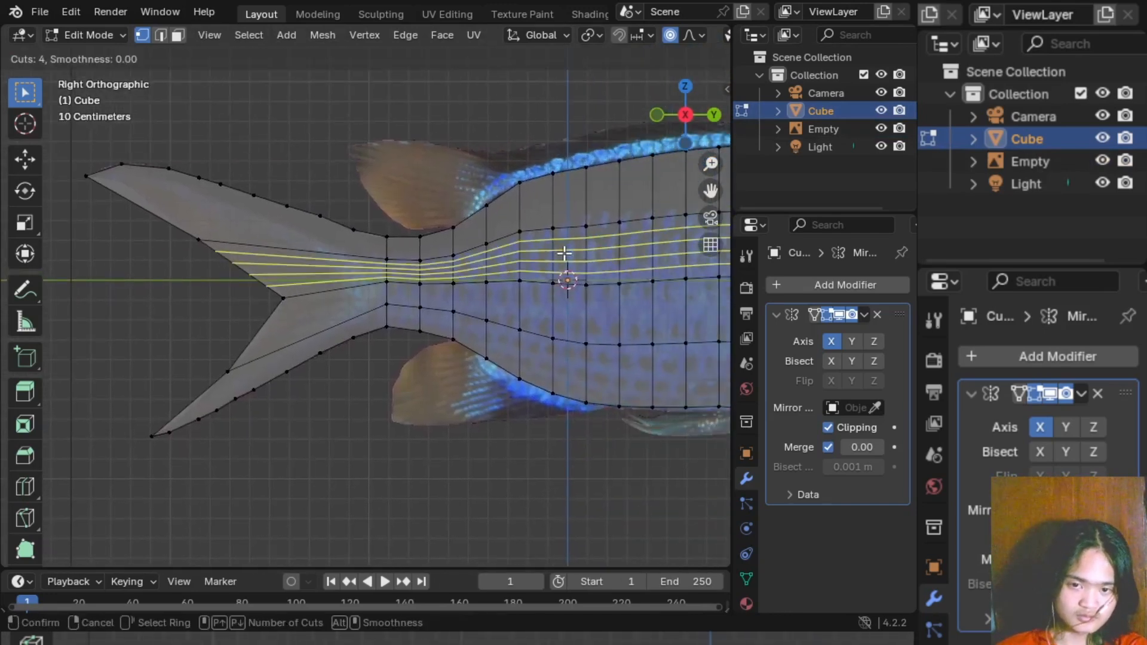
scroll(563, 254, down, 3)
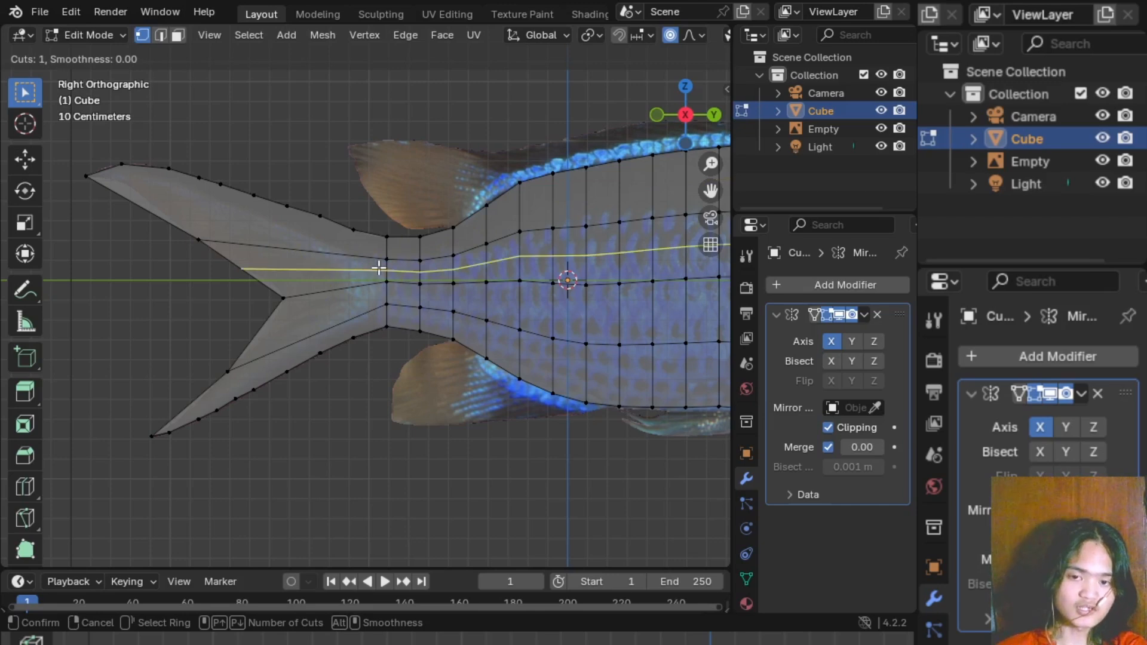
click(379, 268)
right_click(379, 268)
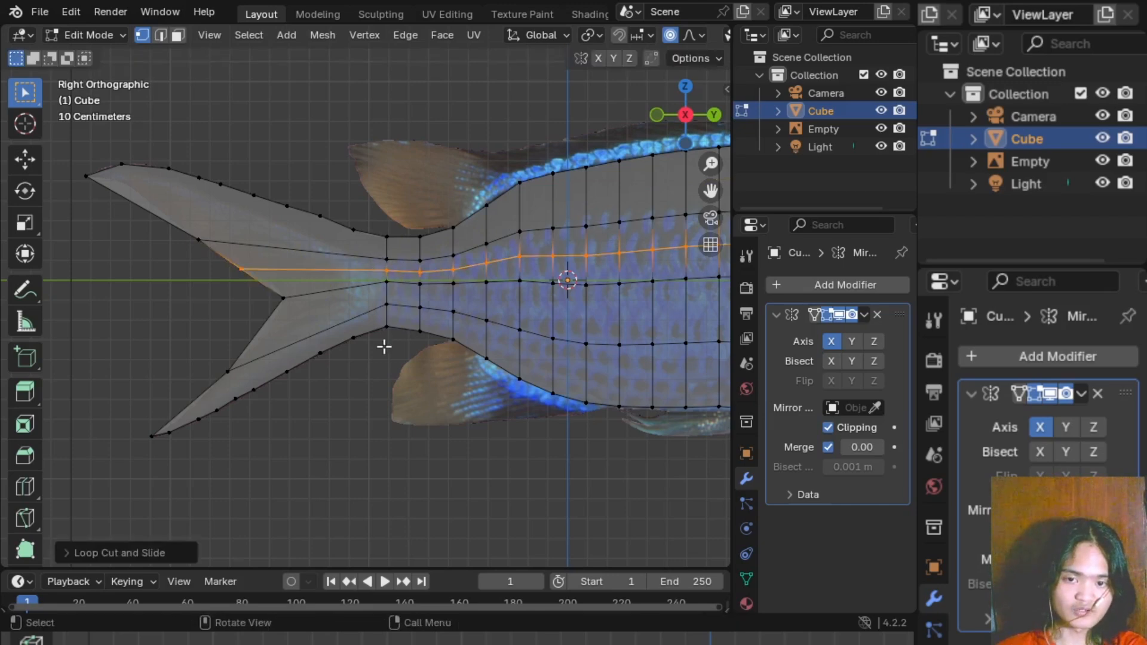
click(377, 395)
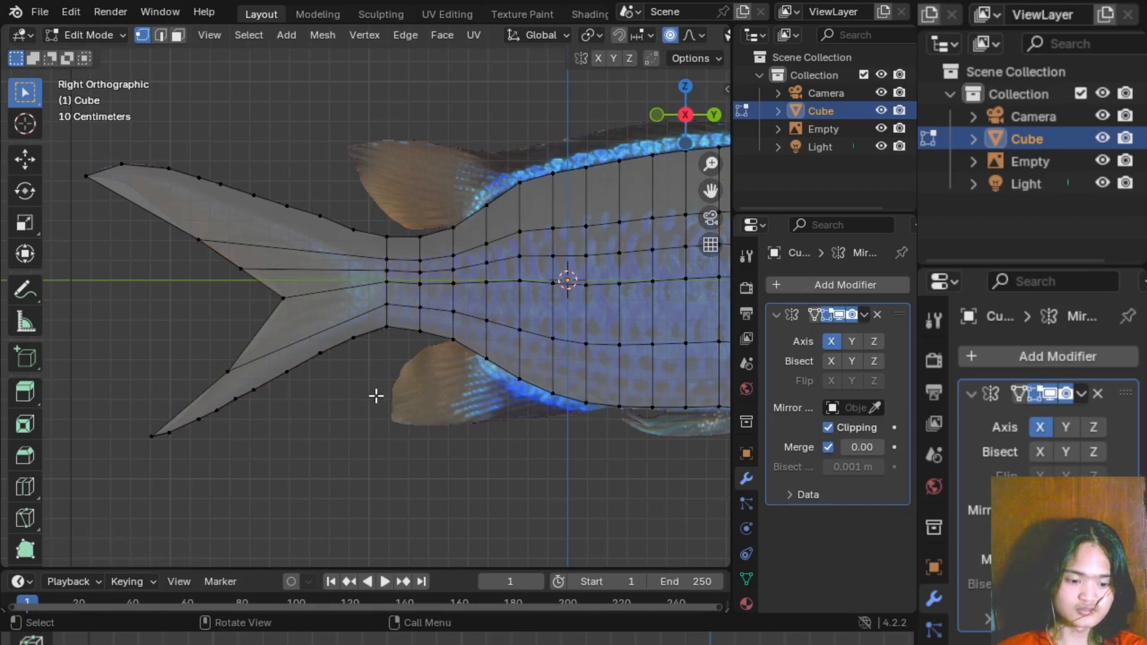
- Add one centred loop cut along the tail and body between the middle and lower lengthwise edges
key(ctrl+r)
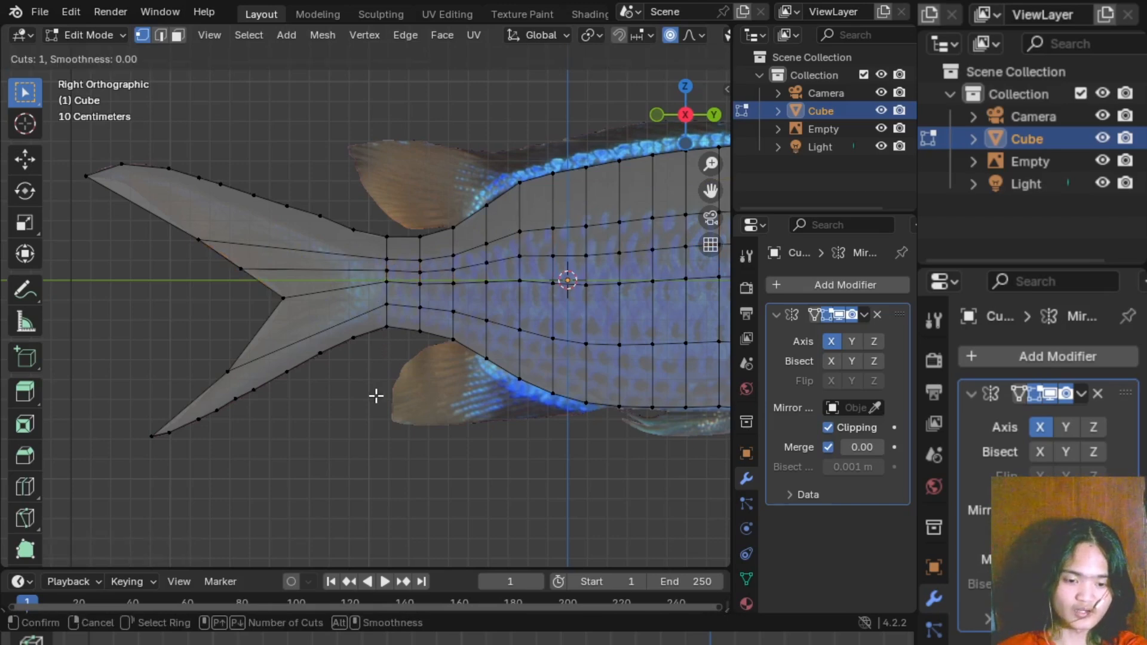
click(426, 294)
right_click(427, 294)
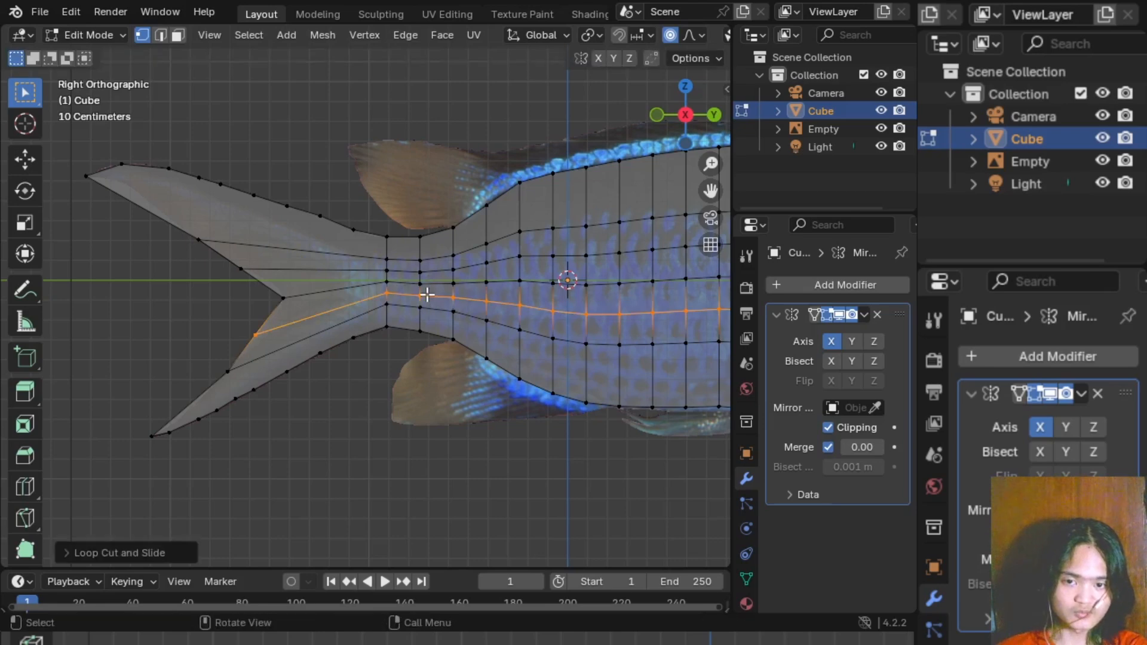
- Move the upper vertex on the tail fin's rear edge outward and up toward the upper lobe tip, matching the reference outline
middle_drag(322, 395, 367, 329)
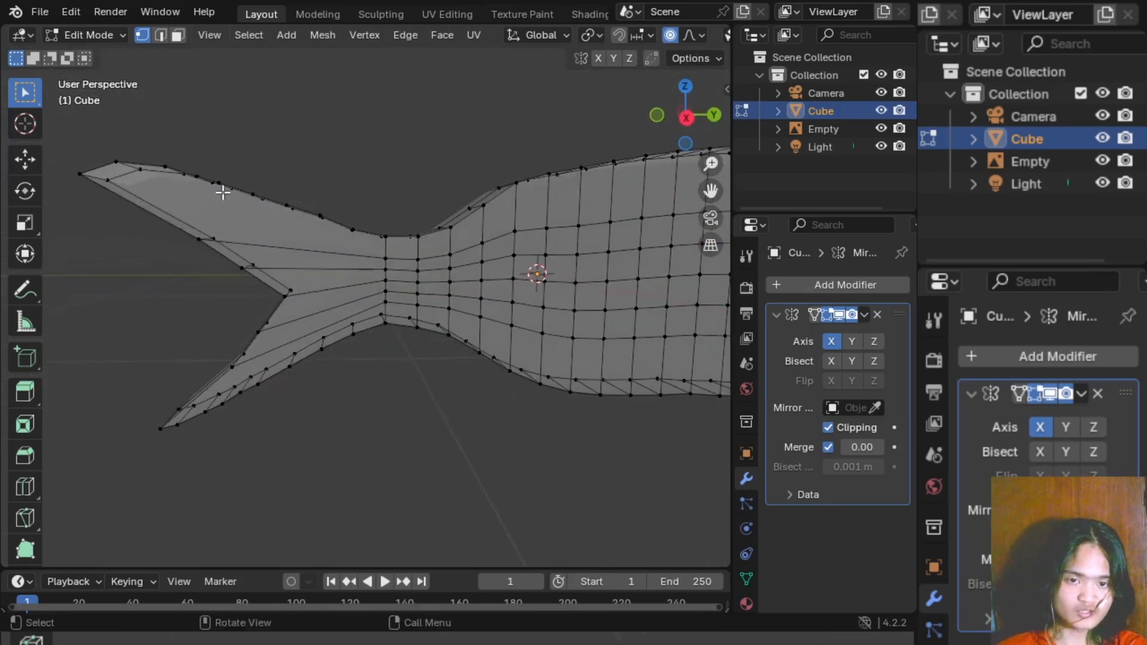
click(686, 122)
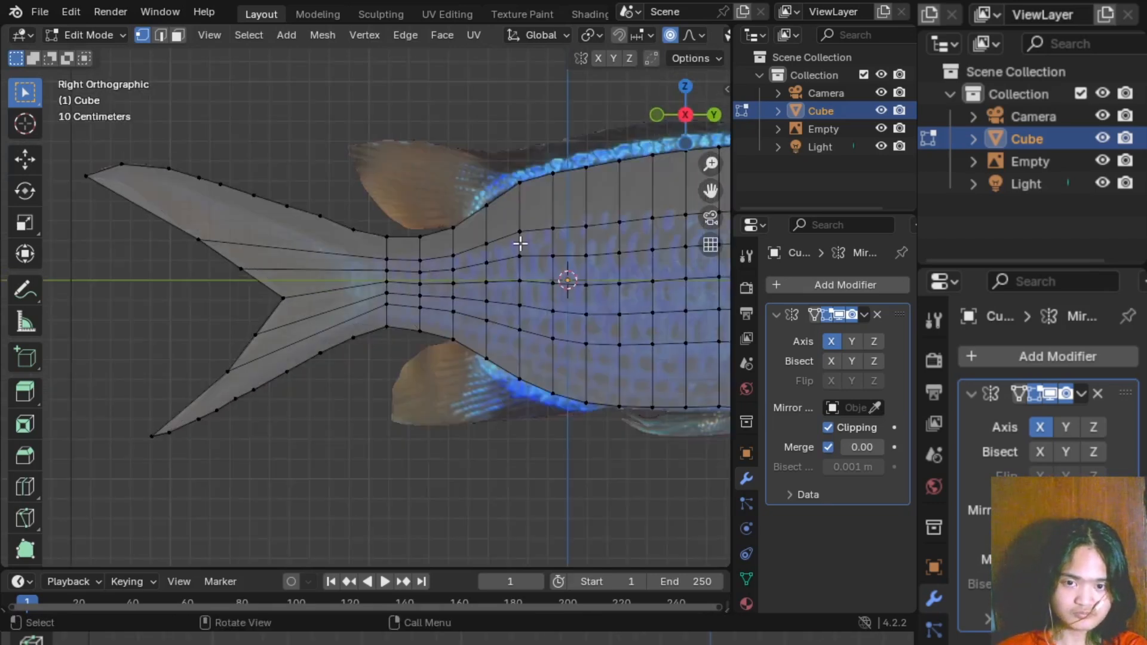
shift+middle_drag(368, 251, 447, 287)
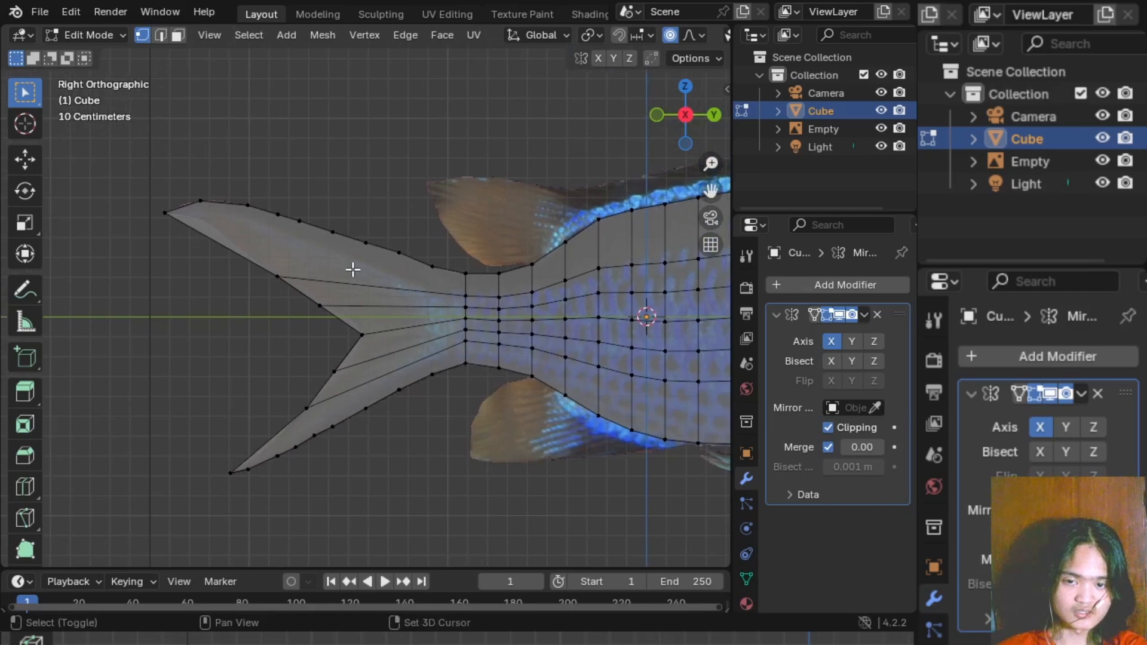
shift+middle_drag(353, 269, 530, 297)
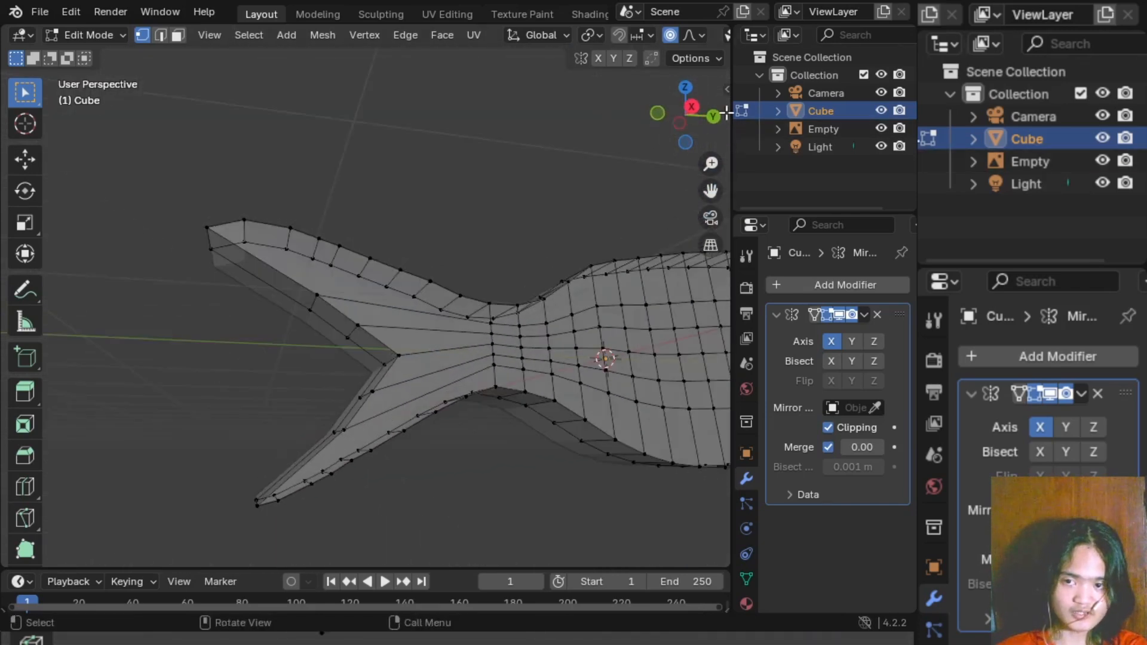
click(690, 107)
scroll(424, 356, up, 4)
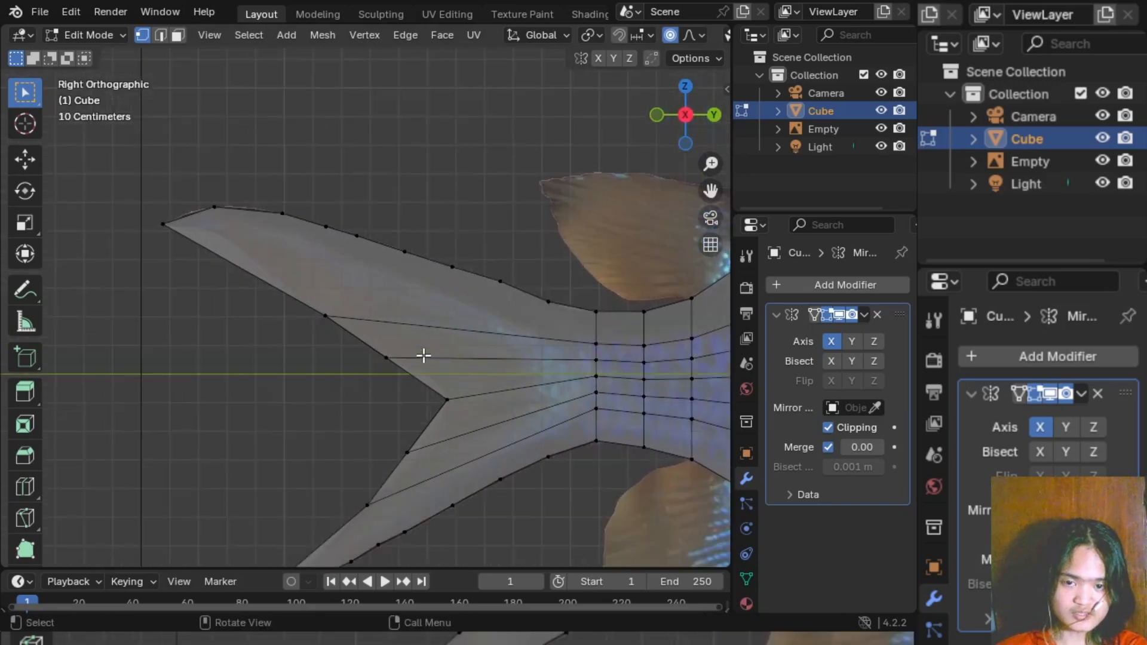
scroll(424, 355, up, 2)
scroll(425, 346, down, 1)
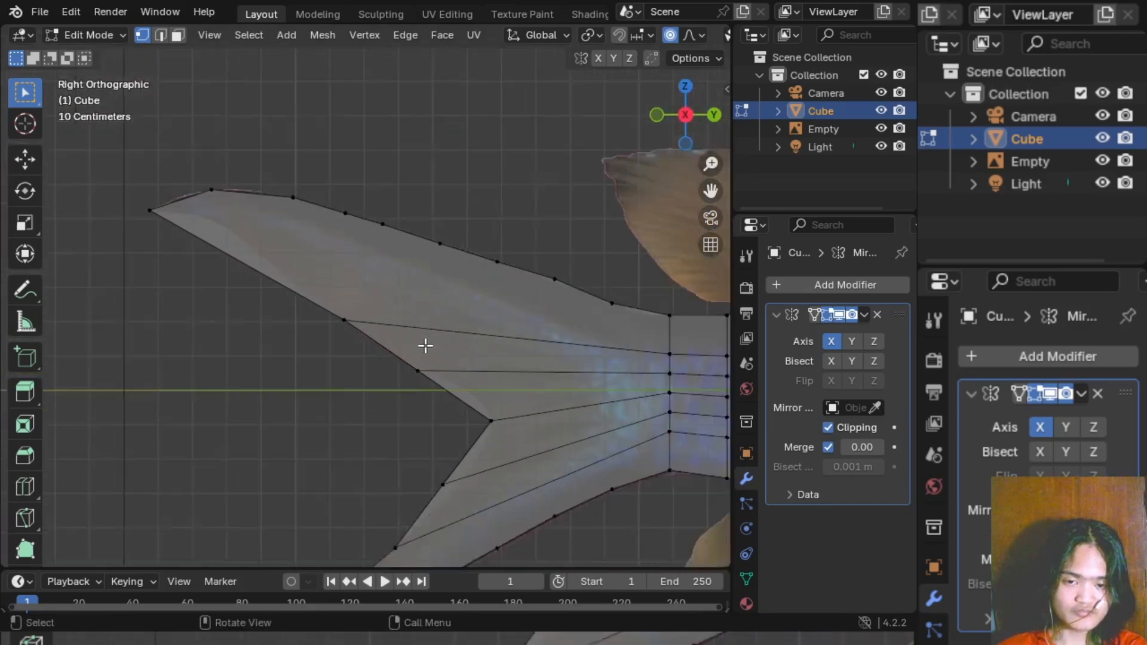
scroll(424, 342, up, 1)
shift+middle_drag(424, 339, 363, 306)
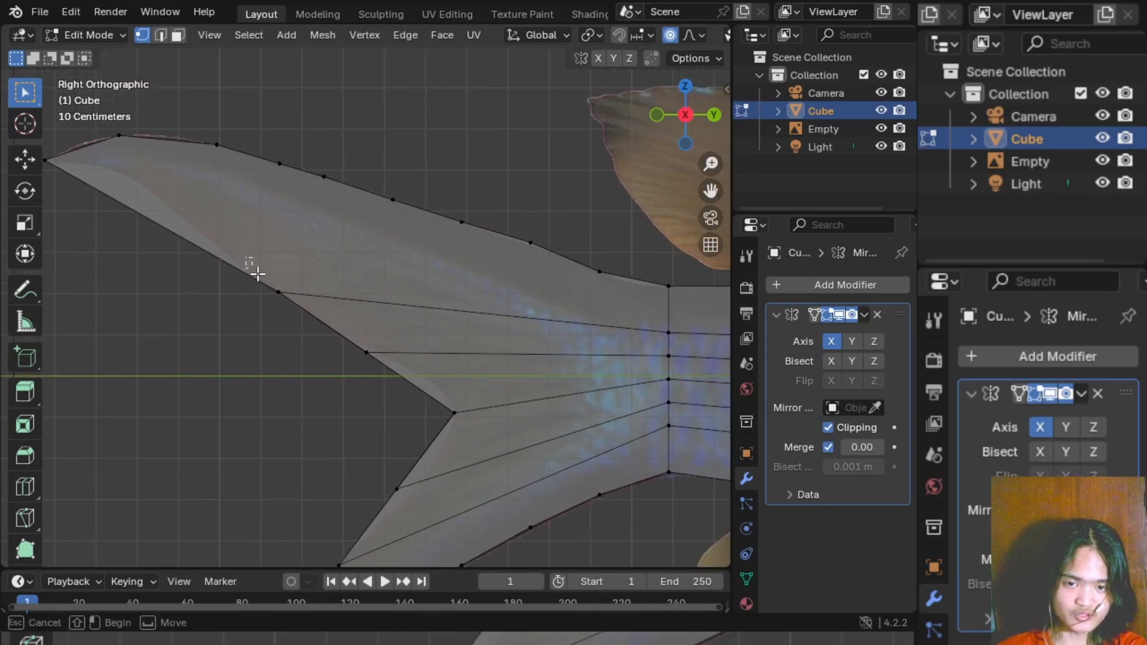
click(278, 292)
key(g)
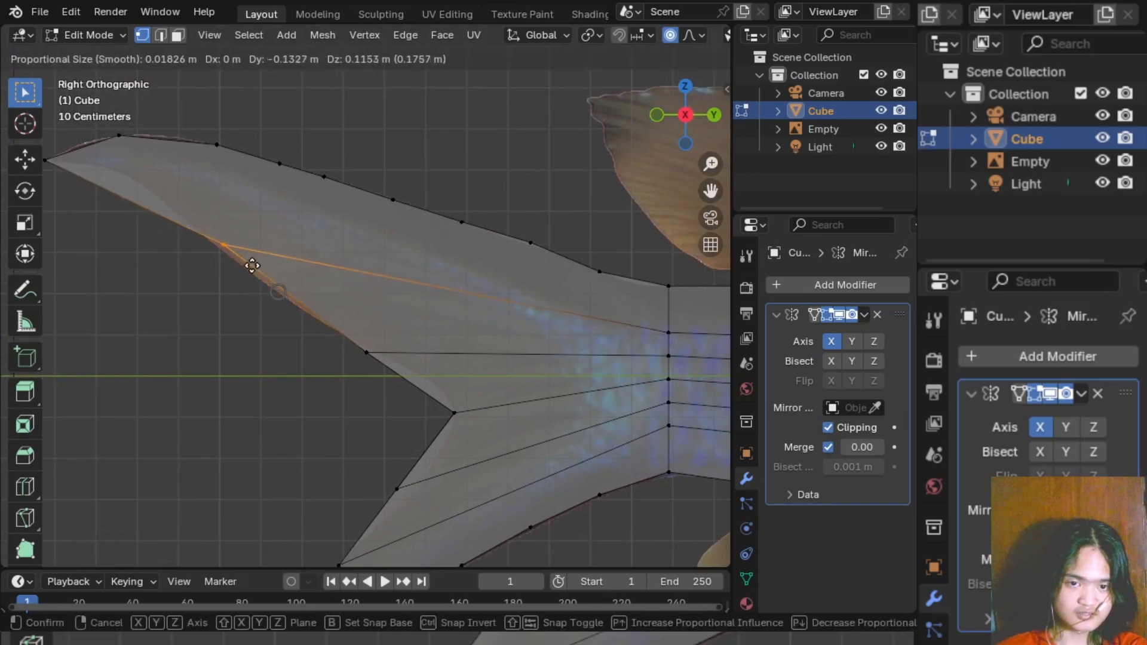
click(241, 263)
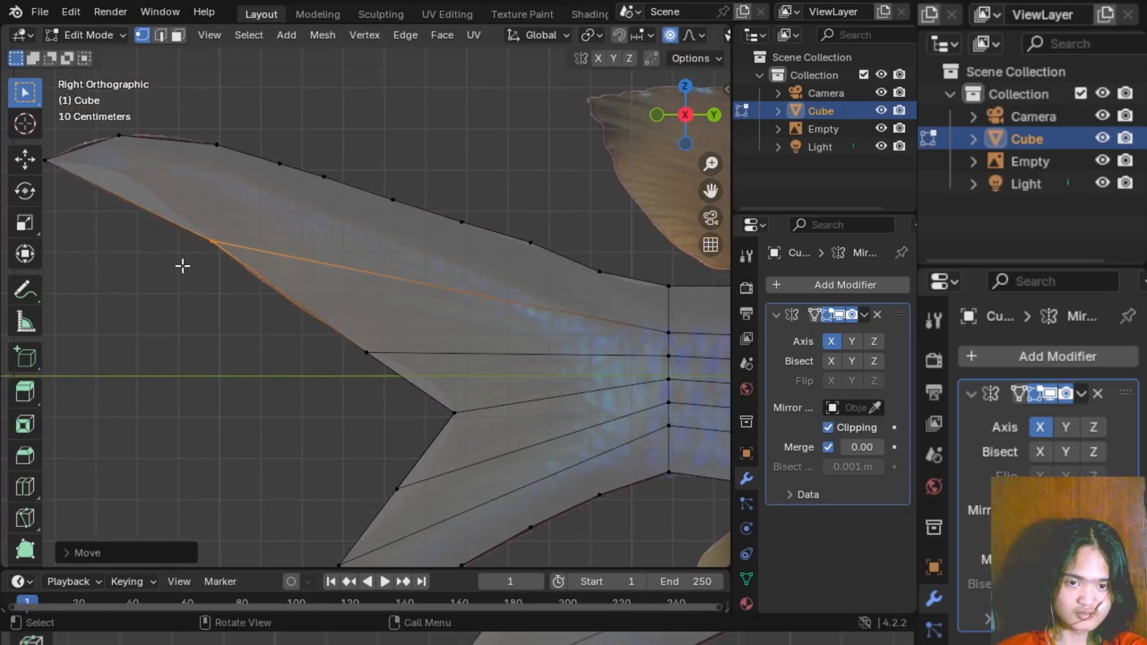
- Move the lowest inner vertex on the tail's rear edge toward the lower lobe tip and nudge the vertex above it onto the reference
scroll(231, 307, down, 2)
scroll(309, 384, down, 1)
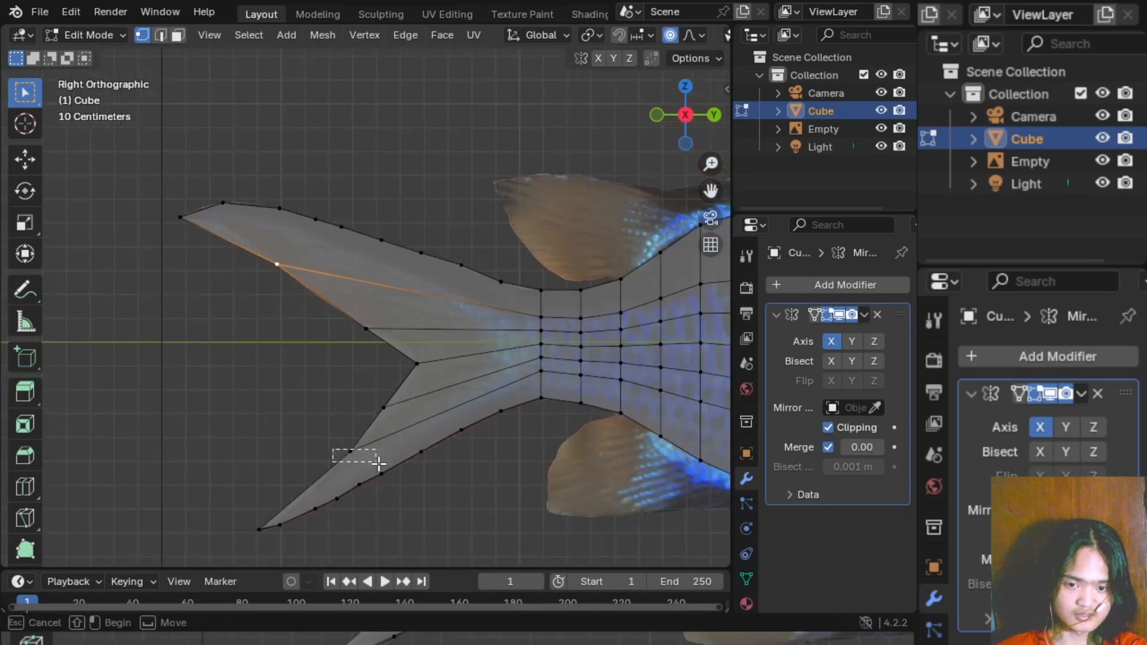
click(352, 452)
key(g)
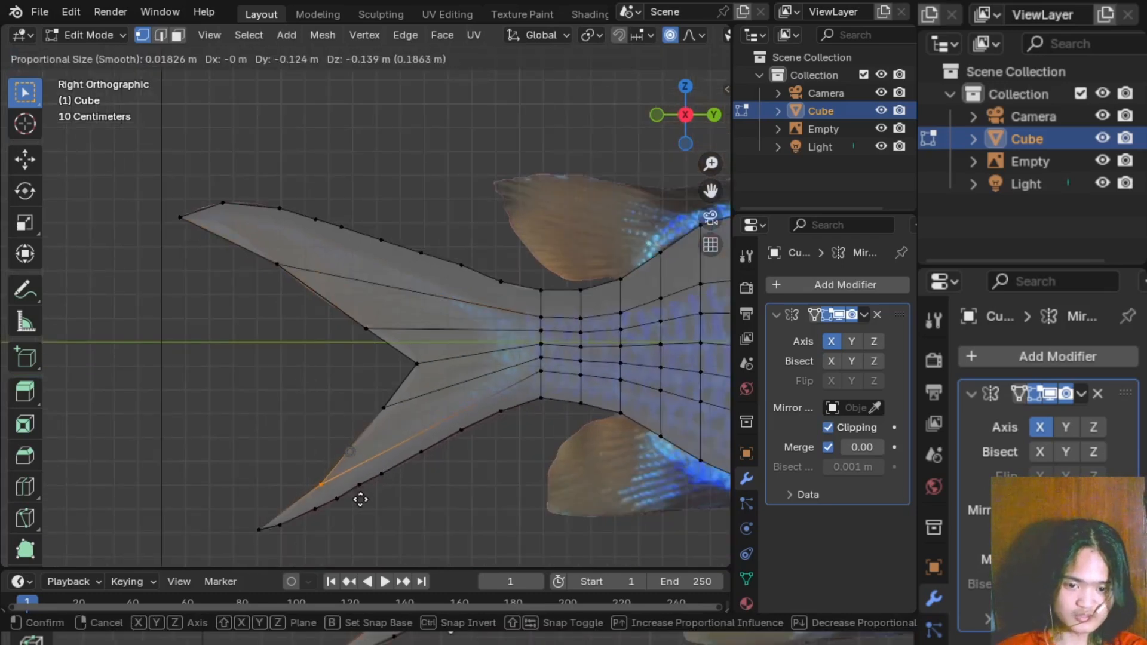
click(358, 497)
click(385, 409)
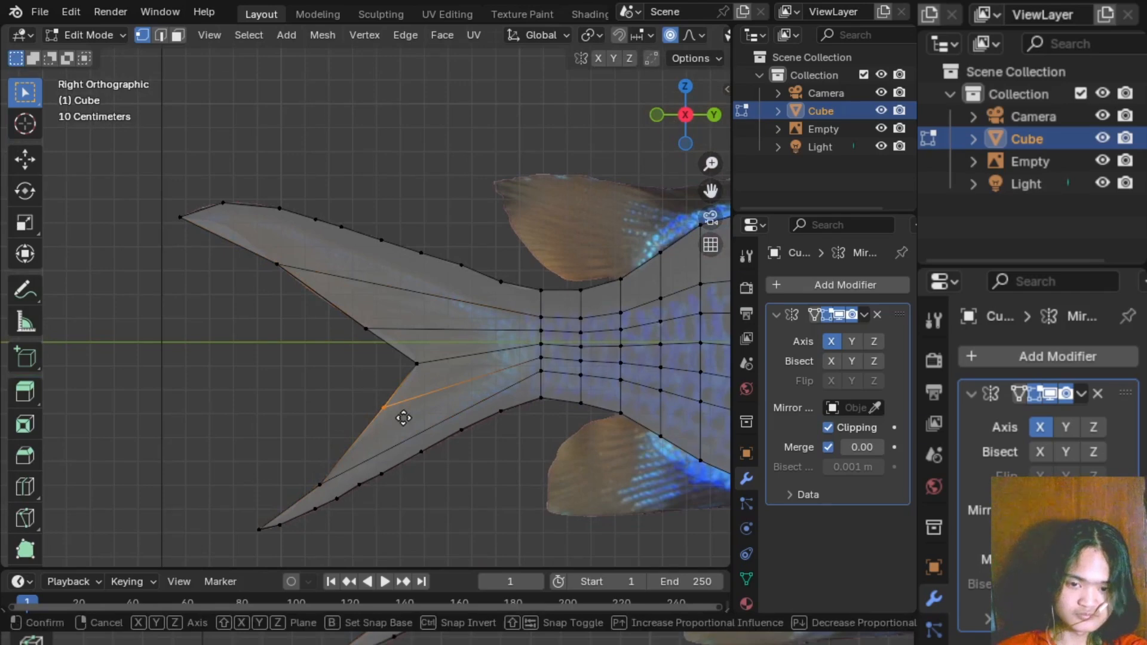
key(g)
click(402, 414)
- Try to nudge the vertex just above the tail fork's notch on the rear edge
drag(361, 315, 375, 338)
key(g)
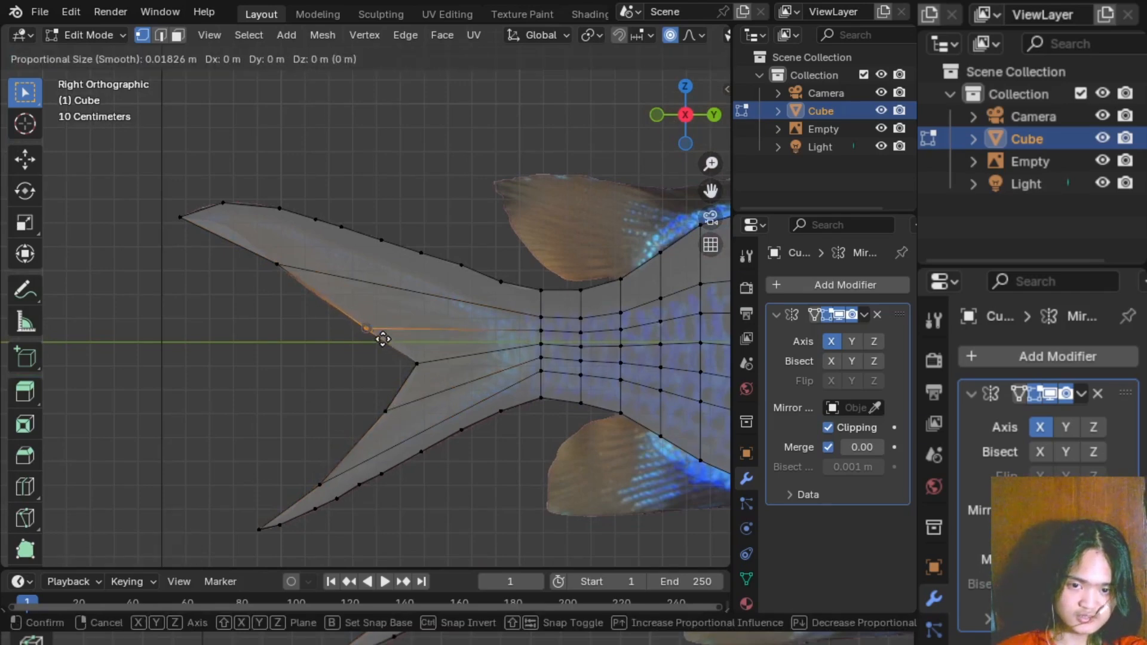
click(376, 345)
key(ctrl+z)
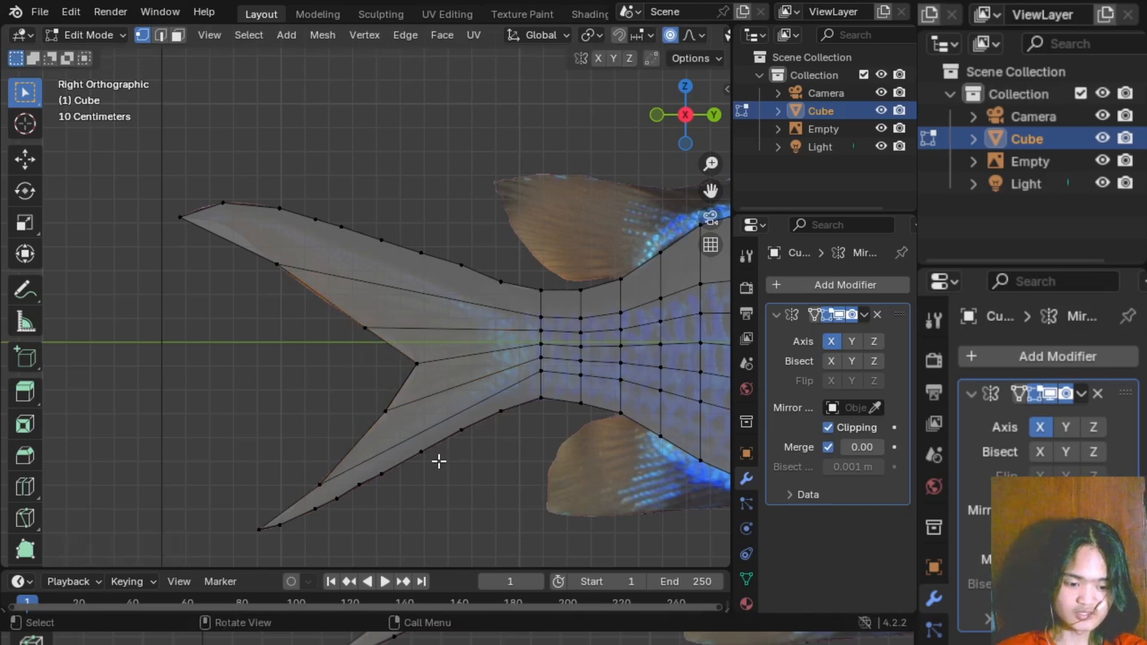
- Turn X-ray off and examine the tail and whole fish mesh in perspective and right orthographic views
middle_drag(438, 461, 479, 494)
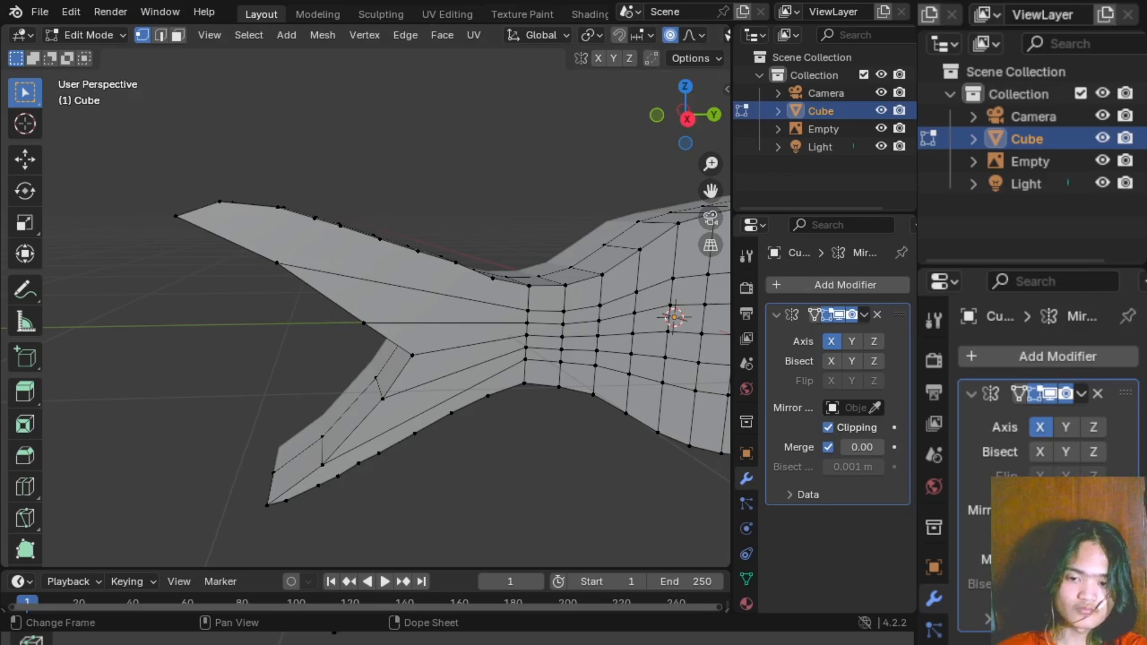
middle_drag(418, 472, 567, 454)
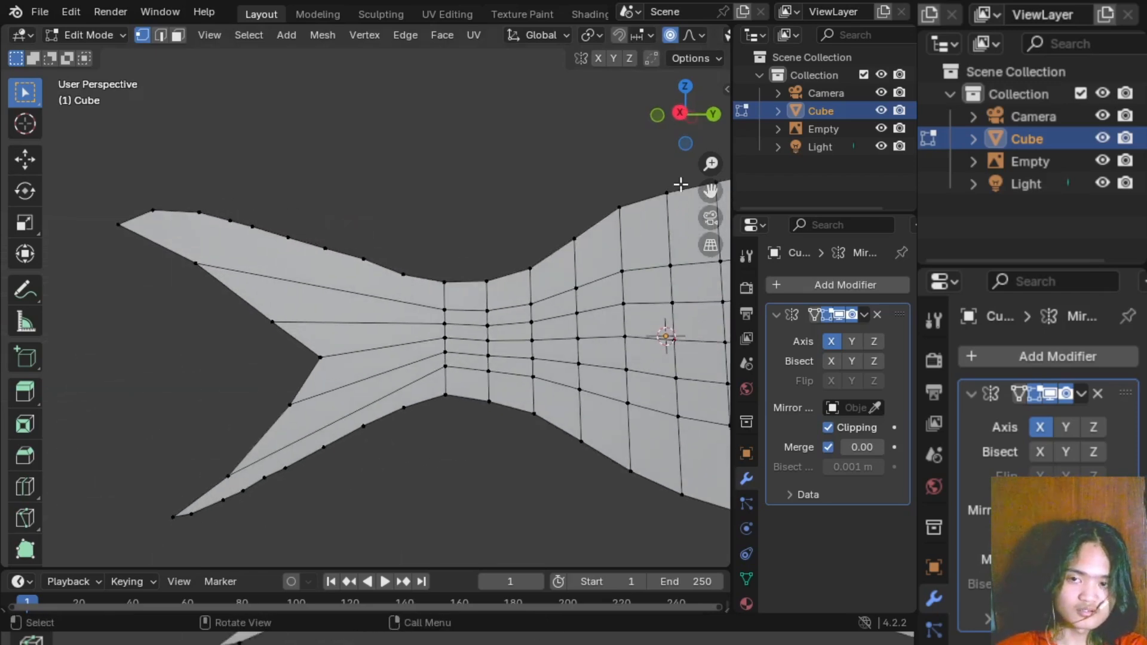
click(682, 120)
shift+middle_drag(687, 447, 541, 436)
scroll(500, 417, down, 4)
scroll(532, 435, up, 3)
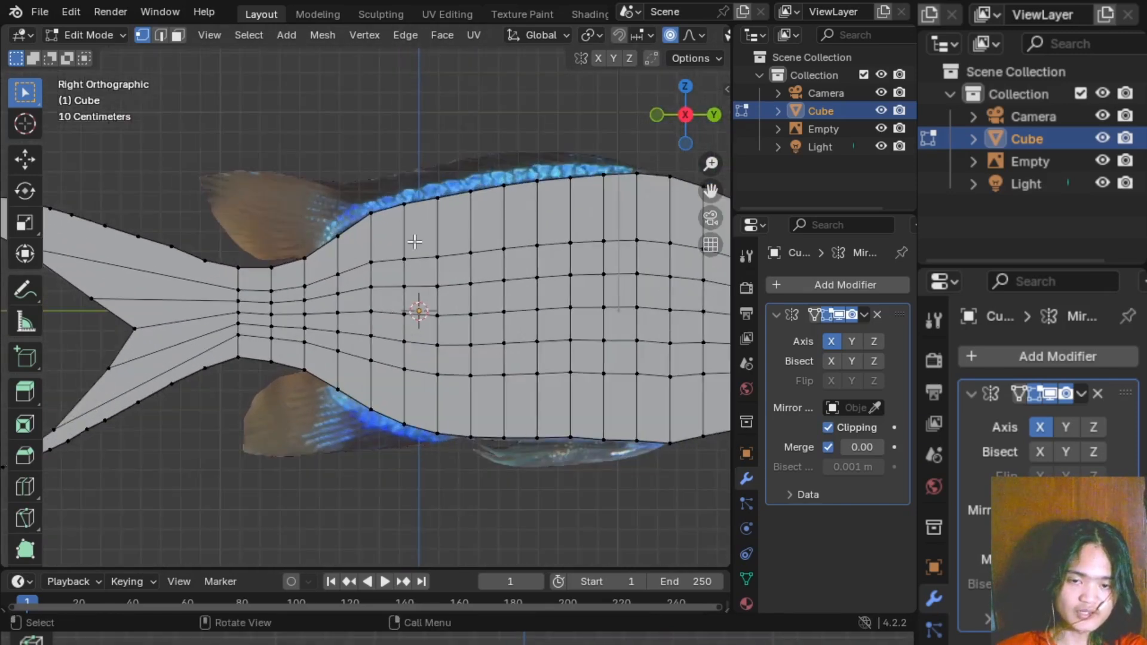
middle_drag(371, 437, 645, 417)
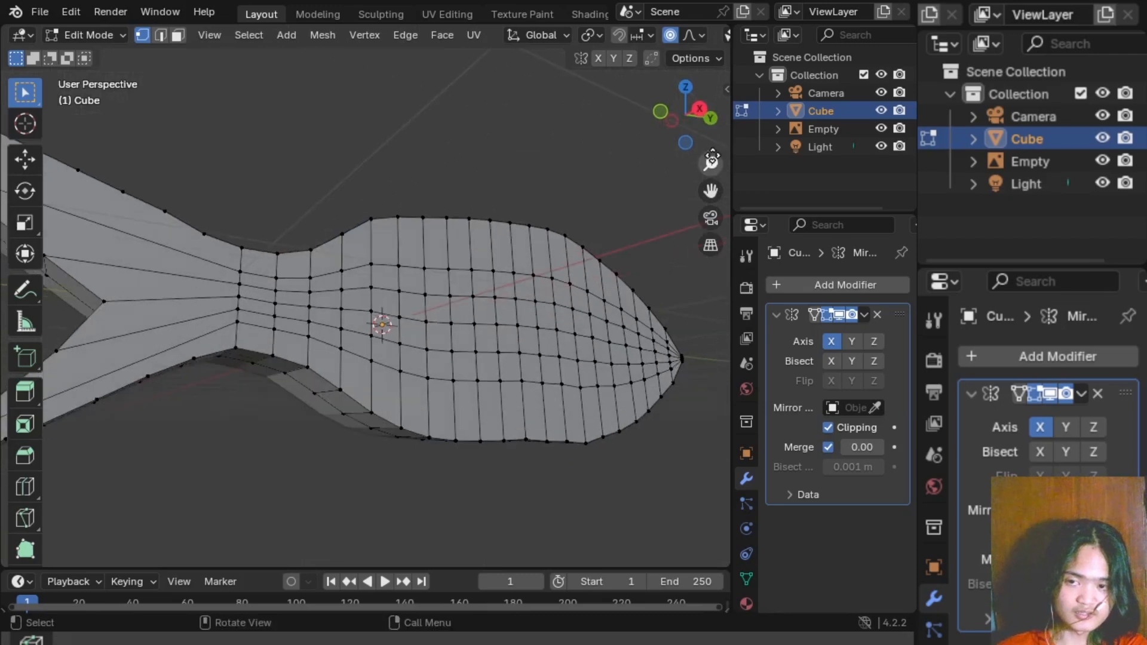
click(687, 116)
shift+middle_drag(437, 244, 402, 277)
shift+middle_drag(309, 285, 538, 272)
click(700, 116)
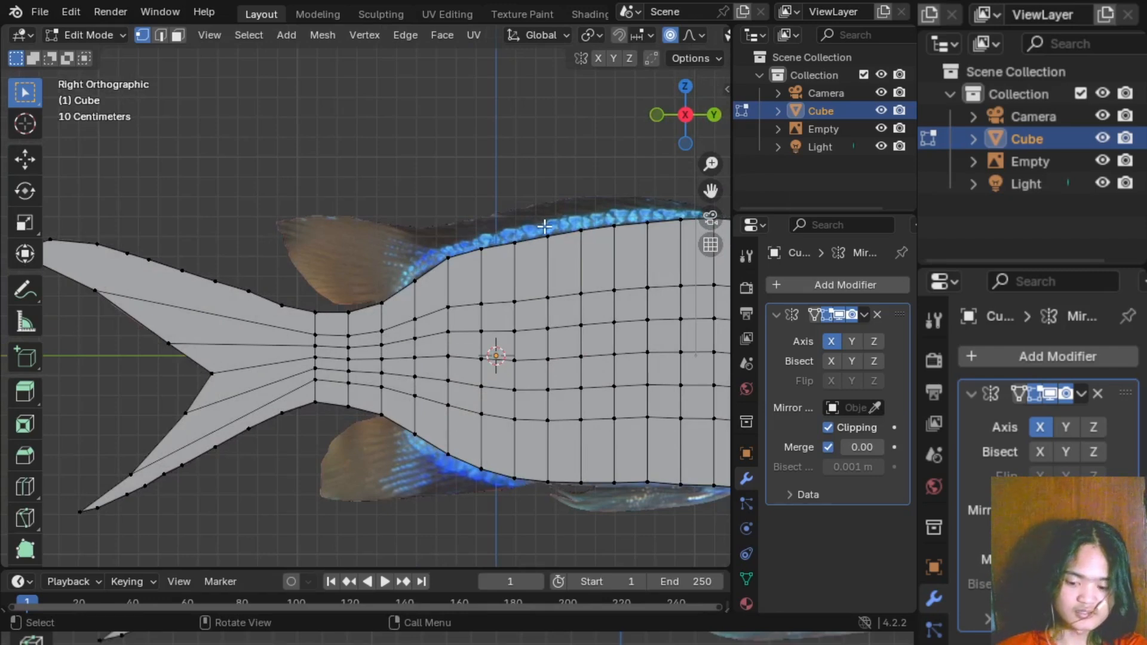
scroll(541, 223, down, 5)
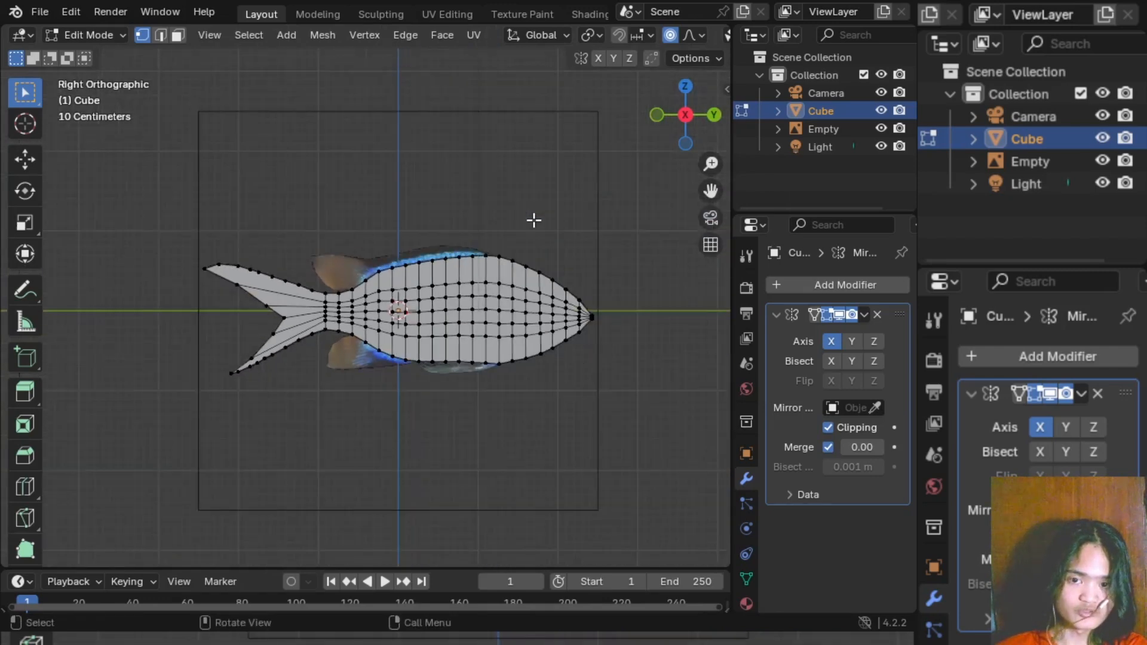
scroll(533, 220, up, 4)
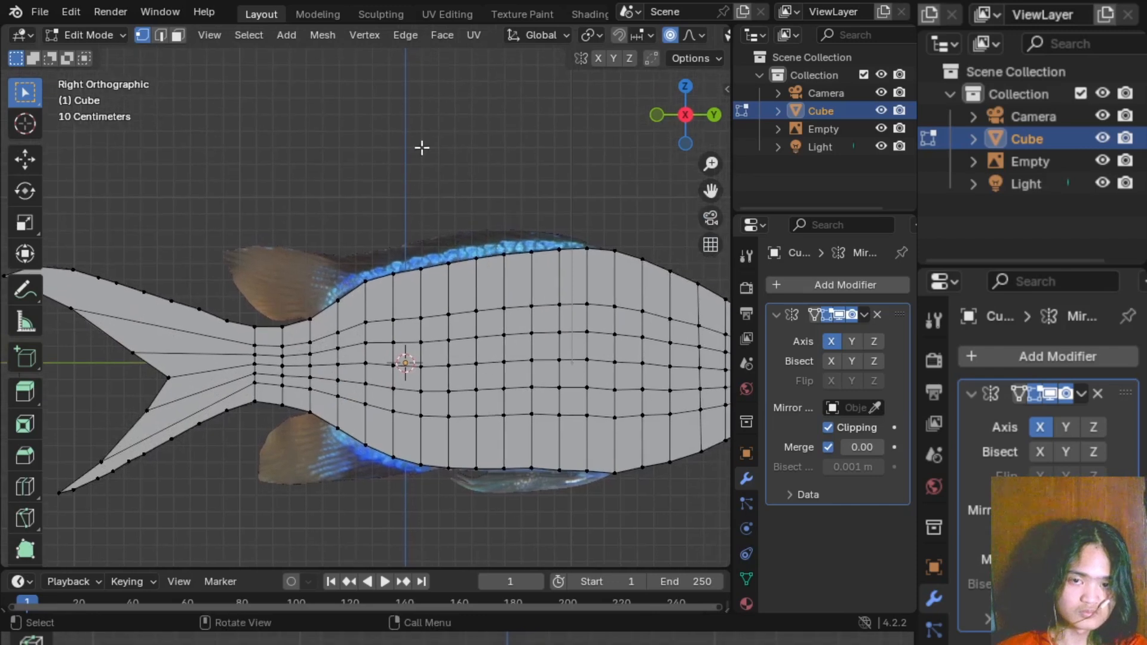
- Switch to Object Mode, deselect the fish and check its solid shape against the reference fins from the right view
click(106, 35)
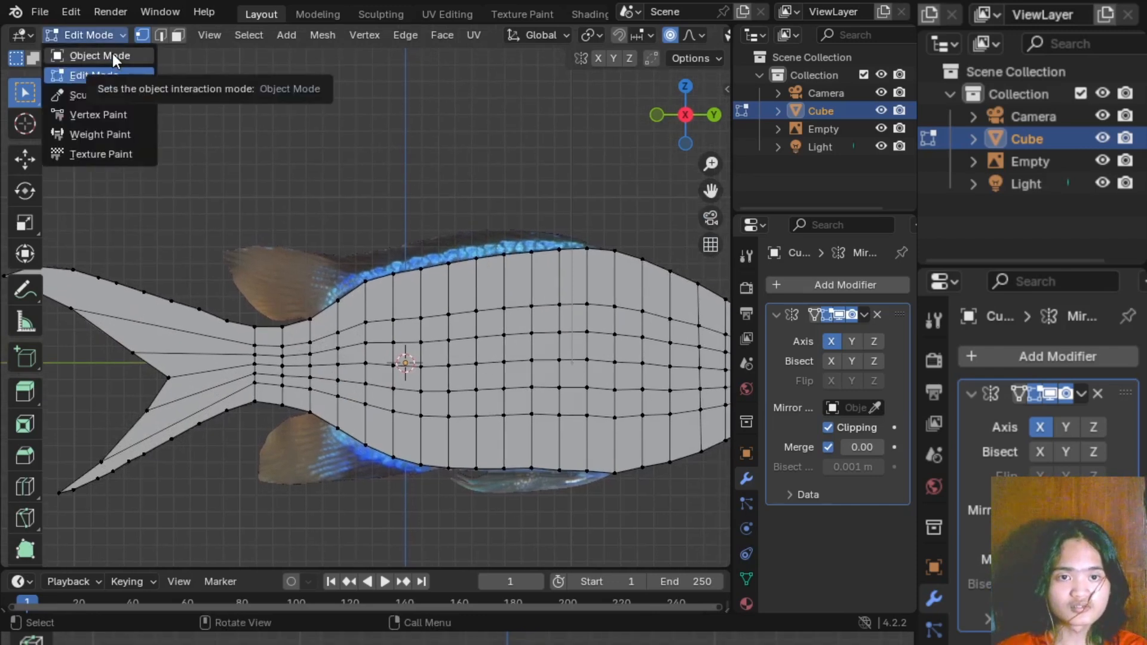
click(112, 53)
shift+middle_drag(353, 147, 225, 182)
click(226, 182)
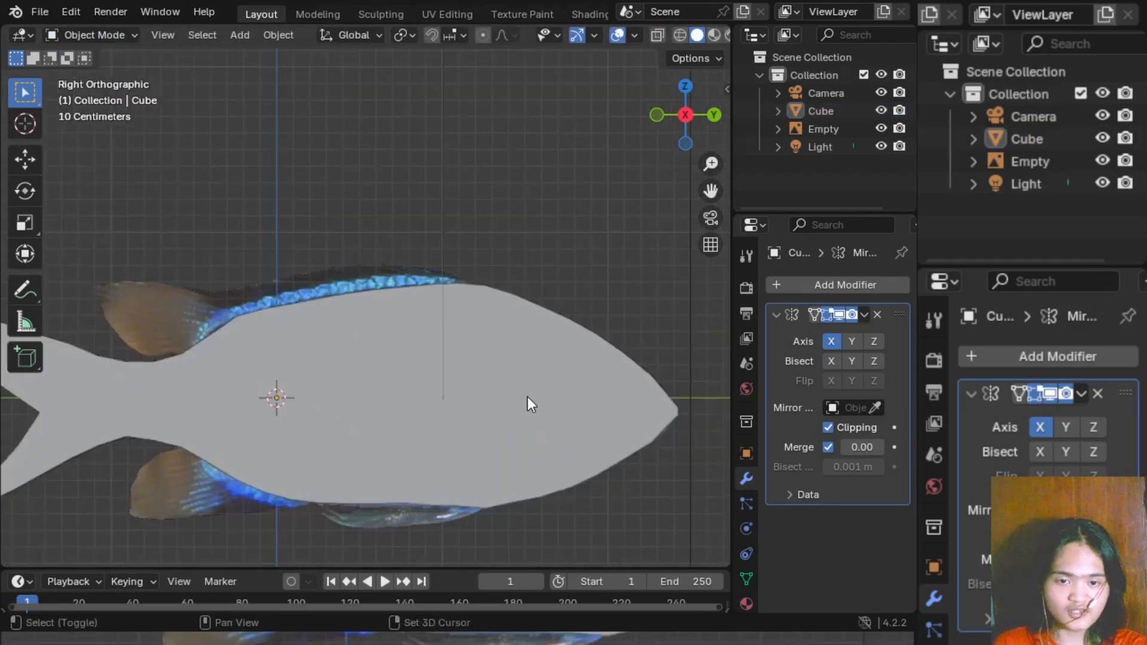
shift+middle_drag(528, 396, 582, 365)
middle_drag(263, 263, 451, 259)
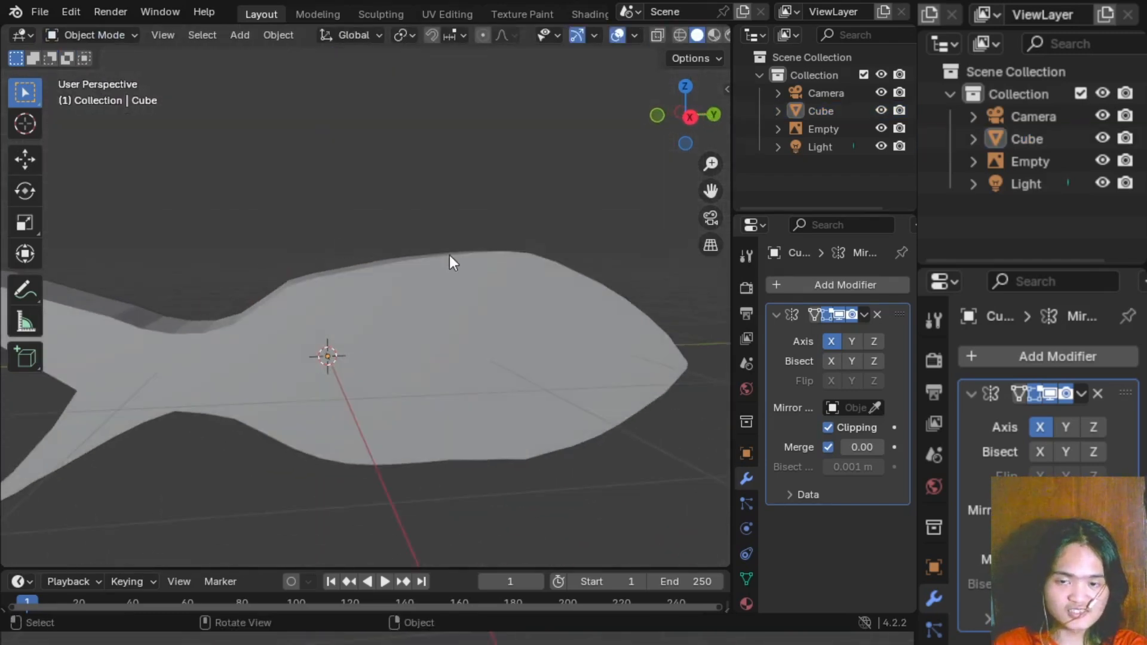
click(687, 116)
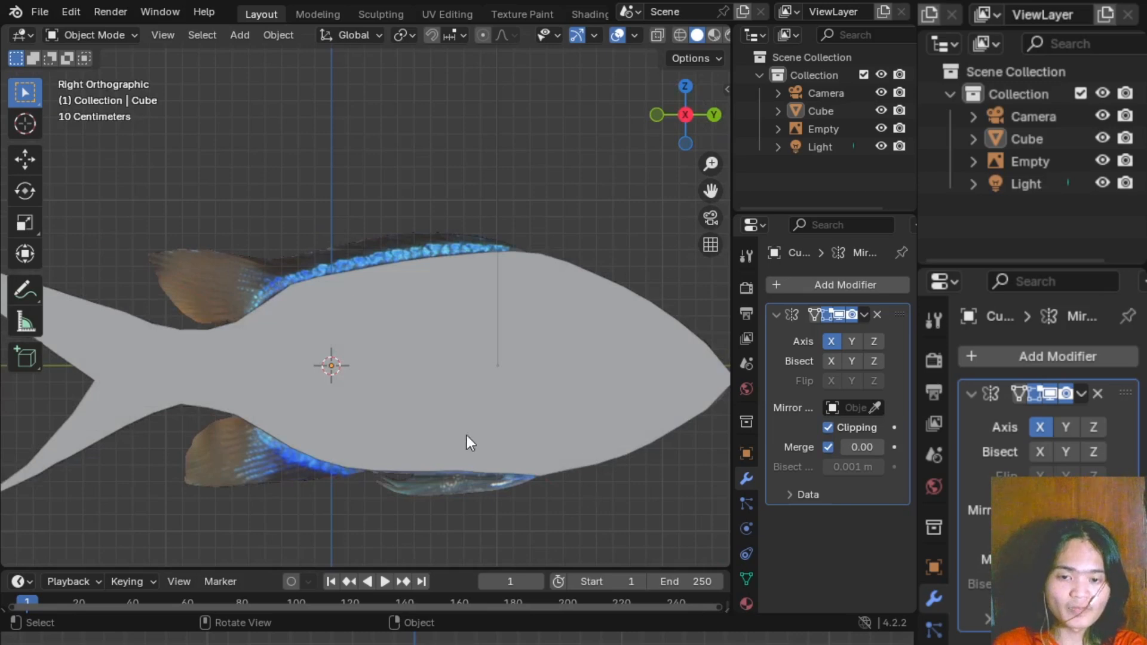
shift+middle_drag(442, 402, 522, 402)
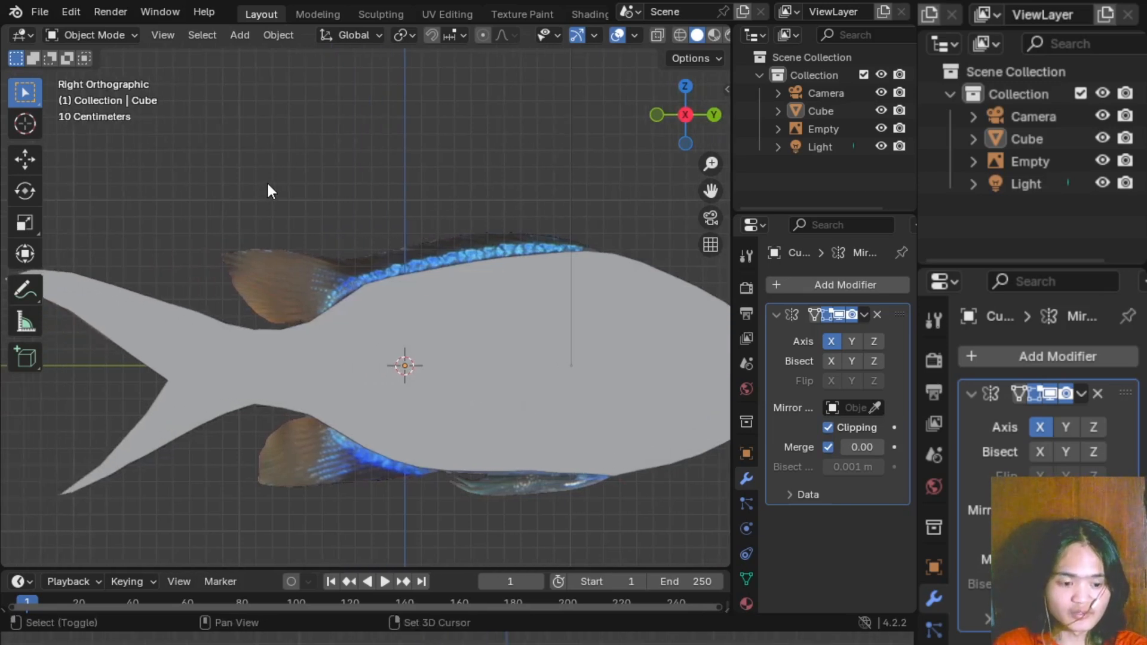
- Add a plane mesh at the 3D cursor and keep it selected in the right orthographic view
key(shift+a)
mouse_move(220, 71)
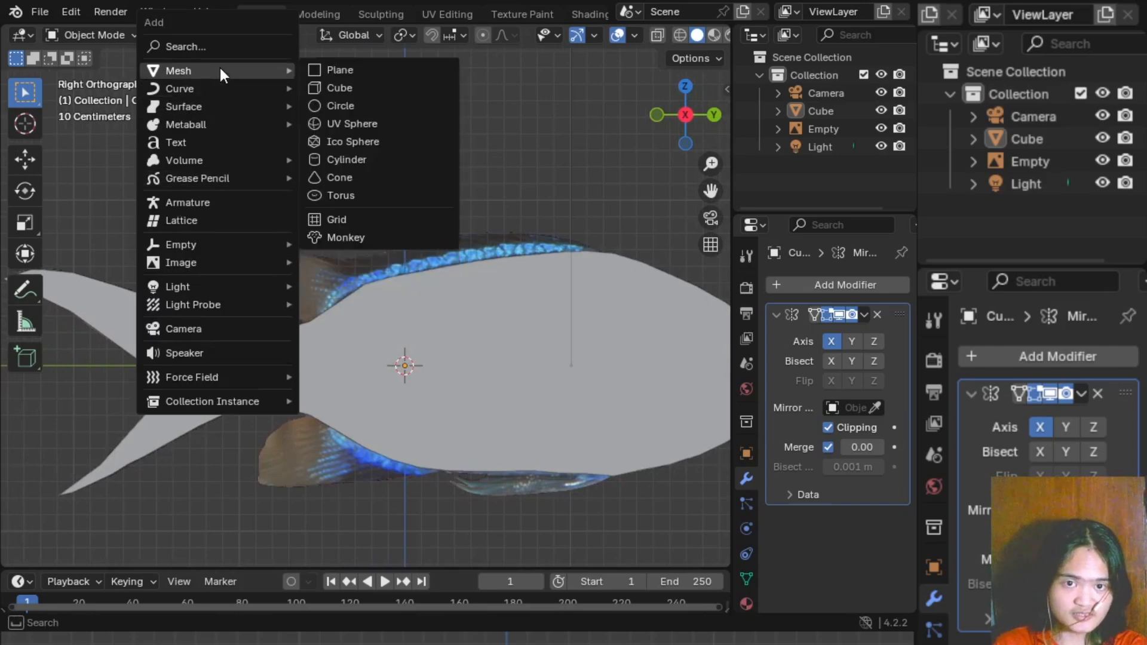
click(323, 69)
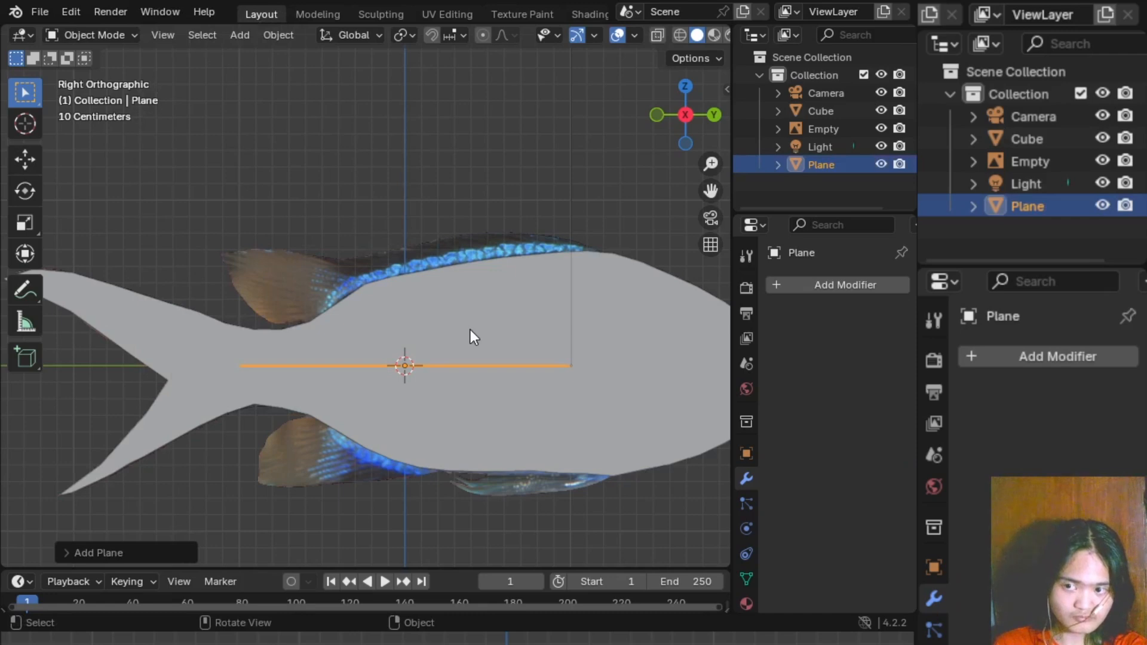
click(828, 163)
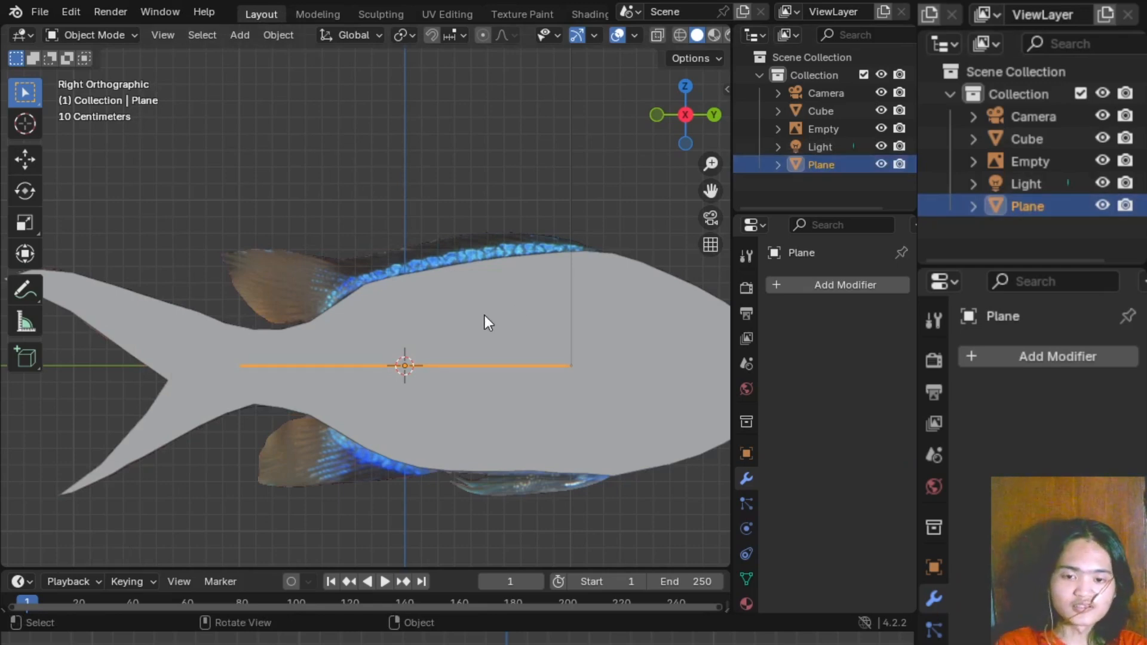
scroll(454, 304, down, 5)
scroll(451, 302, up, 4)
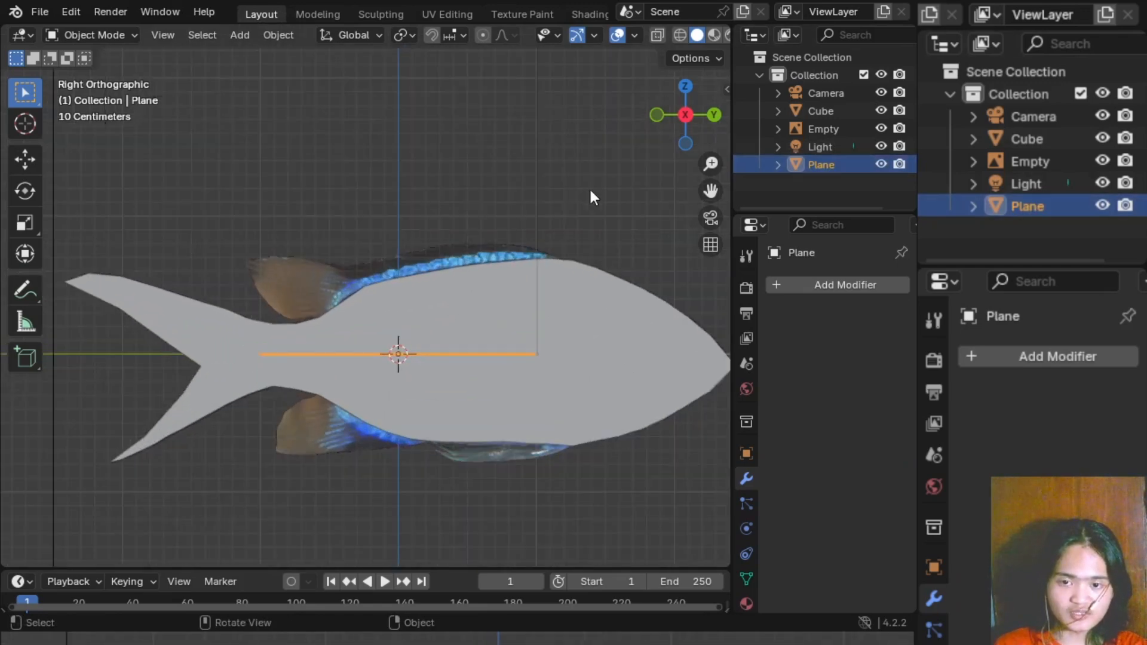
drag(673, 112, 507, 245)
click(691, 115)
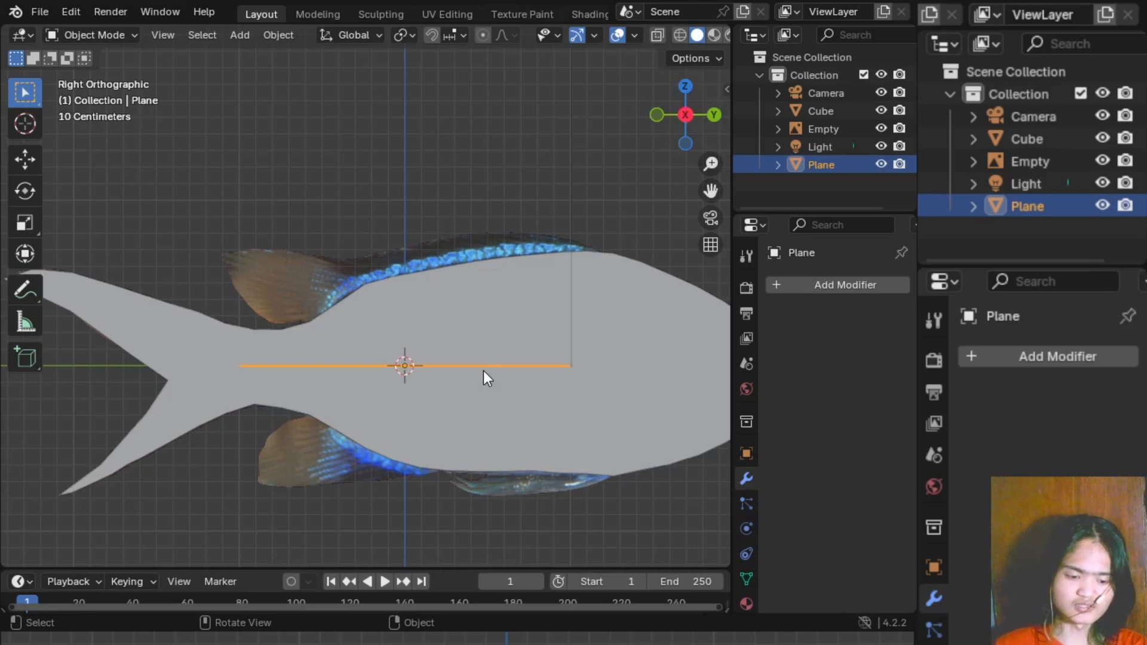
- Rotate the plane 90° around the global Y axis so it stands upright, and deselect it
key(r)
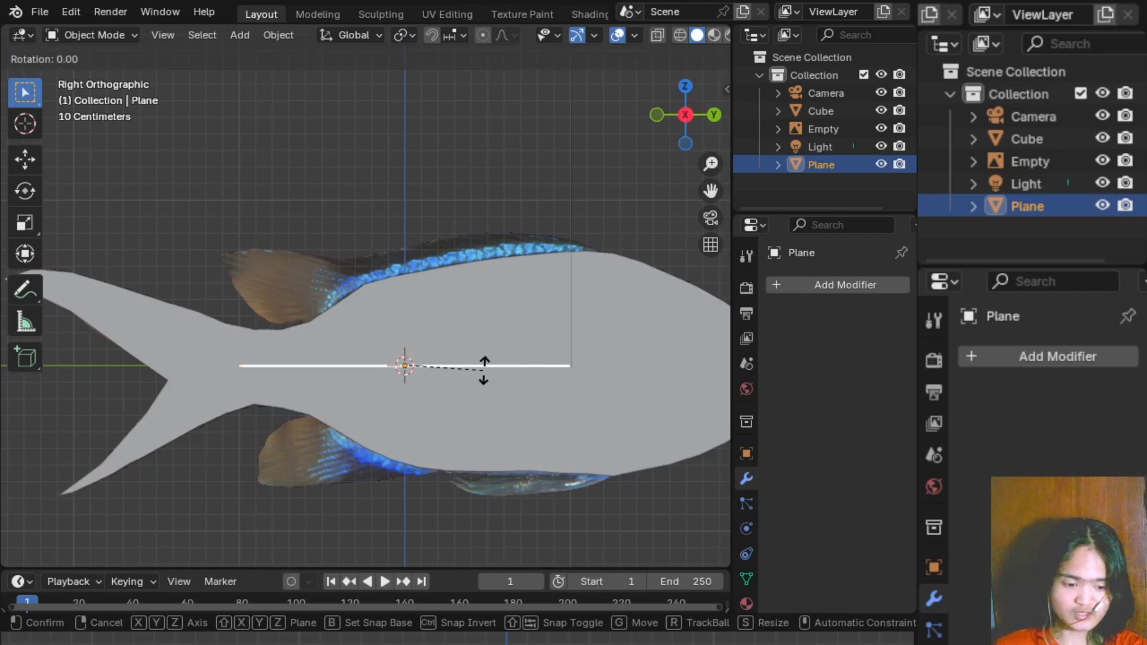
key(y)
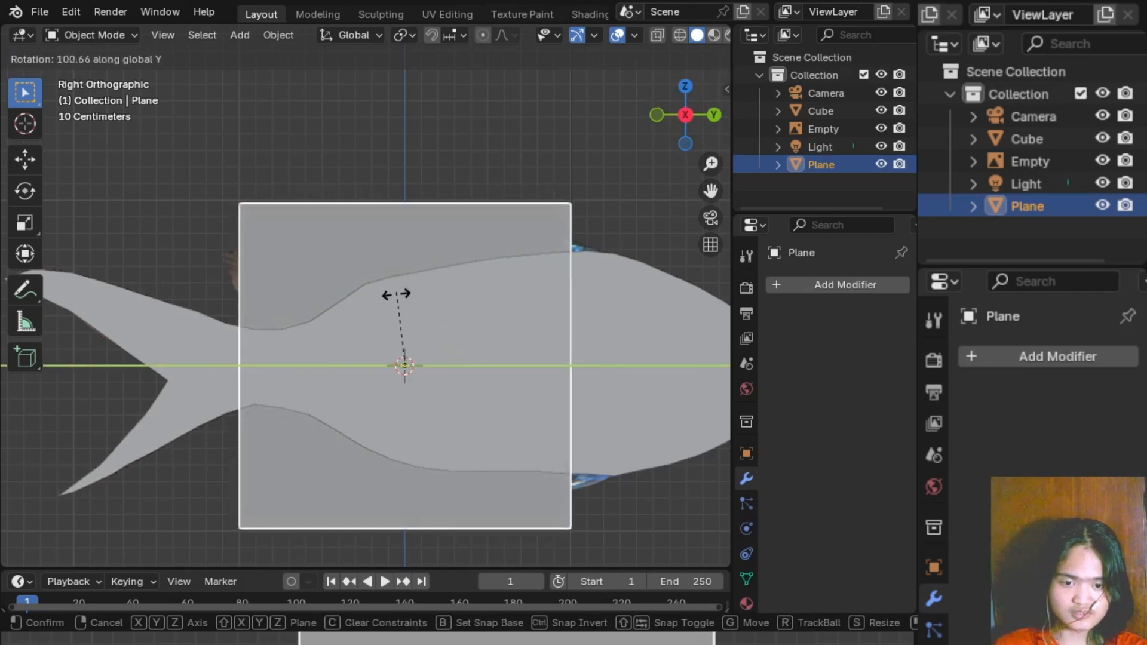
click(449, 278)
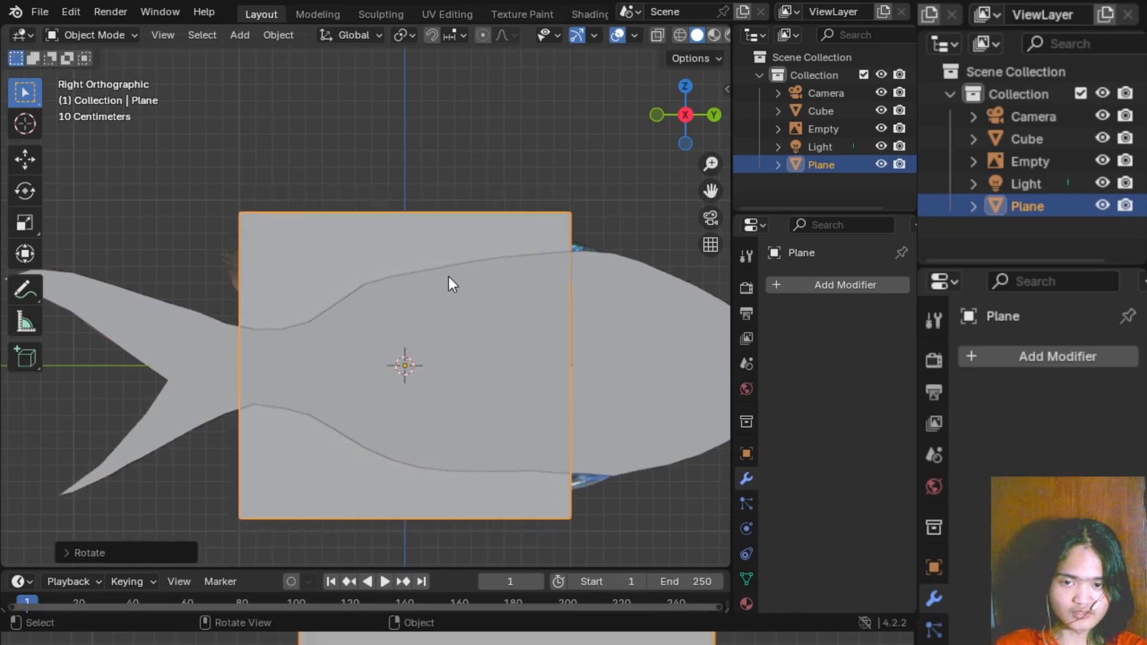
click(95, 552)
click(233, 469)
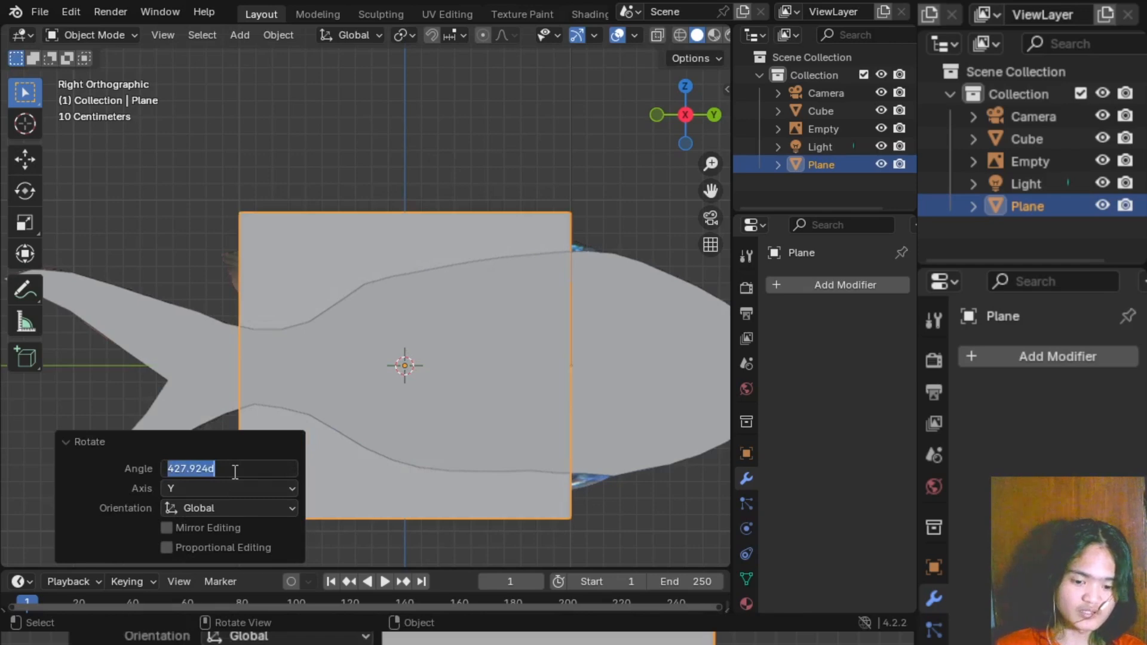
text(90)
key(Return)
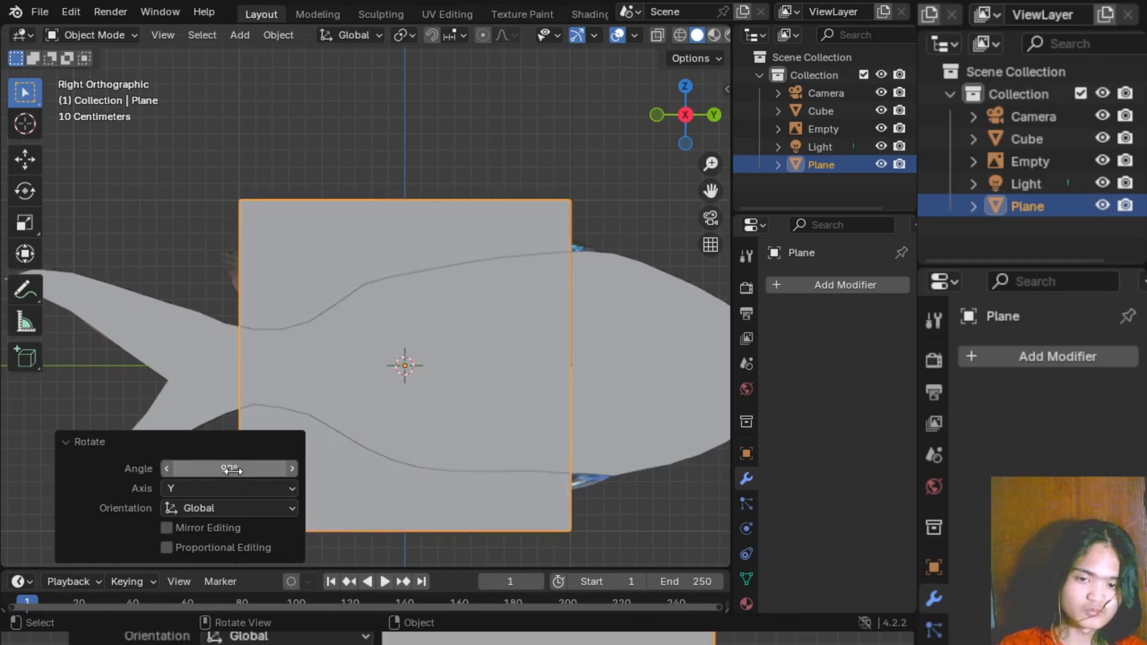
click(608, 183)
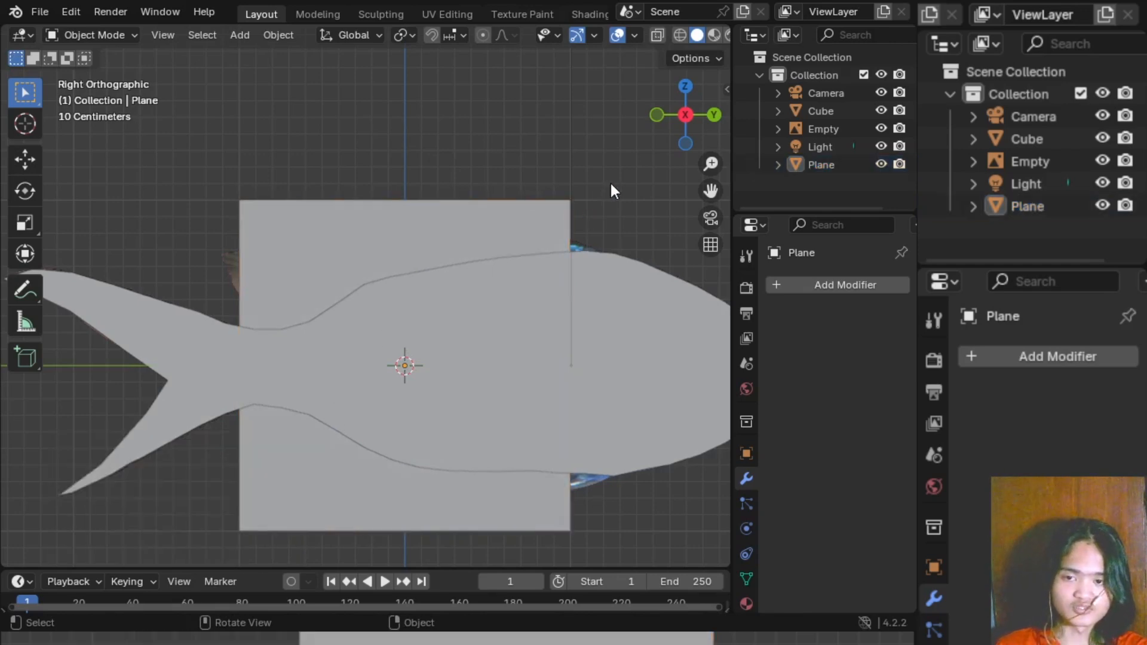
- Check the upright plane against the fish in perspective, then open the fish mesh in Edit Mode from the right view with X-ray on
drag(682, 75, 666, 148)
drag(685, 101, 723, 121)
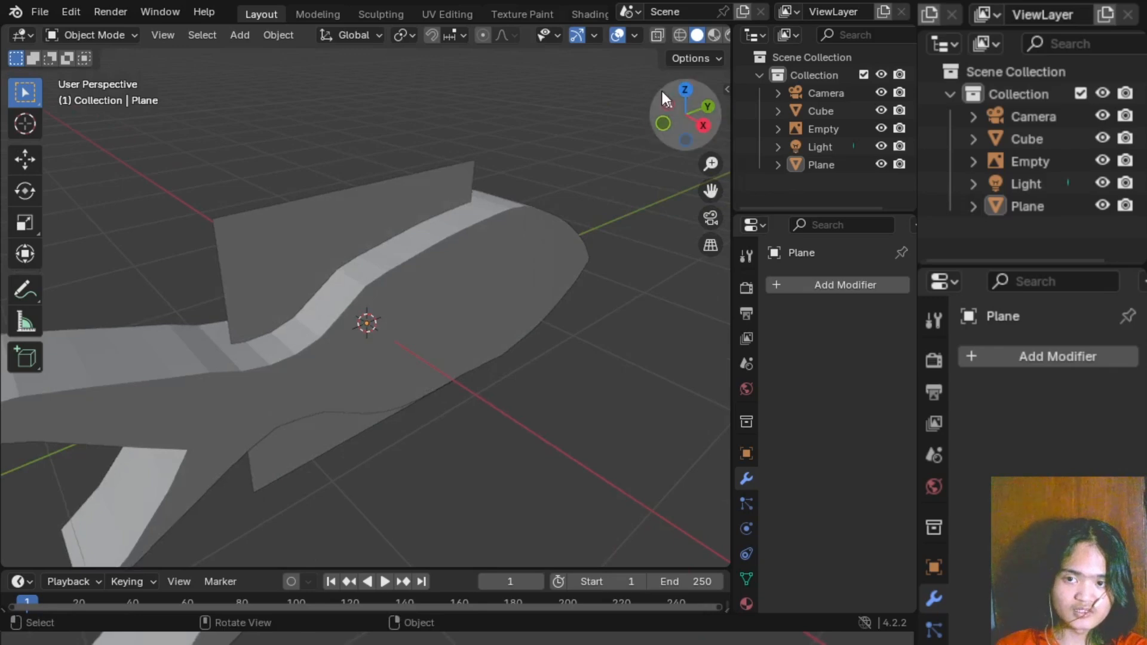
drag(661, 88, 618, 171)
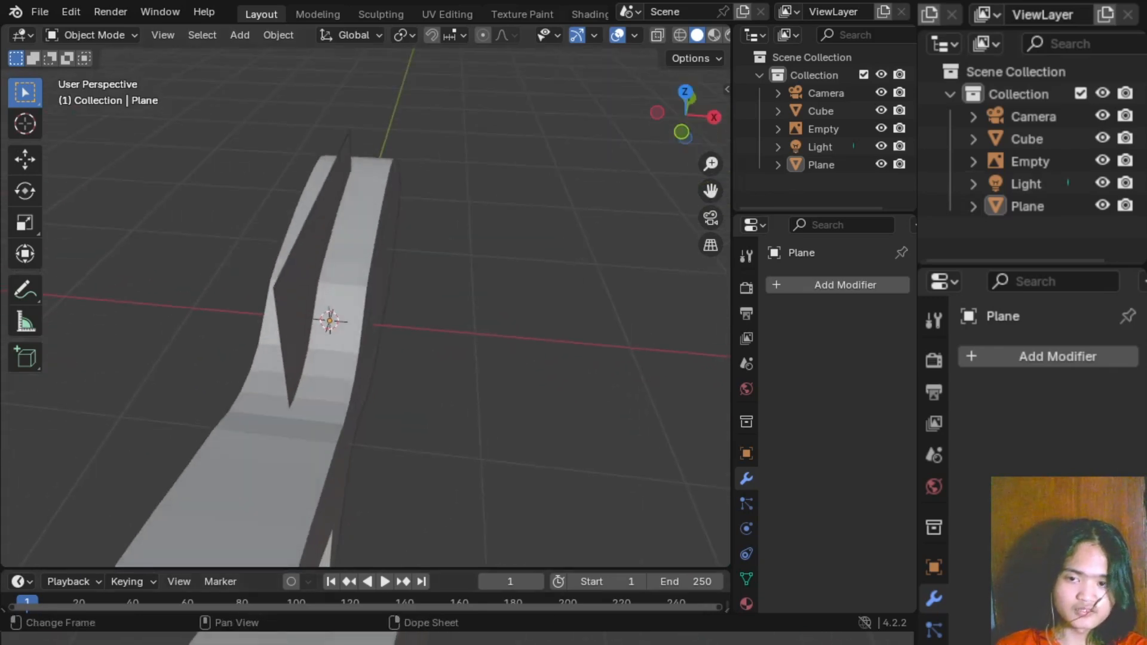
mouse_move(687, 141)
mouse_down()
mouse_move(666, 128)
mouse_move(704, 126)
mouse_move(671, 100)
mouse_move(697, 130)
mouse_up()
click(693, 127)
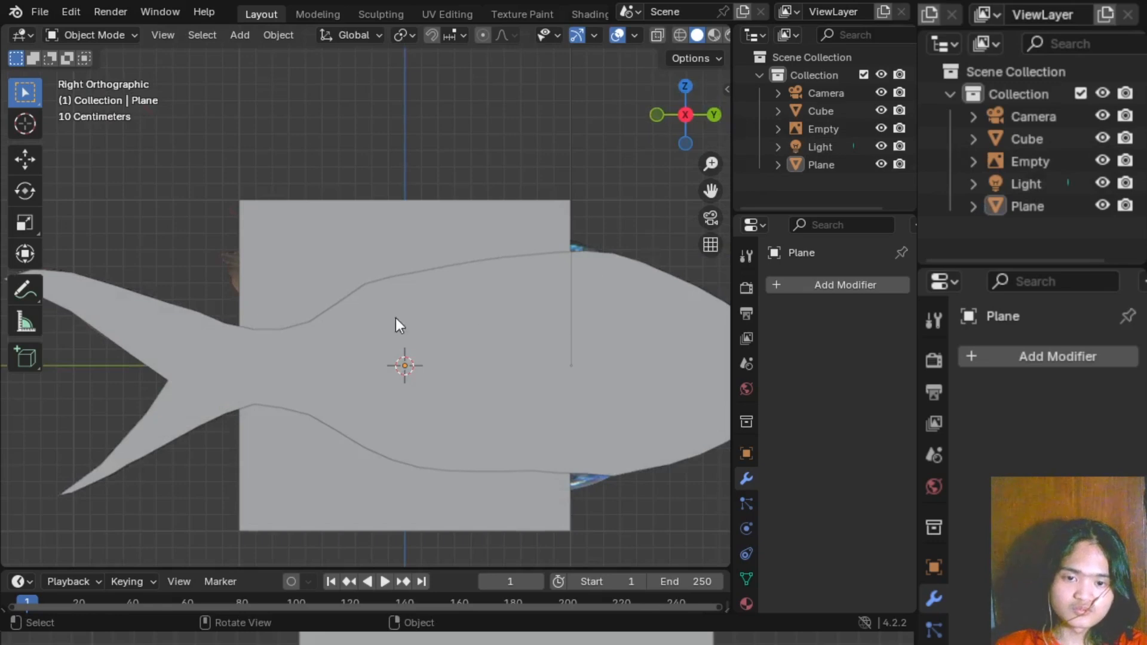
click(390, 378)
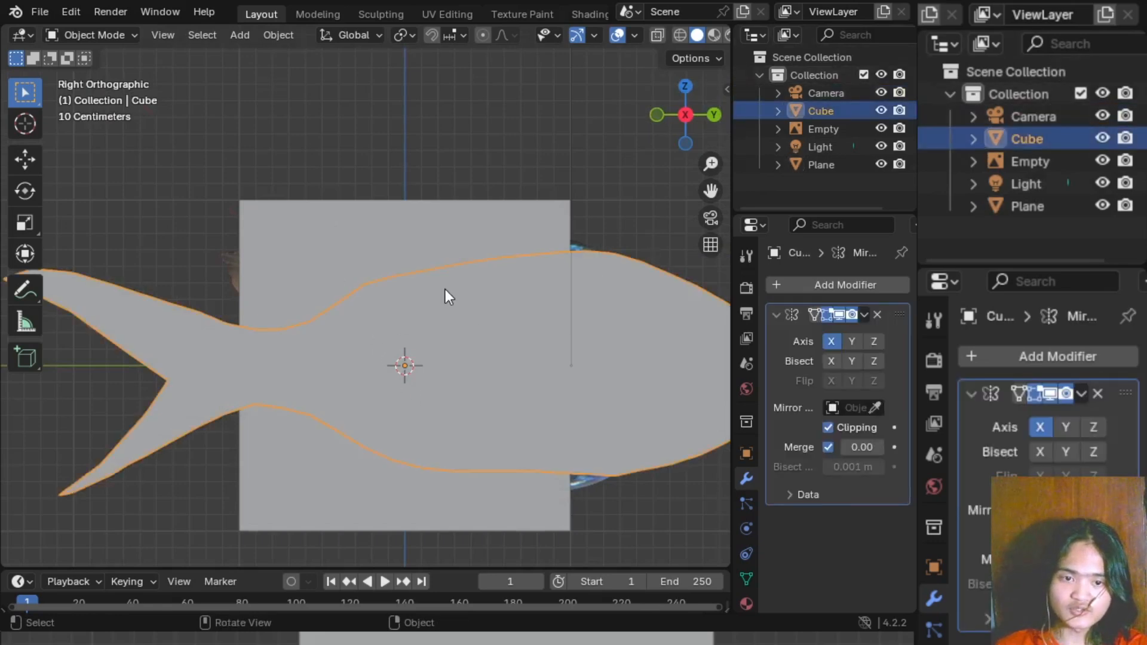
key(Tab)
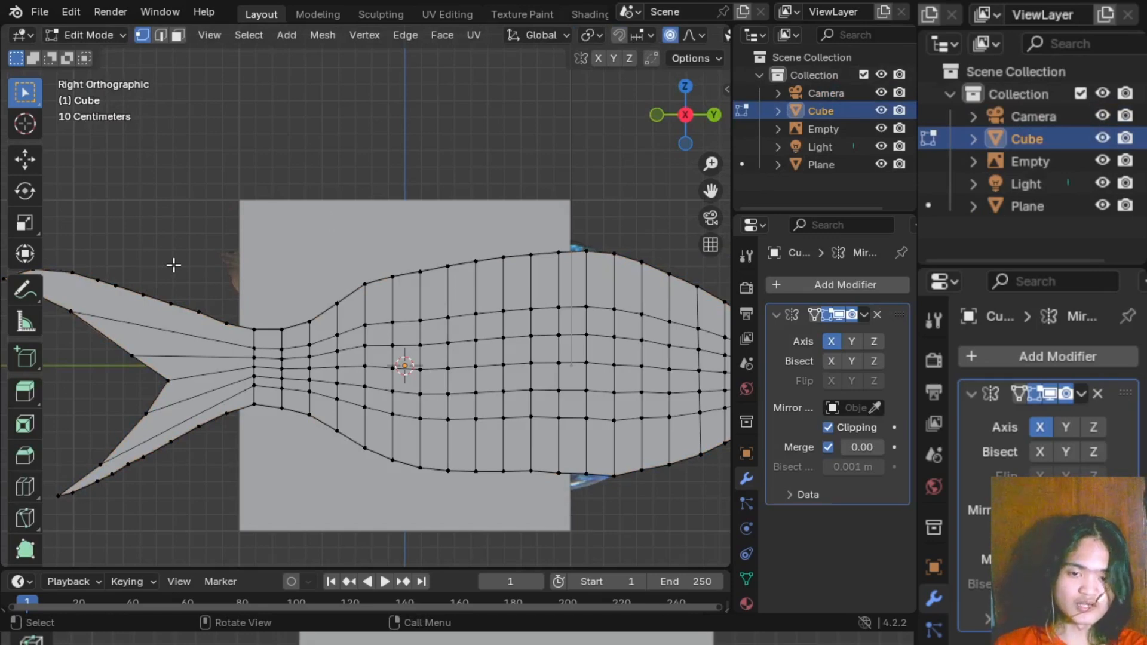
key(alt+z)
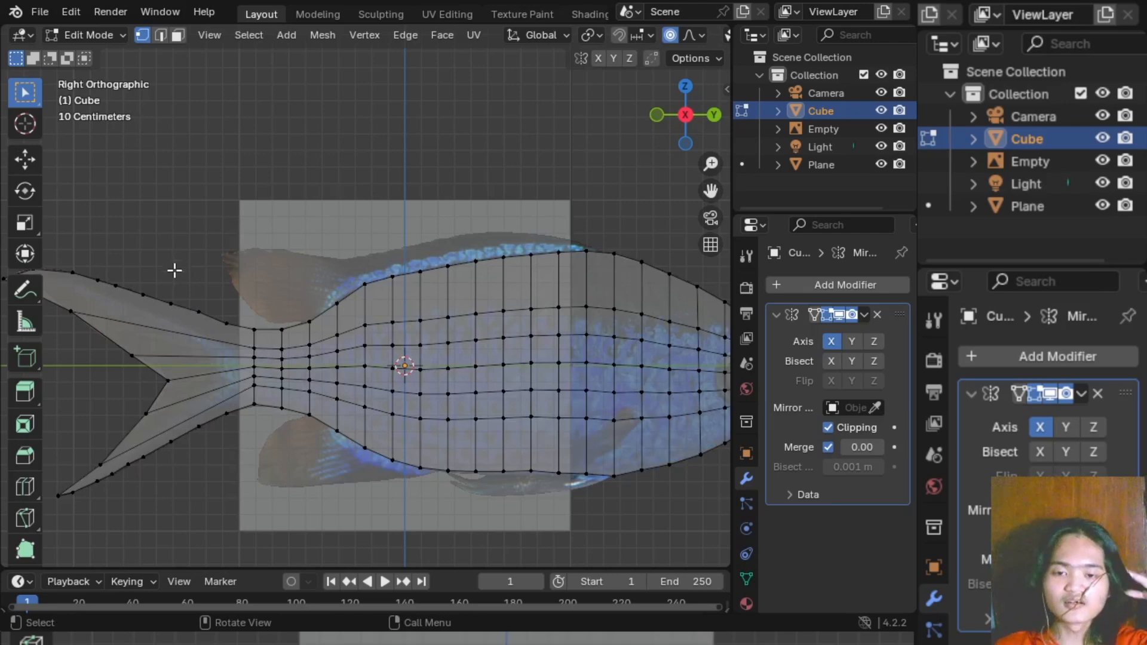
- Bring the plane into Edit Mode together with the fish and scale its geometry to 0.38 along global Z
click(820, 164)
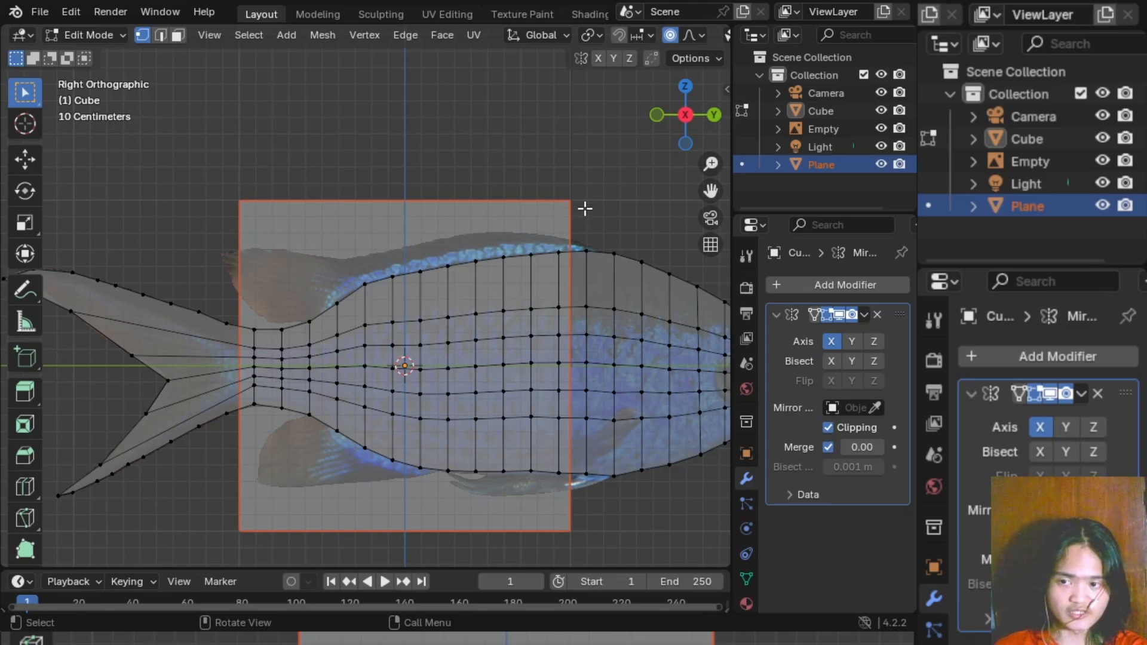
key(Tab)
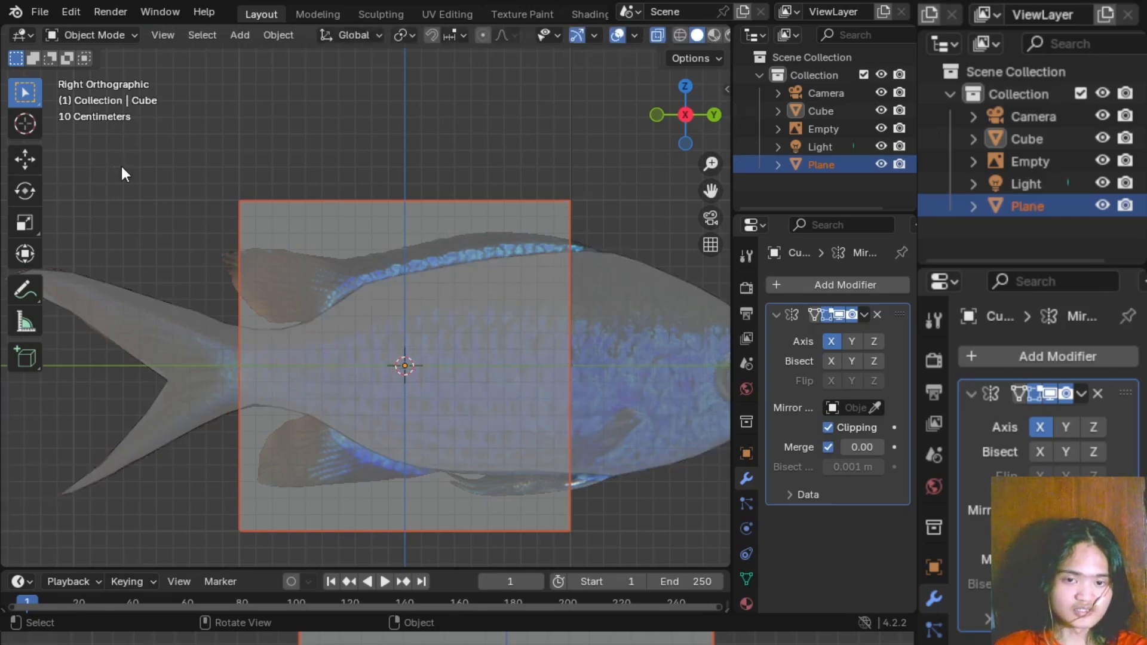
key(Tab)
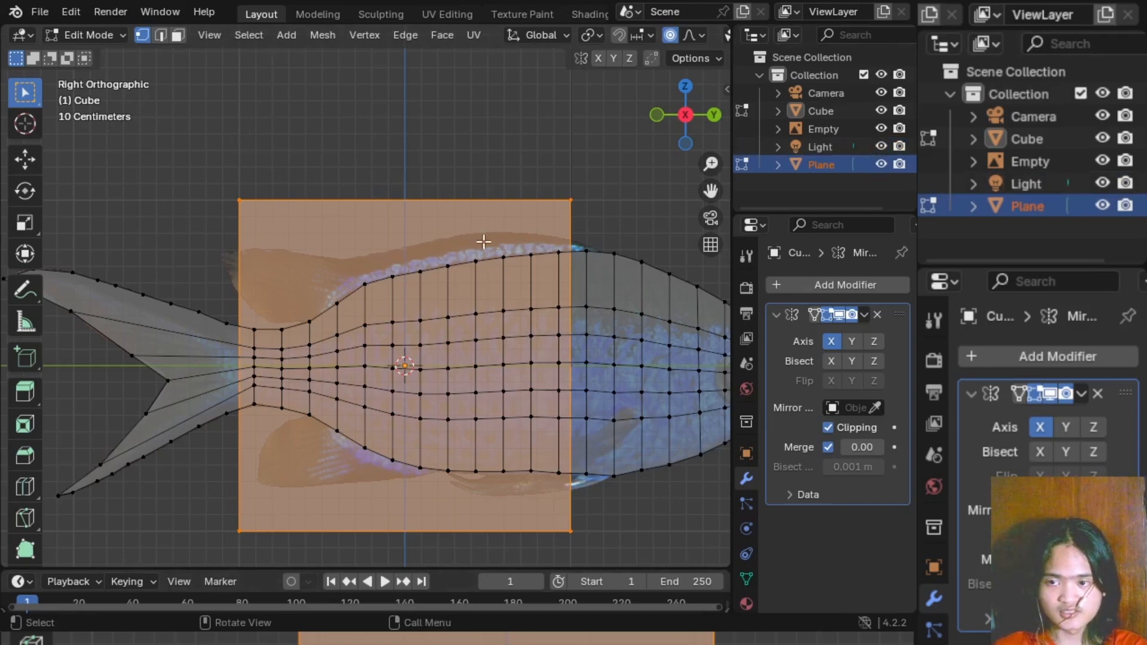
drag(667, 108, 685, 109)
click(686, 115)
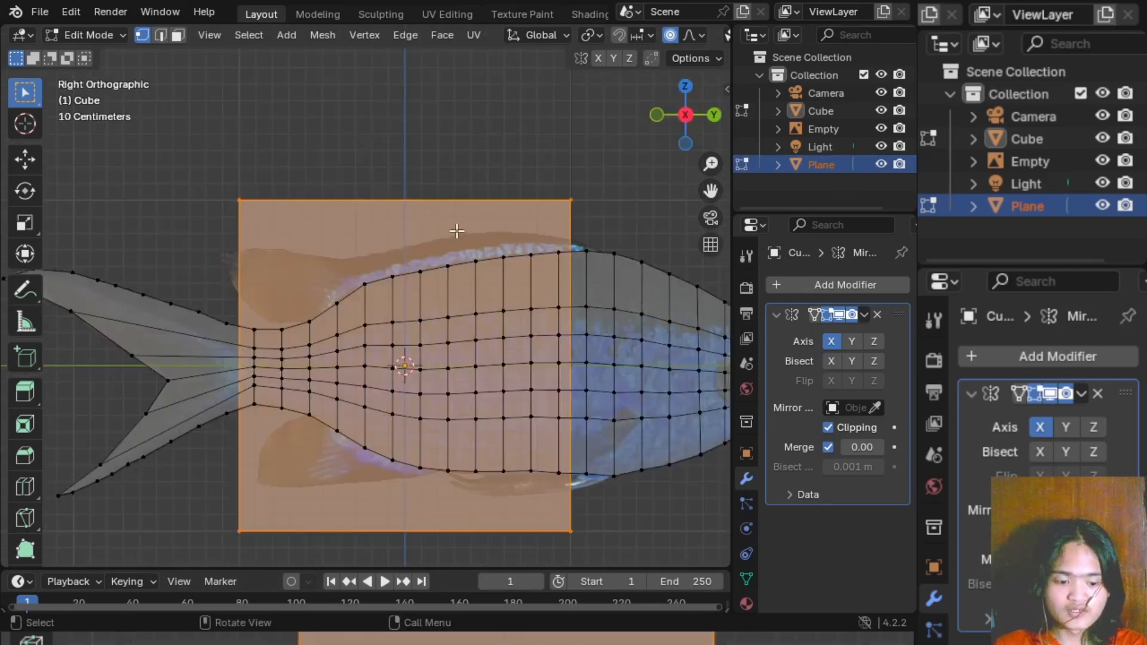
key(s)
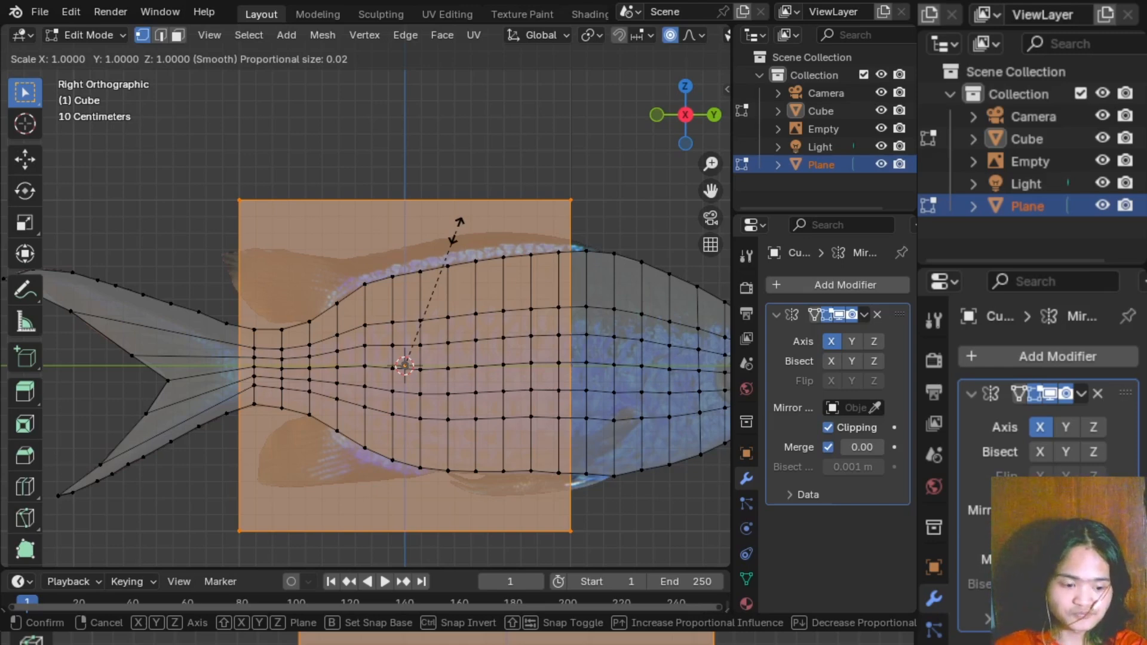
key(z)
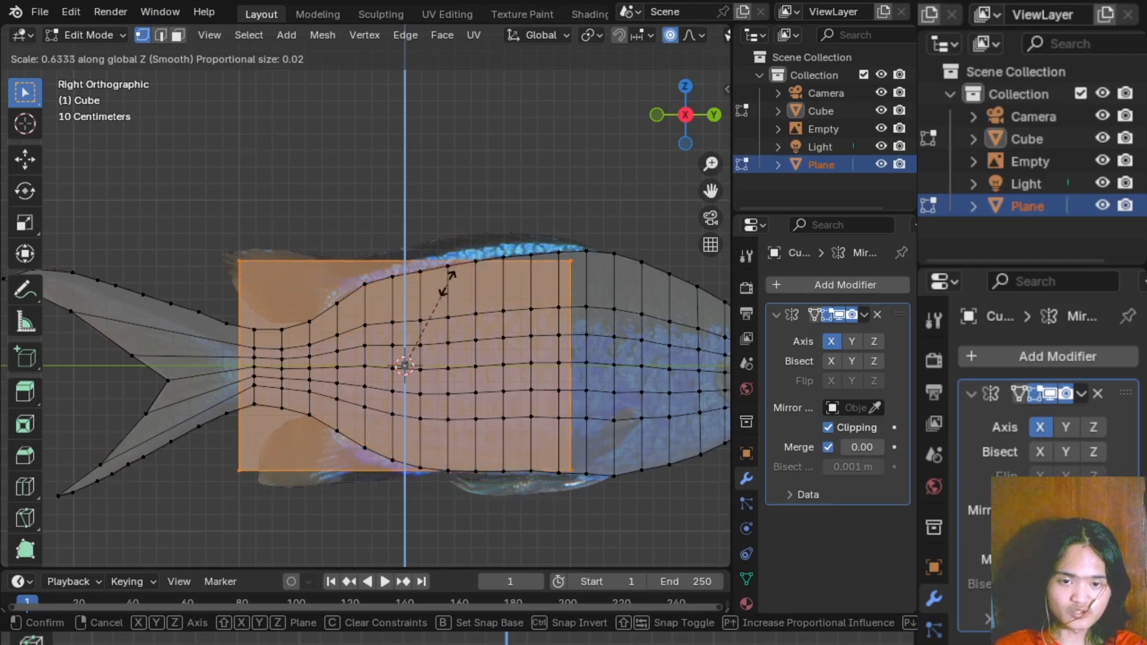
click(451, 336)
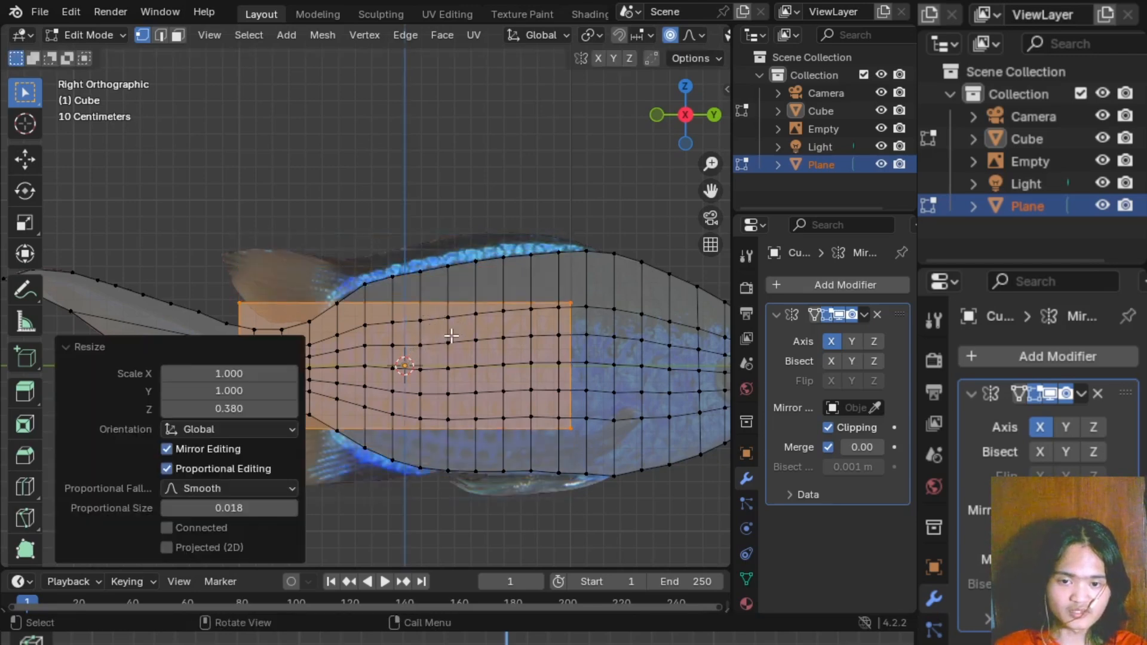
- Make the plane the active object and reopen it alone in Edit Mode with its whole face selected
click(450, 339)
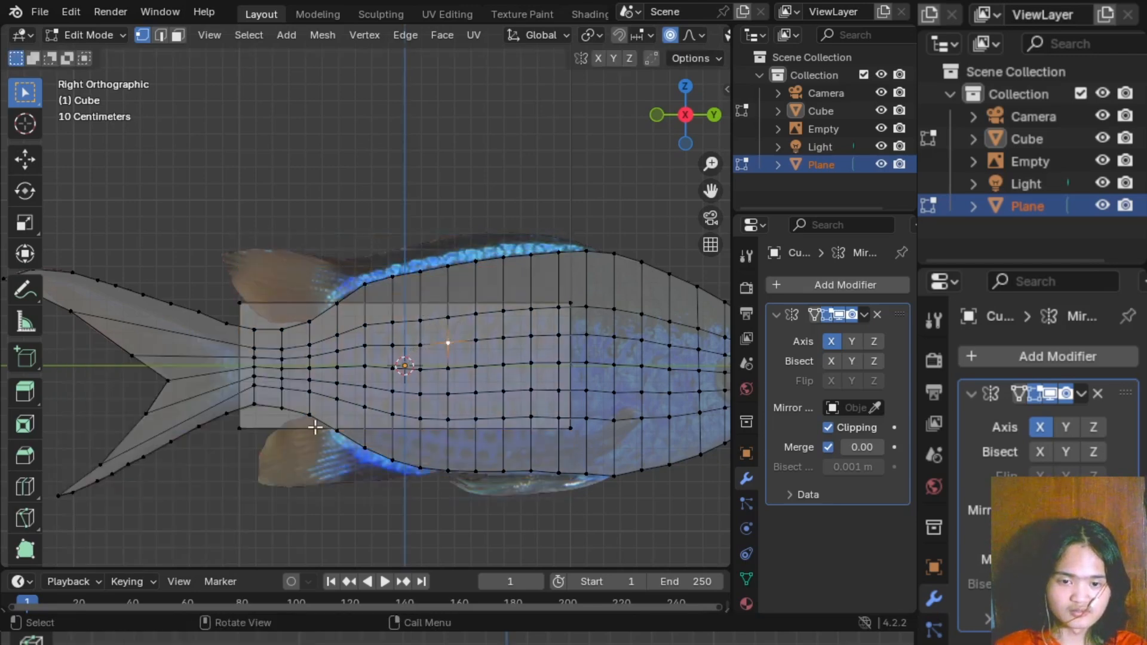
key(a)
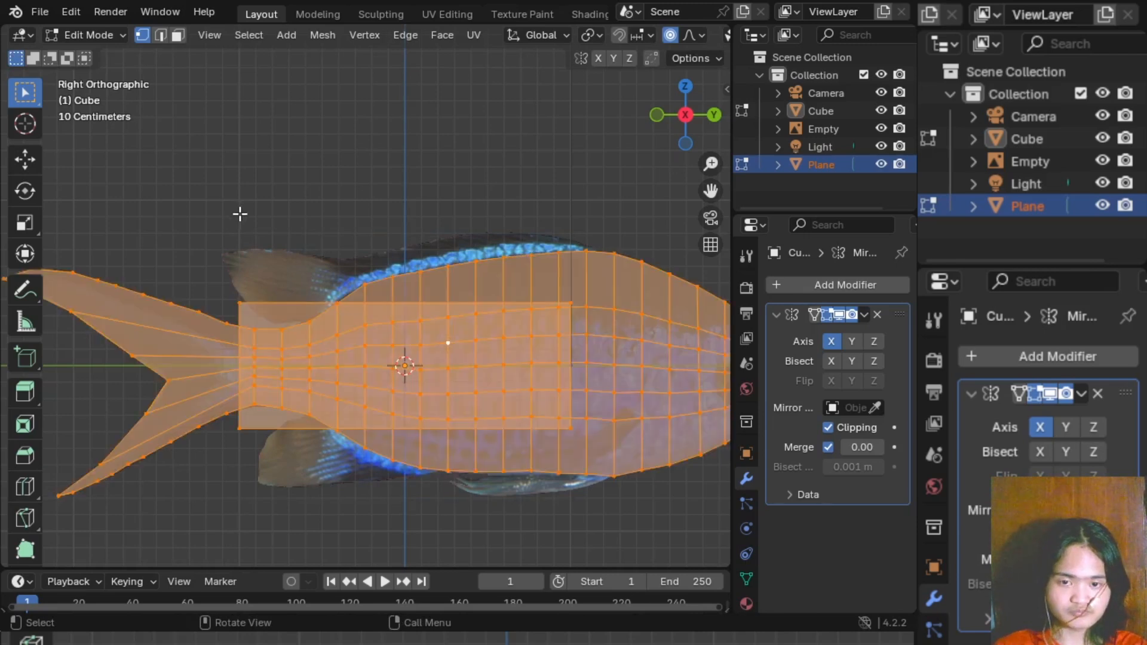
click(832, 166)
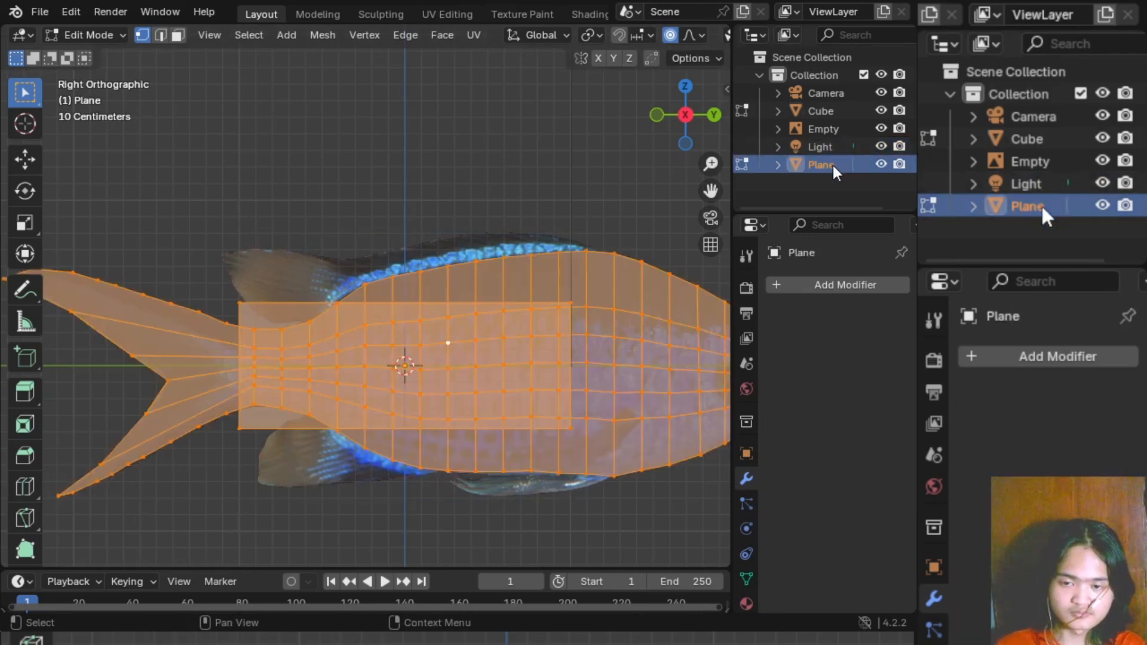
key(Tab)
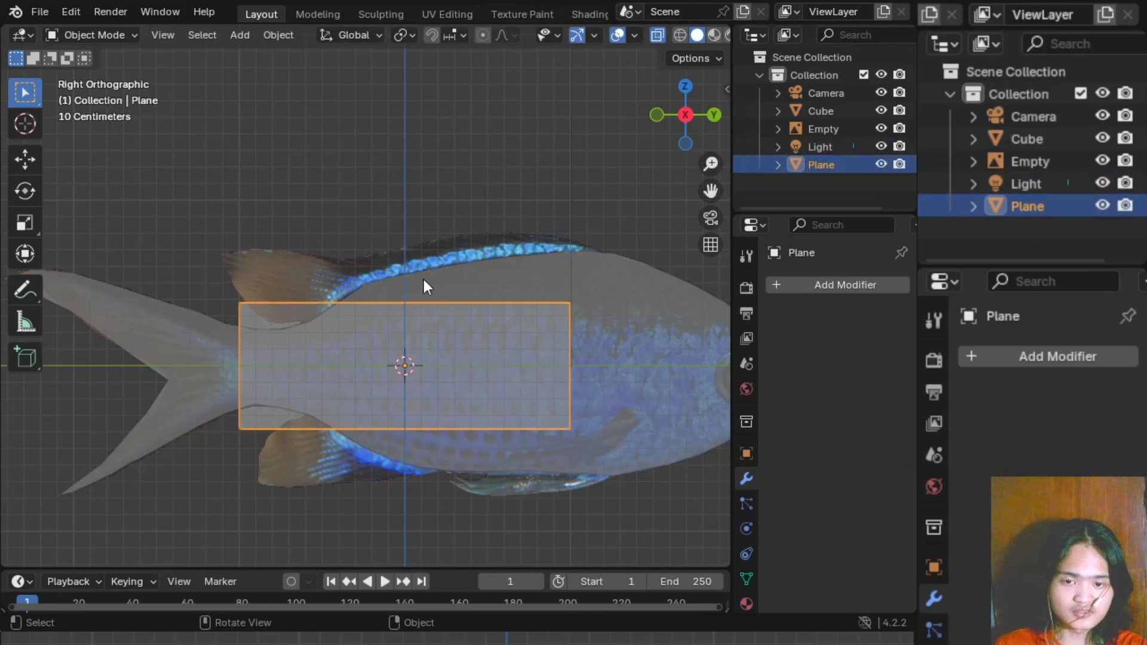
key(Tab)
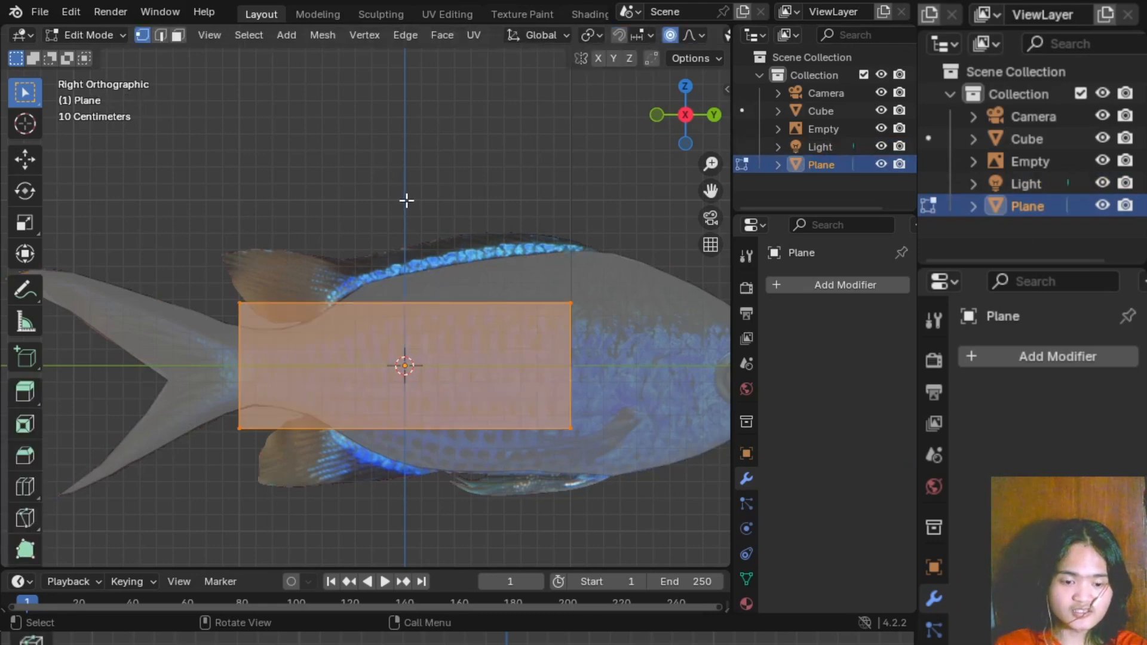
- Move the plane's geometry up about 0.525 m along Z to cover the reference's dorsal fin
key(g)
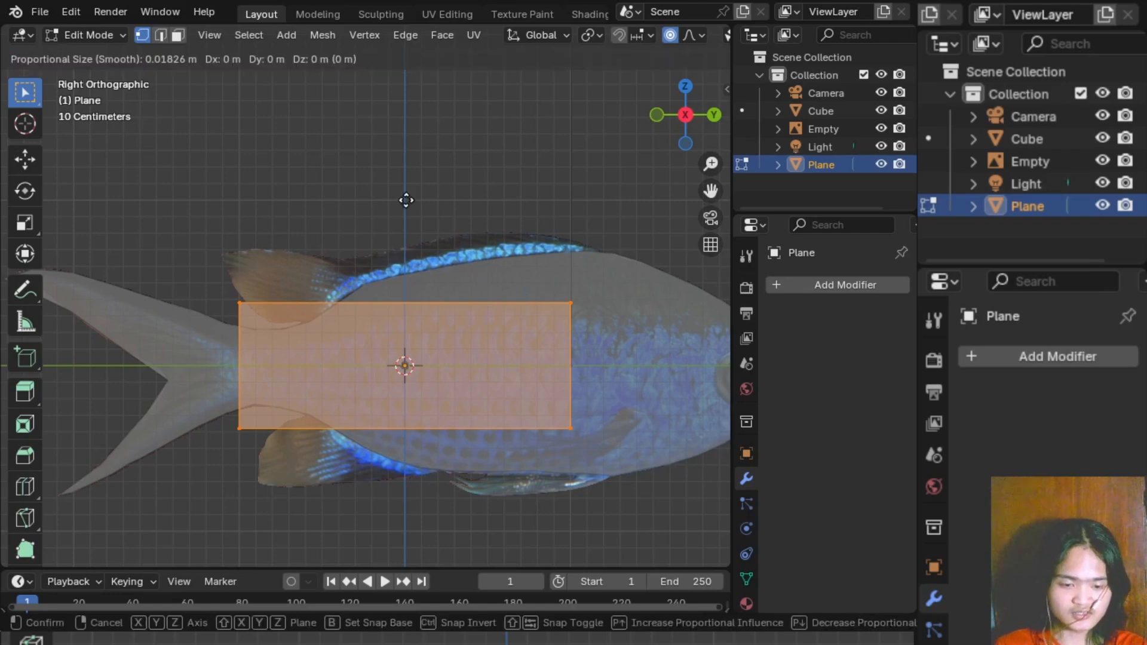
key(z)
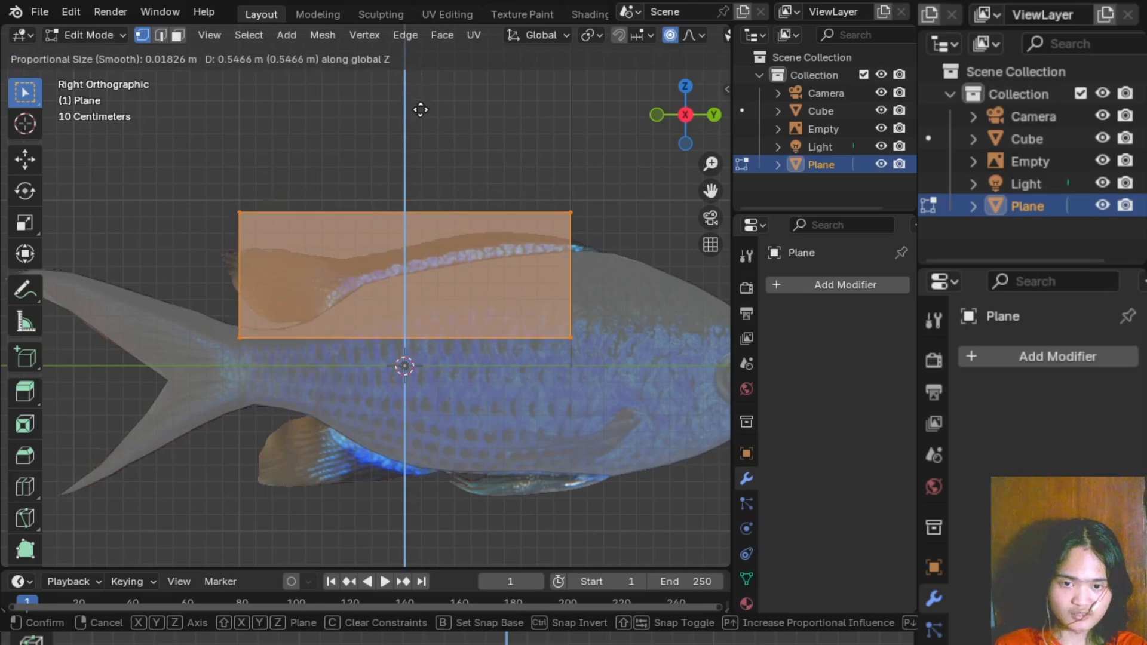
click(424, 114)
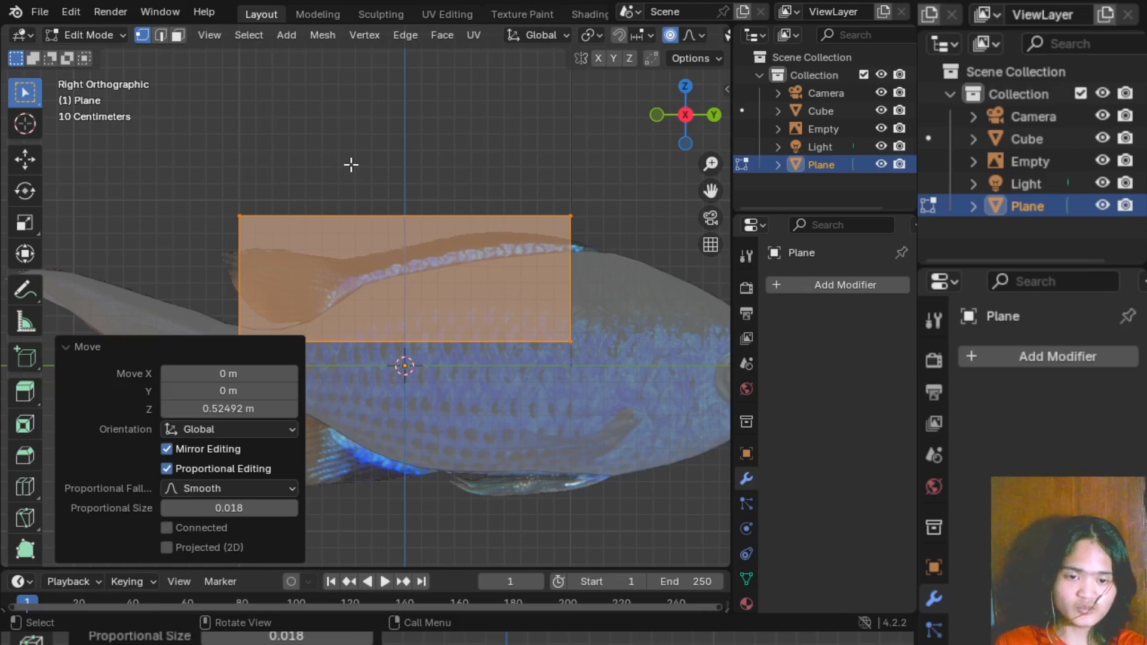
- Lower the plane's upper edge about 0.065 m along Z toward the top of the dorsal fin
click(261, 199)
drag(209, 197, 623, 231)
key(g)
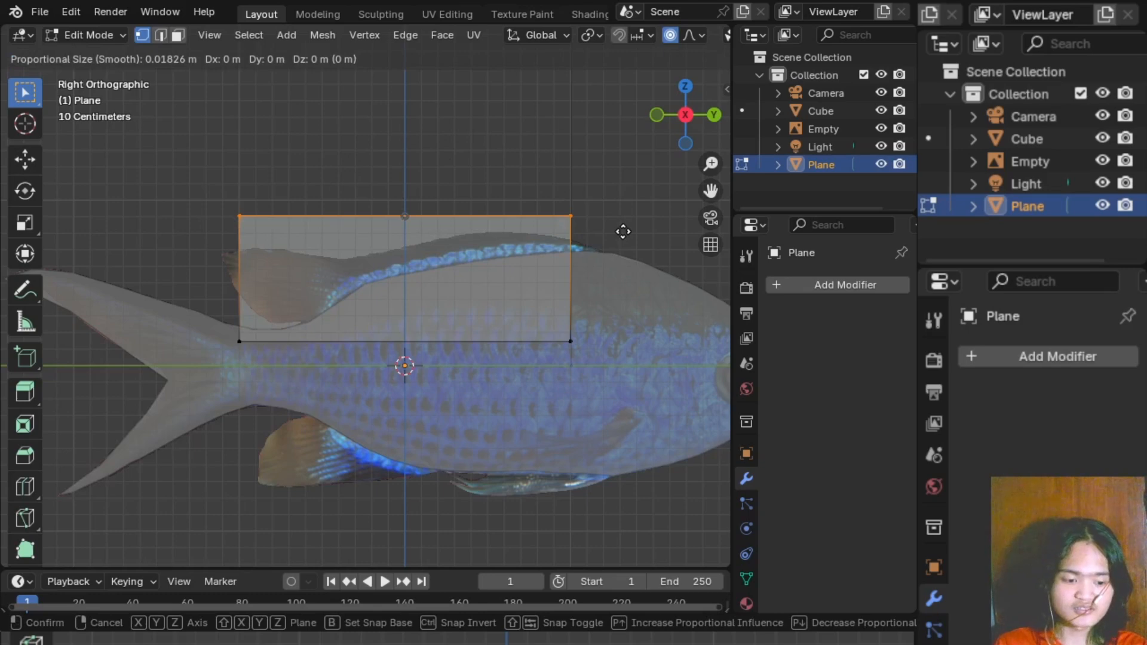
key(z)
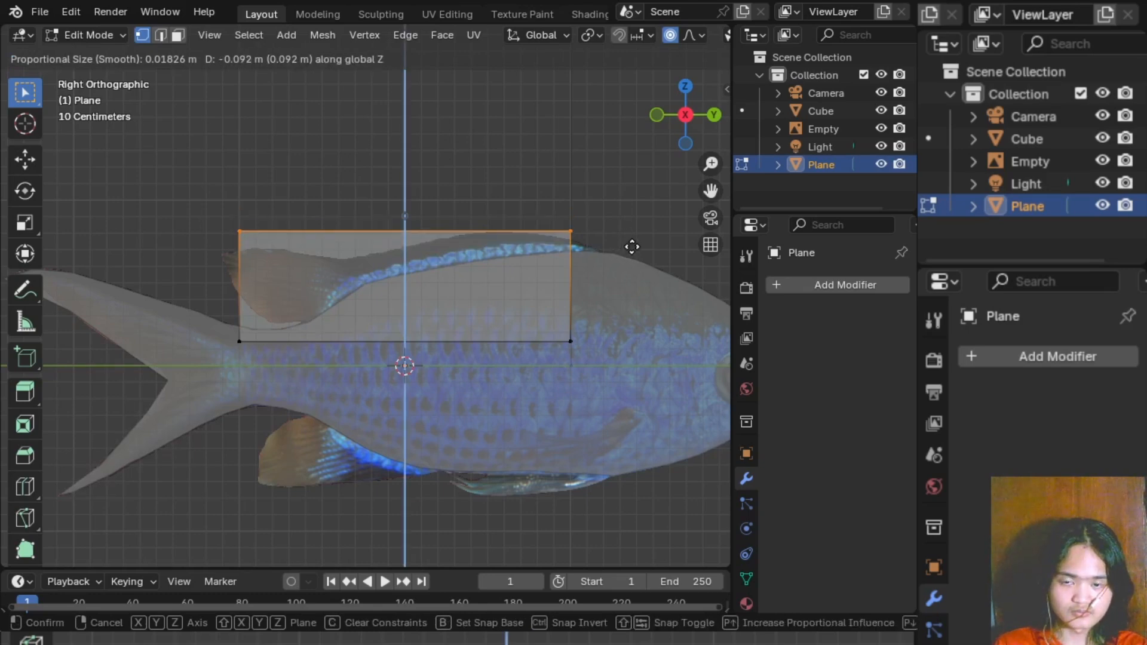
click(632, 242)
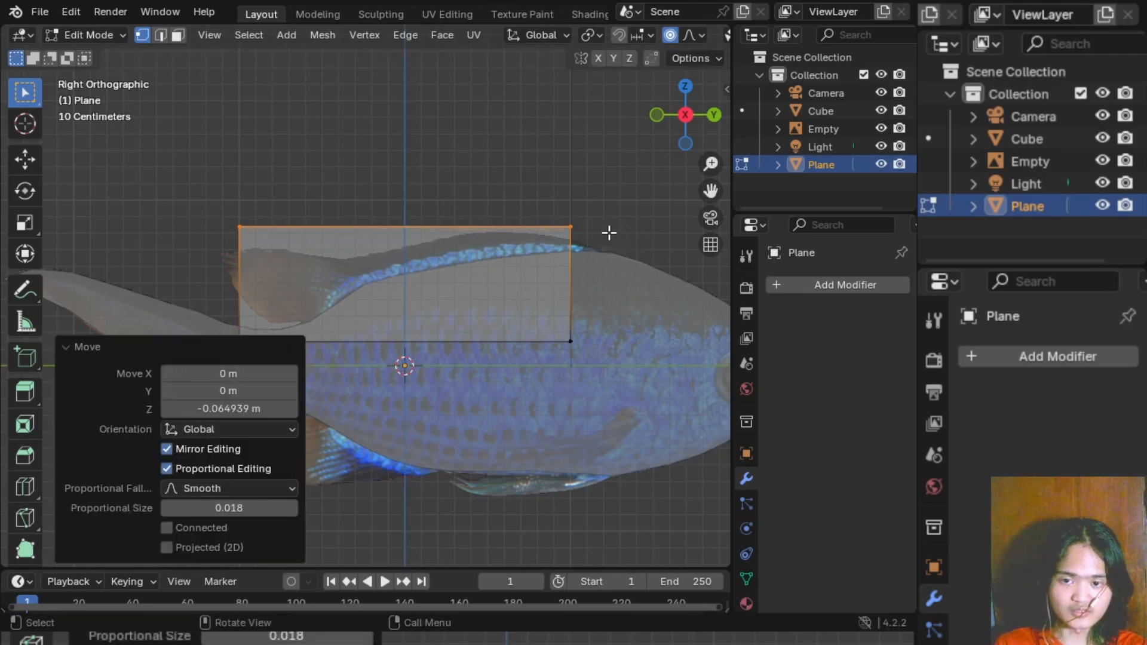
- Move the plane's head-side edge about 0.19 m along Y, past the front end of the dorsal fin
click(569, 199)
click(211, 198)
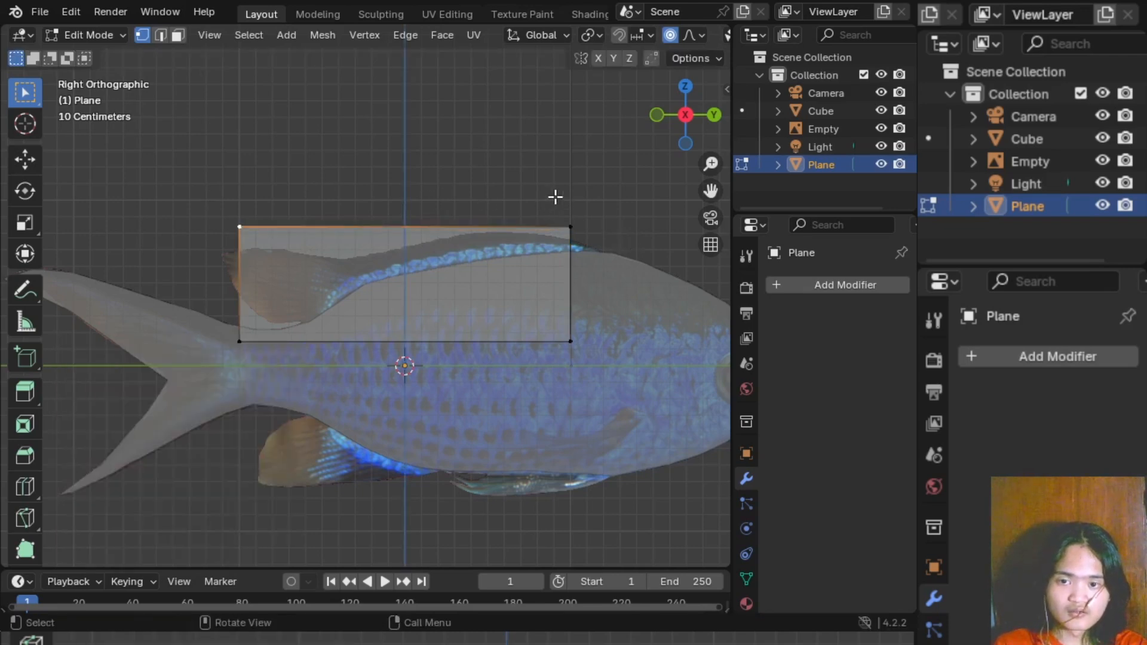
drag(556, 195, 622, 430)
key(g)
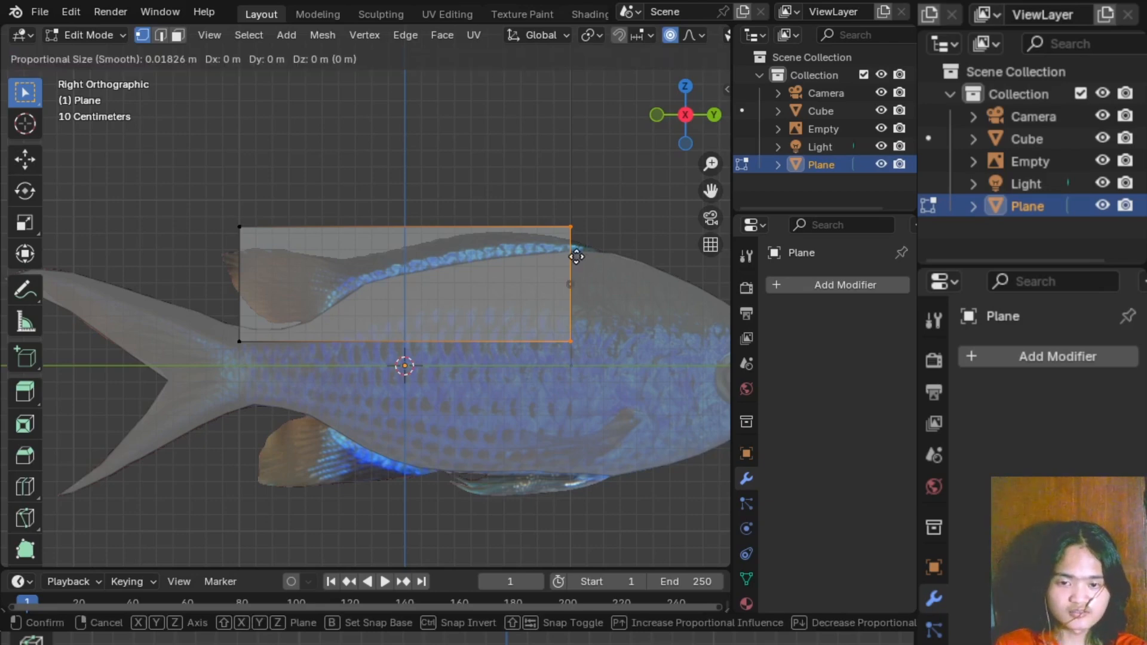
key(y)
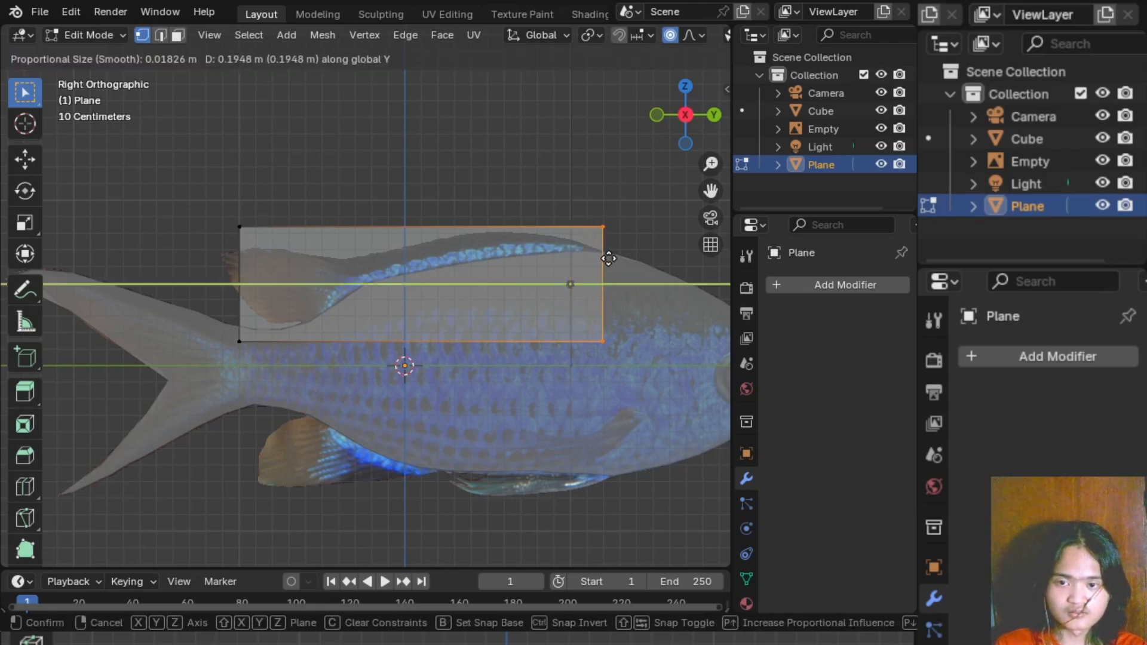
click(608, 258)
- Move the plane's tail-side edge about 0.10 m along negative Y, out to the rear tip of the dorsal fin
drag(209, 197, 290, 380)
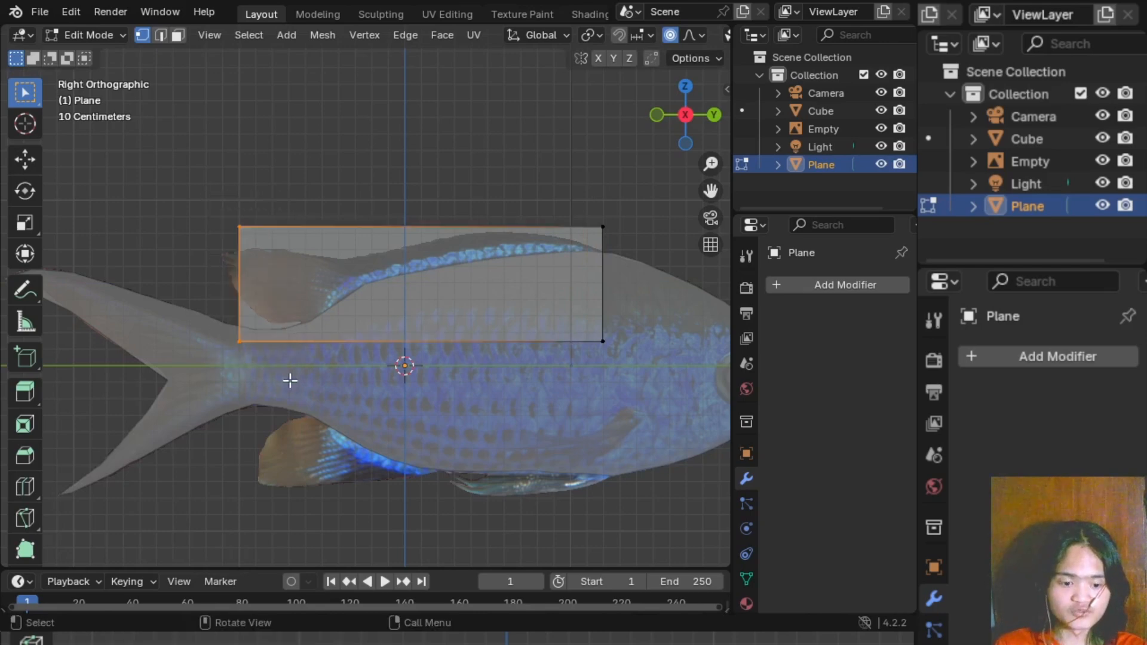
key(g)
key(y)
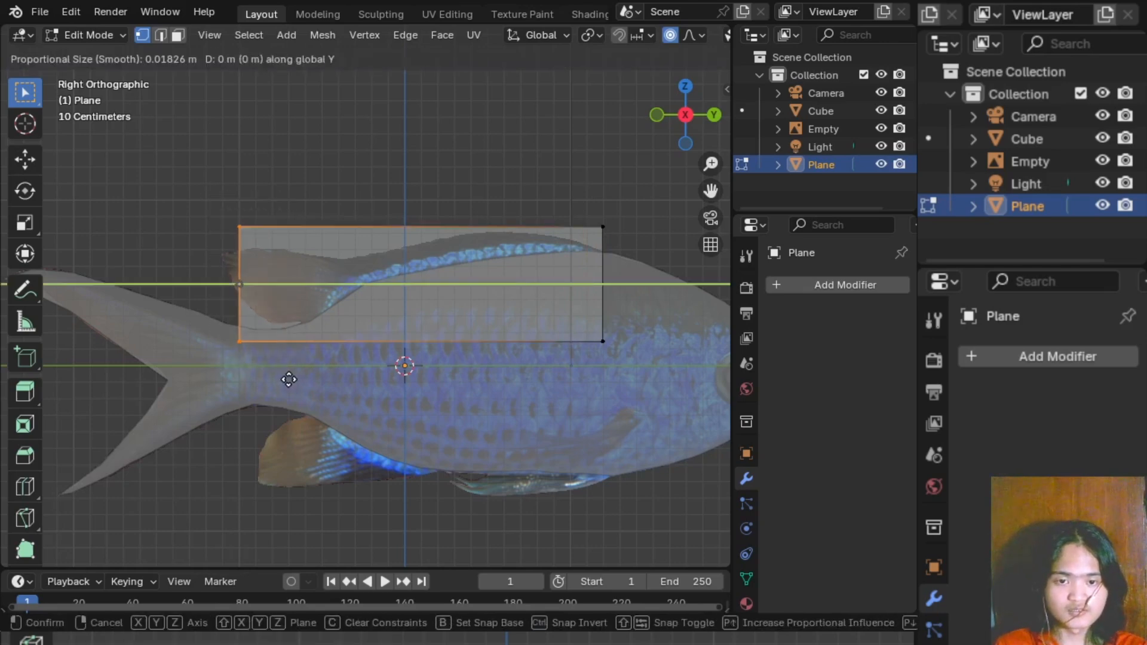
click(274, 366)
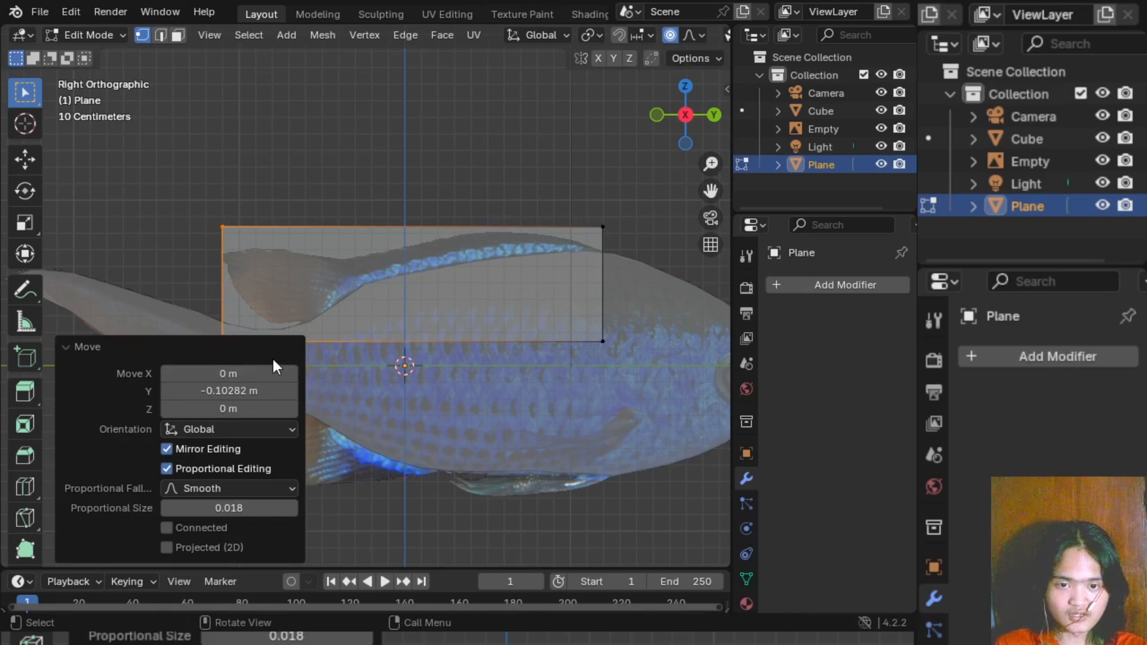
click(277, 184)
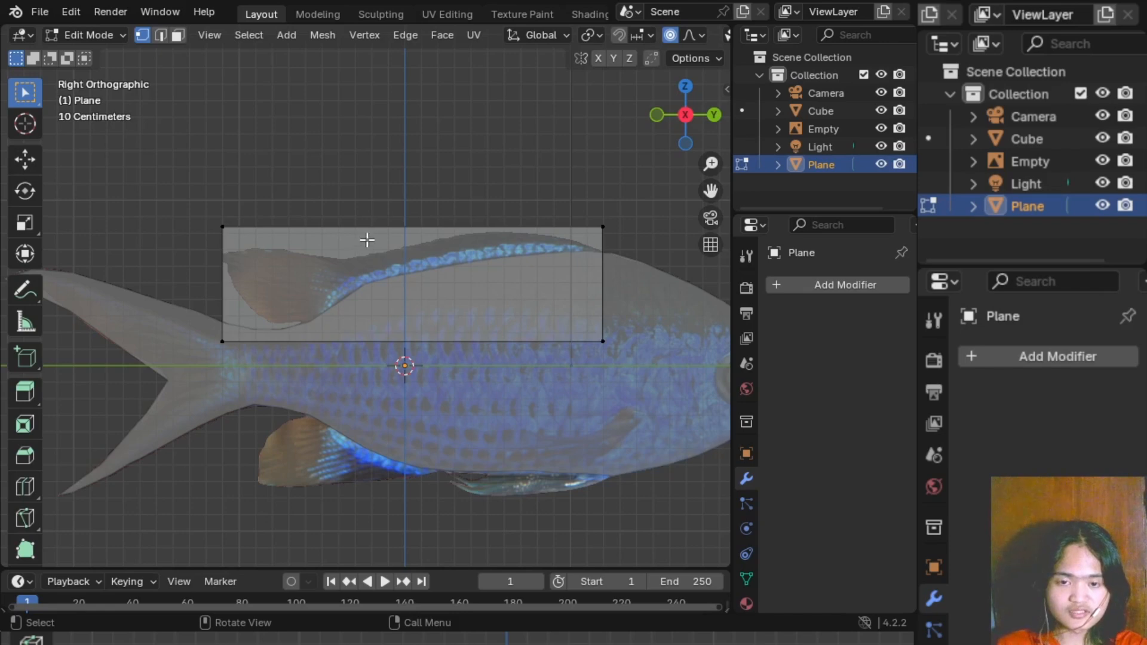
- Examine how the plane covers the dorsal fin from its rear lobe to its front end in the side view
scroll(400, 177, up, 2)
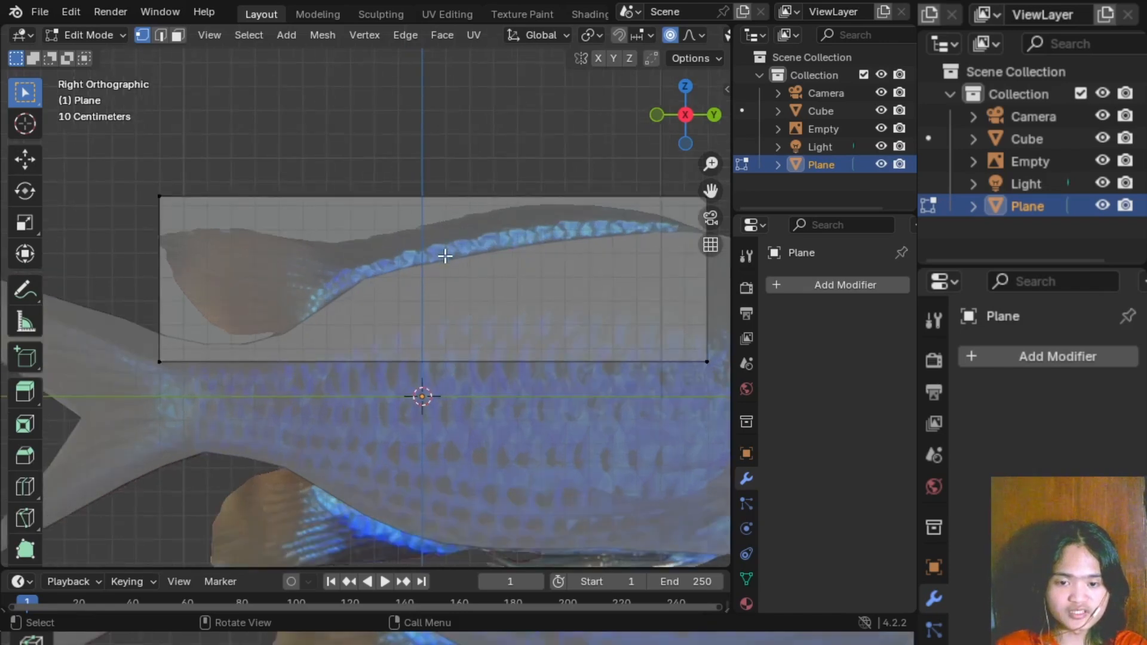
scroll(445, 256, down, 4)
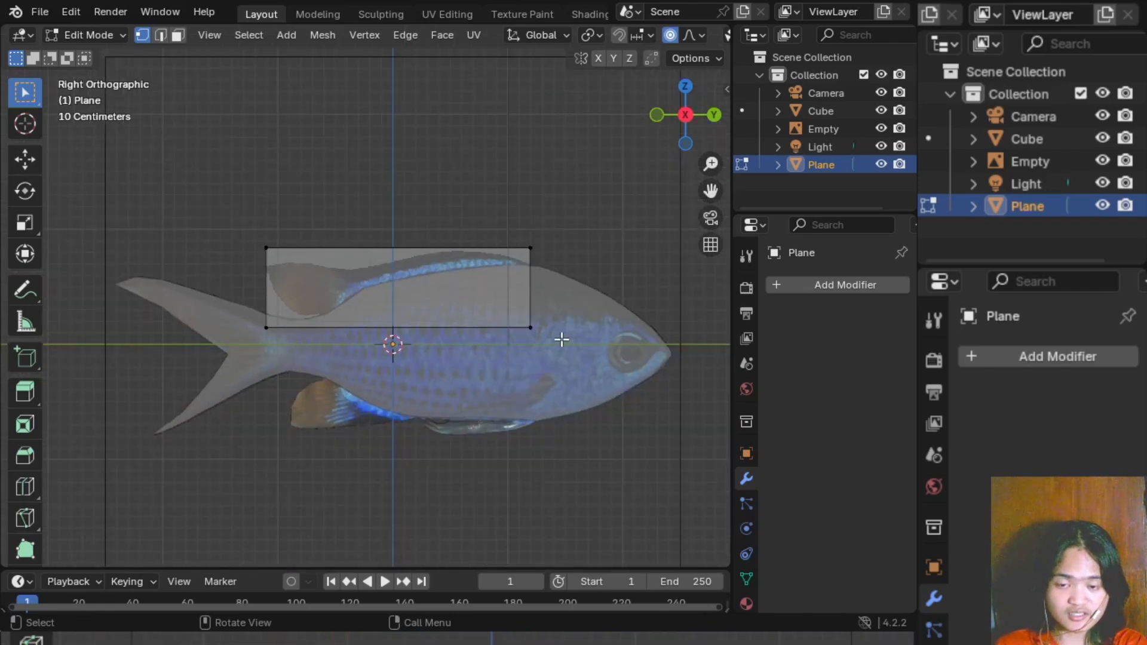
scroll(561, 340, up, 3)
scroll(568, 339, down, 2)
scroll(515, 358, up, 1)
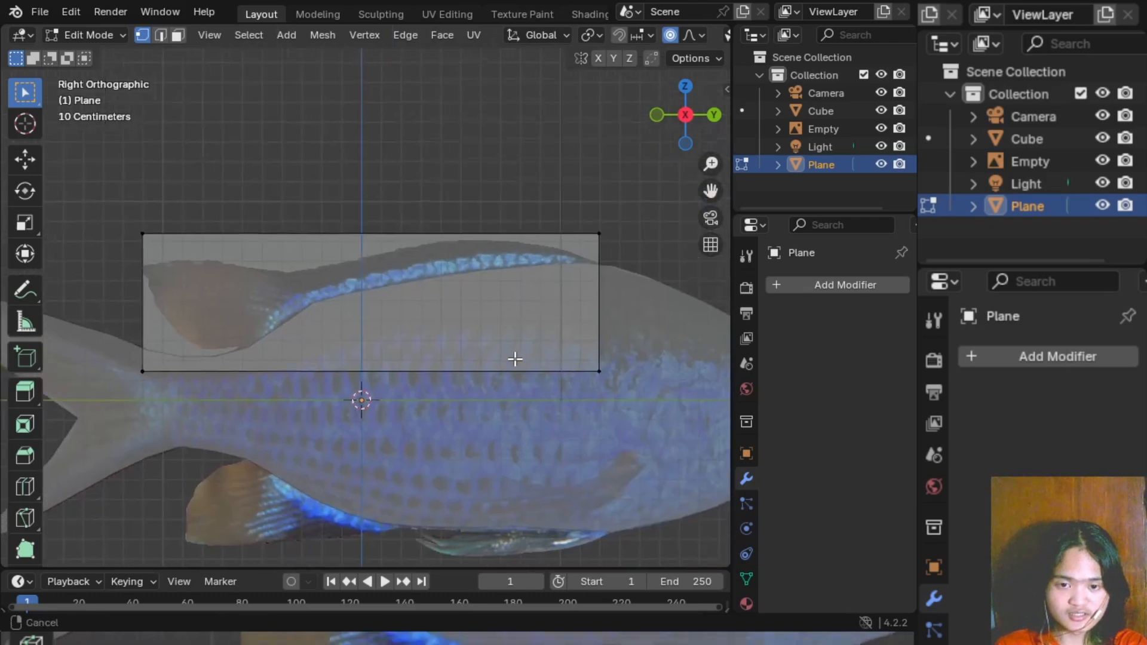
shift+middle_drag(502, 374, 526, 416)
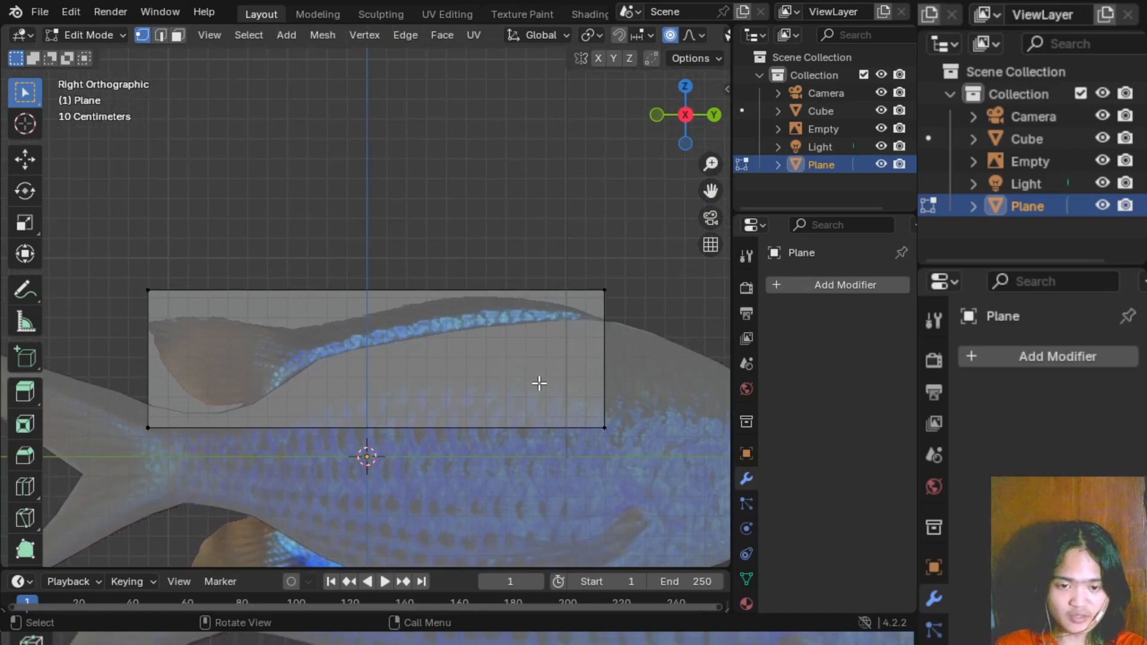
scroll(371, 320, down, 1)
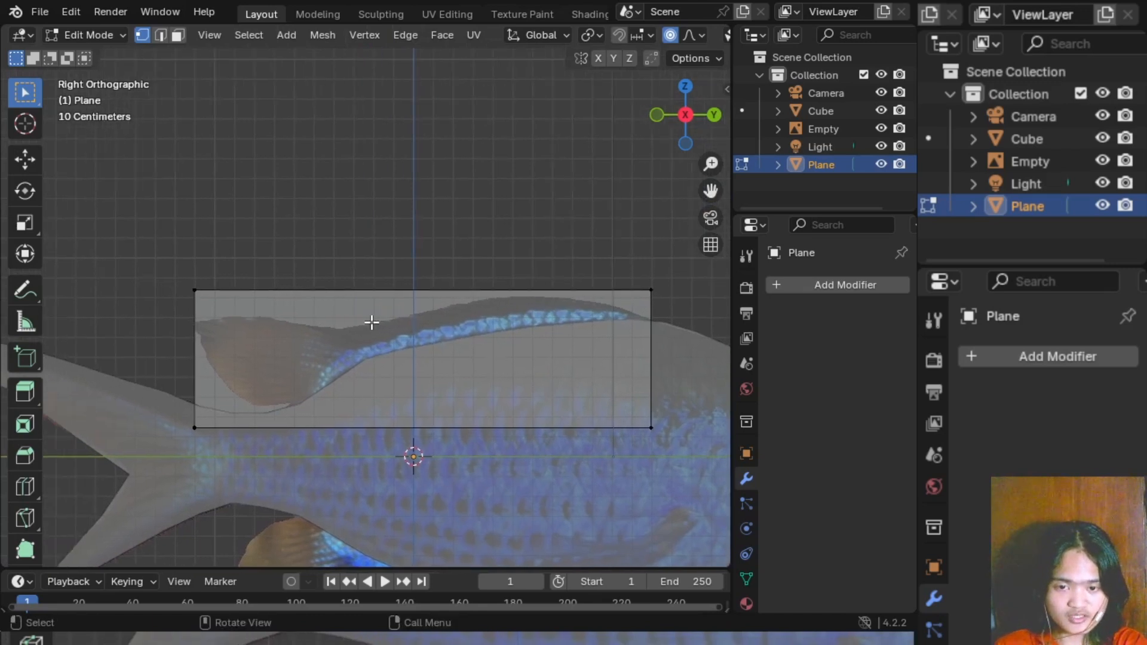
scroll(372, 322, up, 2)
mouse_move(372, 323)
shift+middle_down()
mouse_move(328, 315)
mouse_move(362, 321)
shift+middle_up()
scroll(328, 315, up, 1)
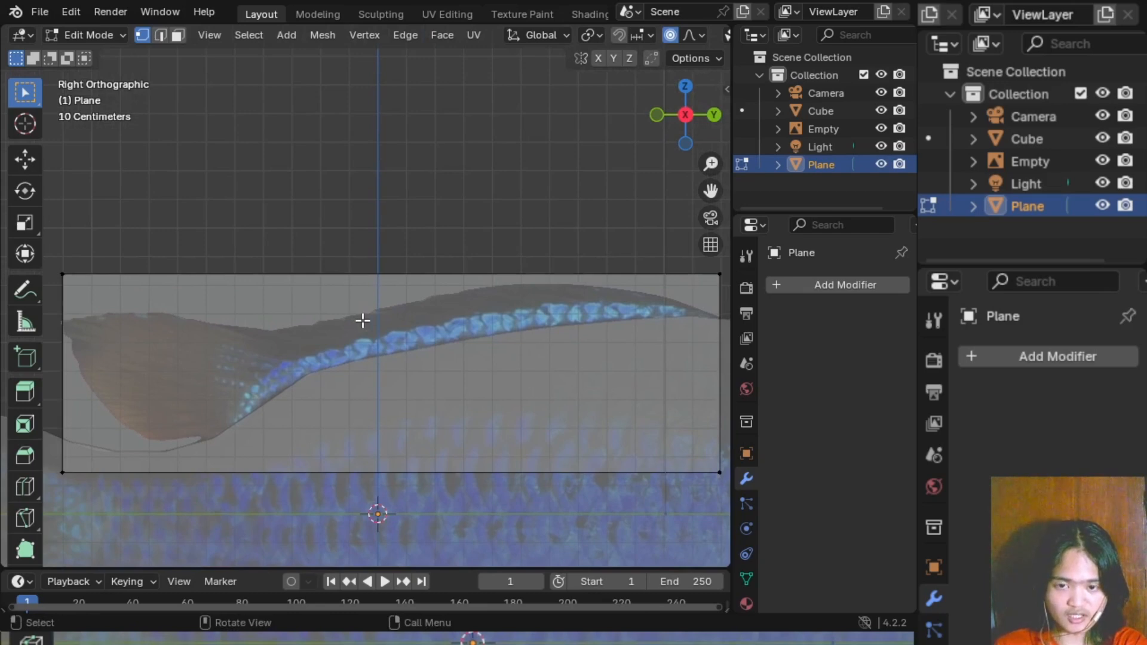
scroll(363, 320, down, 2)
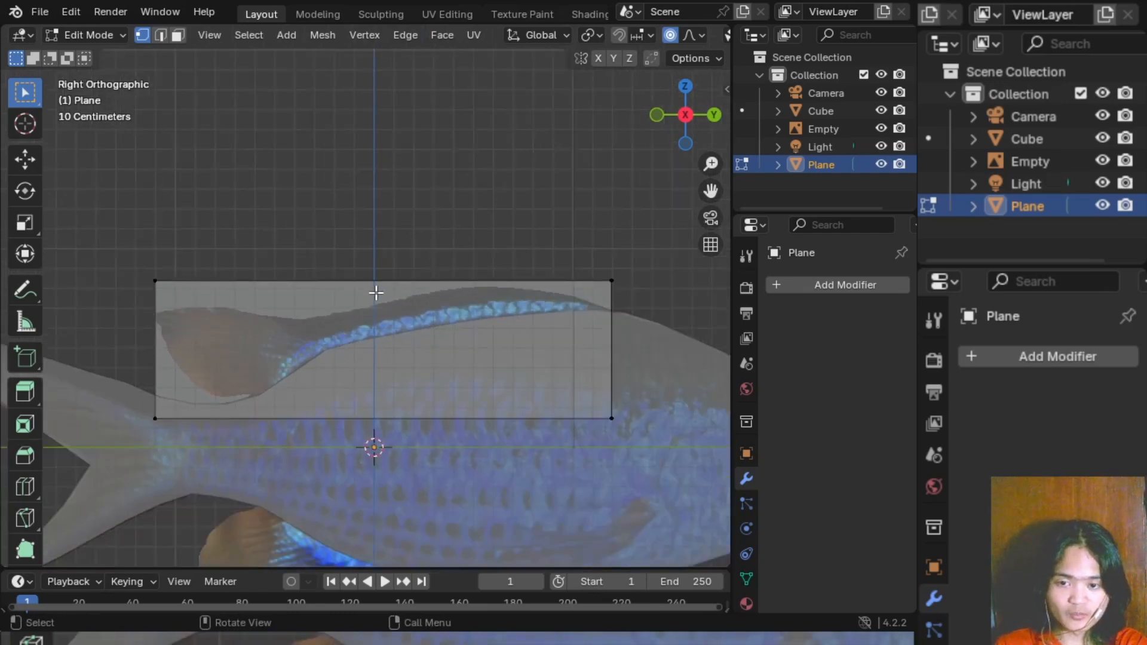
scroll(363, 318, up, 2)
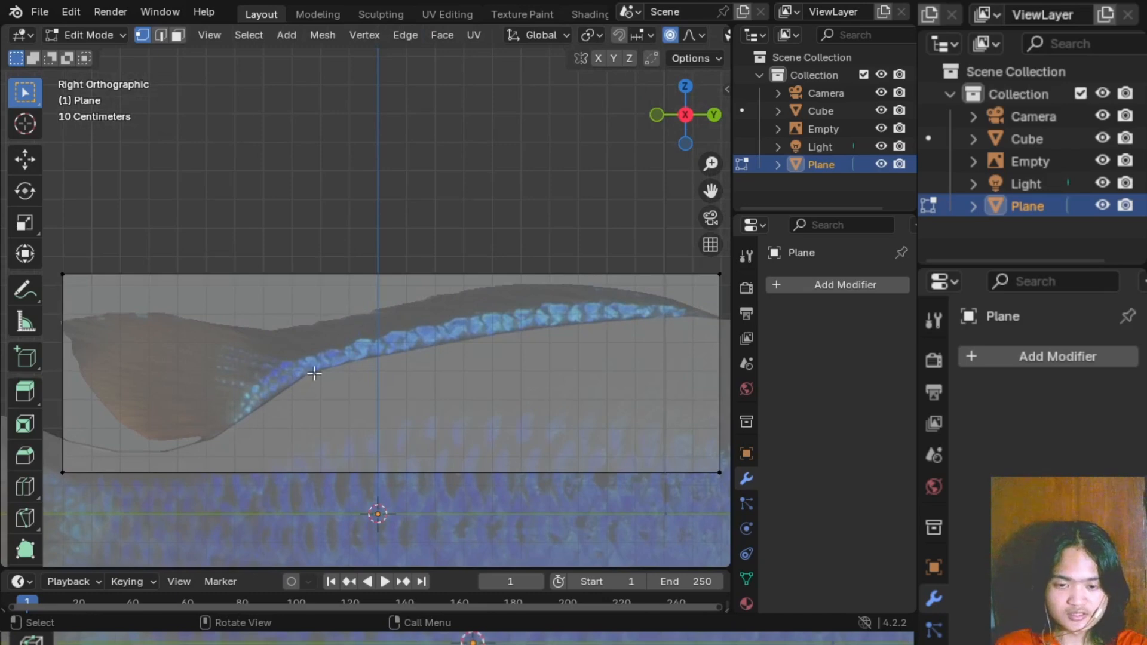
scroll(322, 302, down, 2)
shift+middle_drag(445, 313, 387, 353)
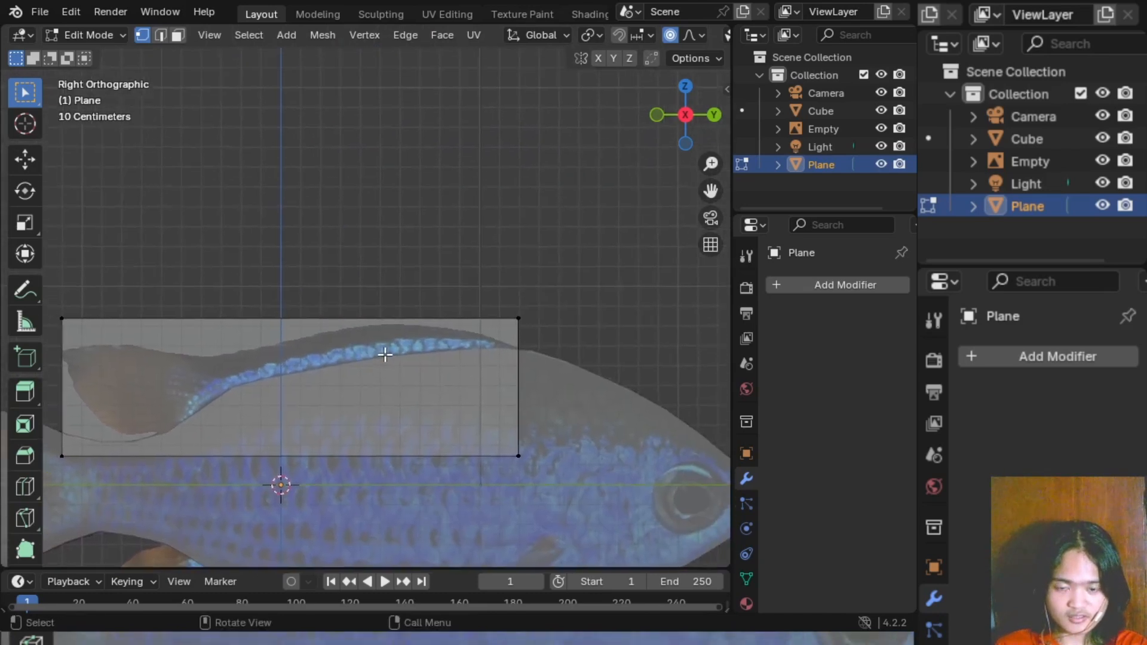
- Lower the plane's upper head-side corner and raise its lower head-side corner along Z to narrow the front end around the fin
shift+middle_drag(360, 315, 326, 292)
scroll(404, 328, down, 1)
scroll(404, 328, up, 2)
click(552, 323)
key(g)
key(z)
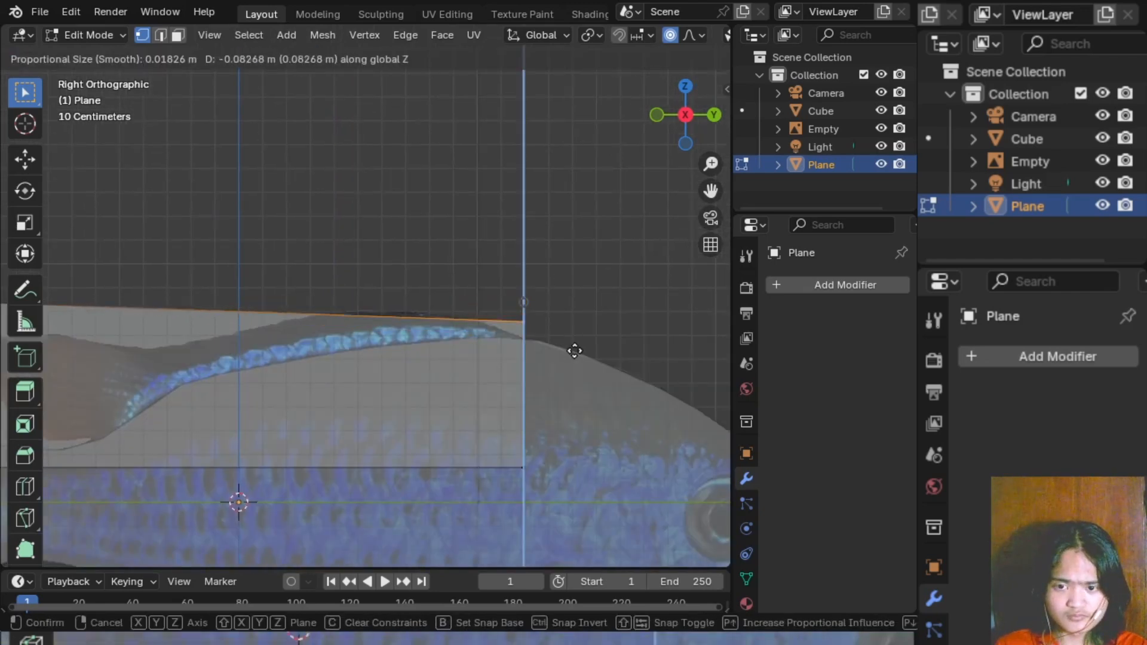
click(581, 369)
click(540, 485)
key(g)
key(z)
click(528, 385)
- Lower the plane's upper tail-side corner along Z, and raise its lower tail-side corner about 0.094 m along Z
shift+middle_drag(371, 412, 670, 397)
drag(270, 270, 323, 325)
key(g)
key(z)
click(332, 365)
click(335, 263)
drag(261, 435, 305, 474)
key(g)
key(z)
click(315, 451)
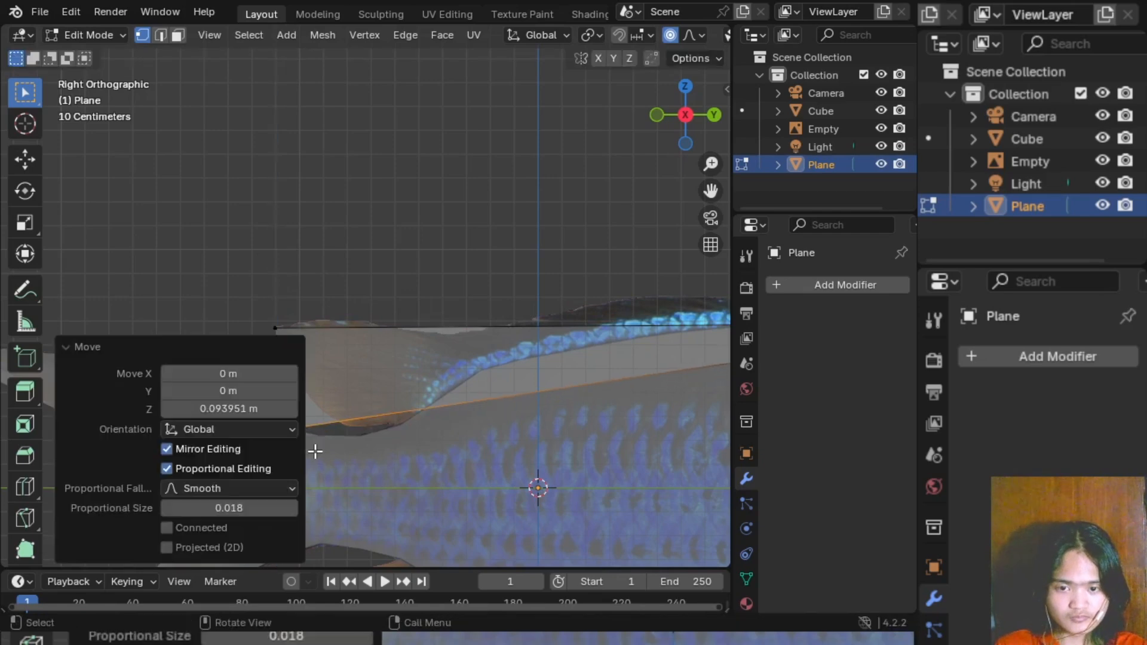
- Add 23 evenly spaced vertical loop cuts across the plane, from its tail-side edge to its head-side edge
key(ctrl+r)
scroll(402, 356, up, 16)
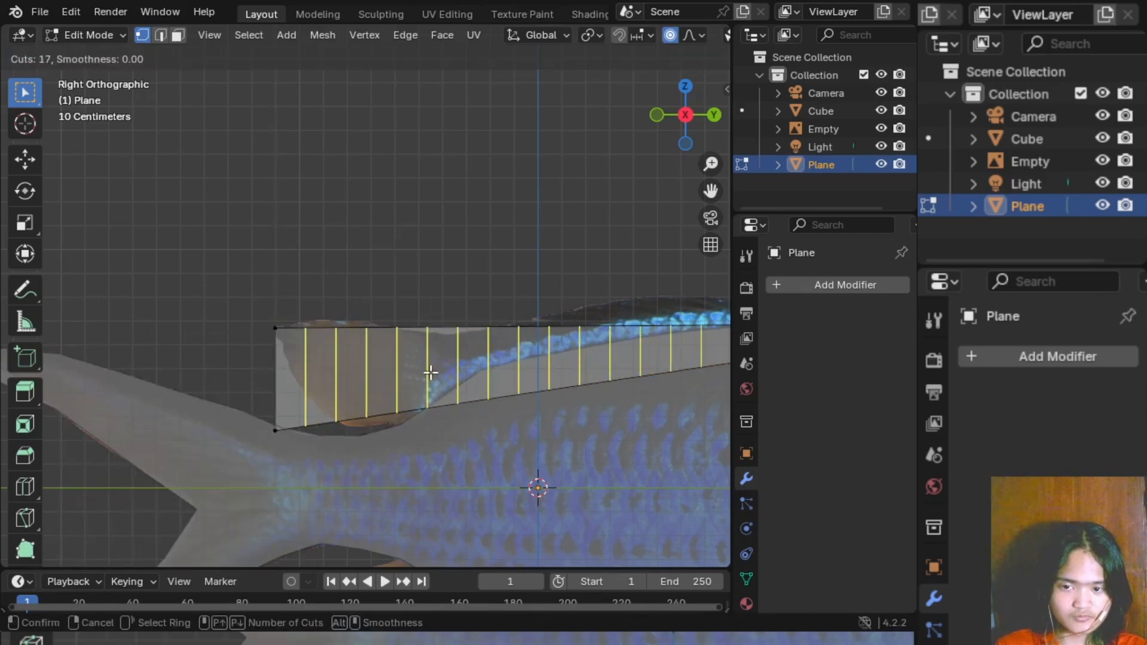
scroll(430, 373, up, 6)
click(430, 373)
click(430, 374)
click(459, 333)
- Raise the upper-edge vertices over the front half of the dorsal fin along Z to the fin's crest
shift+middle_drag(525, 256, 366, 244)
drag(325, 279, 646, 322)
key(g)
key(z)
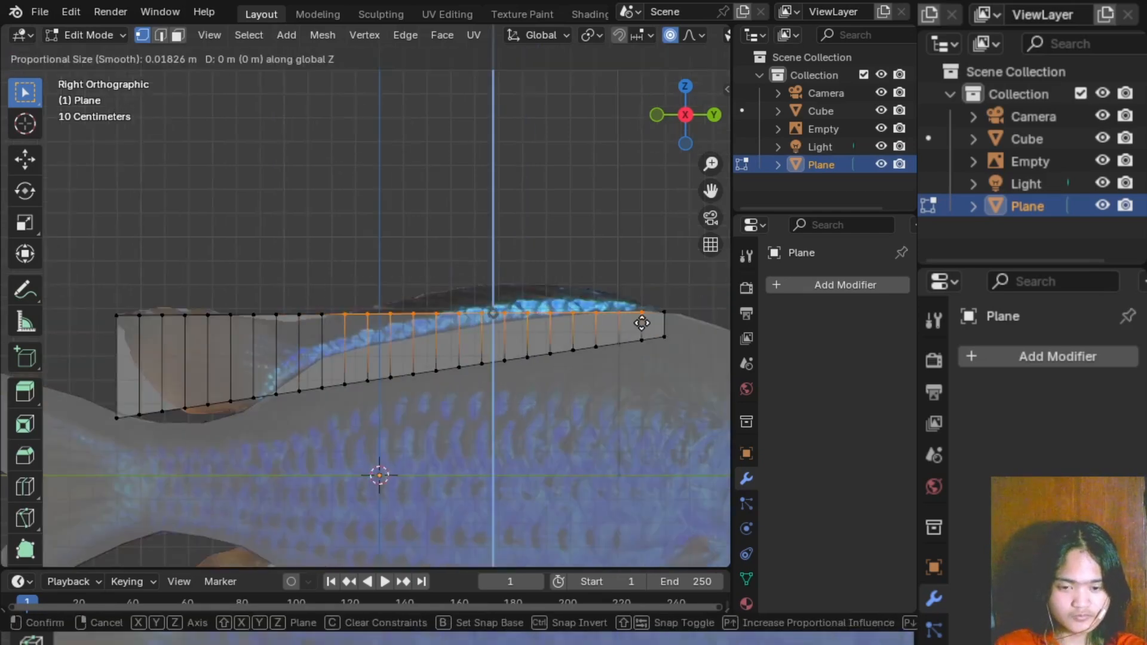
click(642, 296)
- Lower the first three vertices at the tail-side end of the highest upper-edge section along Z to follow the fin's outline
click(389, 288)
key(g)
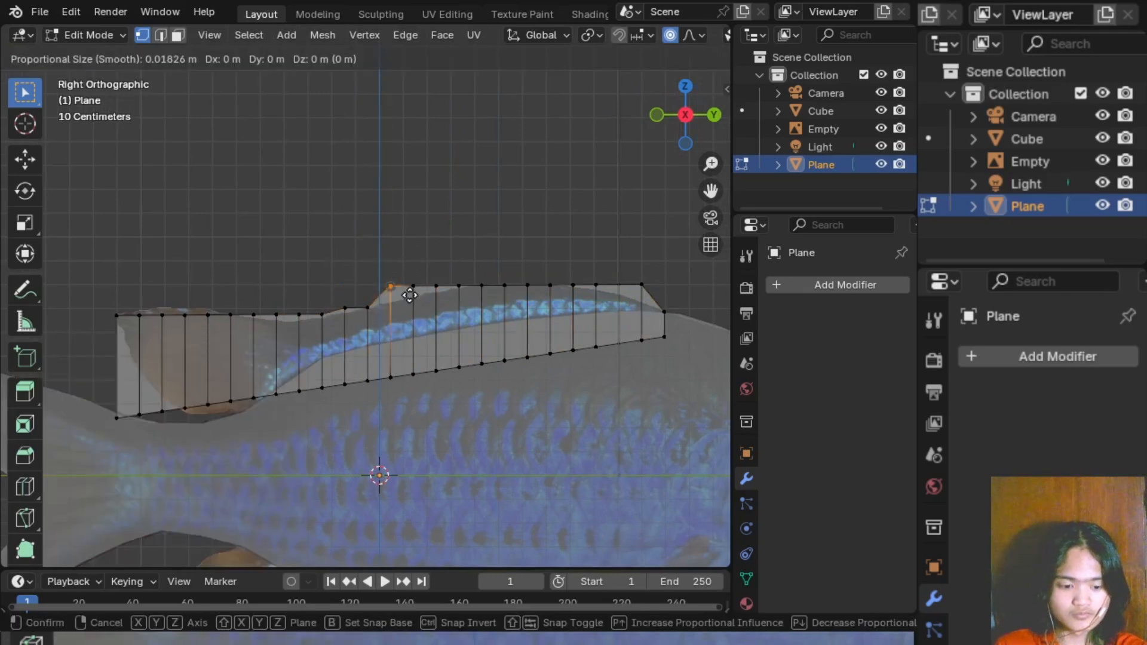
key(z)
click(411, 309)
click(423, 296)
key(g)
key(z)
click(431, 314)
click(442, 294)
key(g)
key(z)
click(445, 302)
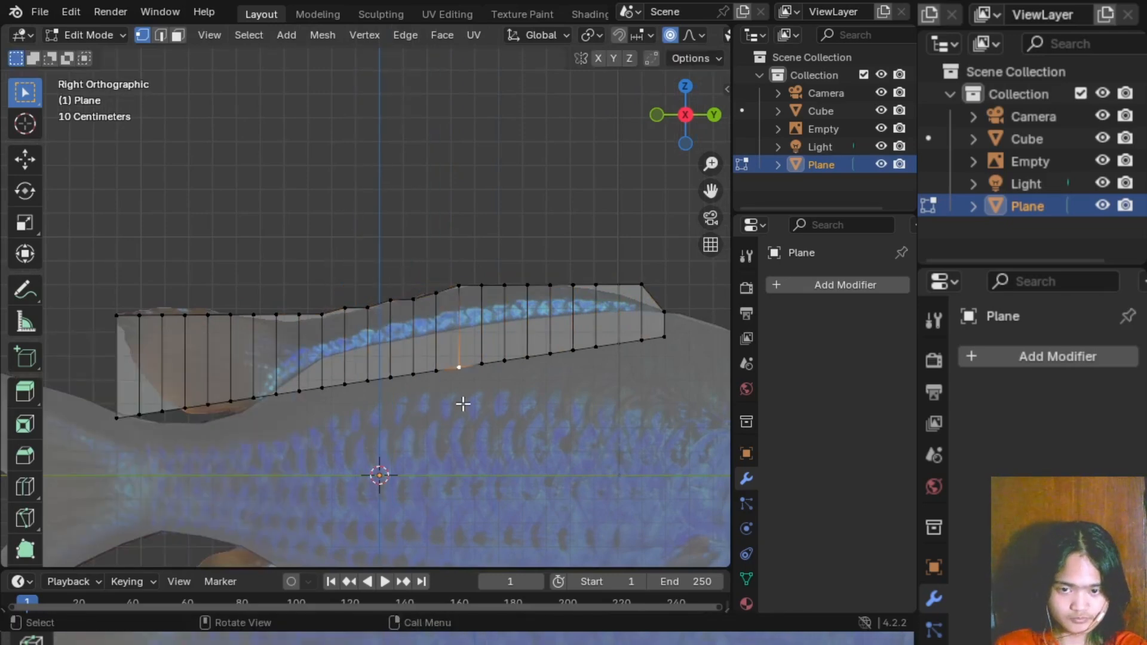
- Raise the four upper-edge vertices beside the tail-side corner along Z to the top of the fin's rear lobe
shift+middle_drag(463, 404, 587, 407)
drag(274, 302, 340, 338)
key(g)
key(z)
click(342, 338)
click(345, 336)
drag(258, 307, 340, 343)
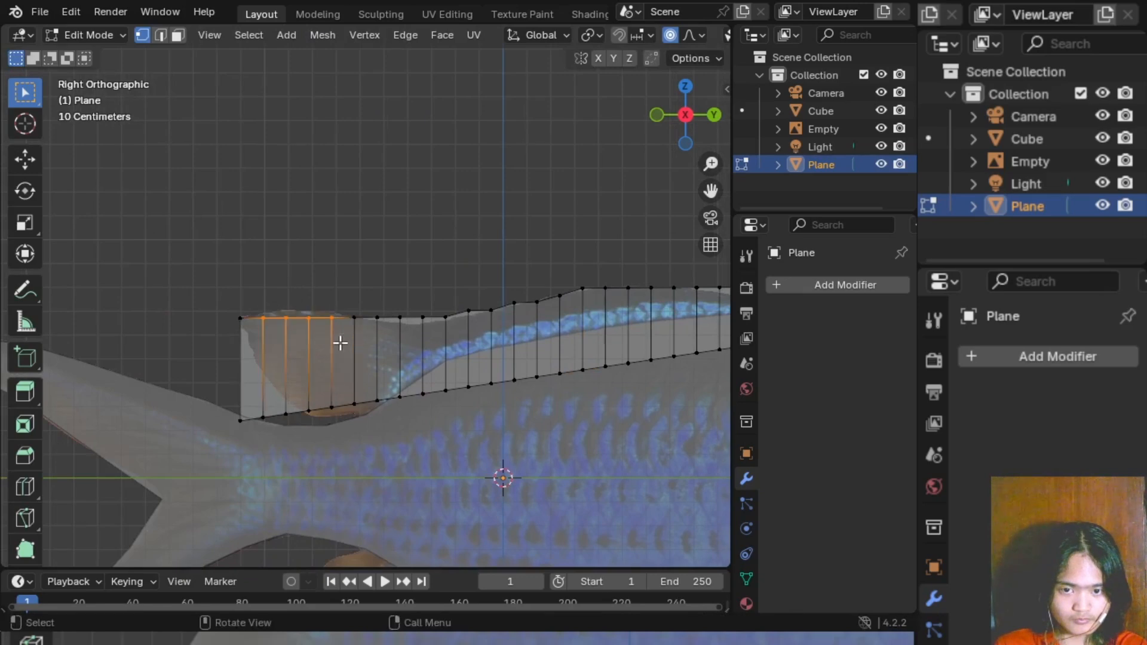
key(g)
key(z)
click(344, 358)
- Adjust the third upper-edge vertex from the tail end along Z to match the peak of the rear lobe
click(285, 311)
key(g)
key(z)
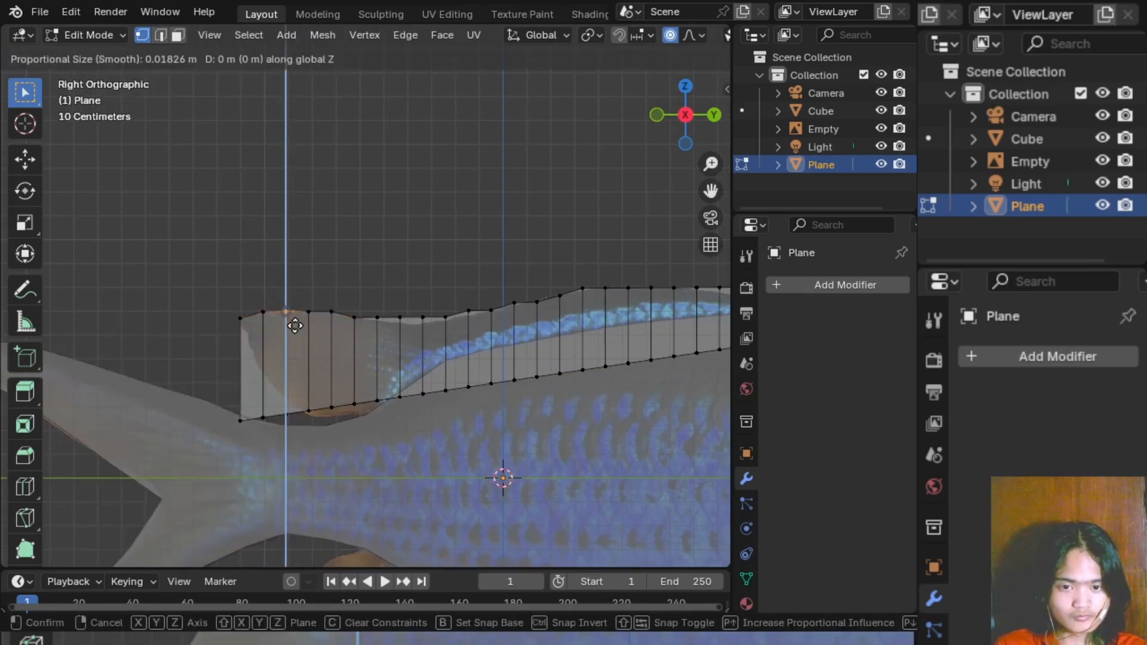
click(295, 321)
click(308, 311)
scroll(310, 292, up, 7)
shift+middle_drag(310, 292, 443, 281)
click(355, 308)
key(g)
key(z)
click(376, 337)
- Adjust the fourth and fifth upper-edge vertices from the tail end along Z to follow the rear lobe's outline
click(438, 329)
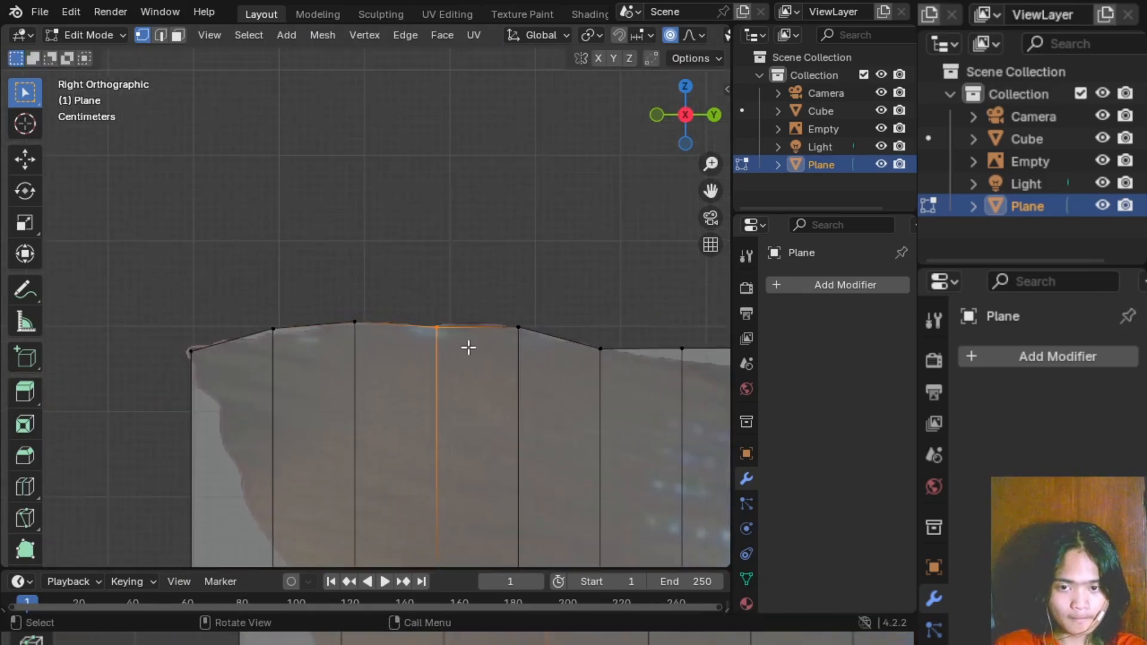
key(g)
key(z)
click(470, 342)
click(519, 326)
key(g)
key(z)
click(523, 327)
- Fine-tune the height of the plane's upper tail-side corner along Z to meet the rear tip of the fin
click(194, 351)
key(g)
key(z)
click(224, 367)
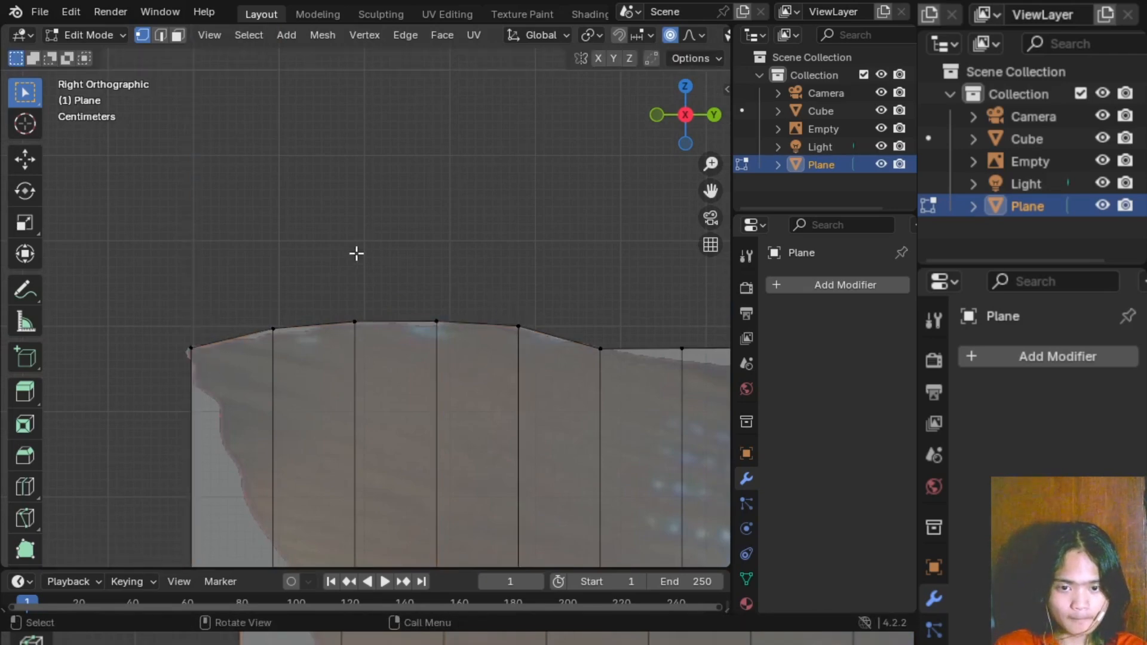
shift+middle_drag(356, 253, 352, 230)
click(229, 340)
key(g)
key(z)
click(217, 342)
click(242, 288)
- Raise the plane's lower tail-side corner along Z to the outline of the fish's back
scroll(241, 286, down, 3)
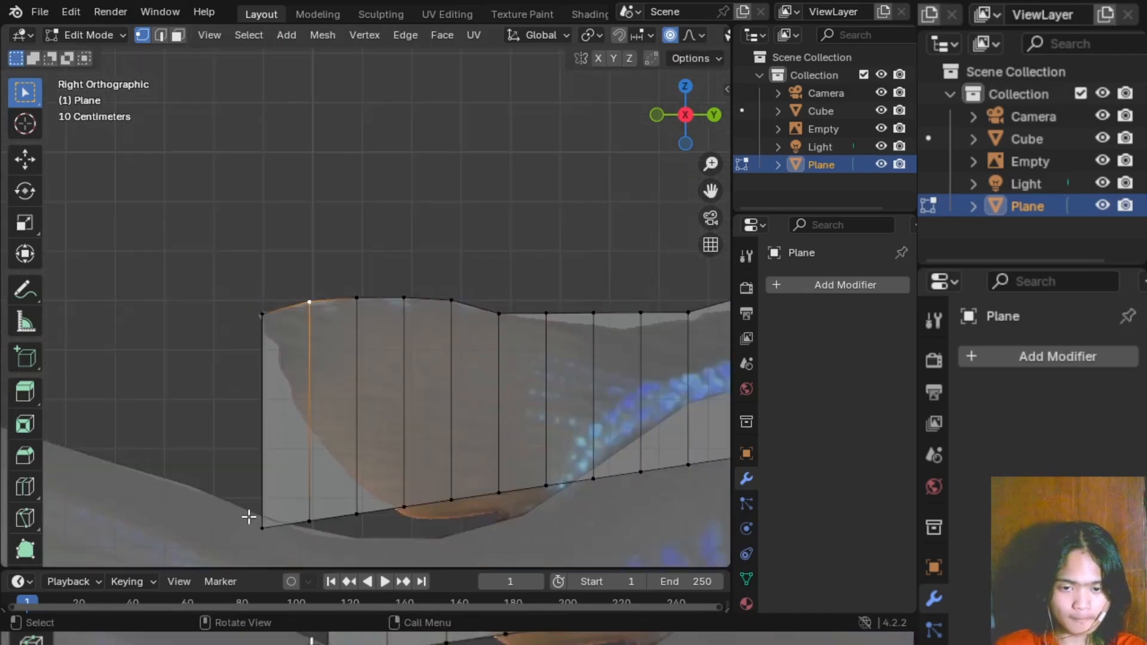
key(g)
key(z)
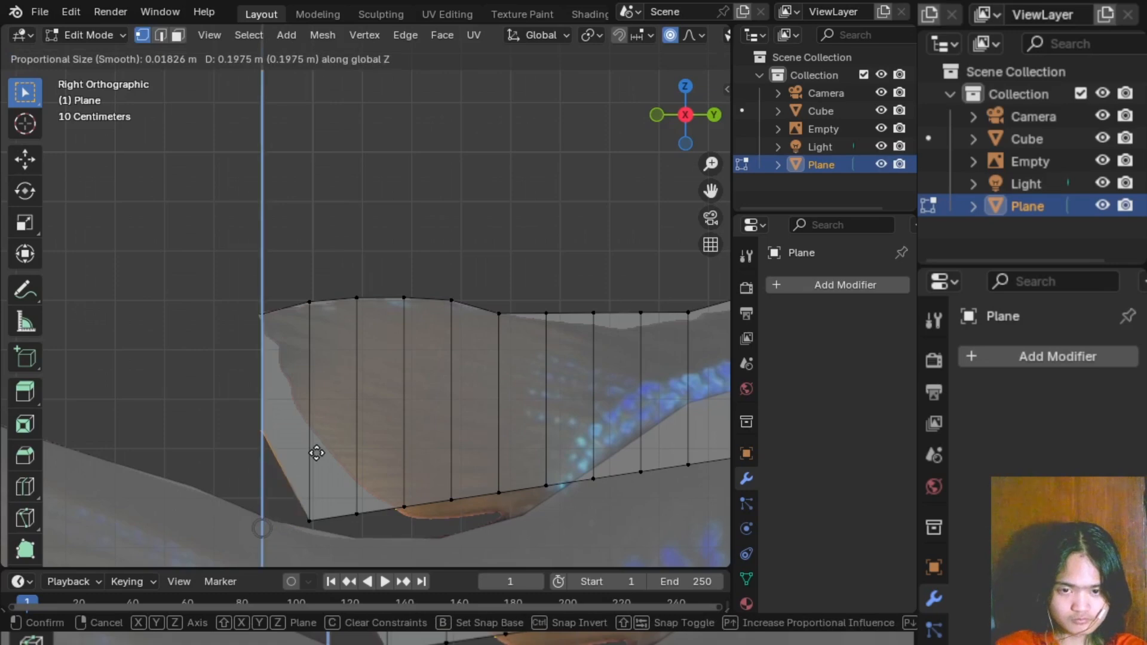
click(346, 517)
scroll(361, 506, up, 2)
scroll(361, 506, down, 3)
shift+middle_drag(359, 505, 285, 413)
- Lower the lower-edge vertices under the fin's rear lobe along Z to cover the lobe, adjusting the one at its head-side end
drag(235, 406, 496, 412)
key(g)
key(z)
click(576, 424)
click(441, 401)
key(g)
key(z)
click(496, 396)
click(469, 430)
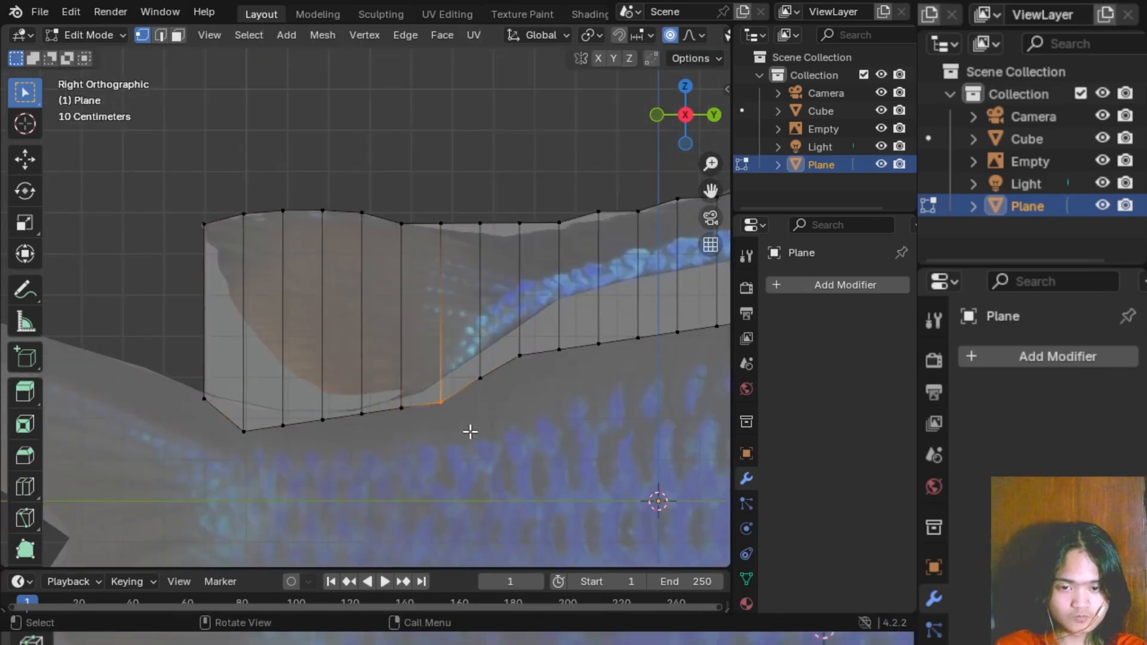
click(470, 442)
- Add three lengthwise loop cuts along the plane without sliding them
shift+middle_drag(527, 454, 481, 460)
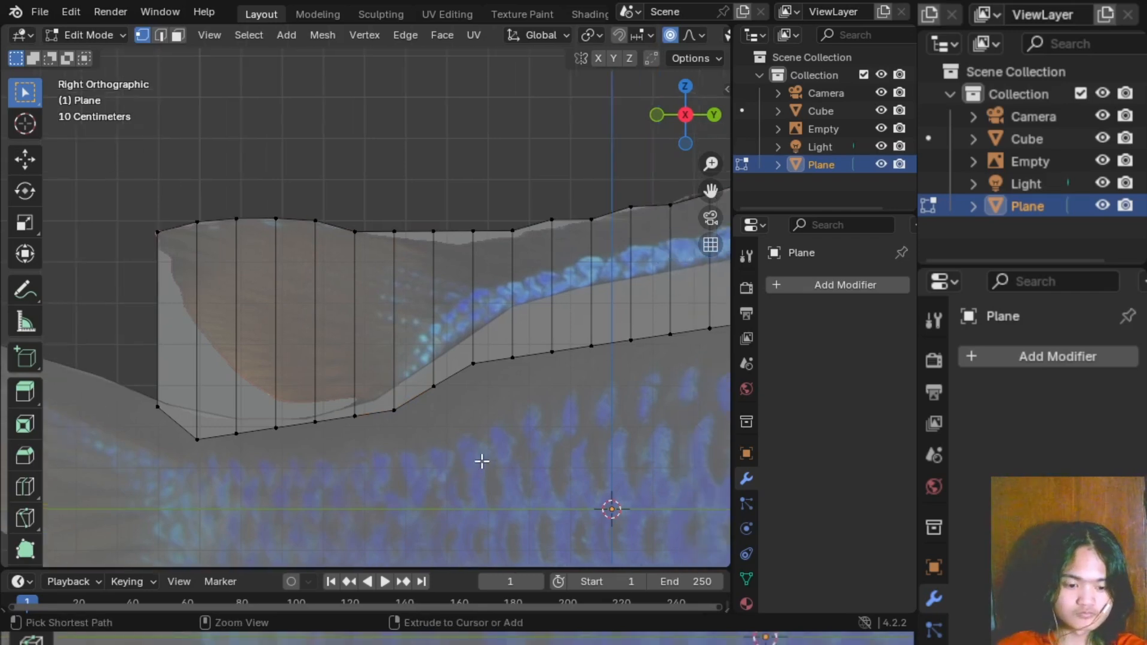
key(ctrl+r)
scroll(461, 294, up, 2)
click(460, 295)
right_click(461, 294)
click(504, 404)
- Dissolve the interior grid vertices in the five columns over the fin's rear lobe
shift+middle_drag(504, 405, 469, 408)
drag(314, 273, 344, 385)
shift+drag(278, 268, 300, 391)
shift+drag(237, 266, 259, 391)
shift+drag(192, 403, 193, 407)
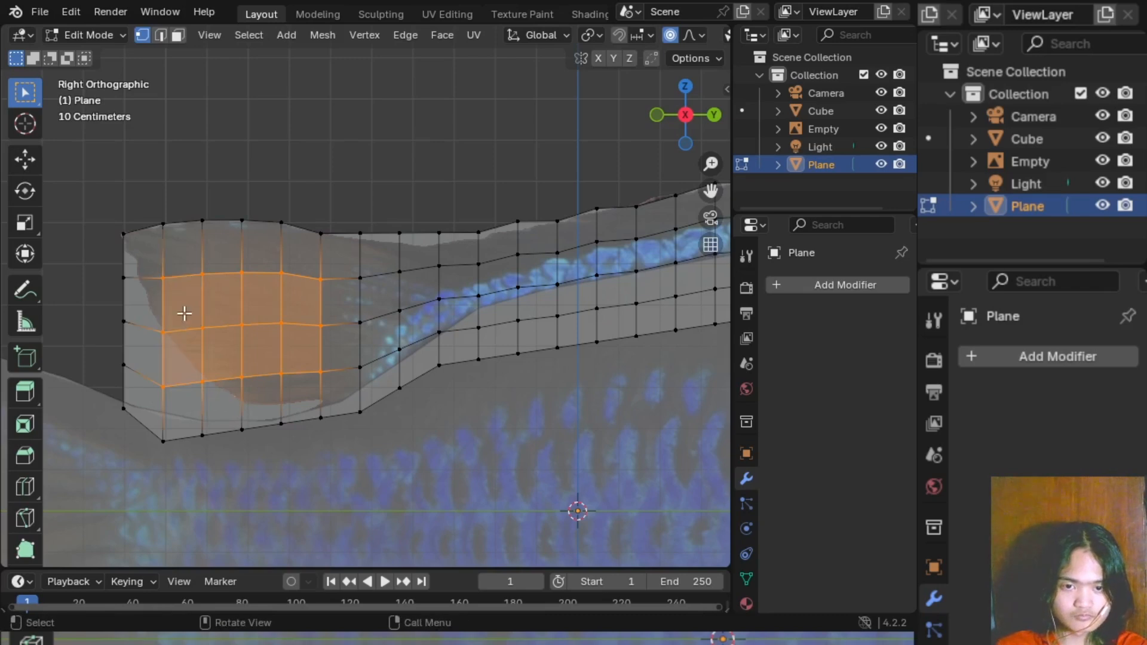
key(x)
click(184, 313)
- Knife three lengthwise cuts across the rear lobe, joining the remaining grid rows to the matching vertices on the tail-side edge
shift+middle_drag(340, 465, 371, 463)
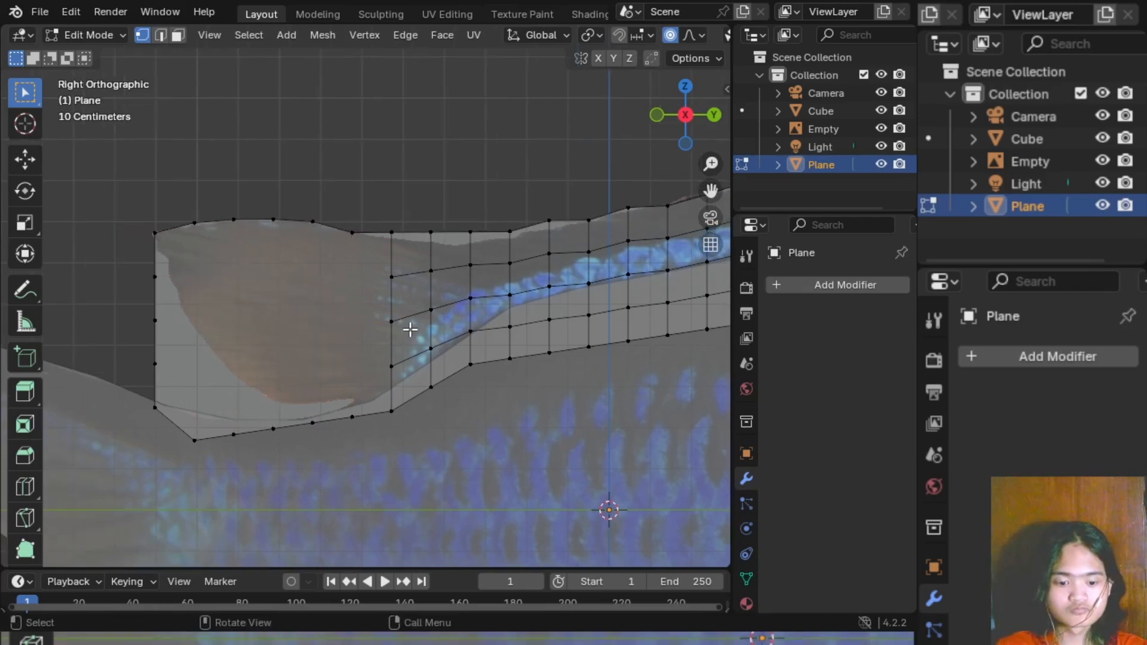
key(k)
click(393, 321)
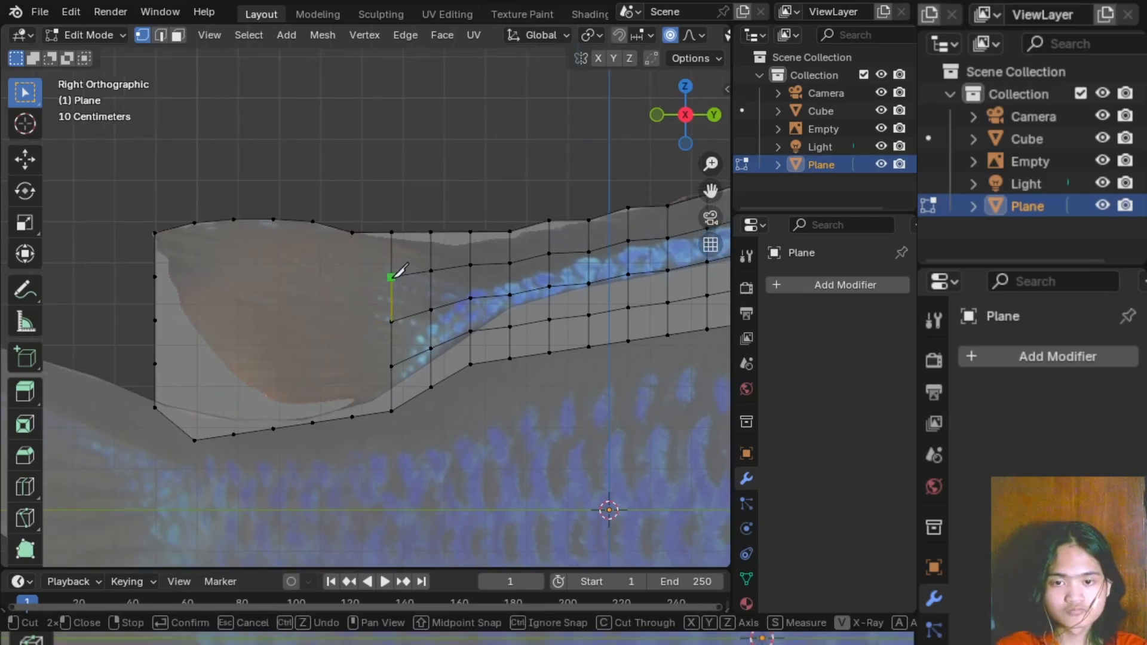
key(Return)
key(k)
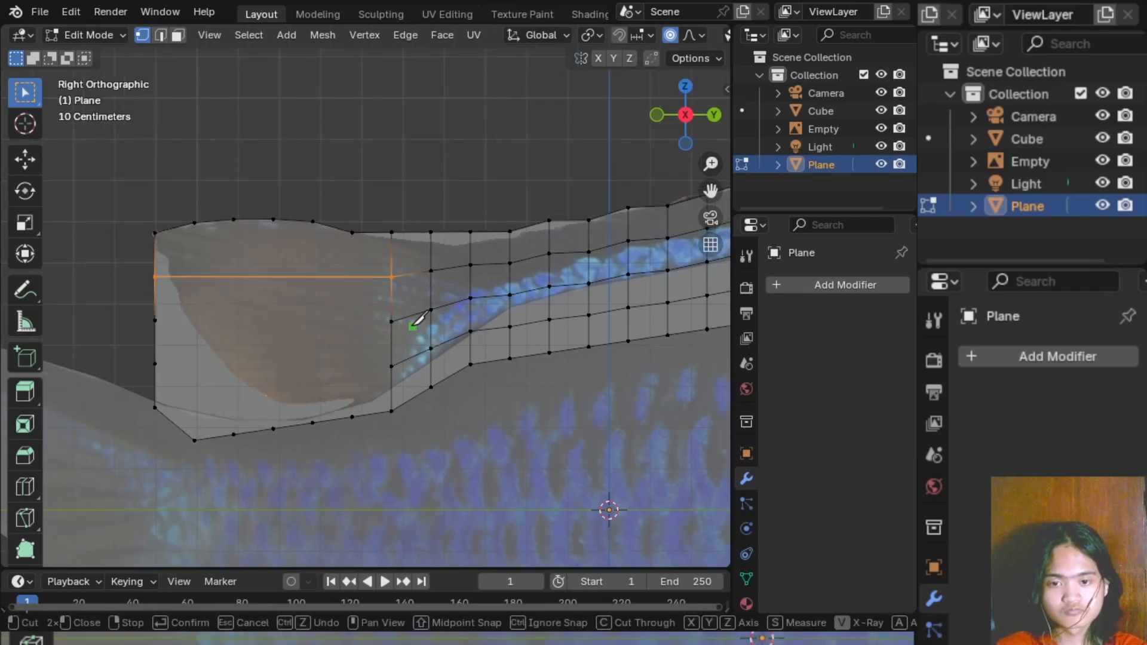
click(155, 321)
key(Return)
key(k)
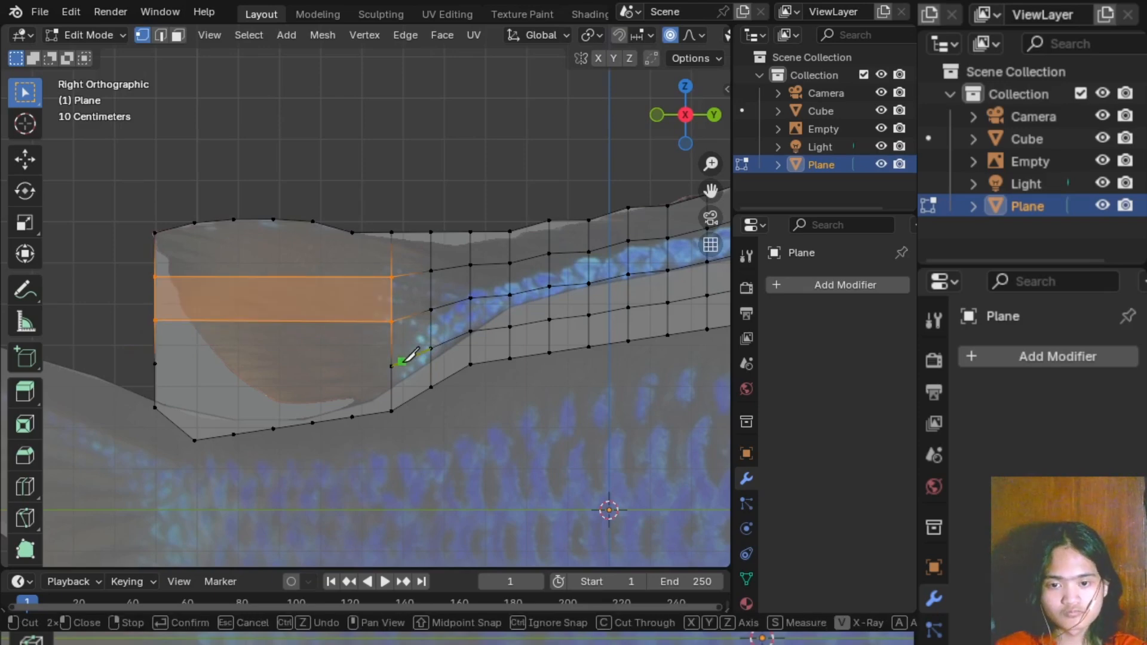
click(157, 364)
key(Return)
click(423, 451)
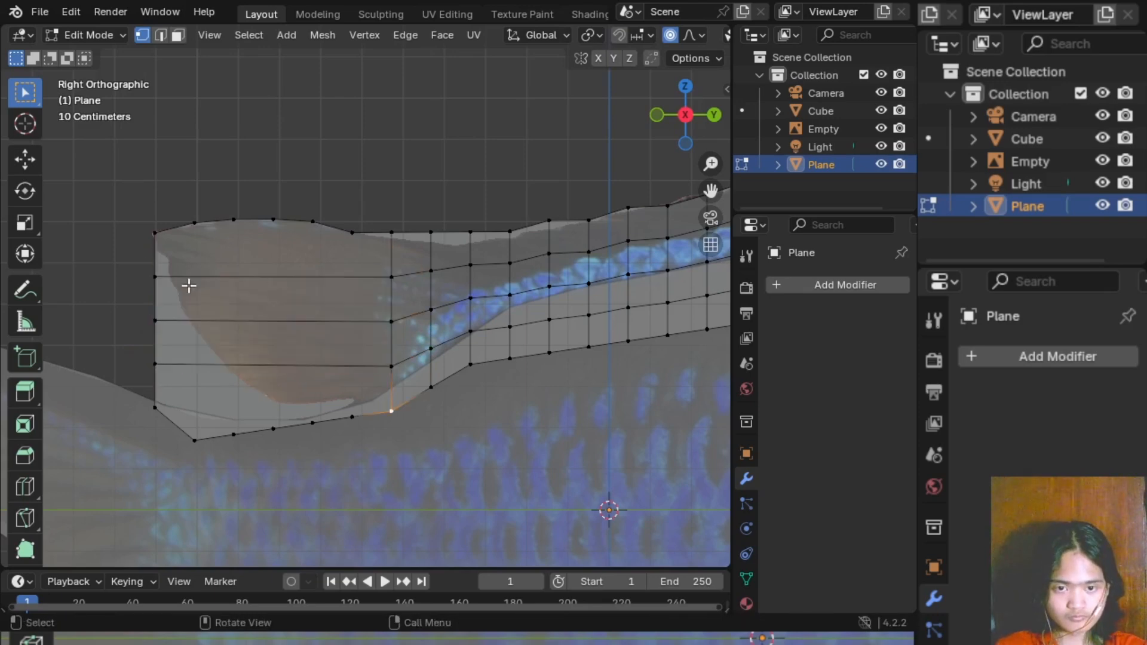
- Move the three intermediate vertices of the tail-side edge inward onto the rear lobe's curved outline
click(183, 283)
key(g)
click(192, 279)
click(179, 330)
key(g)
click(212, 331)
click(184, 377)
key(g)
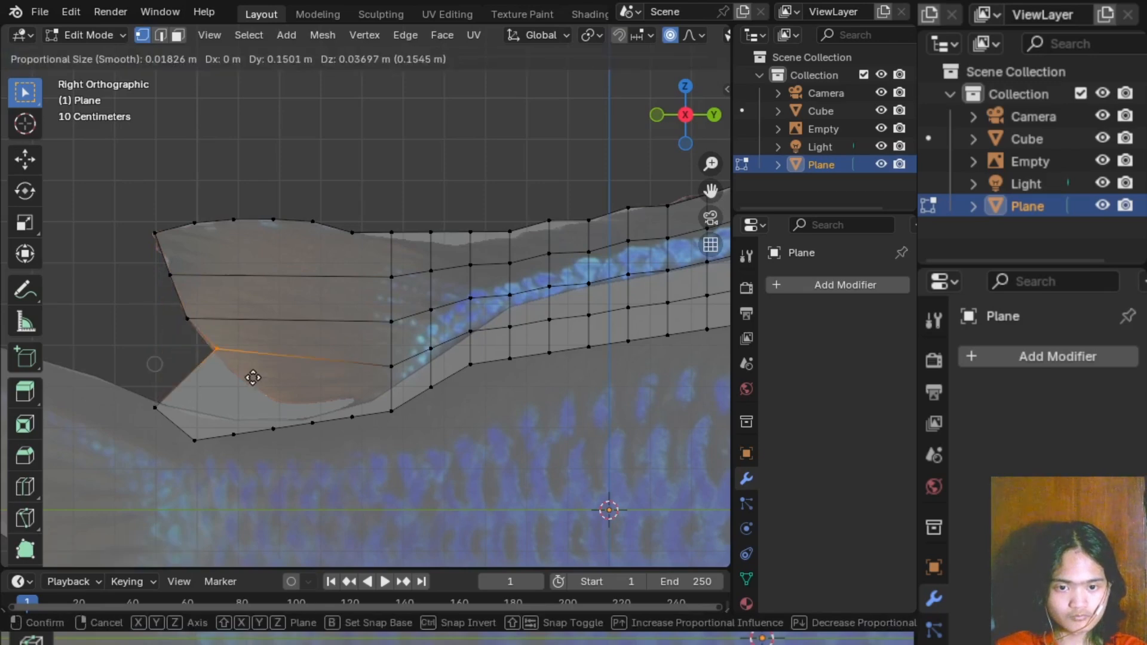
click(269, 394)
- Try to dissolve the vertices along the rear lobe's bottom edge and reposition the remaining corner vertex
drag(183, 425, 365, 440)
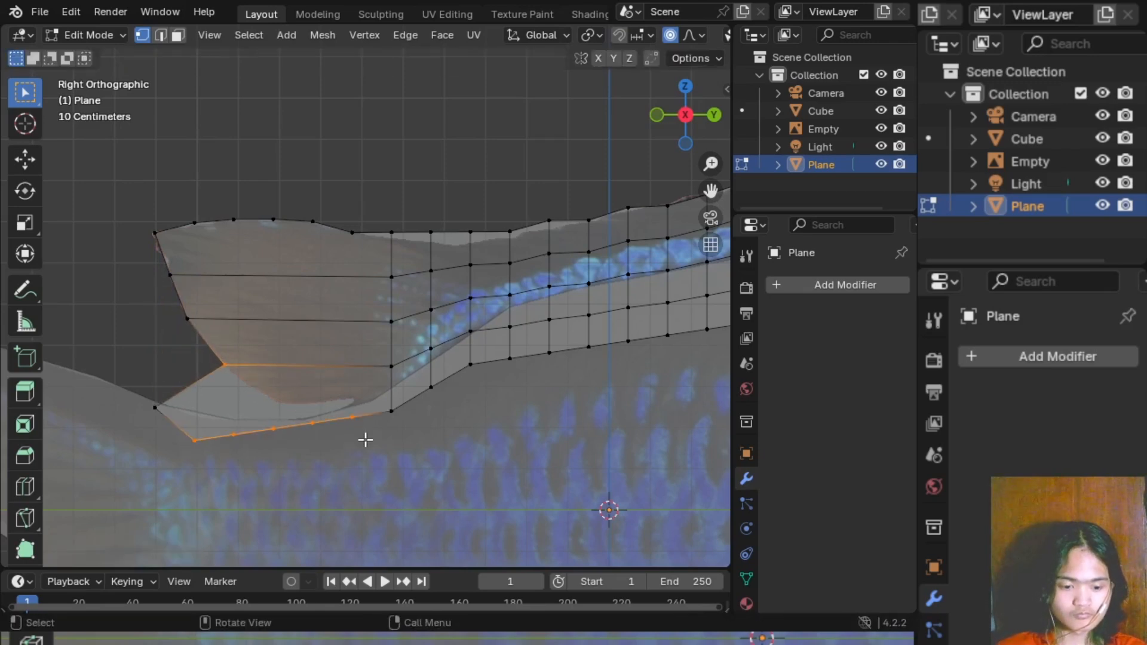
key(x)
click(362, 444)
click(195, 432)
key(g)
click(320, 466)
key(ctrl+z)
key(ctrl+z)
key(ctrl+z)
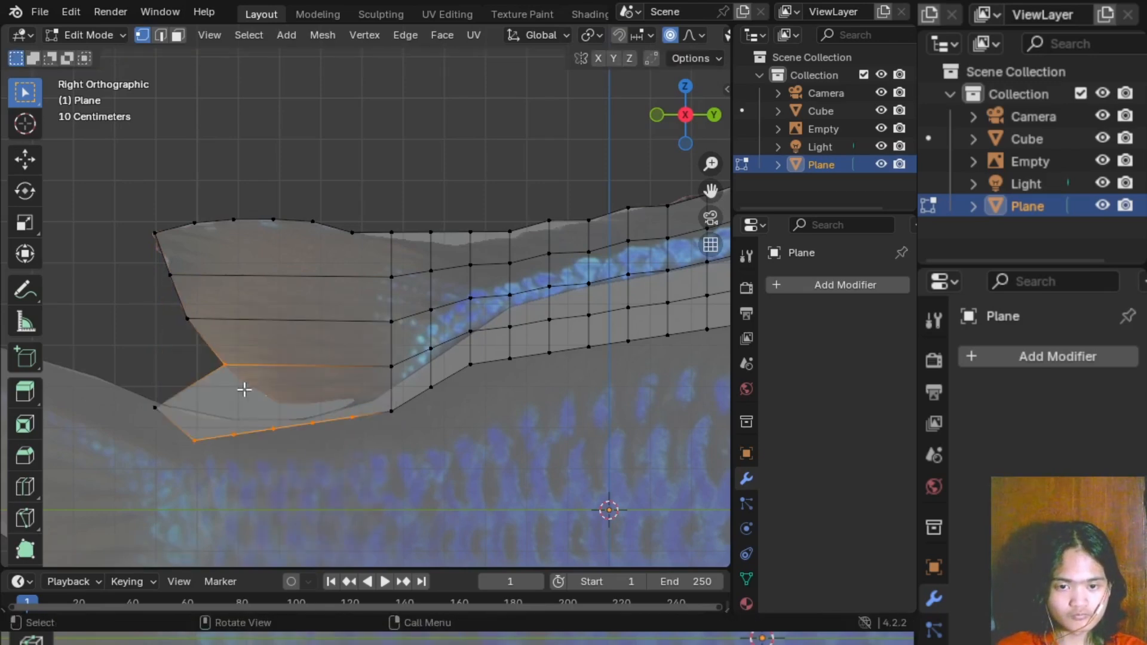
- Dissolve the five selected bottom-edge vertices of the rear lobe, then move the tail-side corner and the neighbouring bottom vertex onto the fin's outline
key(x)
click(289, 410)
click(155, 408)
key(g)
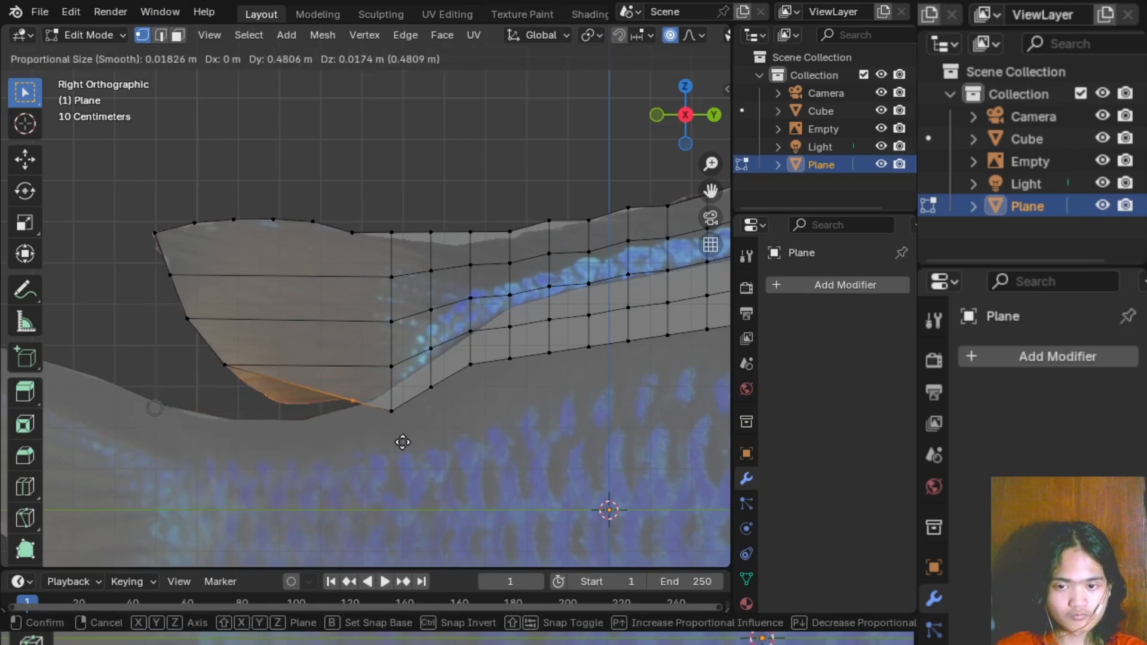
click(327, 442)
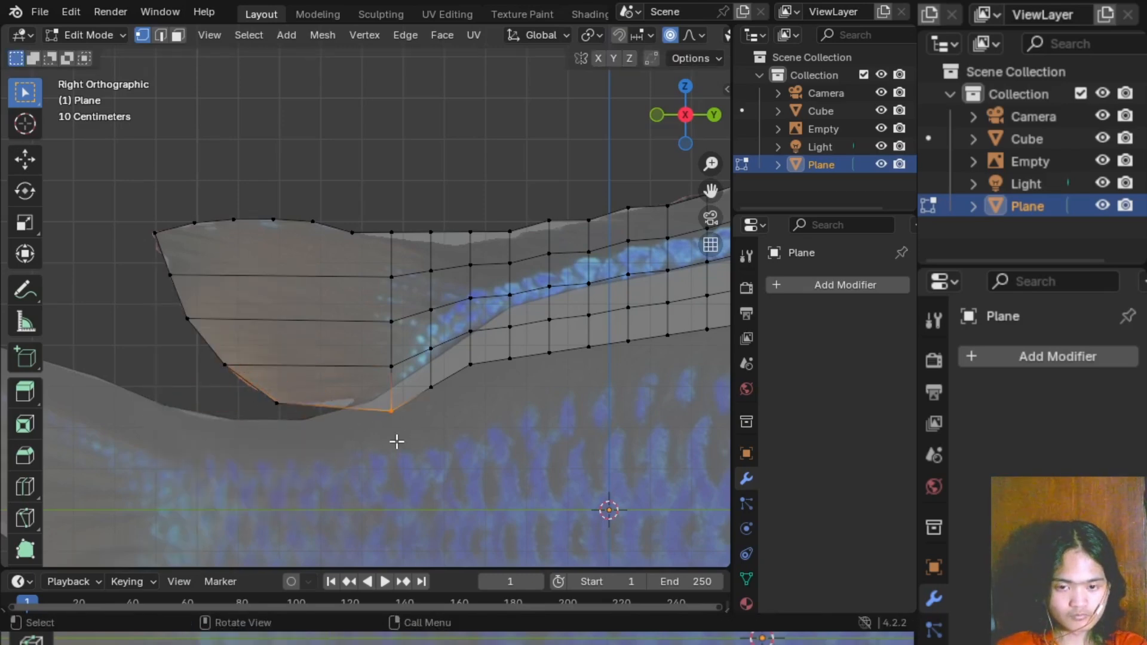
key(g)
click(366, 434)
- Move the rear lobe's bottom corner and the next bottom-edge vertex down so they sit inside the fish's back
drag(694, 116, 710, 119)
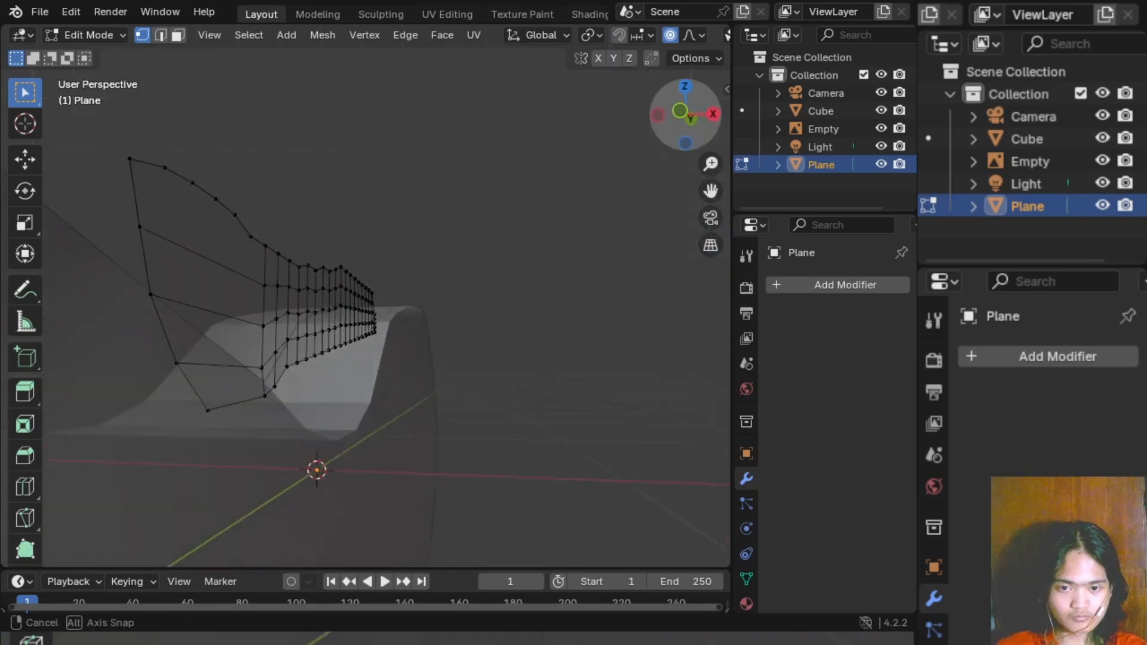
click(688, 114)
click(277, 403)
key(g)
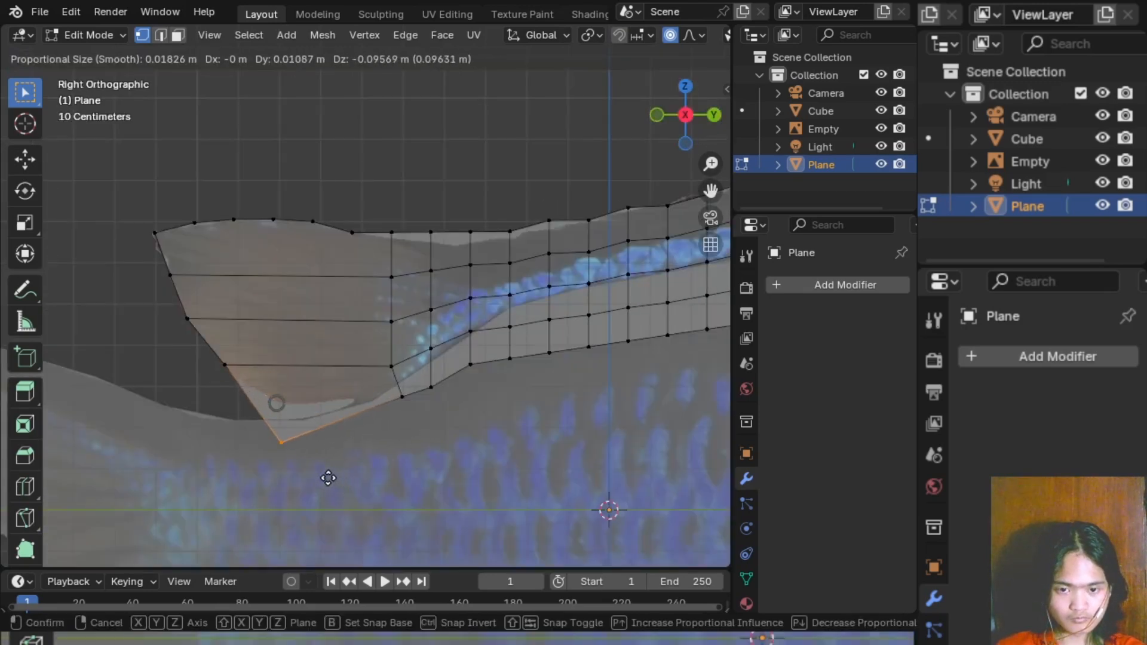
click(328, 474)
click(419, 426)
key(g)
click(418, 449)
click(478, 431)
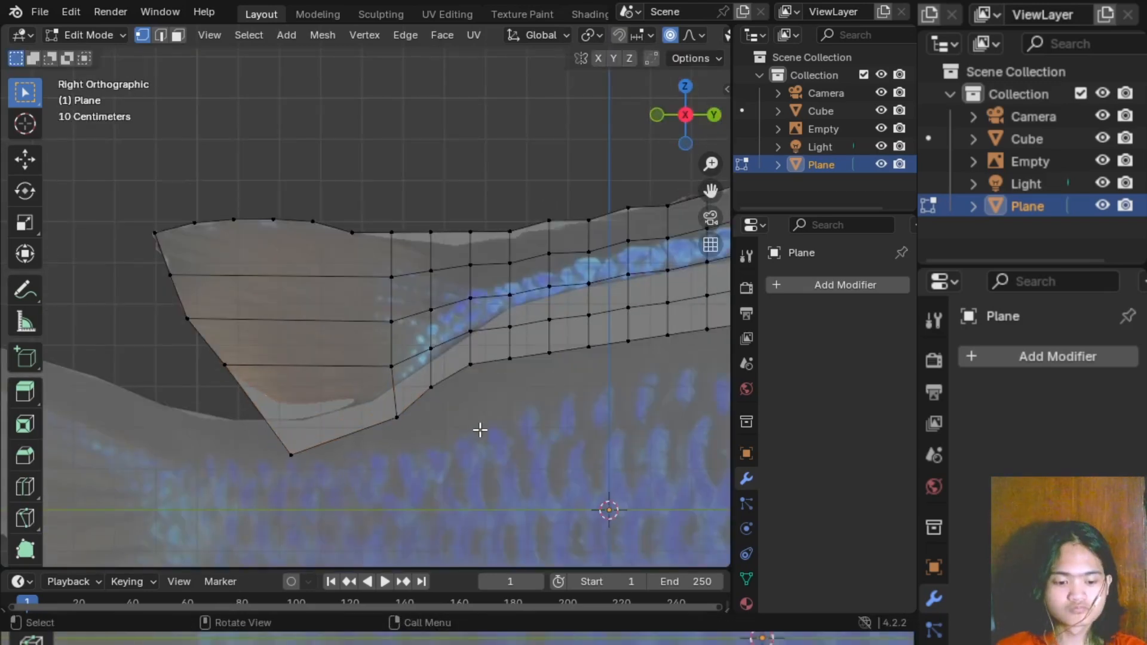
- Add a loop cut through the bottom grid row and move its tail-side end vertex to where the lobe meets the fin base
key(ctrl+r)
double_click(392, 387)
click(253, 407)
key(g)
click(375, 411)
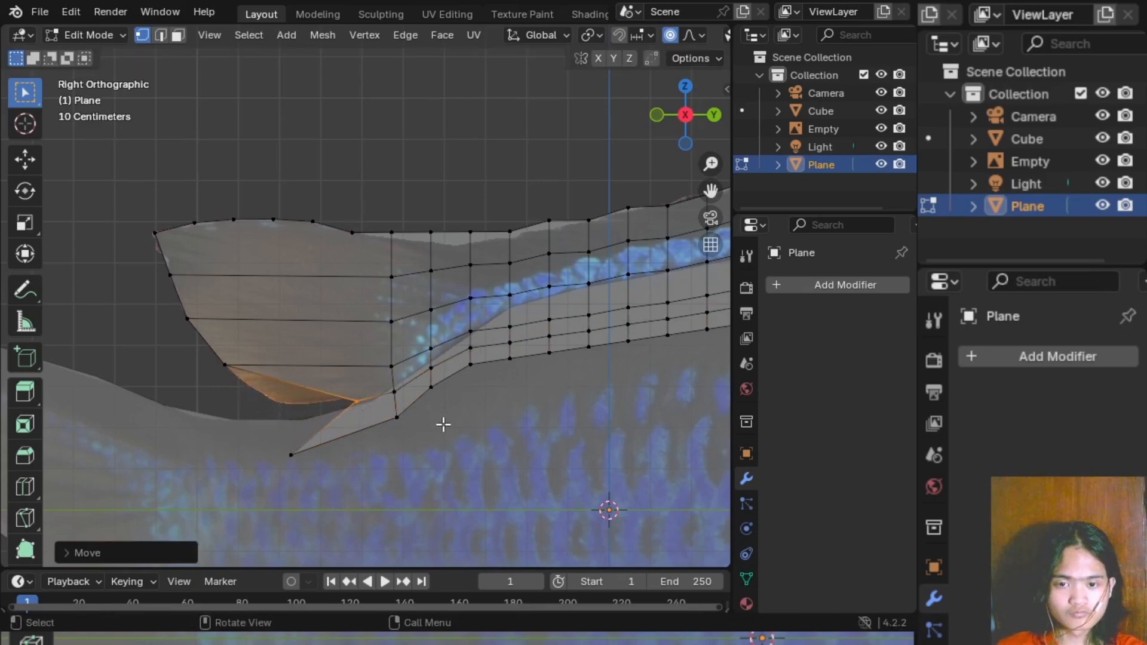
- Move the three intermediate vertices of the tail-side edge down along the rear lobe's curved outline
click(244, 411)
key(g)
click(289, 446)
click(206, 344)
key(g)
click(241, 385)
click(171, 267)
key(g)
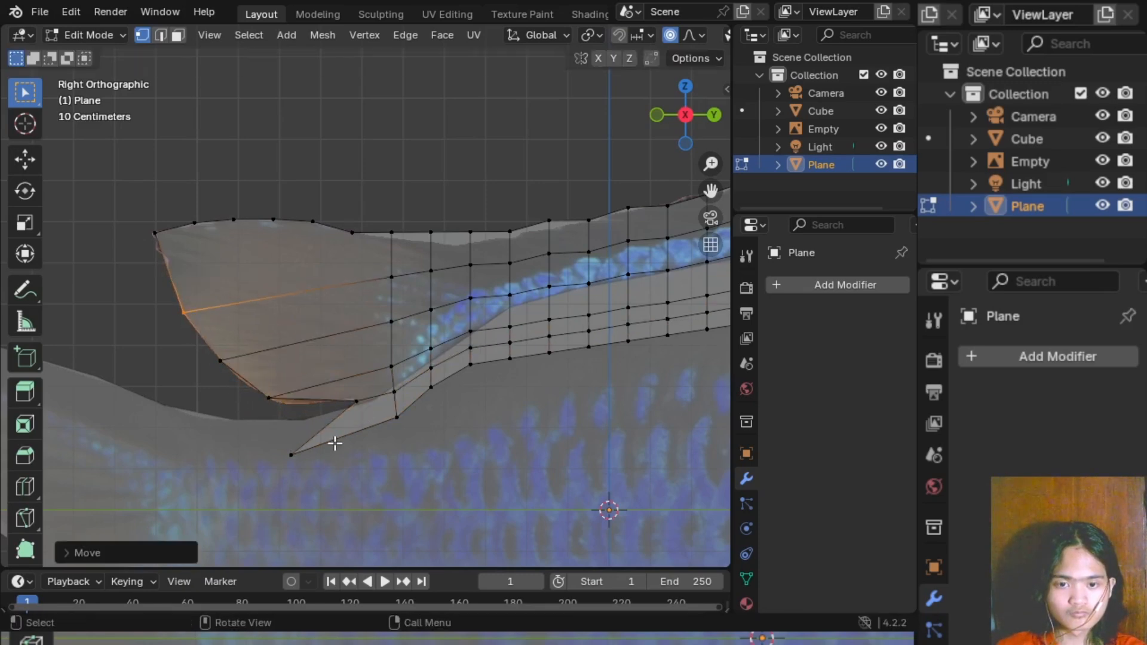
- Bring the bottom corner closer to the fin base and shift the two lower tail-side vertices further along the lobe's outline
click(305, 477)
key(g)
click(330, 461)
click(280, 420)
key(g)
click(303, 432)
click(212, 350)
key(g)
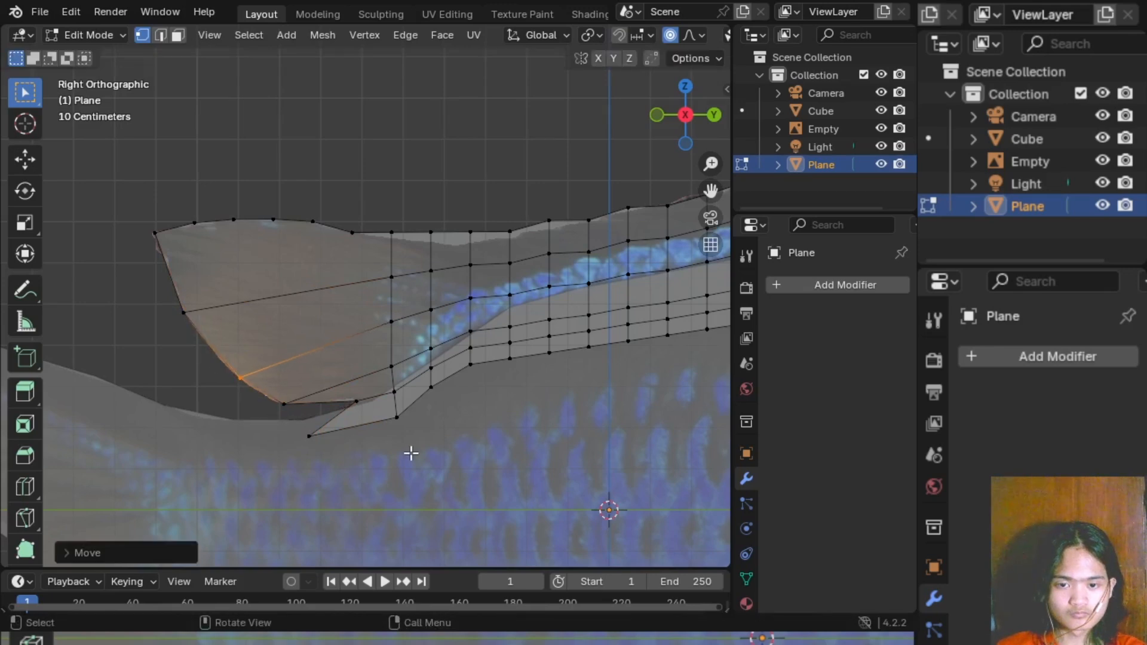
click(412, 453)
click(440, 453)
- Nudge the vertex where the rear lobe meets the fin base closer to the reference outline
click(355, 394)
key(g)
click(387, 417)
click(387, 416)
- Try to add a loop cut in the top grid row and slide it
key(ctrl+r)
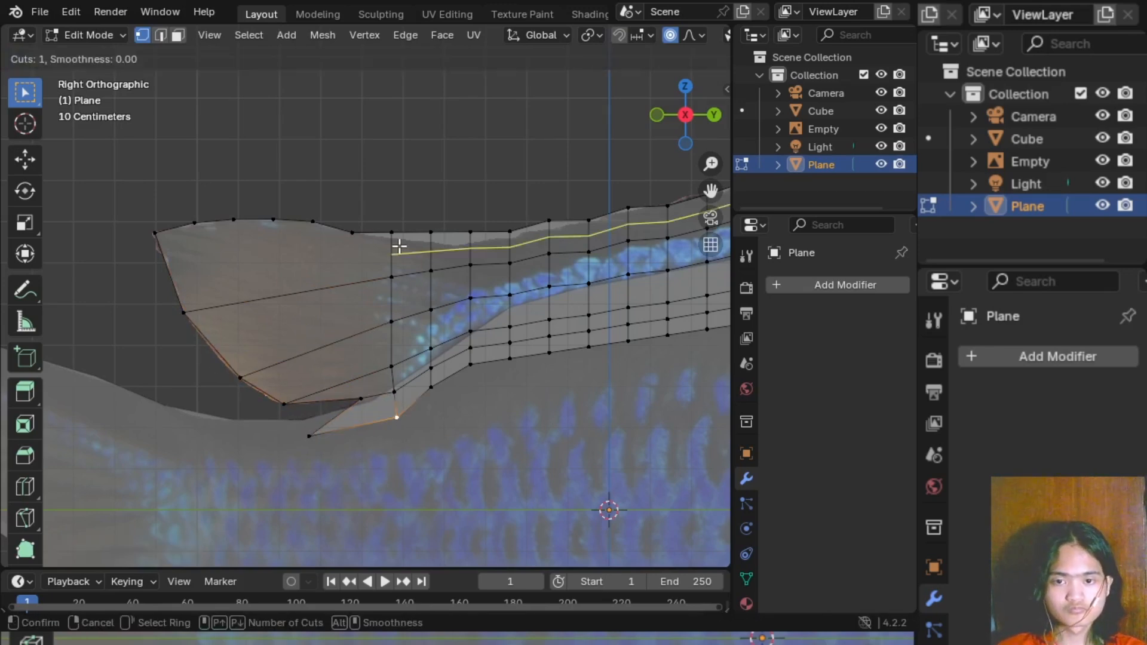
click(399, 246)
click(496, 289)
key(ctrl+z)
- Add a centred loop cut in the top grid row and continue it to the tail-side edge with a Y-constrained knife cut
key(ctrl+r)
double_click(427, 253)
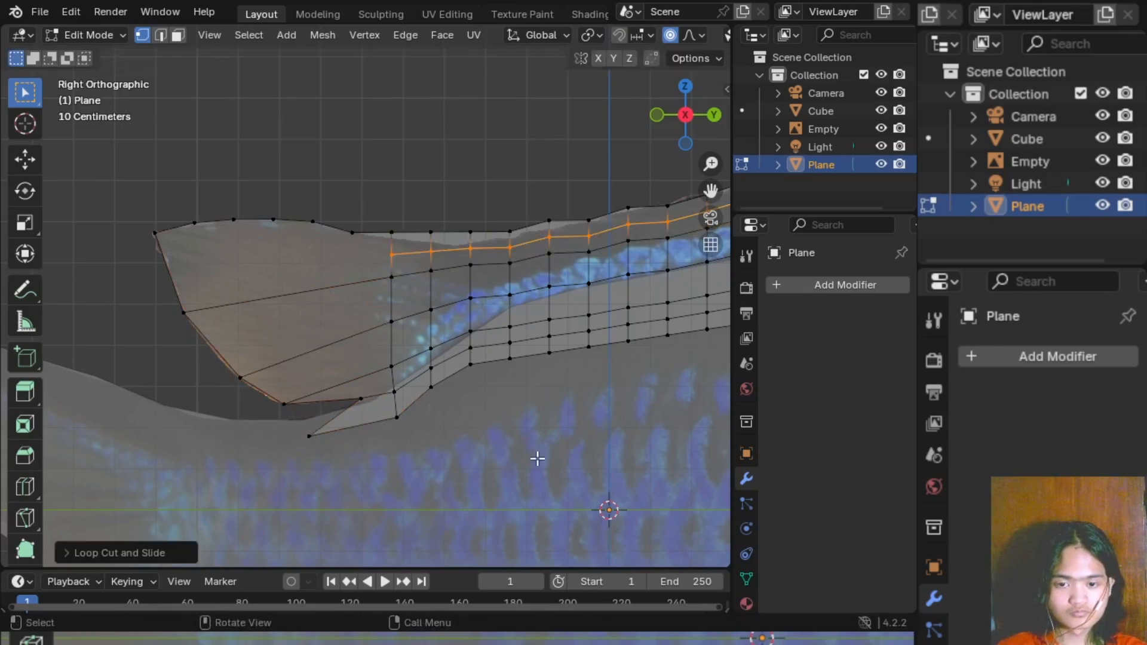
key(k)
click(391, 255)
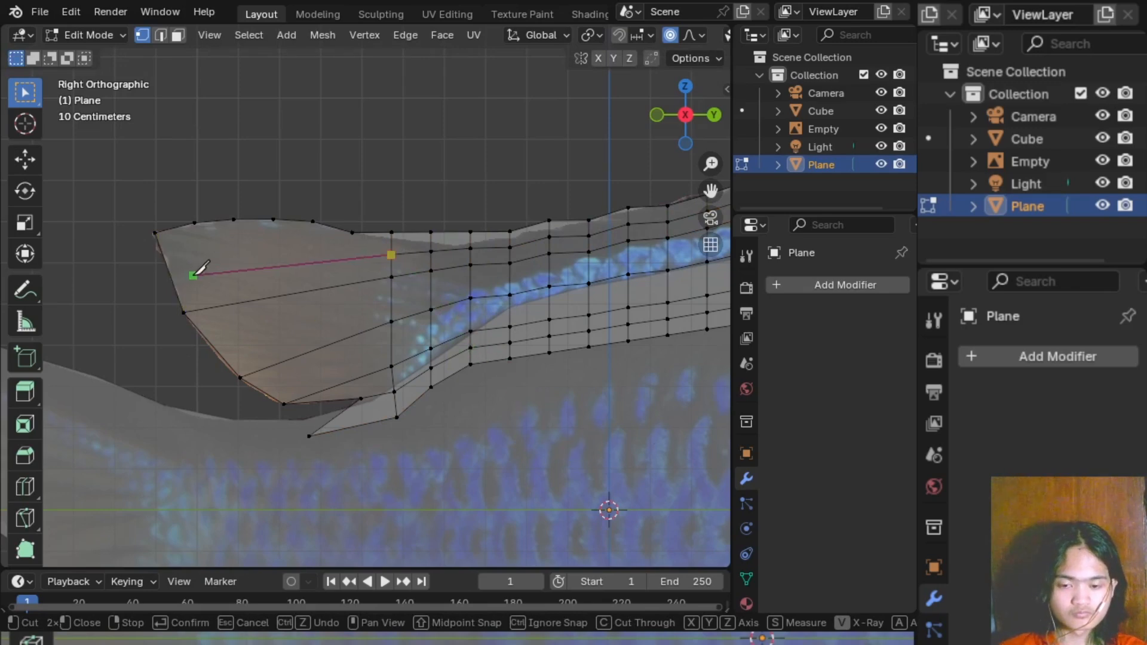
key(y)
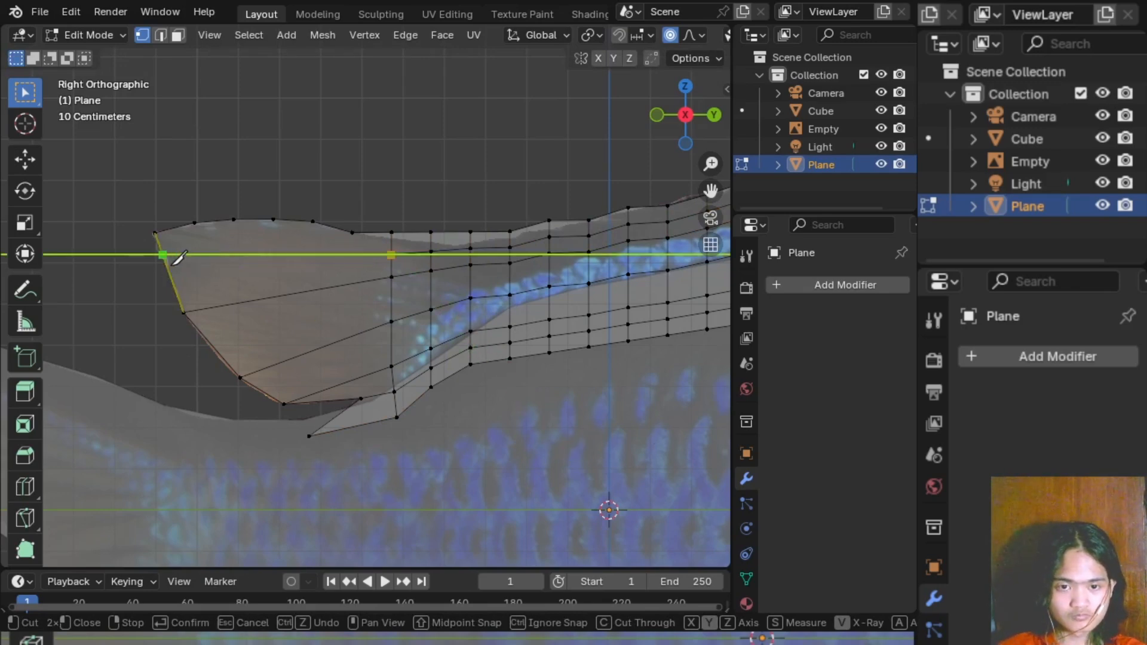
click(178, 270)
key(Return)
- Move the new tail-side vertex down along the outline and fit the rear lobe's upper corner to the reference
middle_drag(486, 422, 350, 366)
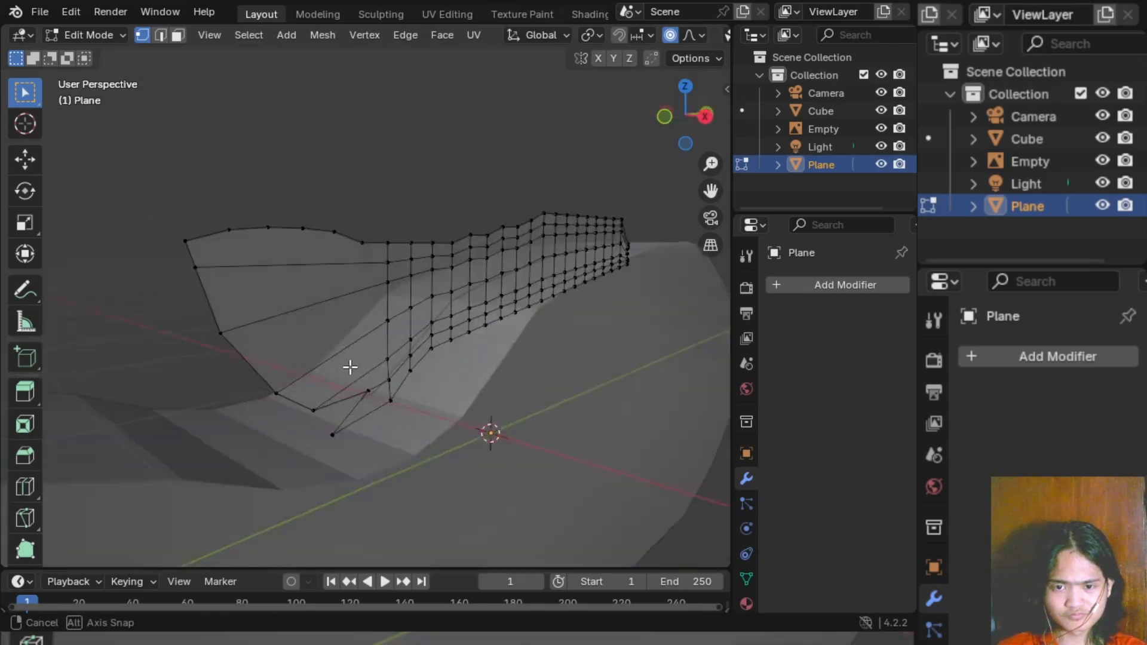
click(694, 119)
key(g)
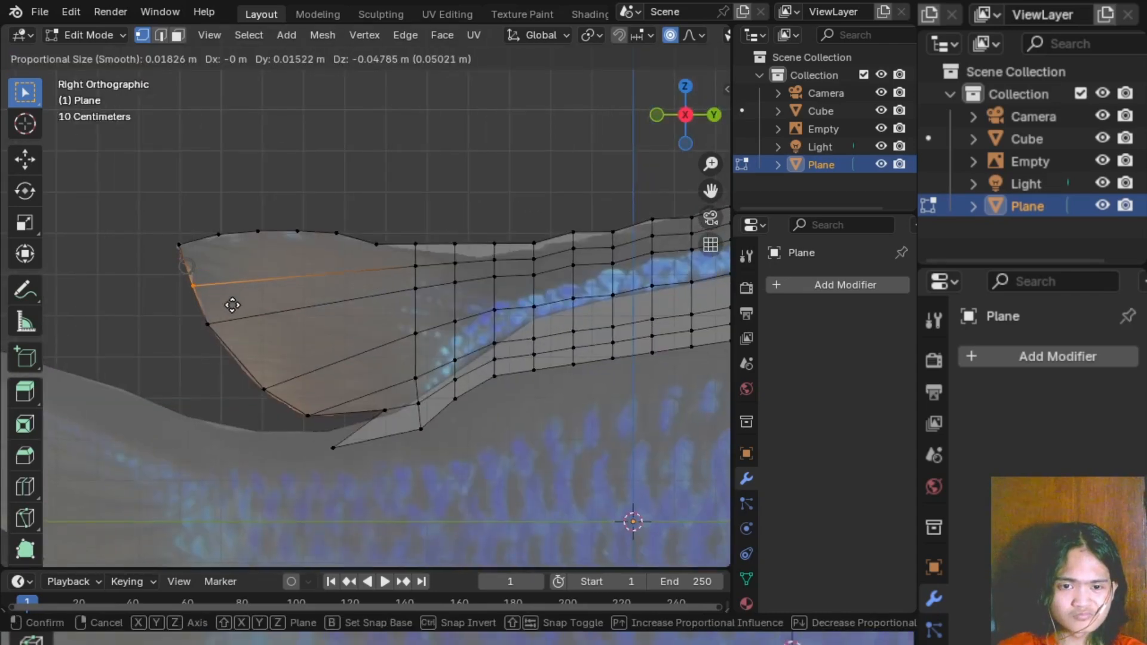
click(232, 304)
click(181, 244)
key(g)
click(188, 258)
key(alt+a)
middle_drag(237, 319, 323, 375)
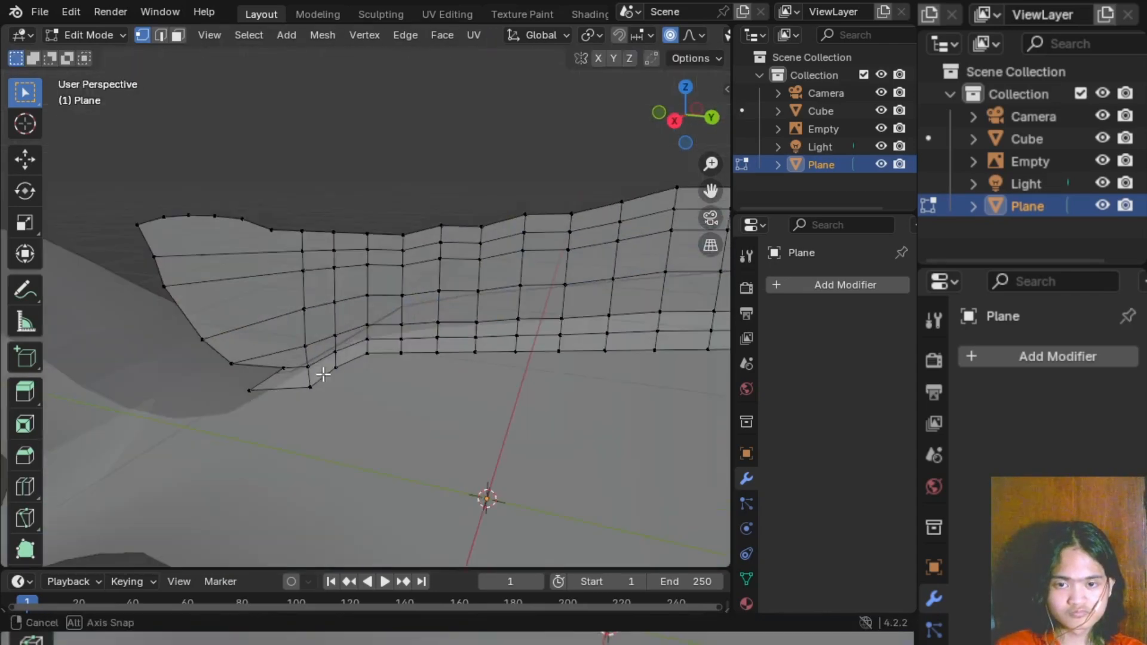
click(672, 122)
- Try to lower two top-edge vertices over the dip in front of the rear lobe without an axis constraint
click(351, 236)
key(g)
click(363, 249)
click(316, 241)
key(g)
click(322, 251)
key(ctrl+z)
key(ctrl+z)
key(ctrl+z)
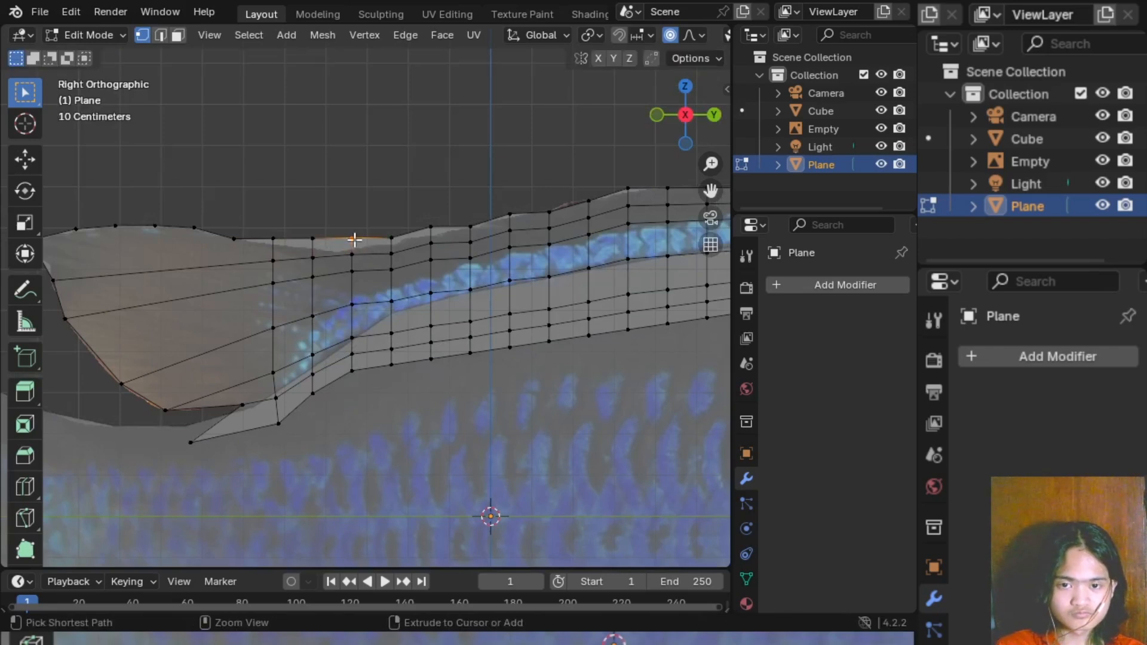
- Lower the selected top-edge vertex along Z onto the dip's outline, and adjust a top-edge vertex on its tail side
scroll(353, 273, up, 4)
key(g)
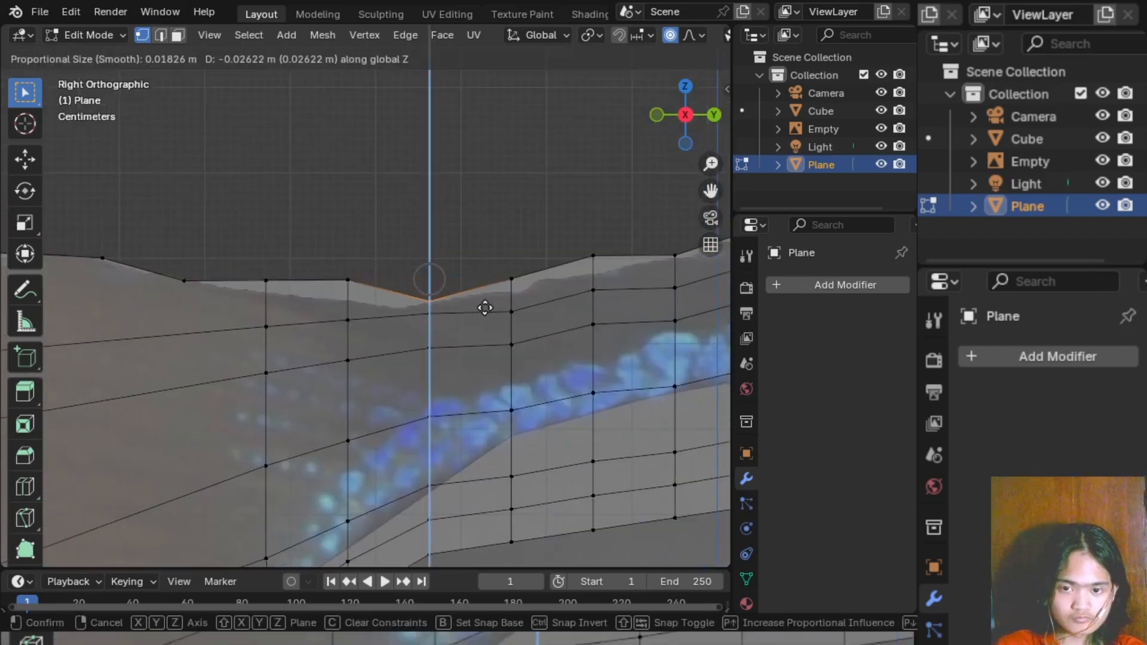
click(375, 322)
click(284, 291)
key(g)
click(284, 303)
- Lower two more top-edge vertices just headward of the dip along Z onto the fin's outline
shift+middle_drag(440, 239, 256, 244)
click(427, 270)
key(g)
key(z)
click(428, 290)
click(346, 289)
key(g)
key(z)
click(364, 302)
- Lower the top-edge vertex on the rising section along Z and raise the one two columns headward to meet the outline
shift+middle_drag(570, 239, 369, 245)
click(381, 249)
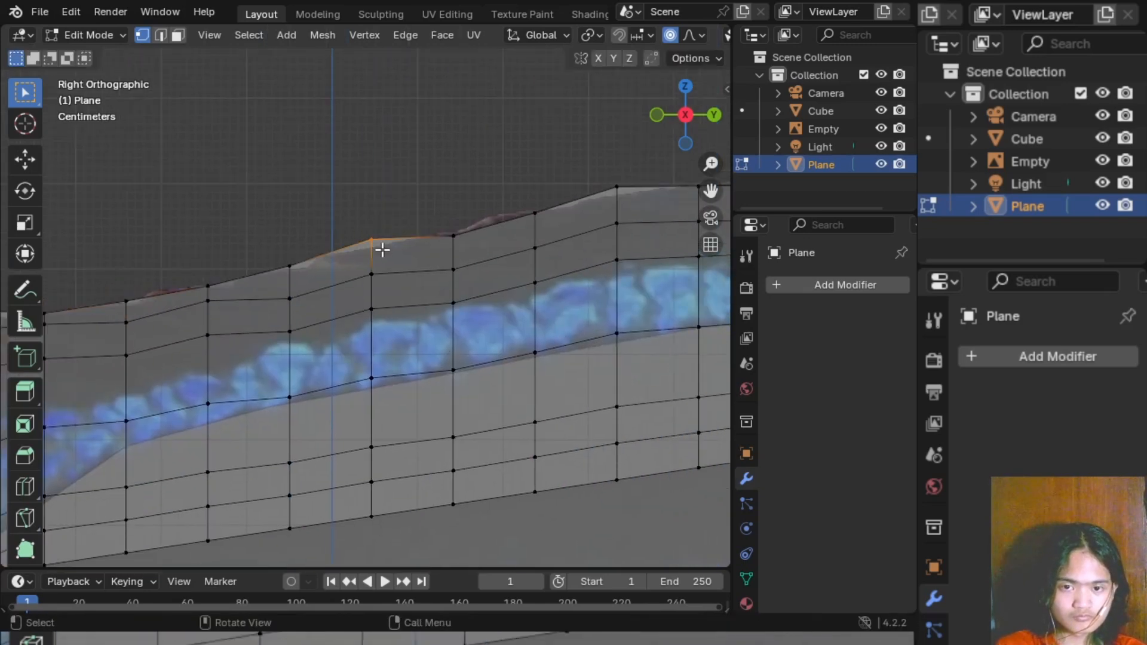
key(g)
key(z)
click(389, 259)
shift+middle_drag(542, 223, 289, 272)
click(296, 273)
key(g)
key(z)
click(301, 266)
- Lower the top-edge vertex at the end of the rise slightly along Z and fit another one headward to the outline
click(382, 246)
key(g)
key(z)
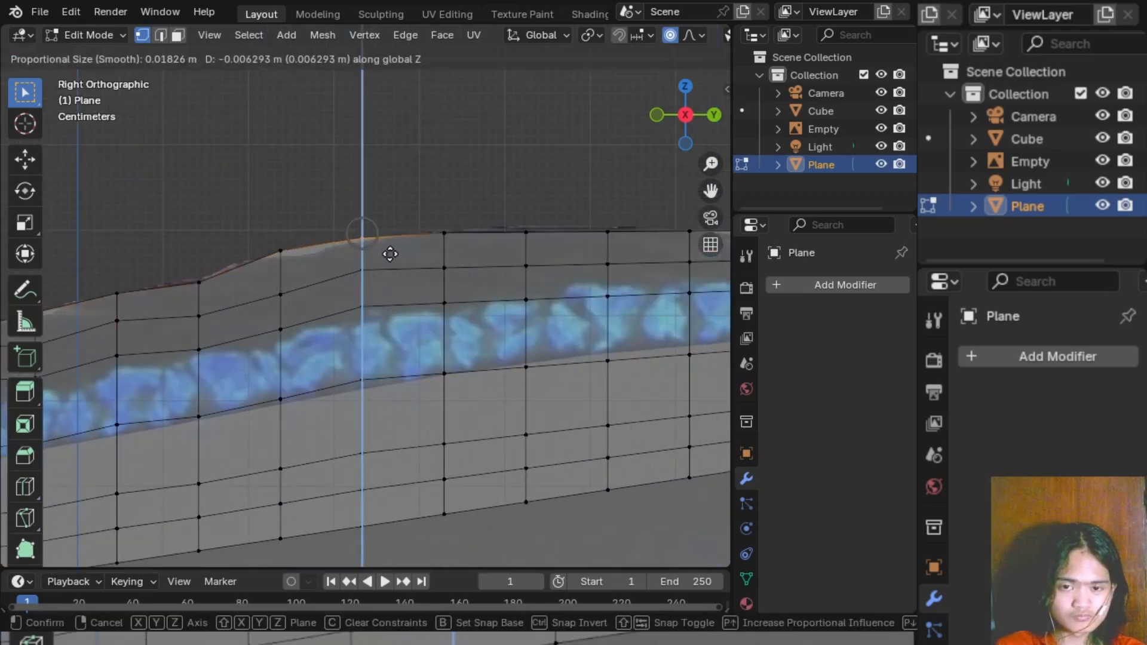
click(392, 257)
shift+middle_drag(560, 212, 224, 217)
drag(178, 231, 220, 257)
key(g)
key(z)
click(224, 249)
- Raise two top-edge vertices on either side of the fin's crest slightly along Z to match the outline
shift+middle_drag(137, 234, 235, 236)
drag(191, 235, 230, 259)
key(g)
key(z)
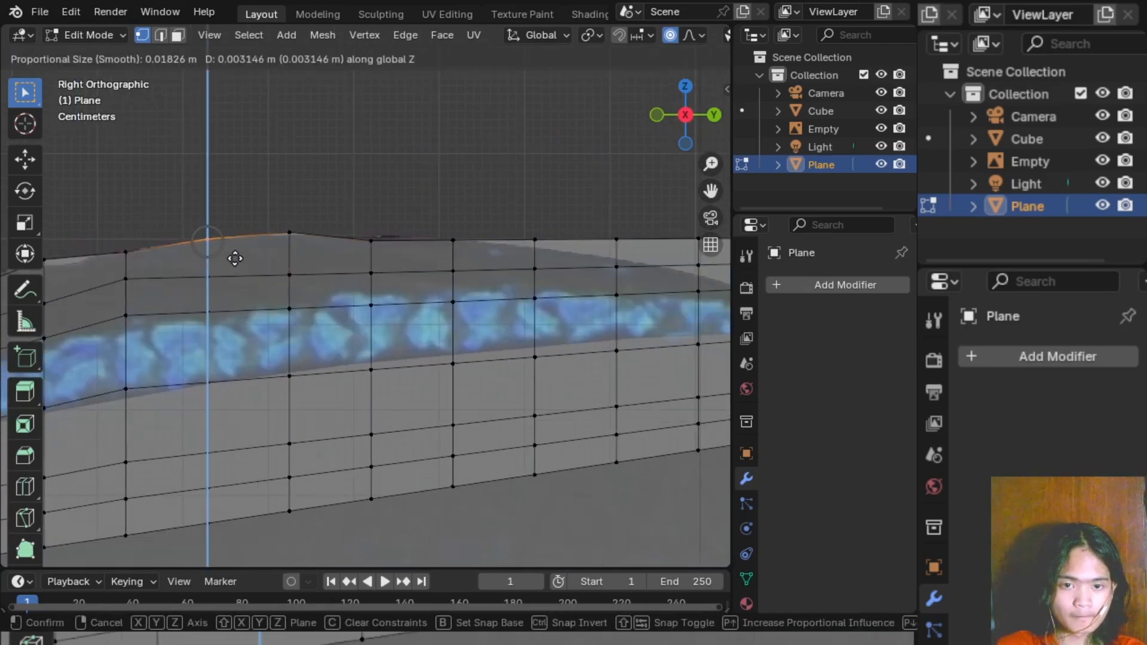
click(232, 257)
drag(357, 227, 398, 261)
key(g)
key(z)
click(392, 246)
- Adjust the top-edge vertices along the head-side slope on Z, lowering them toward the descending outline
shift+middle_drag(515, 223, 271, 221)
drag(275, 225, 477, 245)
key(g)
key(z)
click(330, 263)
key(g)
key(z)
click(305, 237)
key(g)
key(z)
click(405, 264)
key(g)
key(z)
click(481, 256)
key(g)
key(z)
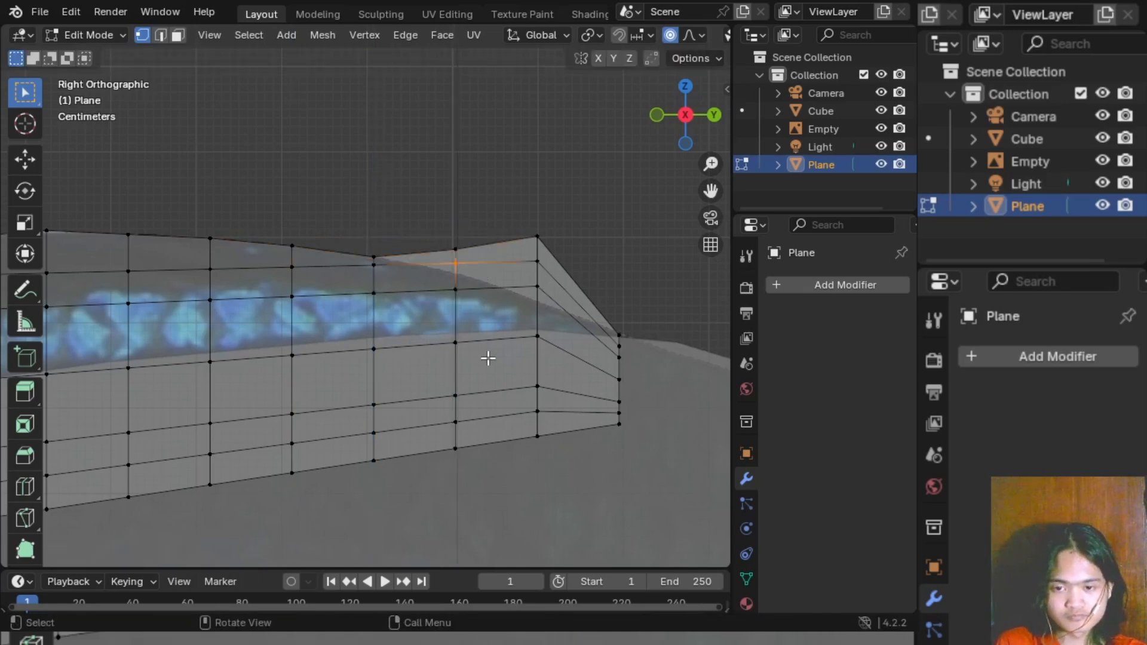
- Lower the interior vertices of the third column from the head-side end along Z, followed by that column's top vertex
key(g)
key(z)
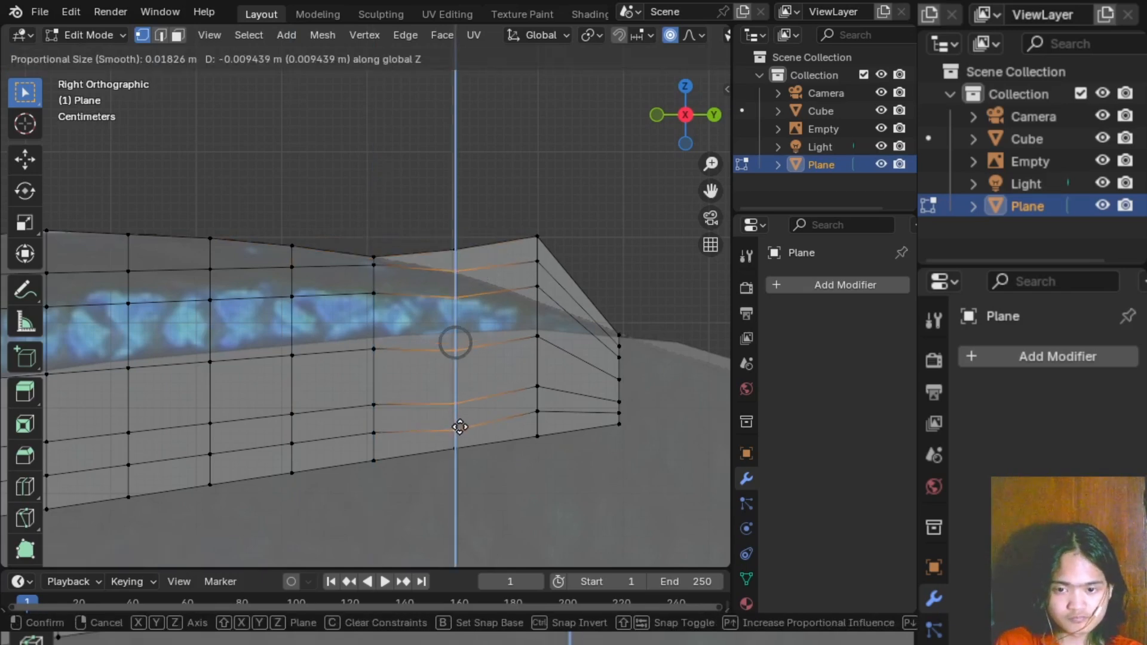
click(460, 433)
drag(442, 244, 480, 256)
key(g)
key(z)
click(492, 280)
- Lower the vertex just below the top edge in the third column from the fin's head-side end along Z
drag(517, 219, 559, 250)
shift+middle_drag(647, 255, 538, 249)
scroll(471, 257, up, 5)
drag(302, 228, 335, 248)
key(g)
key(z)
right_click(331, 254)
key(g)
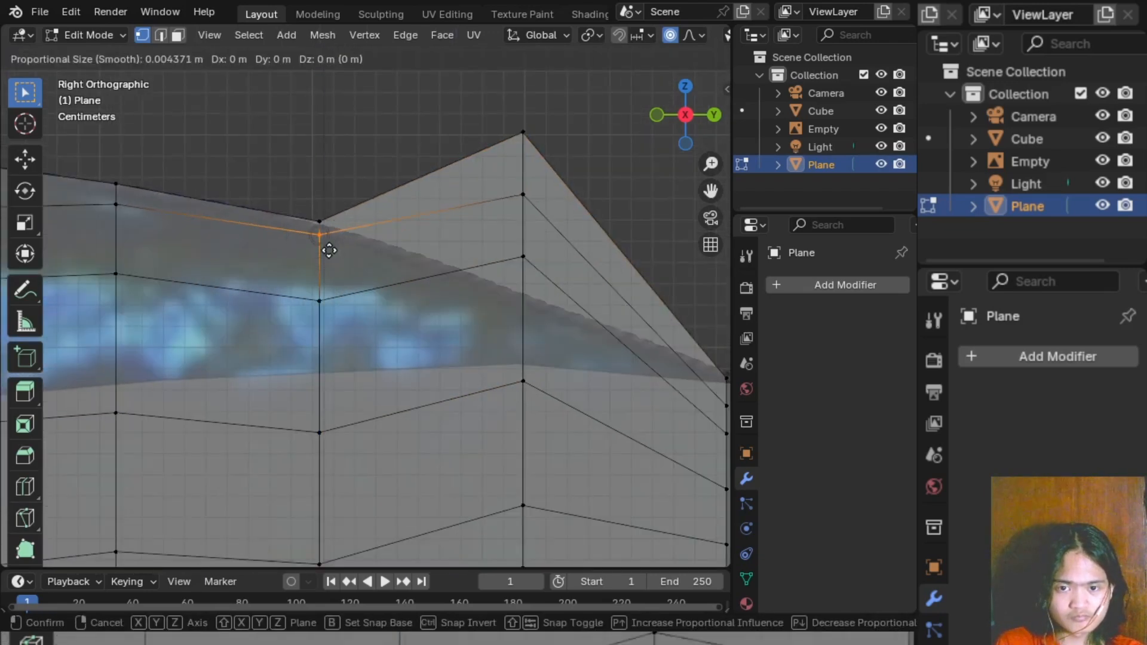
key(z)
click(328, 276)
- Lower the interior vertices of the second column from the head-side end along Z
shift+middle_drag(452, 135, 351, 127)
drag(391, 112, 439, 143)
scroll(386, 233, down, 4)
drag(379, 234, 413, 431)
key(g)
key(z)
click(418, 362)
key(g)
key(z)
click(412, 452)
- Respace the second column's interior vertices along Z so they follow the neighbouring rows down toward the fin's head-side end
drag(383, 332, 407, 419)
key(g)
key(z)
click(405, 440)
drag(380, 246, 409, 298)
key(g)
key(z)
click(404, 341)
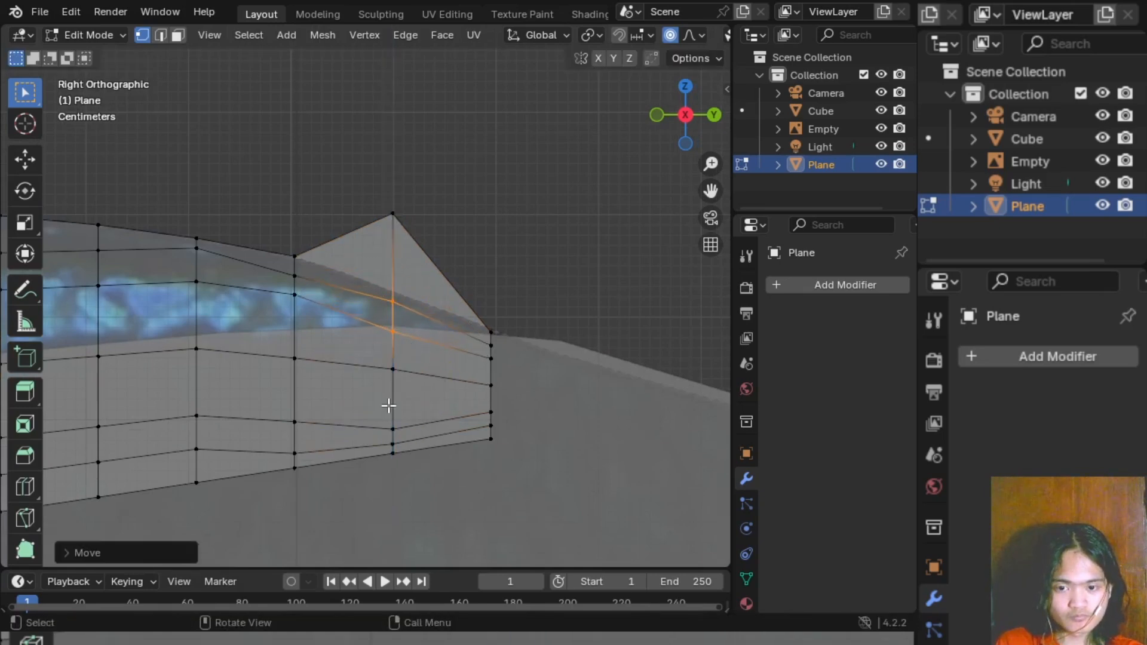
key(g)
key(z)
drag(380, 416, 388, 449)
click(400, 423)
- Lower the second column's top vertex along Z onto the descending fin outline
drag(382, 224, 390, 232)
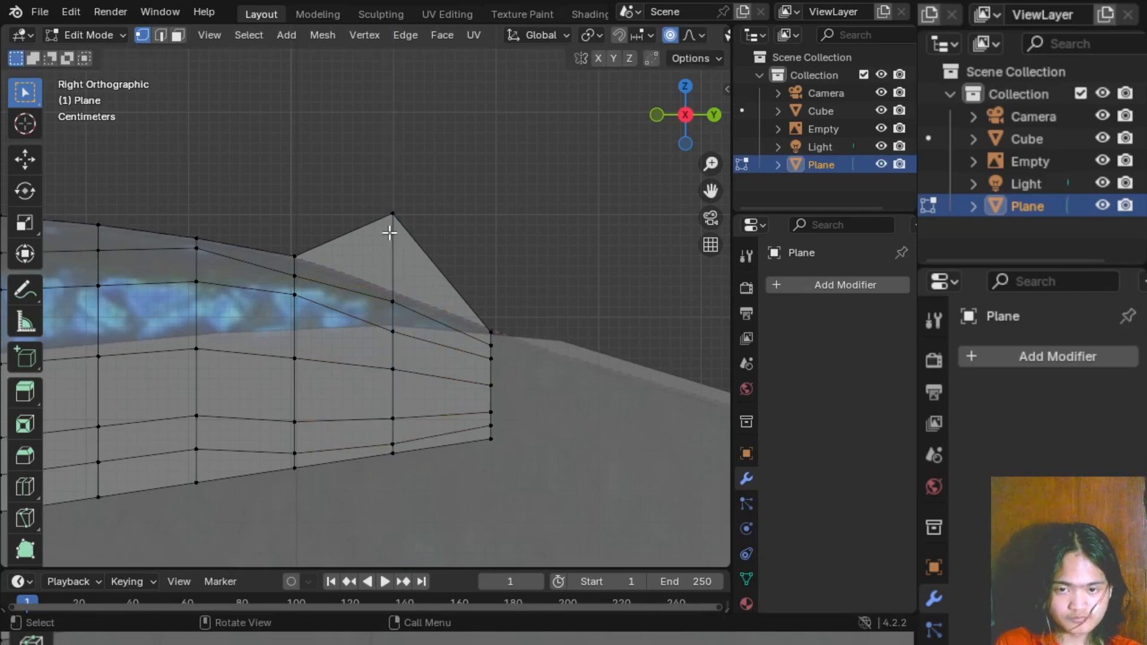
key(g)
key(z)
click(442, 326)
- Shift the whole head-side end column slightly headward along Y
drag(475, 322, 514, 449)
key(g)
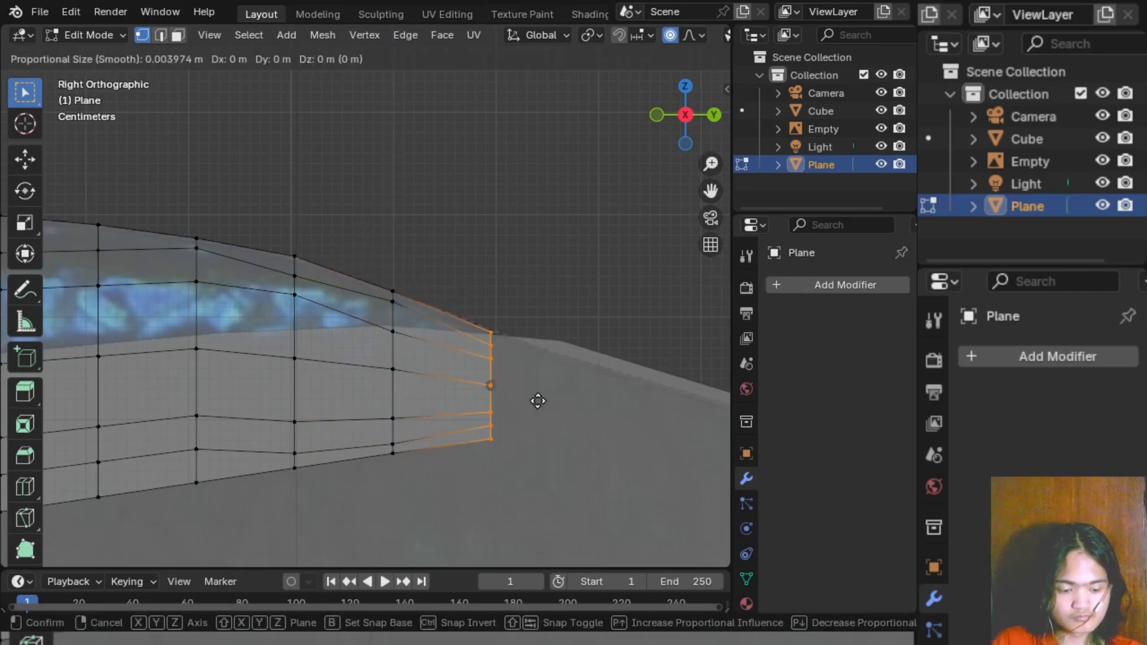
key(z)
key(y)
click(543, 408)
- Lower the end column's top two vertices slightly along Z and shift them headward along Y
drag(484, 323, 514, 346)
key(g)
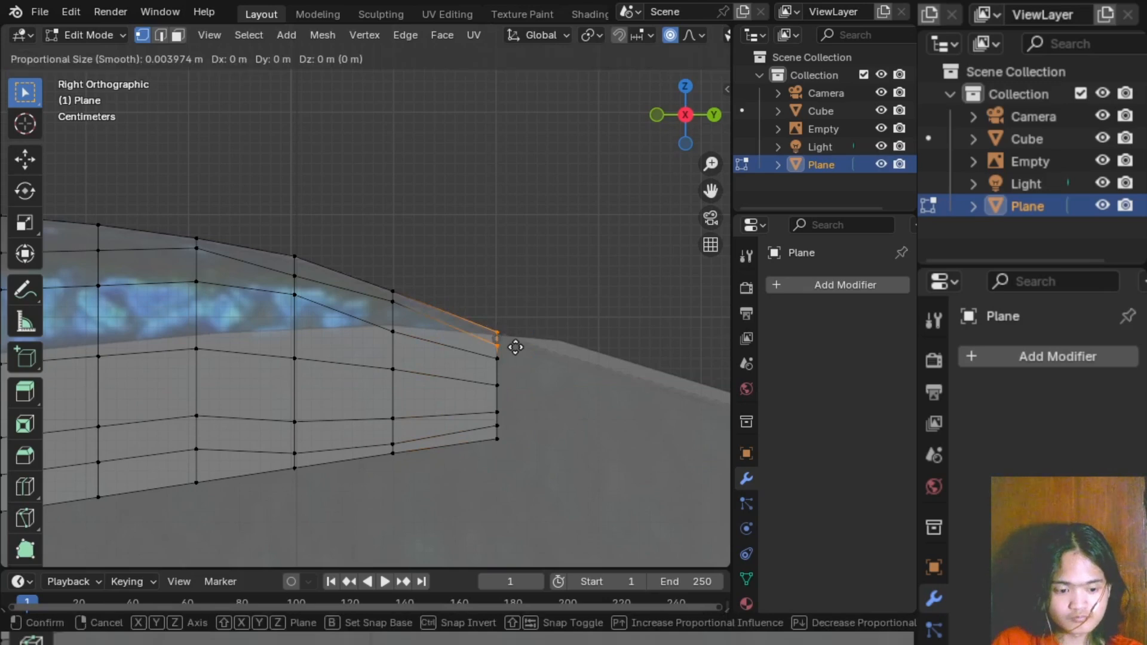
key(y)
key(z)
click(494, 335)
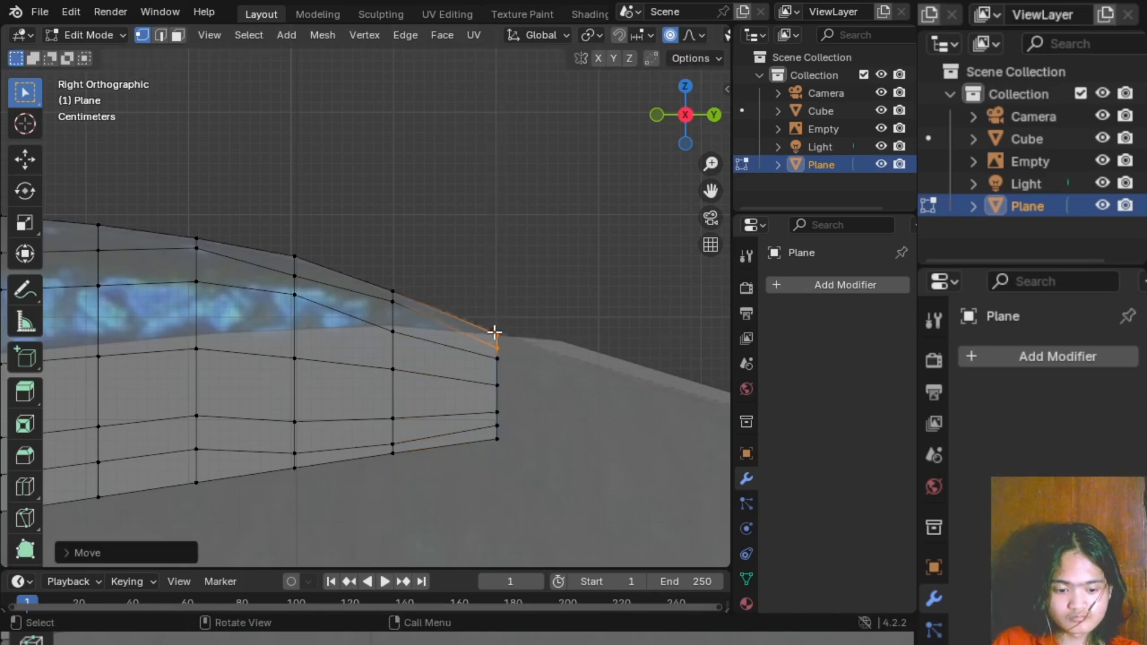
key(g)
key(z)
key(y)
click(513, 331)
- Lower the end column's upper vertices along Z, and move the top corner vertex freely headward along the outline
key(g)
key(z)
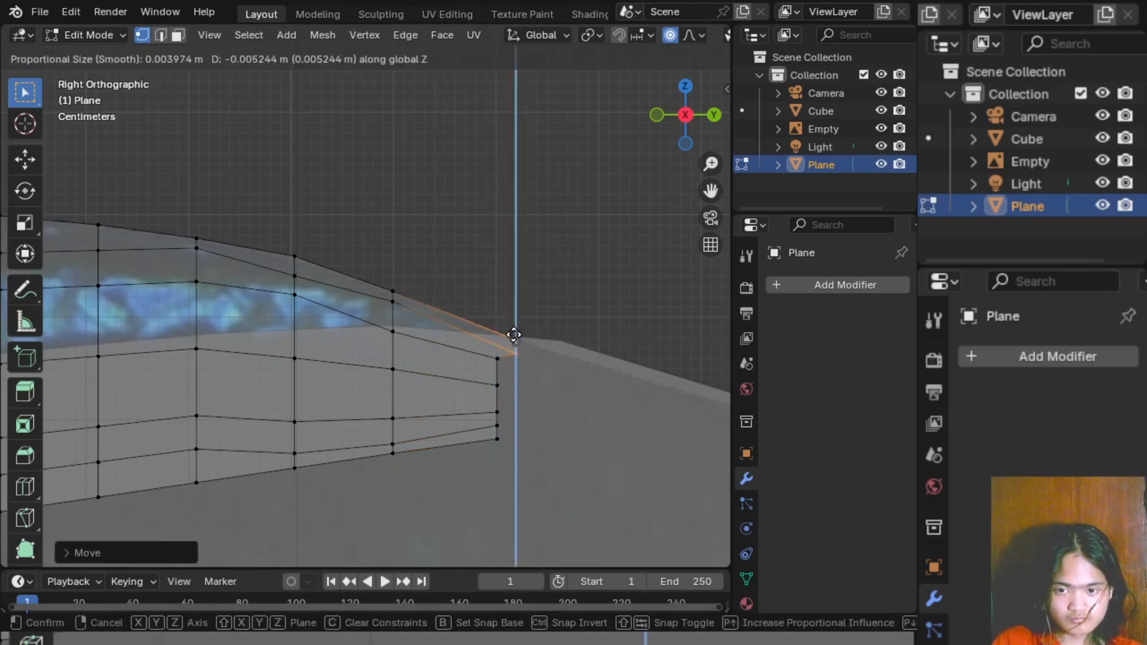
click(516, 336)
click(516, 337)
key(g)
click(581, 363)
- Move the end column's remaining vertices headward toward the relocated top corner
drag(485, 346, 525, 448)
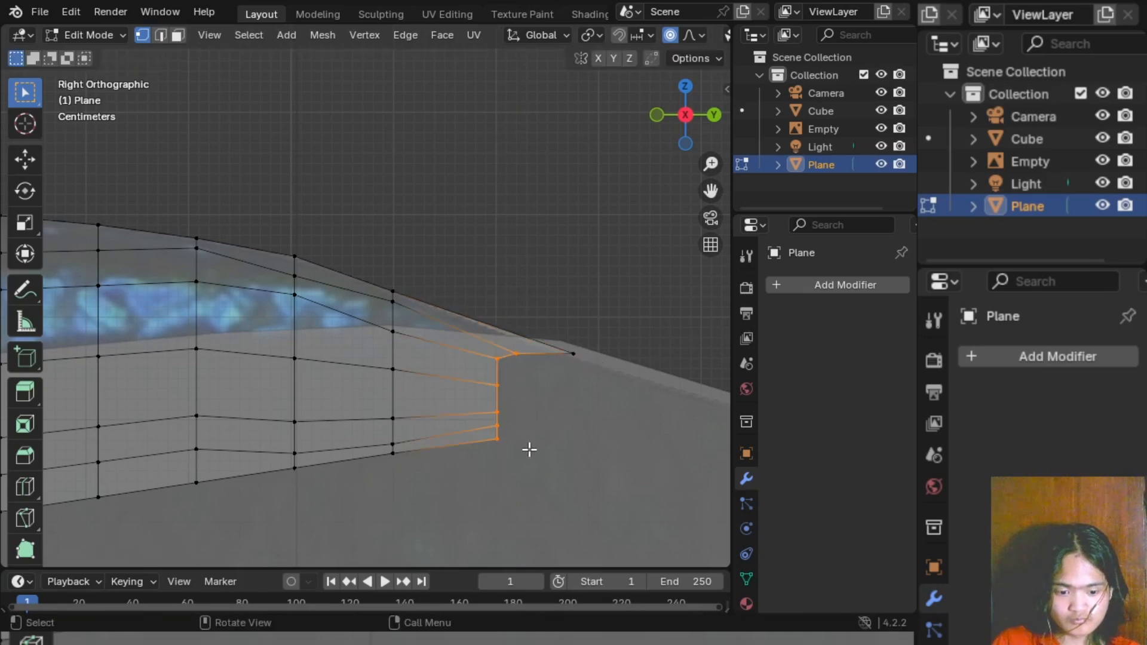
key(g)
click(572, 472)
click(574, 407)
click(579, 422)
- Examine the shaped dorsal fin mesh from side and angled views, focusing on the sparse faces of its tail-side lobe
scroll(486, 325, down, 6)
shift+middle_drag(256, 290, 494, 304)
click(691, 119)
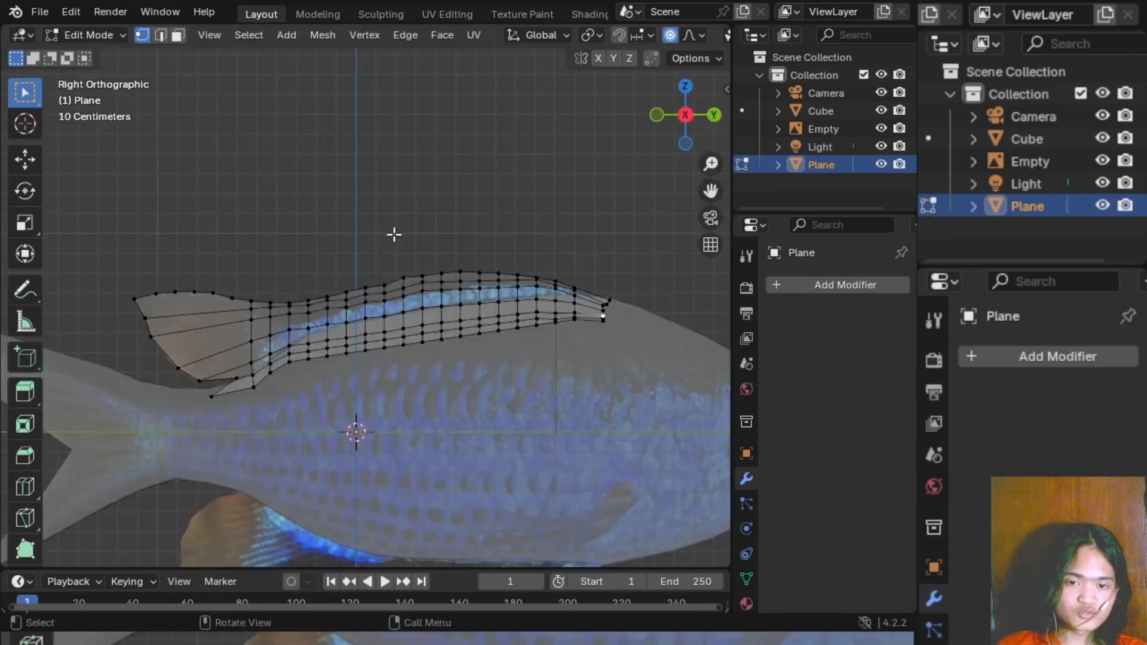
middle_drag(343, 166, 394, 151)
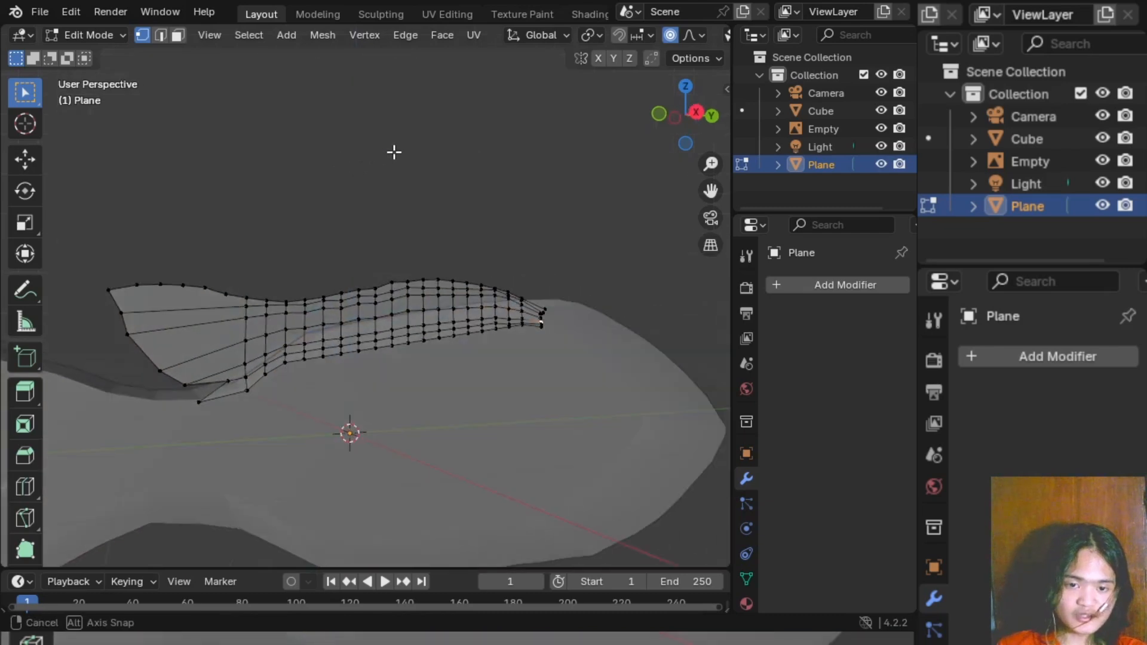
click(695, 113)
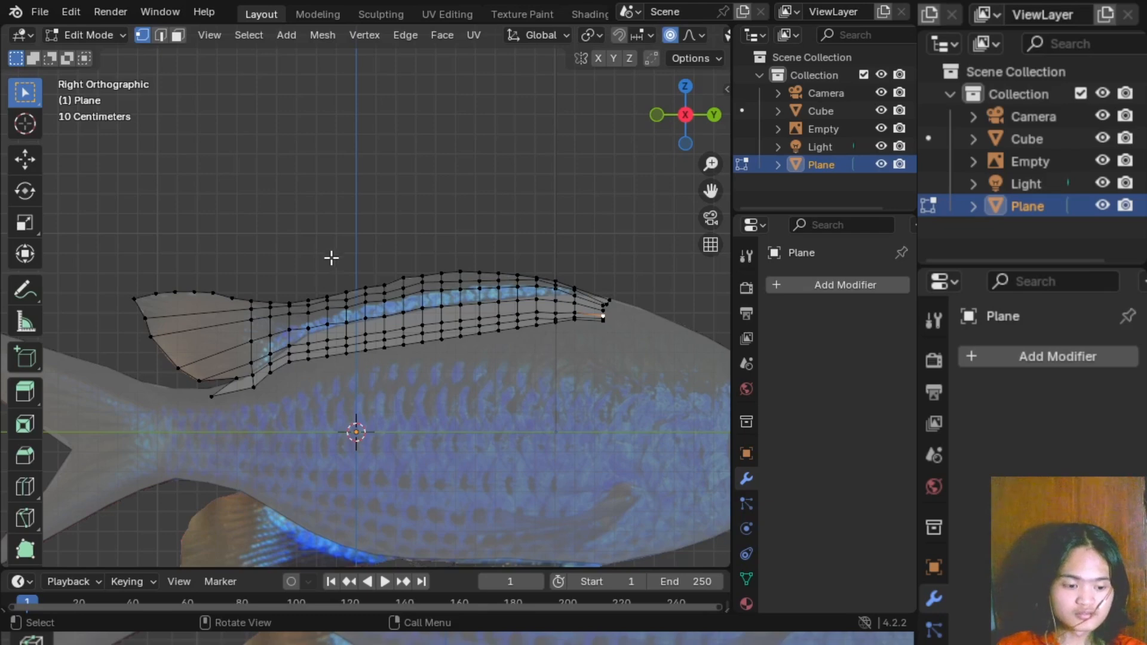
shift+middle_drag(332, 258, 417, 266)
scroll(373, 315, up, 6)
scroll(331, 306, down, 3)
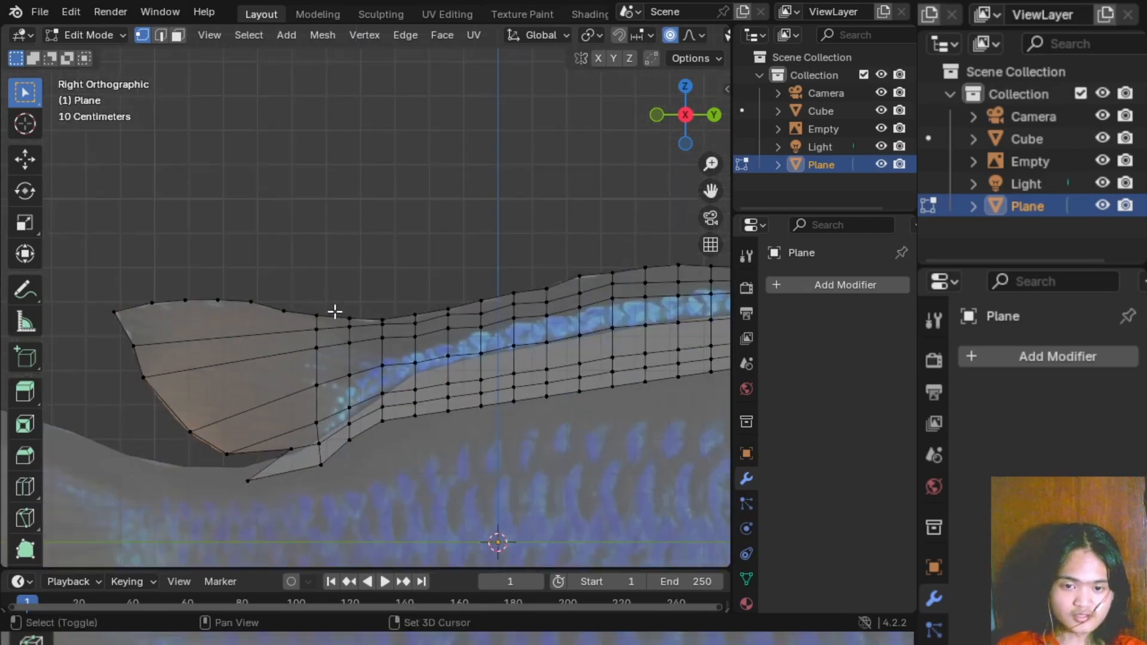
shift+middle_drag(335, 311, 425, 299)
scroll(418, 307, down, 4)
scroll(428, 290, up, 7)
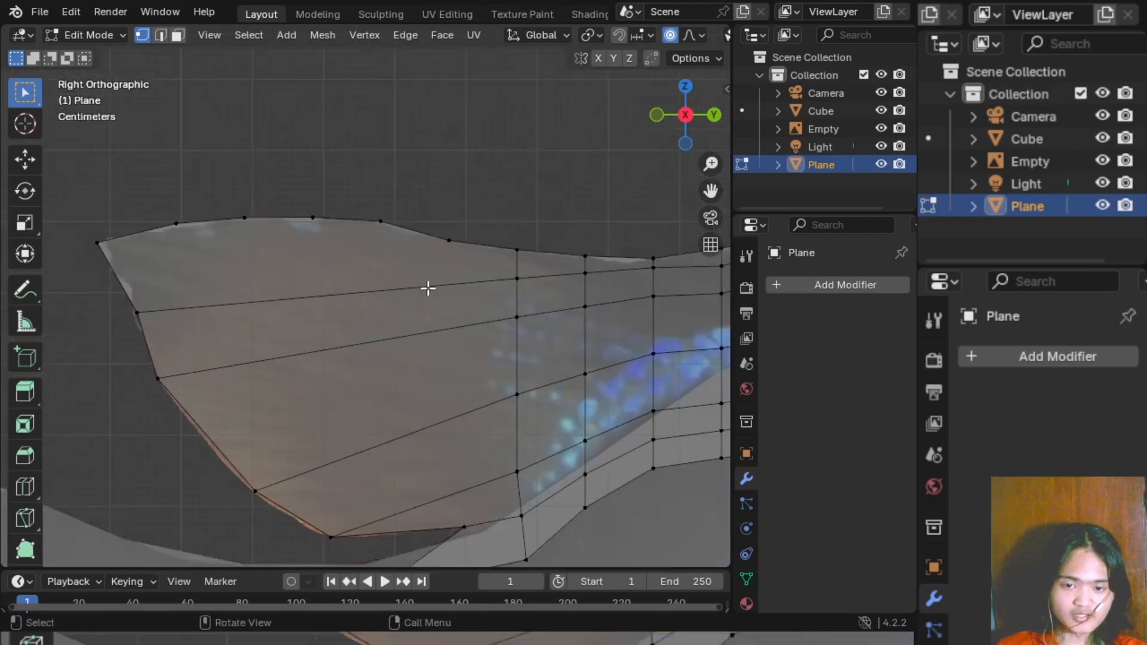
scroll(427, 288, down, 3)
middle_drag(345, 333, 407, 353)
middle_drag(366, 304, 329, 321)
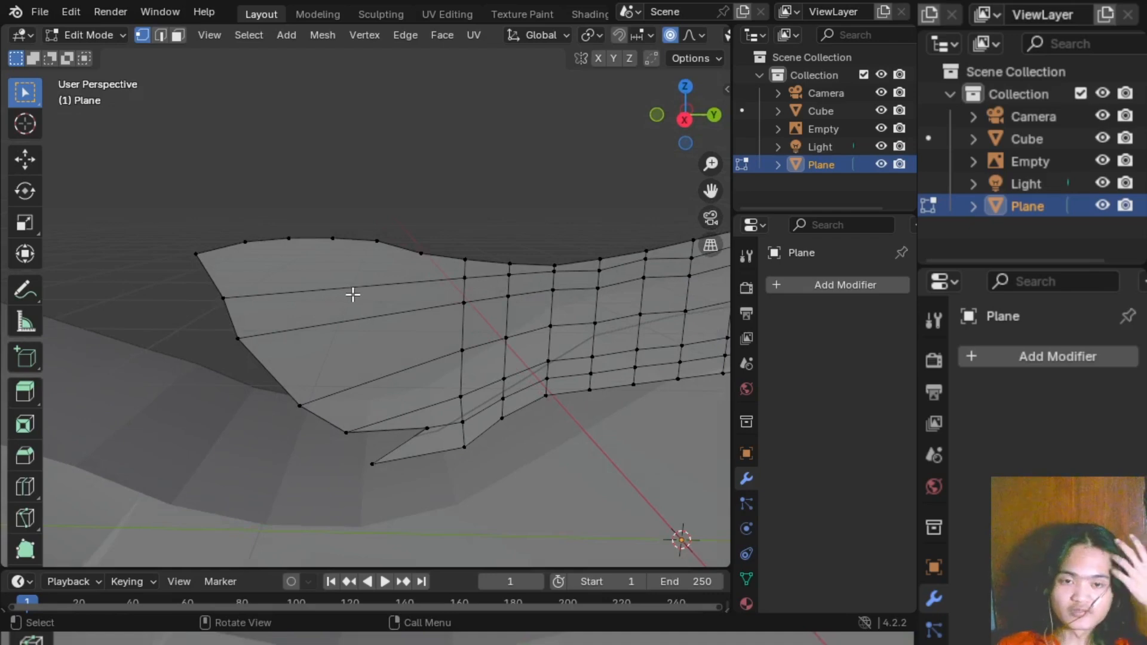
- Try dissolving the top-edge vertices between the fin's tail-side tip and the first full column, and undo the dissolve
click(684, 120)
drag(225, 233, 466, 266)
key(x)
click(465, 265)
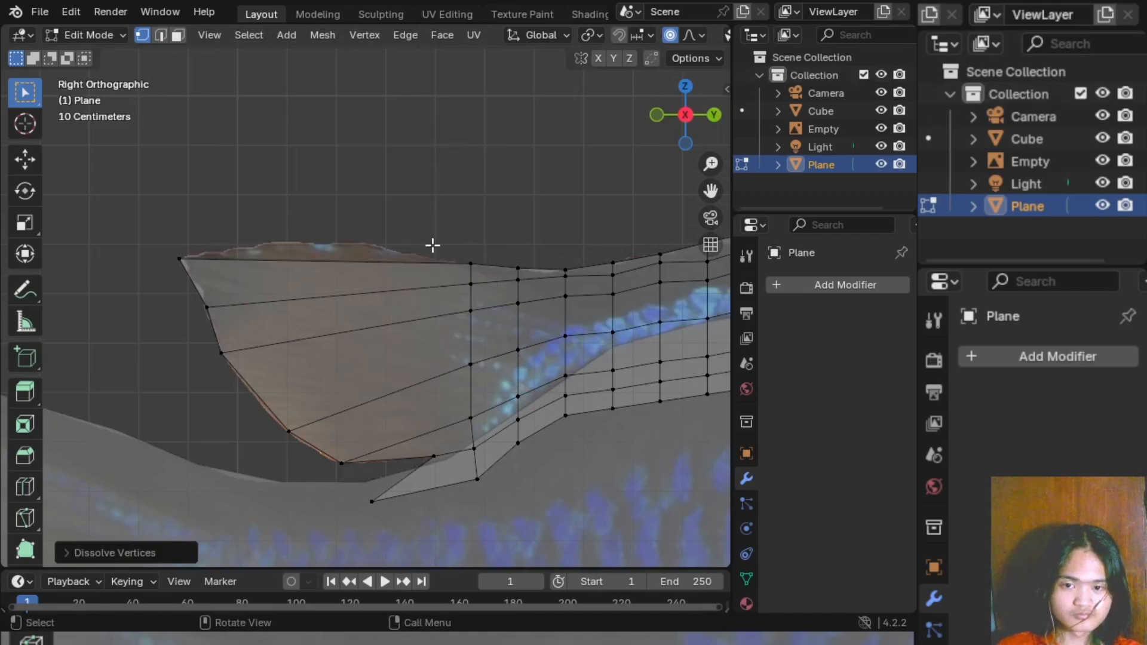
key(ctrl+z)
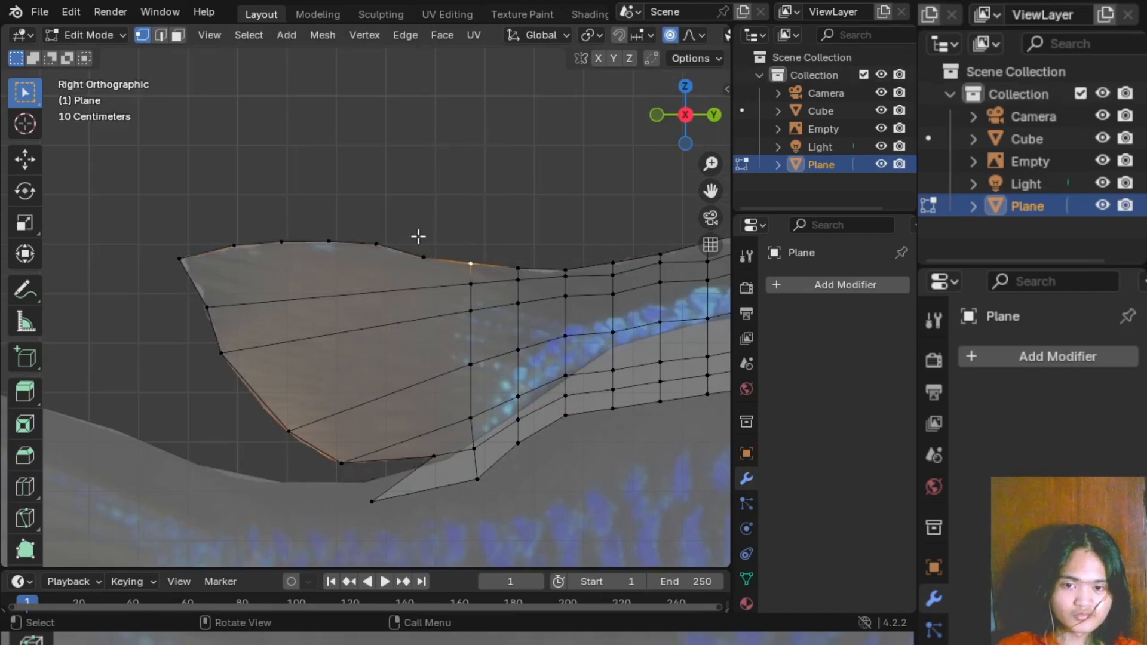
middle_drag(418, 237, 364, 249)
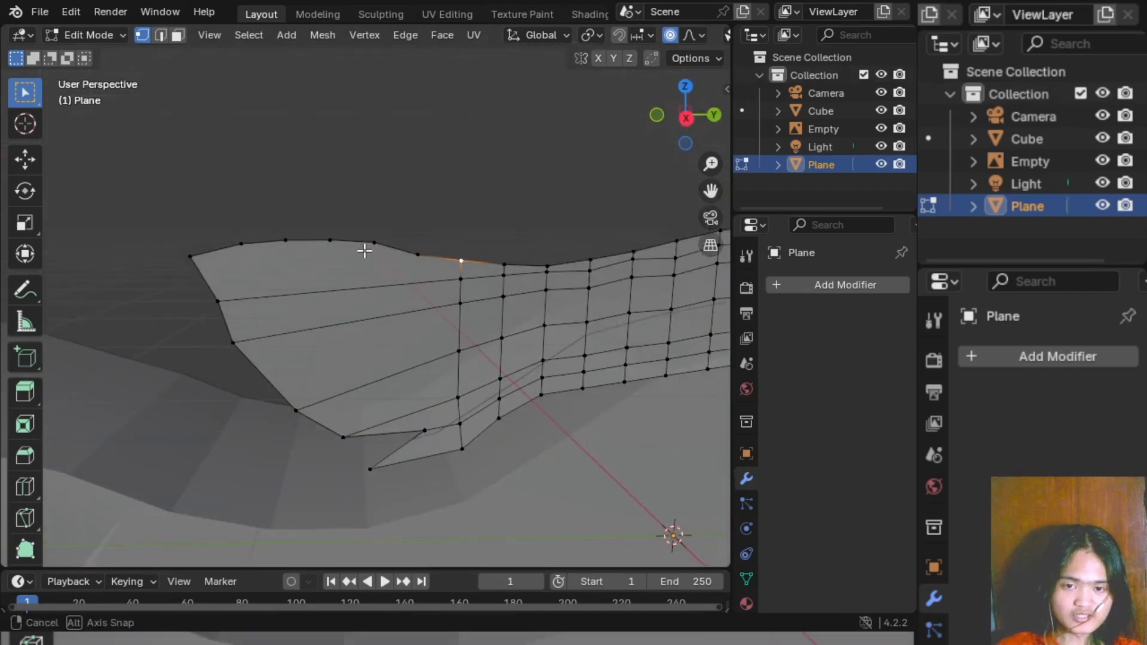
click(714, 115)
scroll(370, 261, up, 2)
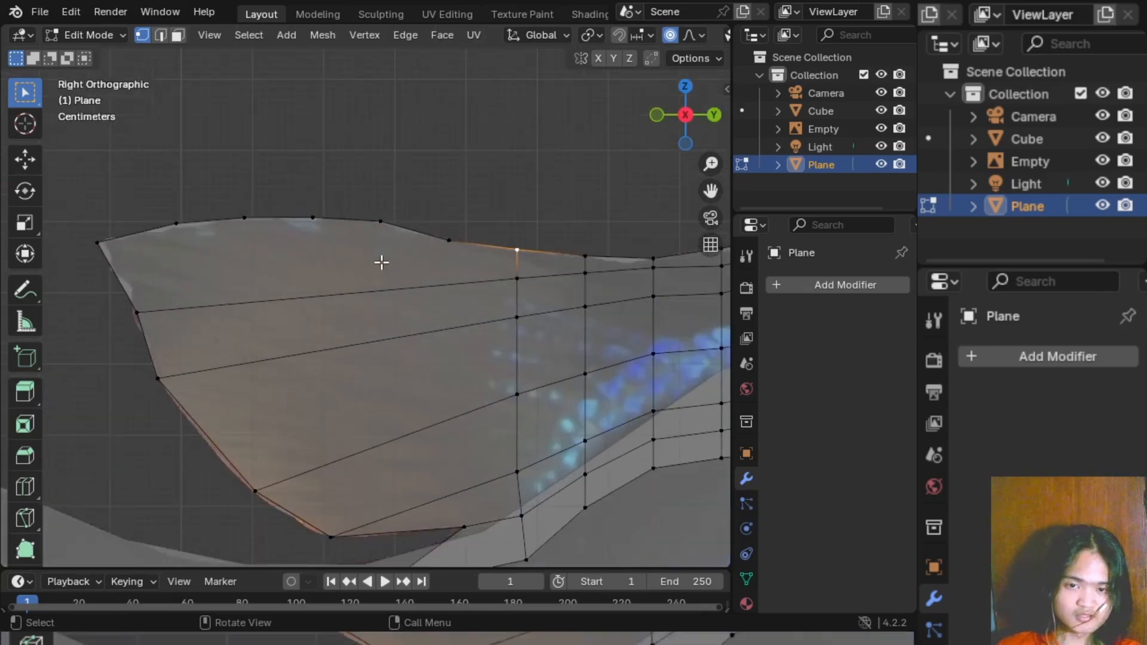
scroll(383, 261, down, 1)
scroll(389, 248, up, 1)
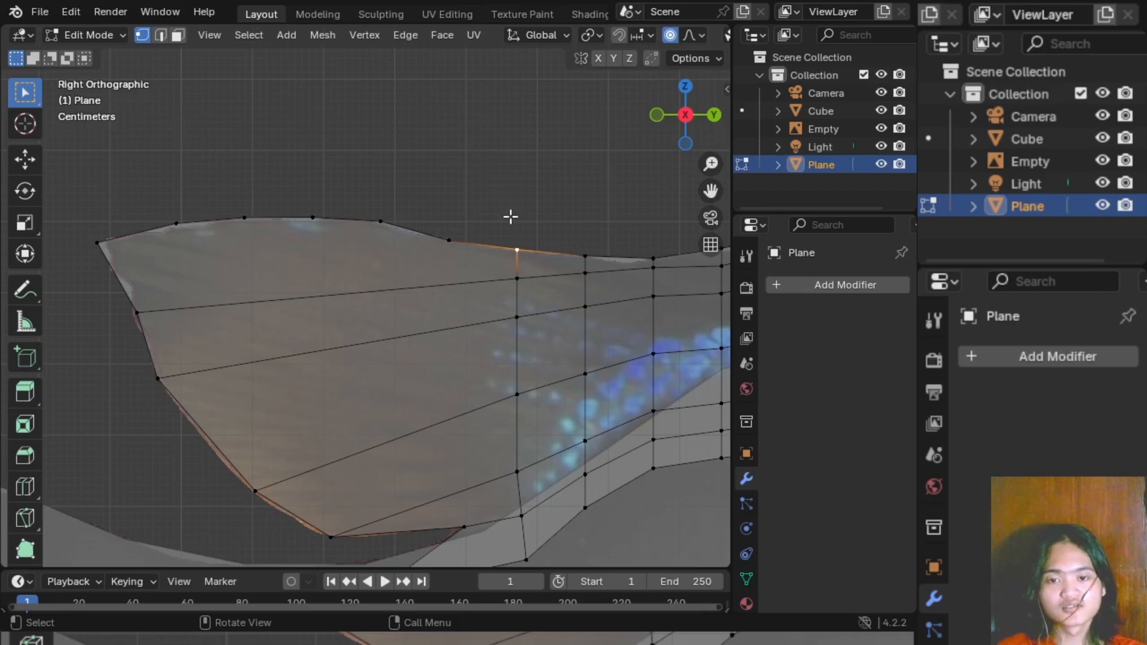
drag(161, 200, 477, 258)
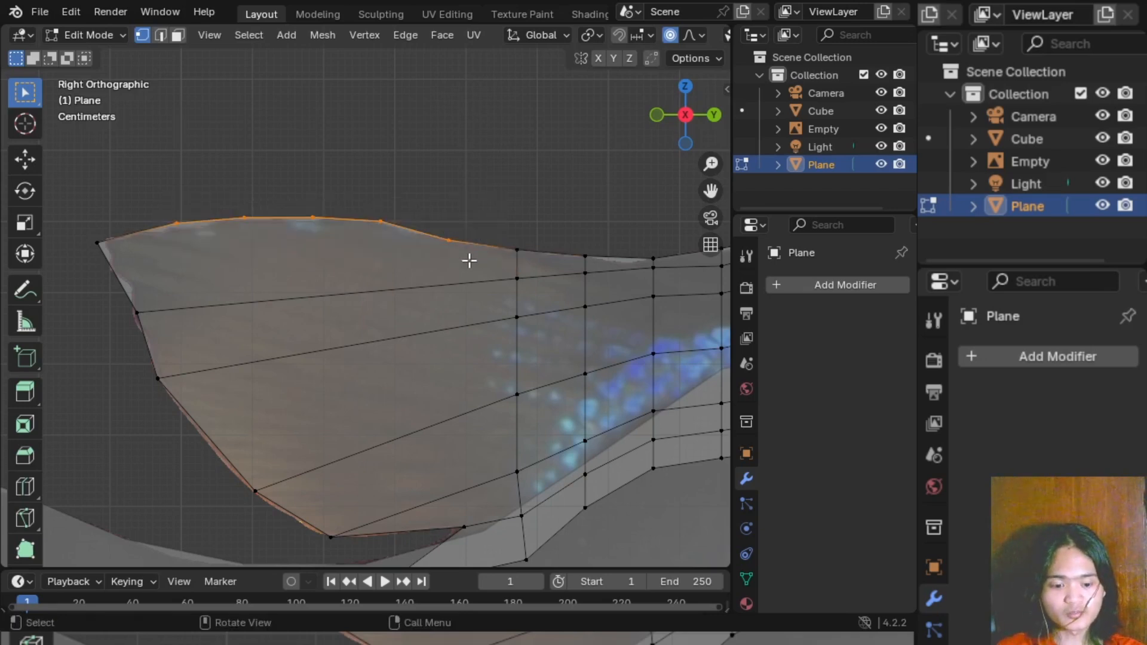
key(x)
click(449, 257)
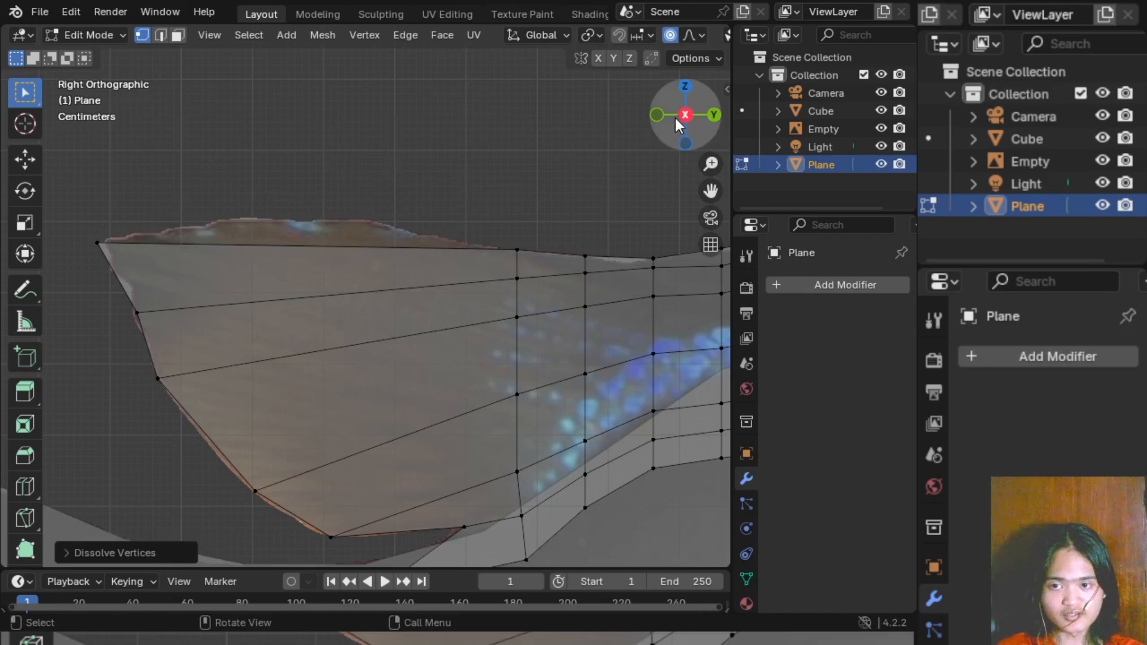
mouse_move(678, 124)
mouse_down()
mouse_move(699, 122)
mouse_move(678, 116)
mouse_up()
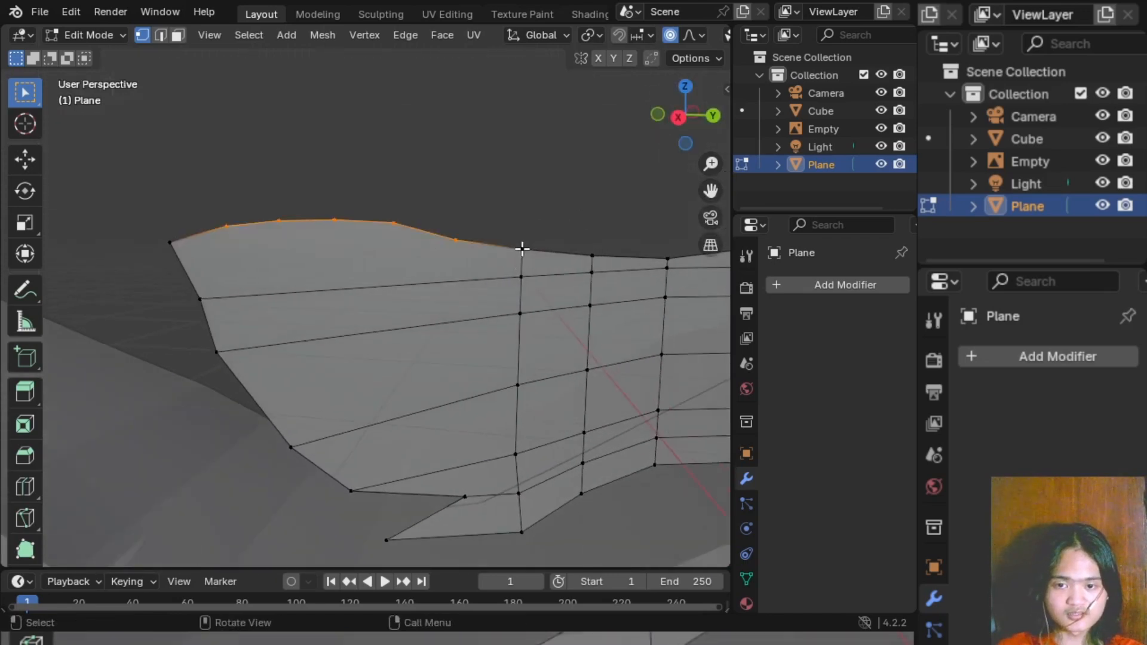
- Examine how the full dorsal fin sits on the fish body from angled and side views
scroll(512, 272, down, 4)
shift+middle_drag(522, 279, 407, 249)
scroll(407, 249, up, 1)
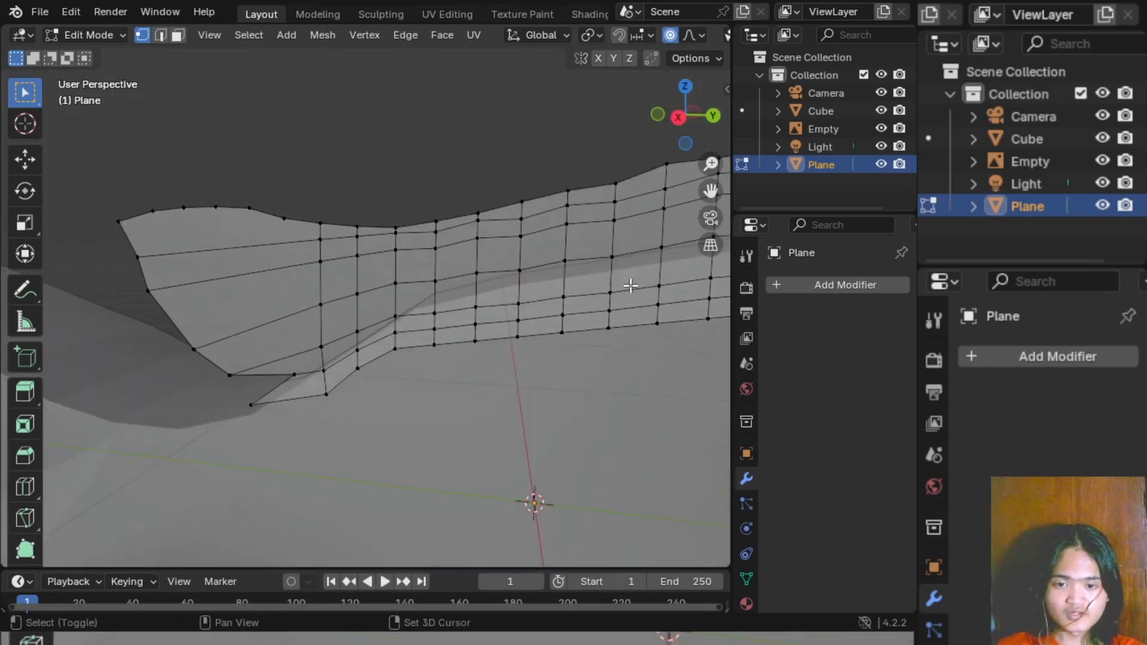
scroll(549, 271, down, 3)
shift+middle_drag(630, 281, 588, 251)
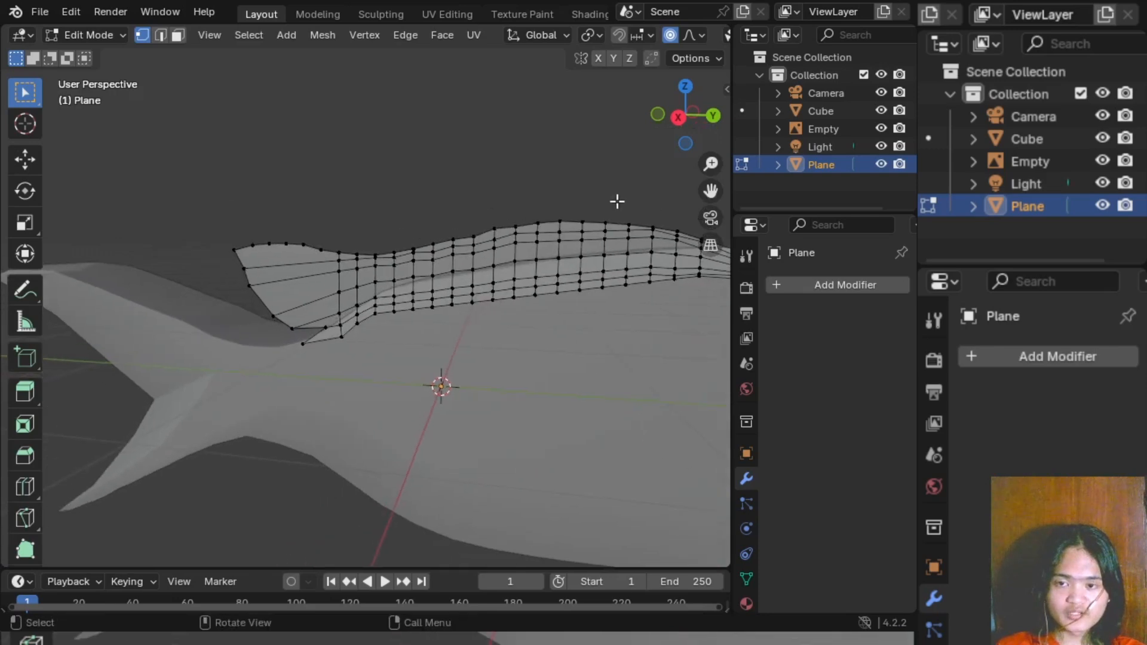
click(680, 116)
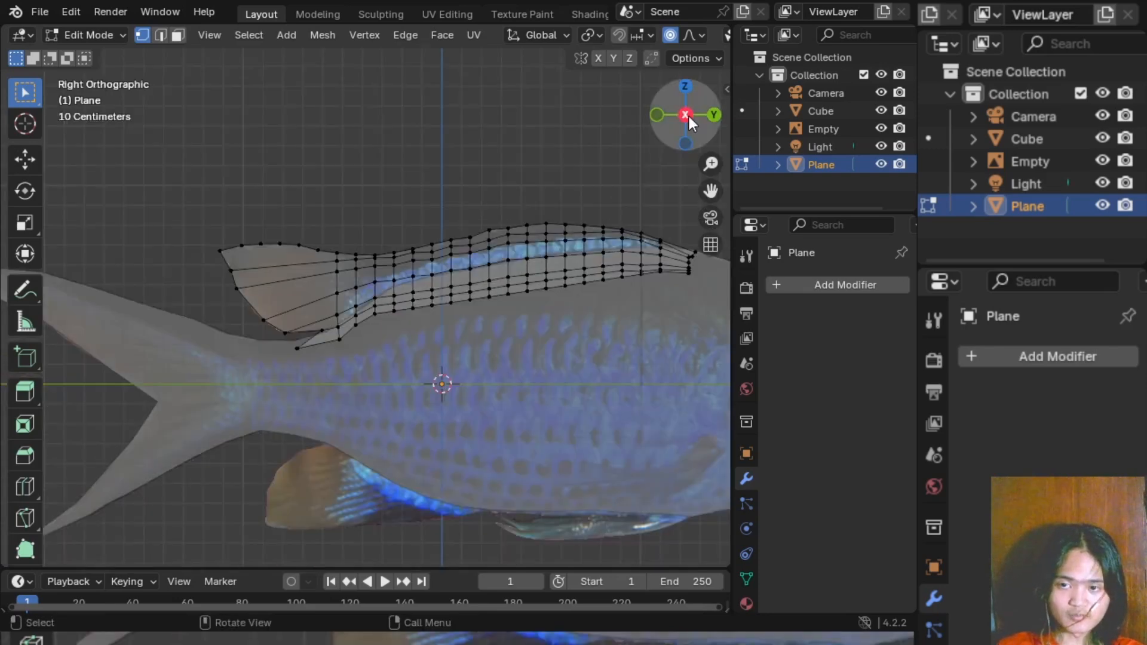
middle_drag(440, 249, 502, 264)
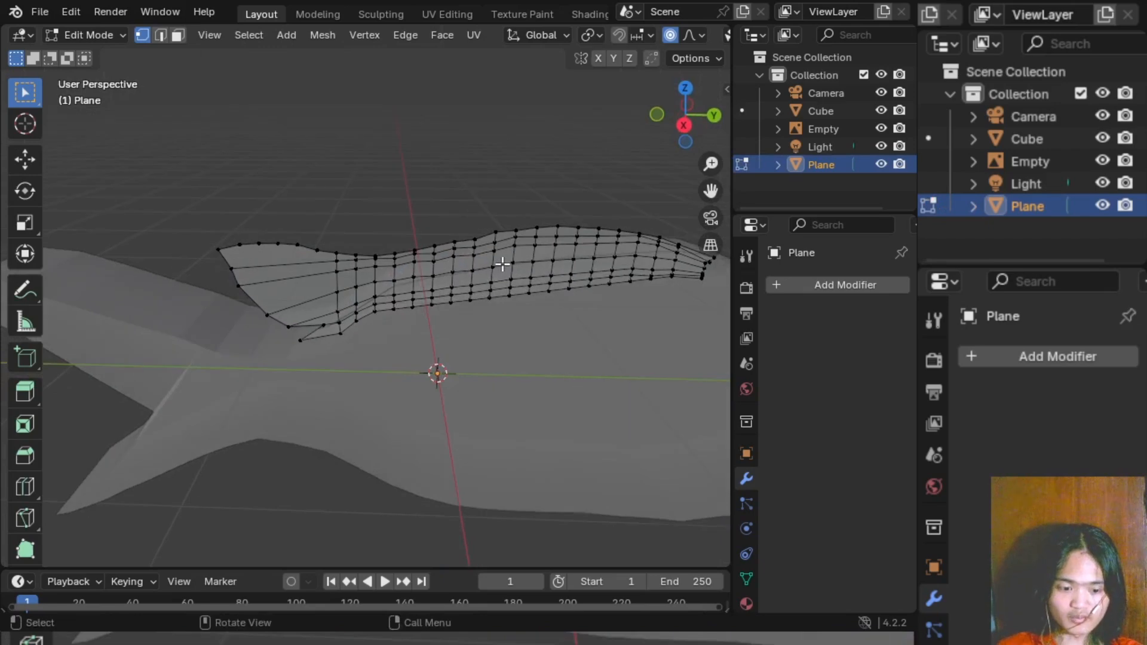
click(683, 125)
- Leave mesh editing for Object Mode and add a new mesh plane to the scene
scroll(412, 356, up, 4)
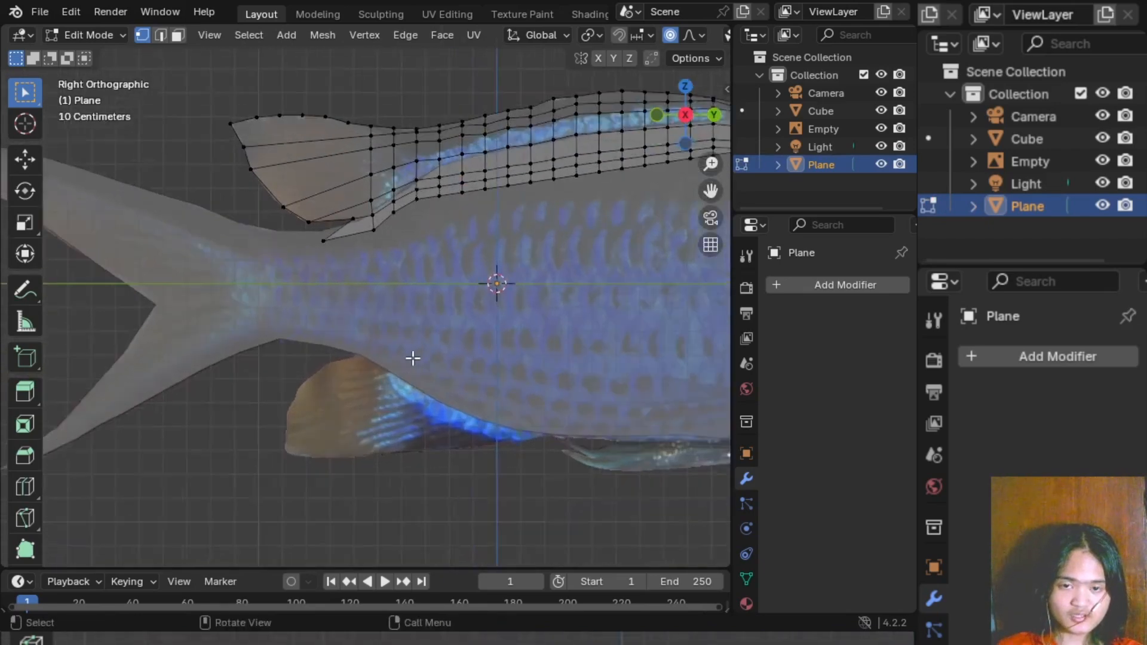
shift+middle_drag(429, 413, 414, 342)
click(90, 35)
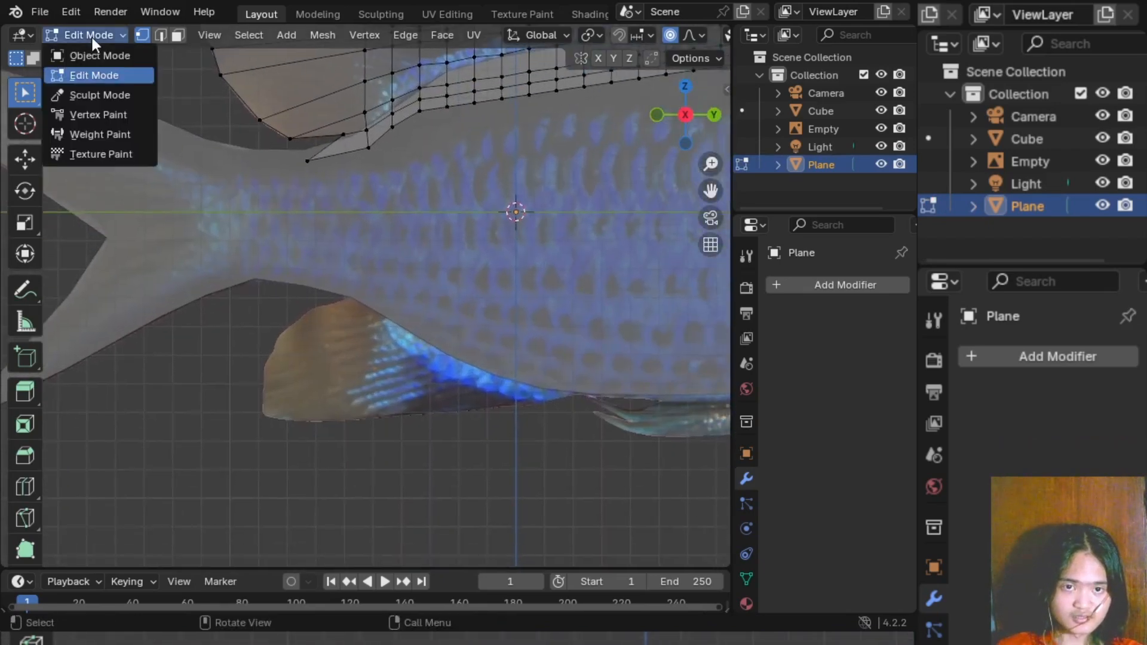
click(97, 57)
click(228, 355)
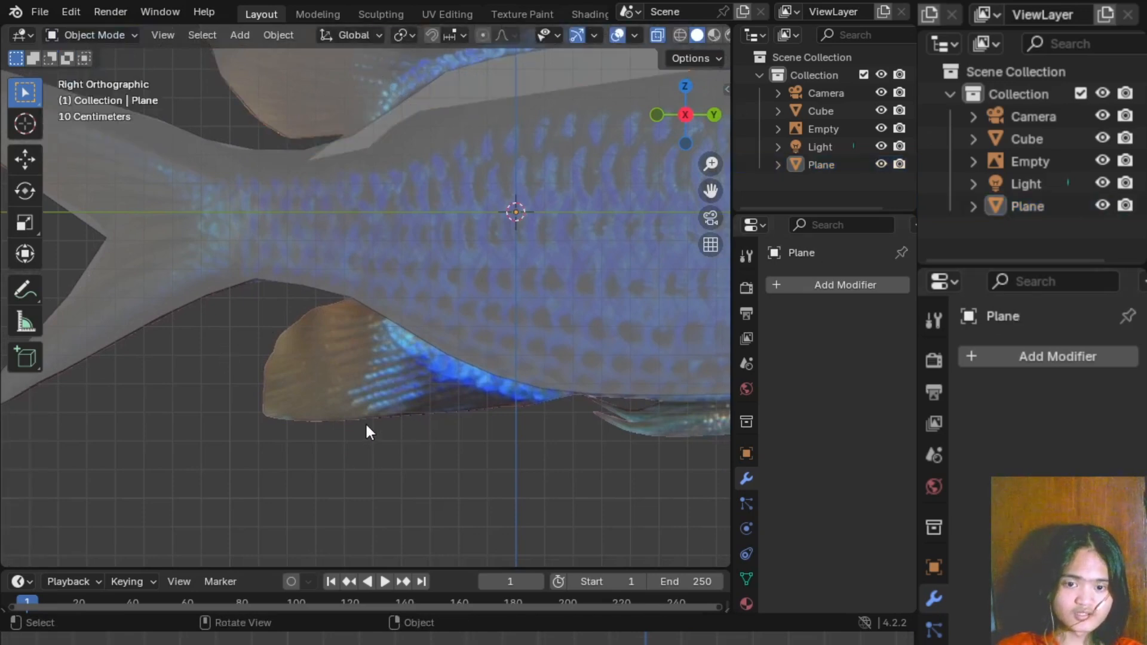
key(shift+a)
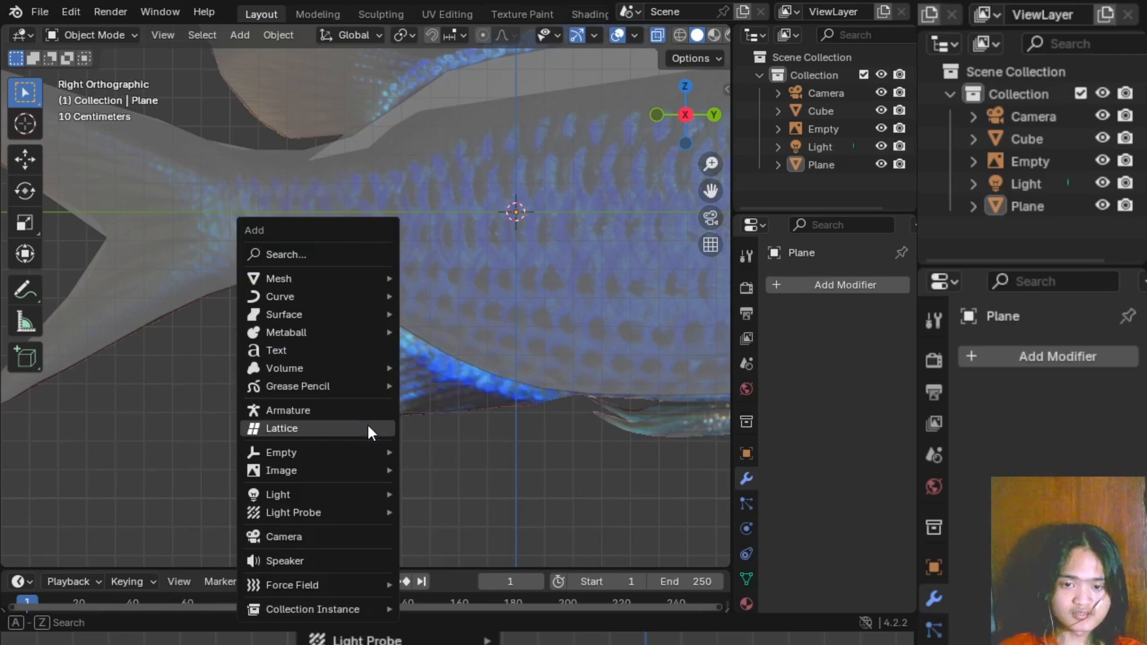
mouse_move(333, 276)
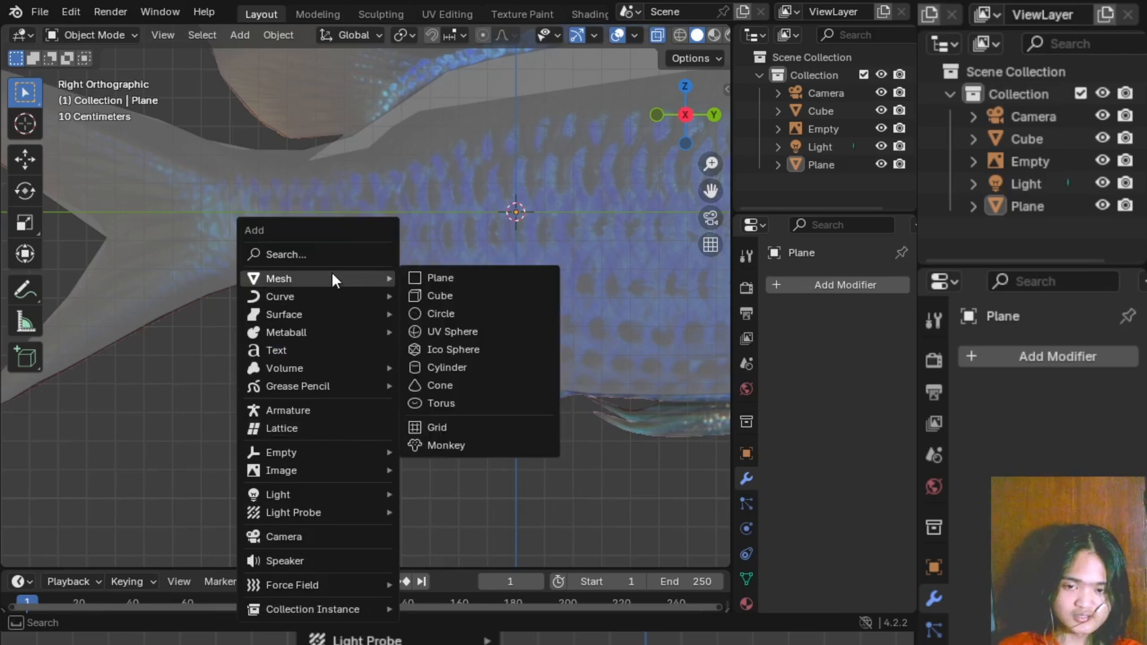
click(499, 279)
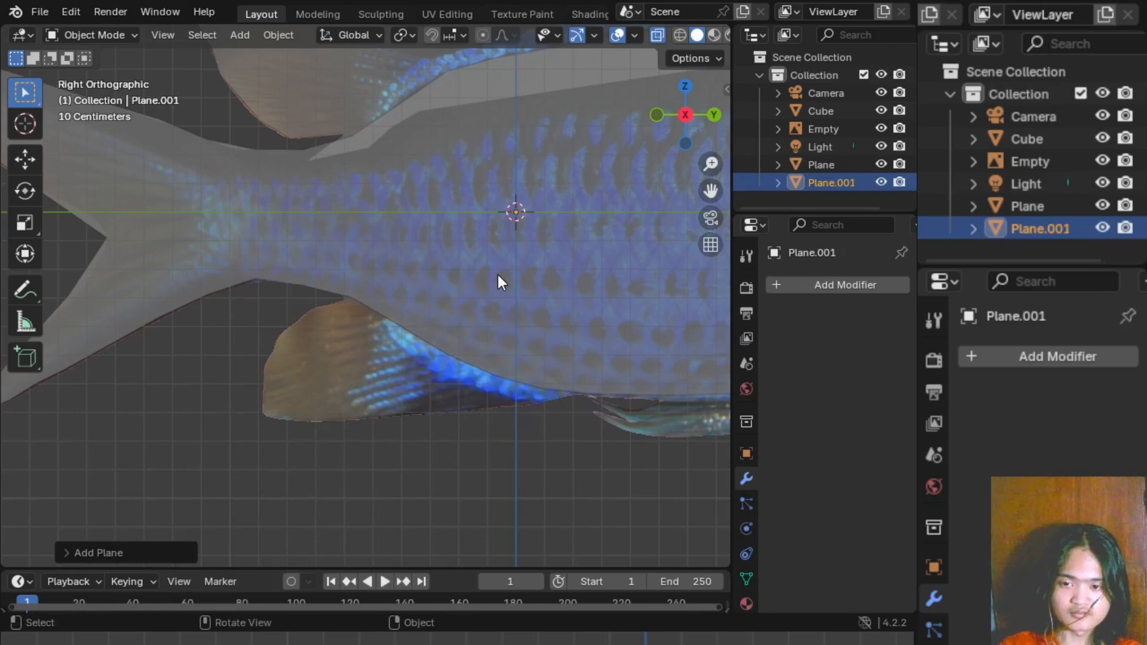
scroll(479, 282, down, 7)
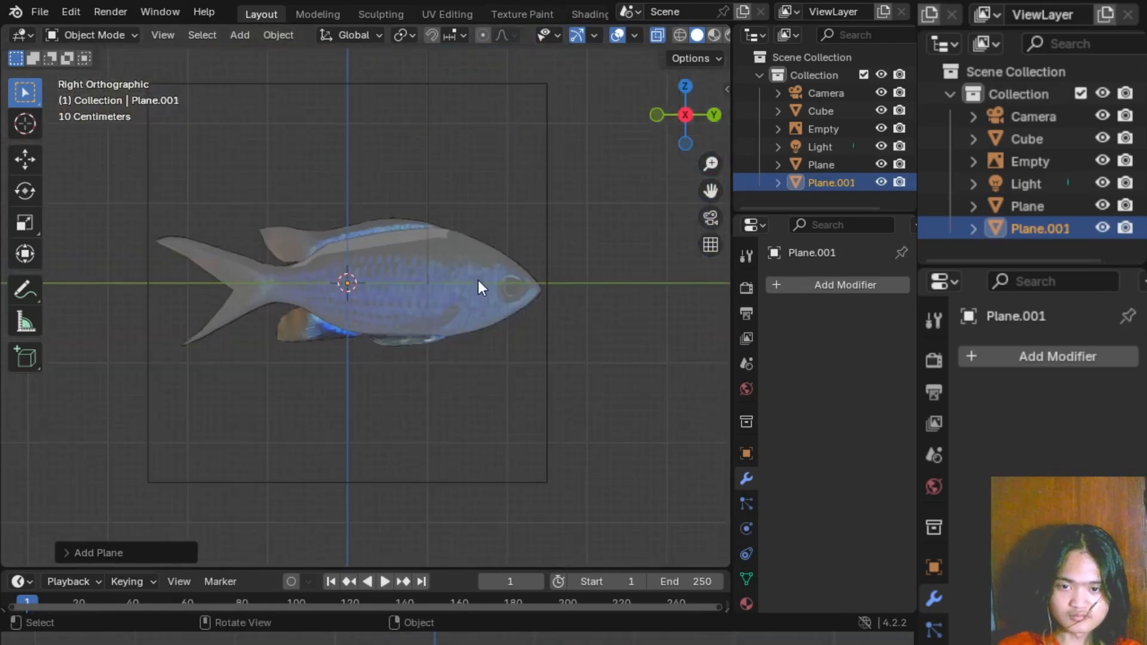
scroll(478, 281, up, 4)
scroll(478, 282, down, 1)
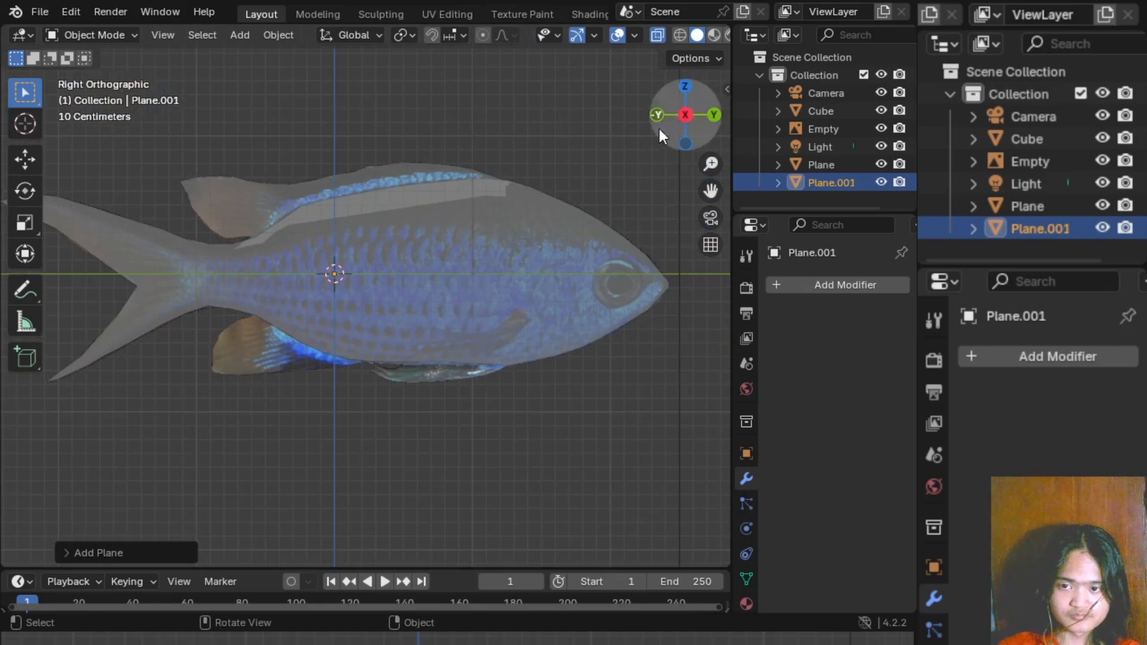
drag(662, 136, 675, 83)
click(696, 124)
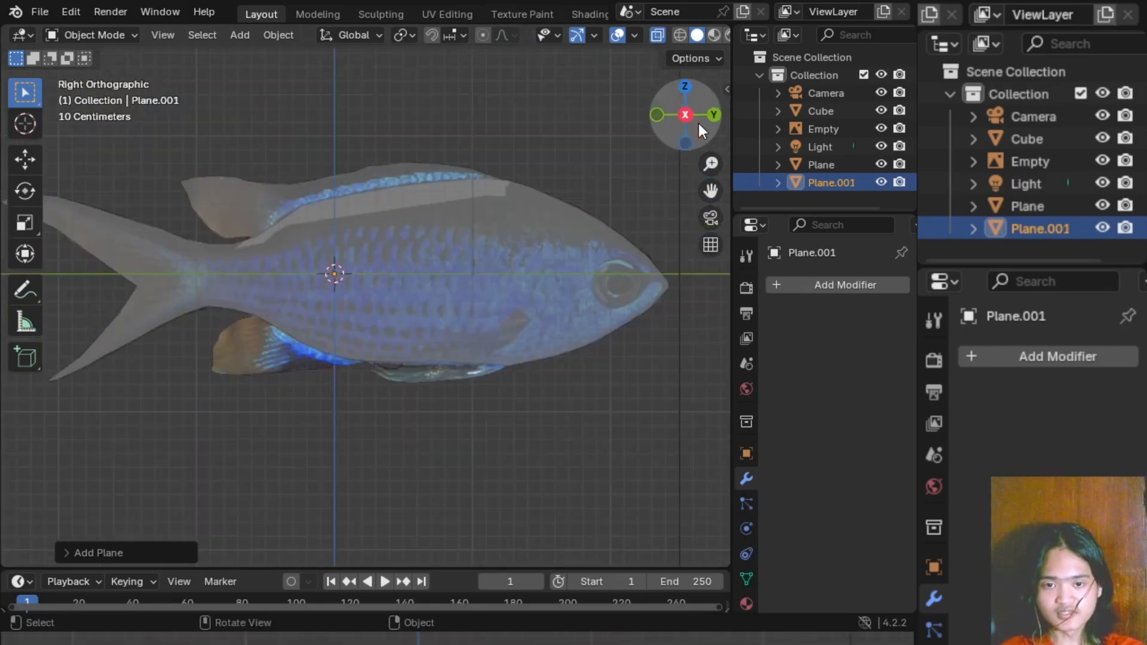
- Rotate the new plane 90° about the global Y axis so it stands upright along the fish body
key(r)
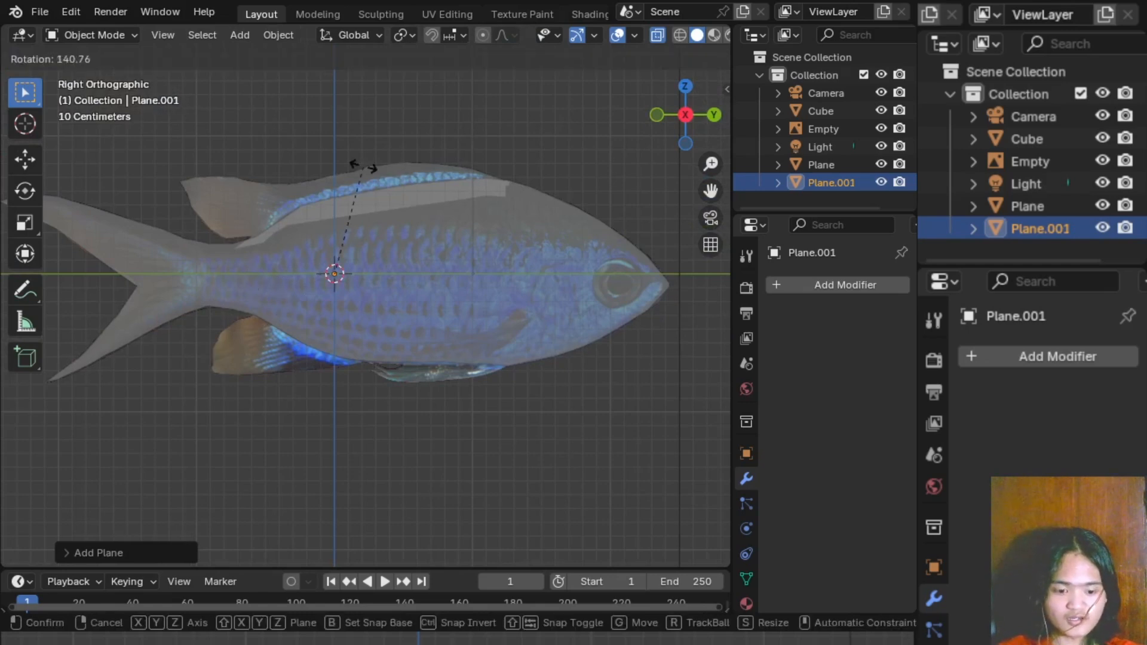
key(y)
click(368, 141)
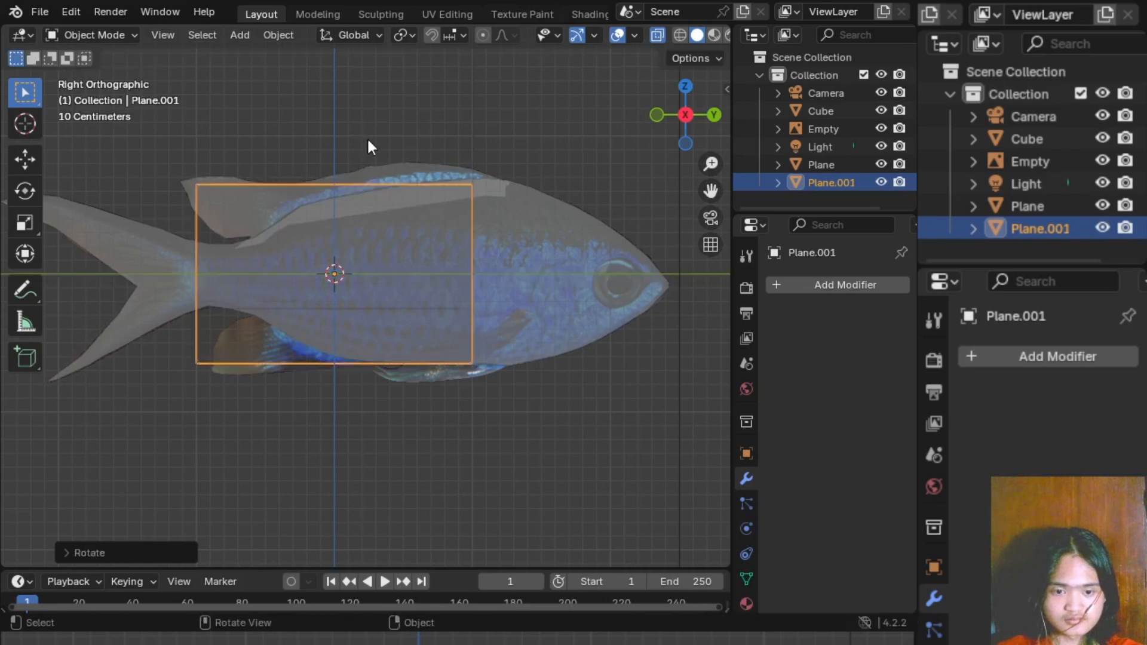
click(121, 555)
double_click(250, 469)
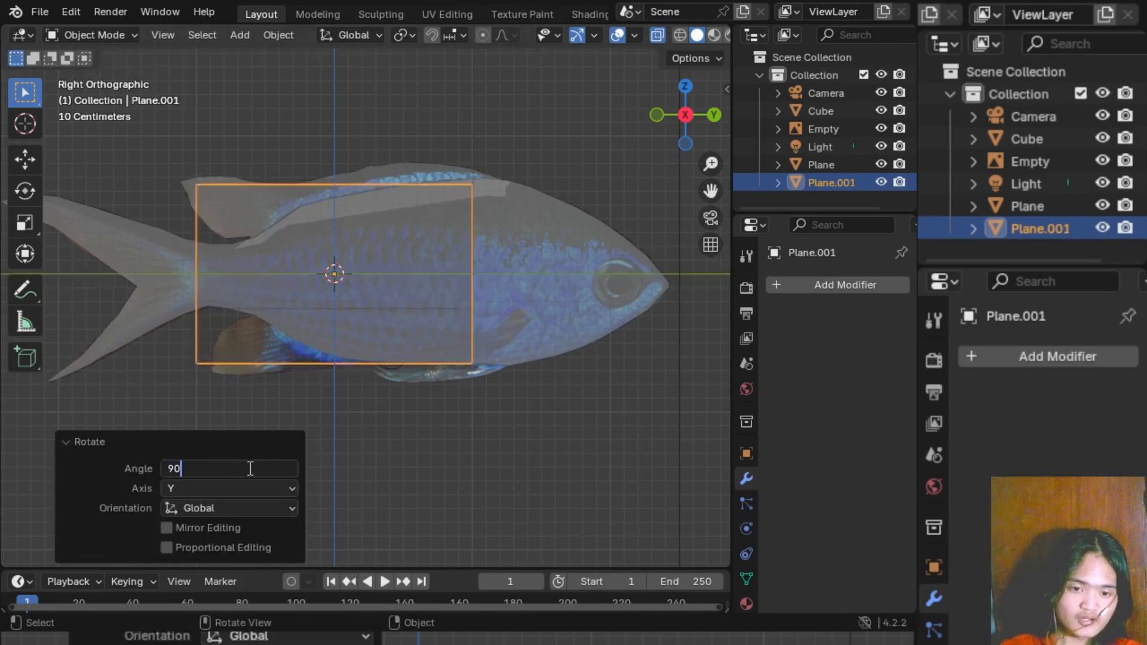
text(90)
key(Return)
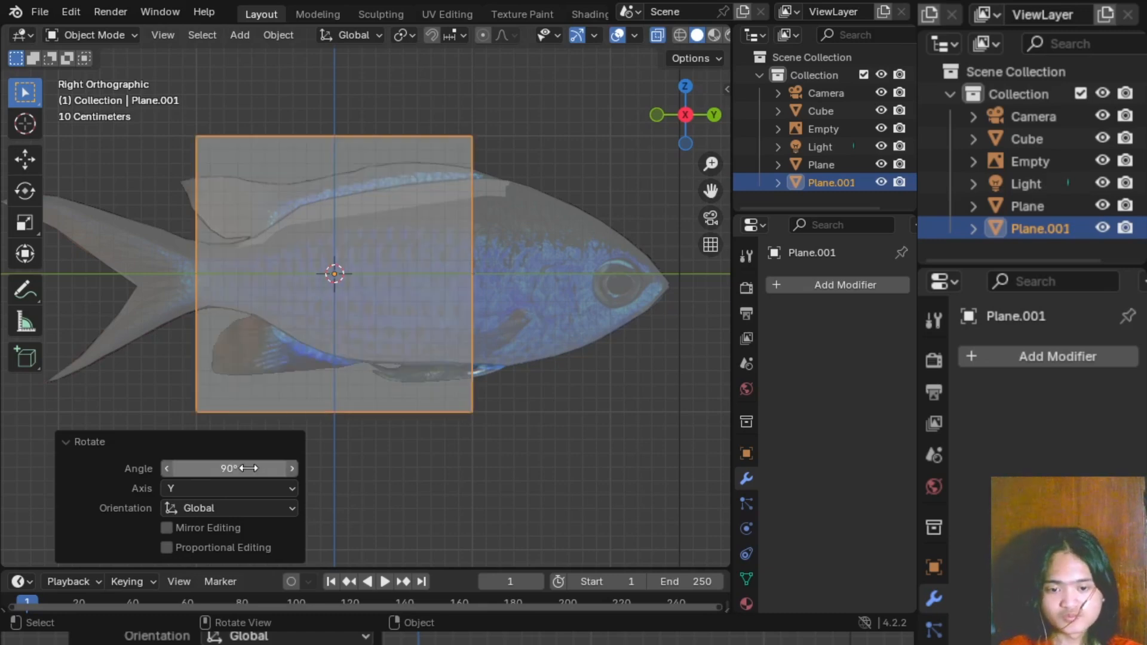
click(477, 476)
- Open the upright plane's mesh for editing and scale it down uniformly to about 0.91
click(288, 274)
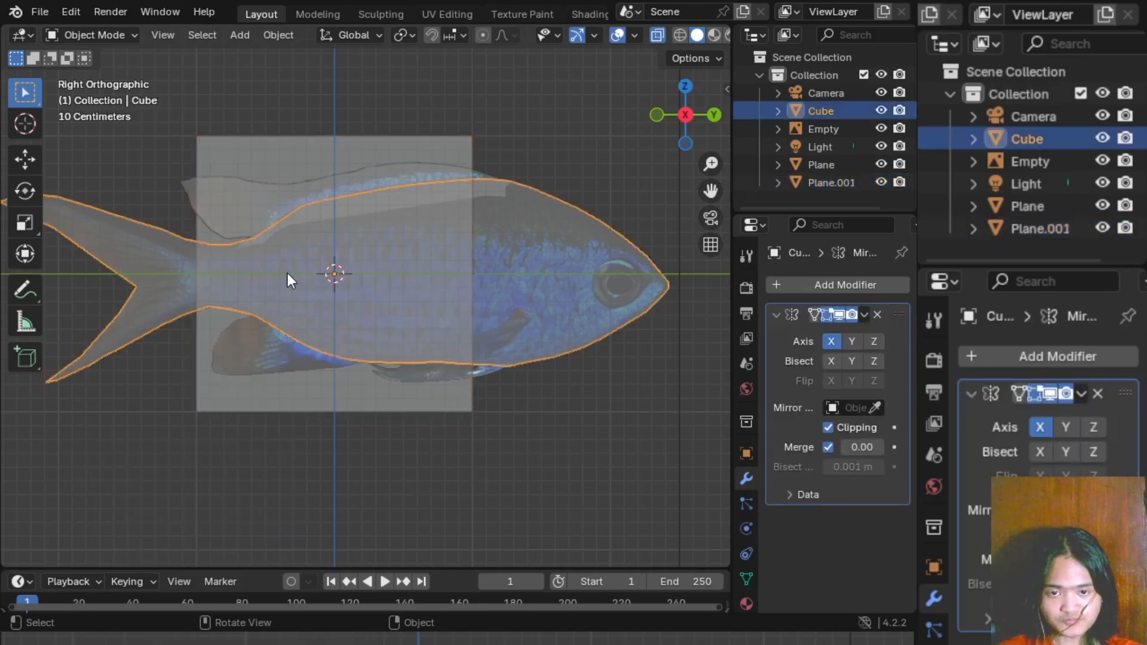
click(344, 397)
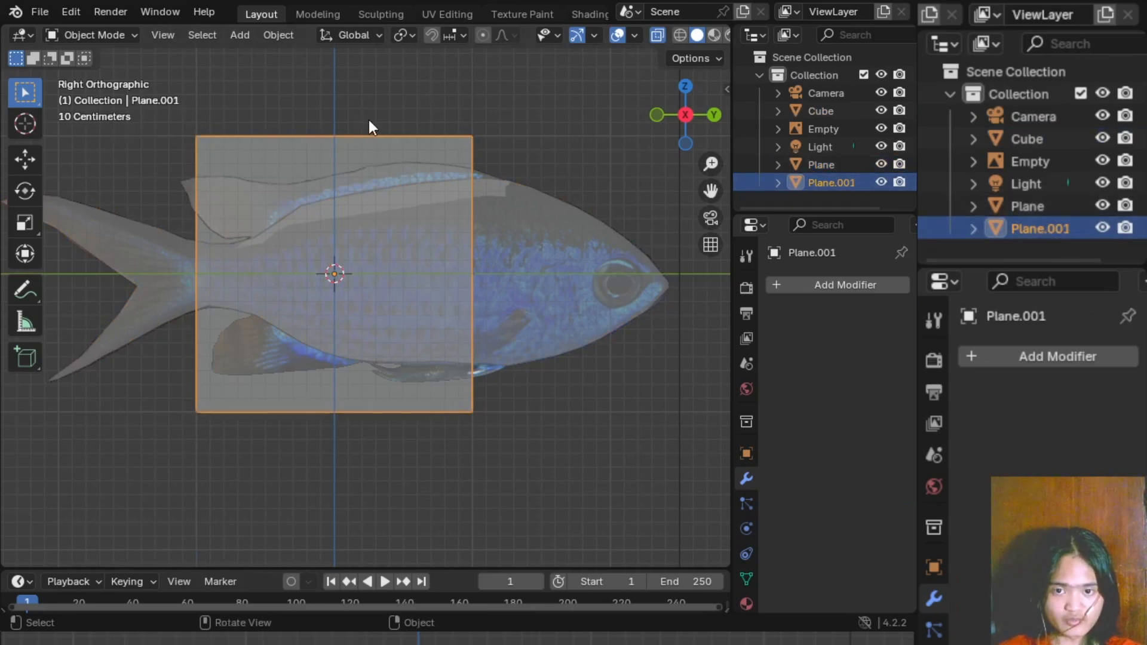
key(Tab)
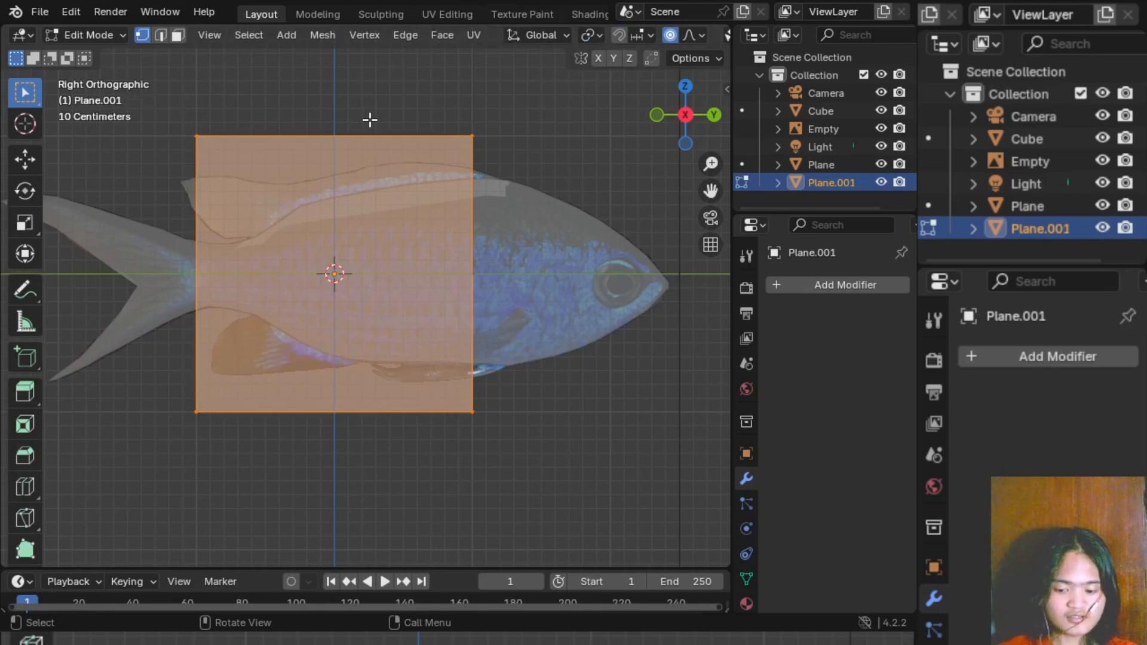
key(s)
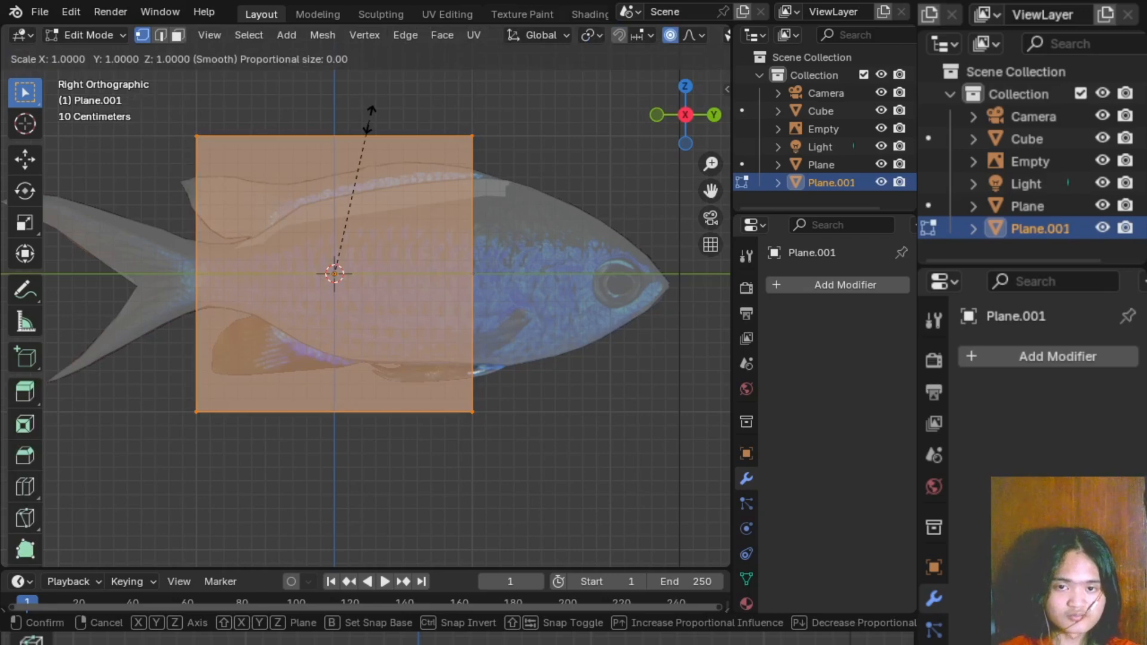
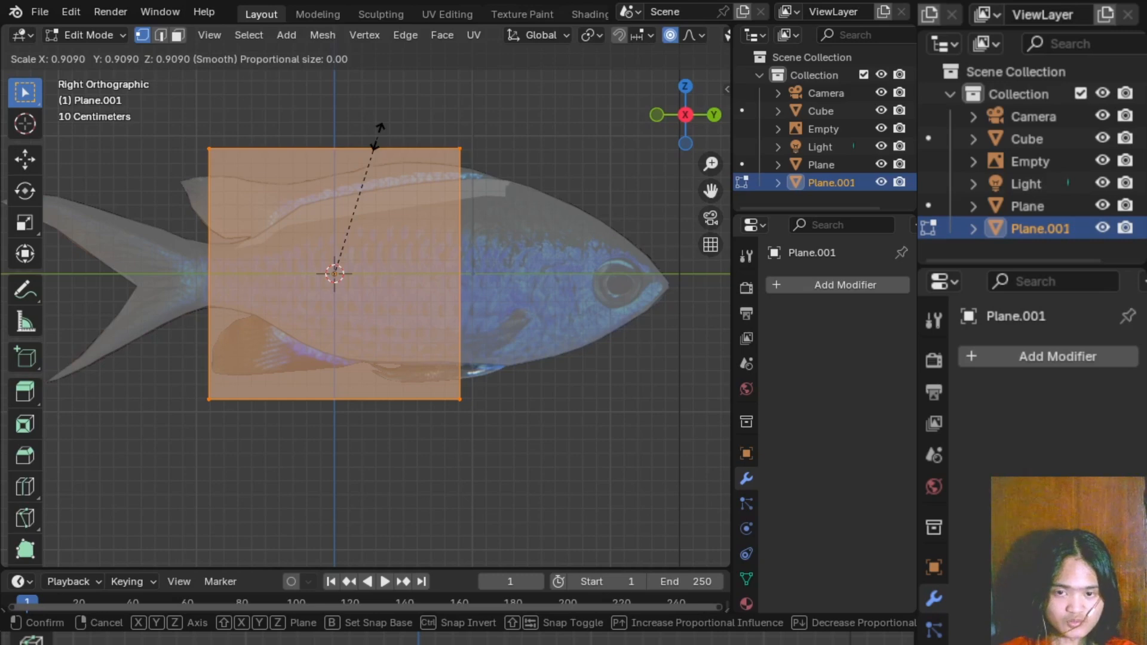
click(377, 136)
click(69, 345)
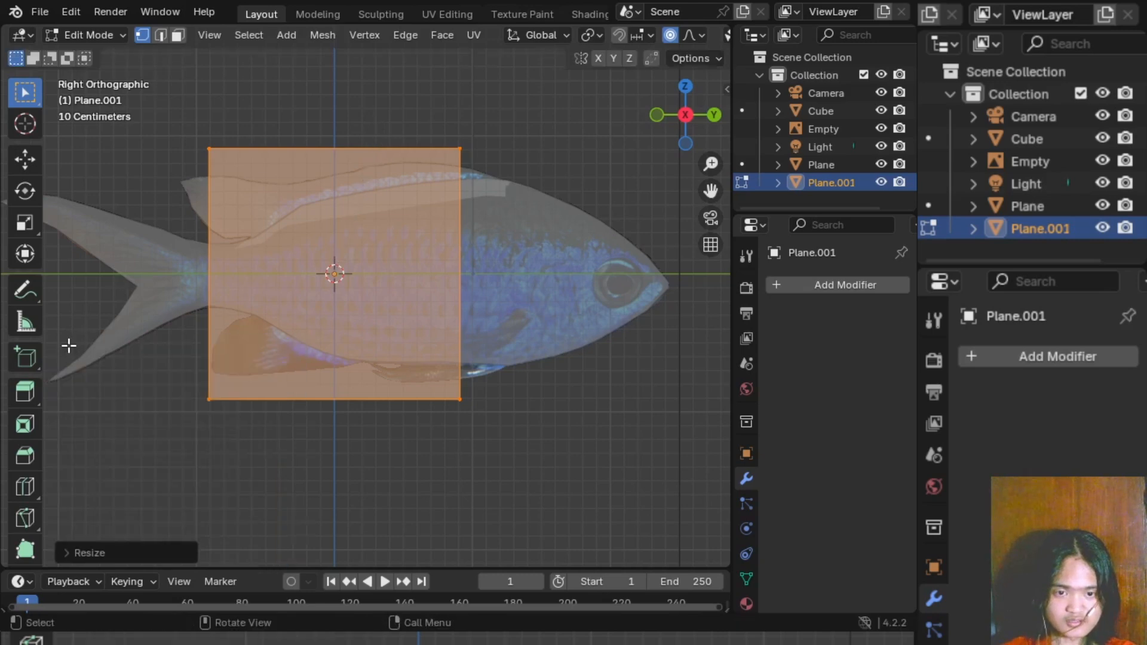
- Flatten the plane along Z and lower it over the fish's belly so it spans the anal fin's height in the reference
key(s)
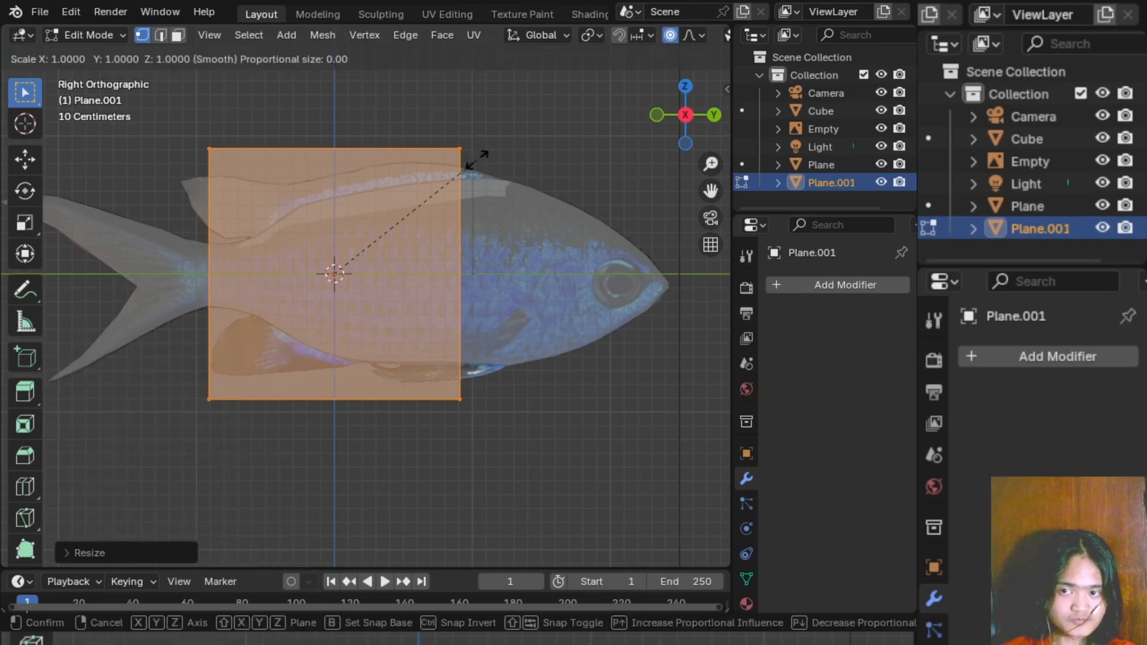
key(z)
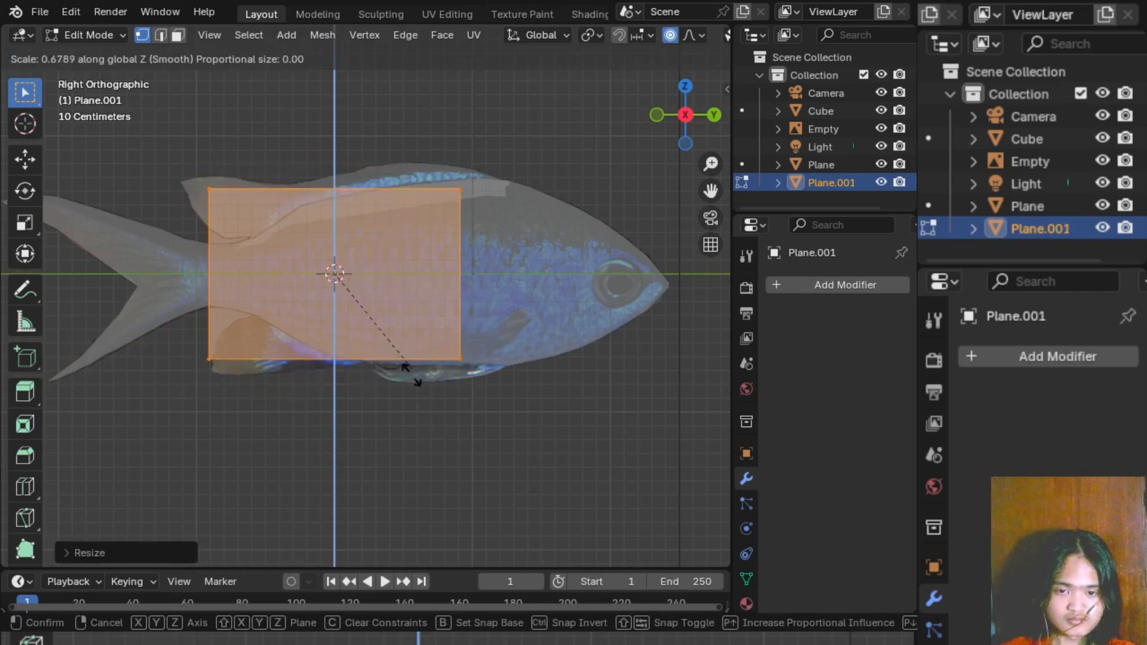
click(352, 187)
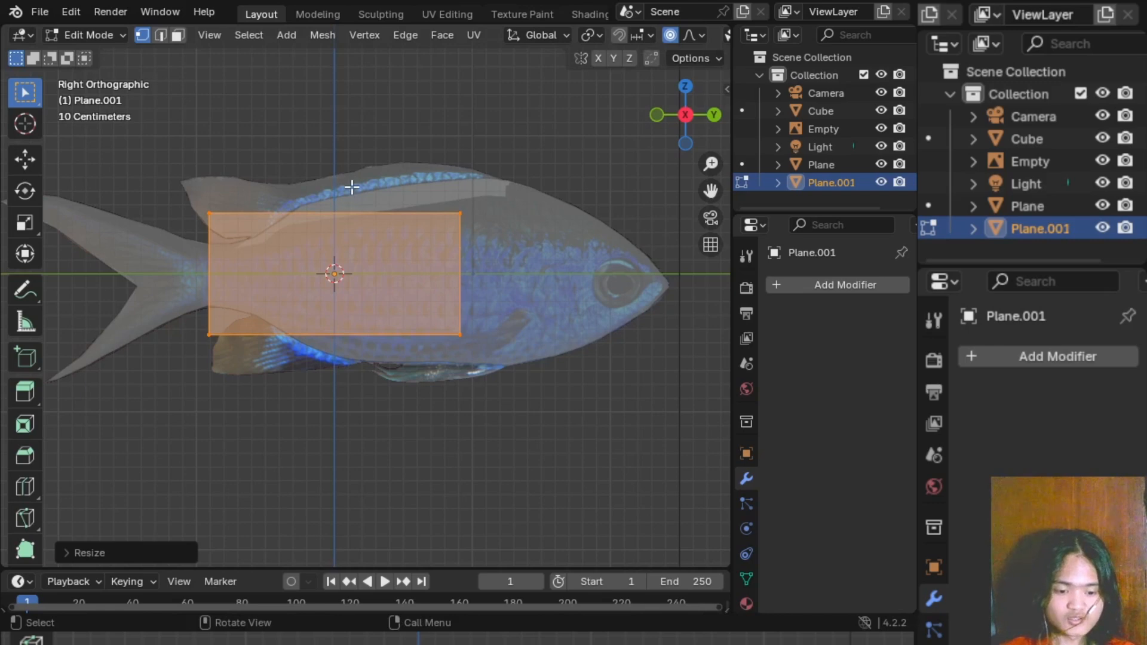
key(g)
key(z)
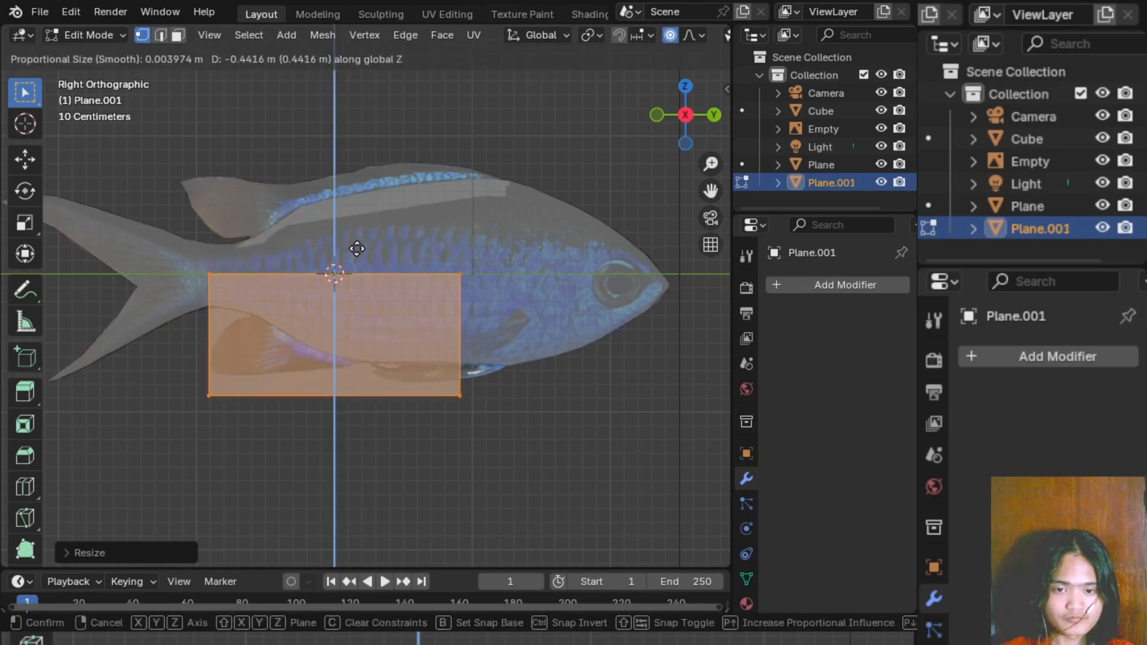
click(358, 252)
key(s)
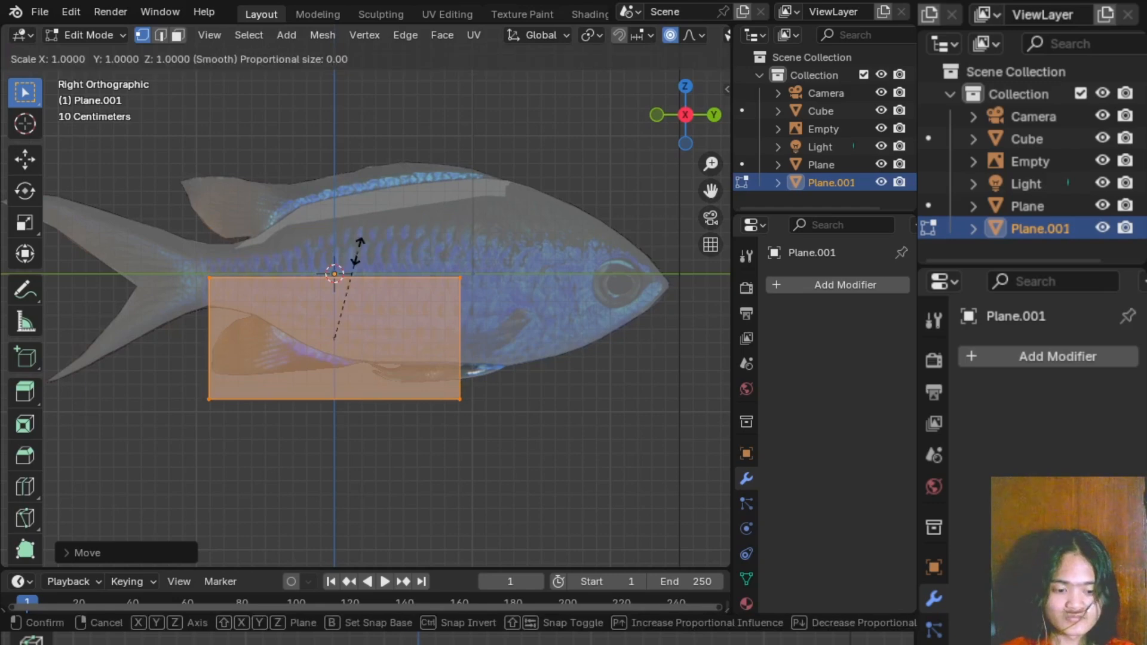
key(z)
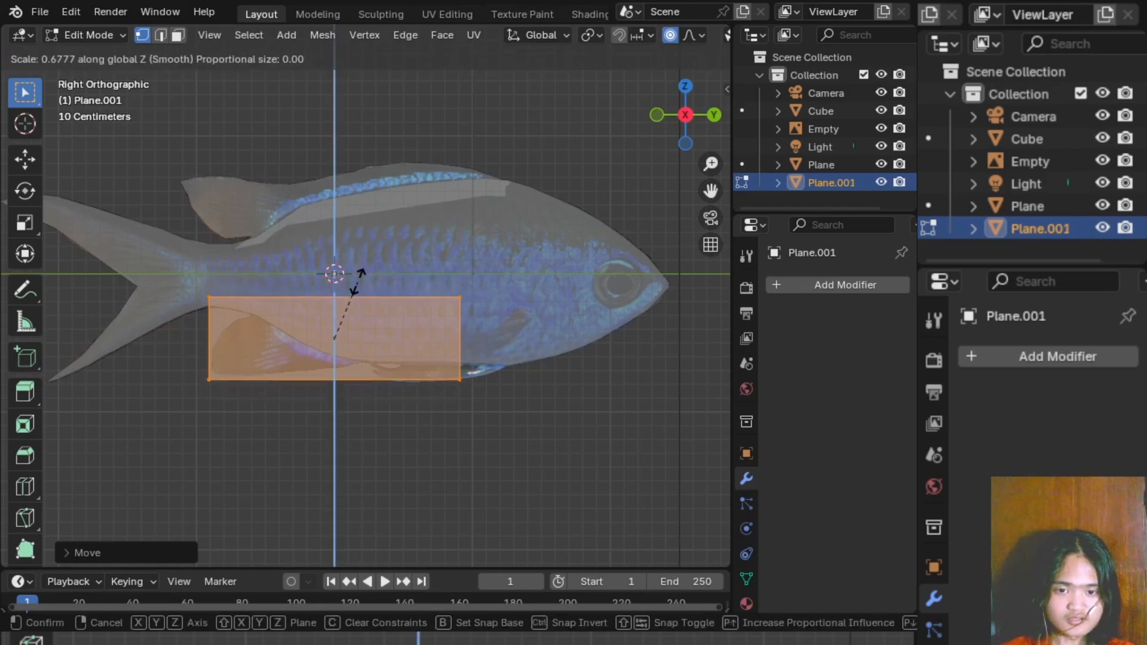
click(359, 285)
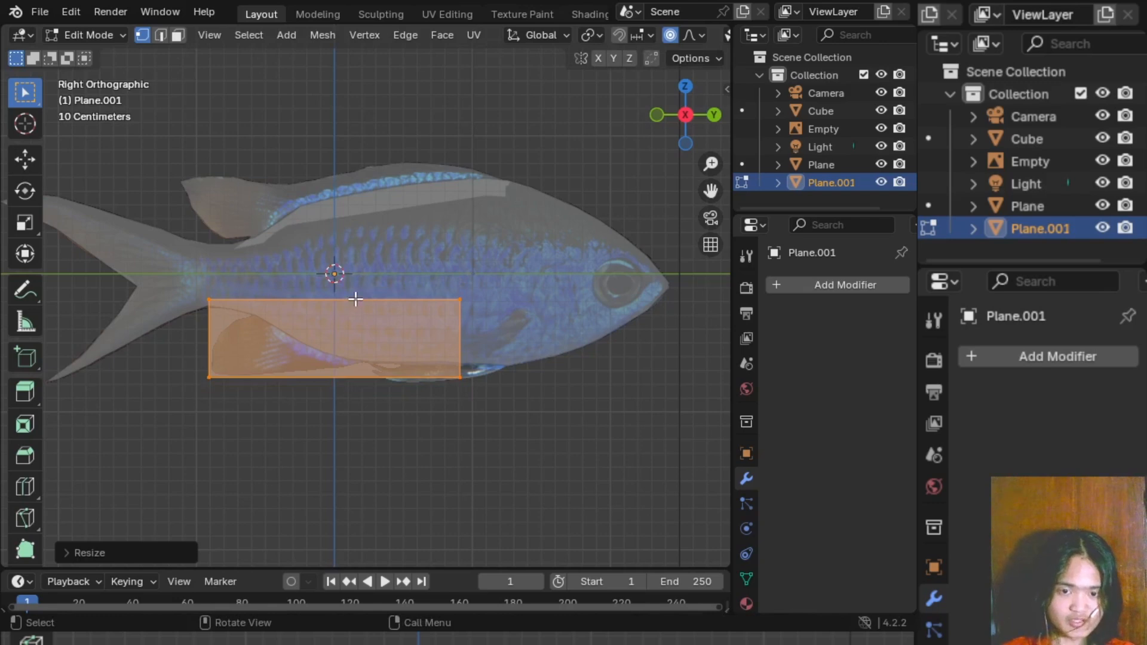
- Try enlarging the flattened plane uniformly to about 1.22 times its size, and undo the scaling
scroll(355, 299, up, 4)
shift+scroll(350, 292, up, 1)
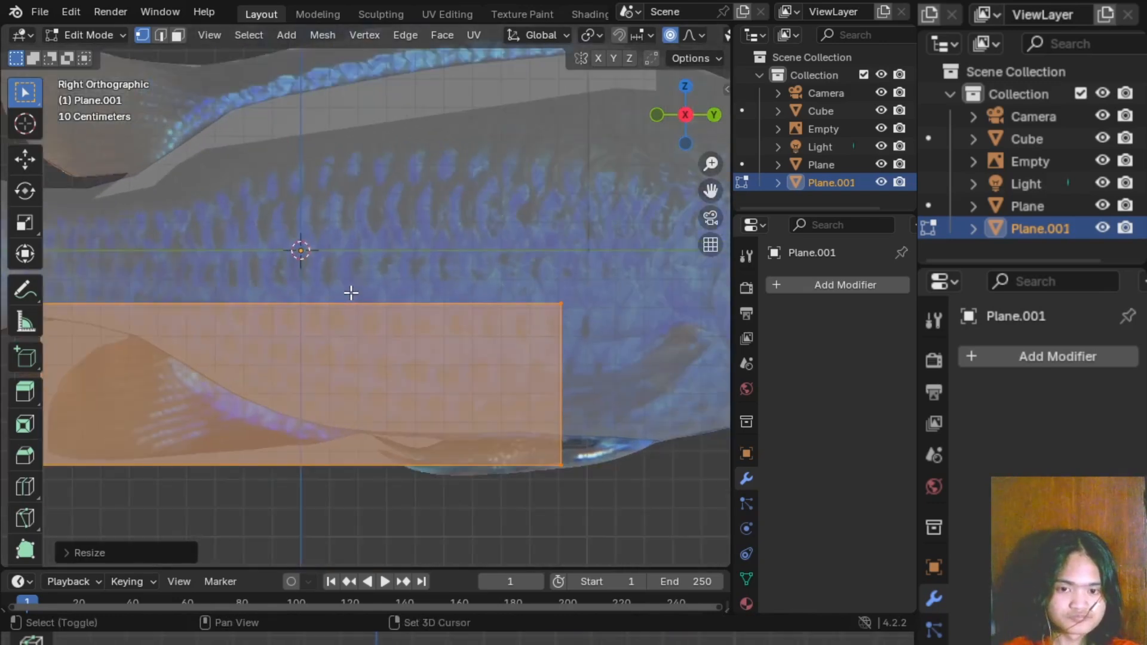
shift+middle_drag(351, 292, 488, 273)
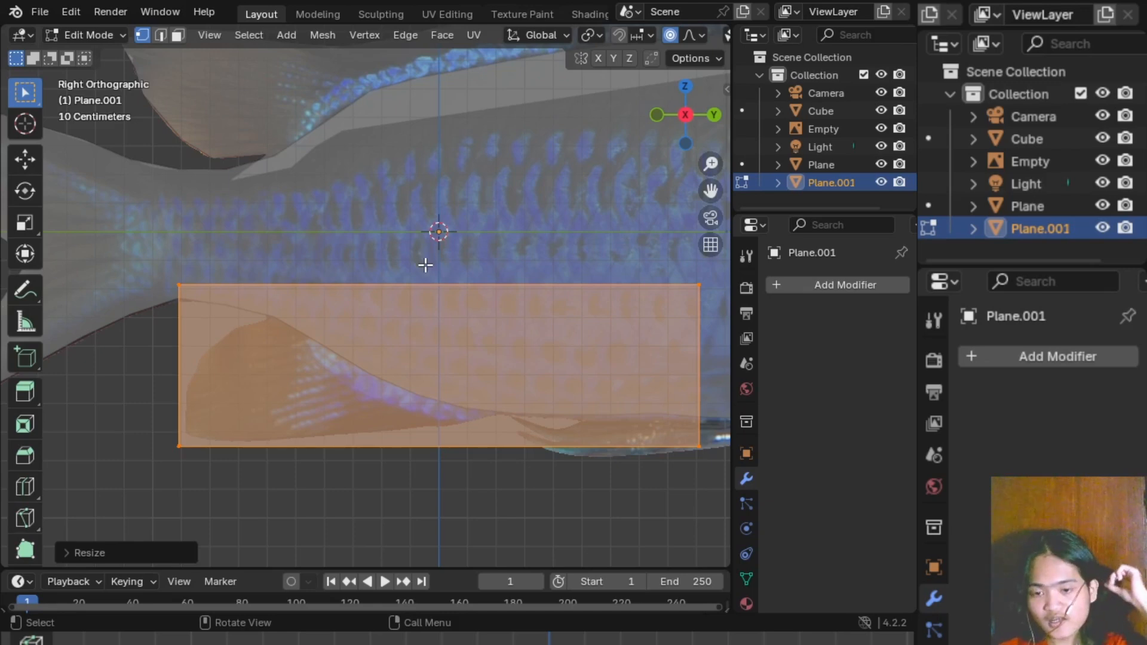
key(s)
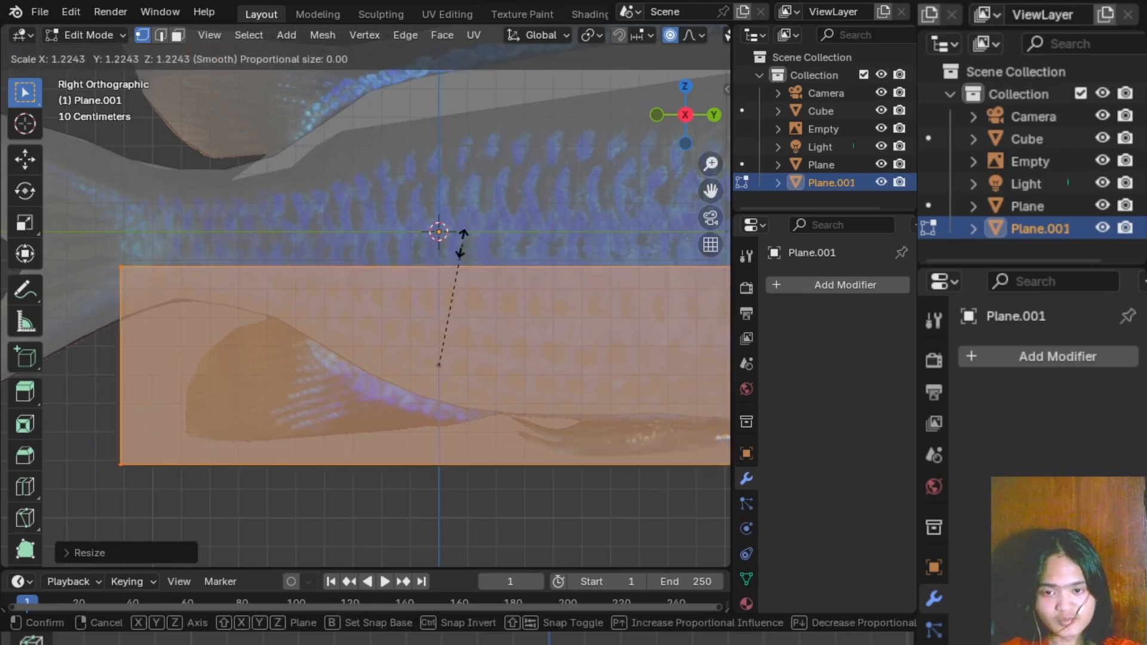
click(462, 244)
key(ctrl+z)
- Move the plane's head-side edge along Y toward the tail, just past the anal fin's front tip
shift+middle_drag(618, 243, 498, 240)
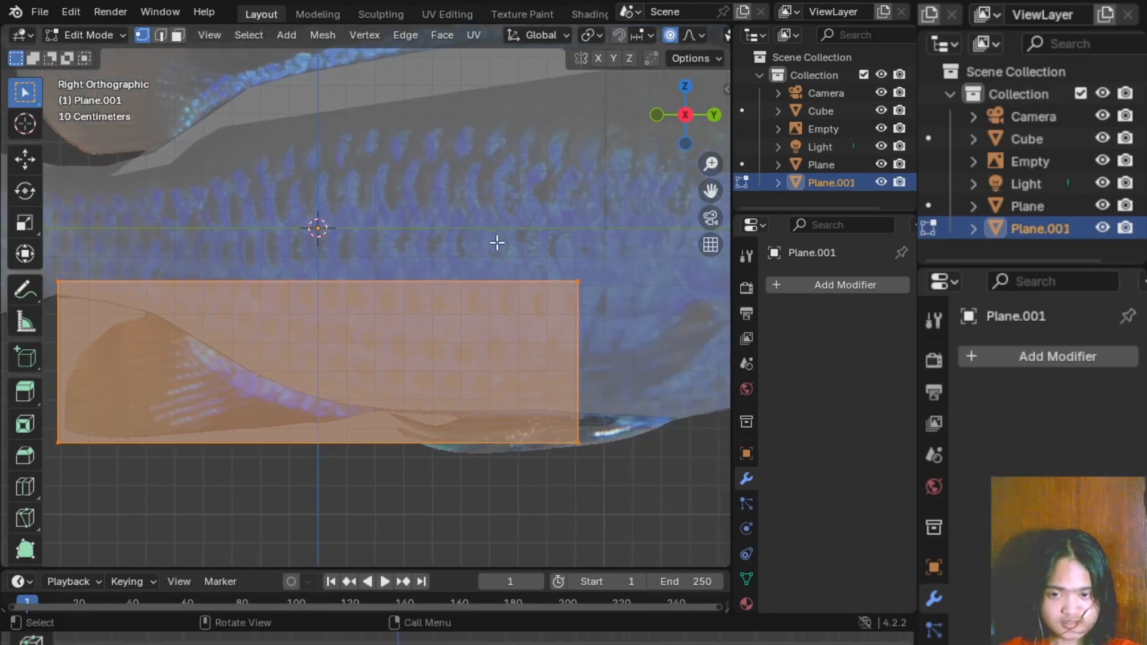
click(497, 241)
drag(530, 226, 595, 460)
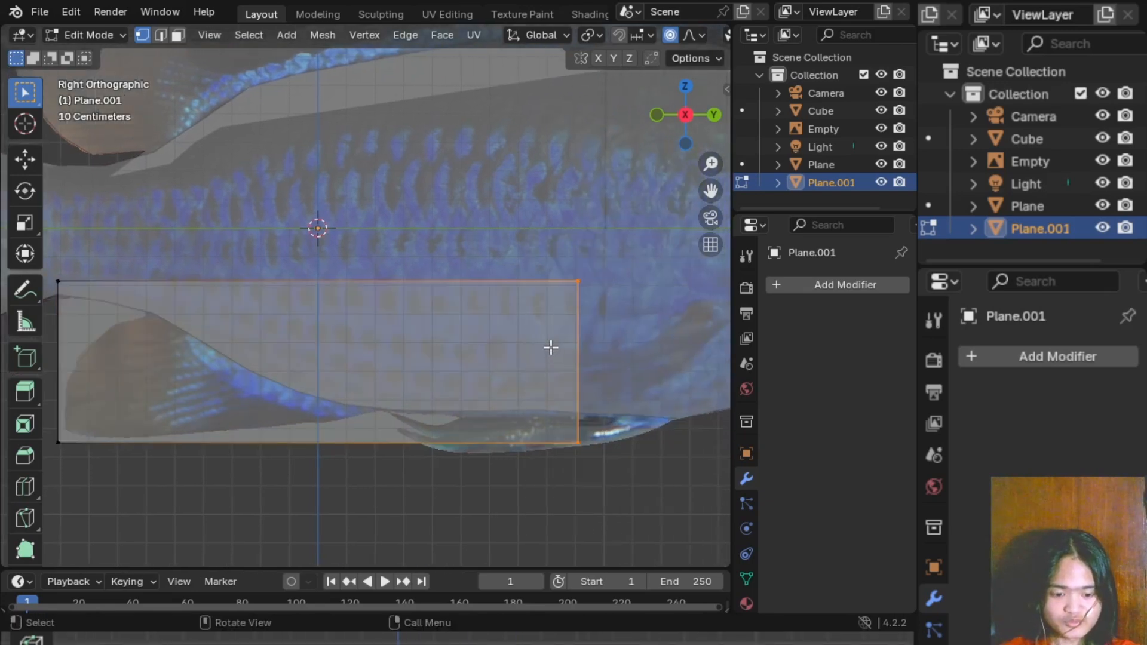
key(g)
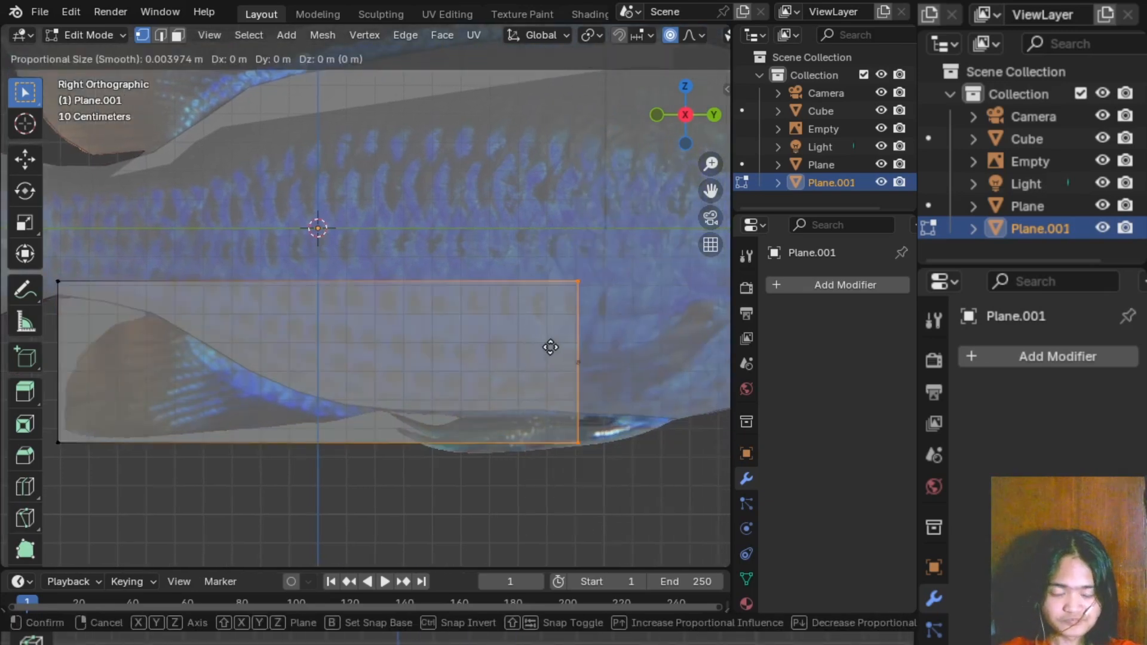
key(y)
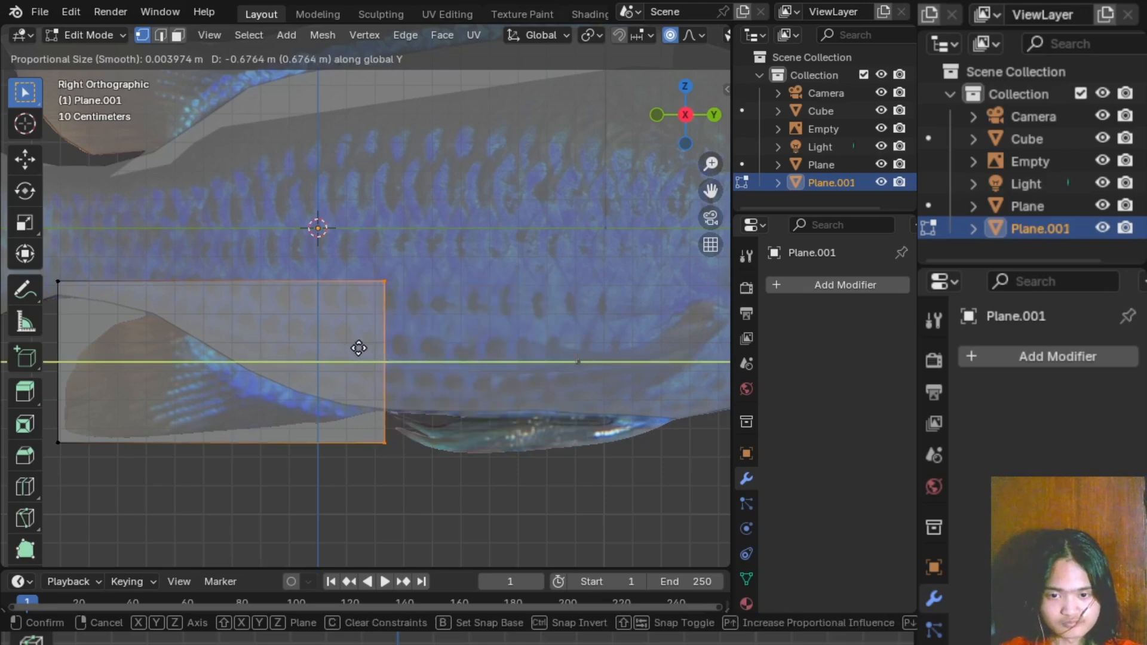
click(371, 347)
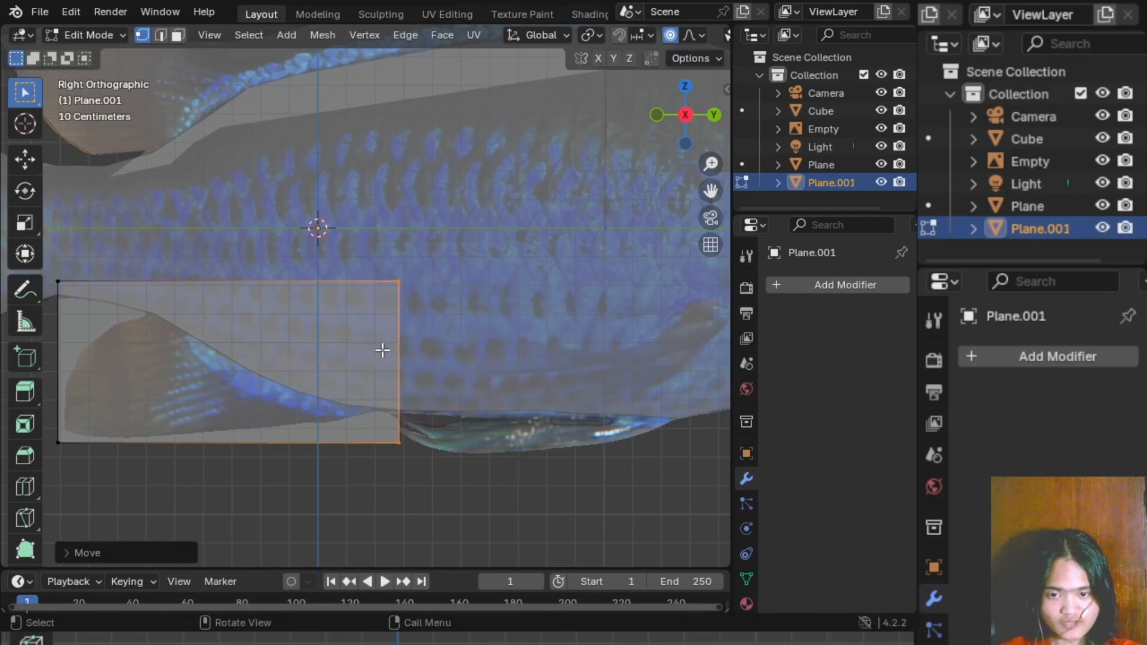
click(519, 481)
- Divide the anal fin plane along its length with 20 evenly spaced vertical loop cuts
shift+middle_drag(417, 445, 602, 460)
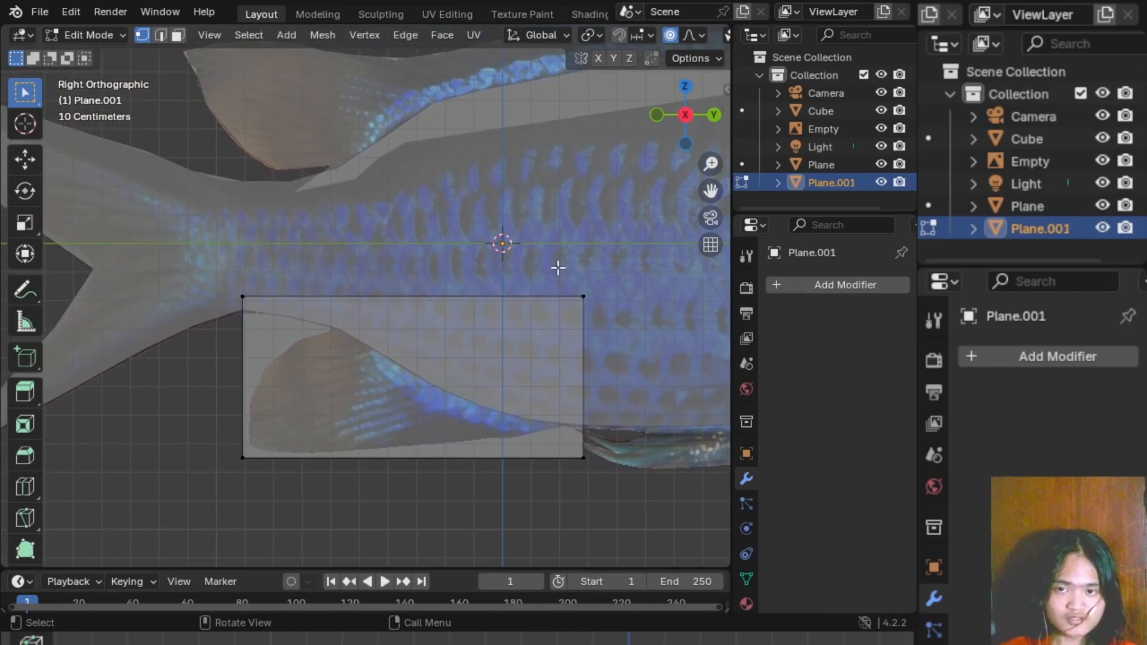
middle_drag(558, 267, 690, 125)
click(696, 110)
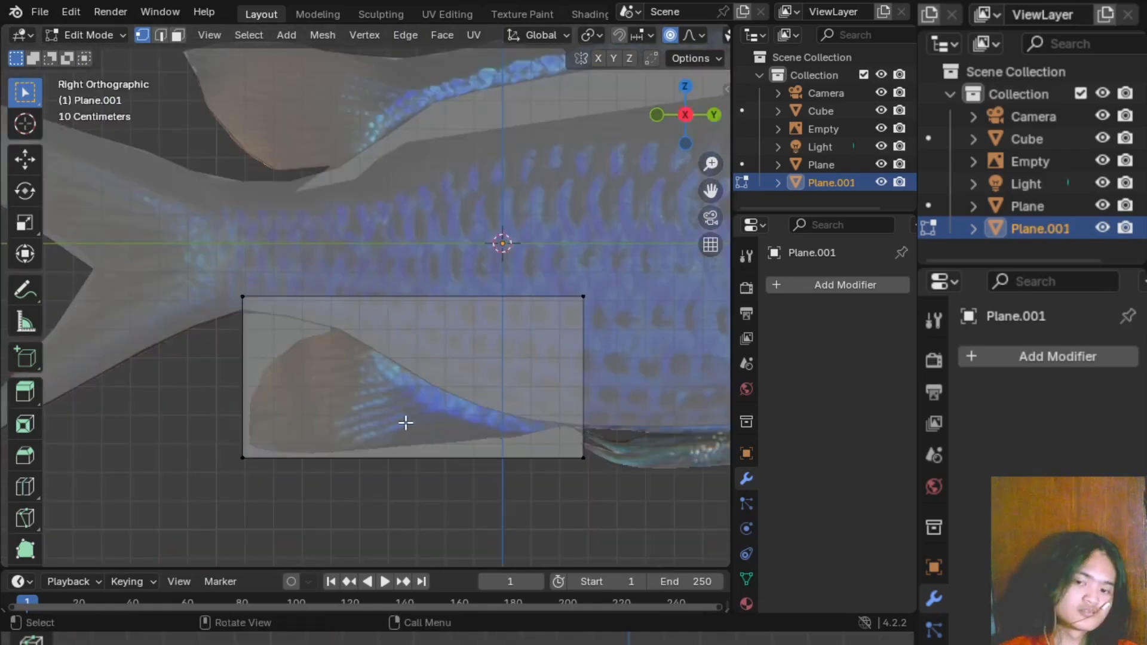
scroll(516, 446, up, 1)
shift+middle_drag(514, 440, 487, 370)
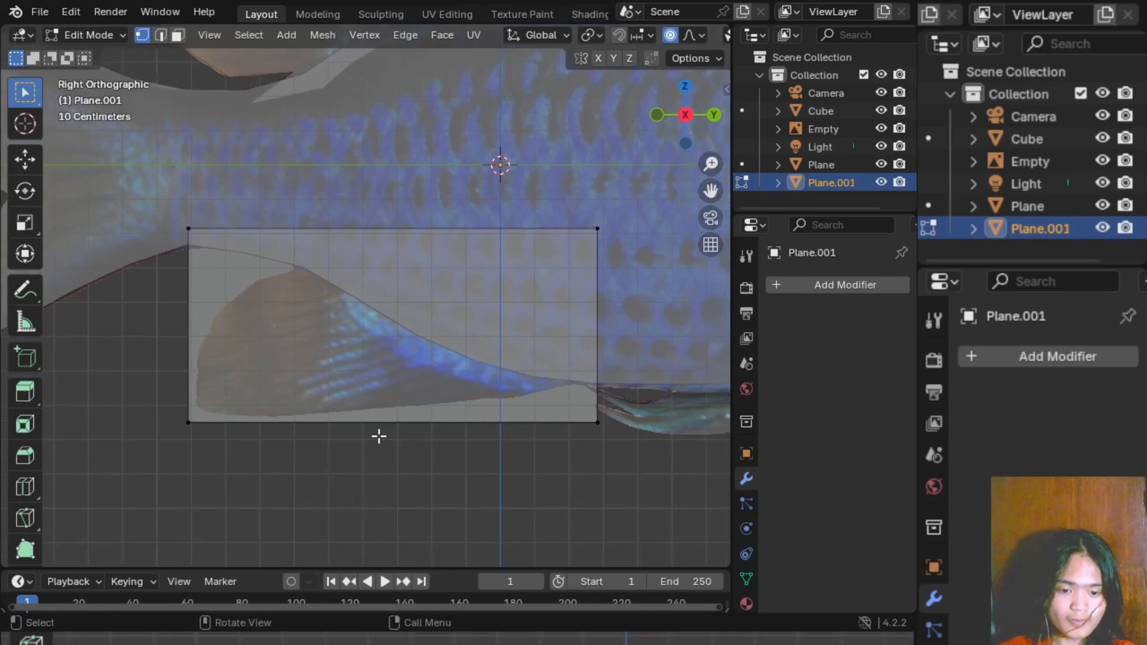
drag(166, 212, 627, 457)
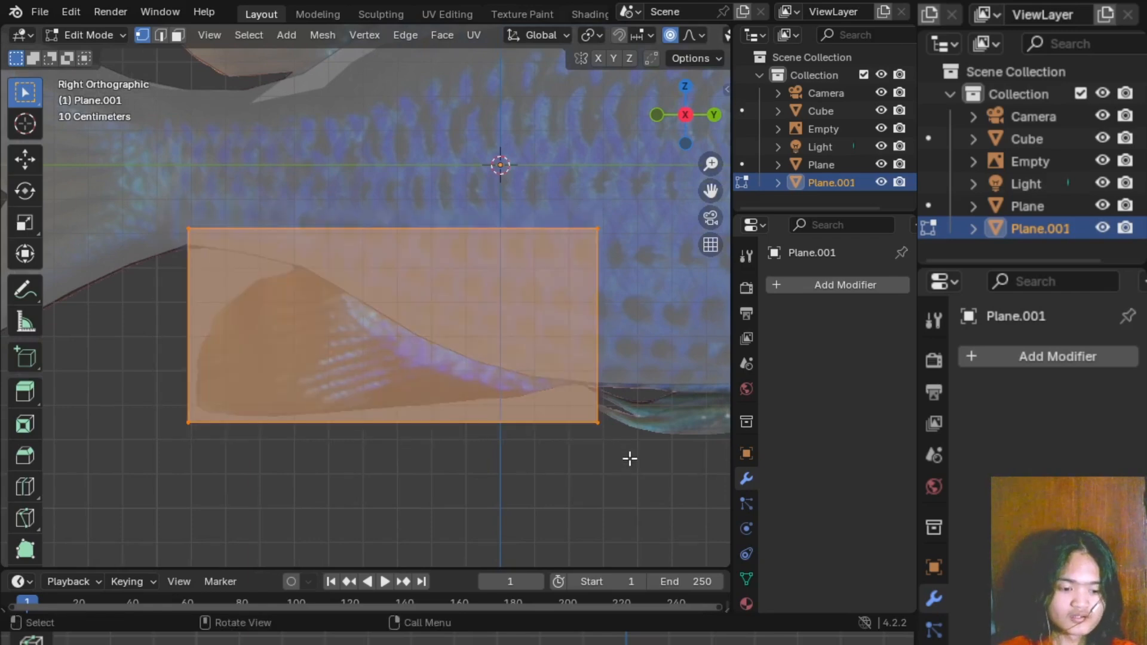
key(ctrl+r)
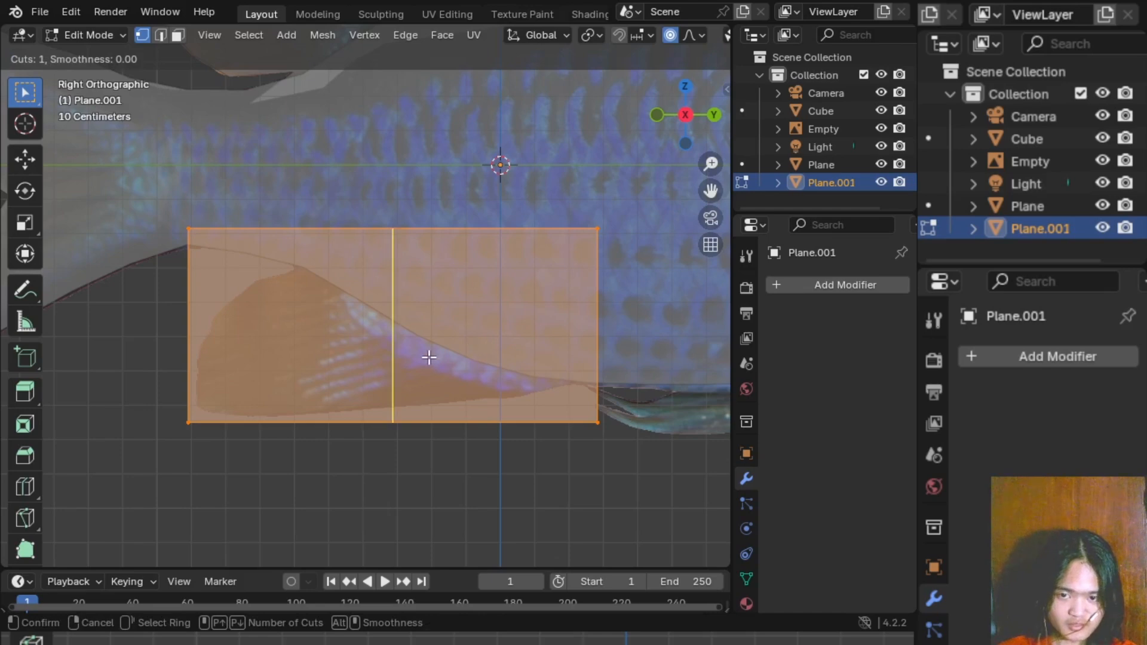
scroll(429, 357, up, 7)
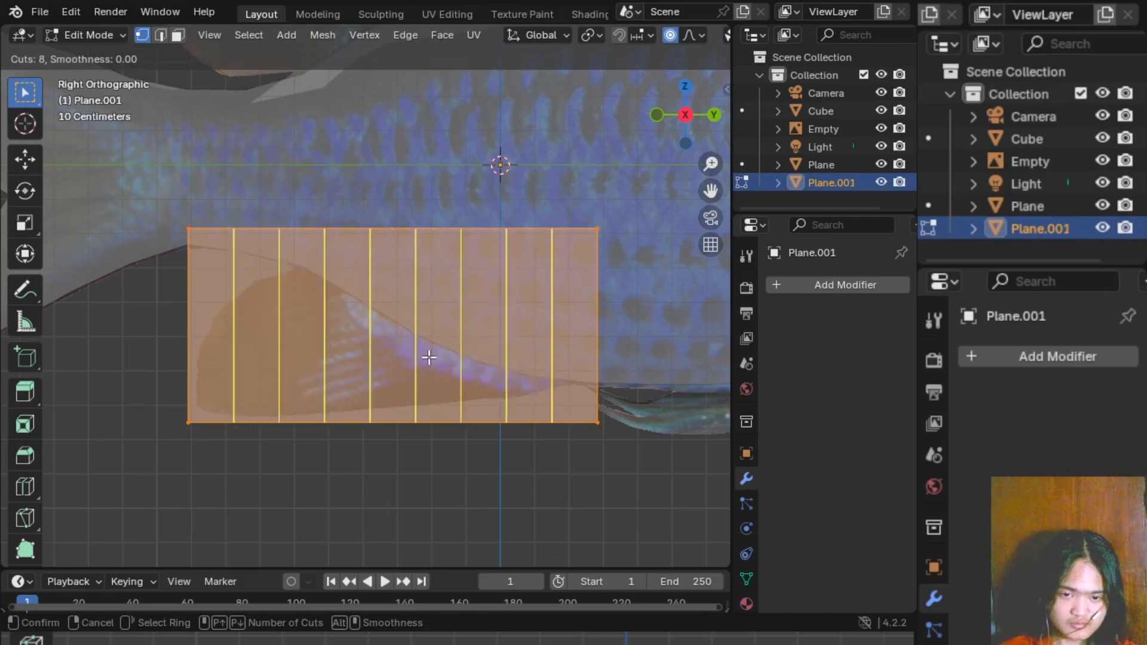
scroll(429, 357, up, 7)
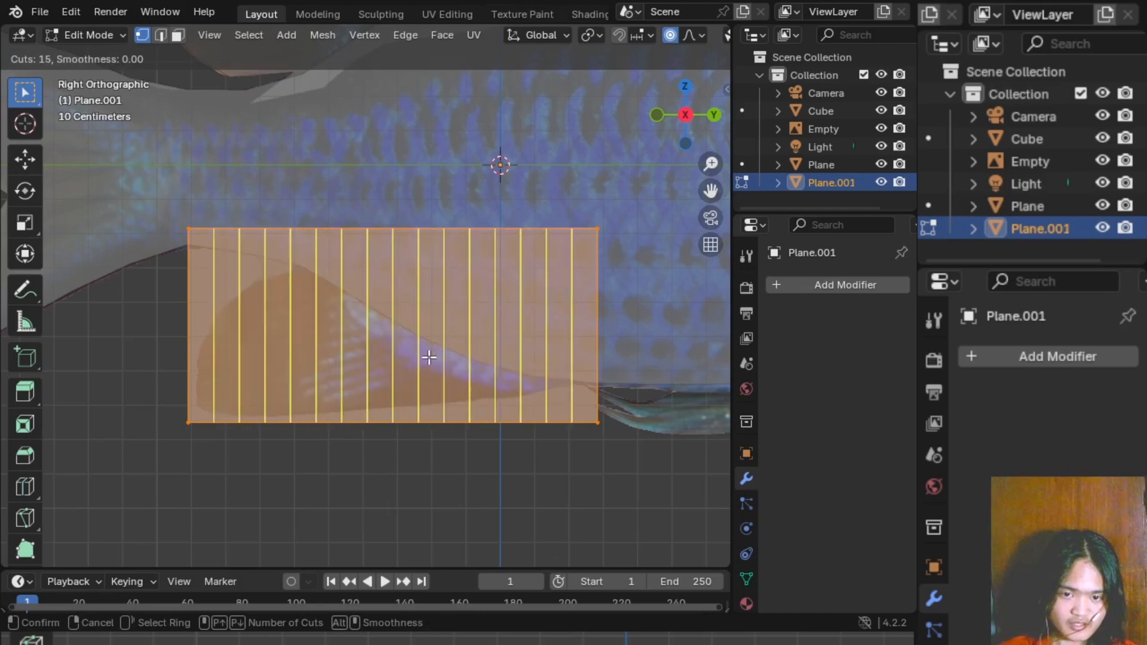
scroll(429, 357, up, 3)
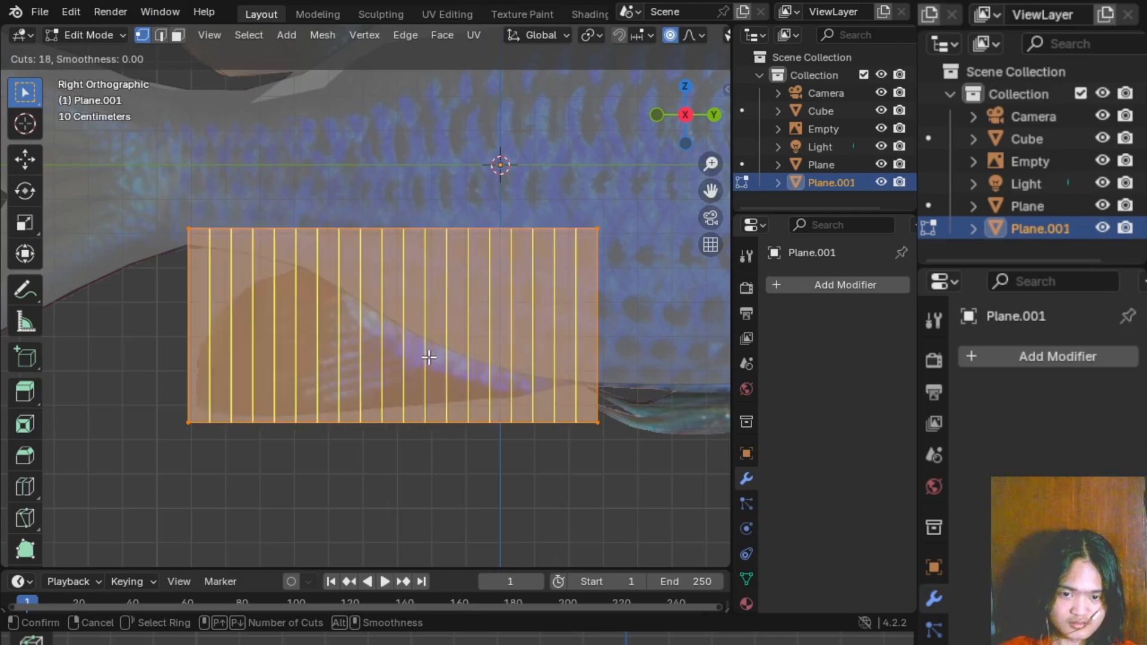
scroll(429, 357, up, 2)
click(429, 357)
click(429, 357)
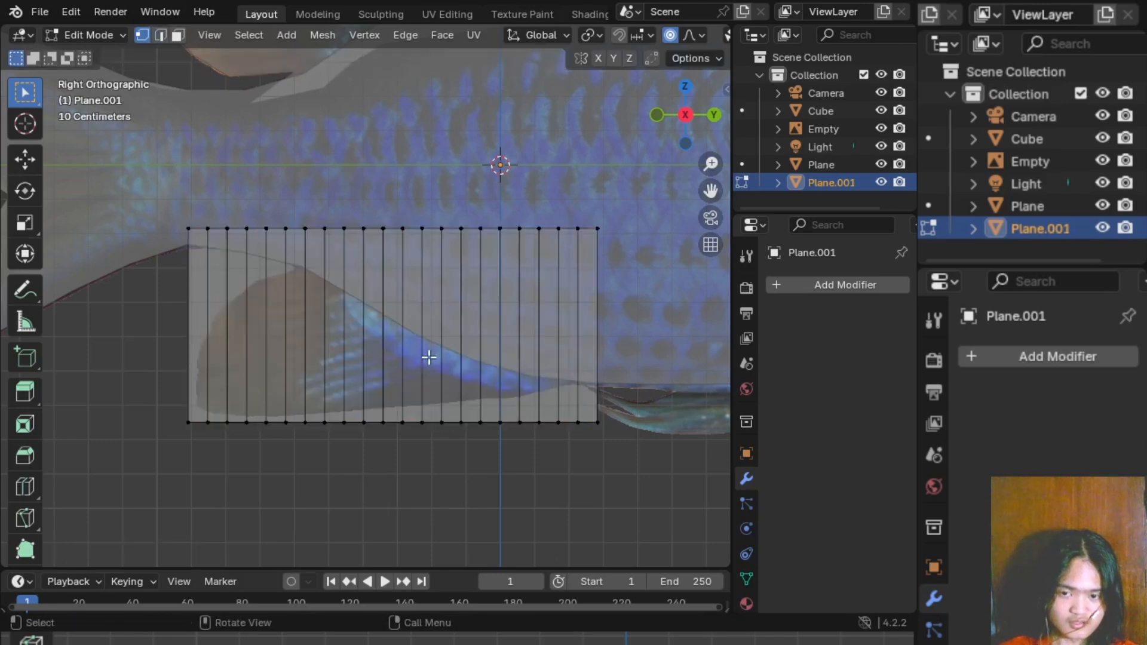
- Raise the anal fin's lower edge along Z: the head-side third by about 0.055 m, the middle vertices slightly less, toward the reference outline
drag(443, 418, 672, 445)
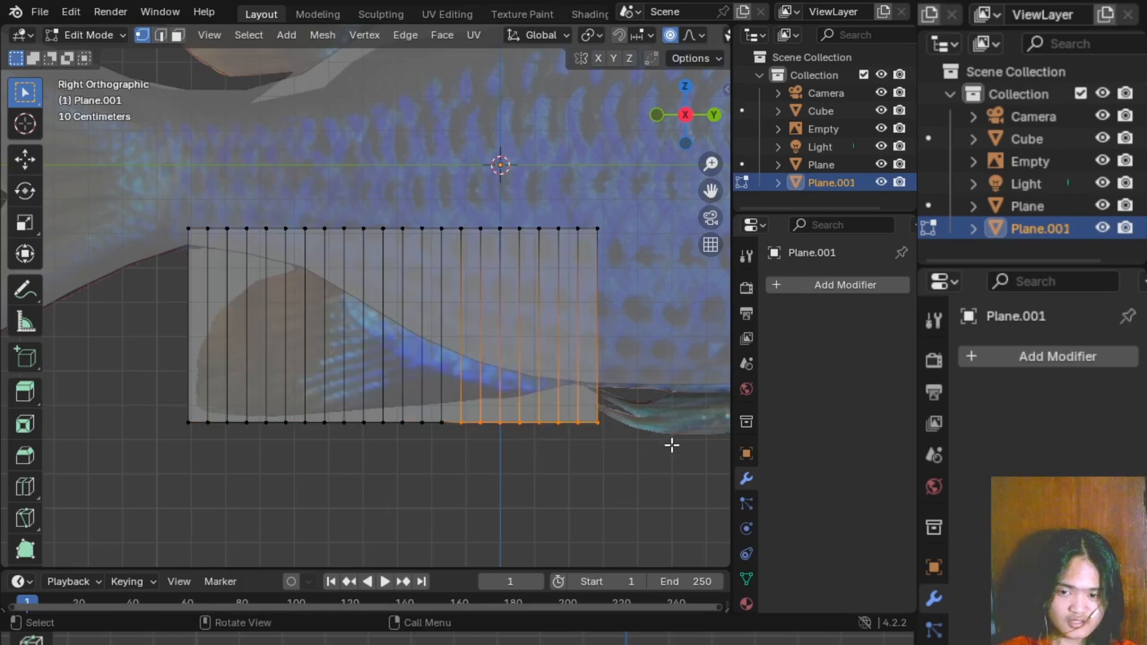
key(g)
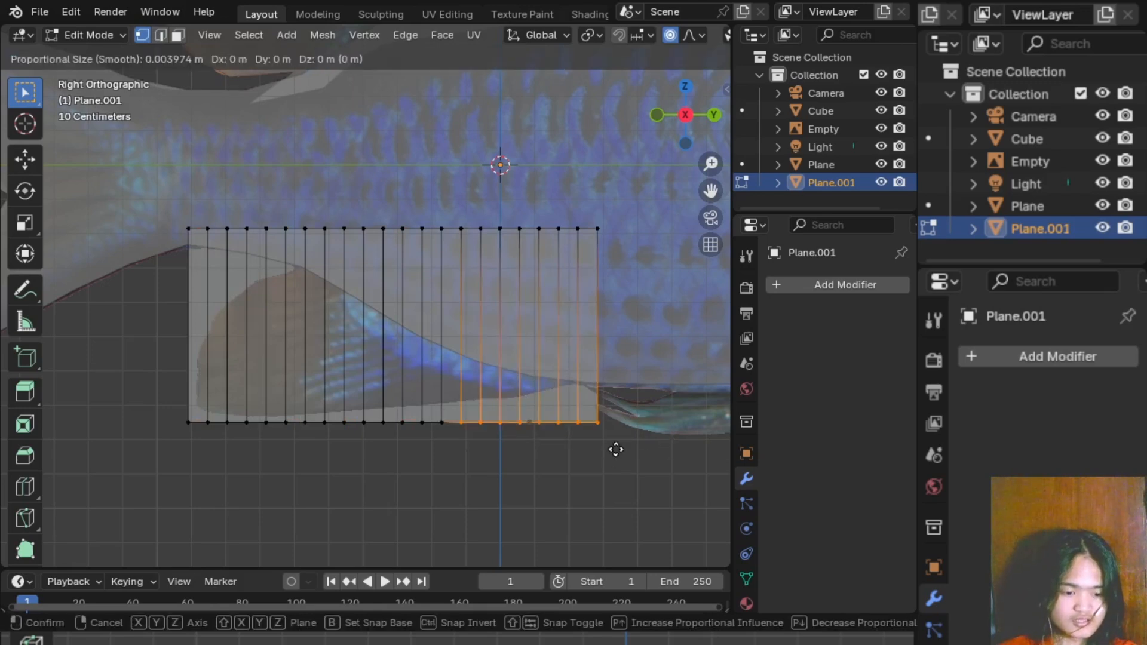
key(z)
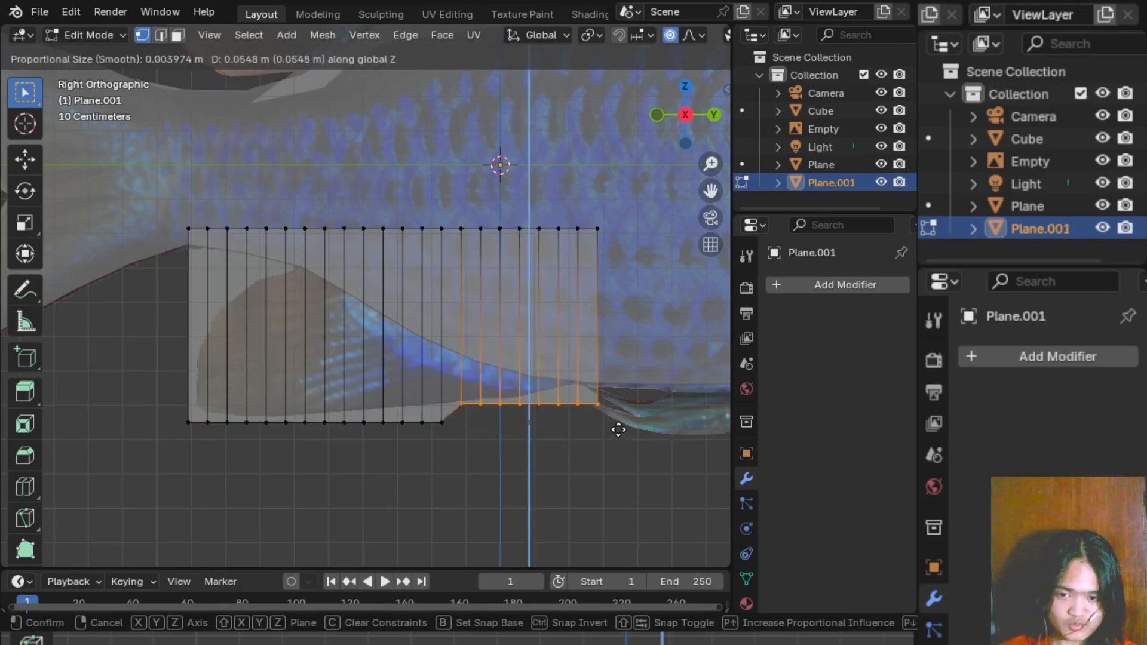
click(618, 430)
drag(351, 409, 450, 448)
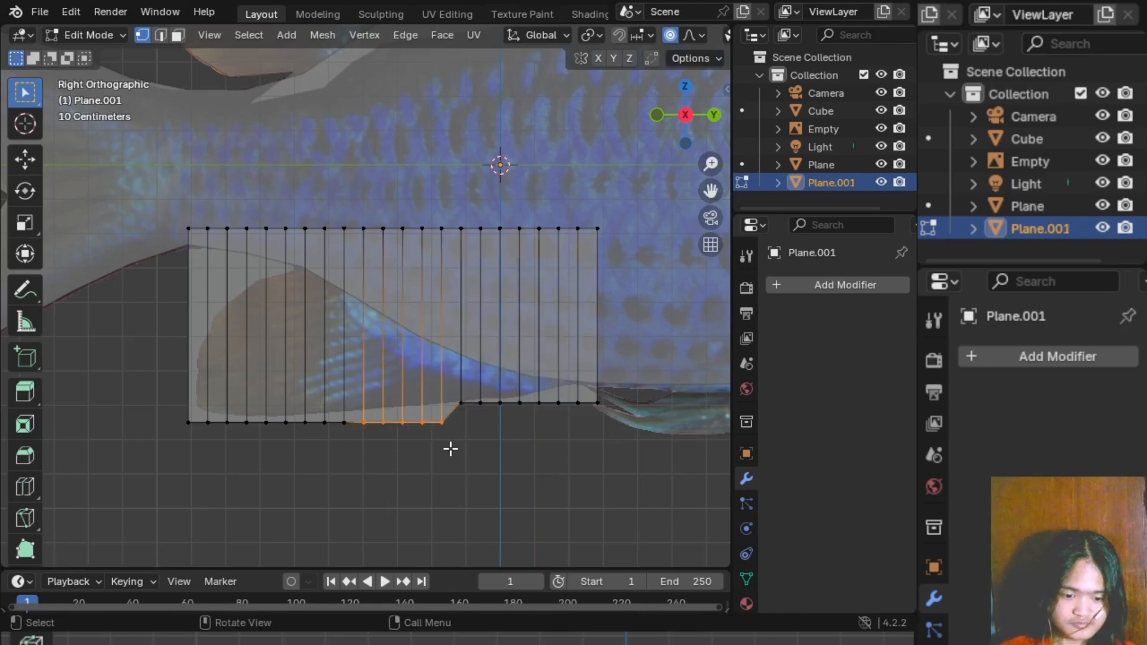
key(g)
key(z)
click(452, 438)
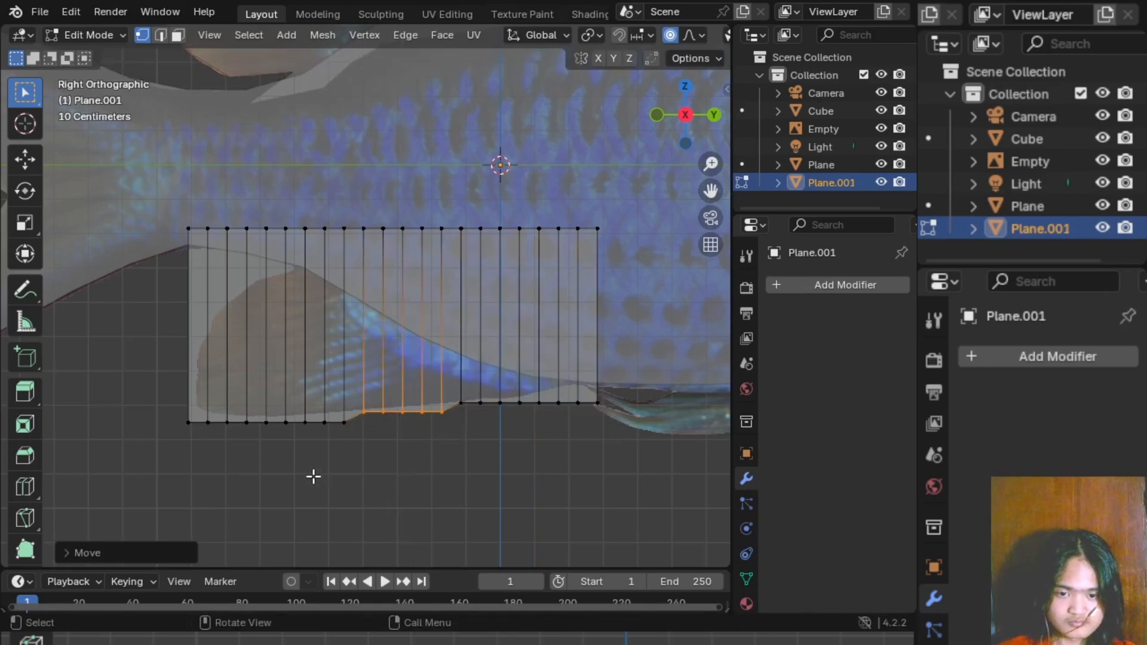
- Move the anal fin's lower tail-side corner vertex inward and up onto the fin's rear outline
click(187, 424)
key(g)
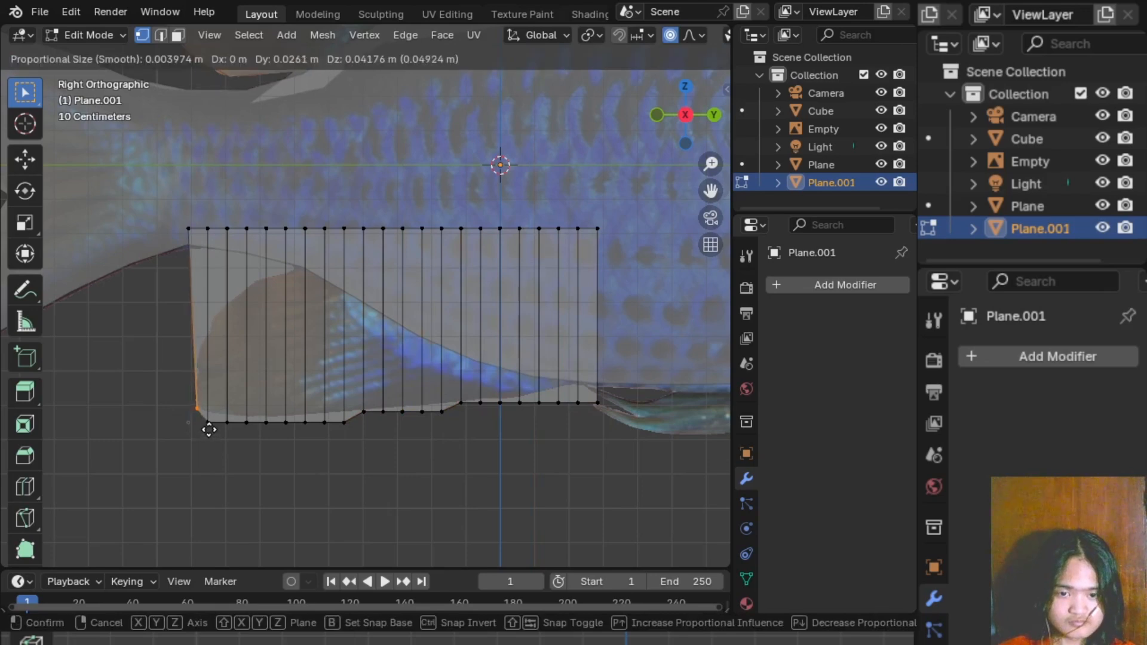
click(207, 426)
- Lower the upper edge along Z in two groups, the head-side part furthest, so it descends in steps toward the head
drag(353, 206, 666, 274)
key(g)
key(z)
click(663, 323)
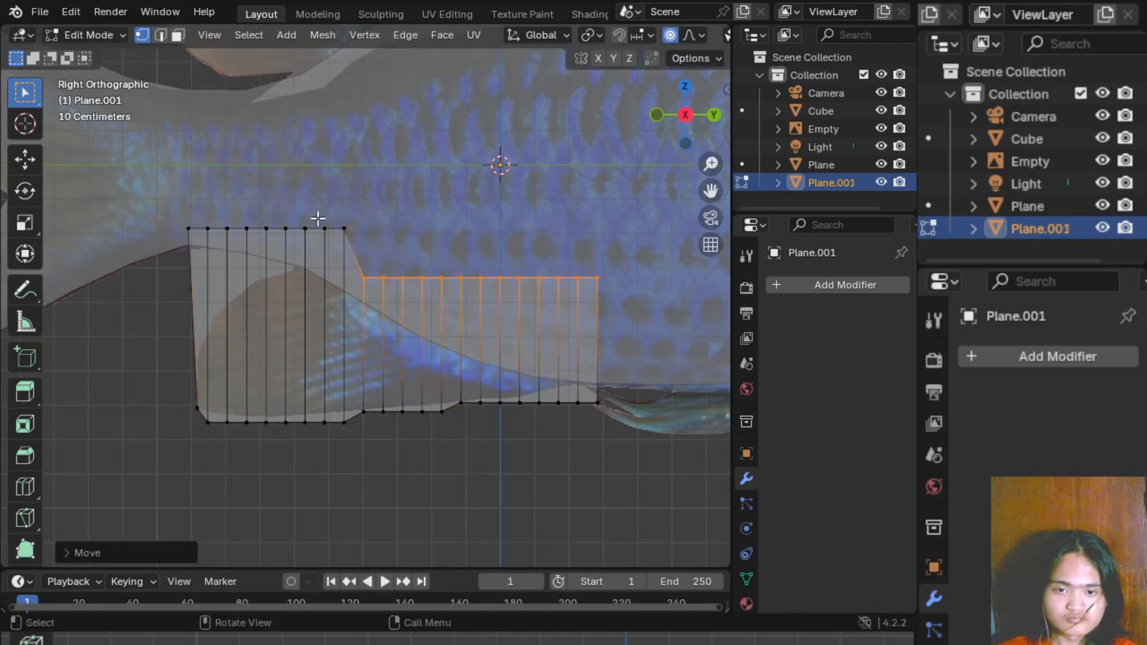
drag(275, 212, 381, 241)
key(g)
key(z)
click(386, 258)
click(402, 277)
- Raise the lower-edge vertex just behind the head-side third along Z to meet the fin's lower outline
shift+middle_drag(544, 374, 607, 313)
scroll(607, 313, up, 5)
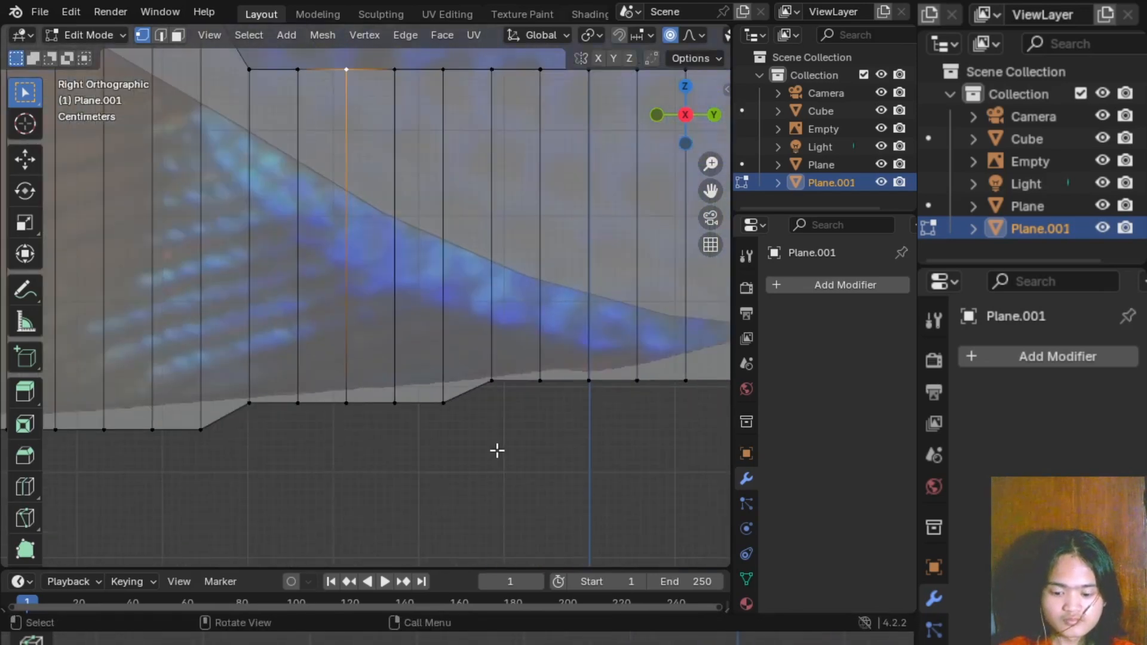
drag(334, 396, 484, 423)
click(464, 437)
key(g)
key(z)
click(463, 417)
- Raise the adjacent lower-edge vertex on the tail side along Z by about 0.01 m or slightly more, redoing the first attempt
drag(382, 392, 409, 426)
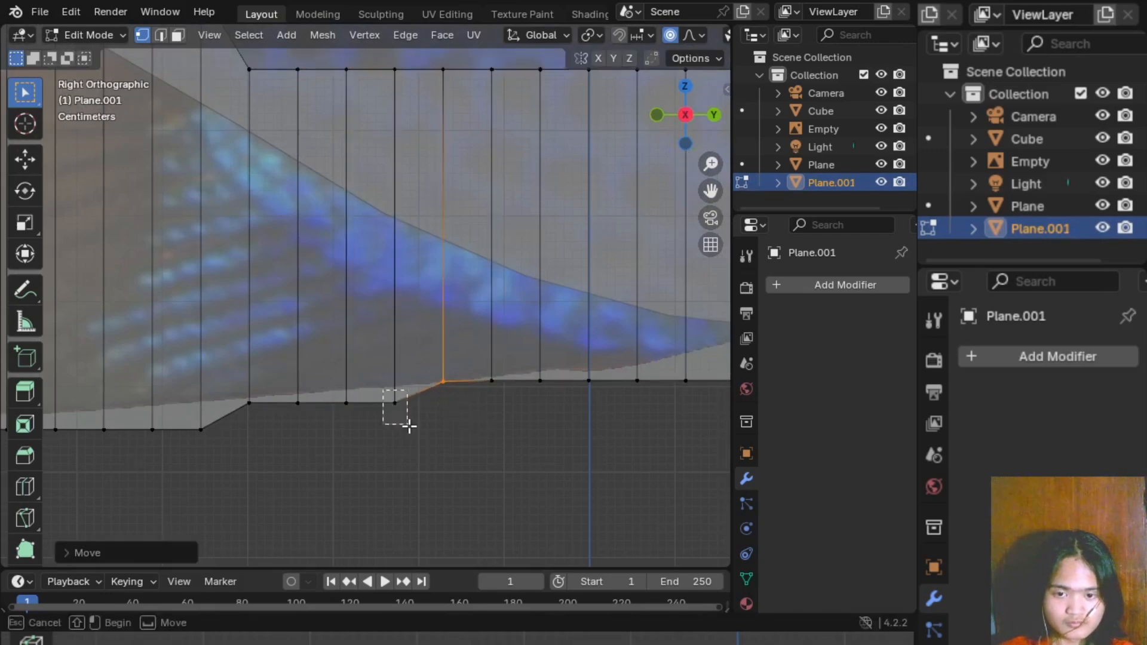
key(g)
key(z)
click(403, 427)
key(ctrl+z)
key(g)
key(g)
key(g)
key(z)
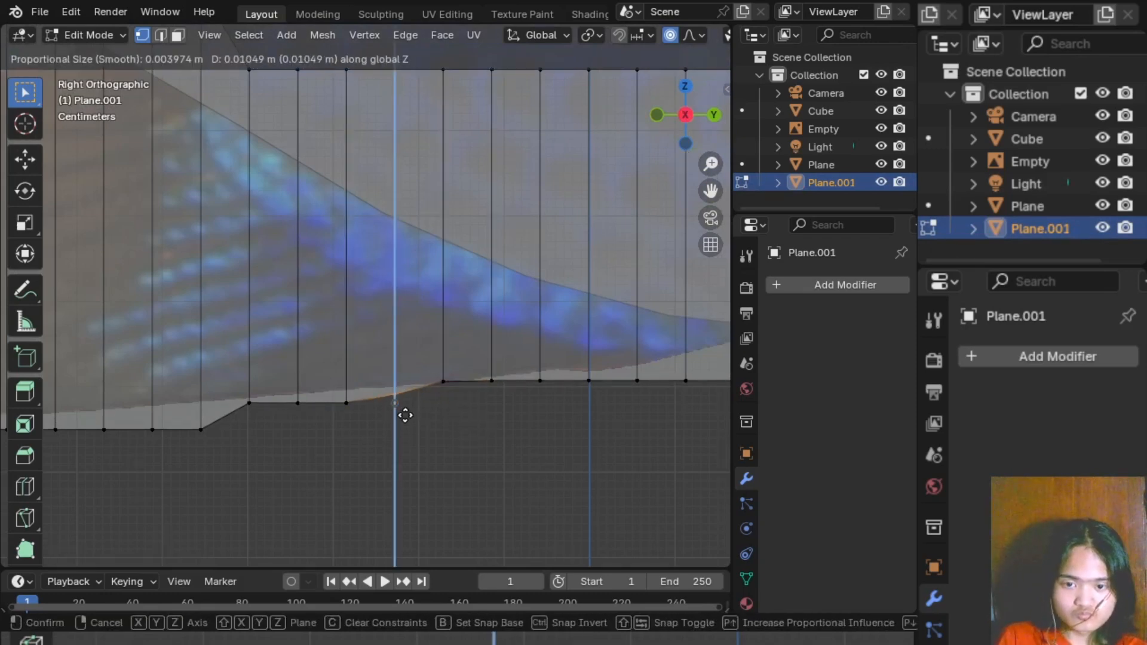
click(404, 409)
- Raise the remaining vertices of the lower edge's middle section one by one along Z to form an even slope along the outline
drag(333, 392, 356, 414)
key(g)
key(z)
click(355, 401)
drag(293, 398, 310, 416)
key(g)
key(z)
click(313, 410)
drag(240, 394, 262, 416)
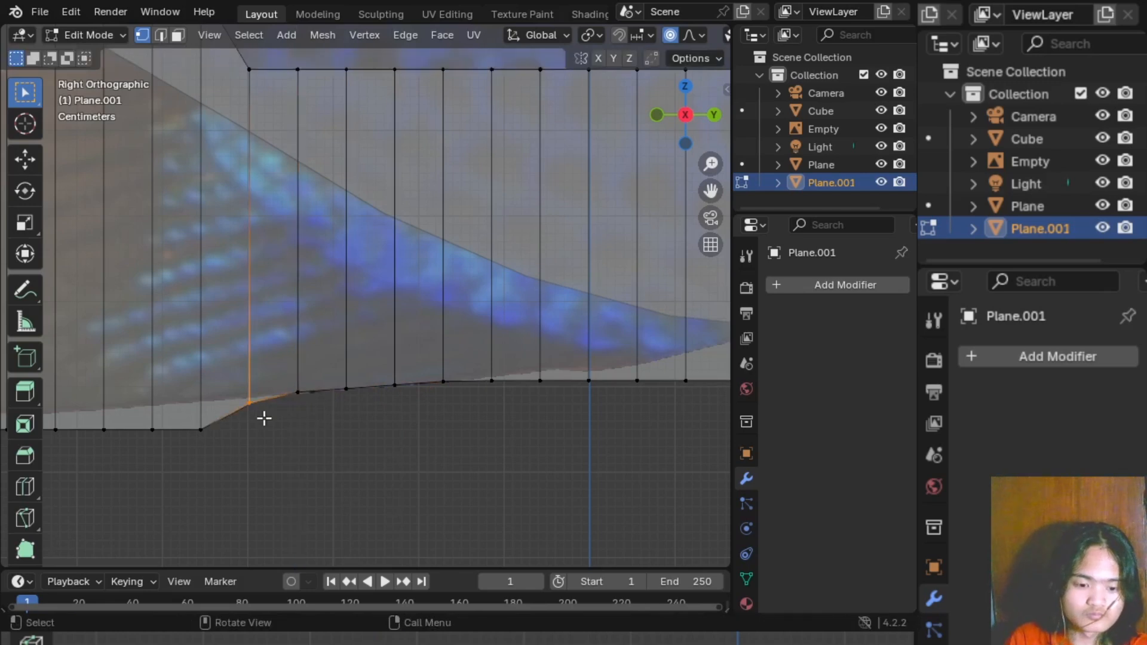
key(g)
key(z)
click(265, 410)
shift+middle_drag(315, 450, 467, 439)
key(g)
key(z)
click(411, 410)
- Raise the next three lower-edge vertices toward the tail along Z so they continue the fin's sloping outline
shift+middle_drag(319, 405, 441, 392)
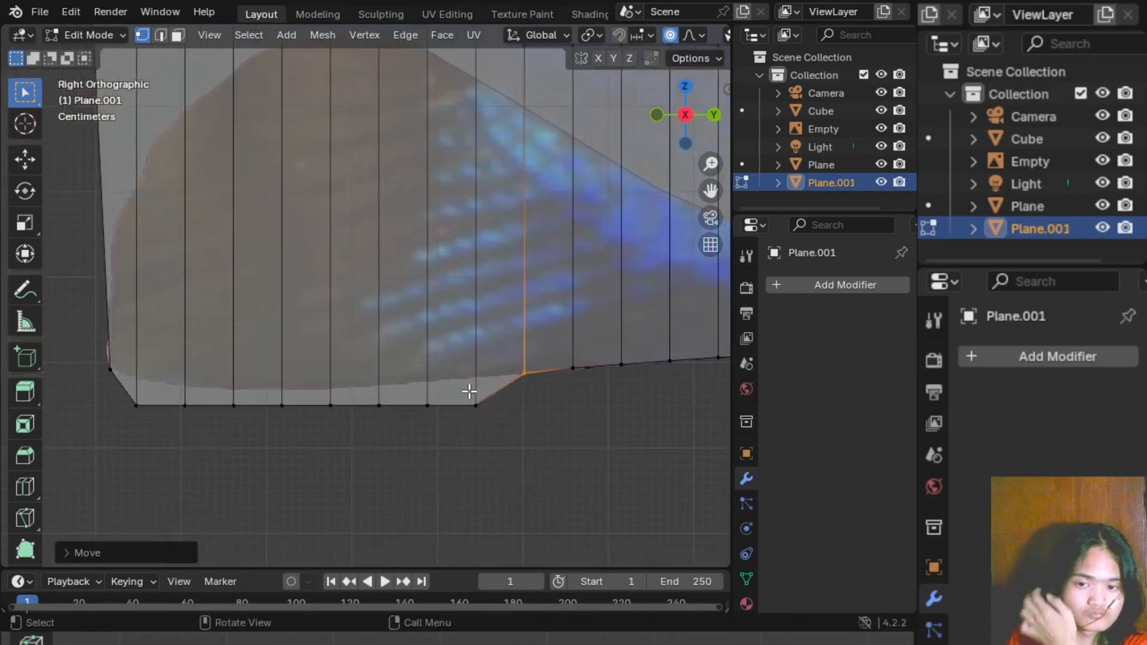
drag(414, 392, 529, 426)
key(g)
key(z)
click(529, 405)
drag(464, 369, 496, 410)
key(g)
key(z)
click(496, 402)
drag(363, 391, 403, 421)
key(g)
key(z)
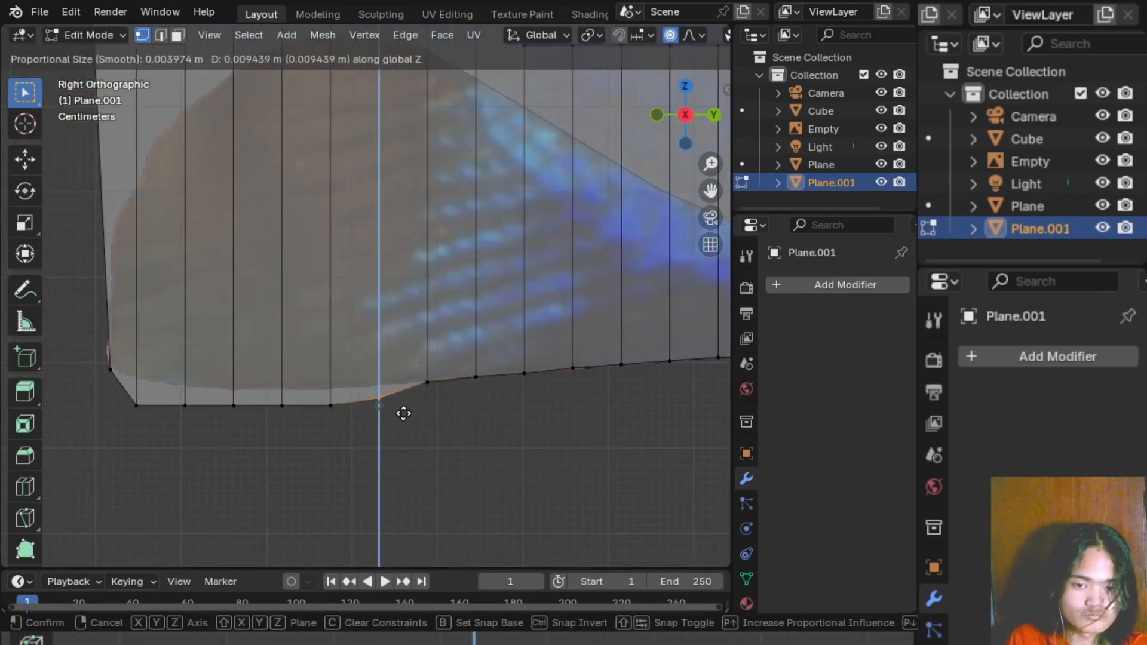
click(404, 402)
- Raise the remaining lower-edge vertices near the tail along Z to round off the fin's lower rear corner
shift+middle_drag(422, 464, 530, 448)
drag(326, 374, 451, 420)
key(g)
key(z)
click(449, 405)
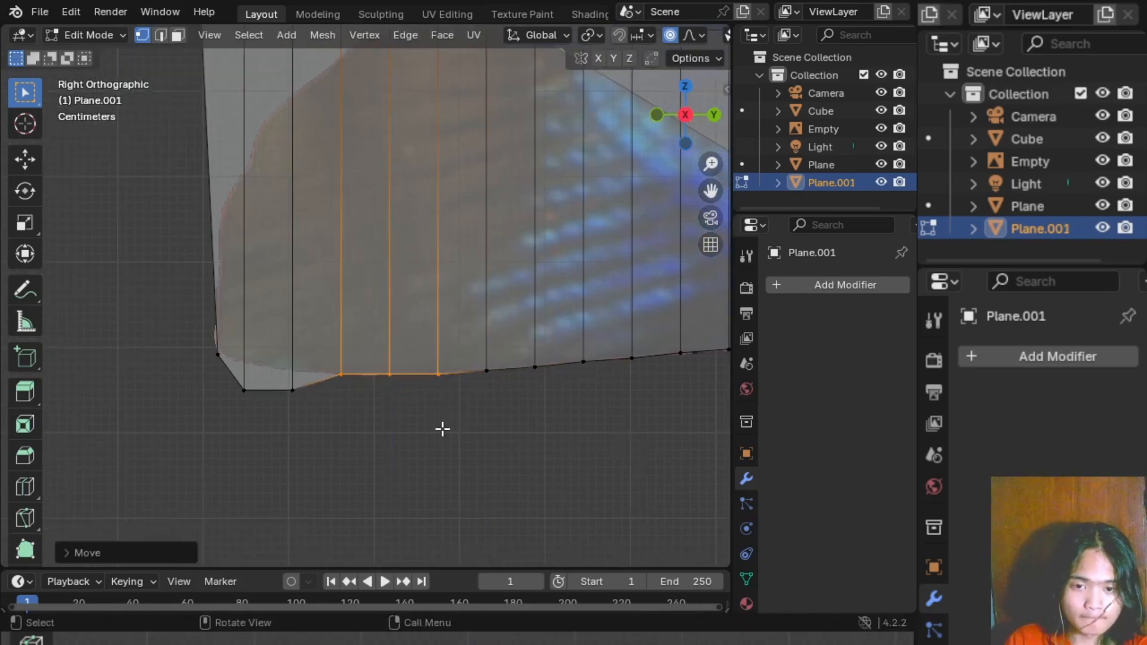
key(g)
drag(227, 376, 314, 410)
key(z)
click(271, 376)
key(g)
key(z)
click(315, 391)
- Adjust the lower-edge vertices from the fin's middle toward the head along Z so they follow the outline's upward bend
shift+middle_drag(481, 411, 269, 406)
drag(254, 366, 319, 415)
key(g)
key(z)
click(318, 410)
key(g)
drag(303, 365, 441, 404)
key(z)
click(361, 397)
key(g)
key(z)
click(391, 392)
key(g)
key(z)
click(447, 386)
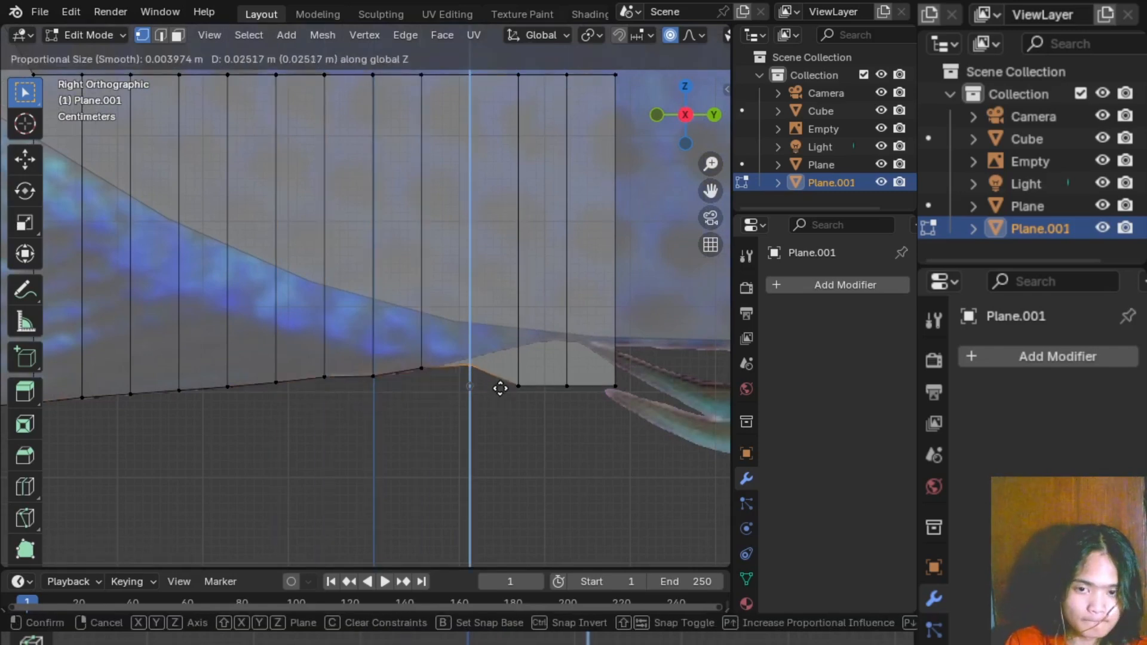
click(500, 381)
- Raise the last three lower-edge vertices at the head end so the edge rises to the anal fin's front tip
drag(501, 376, 545, 409)
key(g)
key(z)
click(544, 371)
drag(547, 371, 587, 402)
key(g)
key(z)
click(583, 356)
drag(587, 362, 639, 420)
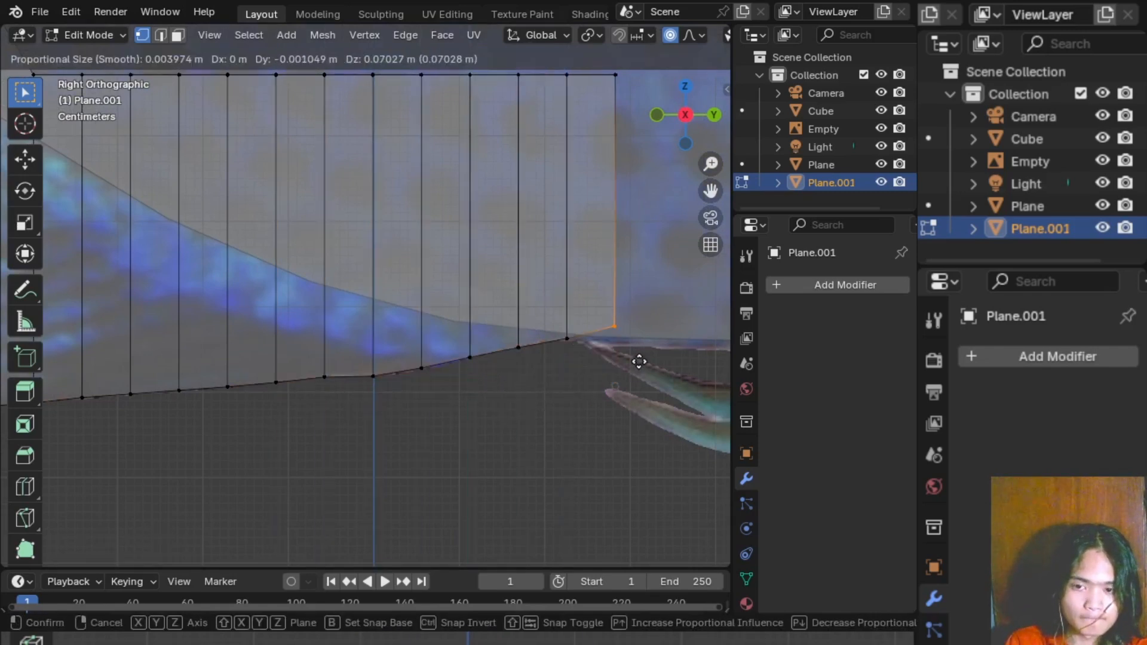
click(642, 359)
click(565, 471)
- Add three evenly spaced lengthwise loop cuts across the whole anal fin plane
shift+middle_drag(350, 403, 422, 409)
shift+middle_drag(185, 226, 629, 390)
scroll(199, 184, down, 2)
shift+middle_drag(443, 192, 533, 231)
scroll(533, 232, down, 2)
shift+middle_drag(304, 409, 345, 414)
key(ctrl+r)
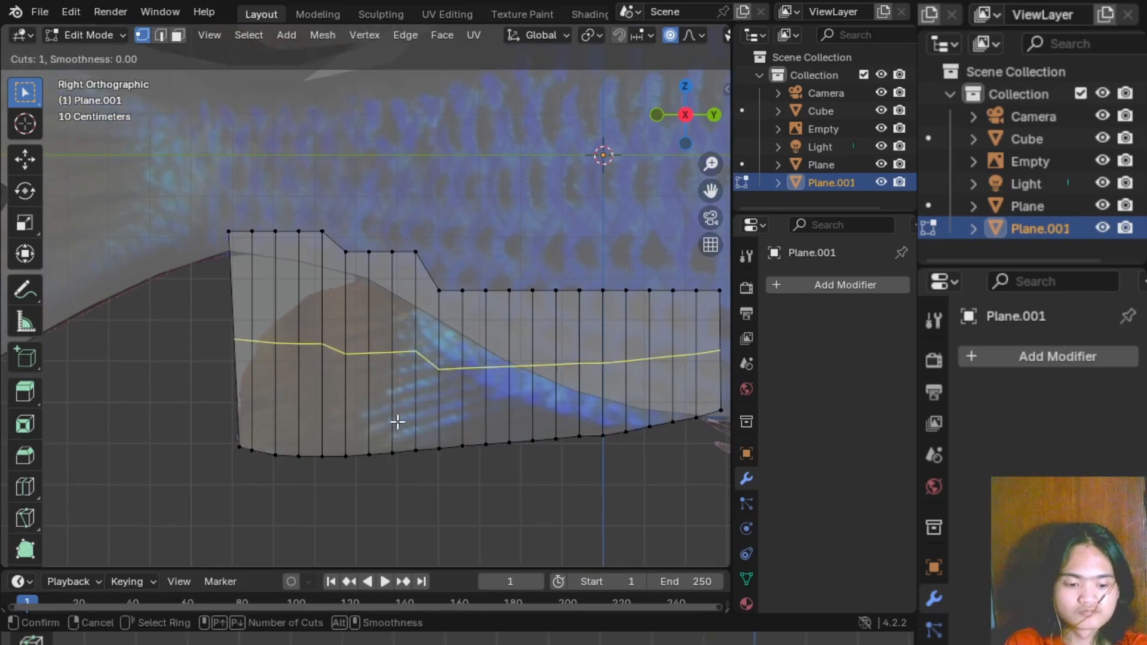
scroll(397, 420, up, 2)
double_click(395, 418)
click(418, 463)
click(459, 465)
- Dissolve the inner grid vertices in the tail-side part of the fin, leaving its outer edge vertices in place
drag(312, 275, 358, 417)
shift+drag(243, 266, 314, 422)
key(x)
click(347, 384)
middle_drag(374, 399, 301, 284)
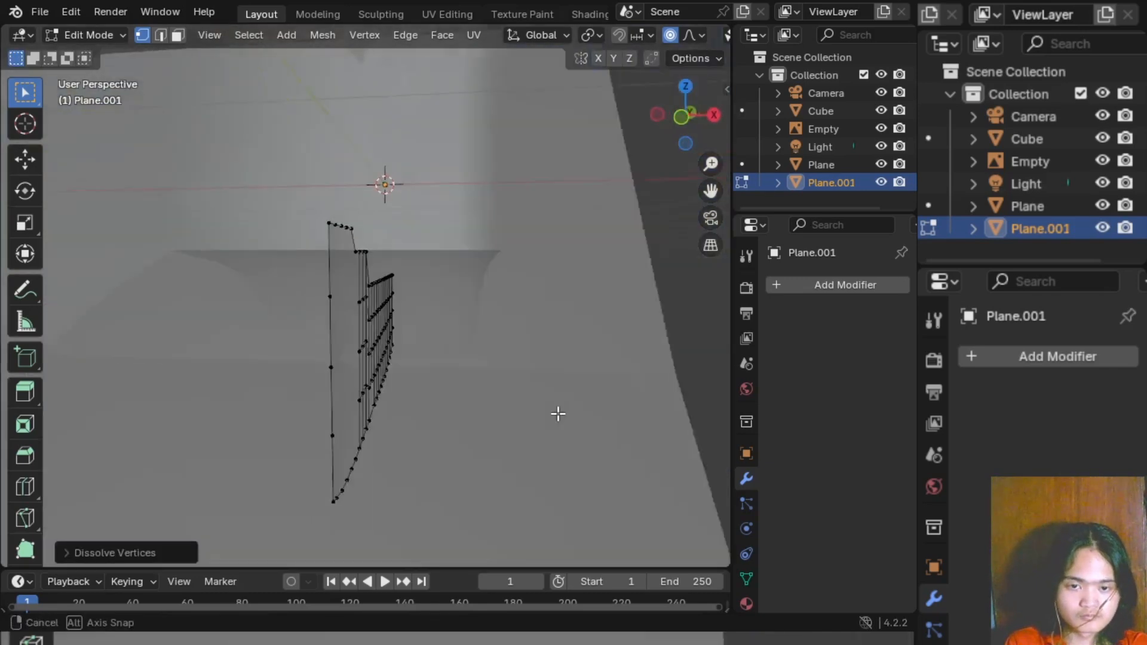
scroll(302, 283, up, 2)
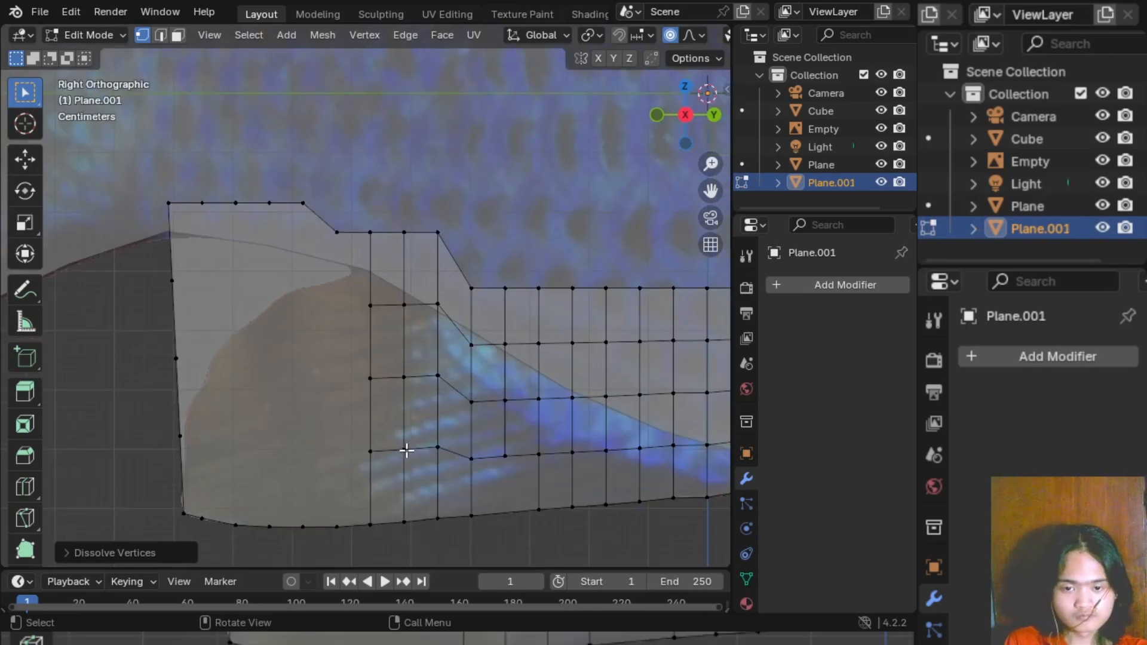
- Connect the three tail-edge vertices to the matching grid vertices with new edges across the cleared area, using Knife for the upper two
click(370, 451)
shift+click(180, 436)
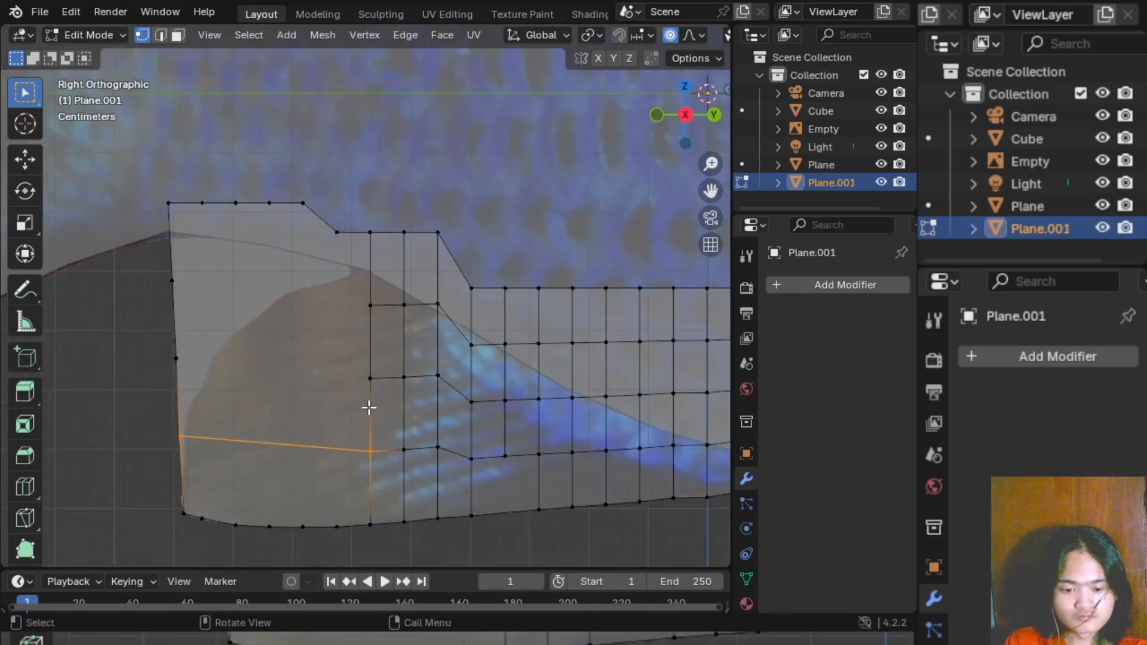
key(k)
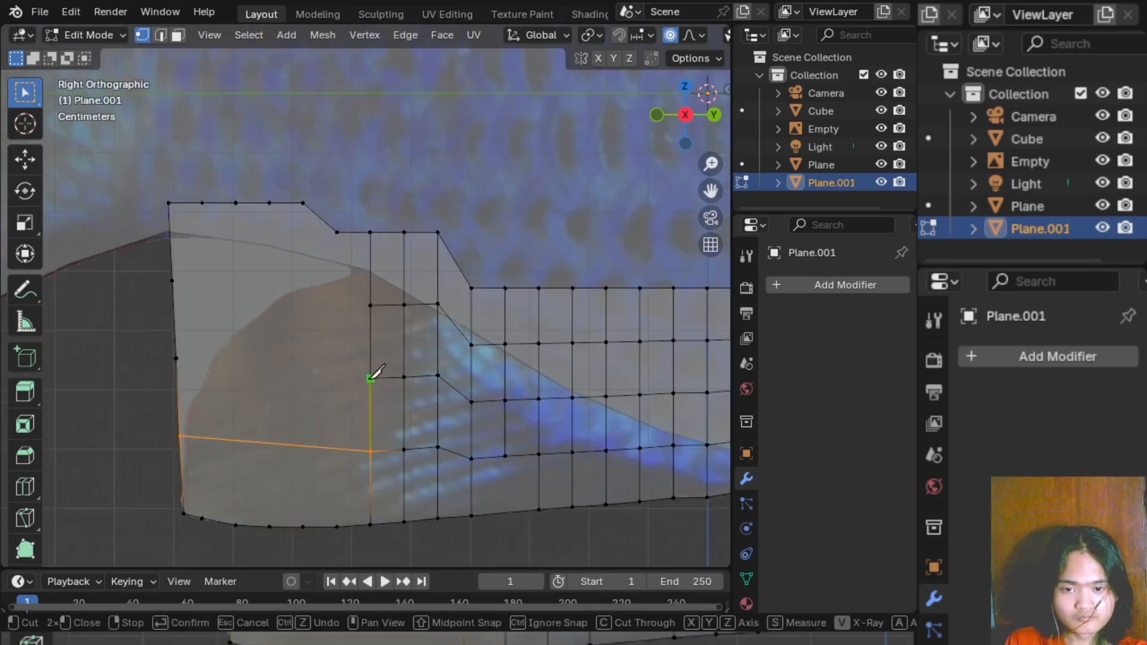
click(370, 378)
click(176, 358)
key(Return)
key(k)
click(370, 305)
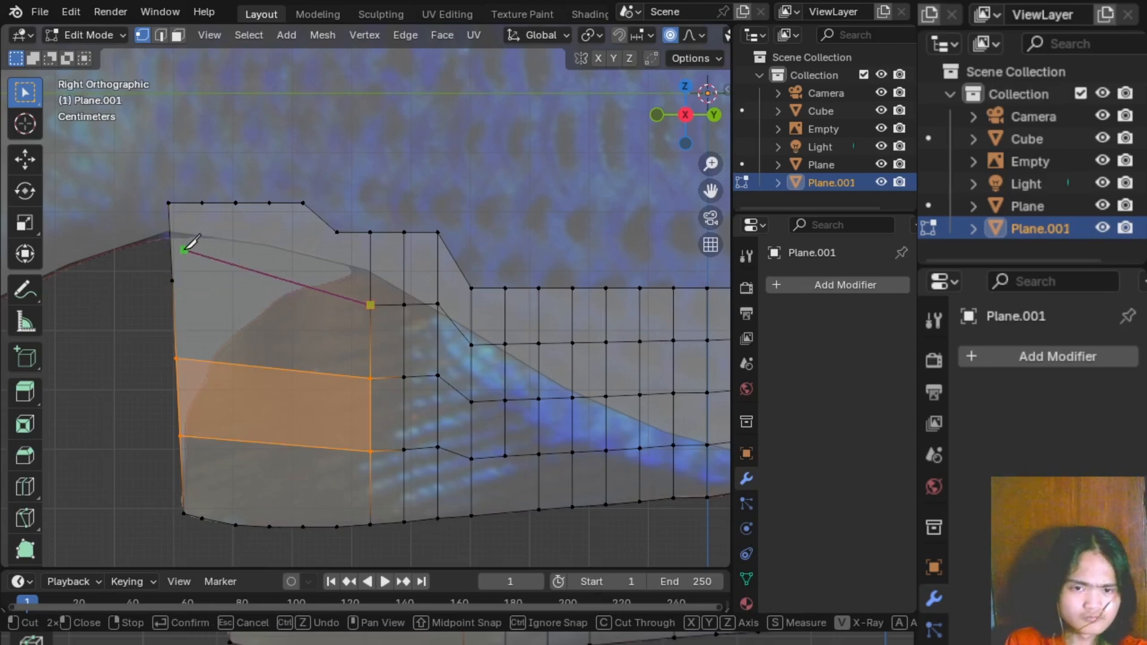
scroll(185, 248, up, 1)
key(Return)
click(403, 163)
scroll(317, 280, down, 2)
shift+middle_drag(308, 286, 361, 282)
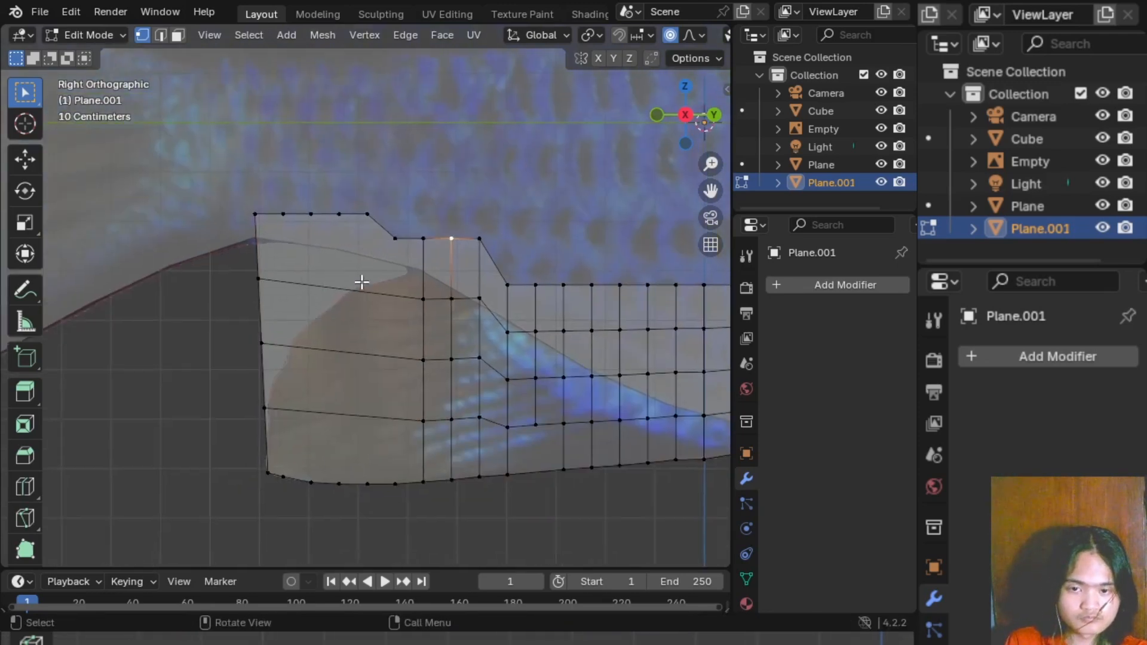
- Move the two upper tail-edge vertices inward so the edge follows the fin's curved rear outline
click(261, 344)
key(g)
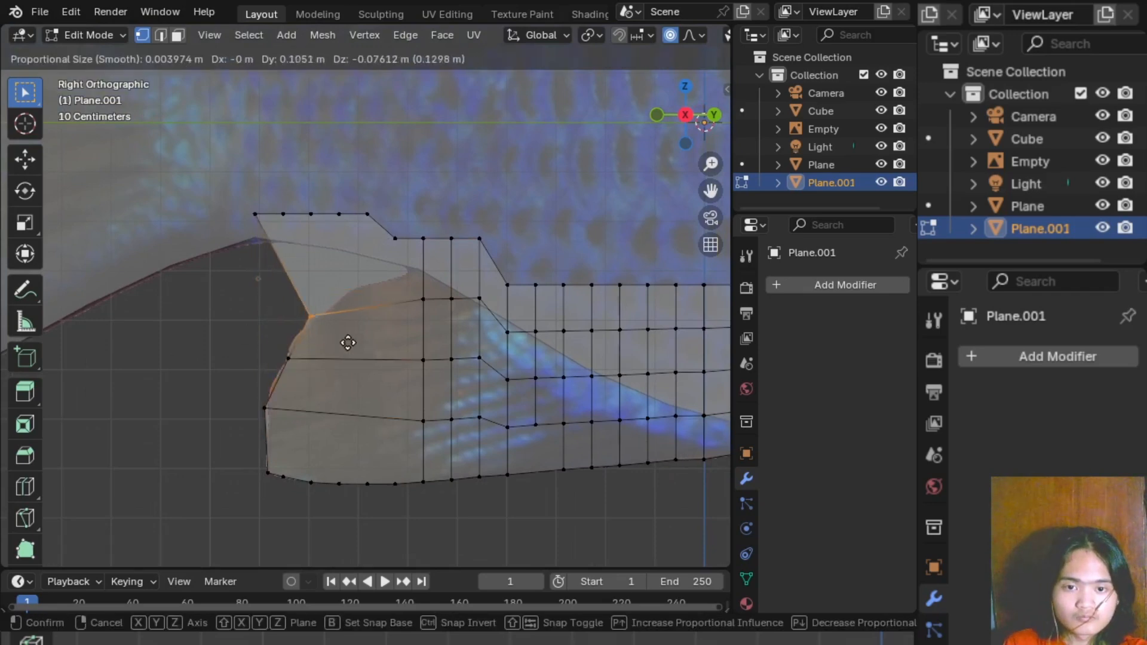
click(370, 331)
- Nudge the tail-side vertices of the fin's upper edge slightly upward and toward the head
drag(242, 200, 329, 229)
key(g)
click(293, 232)
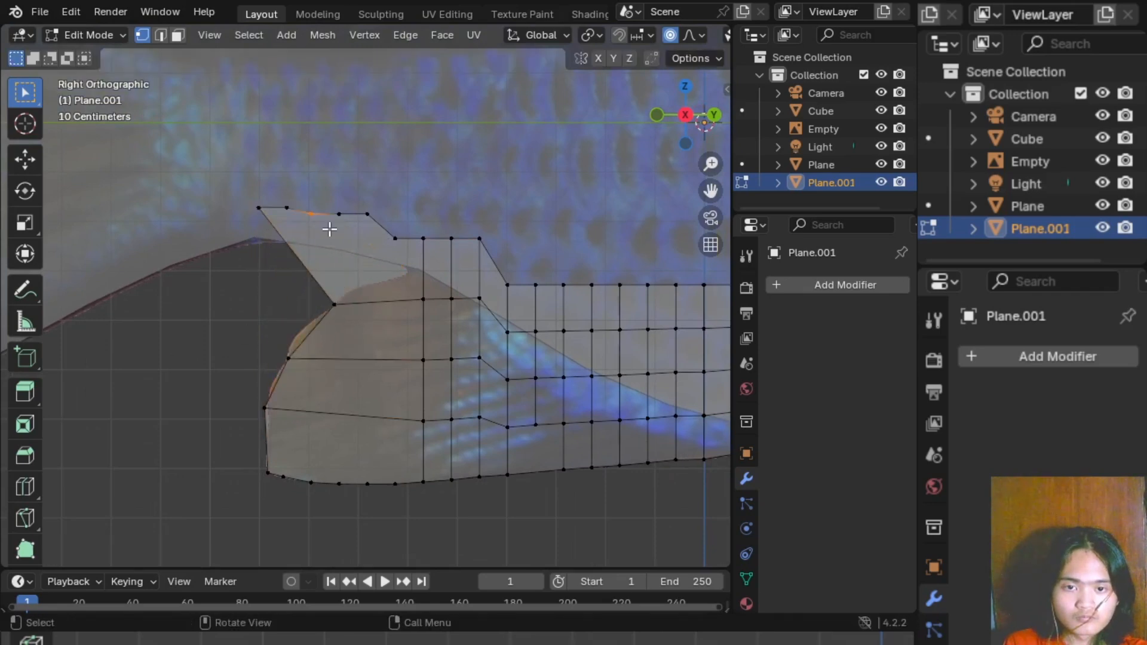
key(g)
click(332, 227)
- Shift the anal fin's upper-edge vertices upward and toward the head in successive groups, forming a stepped slope
drag(300, 195, 631, 301)
key(g)
click(452, 217)
key(g)
click(601, 235)
key(g)
click(602, 256)
key(g)
click(649, 273)
drag(637, 272, 658, 296)
key(g)
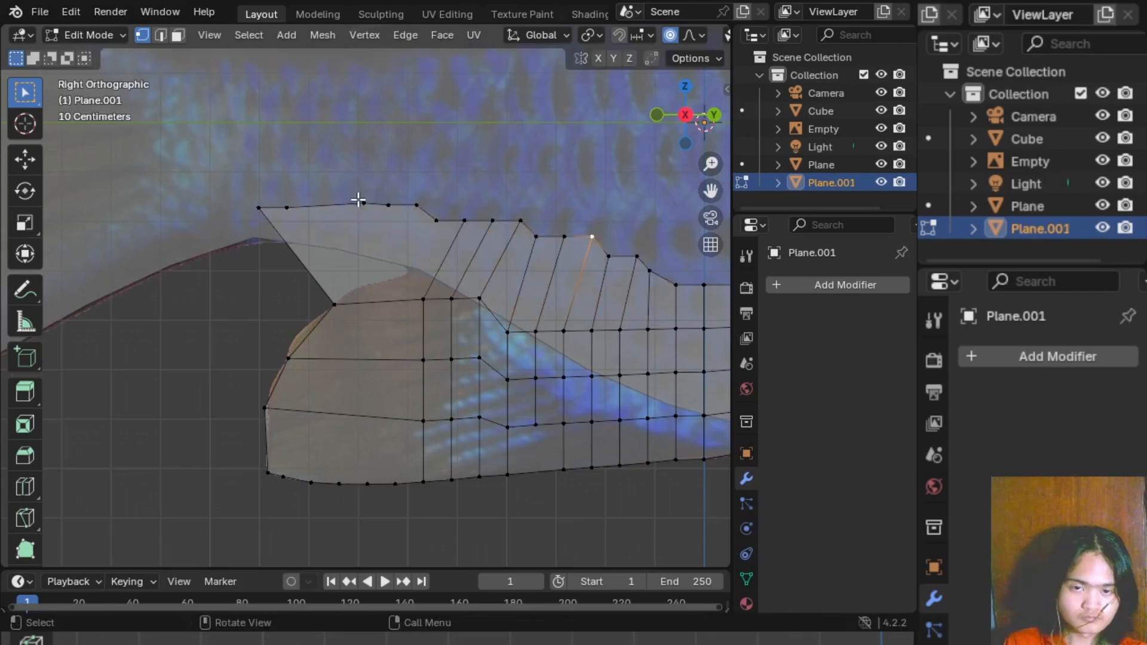
drag(401, 193, 422, 237)
key(g)
click(417, 249)
- Dissolve the surplus tail-side vertices on the fin's upper edge and move the remaining corner vertex toward the head
drag(275, 191, 329, 228)
shift+drag(353, 189, 439, 239)
key(x)
click(440, 241)
drag(240, 190, 307, 251)
key(g)
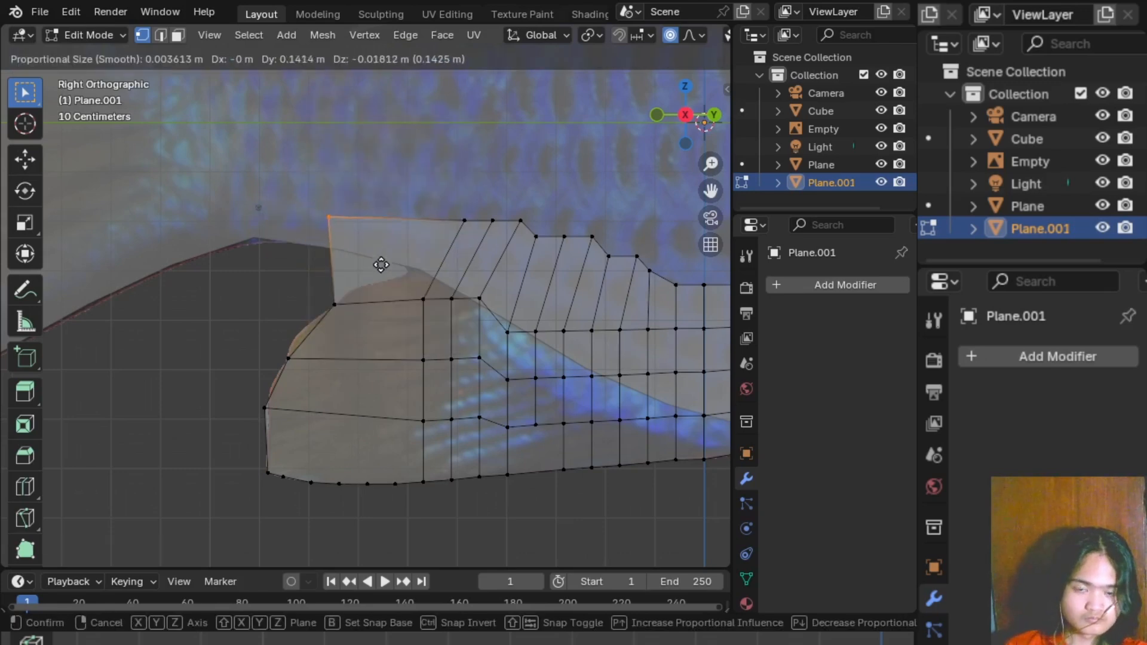
click(382, 269)
- Add a loop cut along the fin's top band and move its tail-side end vertex to where the rear outline meets the body
key(ctrl+r)
click(522, 277)
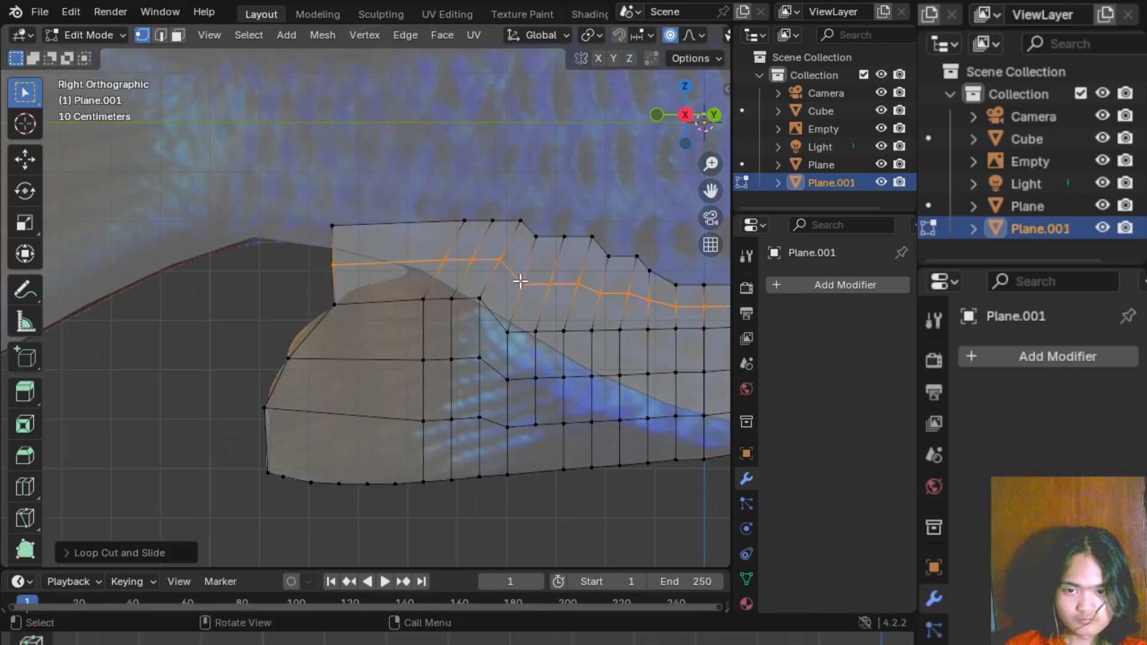
right_click(386, 279)
key(g)
click(461, 280)
drag(720, 127, 729, 127)
click(687, 115)
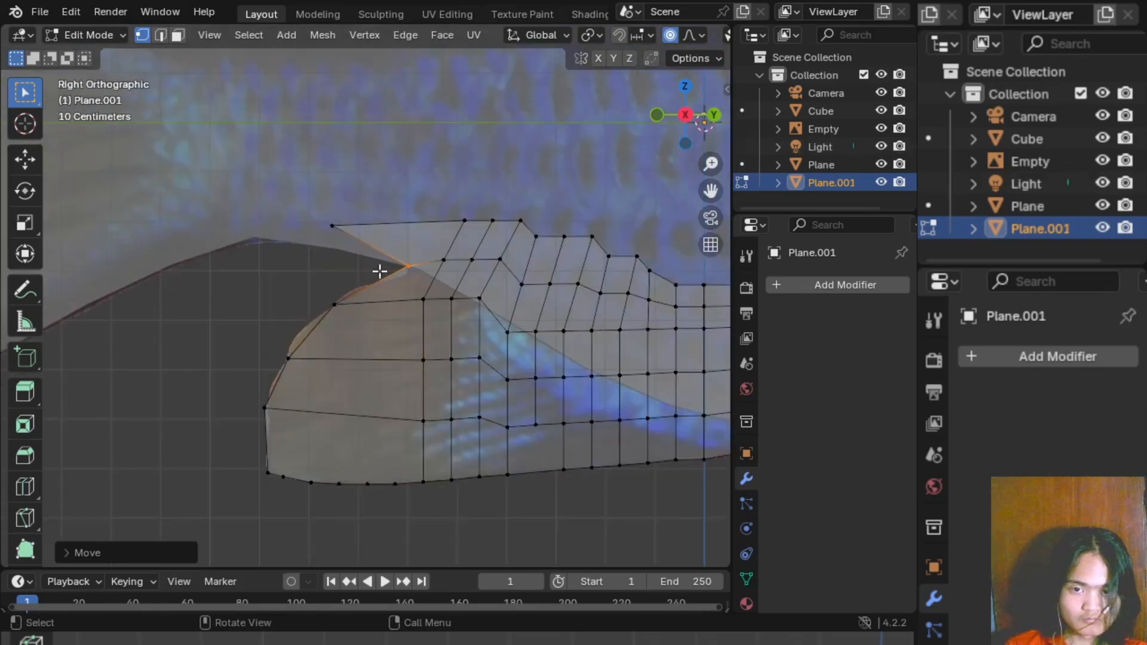
- Fine-tune the fin's upper tail-side corner and the vertex where the rear outline meets the body
key(g)
drag(311, 203, 421, 272)
click(347, 235)
key(g)
click(435, 274)
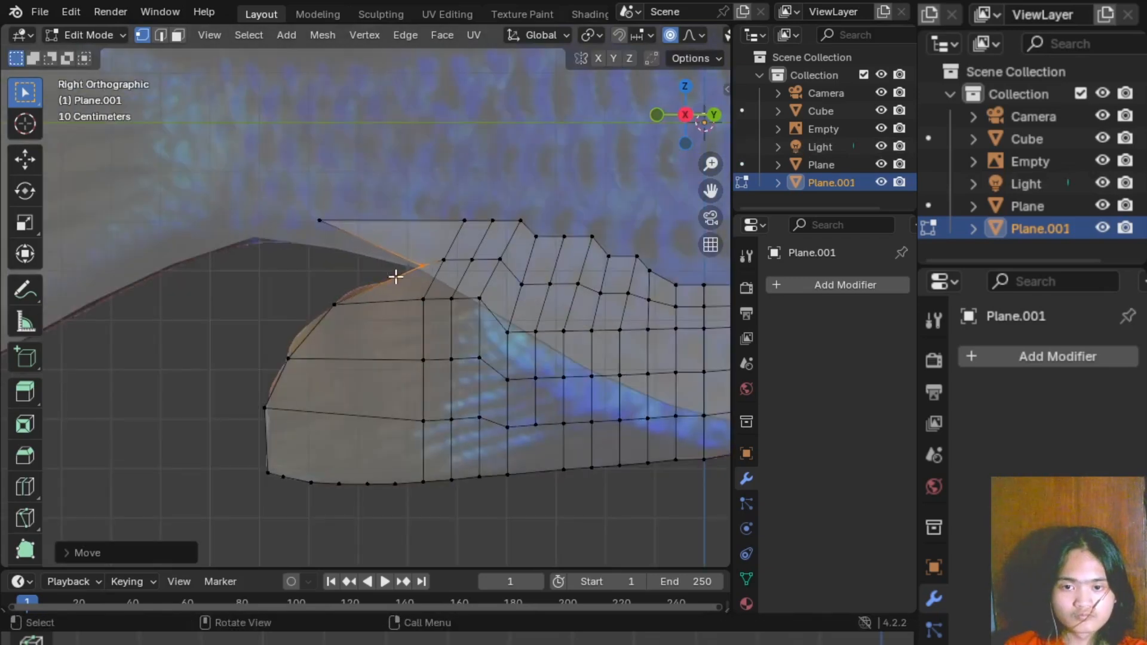
key(g)
click(413, 258)
- Add two more lengthwise loop cuts, one in the band just above the rear edge's upper vertex and one just below it
click(324, 283)
key(ctrl+r)
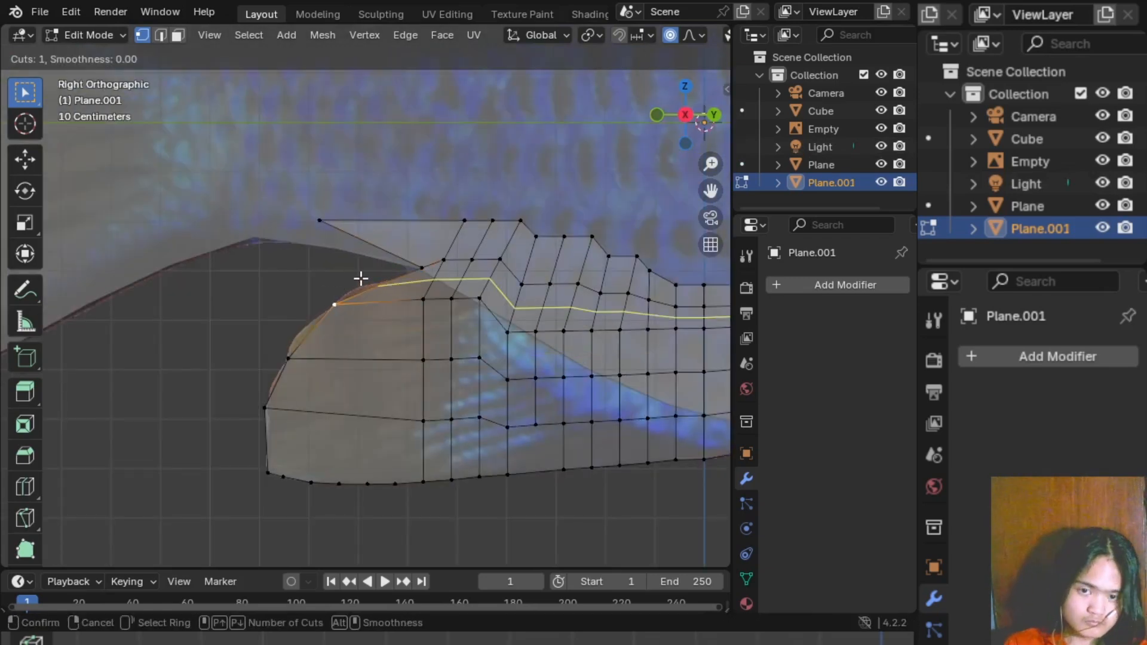
click(361, 277)
click(371, 297)
key(ctrl+r)
click(303, 331)
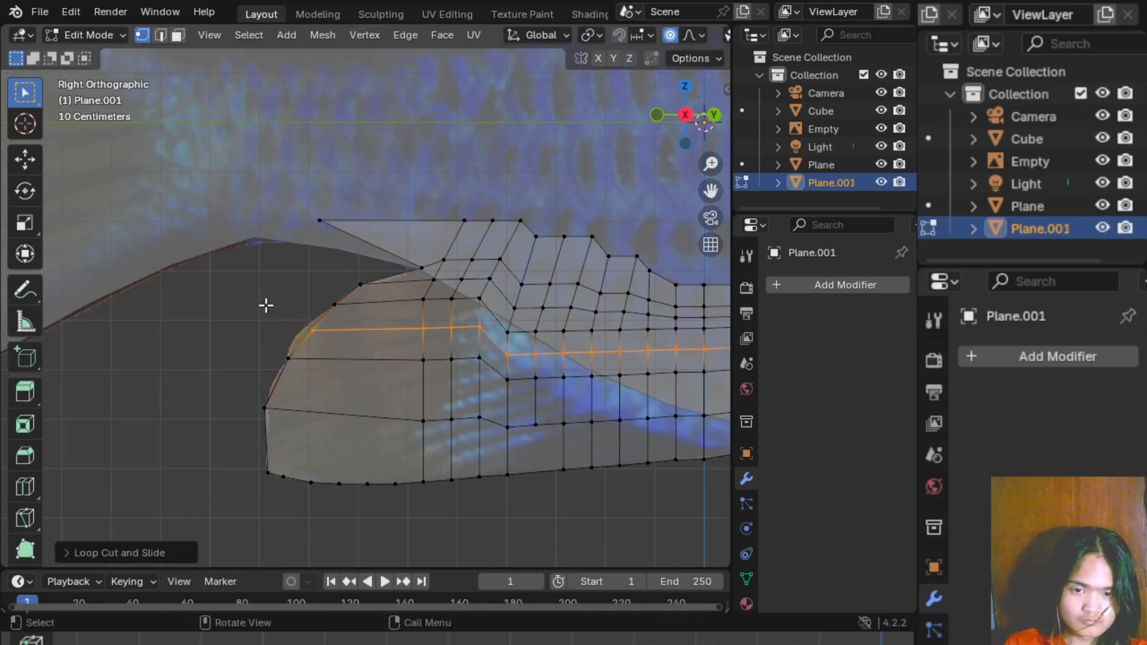
- Move the three middle vertices of the fin's tail-side edge onto the curved rear outline of the reference
click(267, 304)
key(g)
click(310, 352)
click(314, 369)
key(g)
click(299, 394)
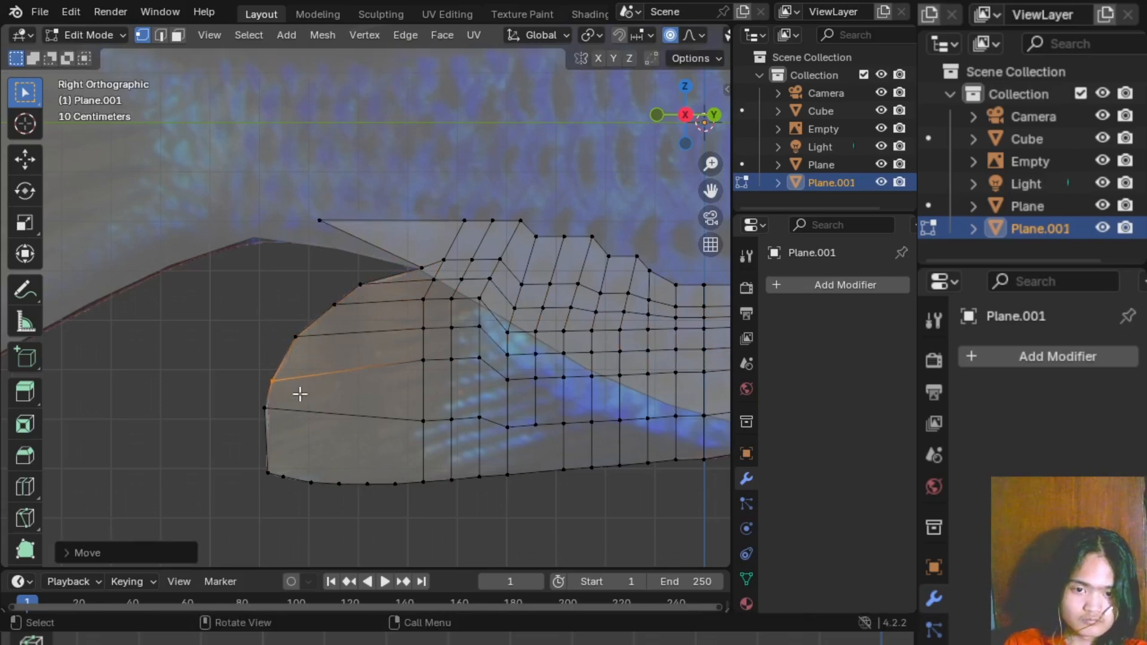
click(284, 420)
key(g)
click(286, 427)
- Adjust the two vertices at the fin's lower tail-side corner to round it along the reference outline
click(281, 472)
click(276, 475)
key(g)
click(273, 466)
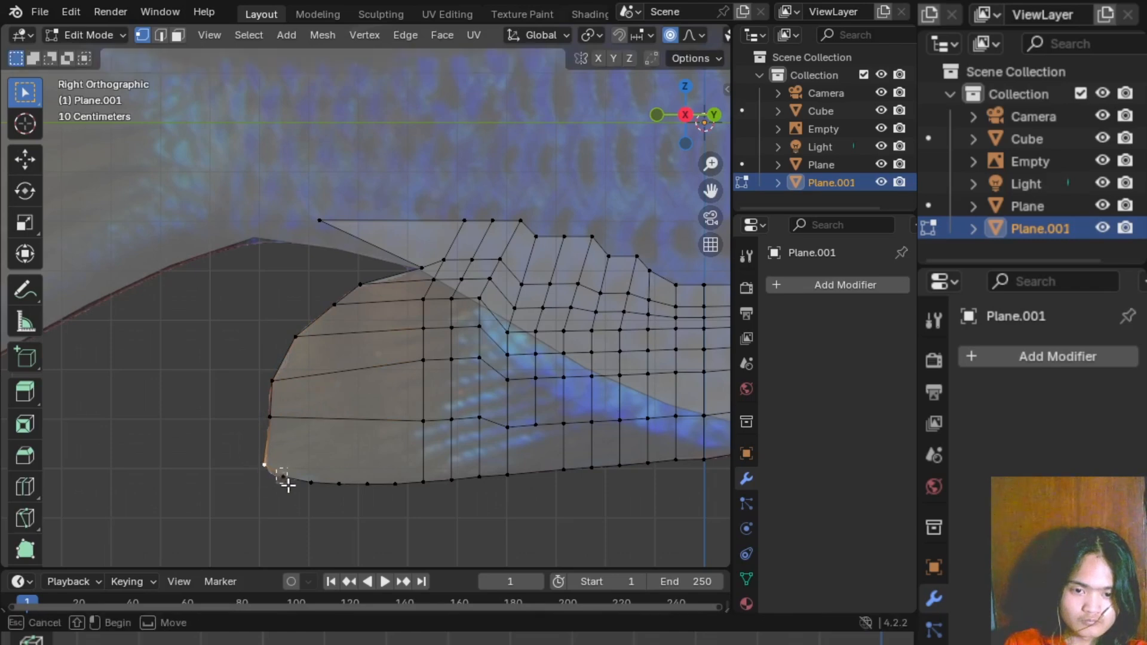
click(286, 481)
key(g)
click(278, 480)
click(228, 445)
ctrl+middle_drag(212, 301, 214, 312)
- Nudge the fin's upper corner vertex inside the body and refine the vertex where the rear outline meets the body
click(358, 255)
key(g)
click(362, 260)
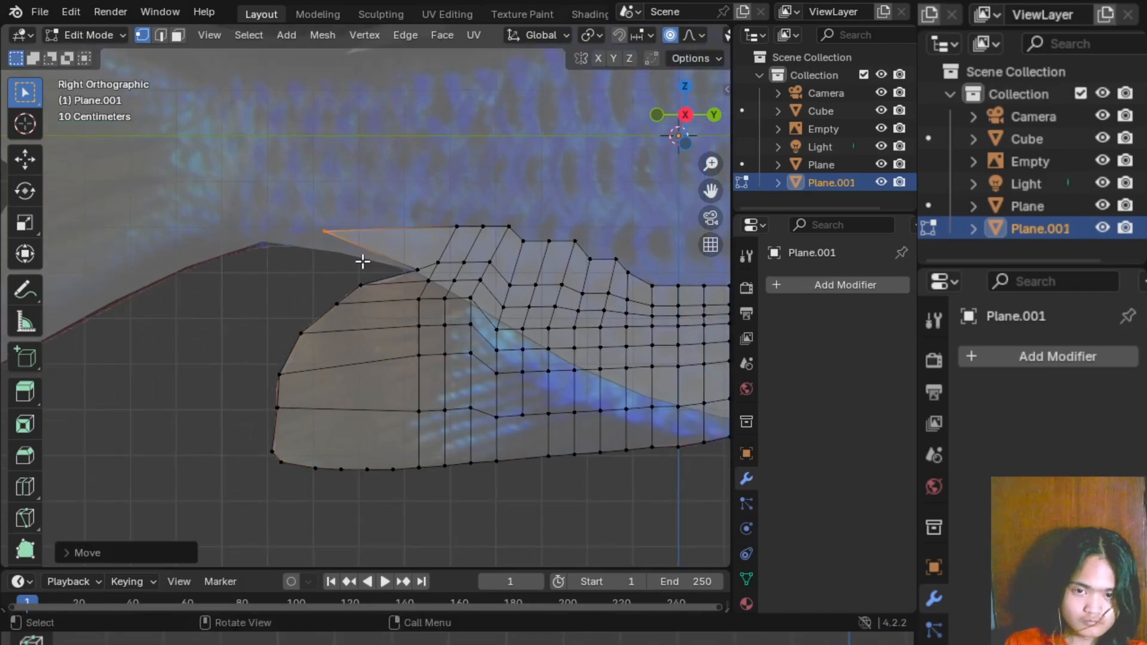
click(425, 272)
key(g)
click(430, 271)
click(319, 290)
- Examine the anal fin's fit against the body and side-view reference, with X-ray off and on
shift+middle_drag(551, 342, 428, 342)
key(alt+z)
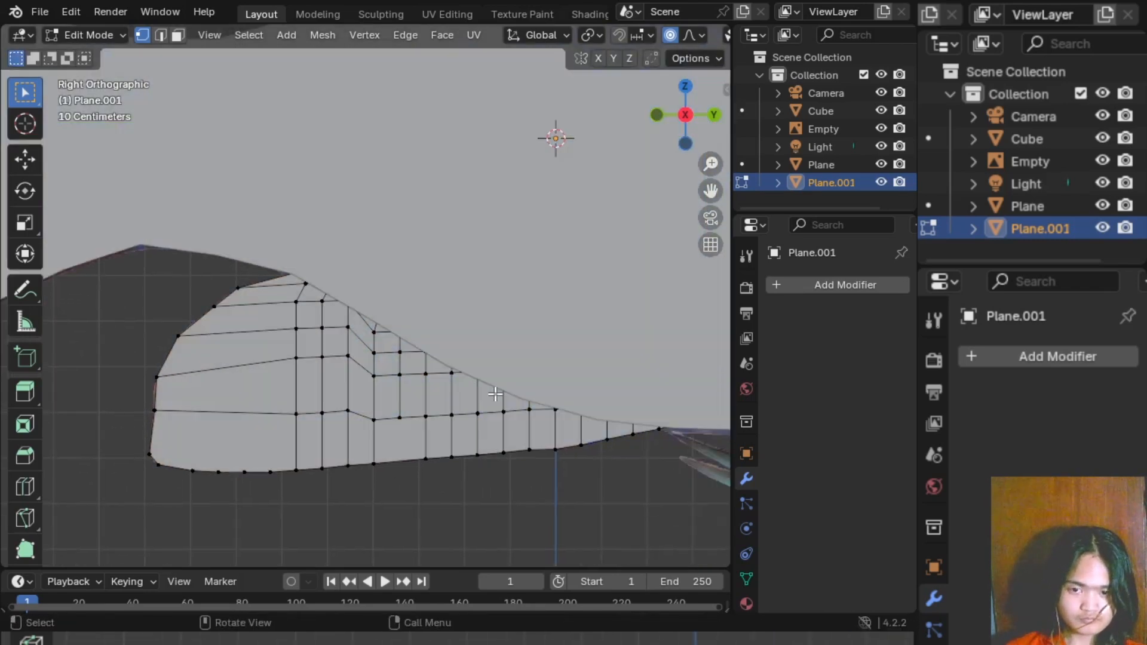
key(alt+z)
mouse_move(500, 364)
middle_down()
mouse_move(714, 341)
mouse_move(502, 380)
middle_up()
key(KP_3)
shift+middle_drag(561, 307, 418, 267)
scroll(500, 287, down, 6)
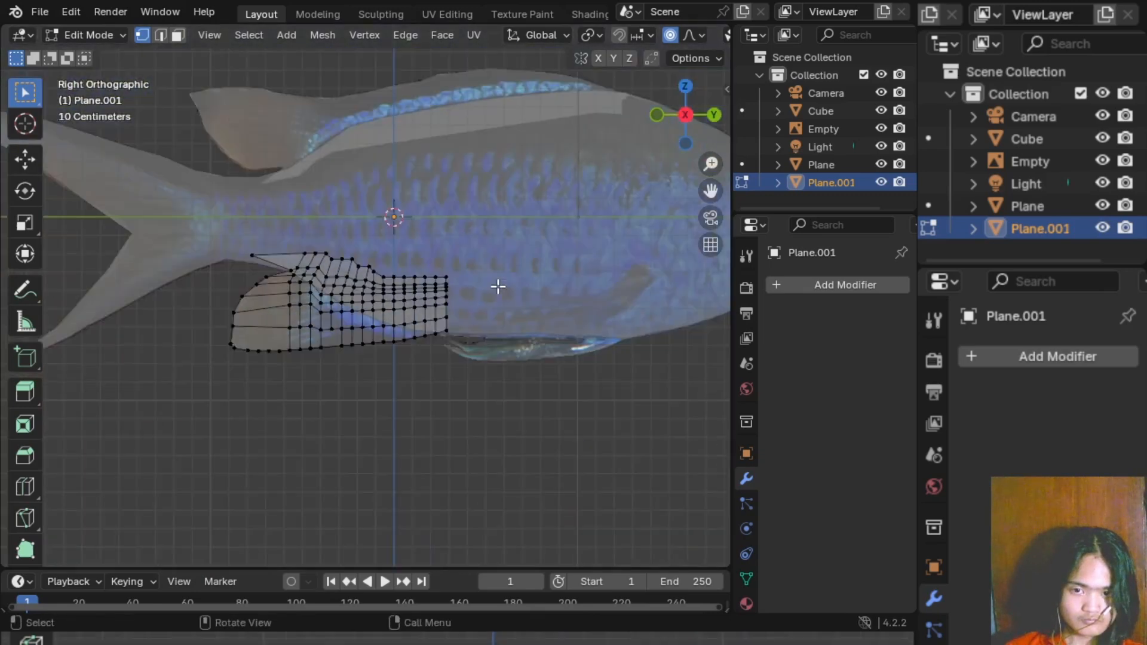
shift+middle_drag(490, 276, 513, 345)
scroll(479, 379, up, 1)
scroll(478, 378, up, 2)
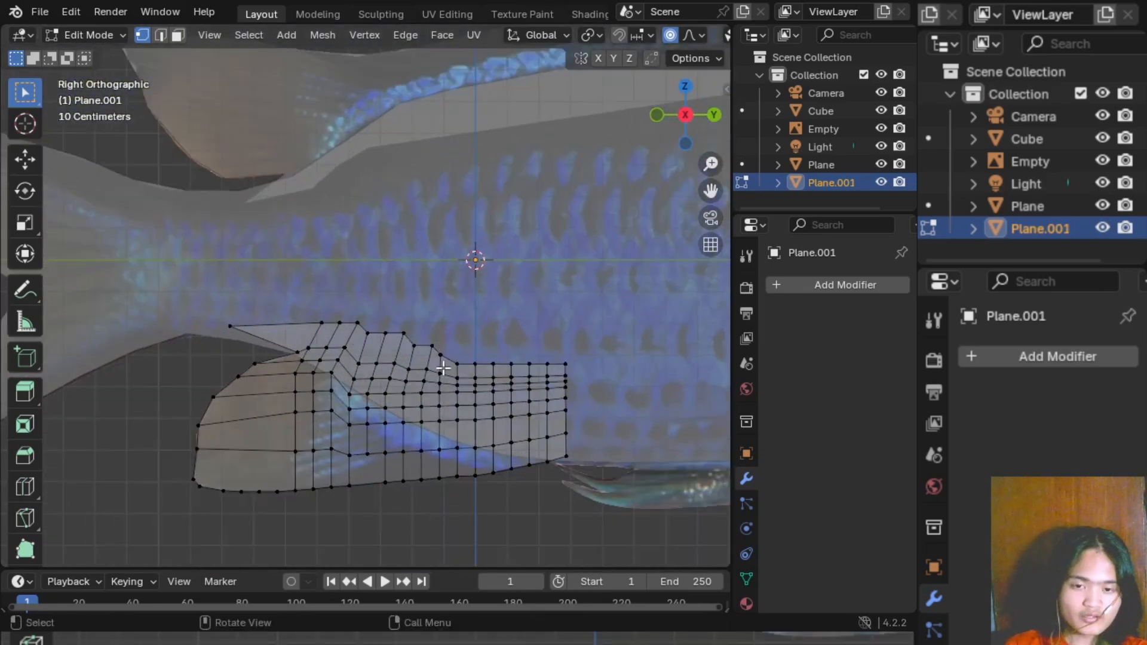
shift+middle_drag(442, 367, 501, 321)
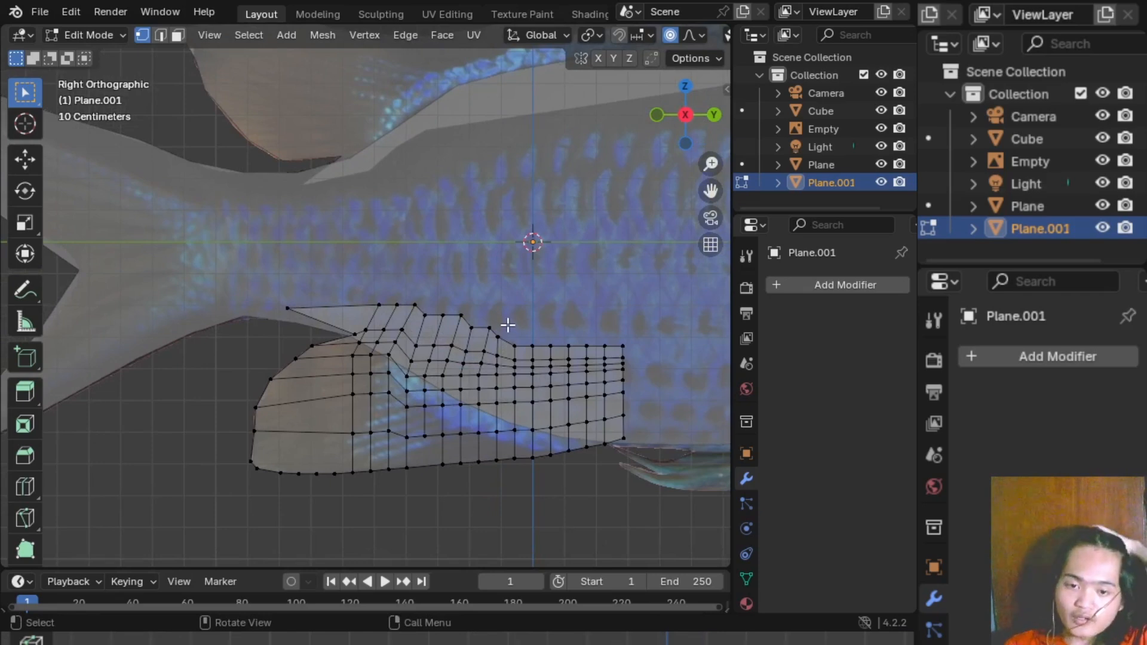
middle_drag(505, 309, 549, 293)
- Return to Object Mode, deselect the anal fin and examine the whole fish from several angles
key(Tab)
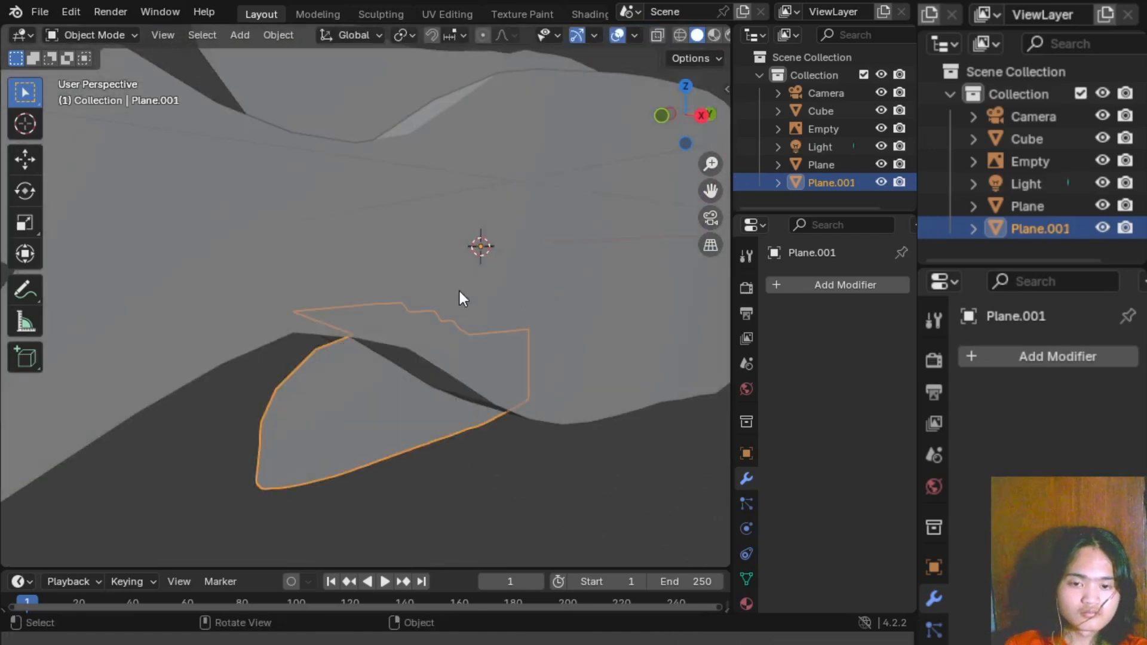
click(572, 511)
middle_drag(504, 341, 564, 323)
scroll(542, 359, down, 5)
scroll(447, 339, up, 6)
scroll(564, 322, up, 2)
scroll(564, 323, down, 8)
shift+middle_drag(491, 333, 460, 350)
scroll(460, 351, up, 2)
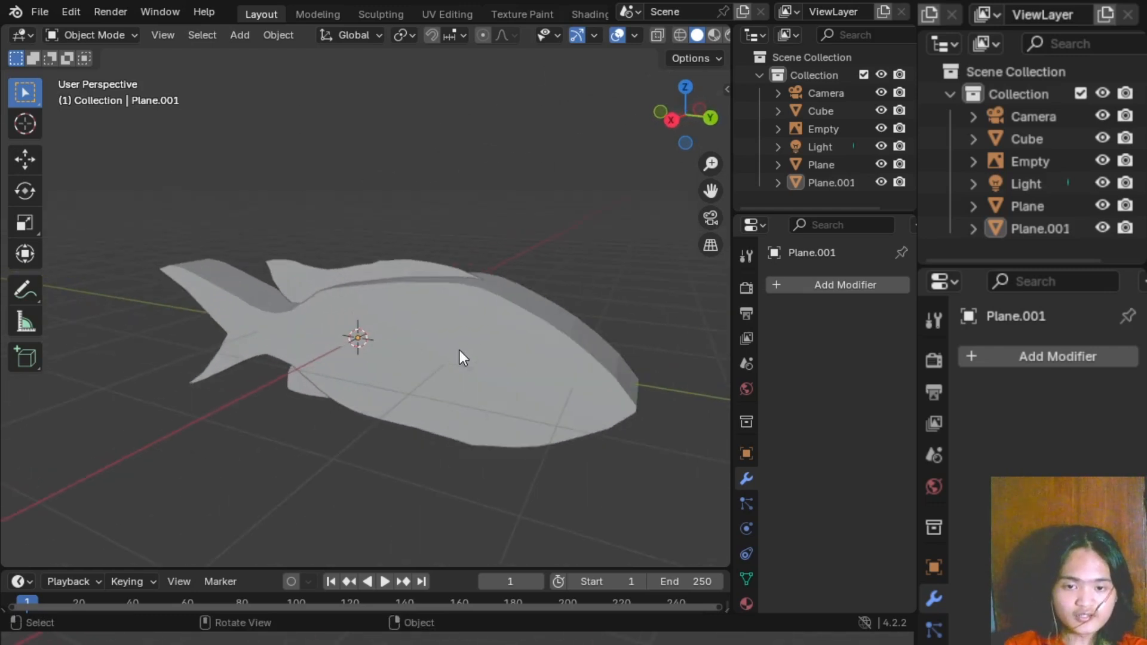
click(672, 127)
scroll(528, 310, up, 3)
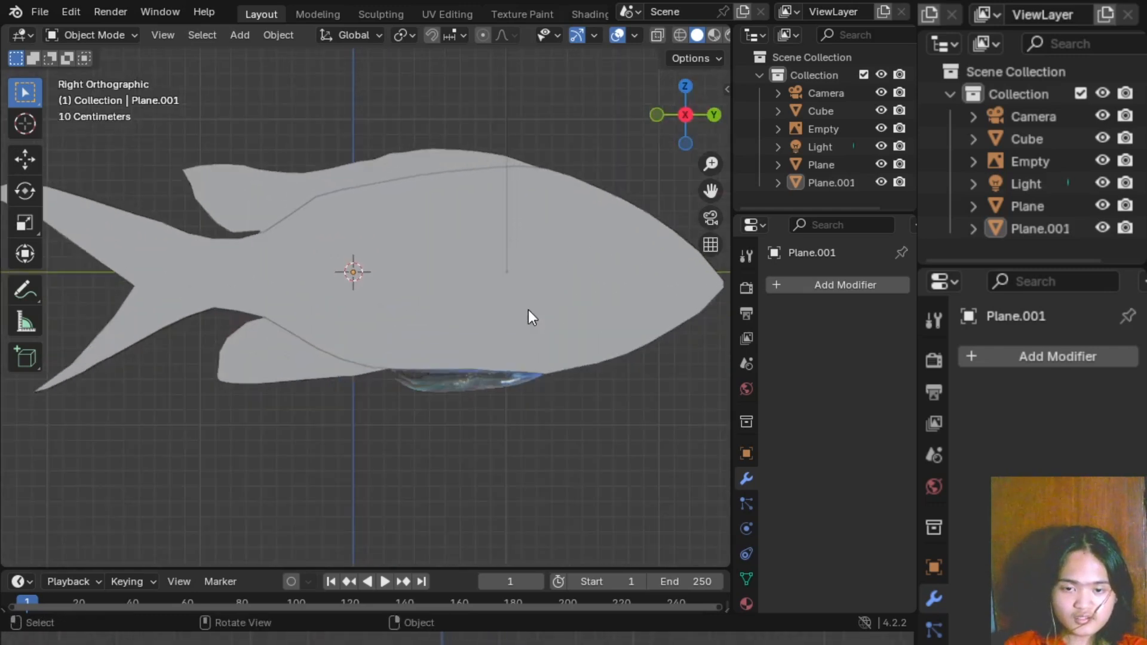
- Compare the fish with the side-view reference using X-ray, examining the untraced fin below the belly
key(alt+z)
middle_drag(528, 309, 549, 334)
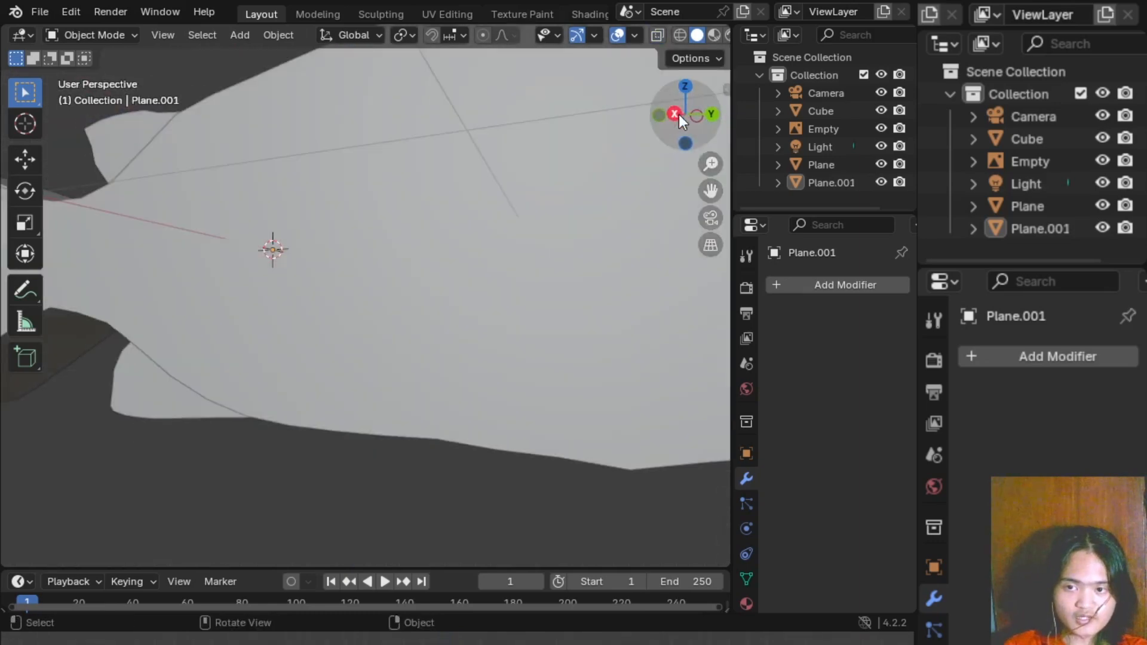
click(677, 114)
middle_drag(569, 273, 633, 179)
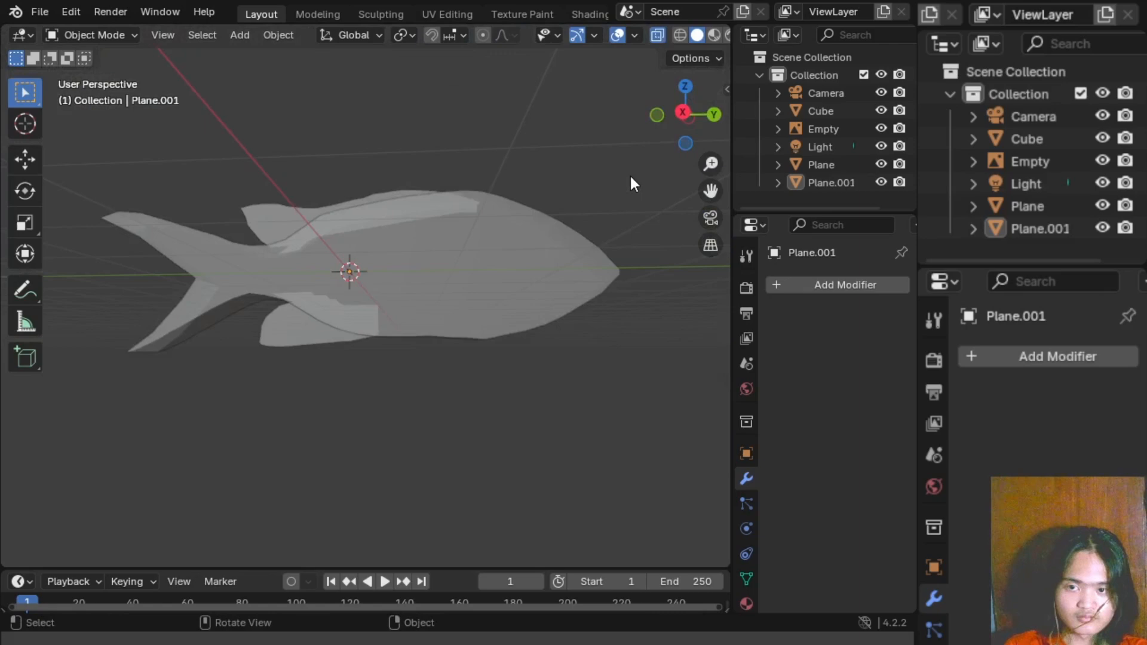
click(681, 113)
scroll(510, 315, up, 3)
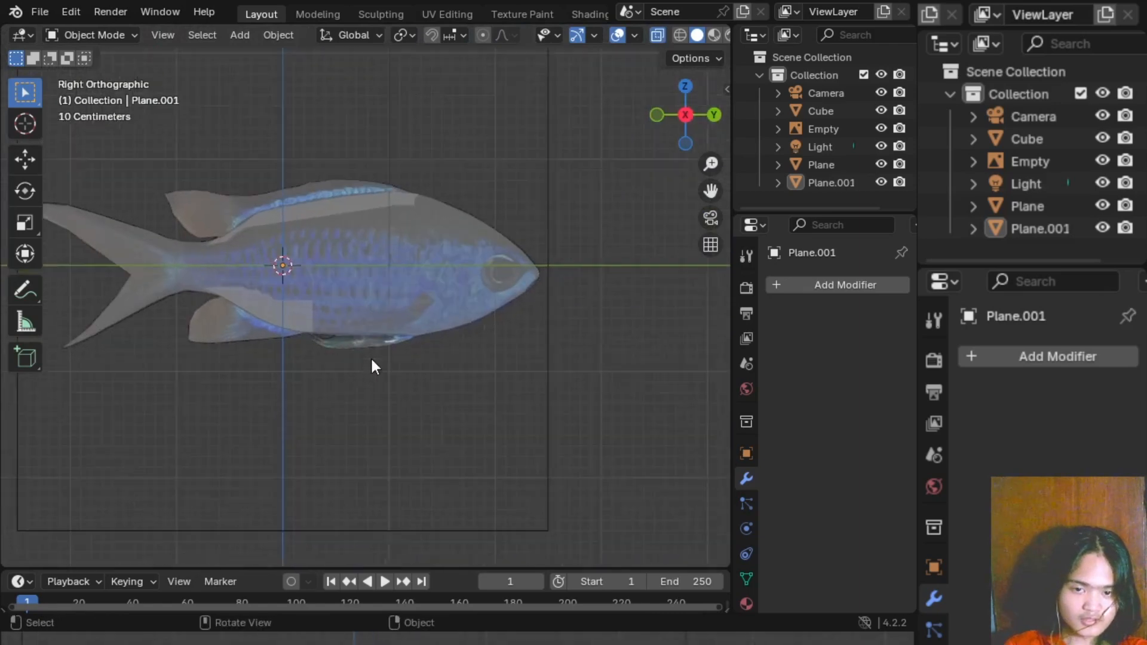
scroll(371, 360, up, 4)
scroll(496, 406, down, 2)
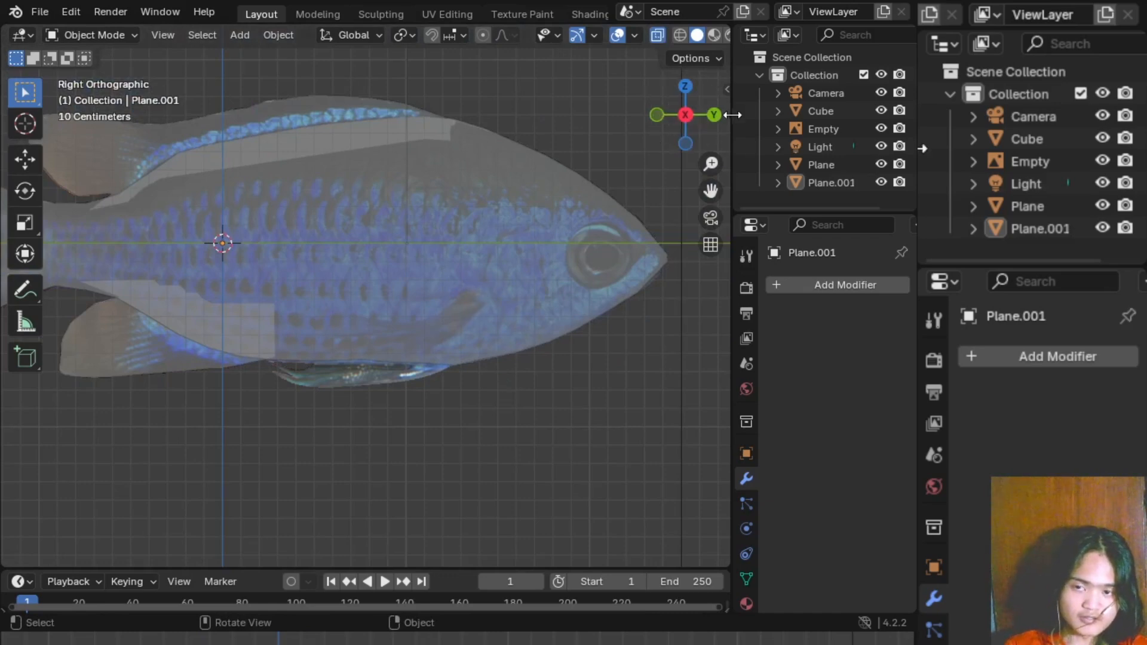
key(alt+z)
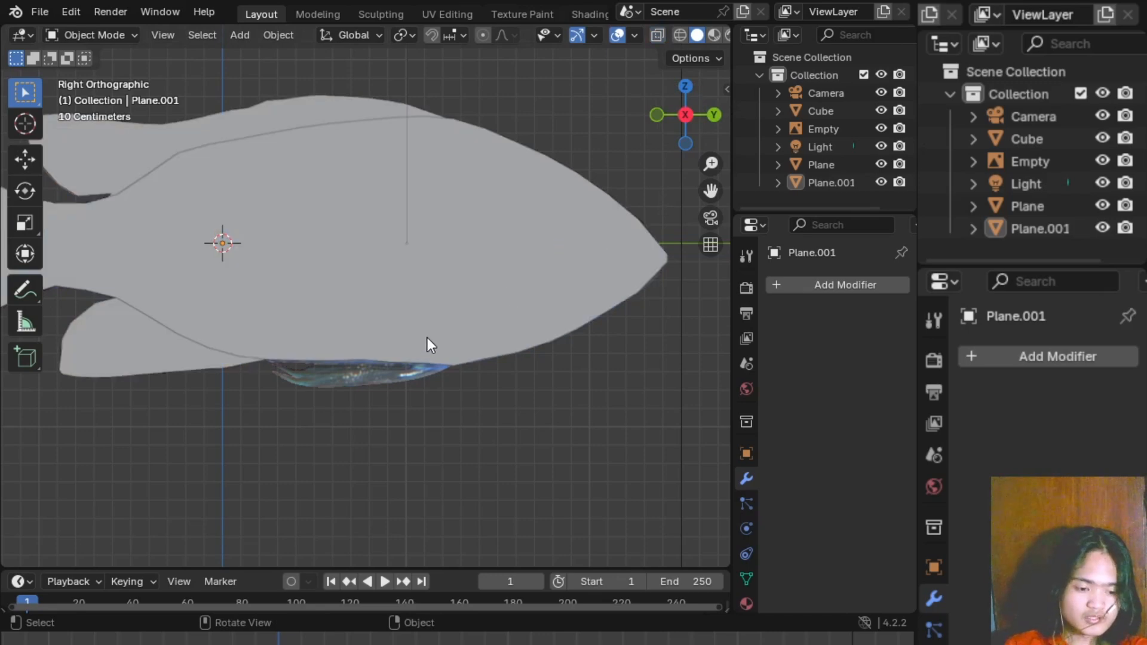
- Add a plane mesh and rotate it 90° about the global Y axis so it faces the side view
key(shift+a)
mouse_move(393, 279)
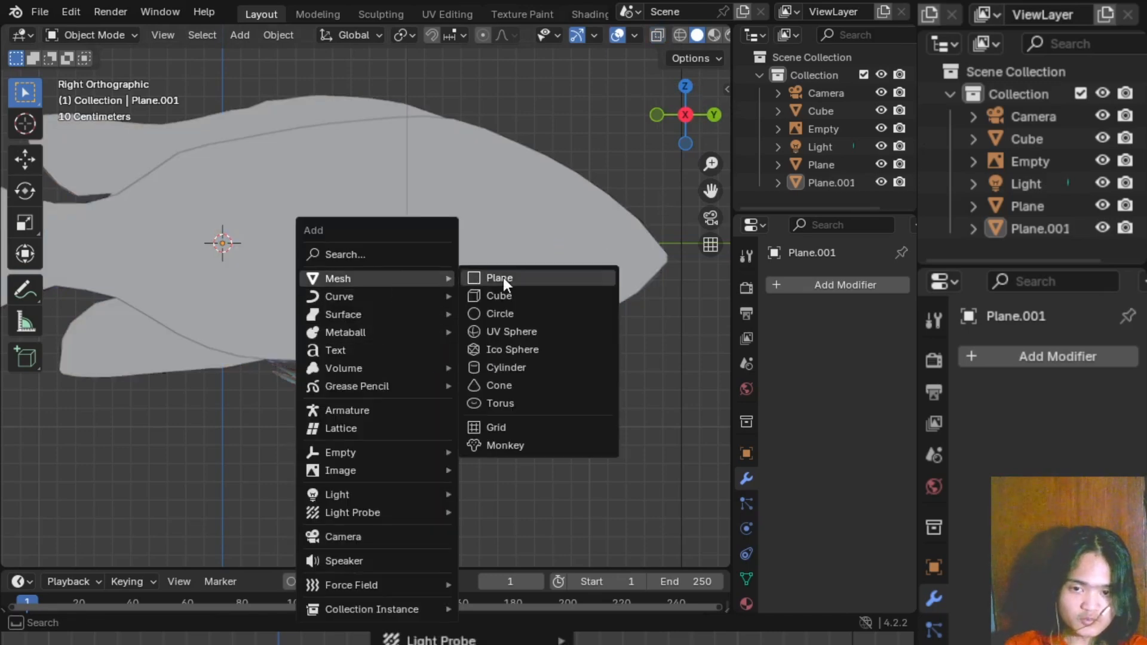
click(503, 278)
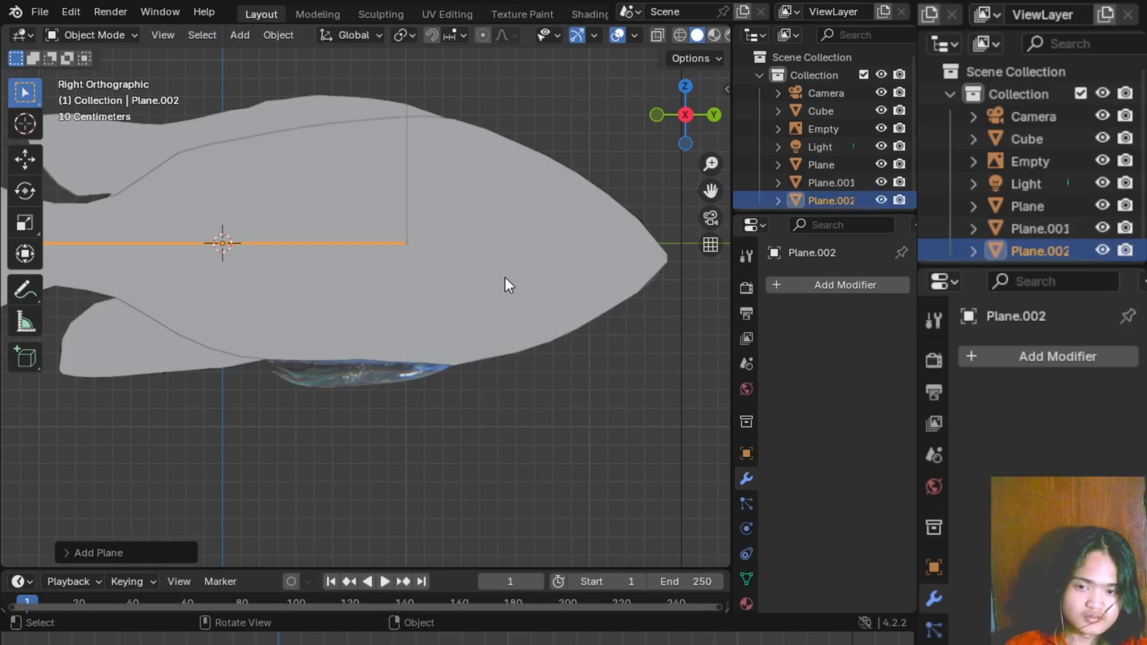
key(r)
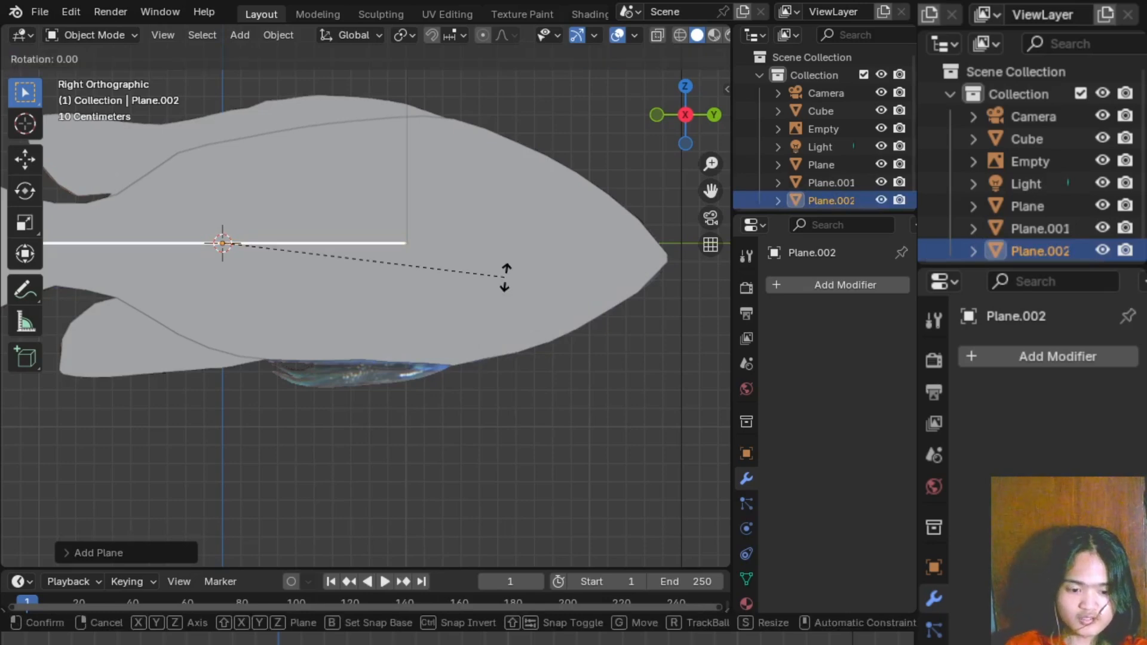
key(y)
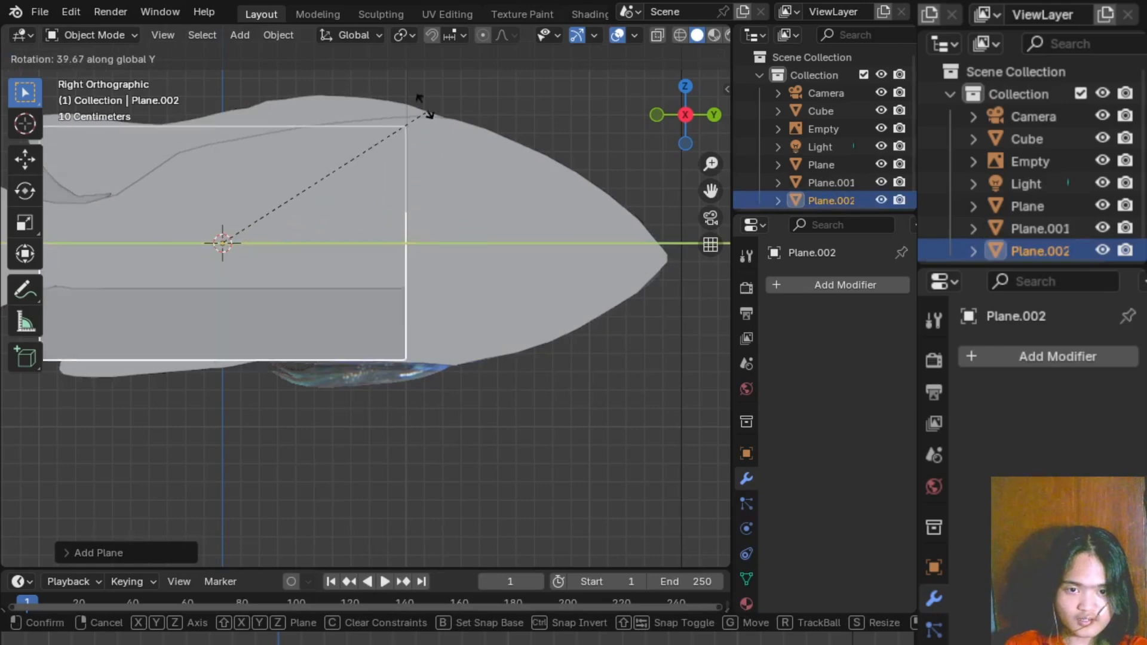
click(275, 99)
click(69, 551)
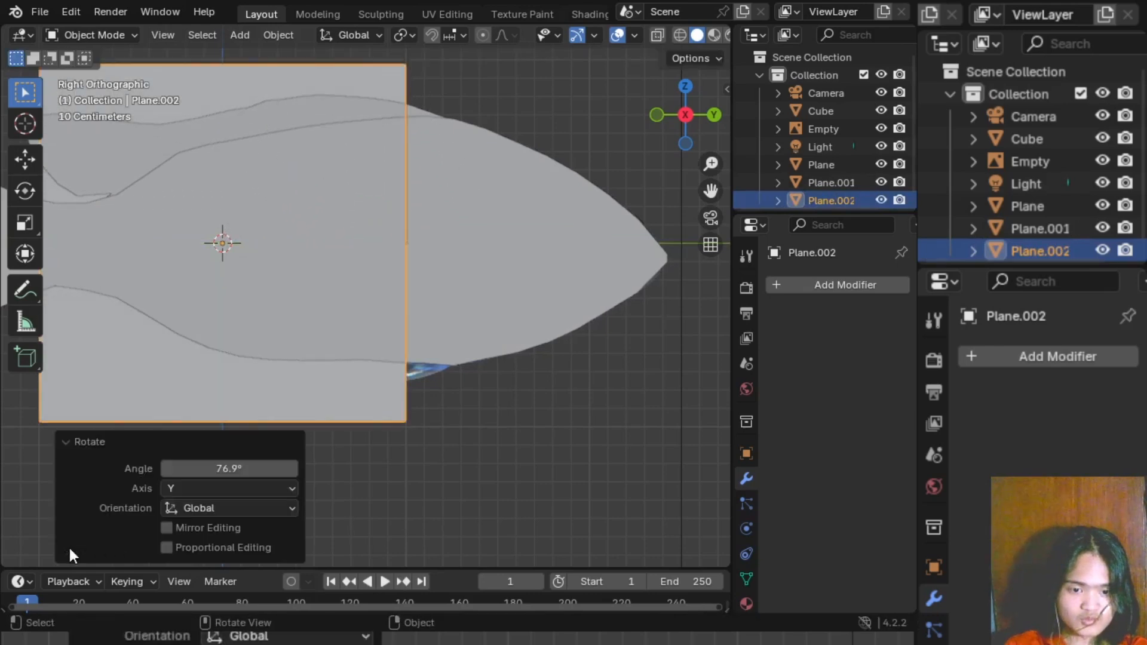
click(217, 468)
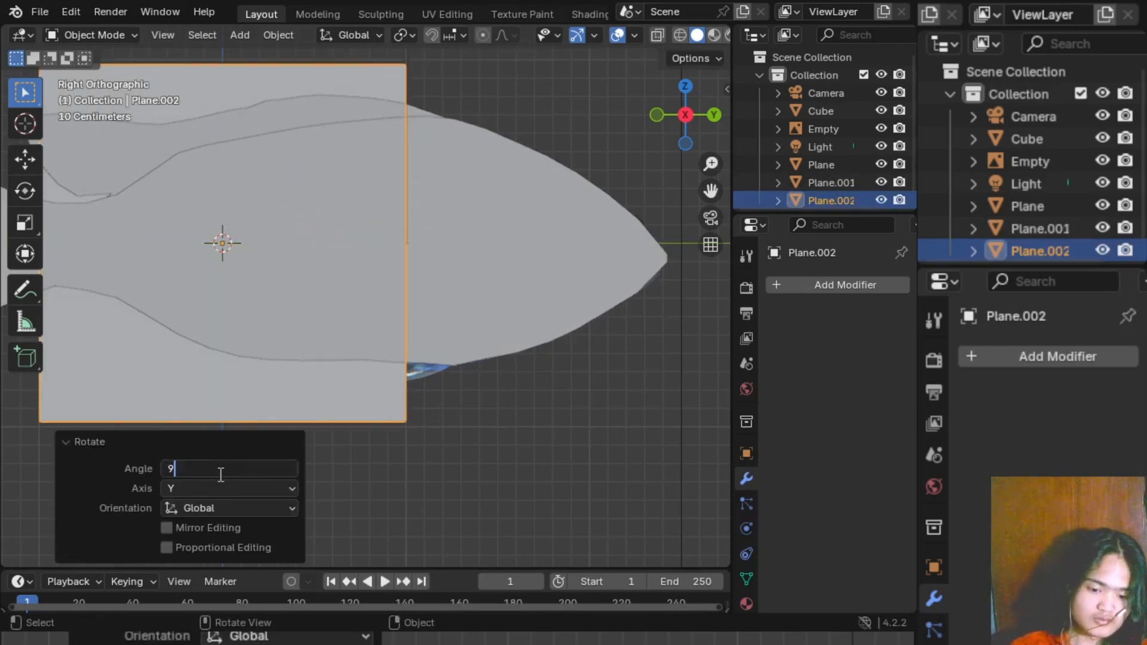
text(90)
key(Return)
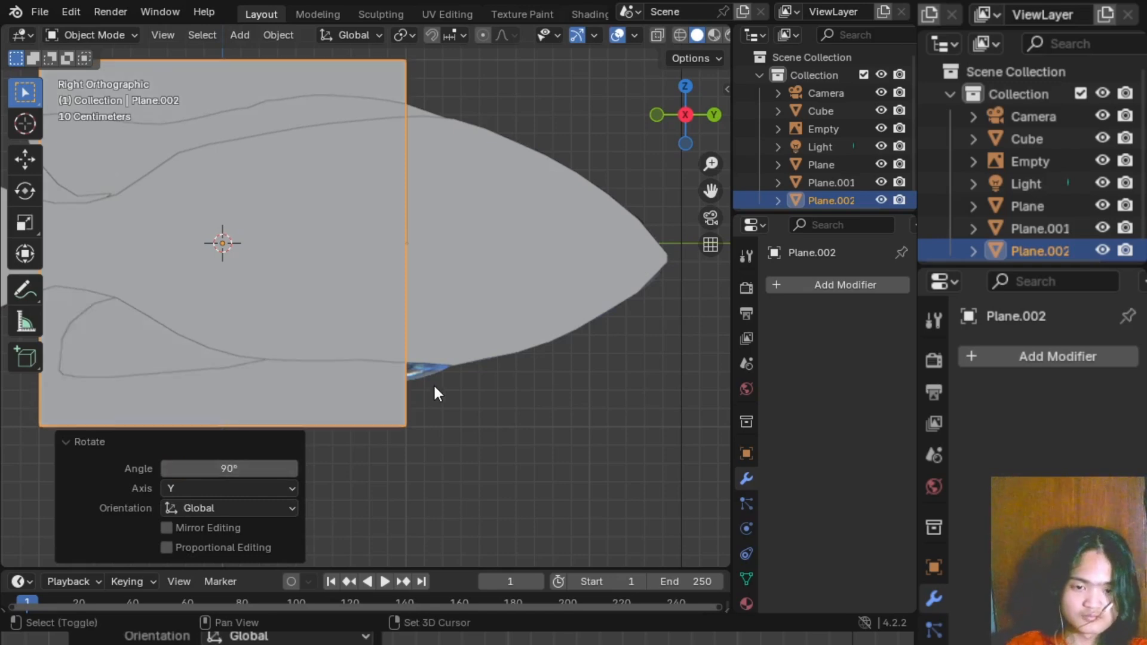
- Scale the new plane down to about 0.16 of its size and stretch it about 3.5 times along Y
shift+middle_drag(433, 382, 611, 443)
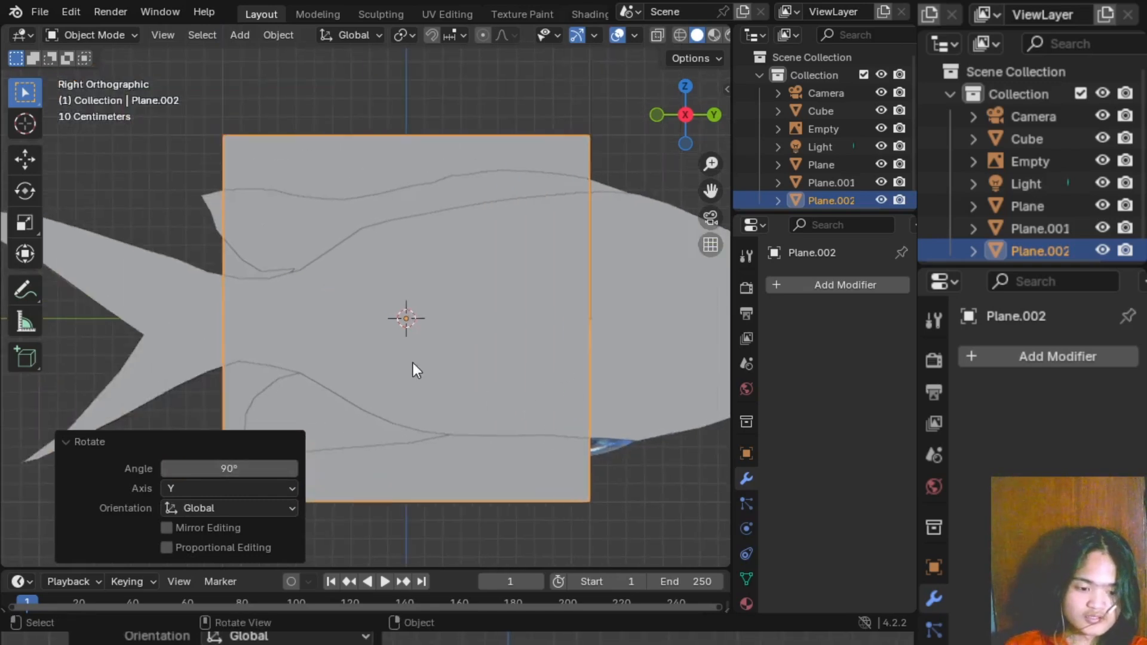
key(s)
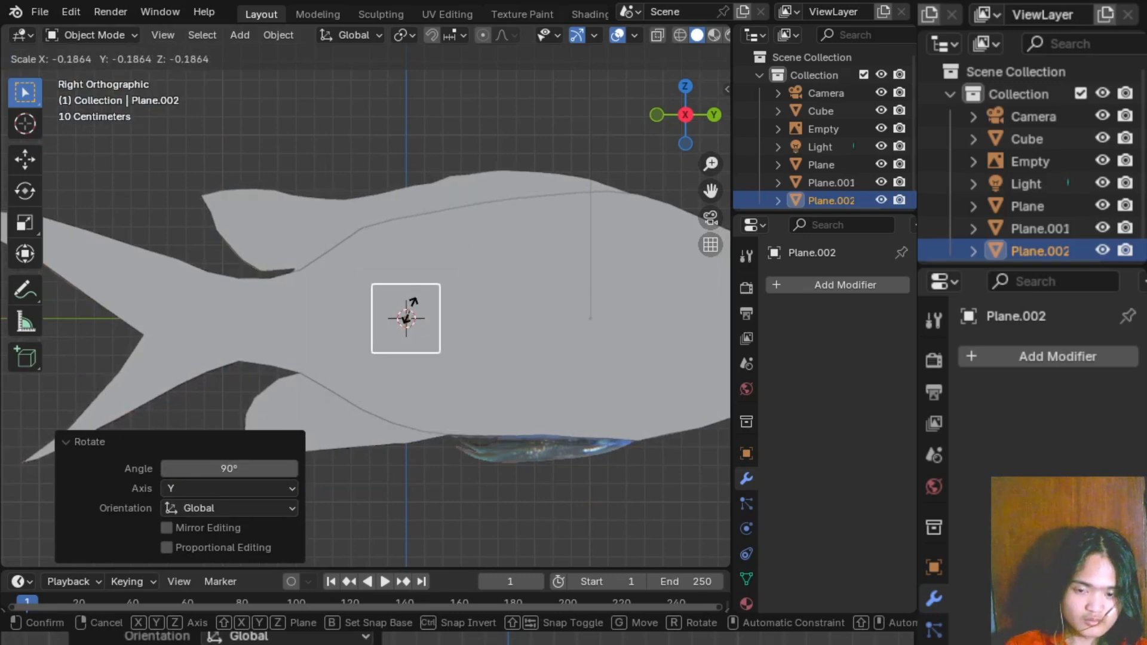
click(405, 317)
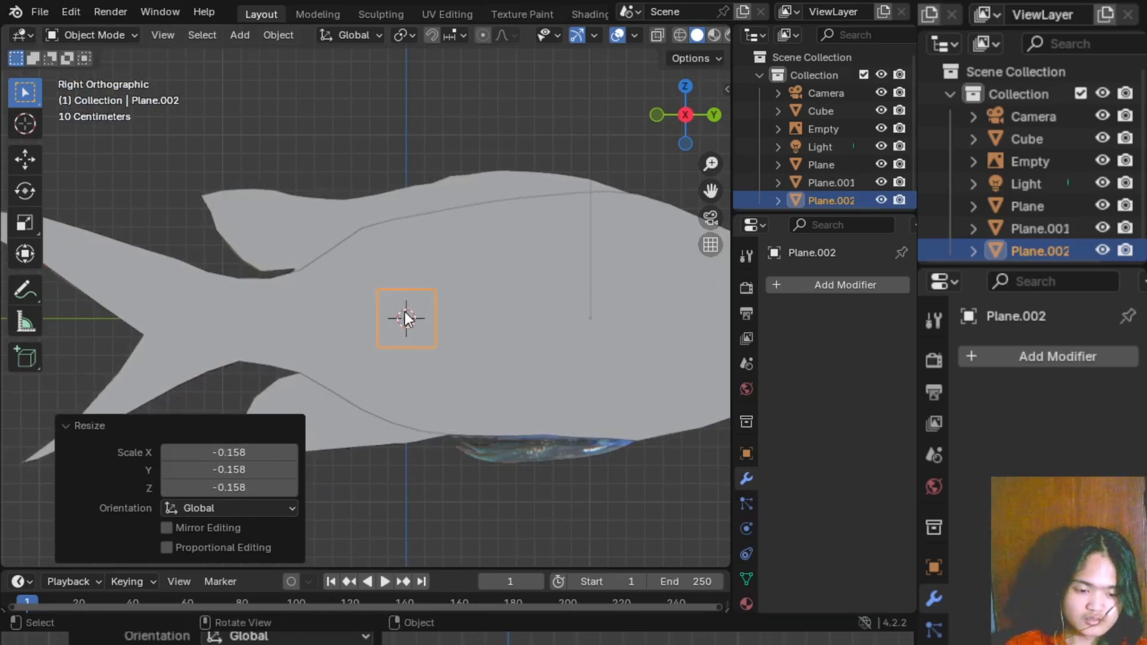
key(s)
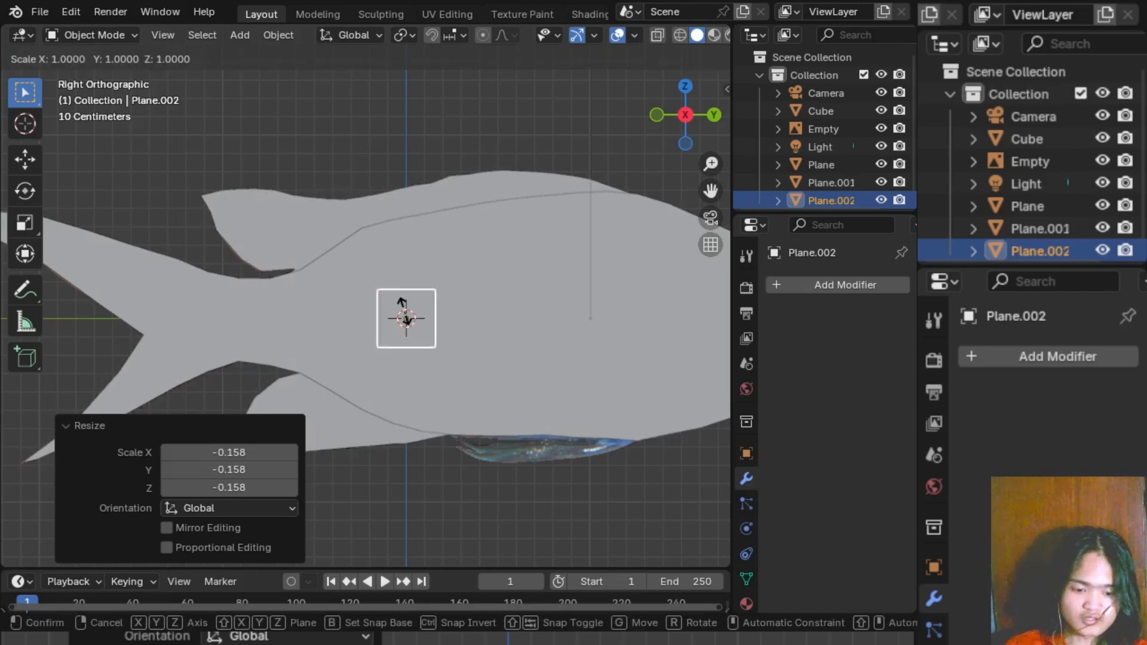
key(y)
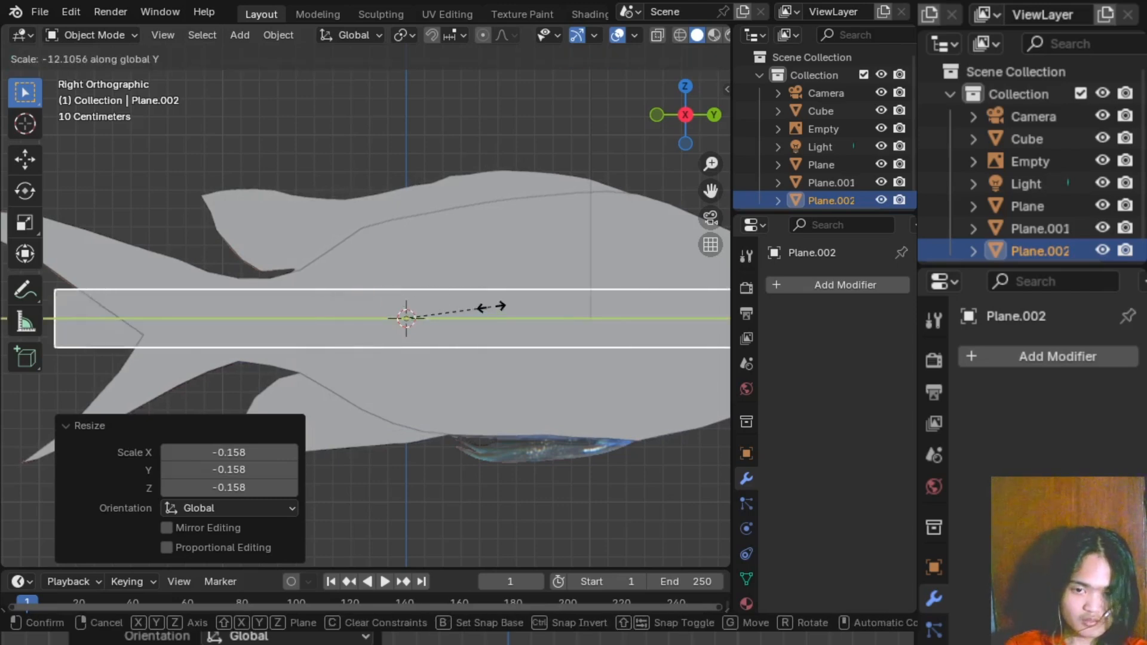
click(423, 302)
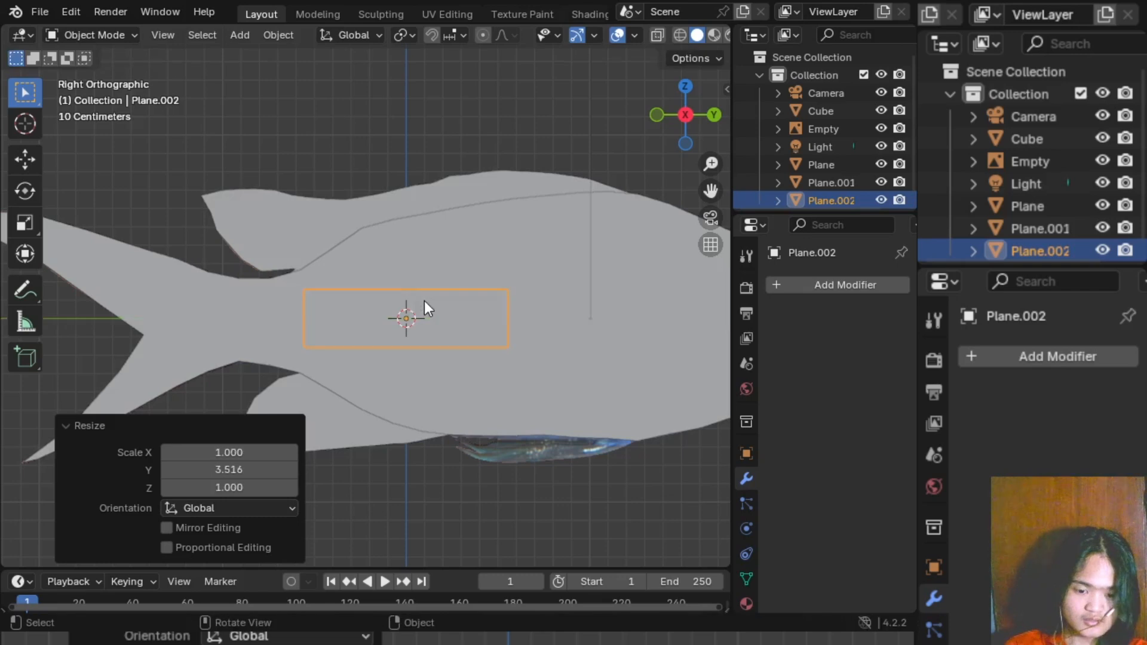
- Move the plane over the belly fin in the reference image, with X-ray enabled to line it up
key(g)
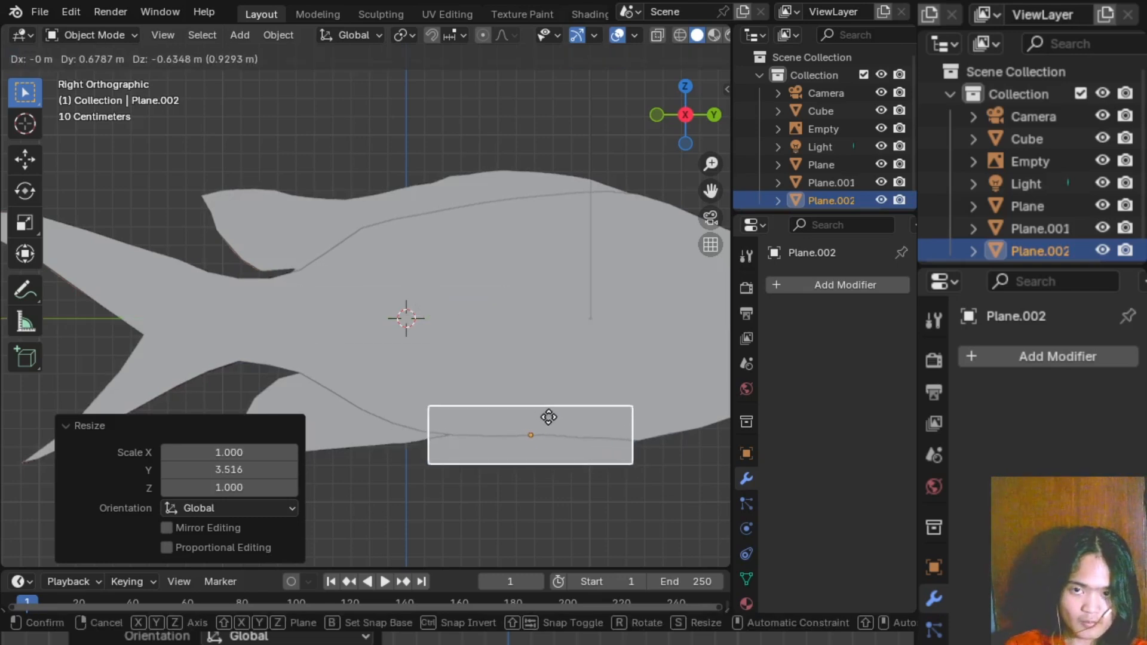
click(549, 417)
key(alt+z)
shift+middle_drag(585, 410, 481, 328)
scroll(499, 371, up, 2)
click(65, 426)
shift+middle_drag(542, 379, 502, 318)
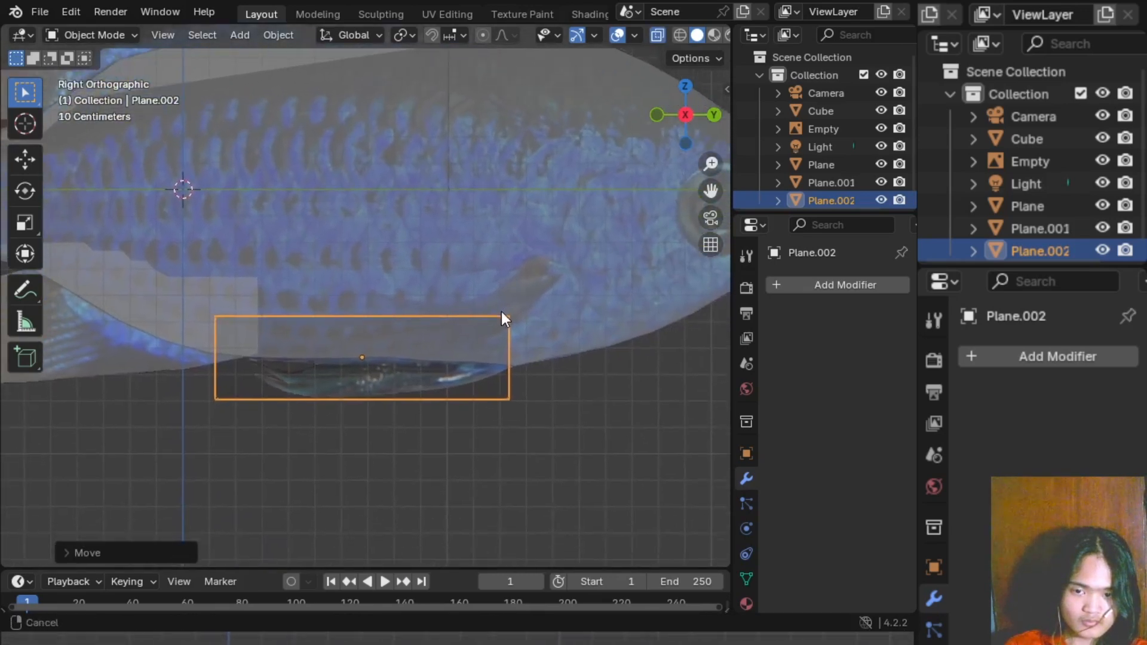
key(g)
click(496, 357)
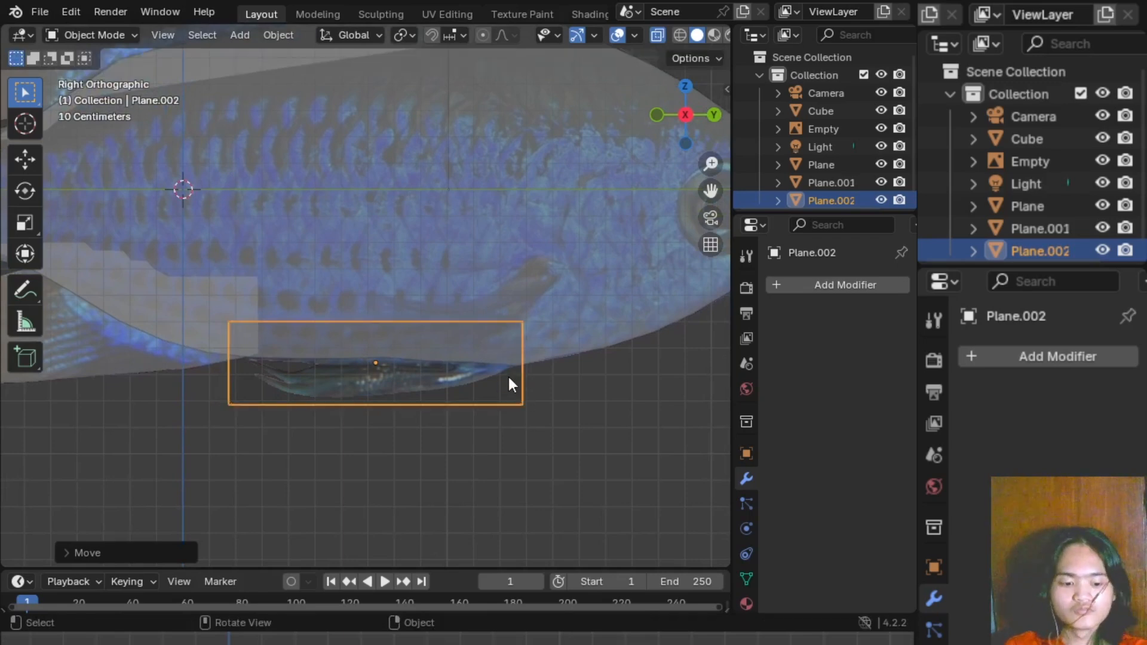
- Scale the plane along Y by about 0.97 to match the belly fin's length, keeping the plane selected
key(s)
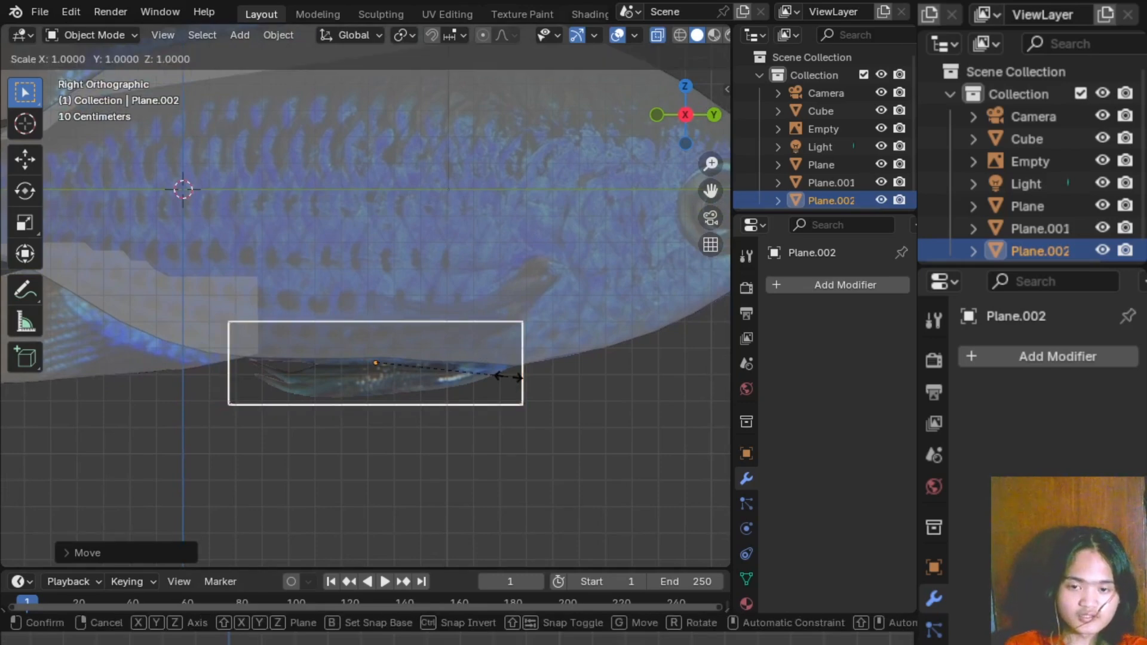
key(y)
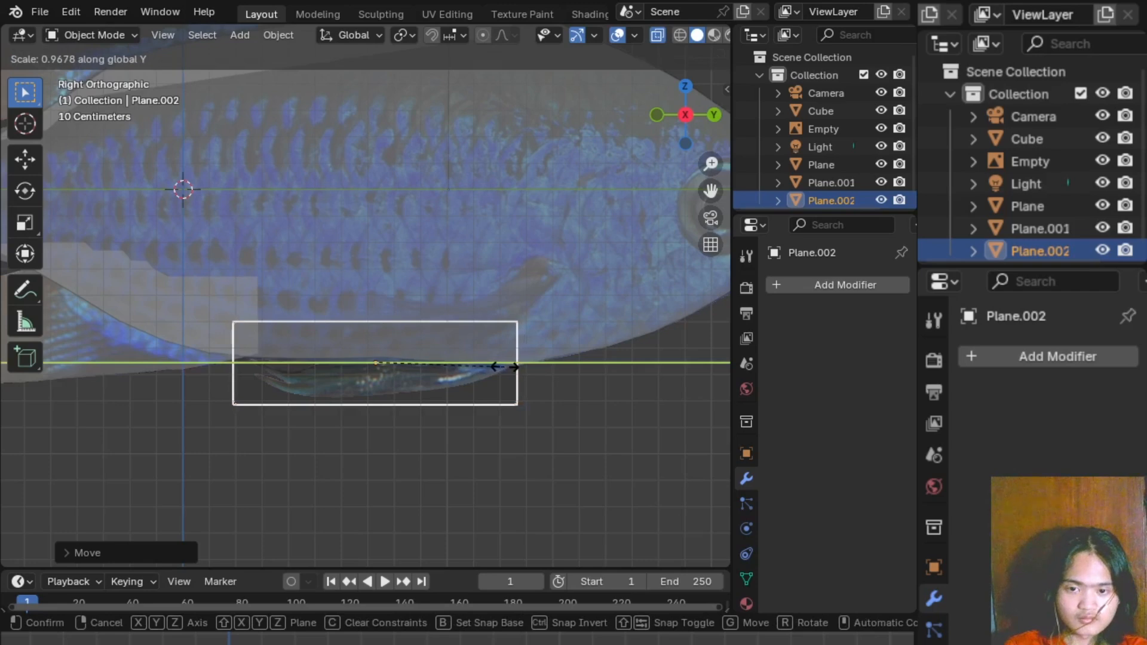
click(503, 364)
click(196, 298)
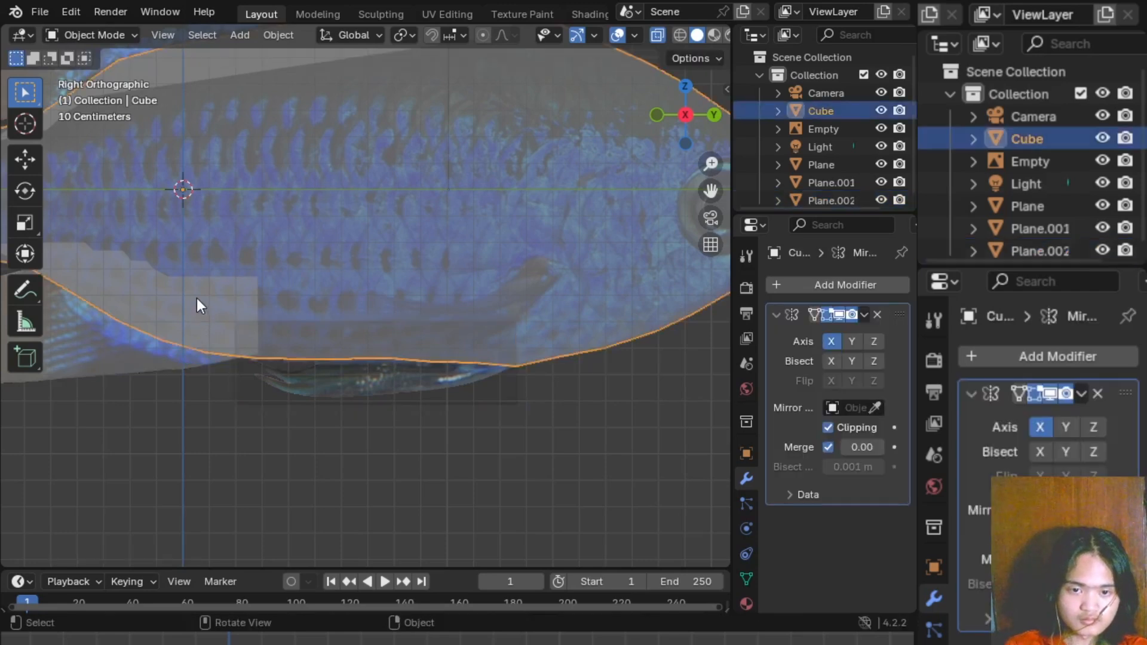
click(316, 399)
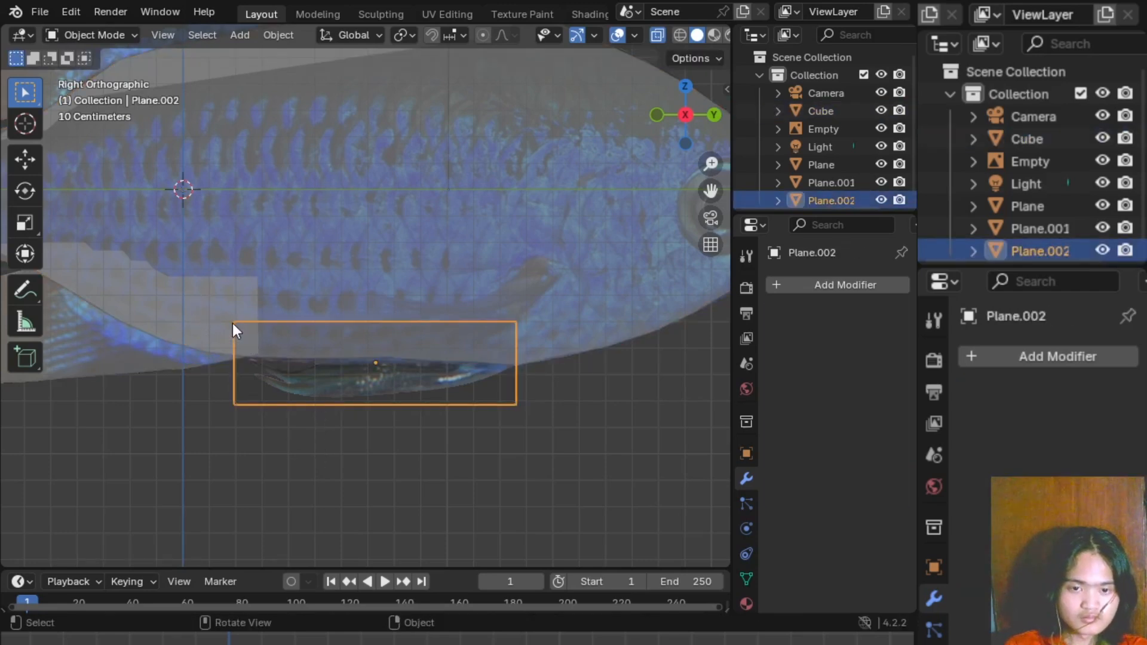
- In Edit Mode, move the plane's tail-side edge inward along Y to the rear end of the belly fin
key(Tab)
drag(225, 311, 259, 413)
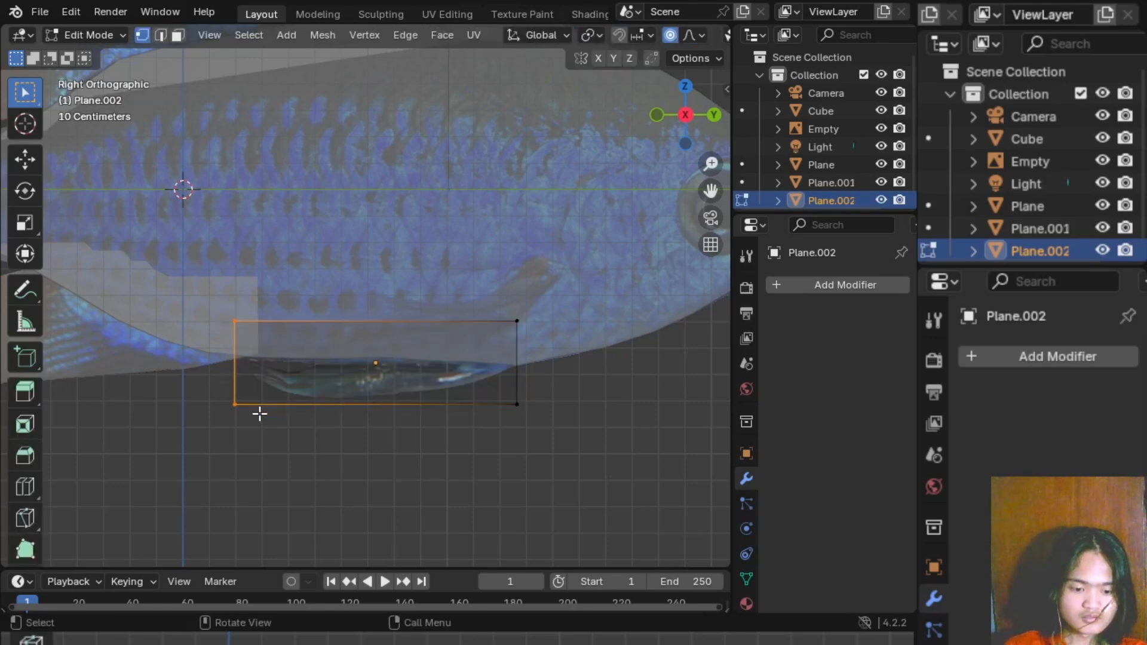
key(g)
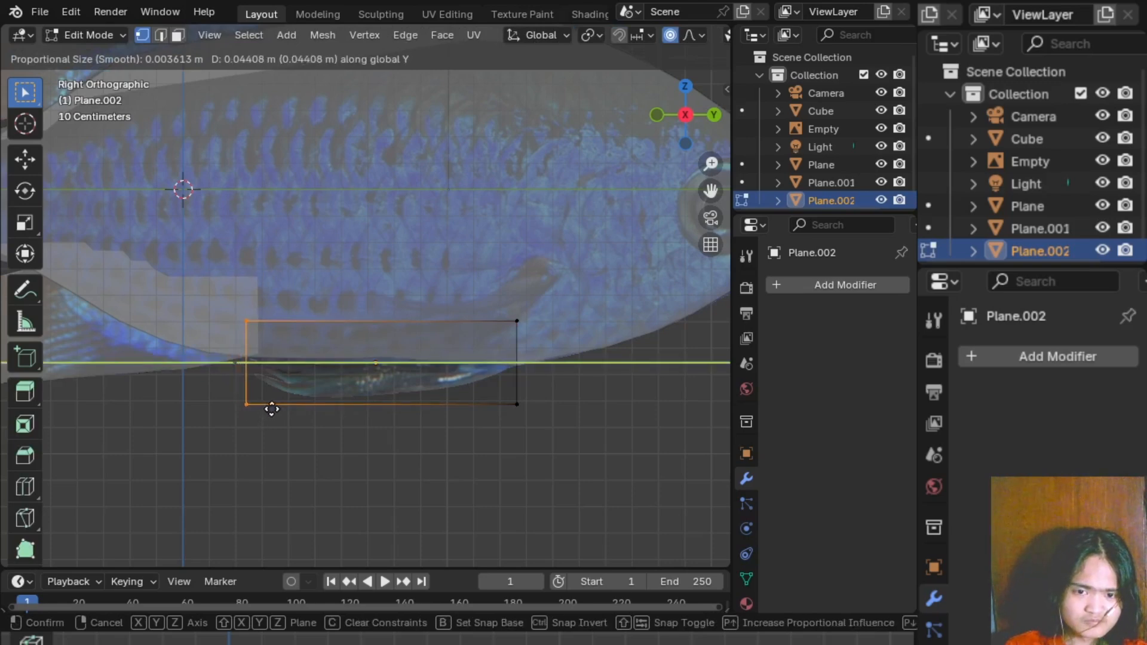
click(274, 409)
click(436, 458)
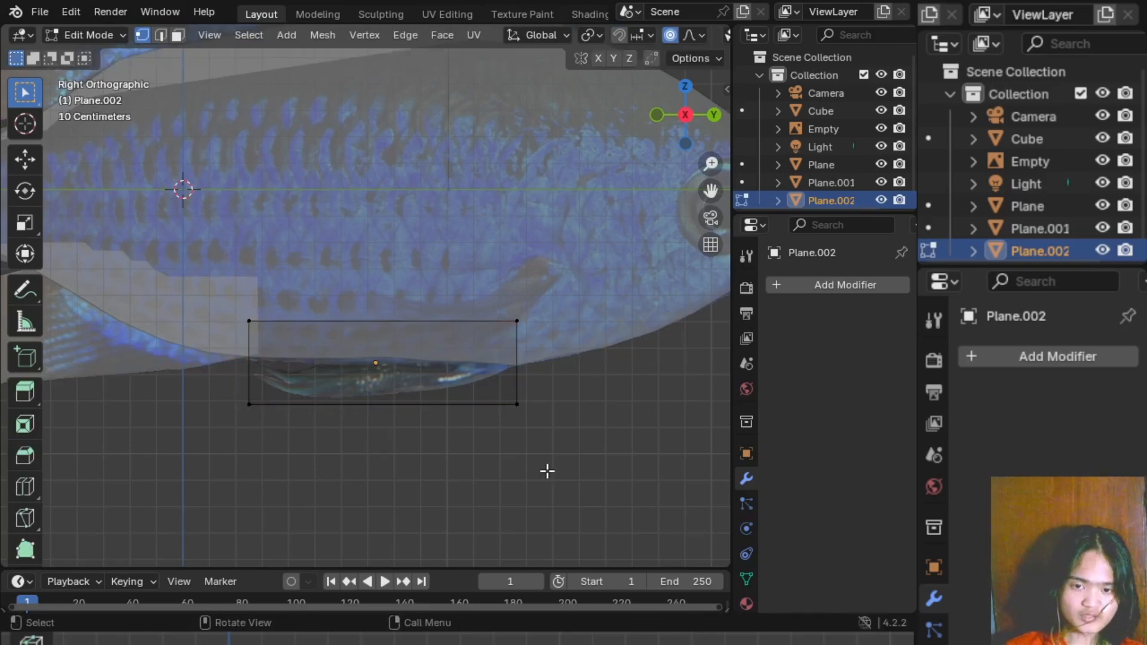
- Add five evenly spaced horizontal loop cuts across the plane
scroll(576, 453, up, 5)
shift+middle_drag(528, 470, 435, 410)
scroll(428, 377, down, 3)
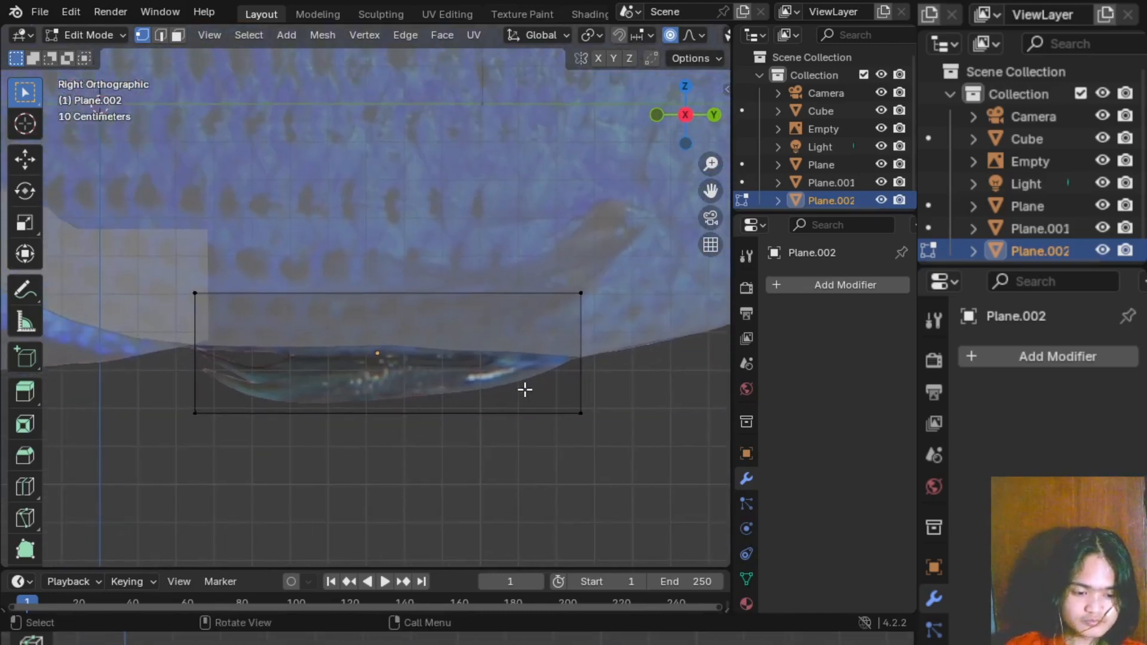
key(ctrl+r)
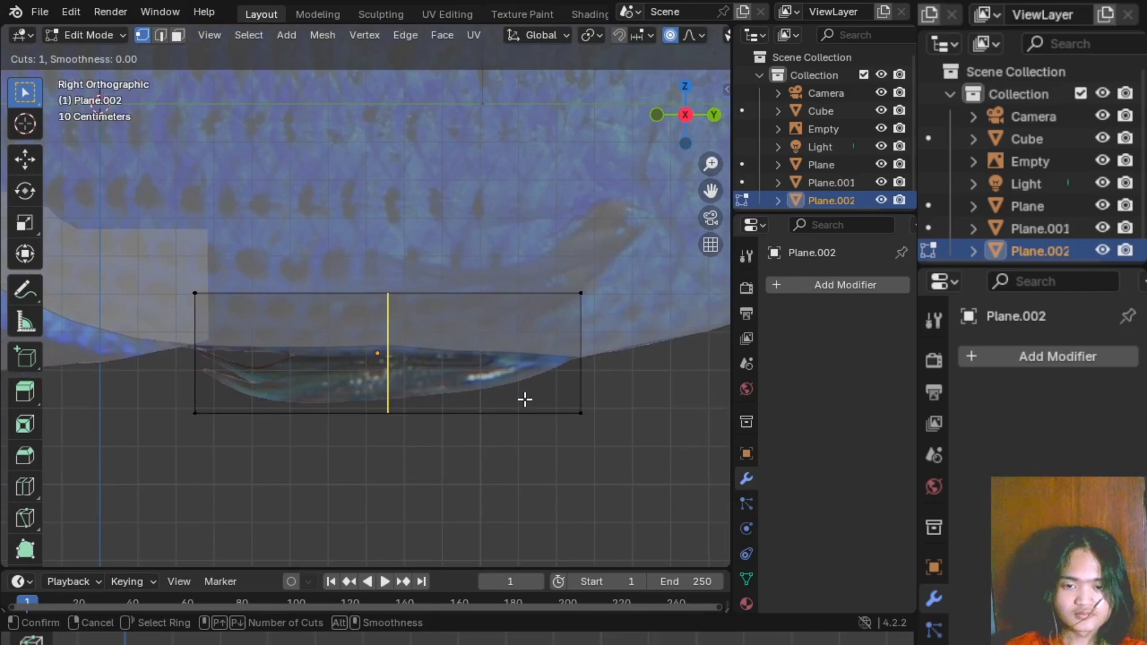
scroll(579, 341, up, 3)
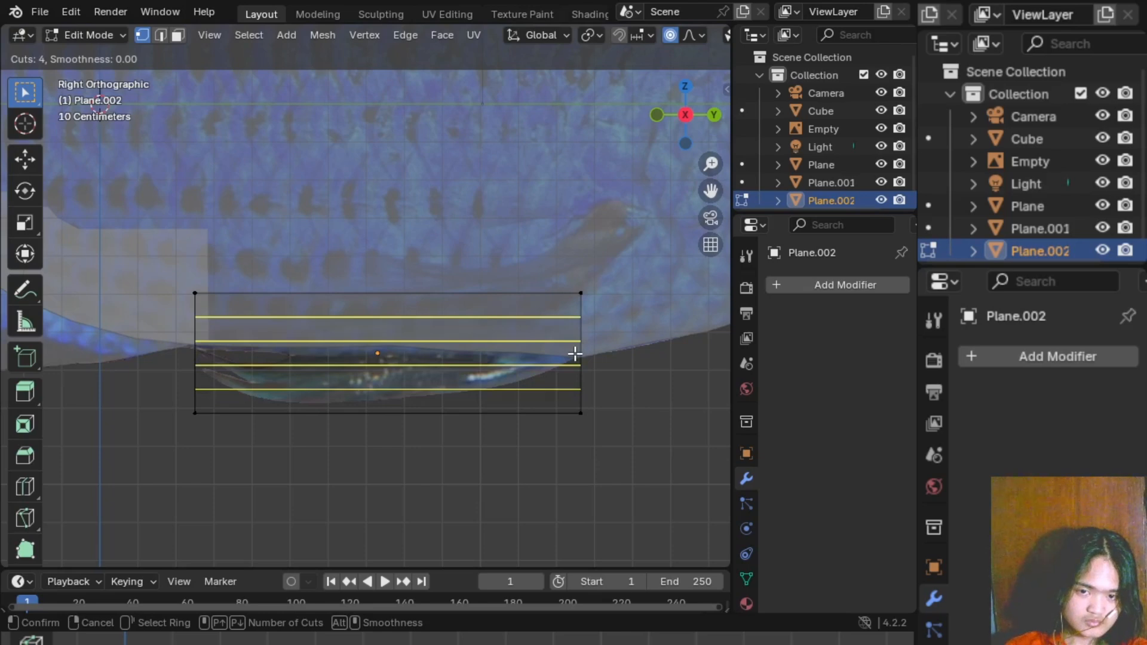
scroll(576, 353, up, 1)
click(574, 354)
right_click(575, 353)
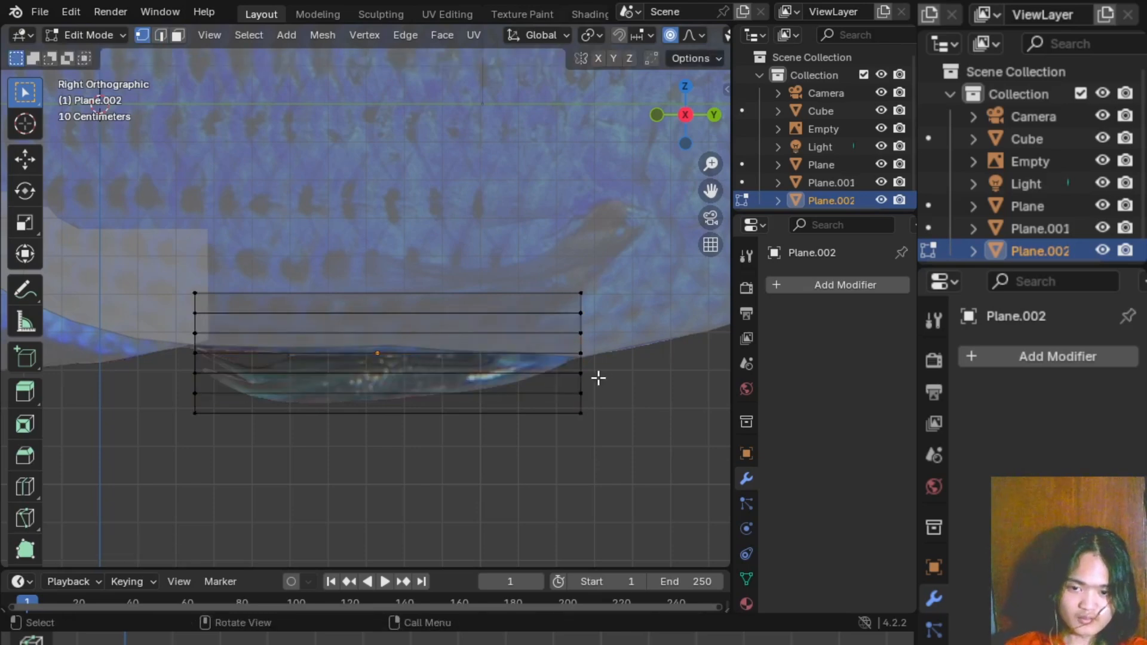
- Move the three lowest head-side vertices back along Y to meet the belly fin's outline
shift+middle_drag(598, 378, 635, 373)
scroll(432, 460, up, 1)
shift+middle_drag(538, 450, 471, 422)
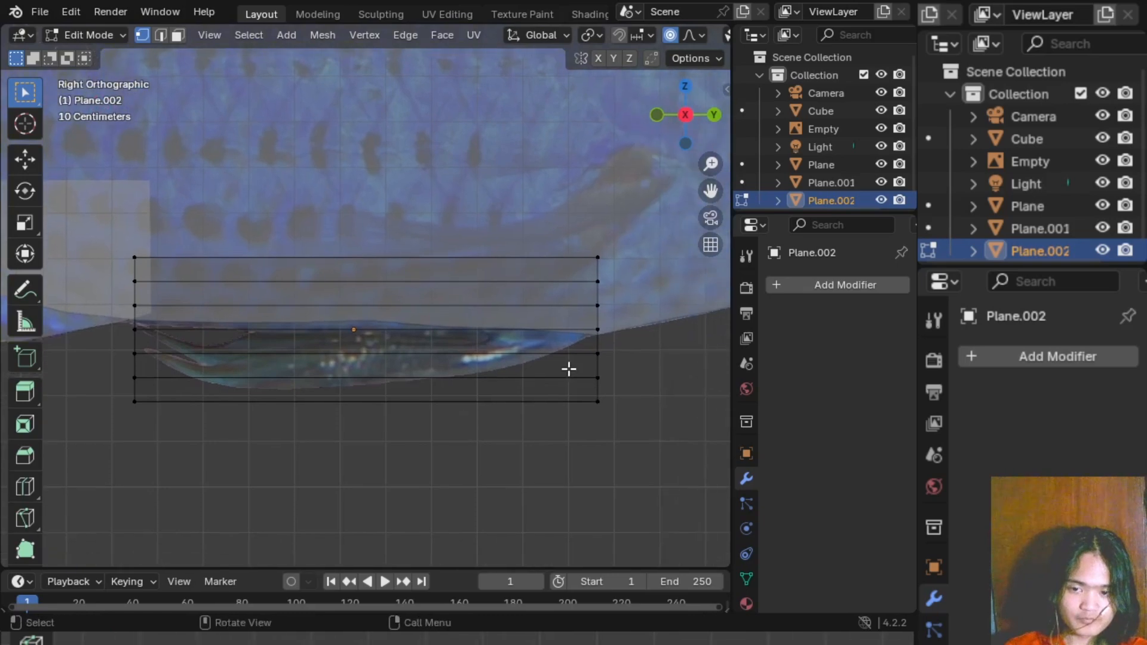
drag(586, 348, 608, 407)
key(g)
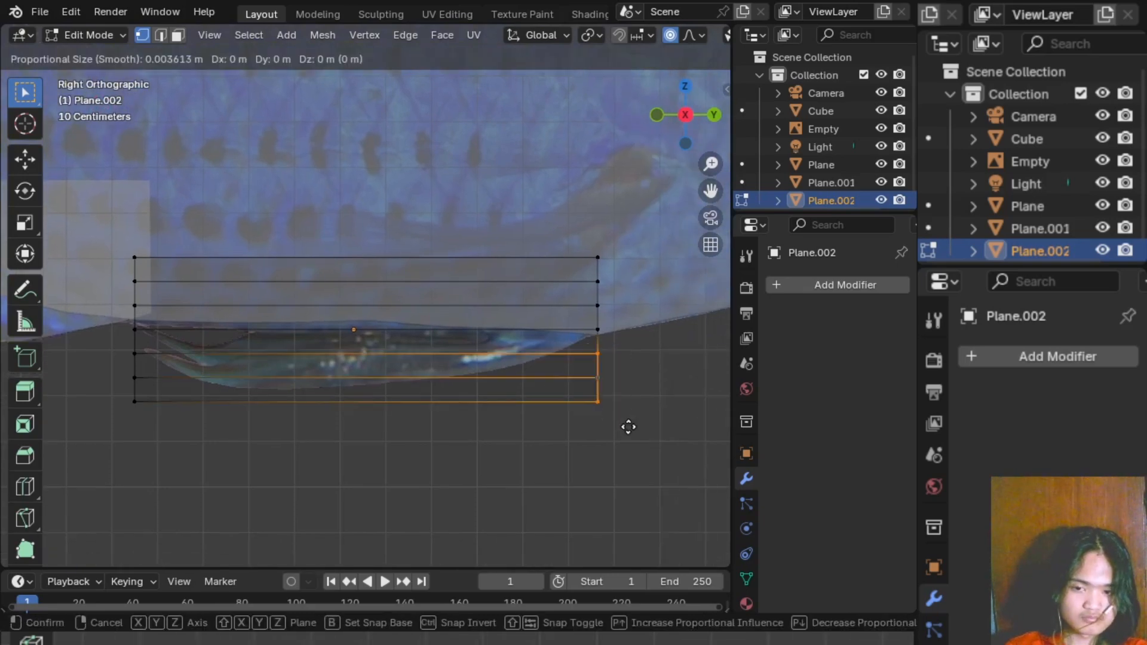
key(y)
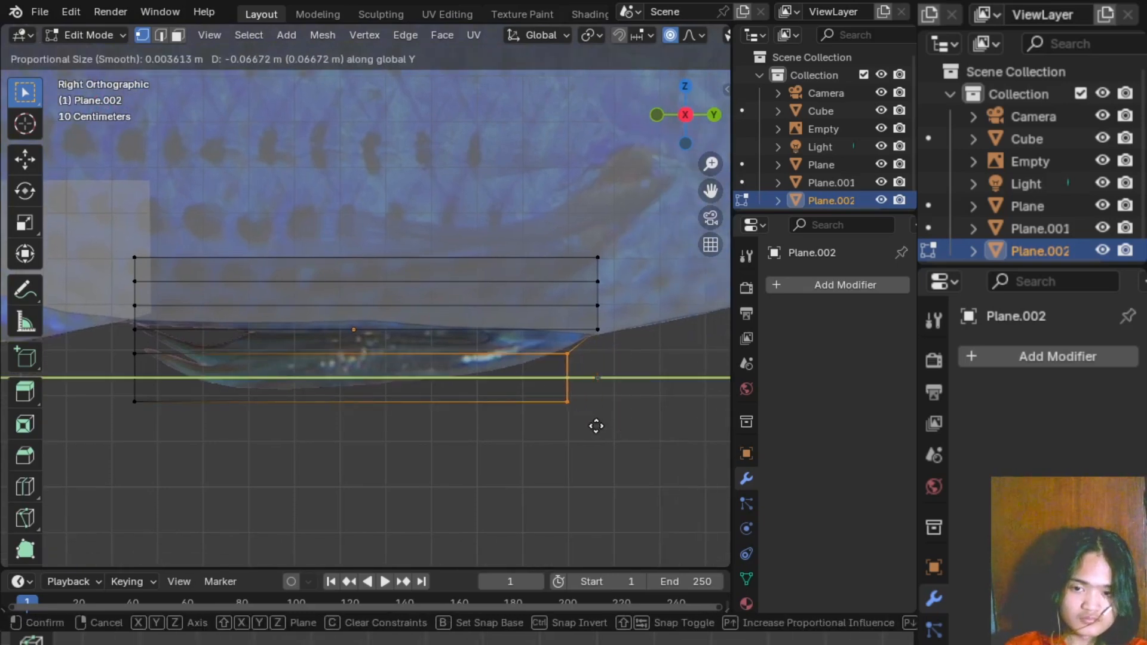
click(587, 422)
- Move the two lowest head-side vertices further back along Y to the fin's lower edge
drag(545, 366, 584, 425)
key(g)
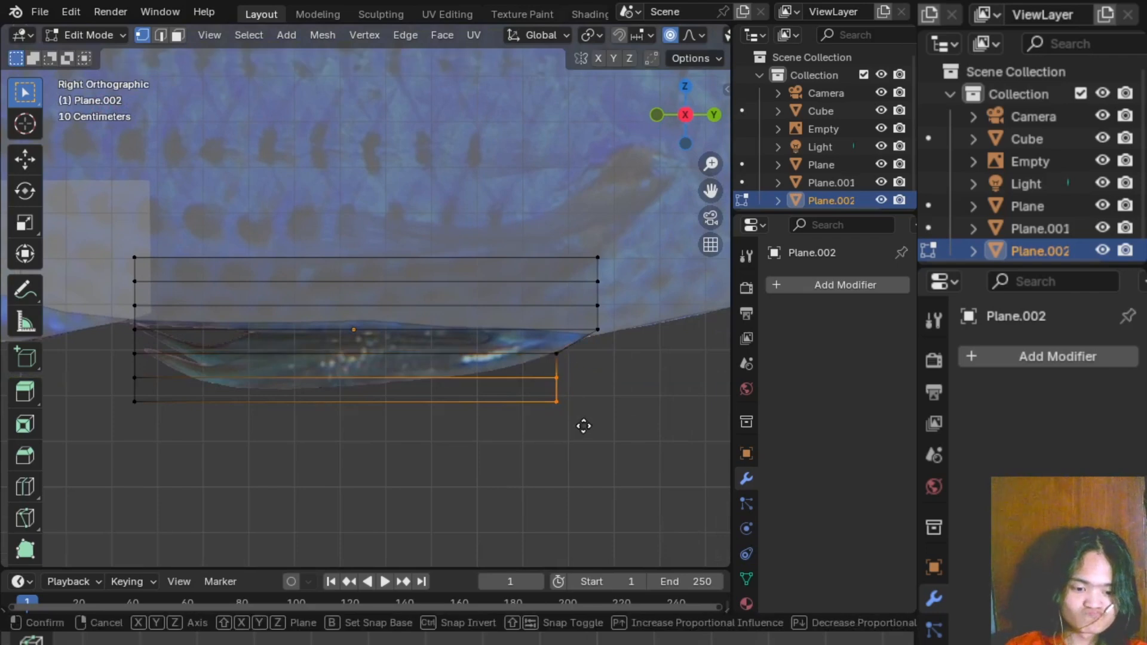
key(y)
click(493, 399)
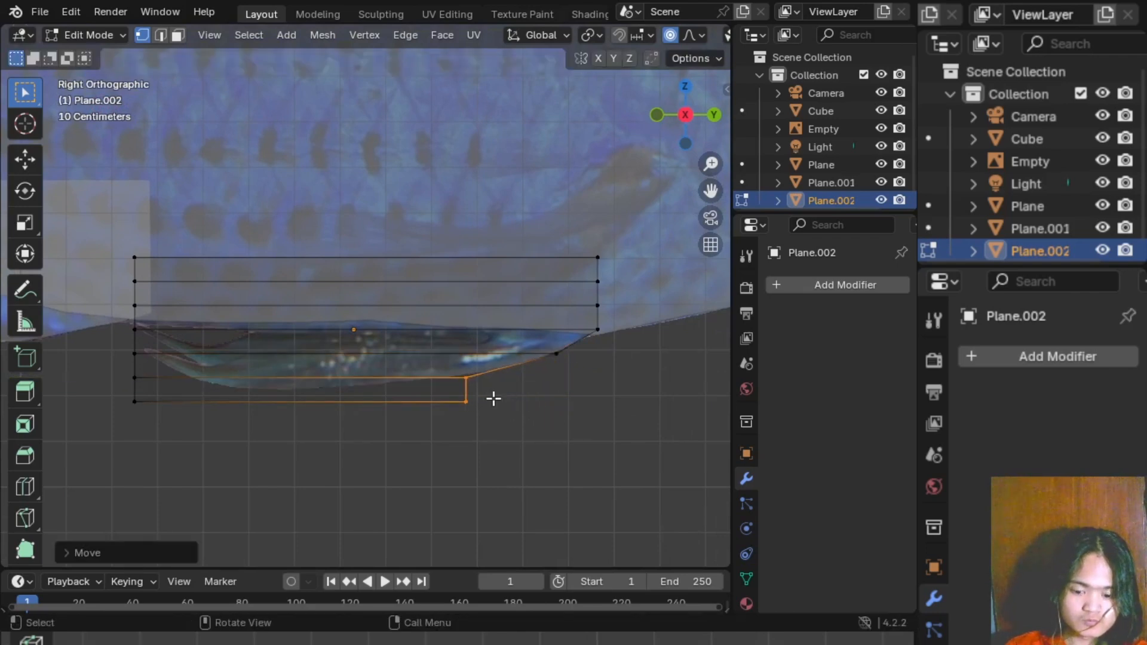
- Move the bottom head-side corner onto the middle of the fin's underside and adjust the vertex above it to the outline
click(536, 431)
scroll(532, 424, up, 2)
drag(522, 402, 568, 440)
key(g)
click(409, 420)
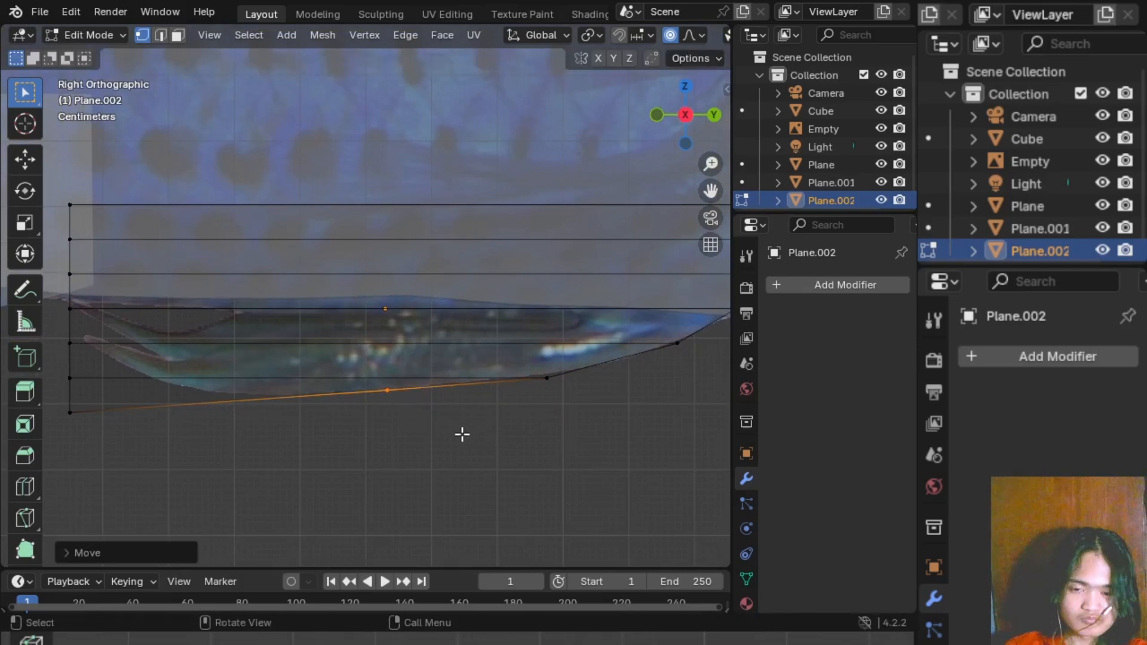
shift+middle_drag(460, 433, 557, 436)
drag(623, 362, 661, 395)
key(g)
click(655, 390)
- Move the bottom tail-side corner forward onto the fin's underside and the vertex above it onto the rear curve
shift+middle_drag(287, 396, 337, 403)
drag(206, 406, 250, 442)
key(g)
click(469, 426)
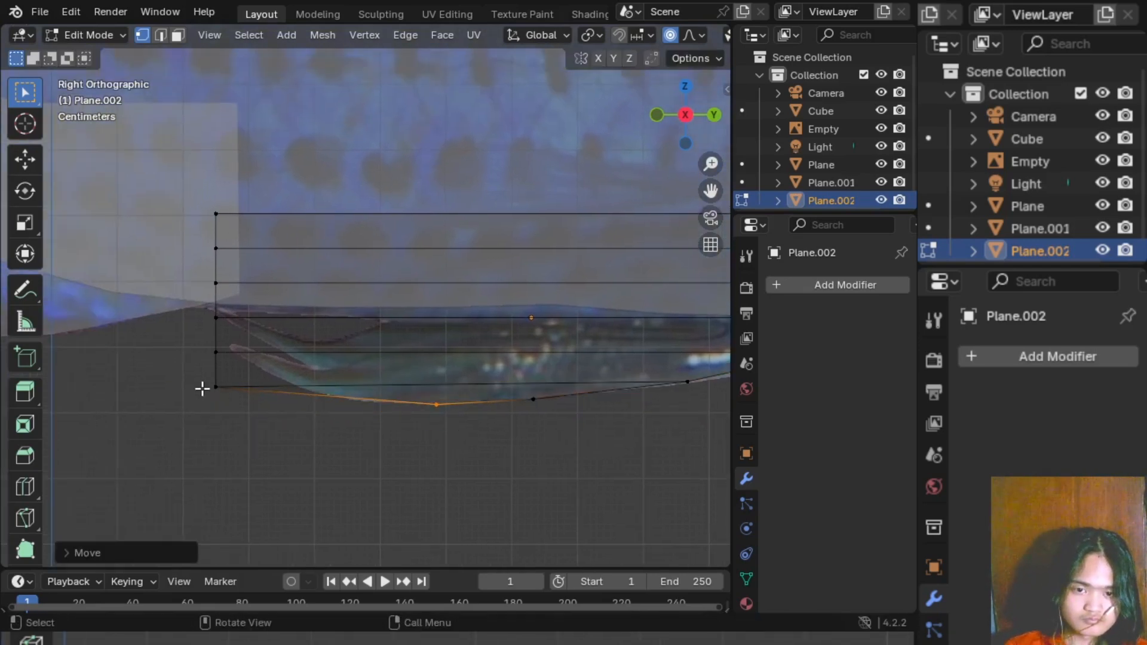
drag(196, 374, 249, 412)
key(g)
click(351, 416)
- Shift the bottom rear vertex back along the underside and pull the next tail-side vertex up the edge inward to the outline
click(415, 423)
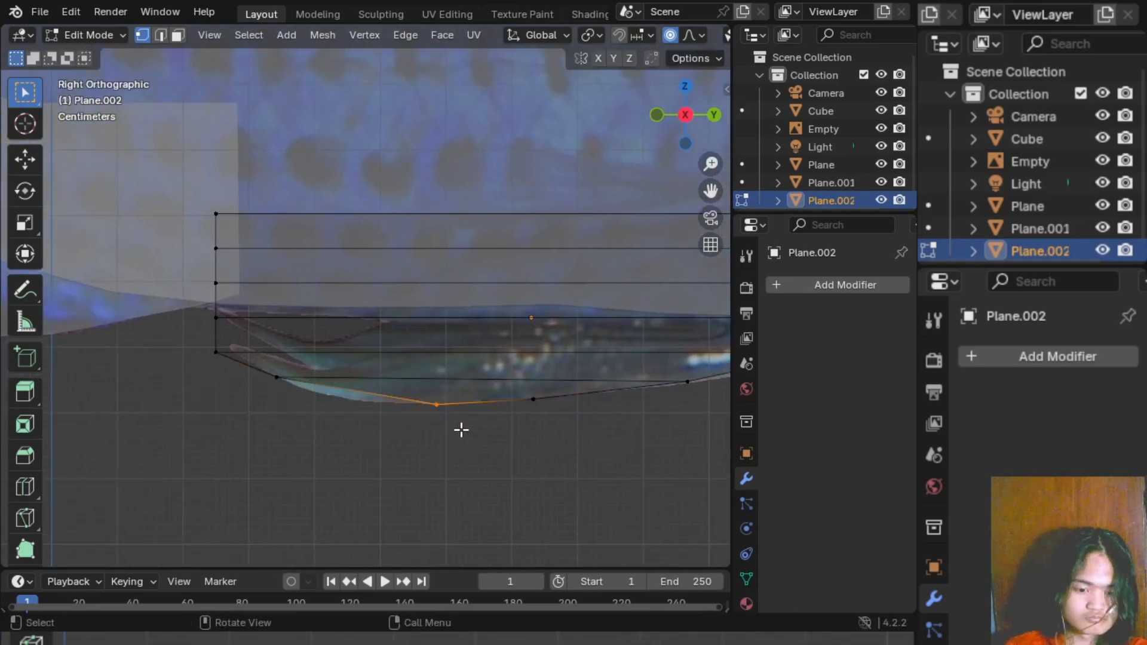
key(g)
click(357, 425)
drag(210, 340, 246, 374)
key(g)
click(261, 367)
- Fine-tune the rear curve and underside vertices so the plane's lower edge follows the belly fin outline
drag(203, 303, 232, 334)
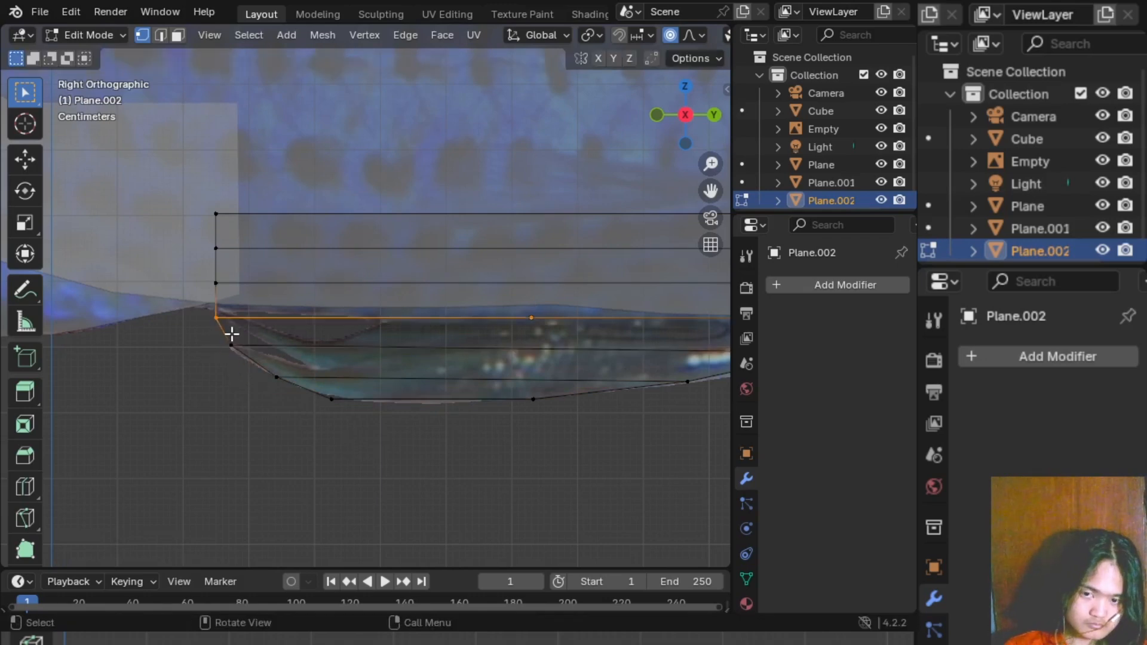
click(231, 335)
click(482, 476)
click(231, 347)
key(g)
click(259, 370)
click(332, 406)
shift+middle_drag(660, 433, 444, 439)
click(367, 402)
key(g)
click(388, 407)
click(411, 413)
- Try to add four vertical loop cuts to the fin mesh, slid toward the tail side
scroll(346, 425, down, 4)
scroll(443, 440, up, 2)
key(ctrl+r)
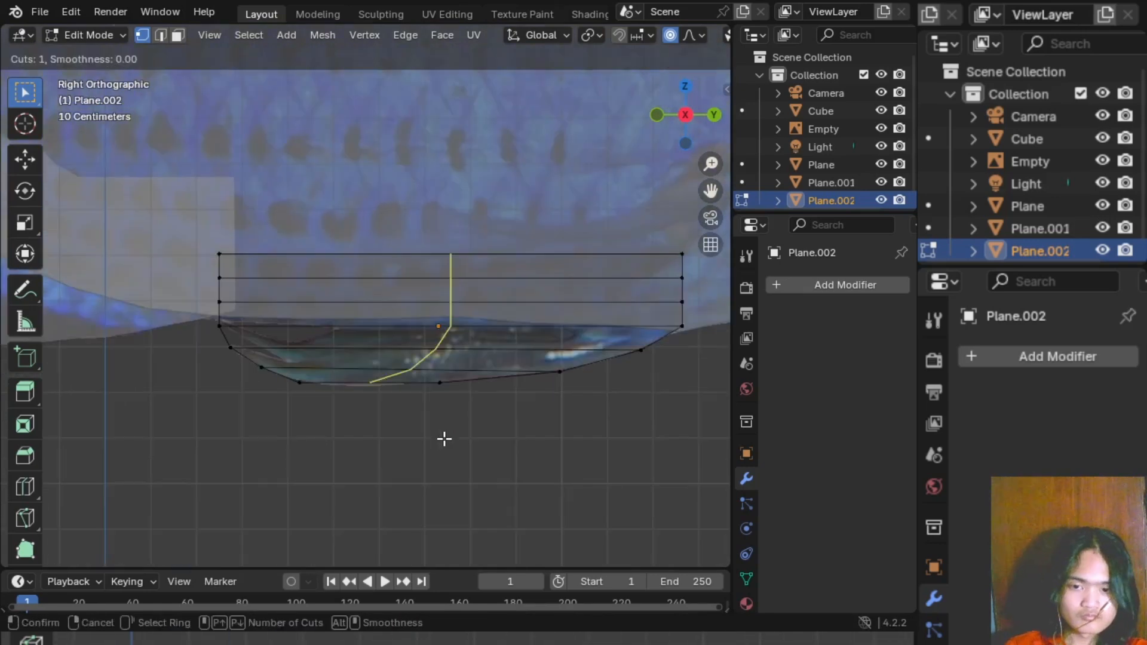
scroll(350, 322, up, 3)
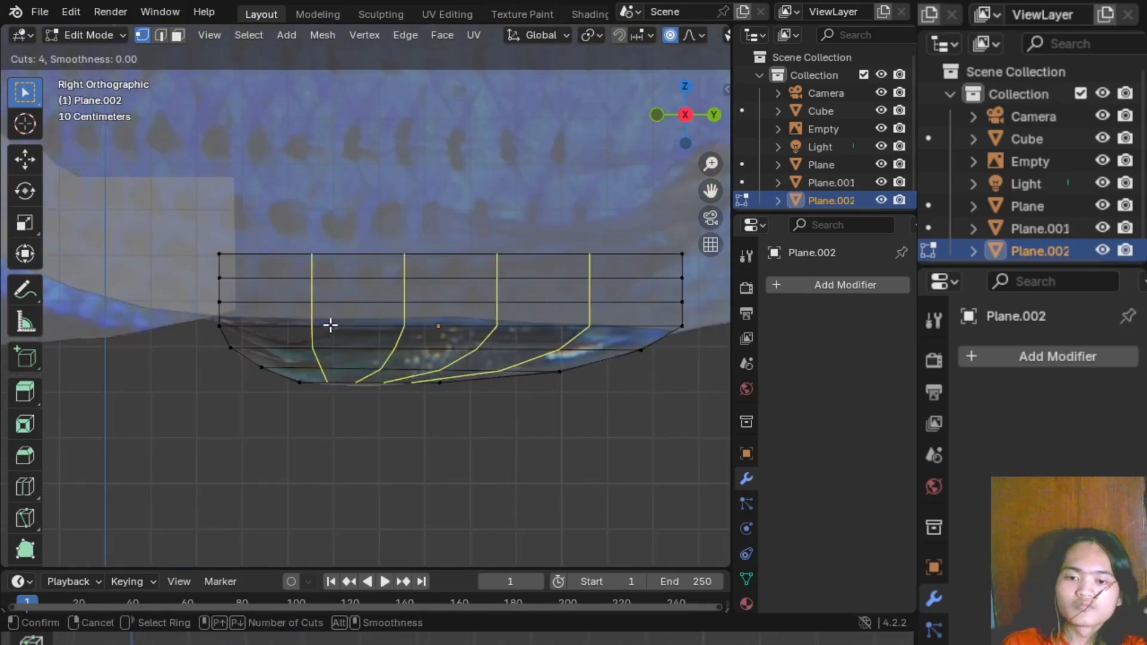
click(328, 322)
click(299, 320)
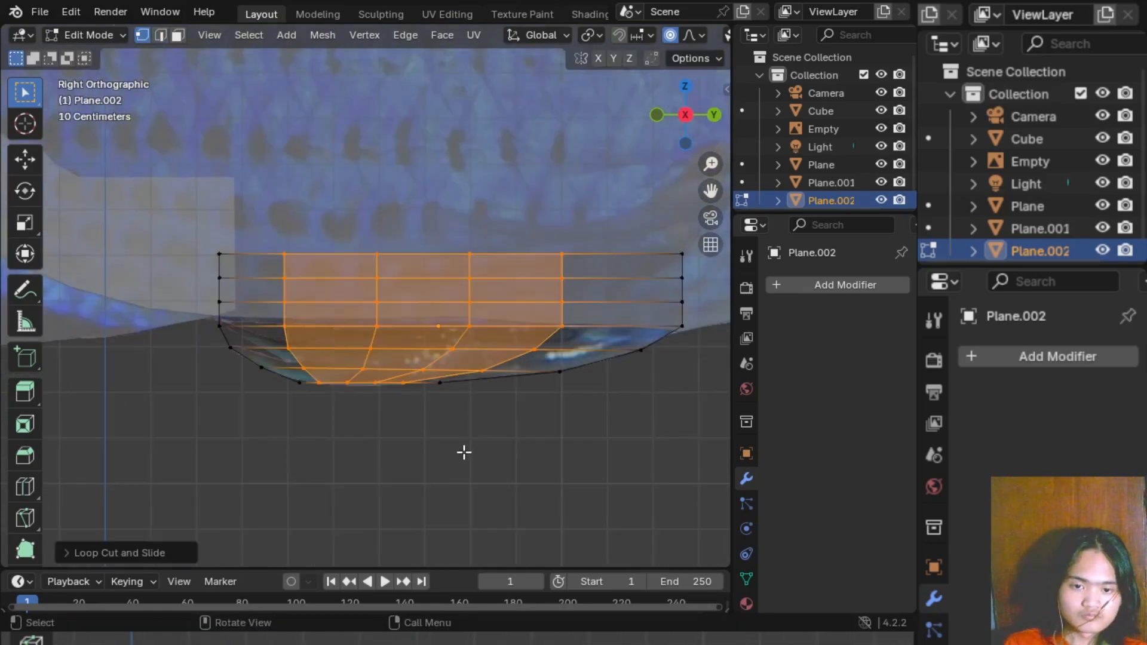
- Try single vertical loop cuts slid toward the fin's tail-side edge and undo them
key(alt+a)
key(ctrl+r)
click(323, 338)
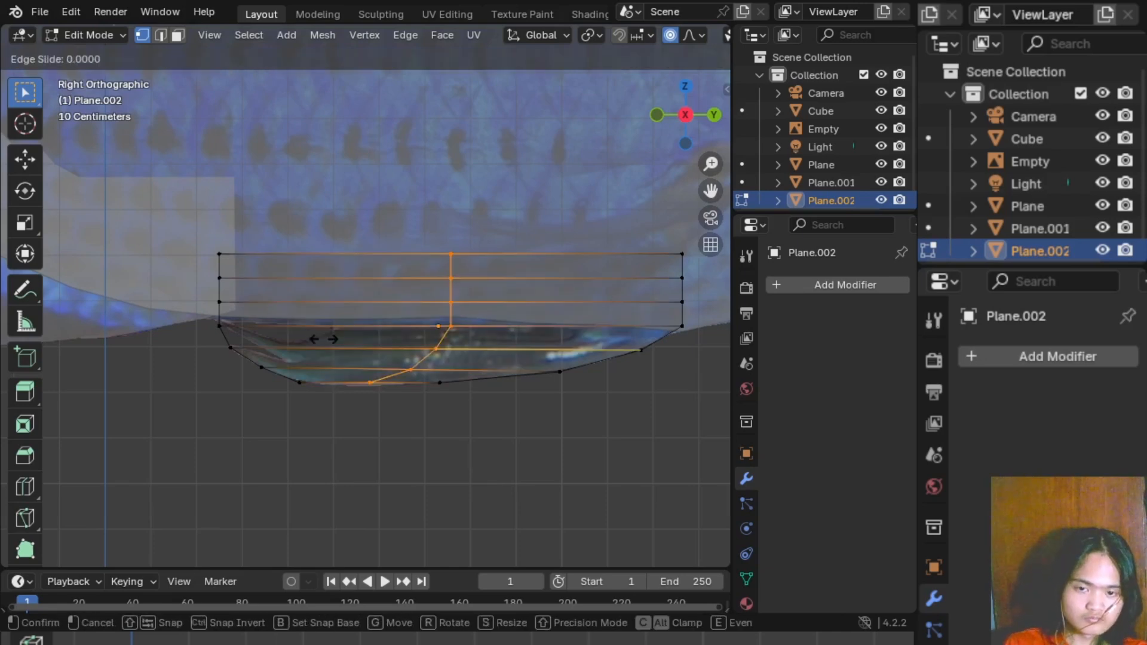
click(154, 340)
key(ctrl+z)
key(ctrl+r)
click(326, 377)
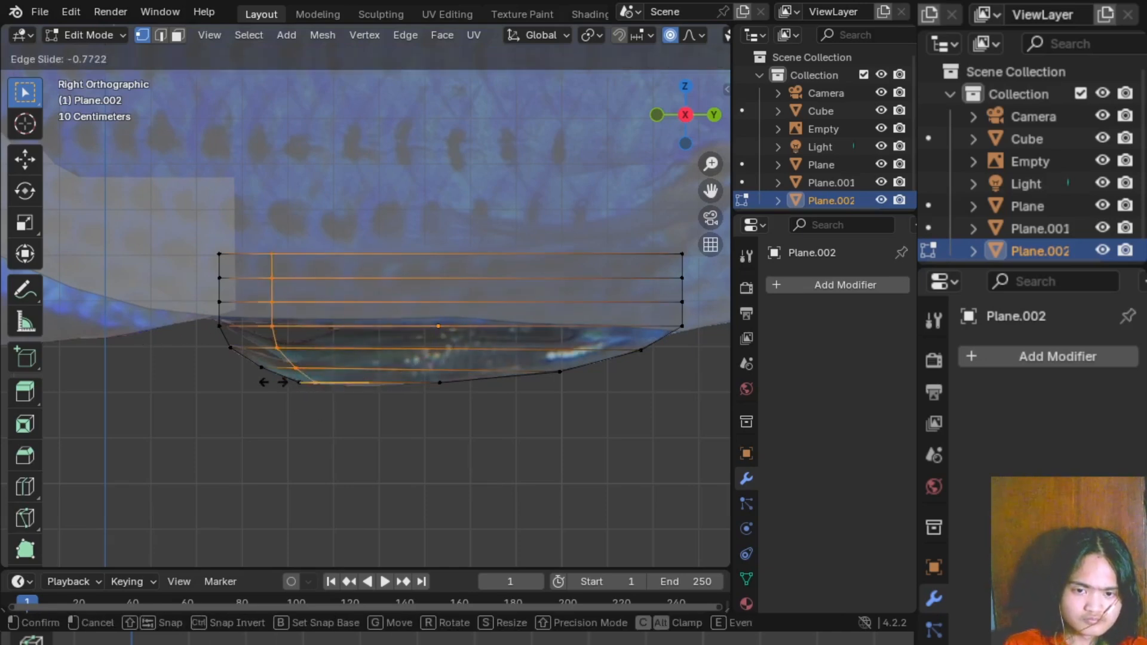
click(269, 388)
key(ctrl+z)
- Add a single vertical loop cut to the fin mesh, slid close to its head-side edge
click(254, 379)
key(ctrl+r)
click(253, 383)
click(313, 426)
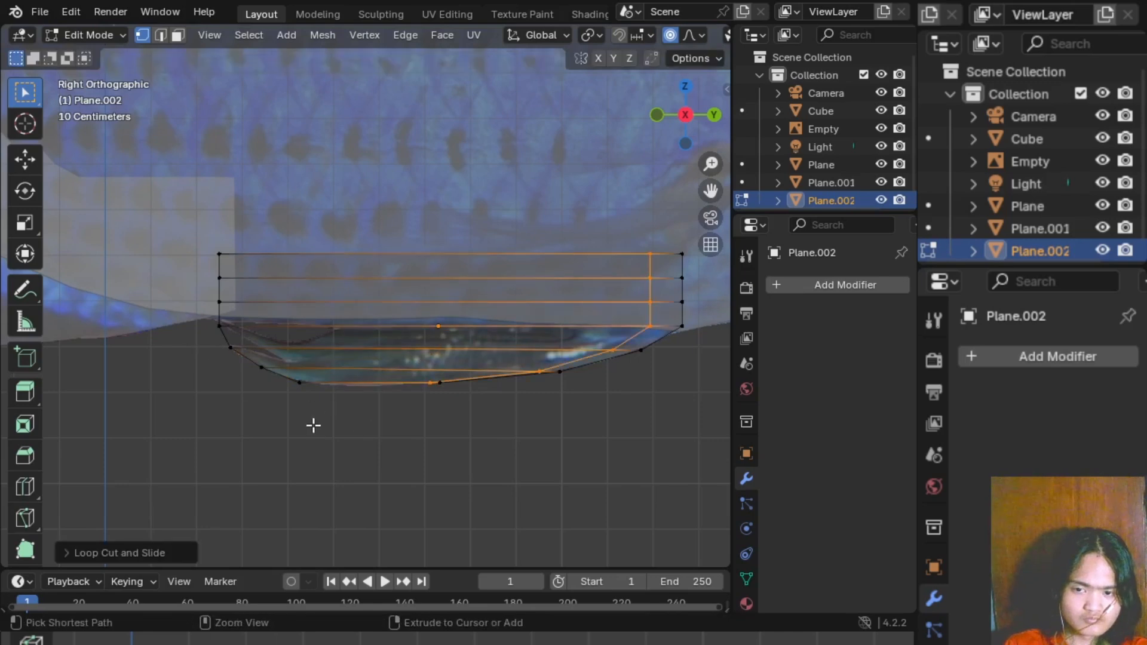
- Undo the head-side loop cut and add a single vertical loop cut slid close to the fin's tail-side edge
key(ctrl+z)
key(ctrl+r)
click(273, 423)
click(214, 397)
click(306, 410)
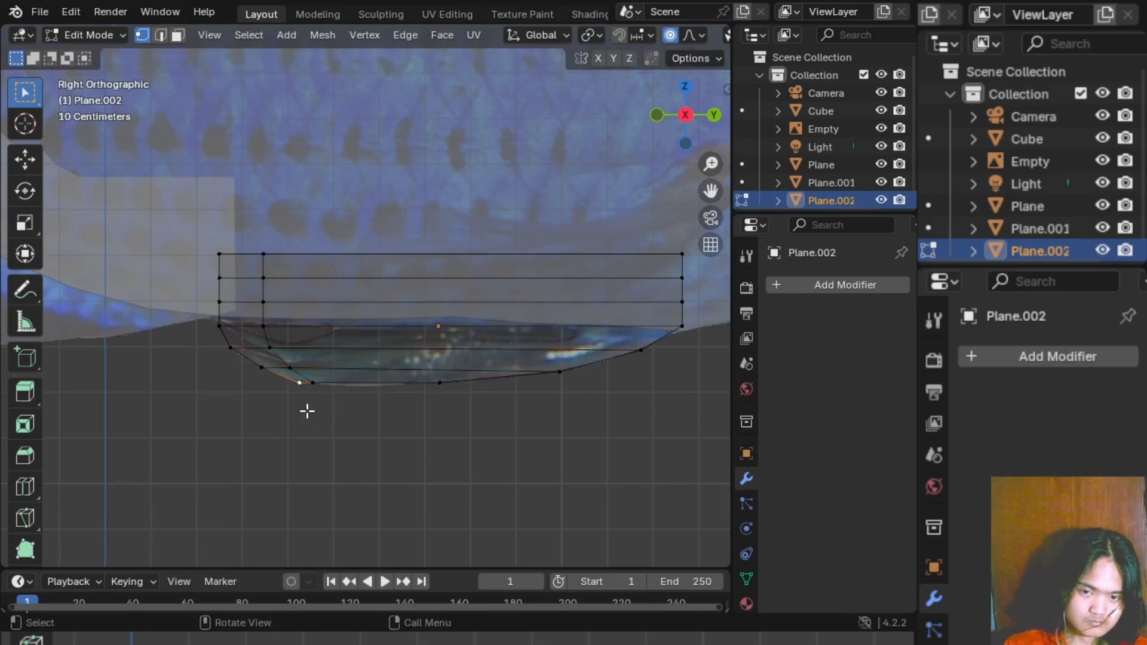
- Move the tail-side edge vertices onto the reference fin tips and the inner loop vertex between them down toward the notch
scroll(308, 411, up, 7)
click(398, 354)
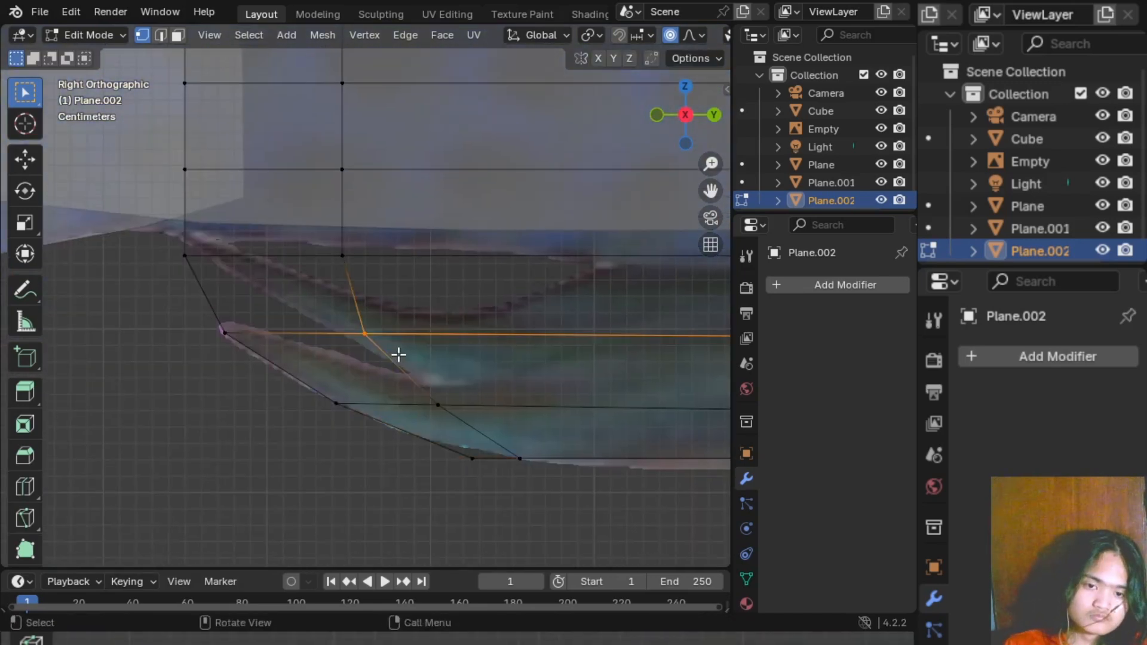
key(g)
click(226, 325)
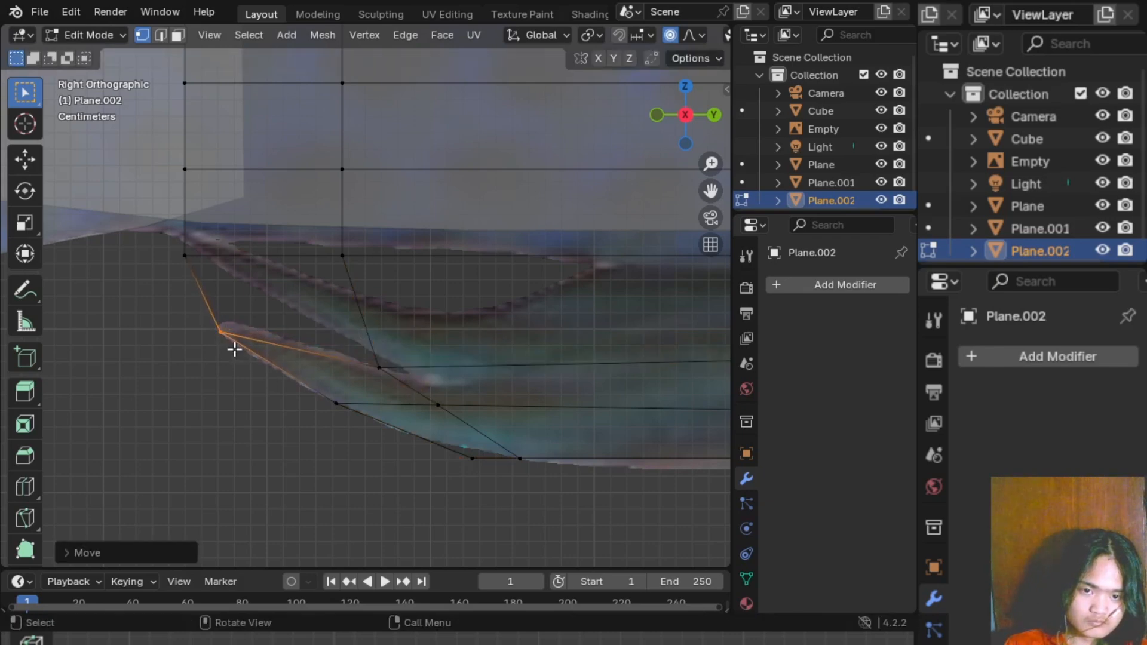
click(384, 358)
key(g)
click(412, 362)
click(183, 253)
key(g)
click(207, 265)
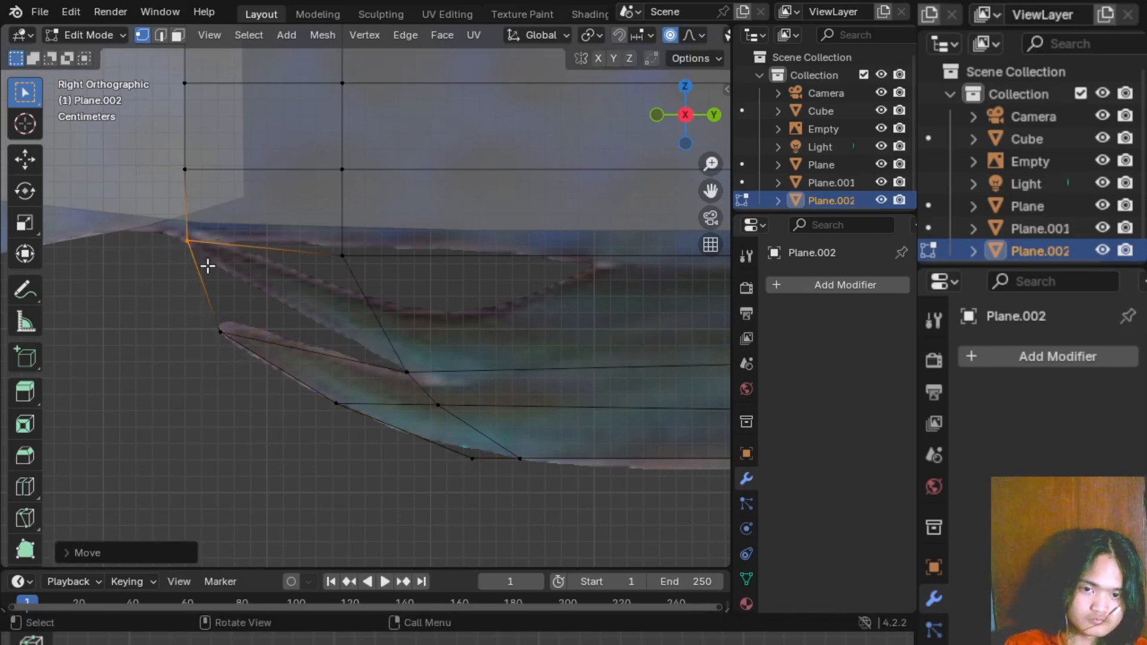
- Shift the loop cut's vertices at and above the belly line toward the fin's tail-side edge
click(347, 260)
key(g)
click(327, 306)
scroll(332, 287, down, 2)
drag(335, 197, 361, 223)
key(g)
click(318, 233)
drag(334, 132, 380, 161)
key(g)
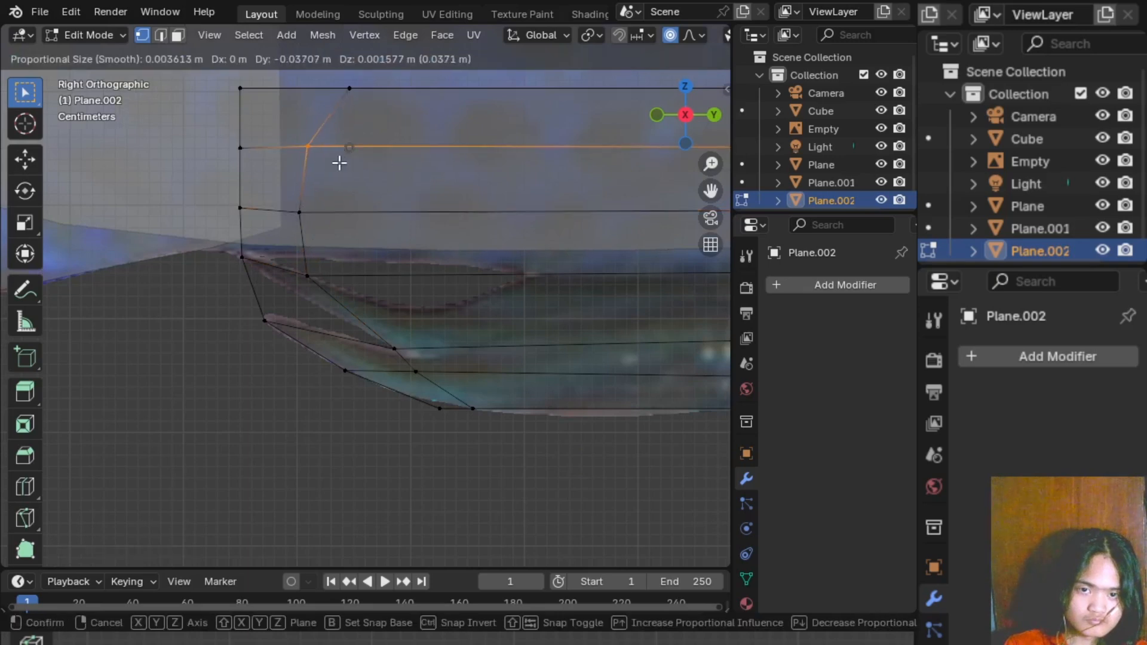
click(338, 161)
- Move the loop and edge vertices at the belly line down toward the notch between the two fin spikes
mouse_move(687, 115)
mouse_down()
mouse_move(735, 123)
mouse_move(695, 121)
mouse_move(703, 126)
mouse_up()
click(687, 117)
scroll(414, 281, down, 4)
middle_drag(414, 281, 400, 372)
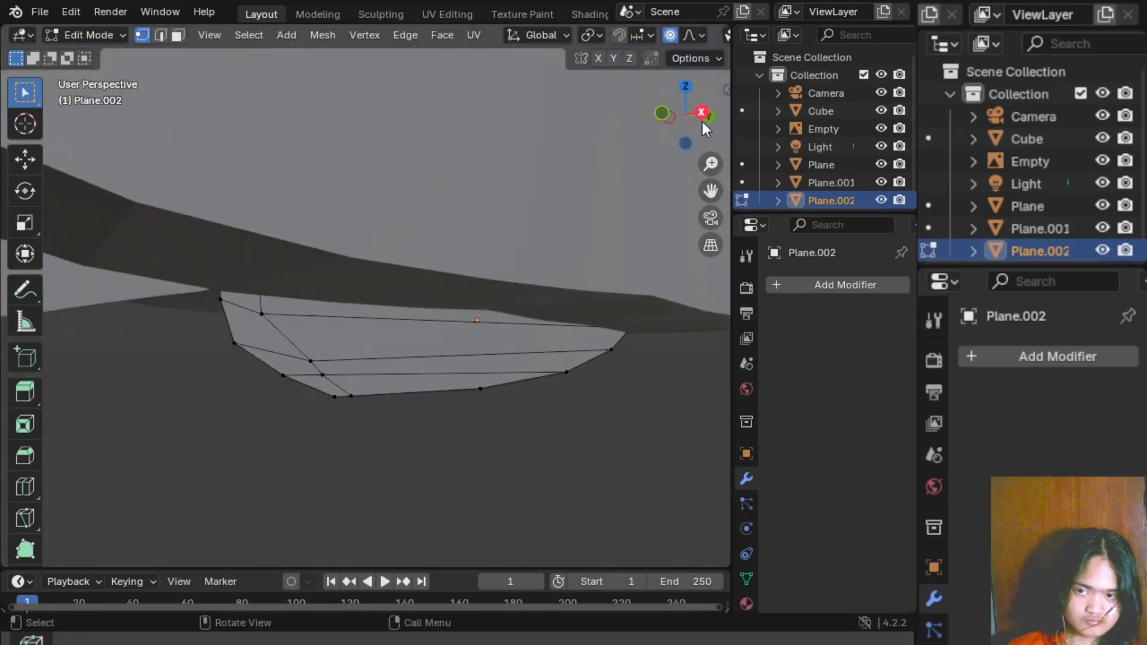
click(704, 121)
scroll(318, 395, up, 5)
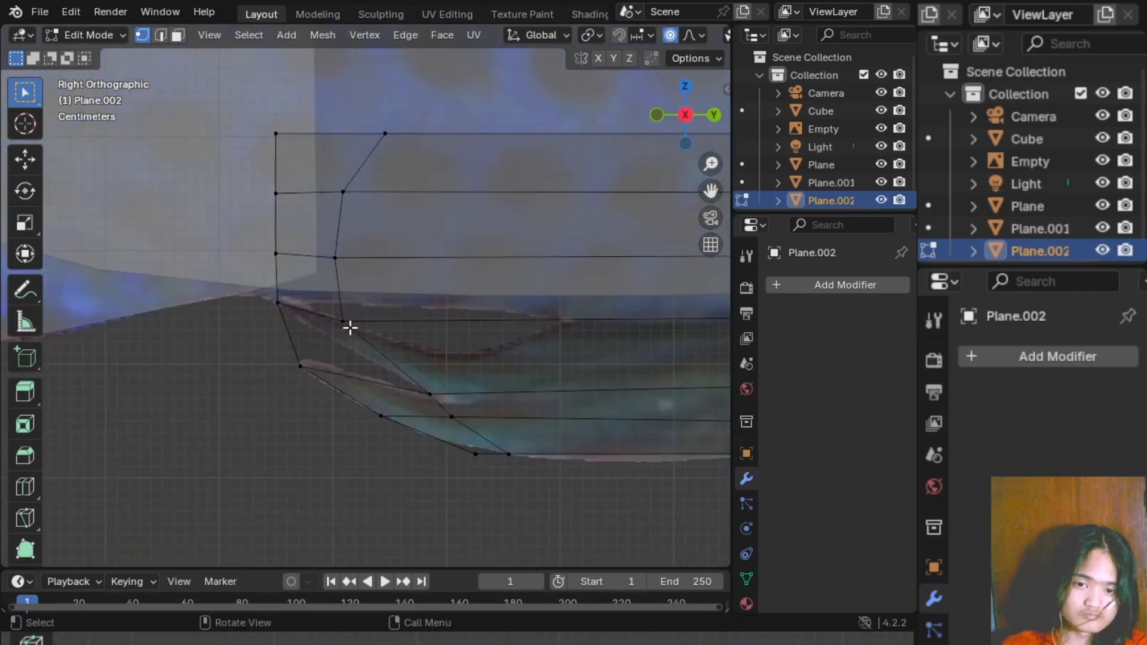
click(350, 327)
key(g)
click(439, 359)
click(286, 310)
key(g)
click(398, 378)
- Pull the edge vertex into the notch and spread the surrounding inner loop vertices headward to shape the lower spike
click(436, 398)
key(g)
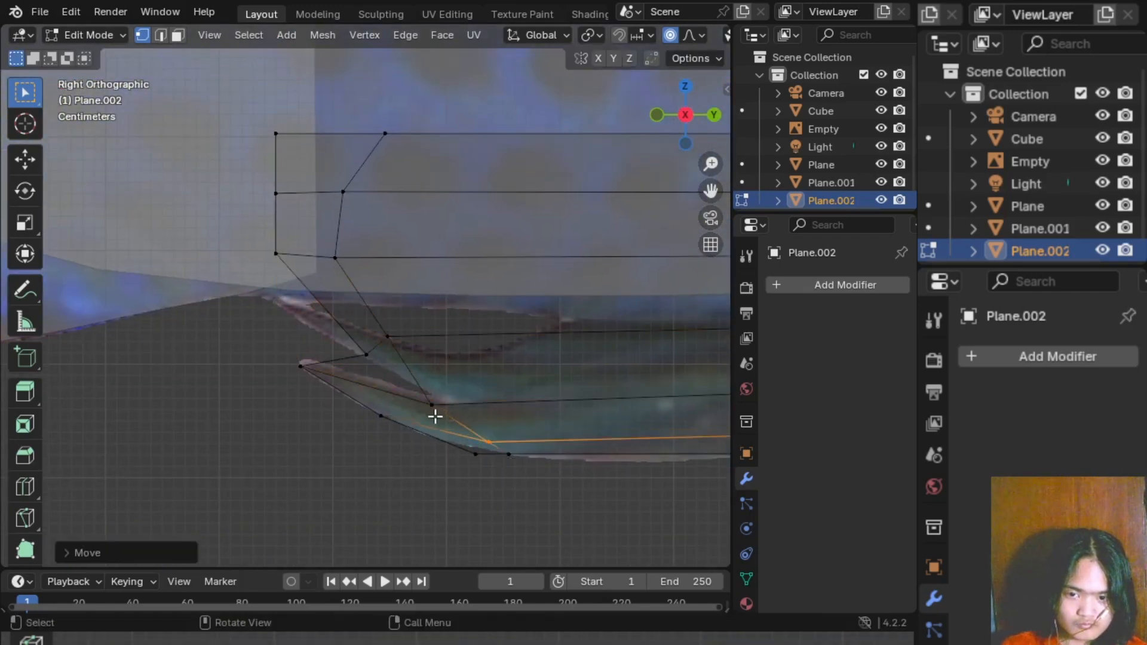
click(435, 415)
key(g)
click(452, 428)
click(374, 361)
key(g)
click(436, 406)
click(381, 330)
key(g)
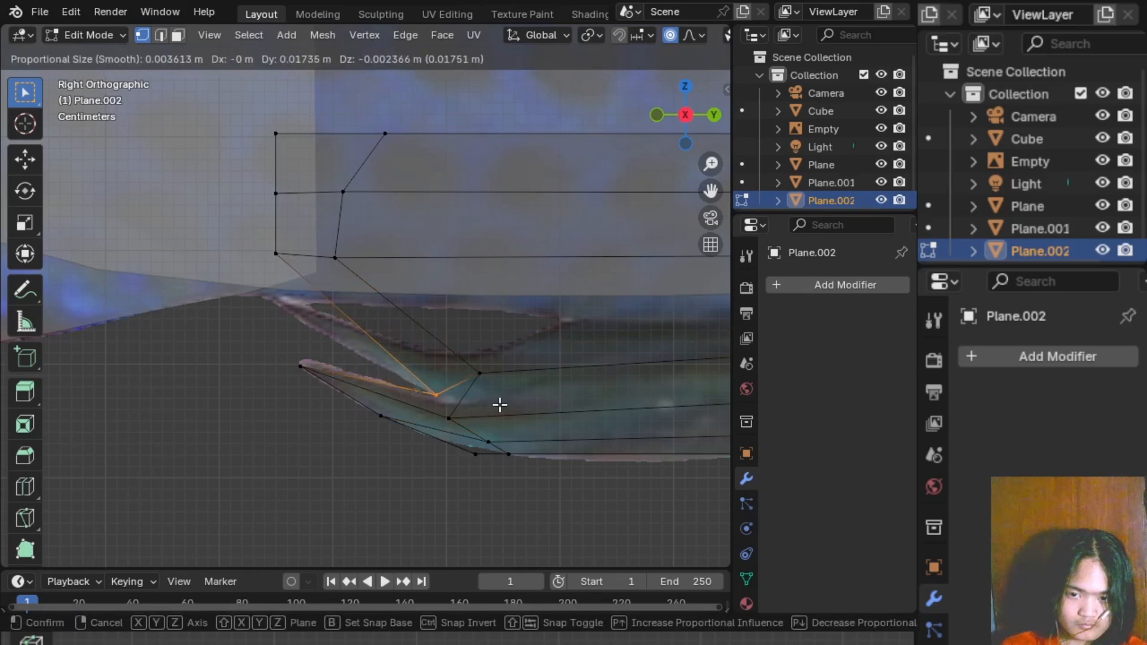
click(500, 404)
- Align the lower spike's tip with the reference and bring the next edge vertex down to form the upper spike's tip
drag(301, 364, 329, 394)
key(g)
click(328, 389)
click(292, 260)
key(g)
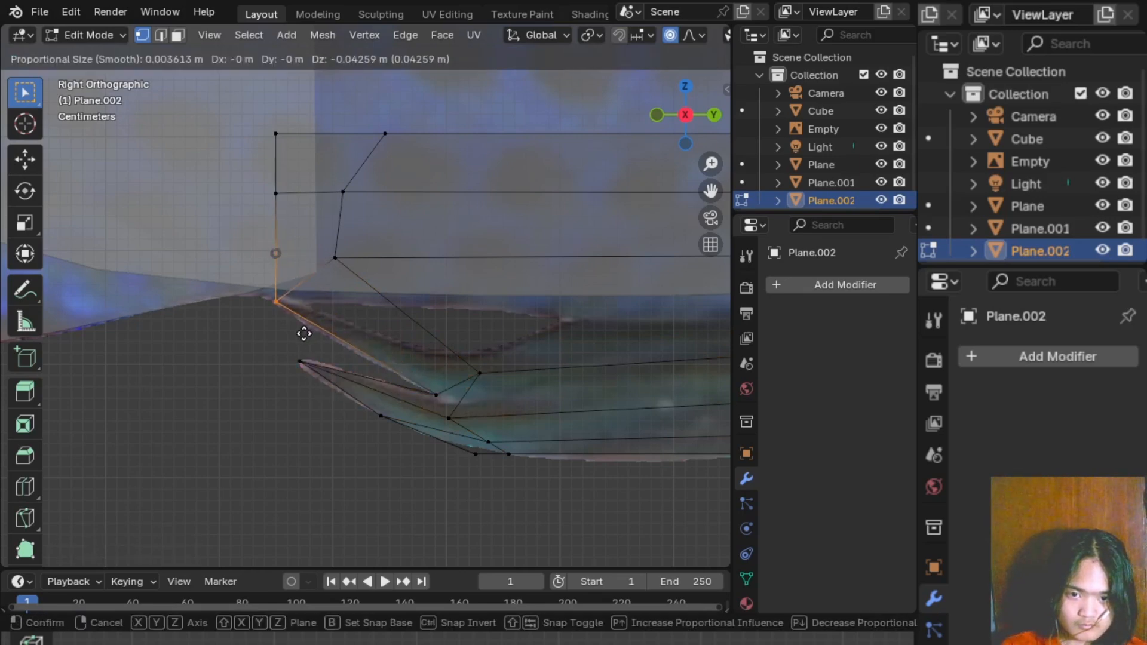
click(307, 338)
- Move the next inner loop vertex down into the upper spike and fine-tune the spike's tip
click(352, 269)
key(g)
click(564, 390)
key(g)
key(g)
key(g)
click(392, 356)
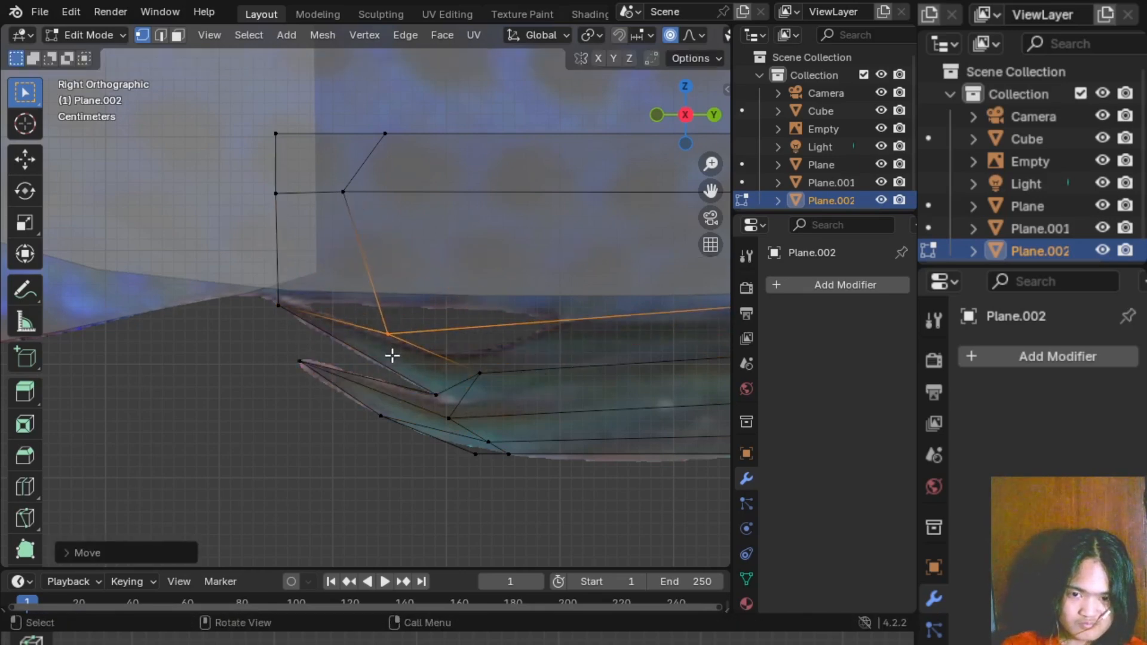
click(290, 317)
key(g)
click(293, 317)
- Pull the next-row loop and edge vertices from inside the body down and headward toward the fin's upper part
click(358, 209)
key(g)
click(438, 259)
click(273, 183)
key(g)
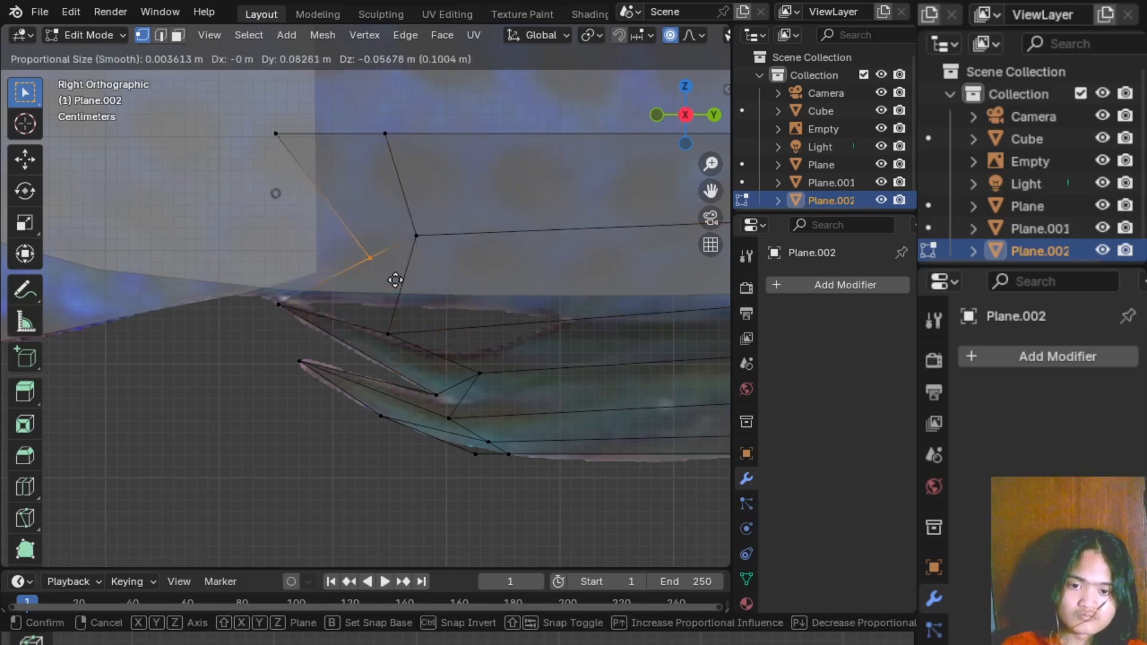
click(348, 257)
click(431, 248)
key(g)
click(670, 383)
click(339, 247)
key(g)
click(496, 330)
- Adjust the vertices along the upper spike's top edge and move the plane's upper tail-side corner inward
click(397, 342)
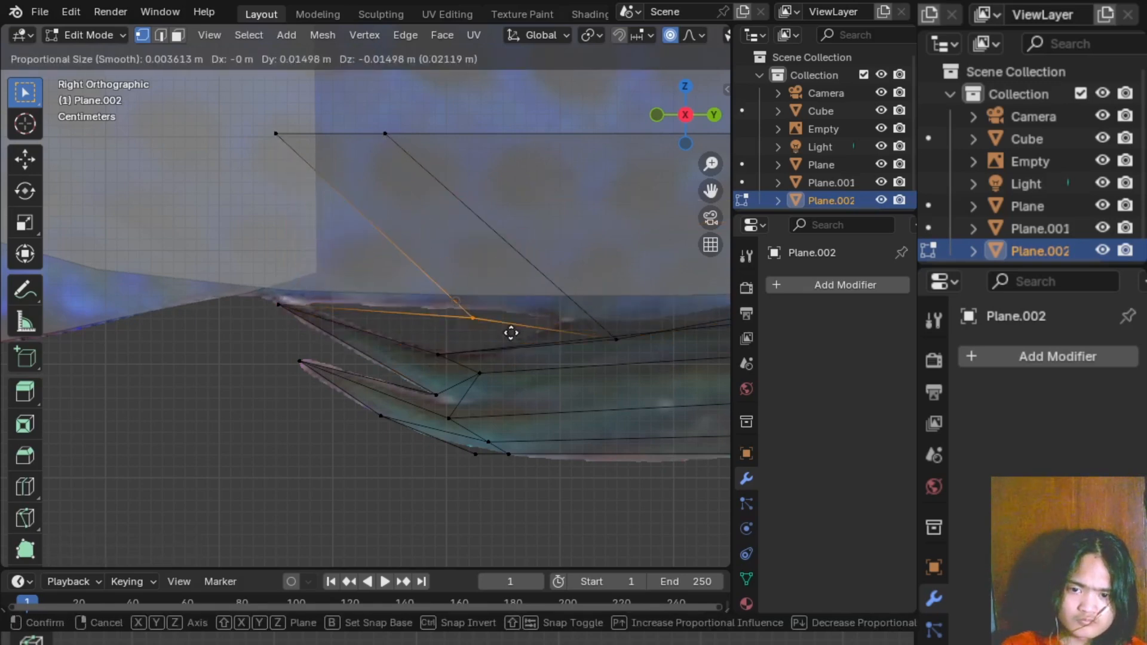
click(555, 359)
drag(603, 324, 626, 344)
key(g)
click(633, 357)
click(531, 347)
key(g)
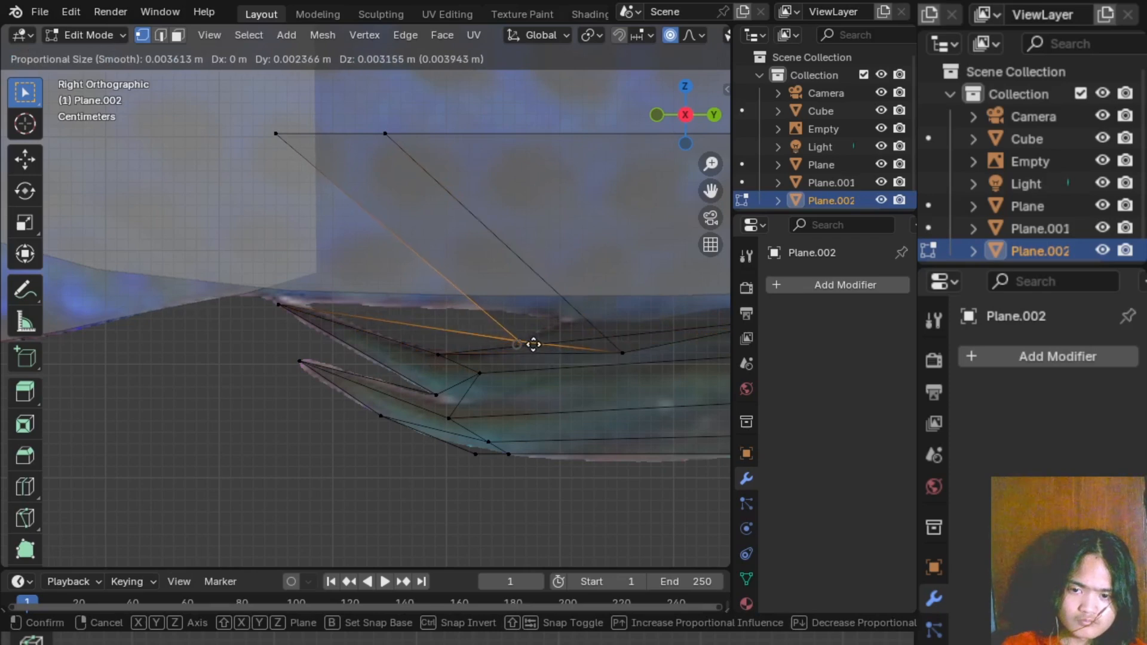
click(534, 343)
click(305, 146)
key(g)
click(419, 250)
- Inspect the fin's silhouette in Object Mode without X-ray, and return to mesh editing in the right view
click(502, 326)
drag(672, 135, 670, 143)
middle_drag(503, 317, 486, 340)
key(alt+z)
key(Tab)
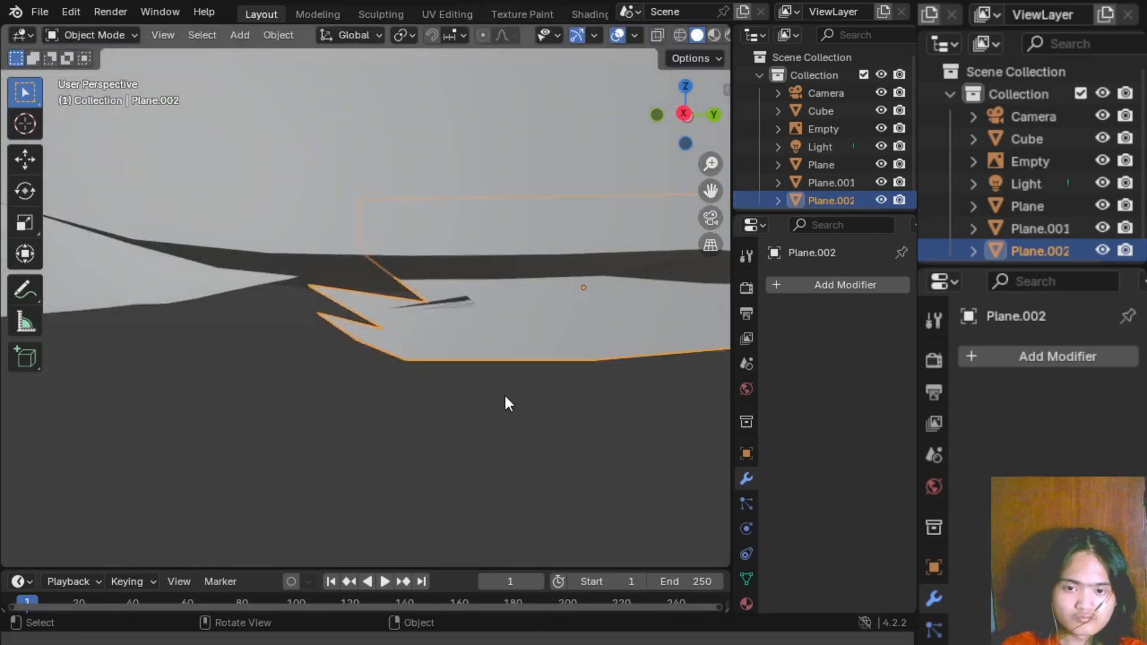
click(504, 404)
click(687, 113)
key(Tab)
key(alt+z)
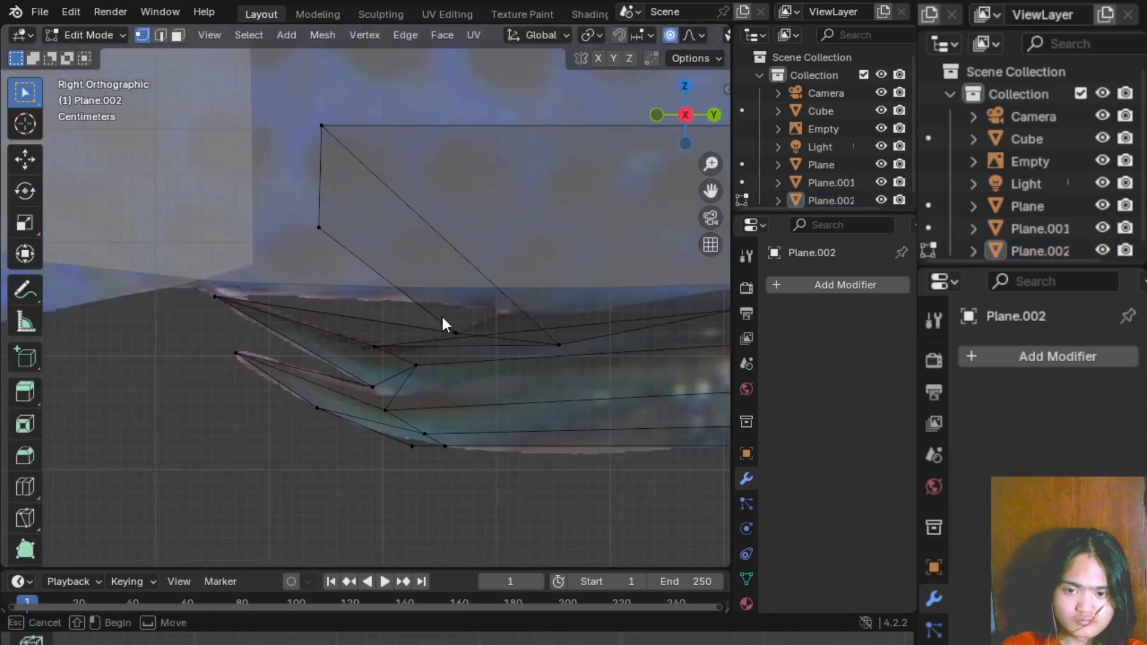
- Raise the edge and loop vertices above the upper spike to the belly line to clear the overlapping faces
drag(442, 317, 470, 343)
key(g)
click(401, 300)
drag(541, 329, 571, 352)
key(g)
click(506, 330)
drag(373, 290, 406, 317)
key(g)
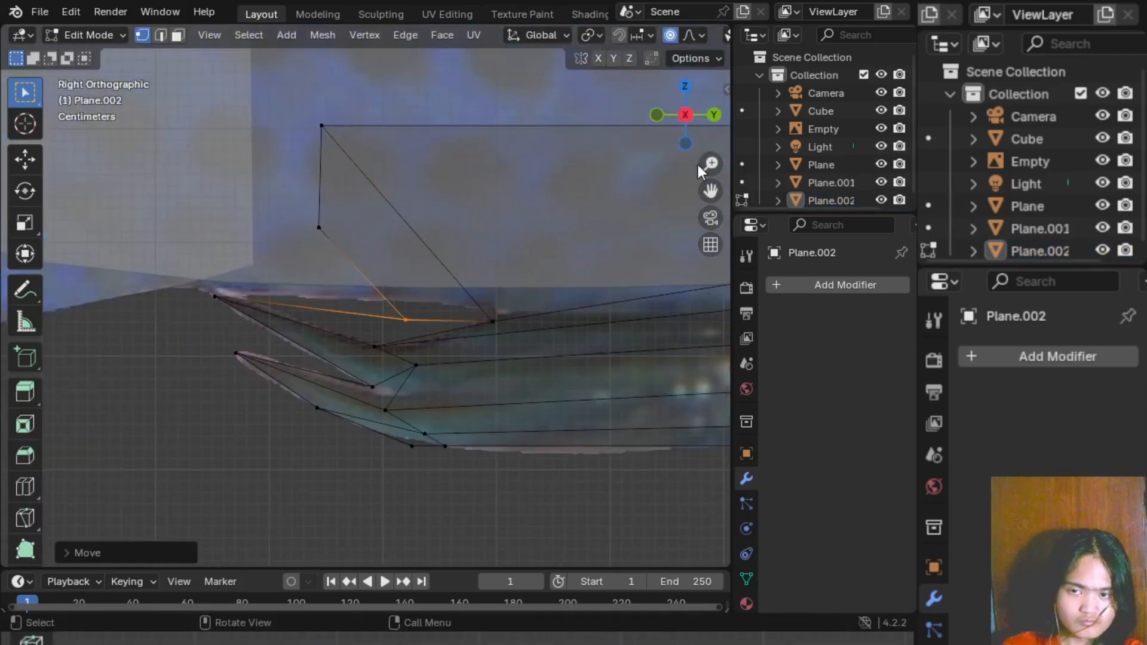
- Leave mesh editing and examine the shaped belly fin together with the whole fish in solid display
middle_drag(454, 287, 410, 316)
key(alt+z)
scroll(446, 397, down, 10)
key(Tab)
scroll(462, 402, down, 2)
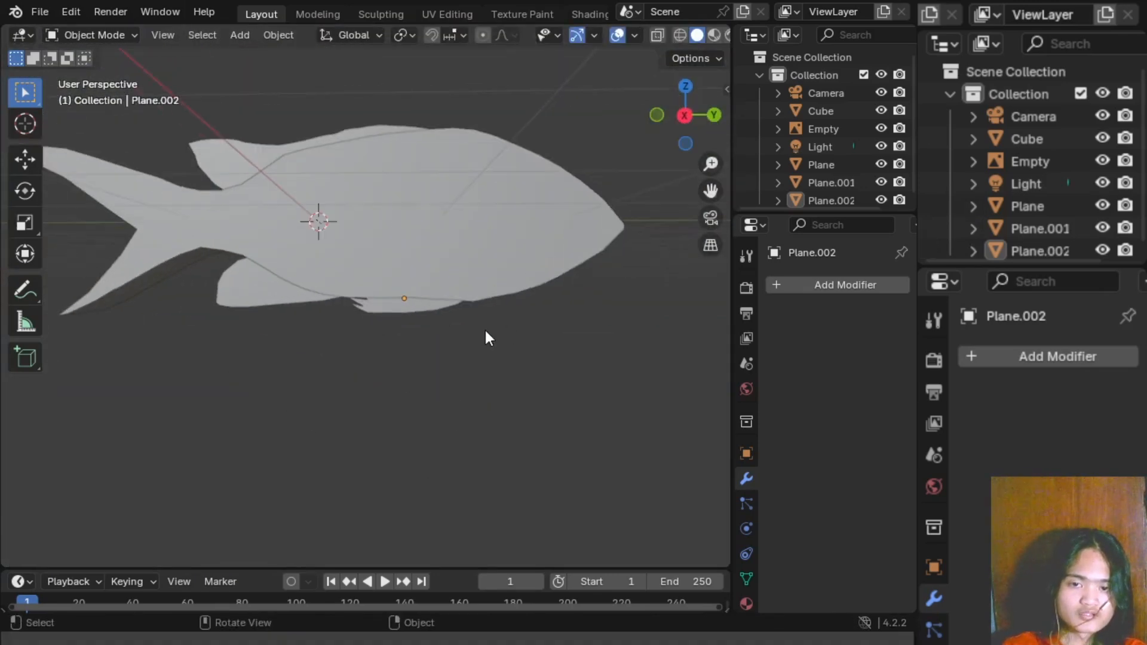
mouse_move(485, 330)
shift+middle_down()
mouse_move(478, 381)
mouse_move(481, 332)
mouse_move(499, 346)
mouse_move(494, 400)
mouse_move(464, 378)
mouse_move(482, 404)
mouse_move(472, 327)
mouse_move(302, 342)
mouse_move(457, 348)
mouse_move(349, 450)
mouse_move(399, 372)
mouse_move(501, 322)
shift+middle_up()
scroll(478, 381, up, 1)
scroll(492, 399, down, 2)
scroll(501, 359, up, 3)
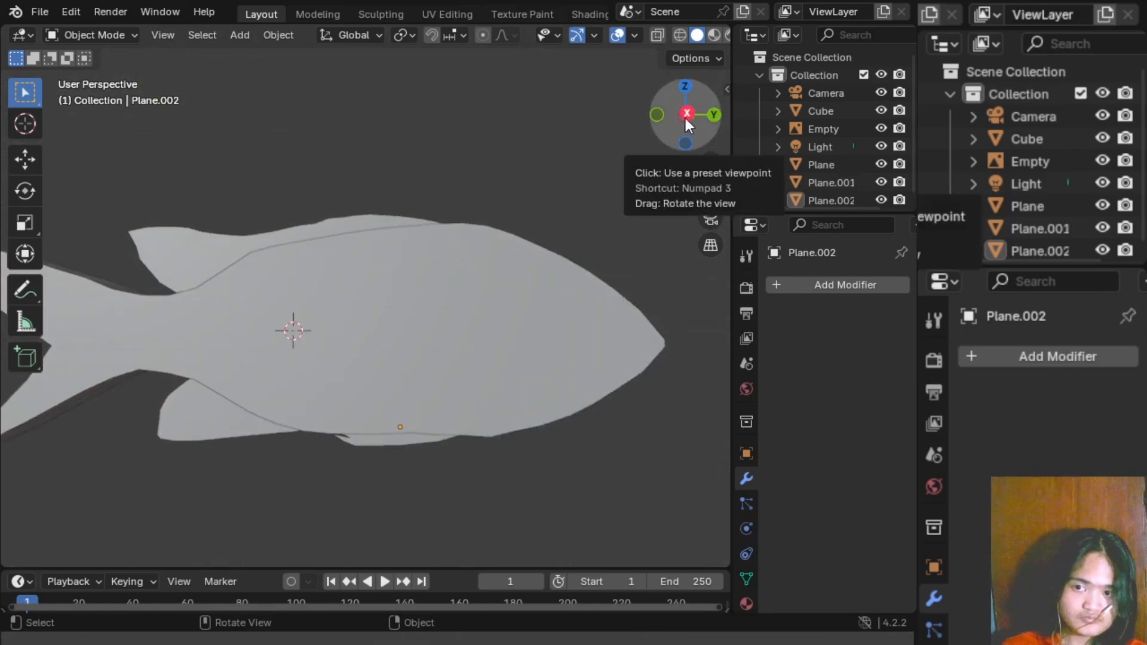
drag(685, 118, 456, 354)
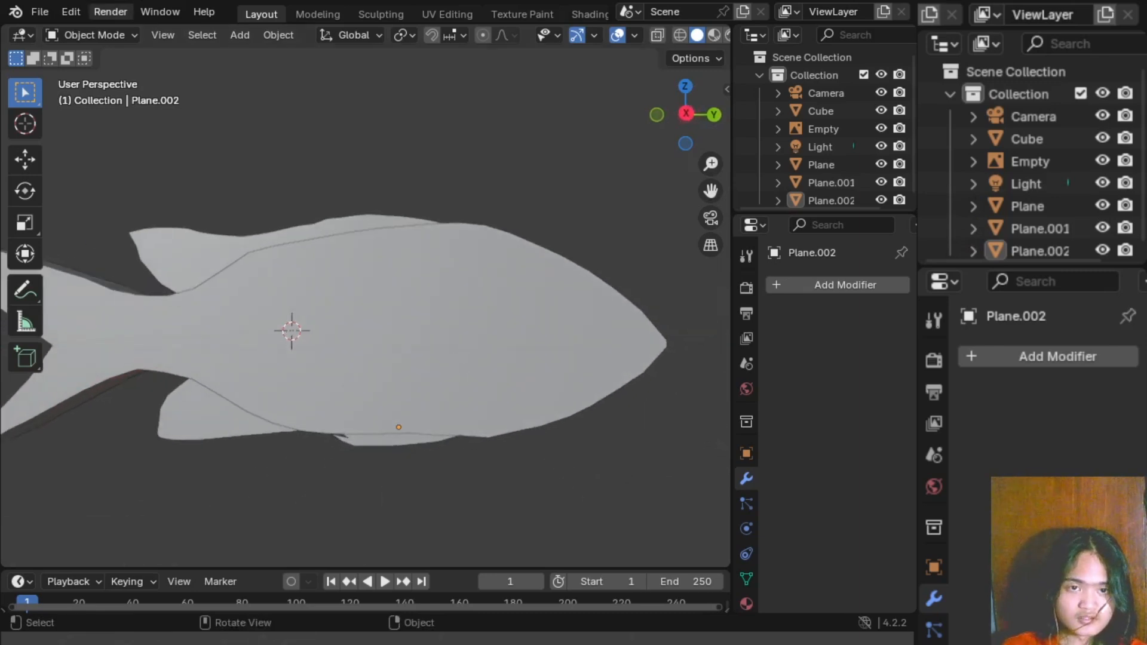
- Add a new plane mesh at the 3D cursor
key(shift+a)
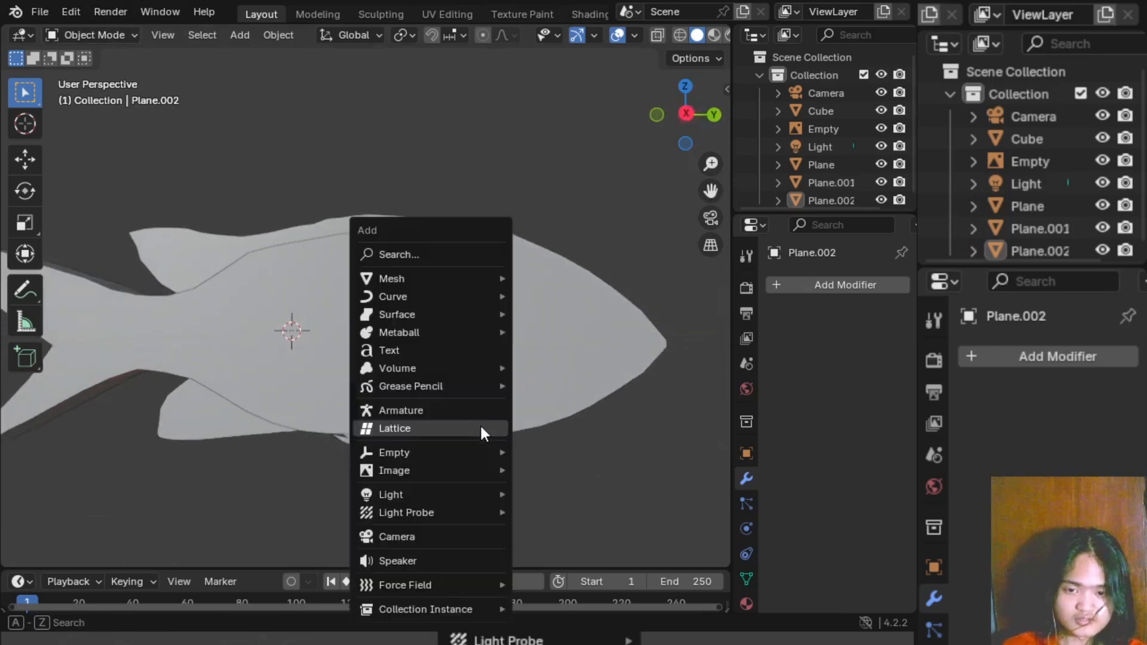
mouse_move(414, 273)
click(611, 278)
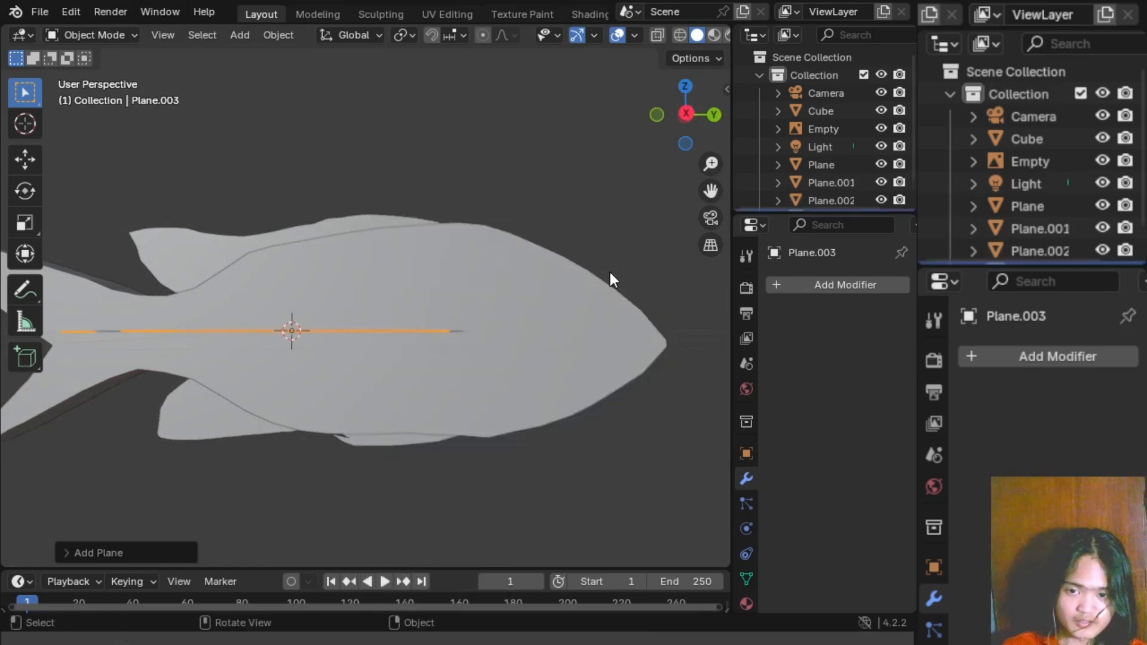
- Try to turn the new plane upright by rotating it freehand about the global Y axis
key(r)
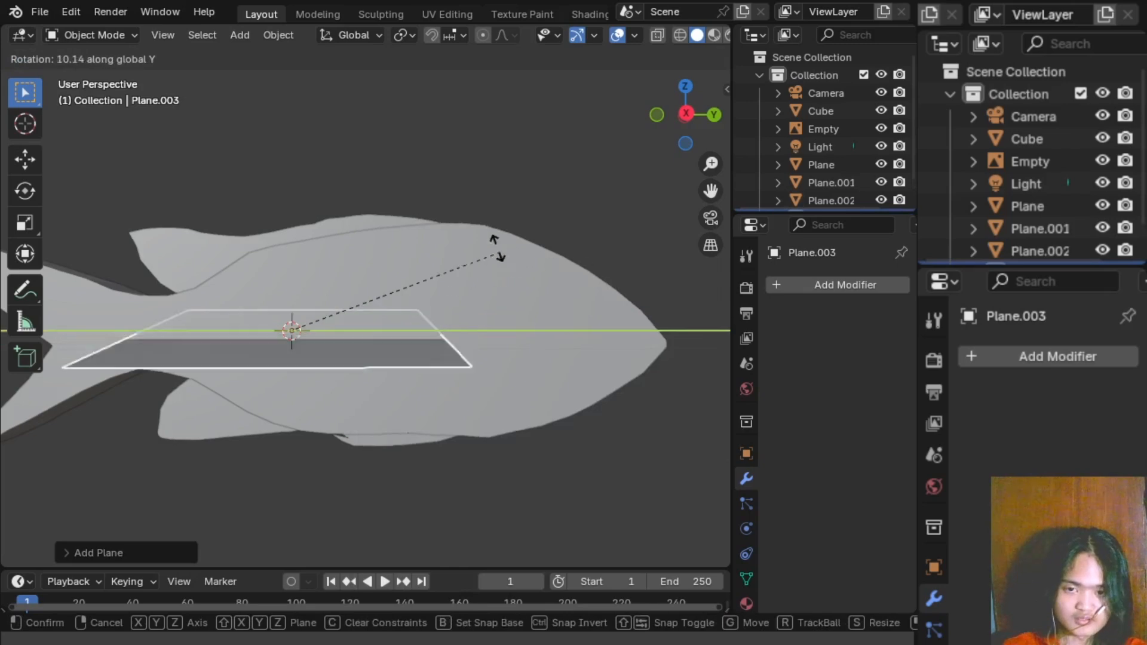
click(320, 197)
click(104, 536)
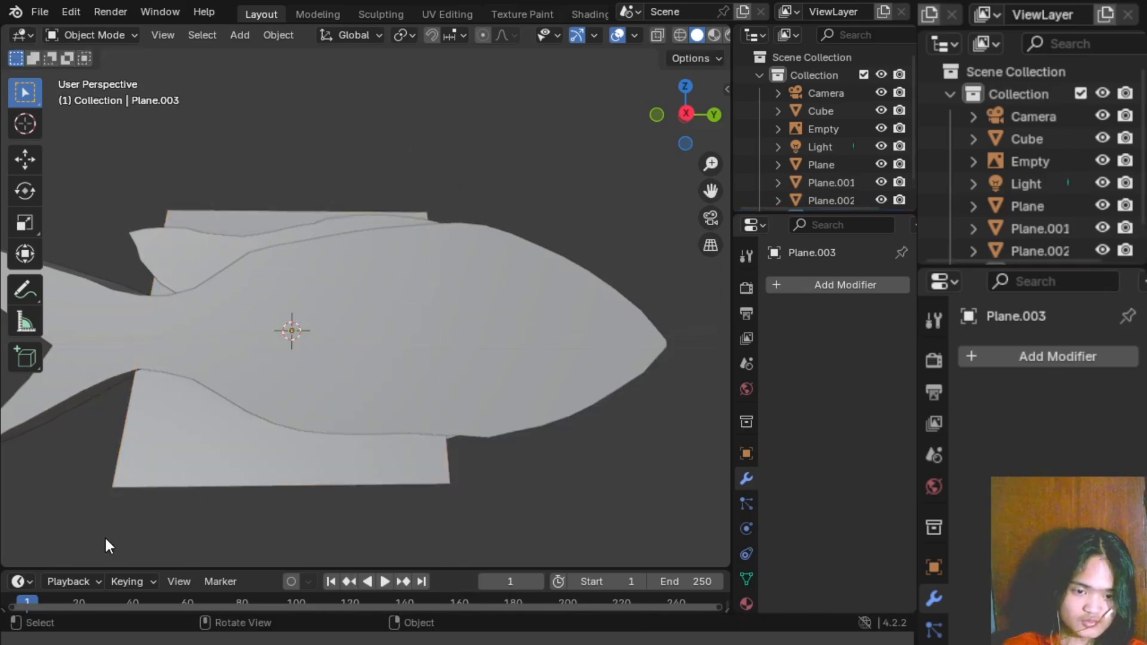
click(242, 350)
- Try to rotate Plane.003 by exactly 90° about the global Y axis
click(840, 200)
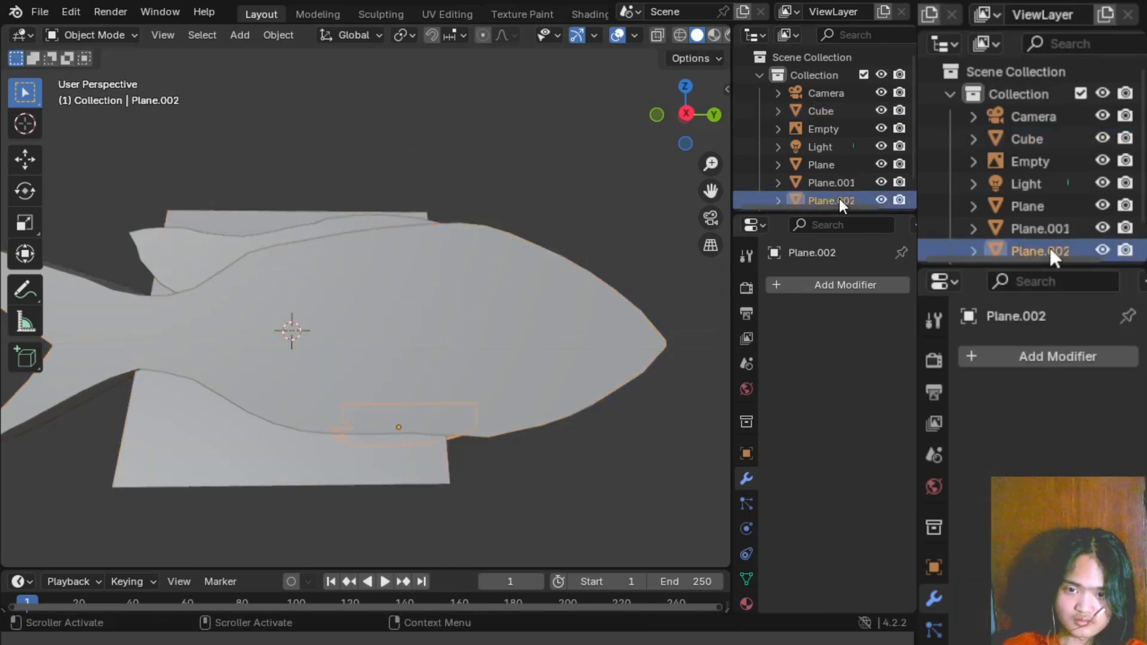
scroll(821, 187, down, 2)
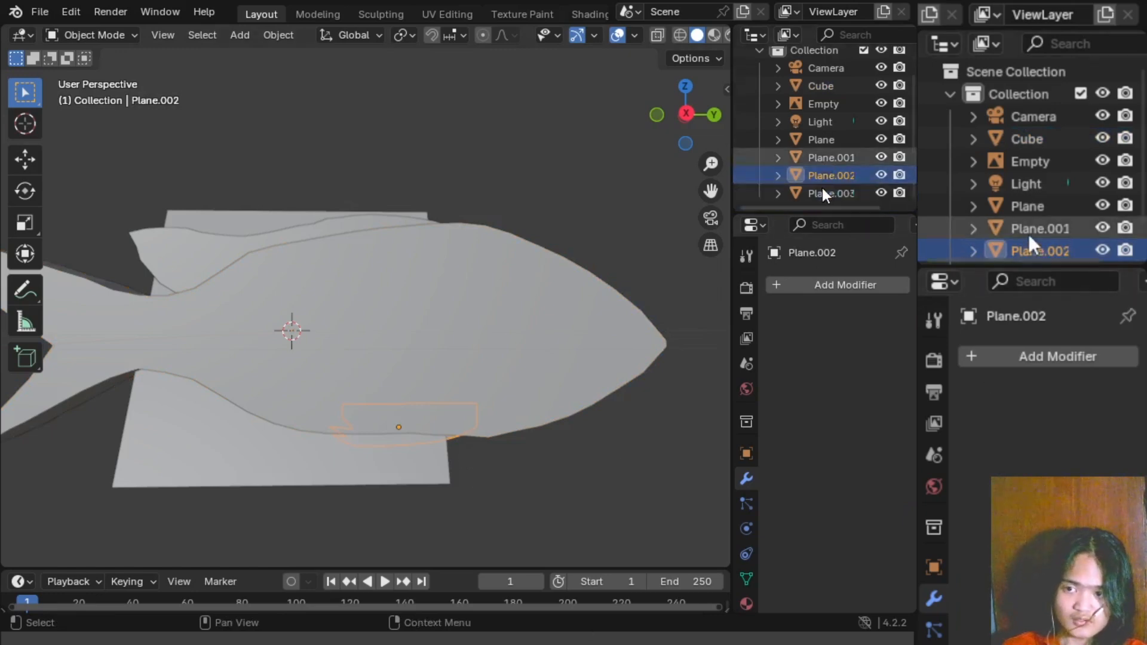
click(839, 191)
key(r)
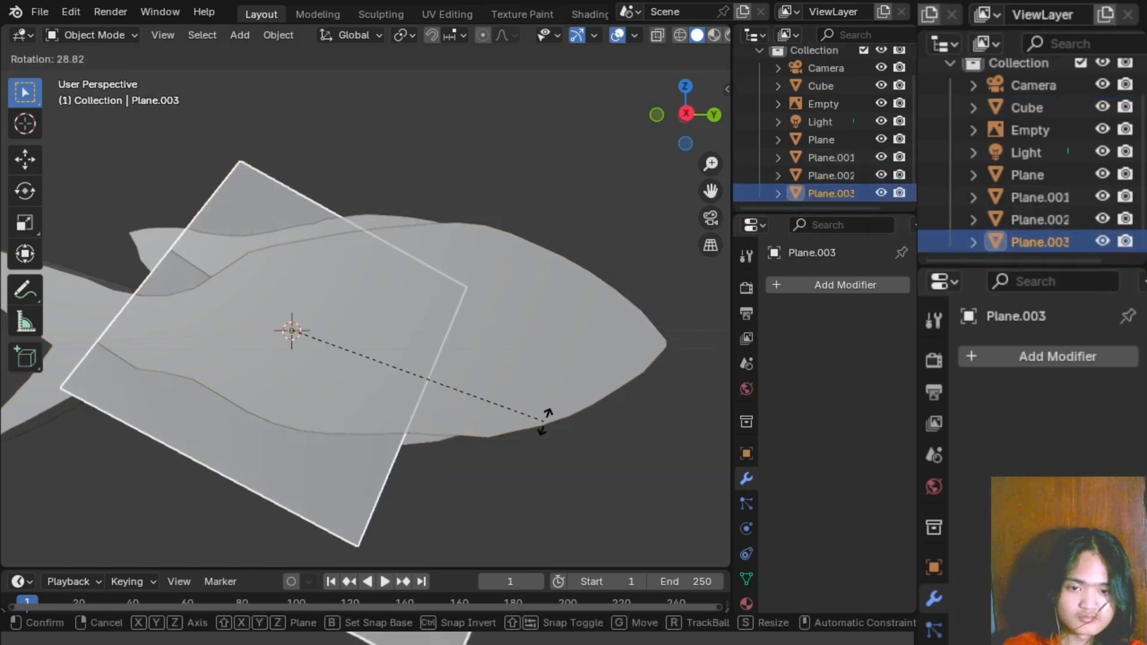
key(y)
click(549, 361)
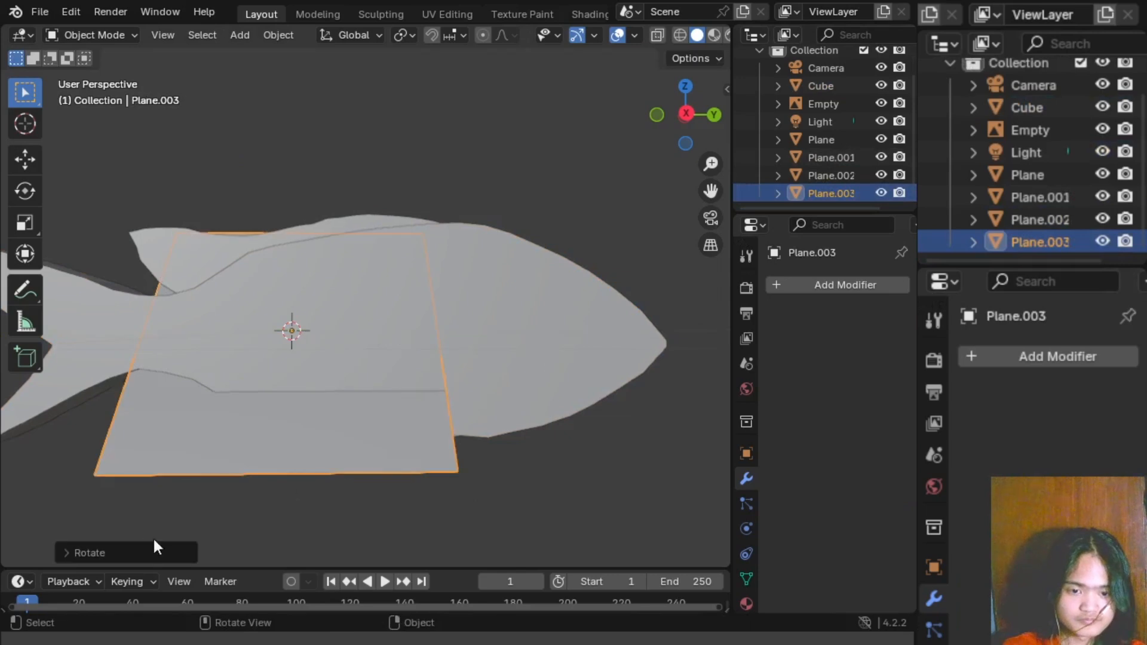
click(153, 549)
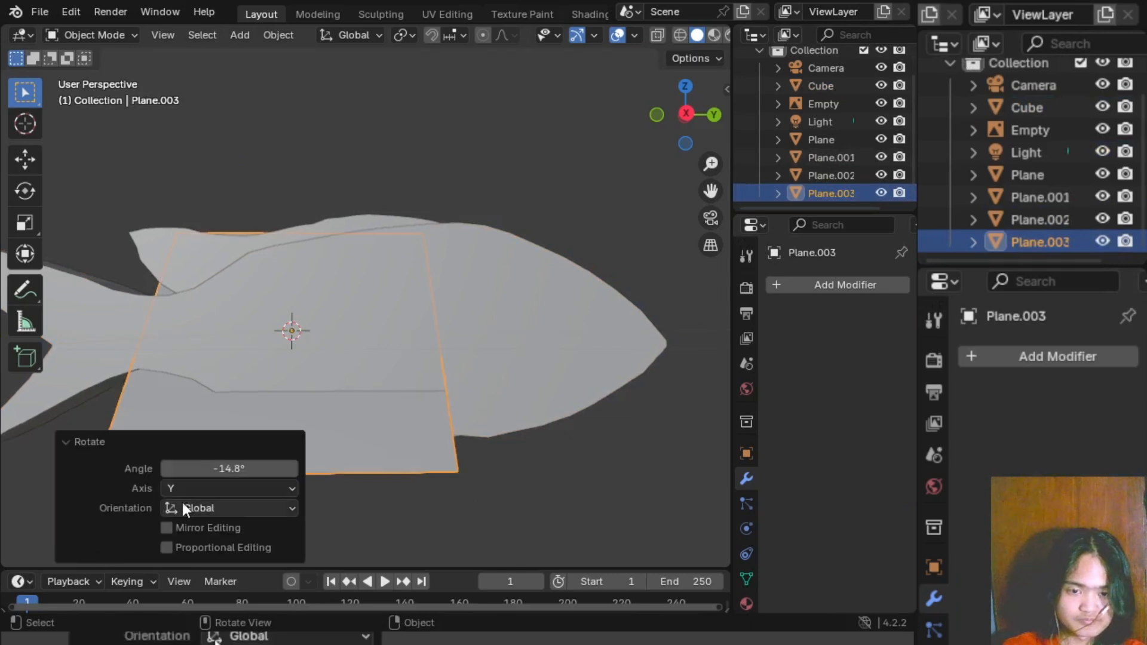
click(243, 467)
text(90)
key(Return)
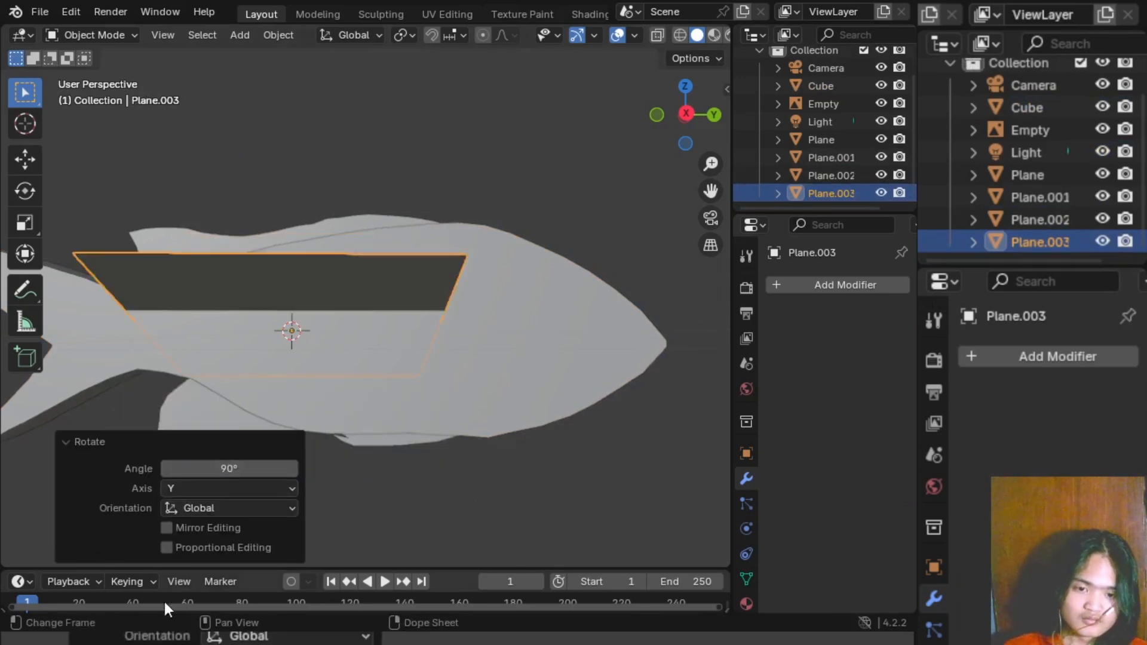
- Undo the Y-axis rotations of the new plane
key(ctrl+z)
key(ctrl+z)
key(ctrl+shift+z)
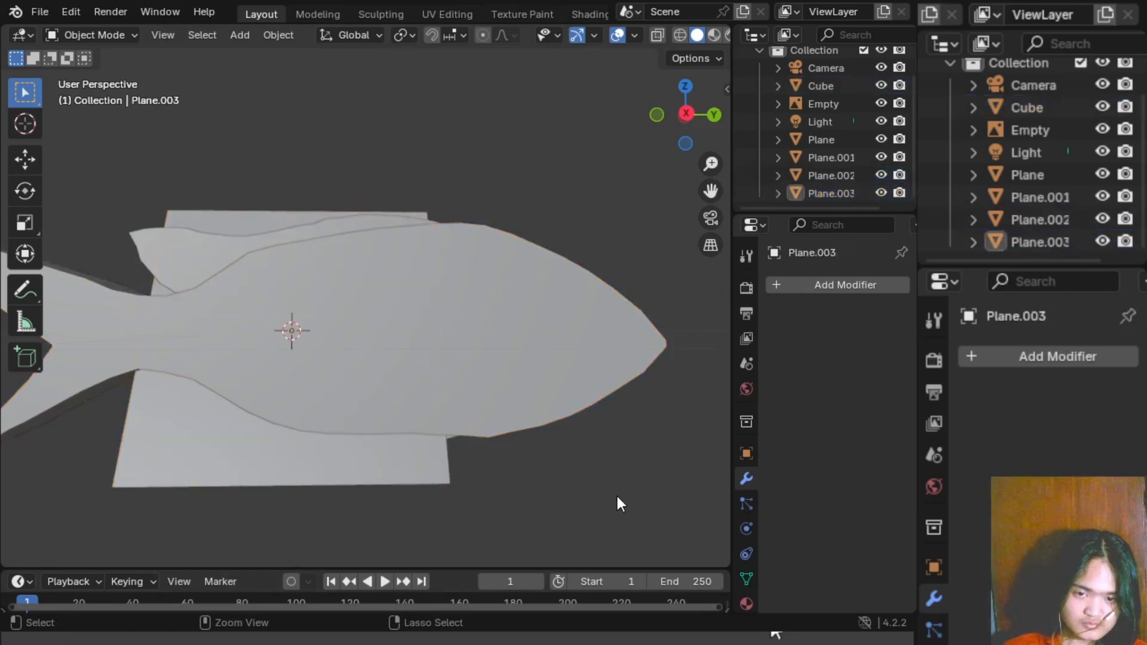
key(ctrl+shift+z)
- Rotate the new plane by 90° about the Z axis in View orientation
key(r)
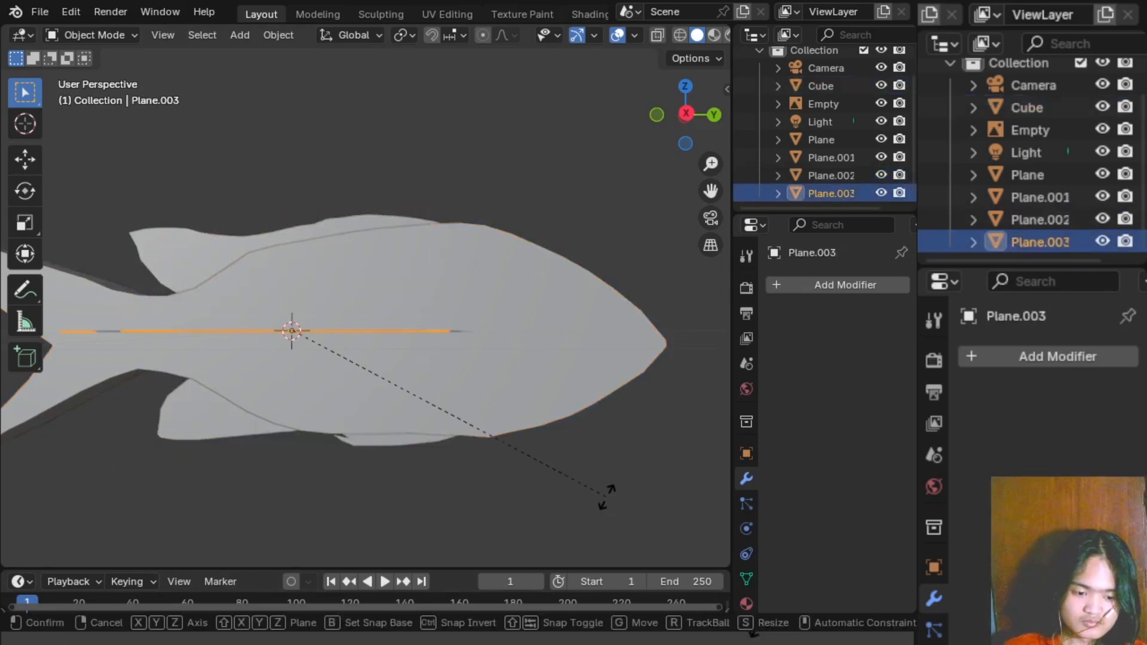
click(607, 496)
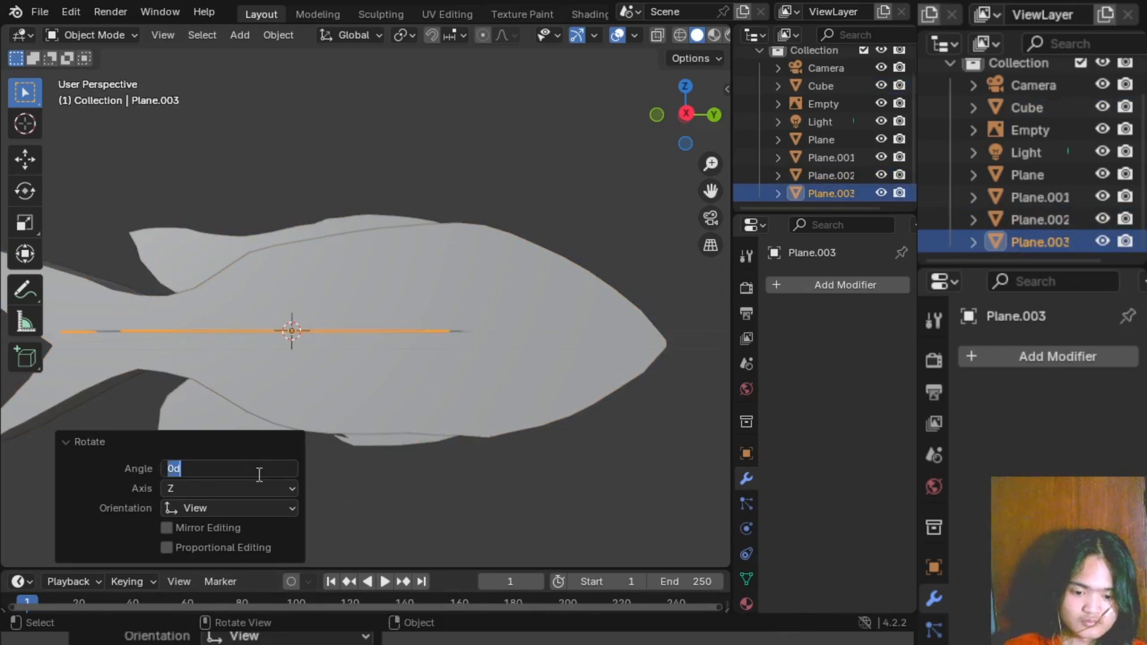
key(Return)
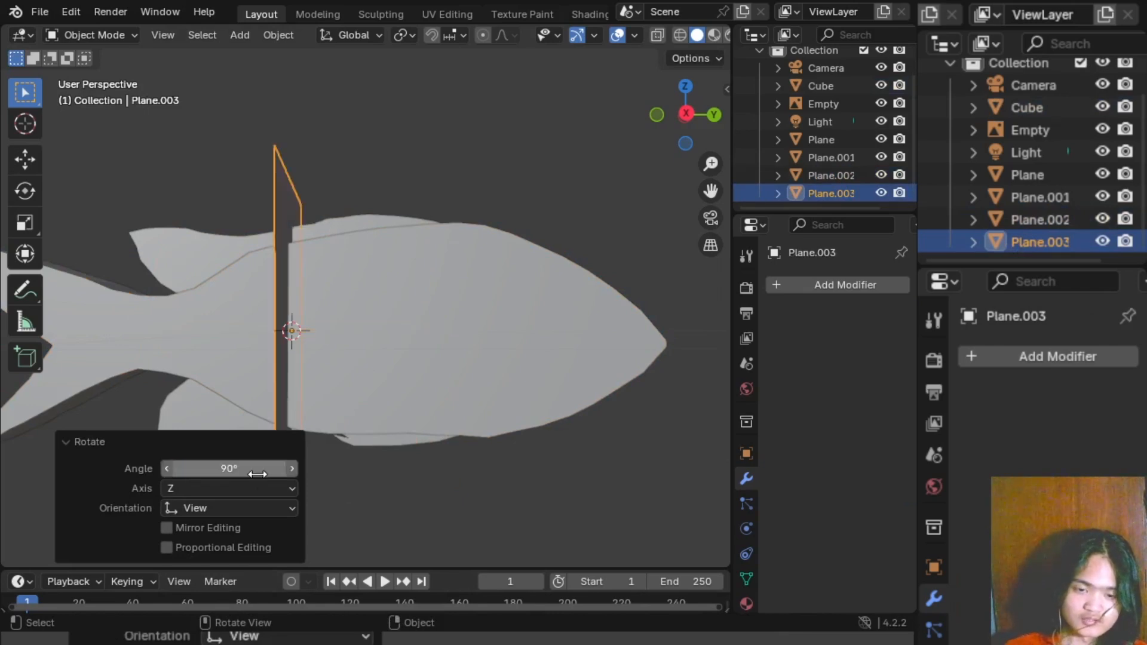
middle_drag(455, 466, 475, 549)
scroll(528, 407, up, 1)
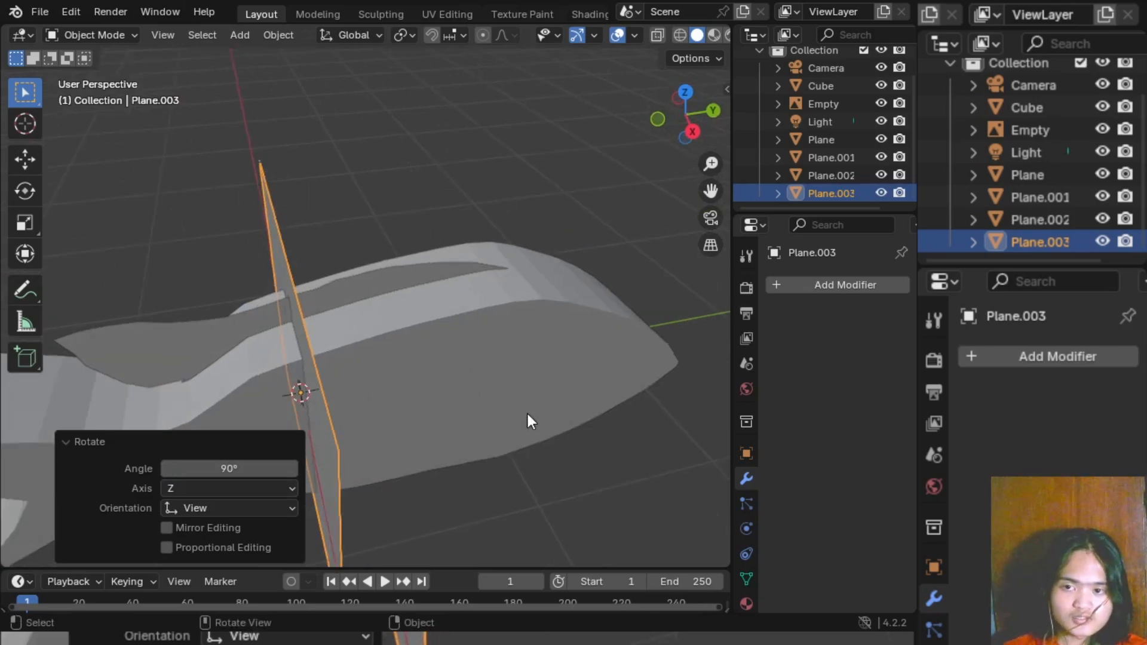
- Try the plane's 90° rotation about the Y axis in View orientation, and undo it
mouse_move(527, 418)
middle_down()
mouse_move(499, 448)
mouse_move(525, 412)
middle_up()
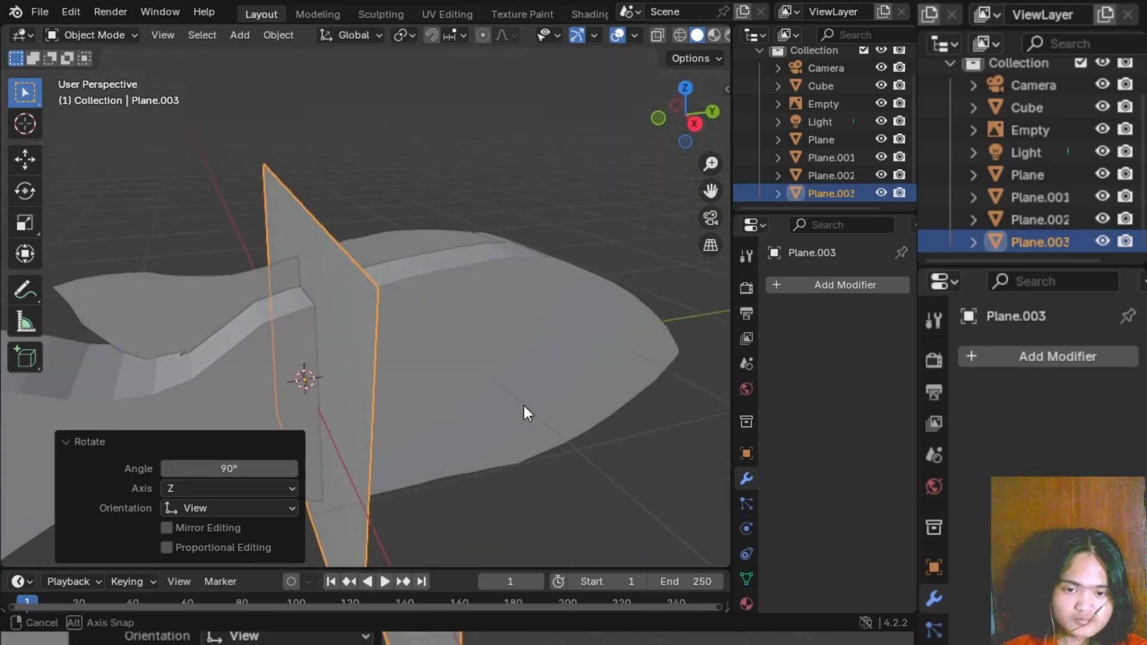
click(254, 488)
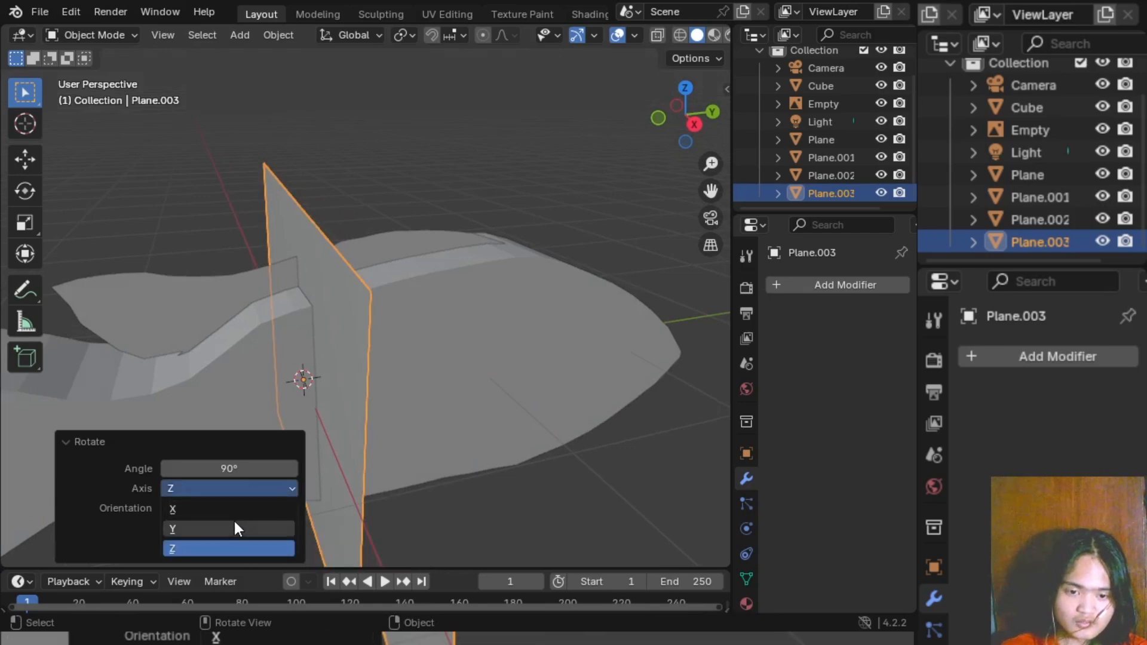
click(234, 528)
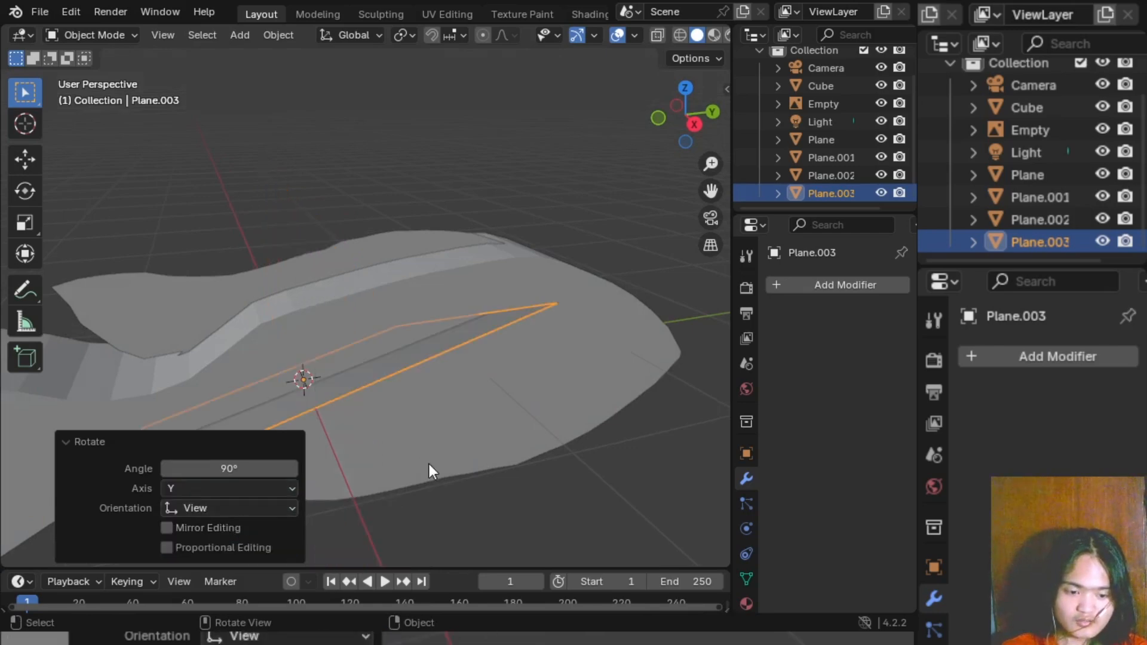
key(ctrl+z)
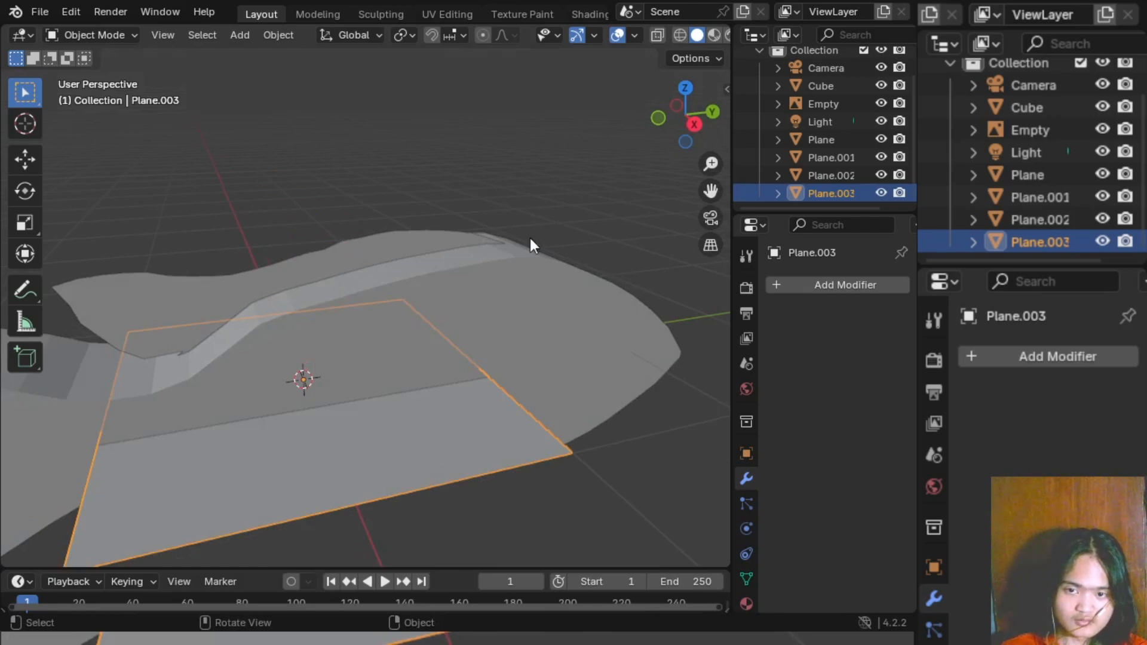
- Rotate Plane.003 by exactly 90° about the global Y axis so it stands upright alongside the fish body
key(r)
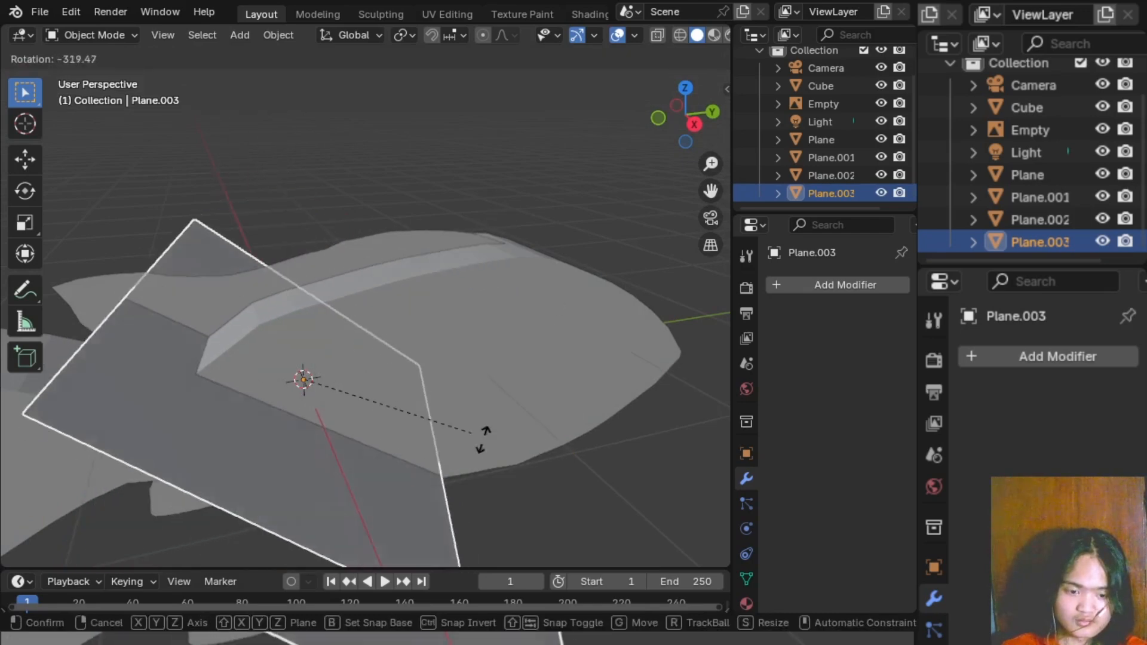
key(y)
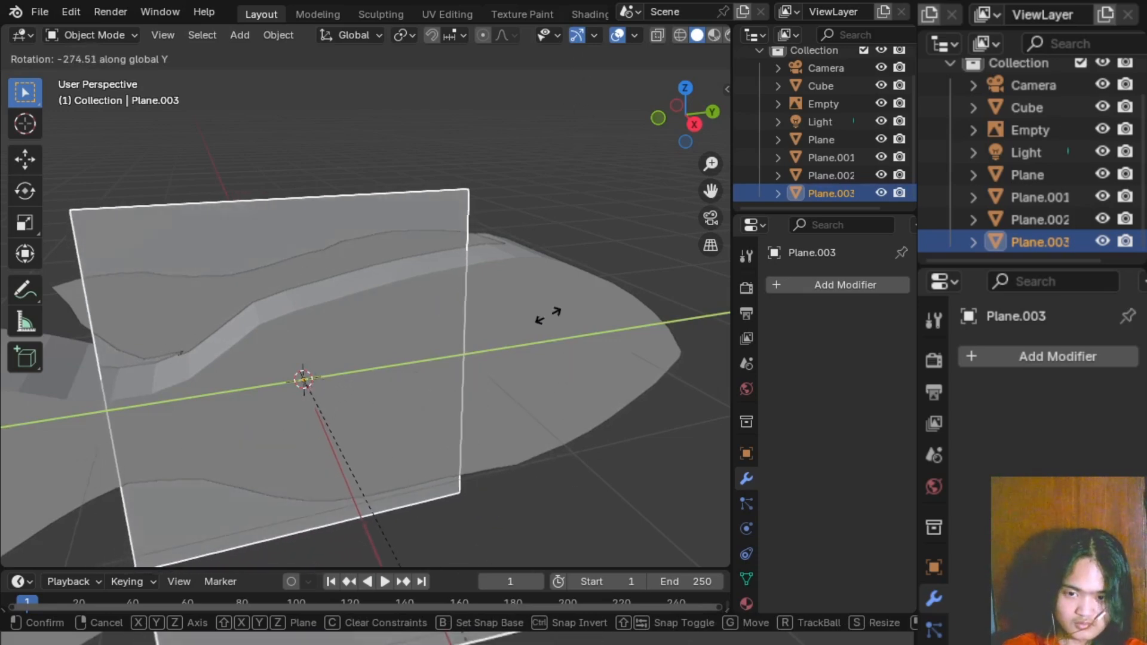
click(526, 342)
middle_drag(514, 356, 576, 384)
click(251, 468)
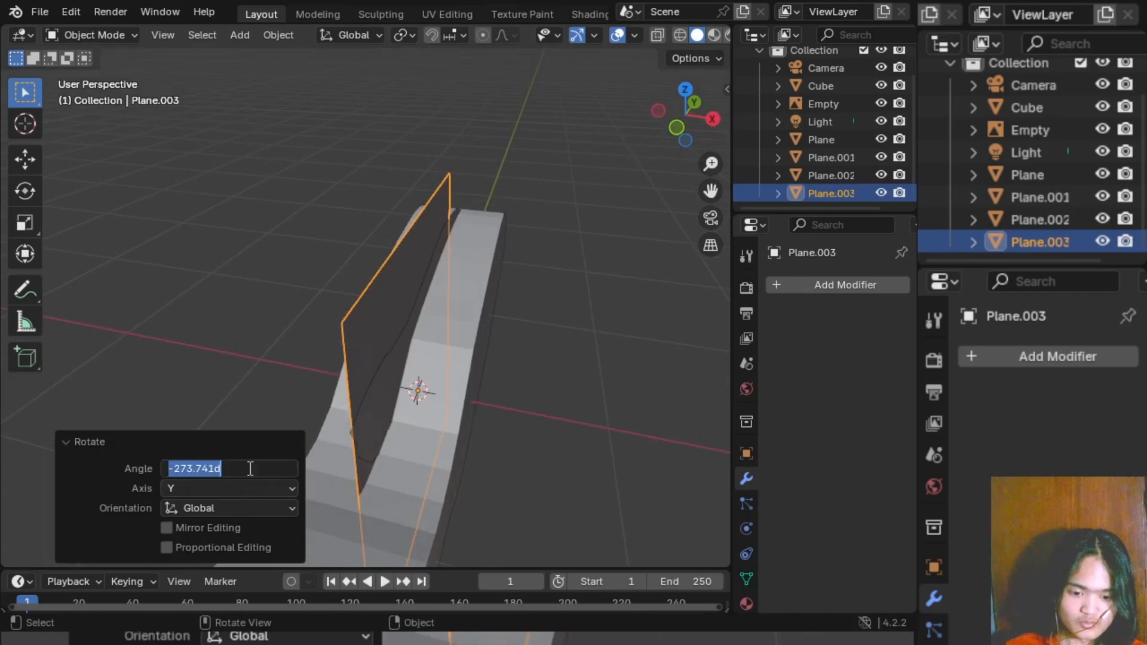
text(90)
key(Return)
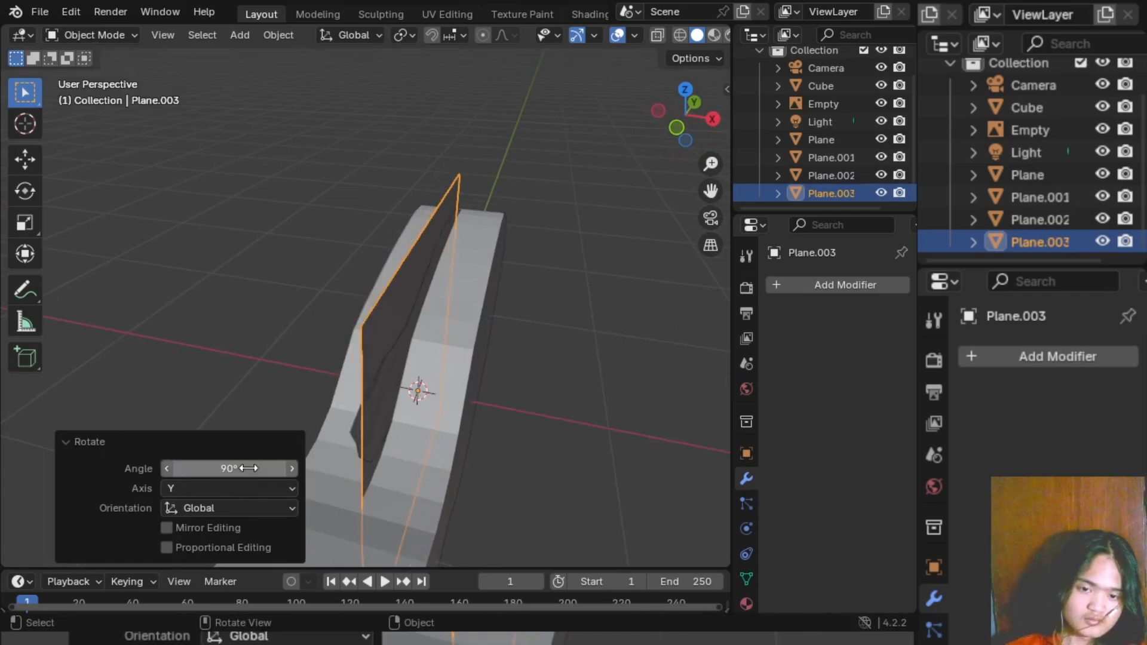
click(599, 303)
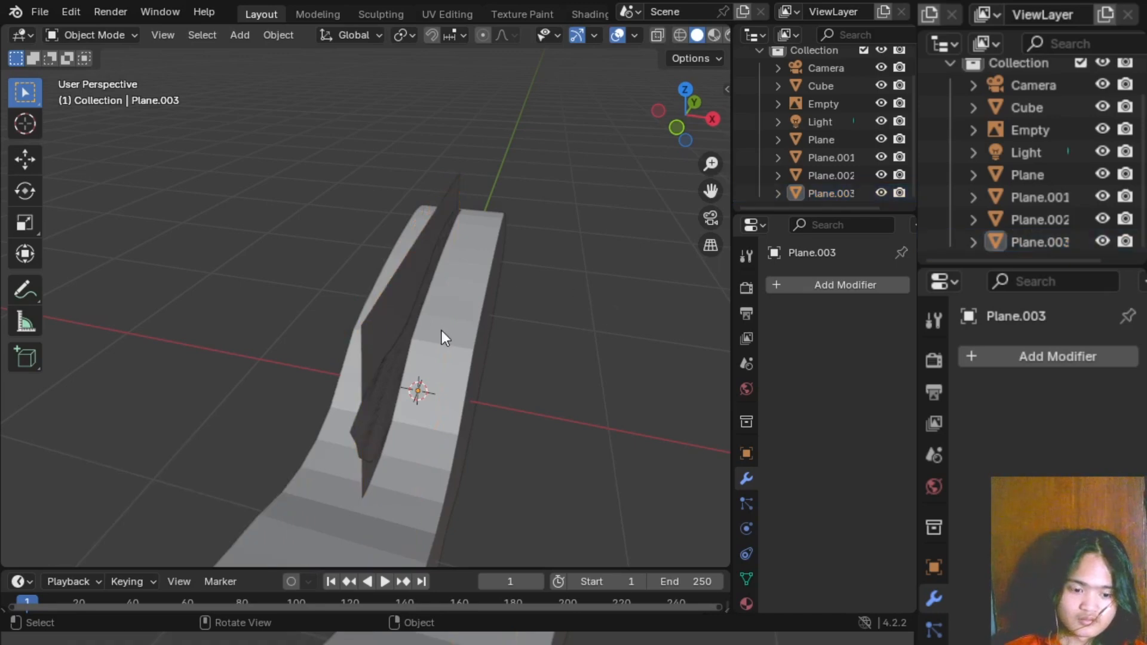
click(835, 192)
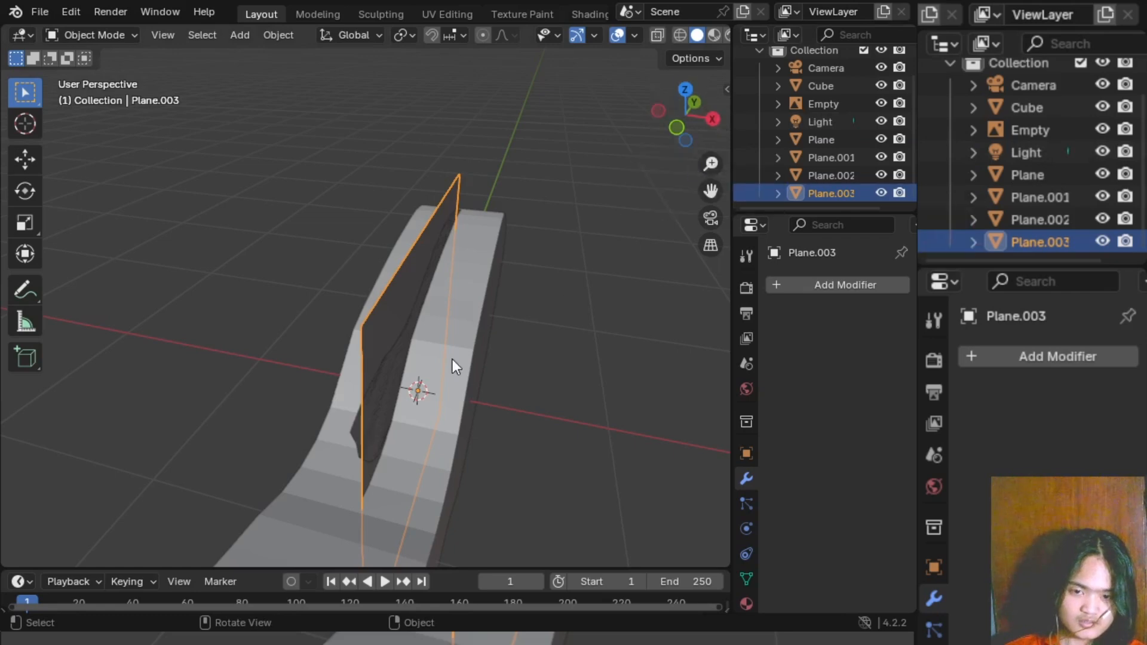
key(x)
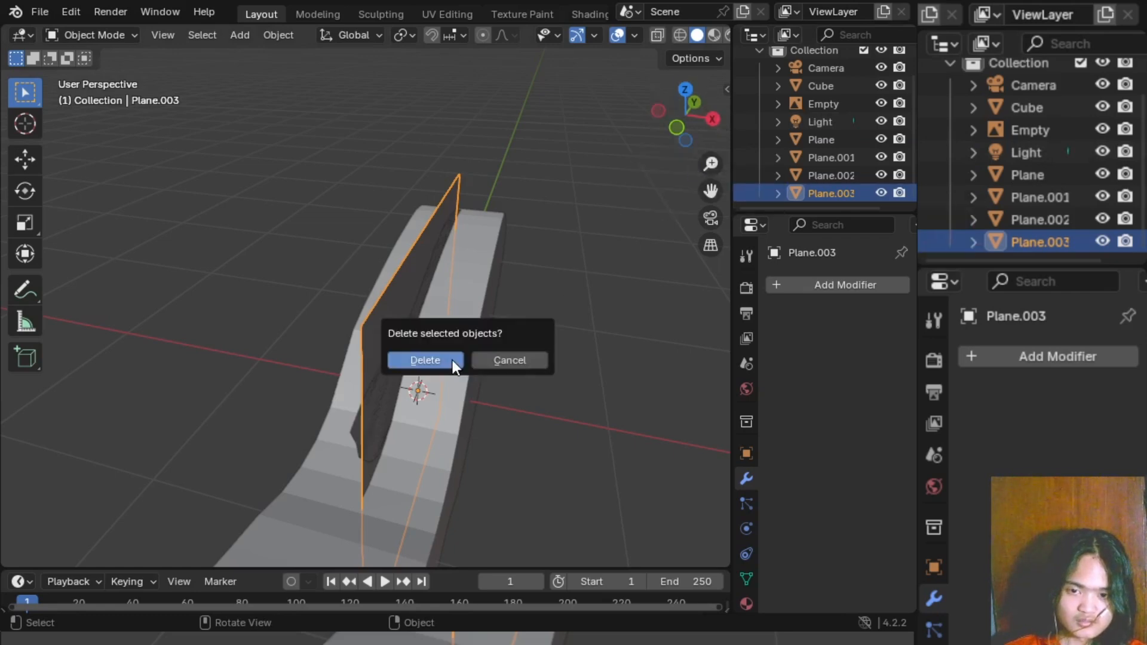
click(514, 357)
- Rotate the plane about -29.4° around global X and move it beside the fish by about 0.416 m X, 0.100 m Y and -0.063 m Z
key(r)
key(x)
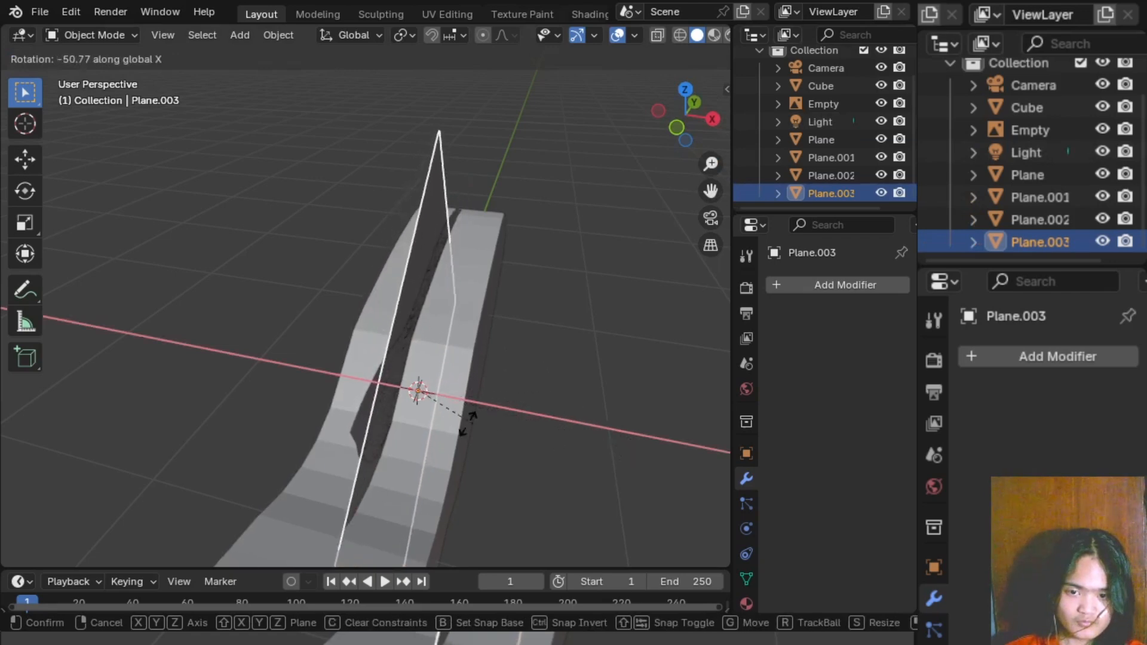
click(582, 418)
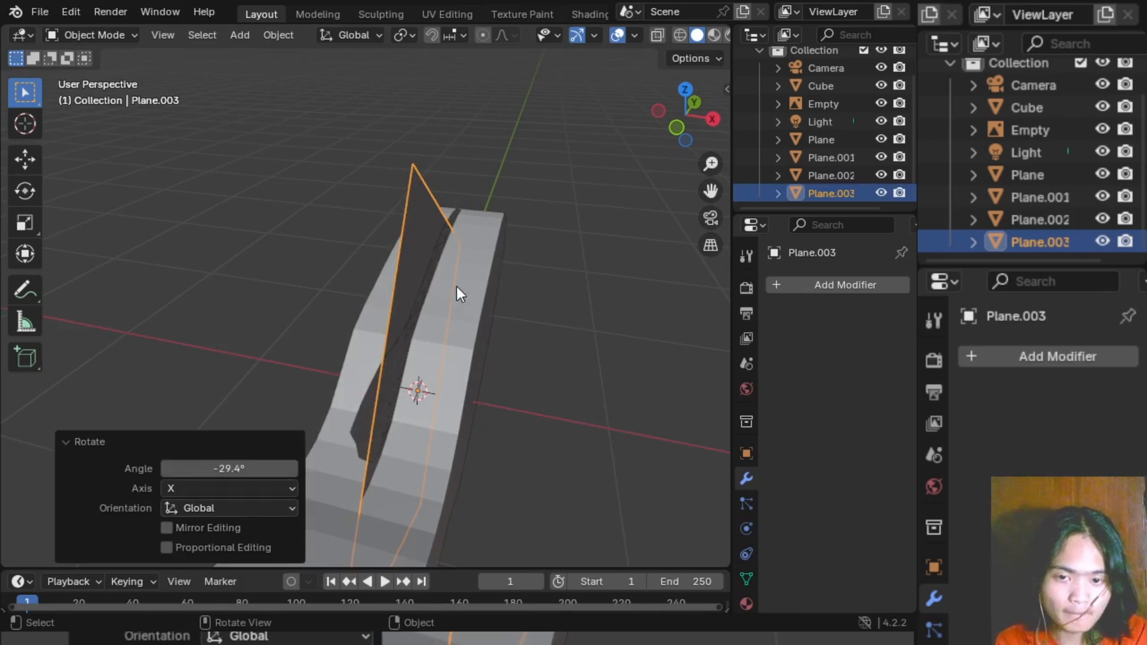
key(g)
click(502, 340)
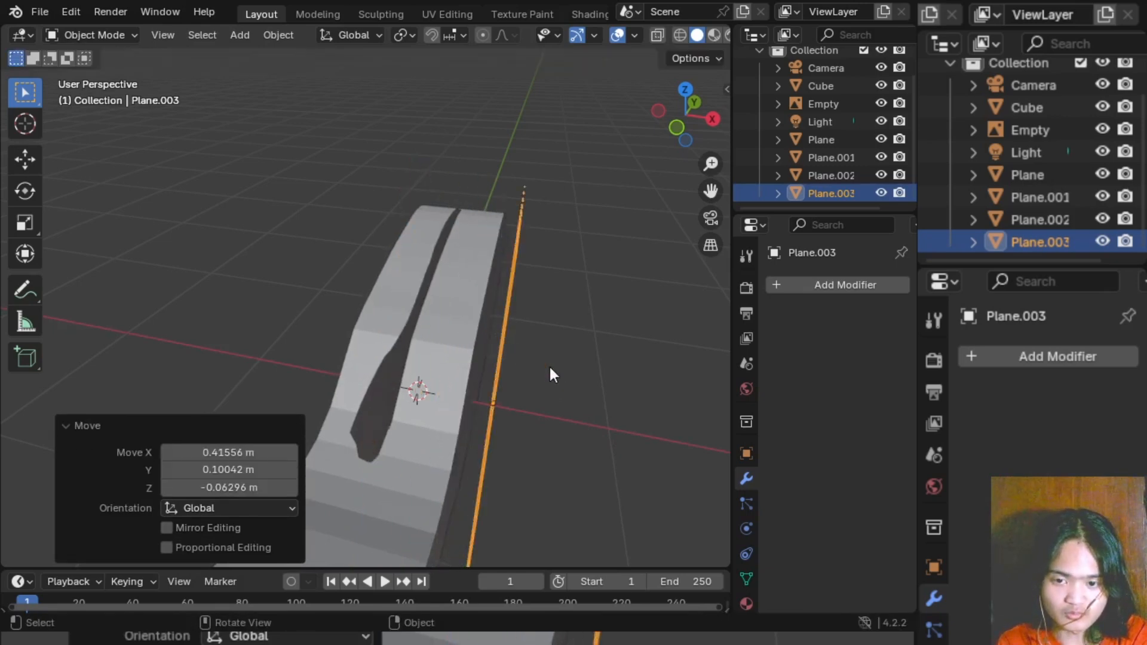
- Try to enlarge the plane uniformly by a factor of about 1.193, and undo it
shift+middle_drag(557, 369, 446, 326)
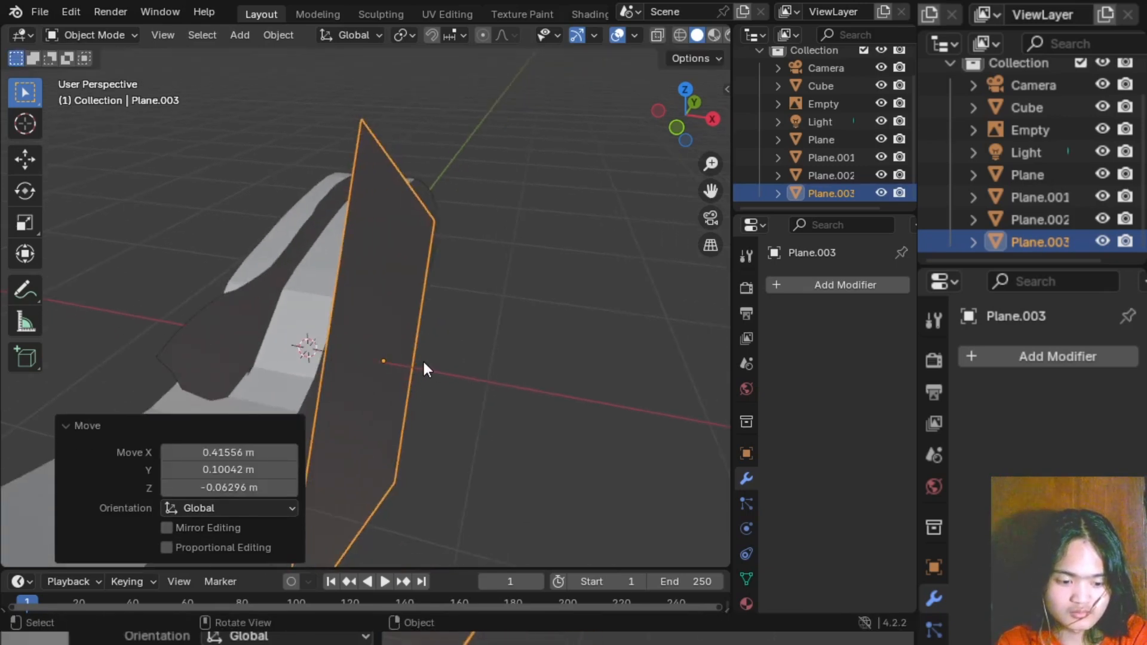
key(r)
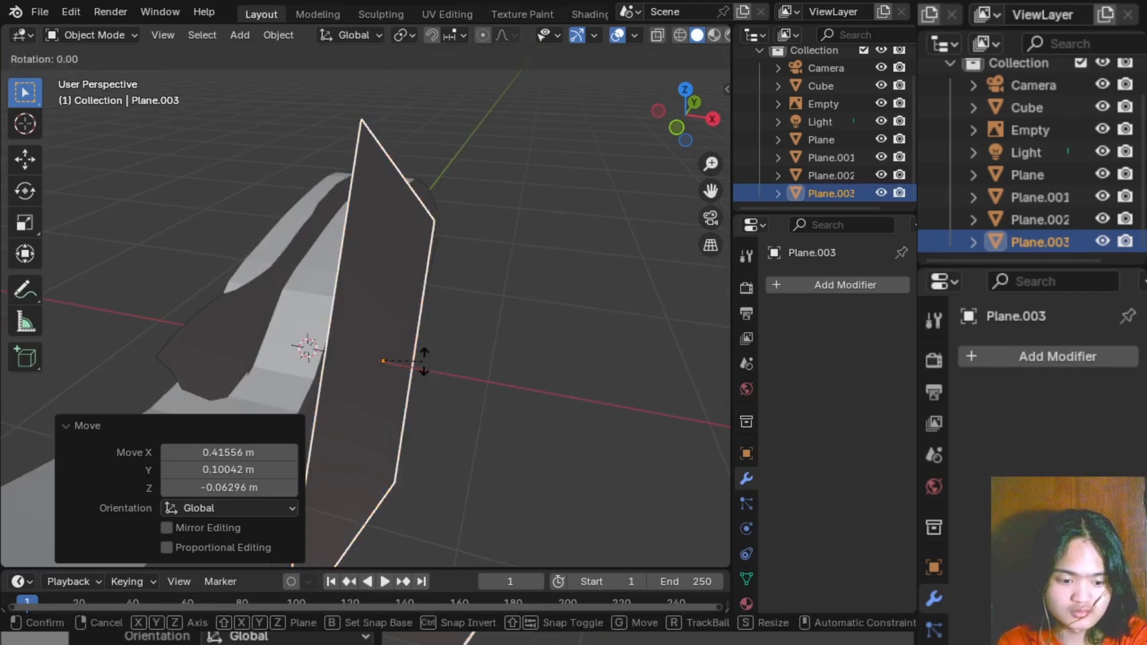
key(s)
click(414, 368)
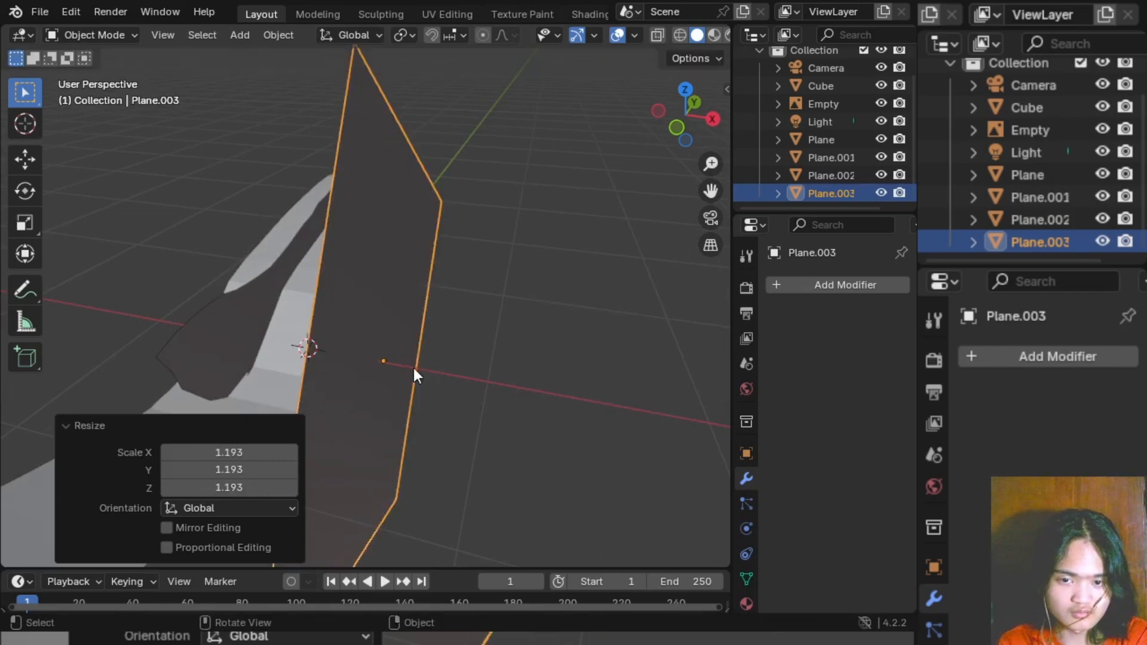
key(ctrl+z)
- Rotate the plane freehand by about -6.7° around the viewing axis to tilt it beside the body
middle_drag(476, 414, 525, 411)
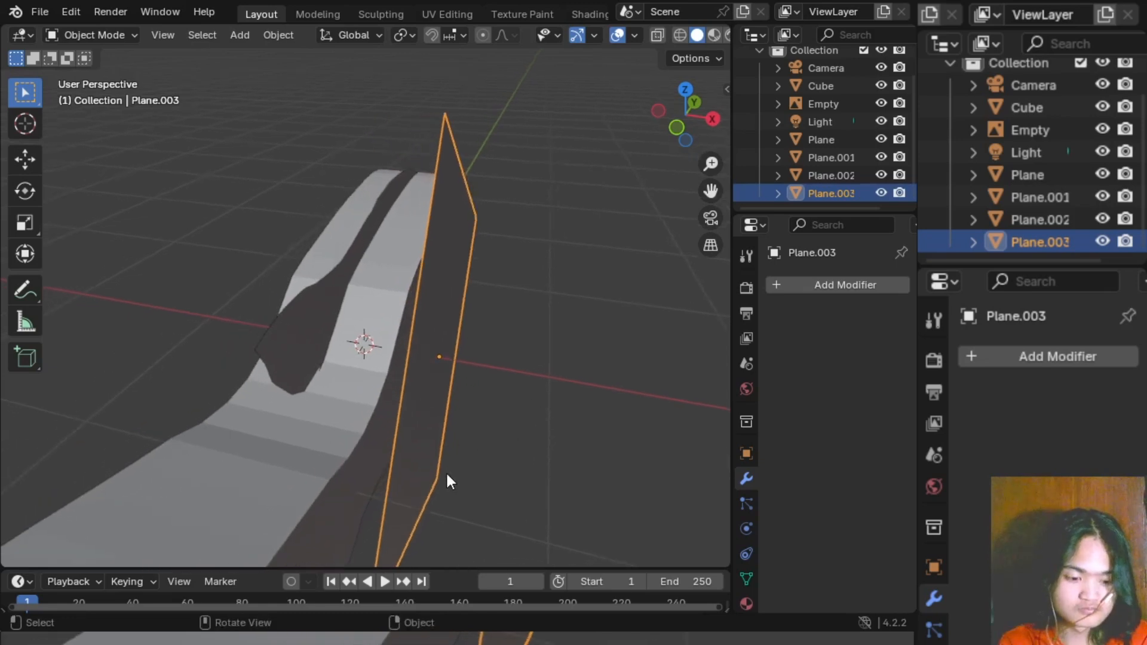
key(r)
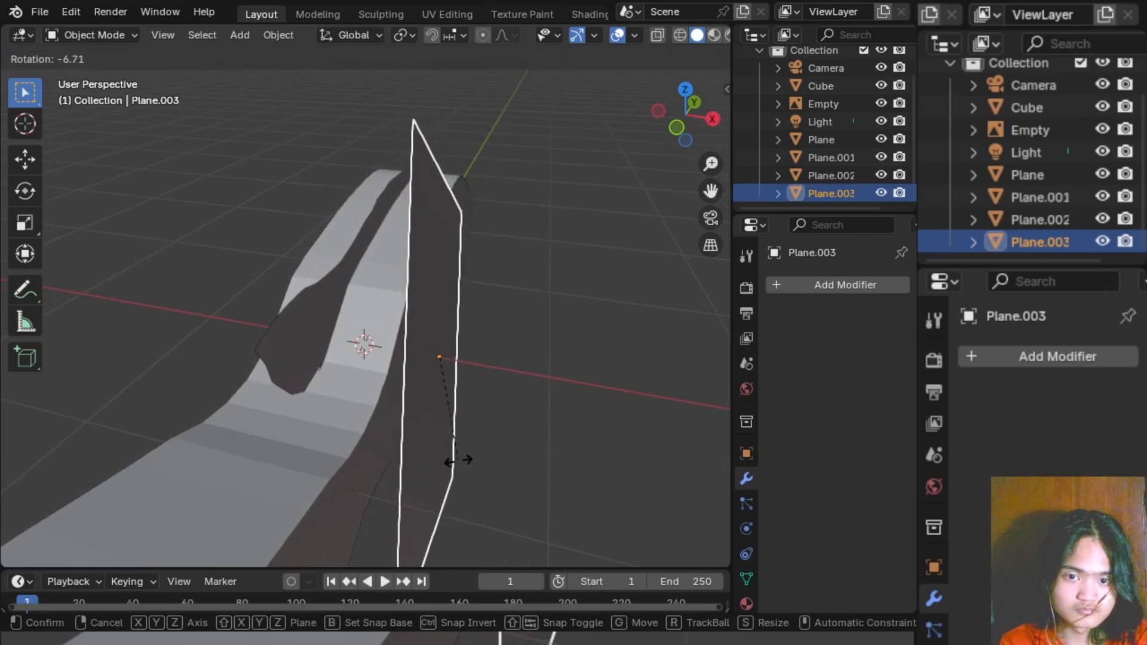
click(458, 460)
- Lower the plane by about 0.024 m along the global Z axis
middle_drag(513, 442, 503, 428)
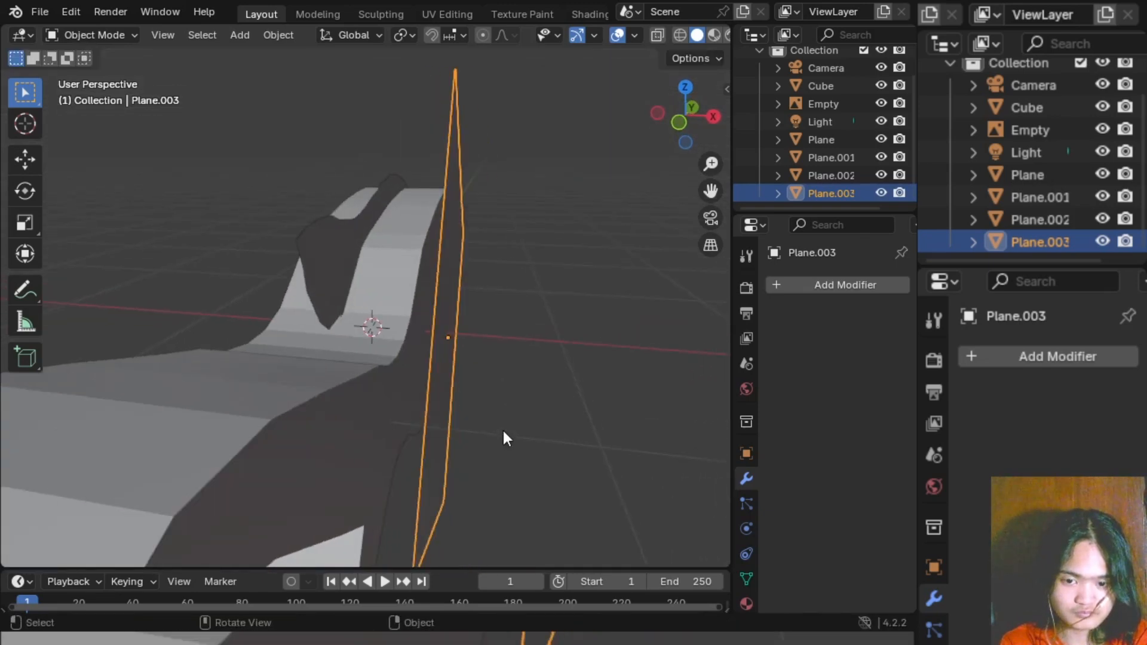
key(z)
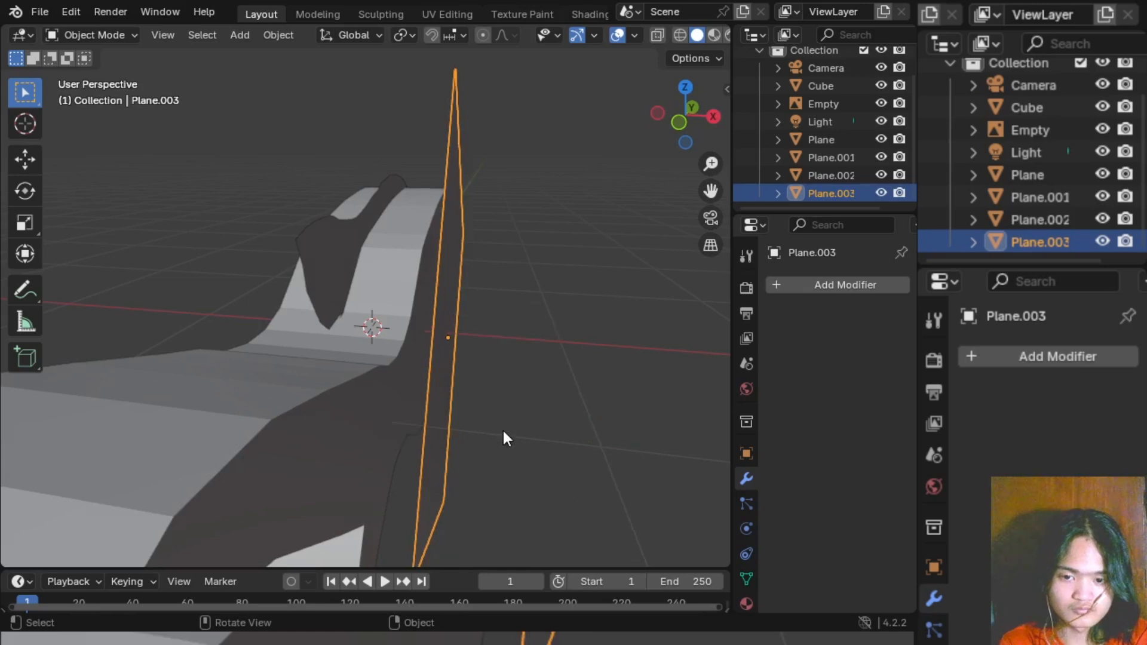
key(g)
key(z)
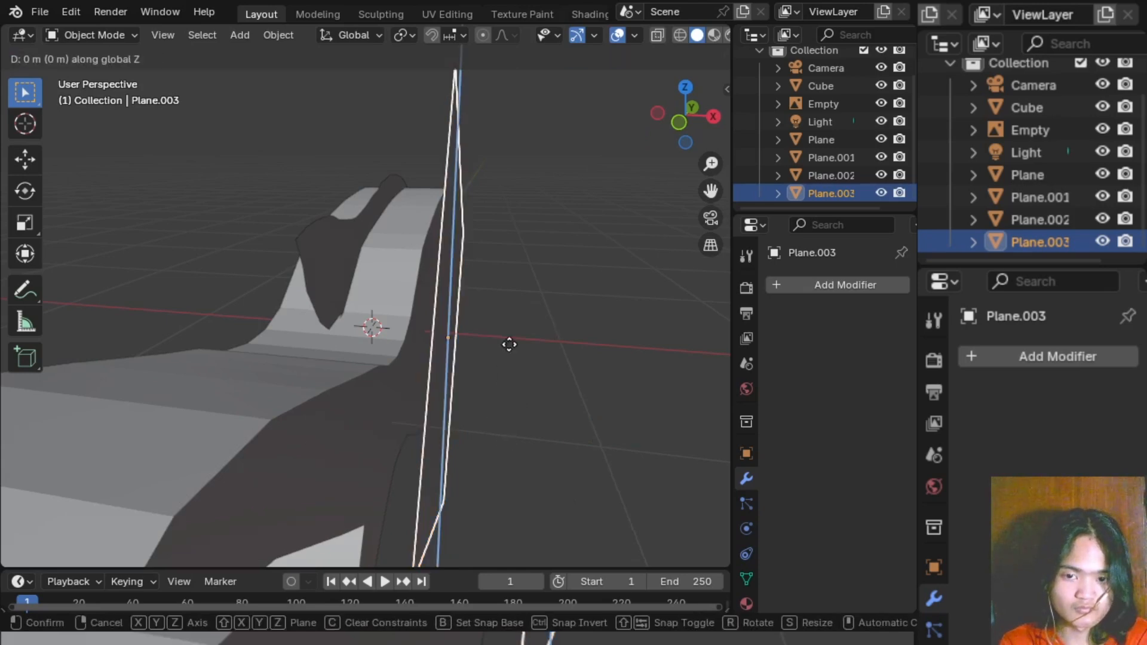
click(514, 352)
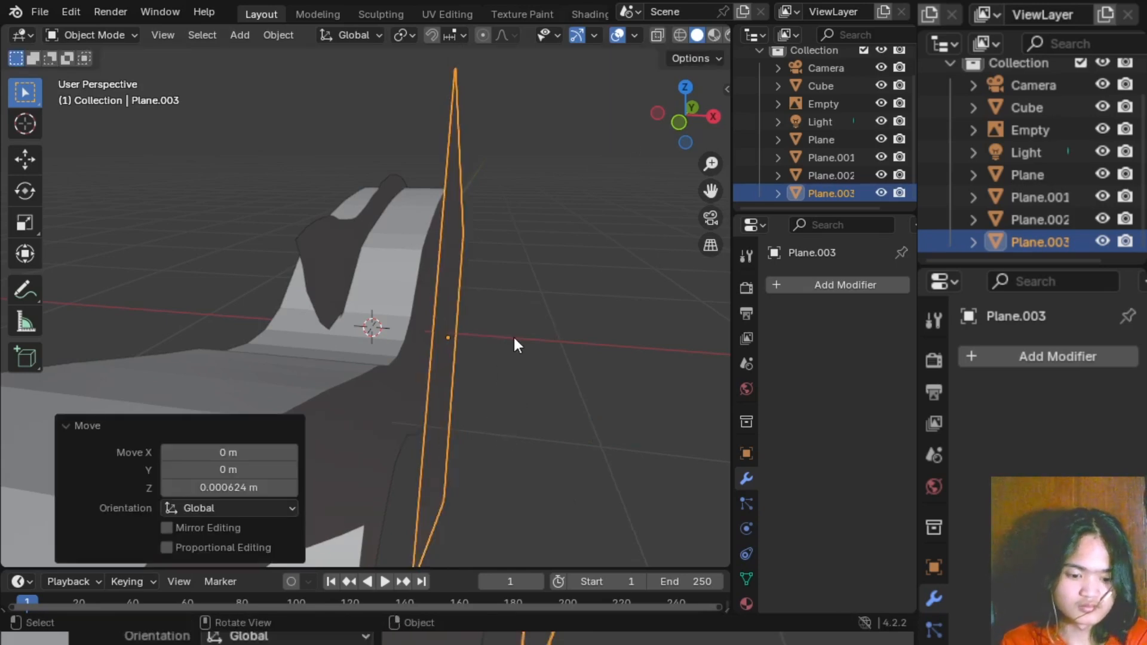
key(g)
key(z)
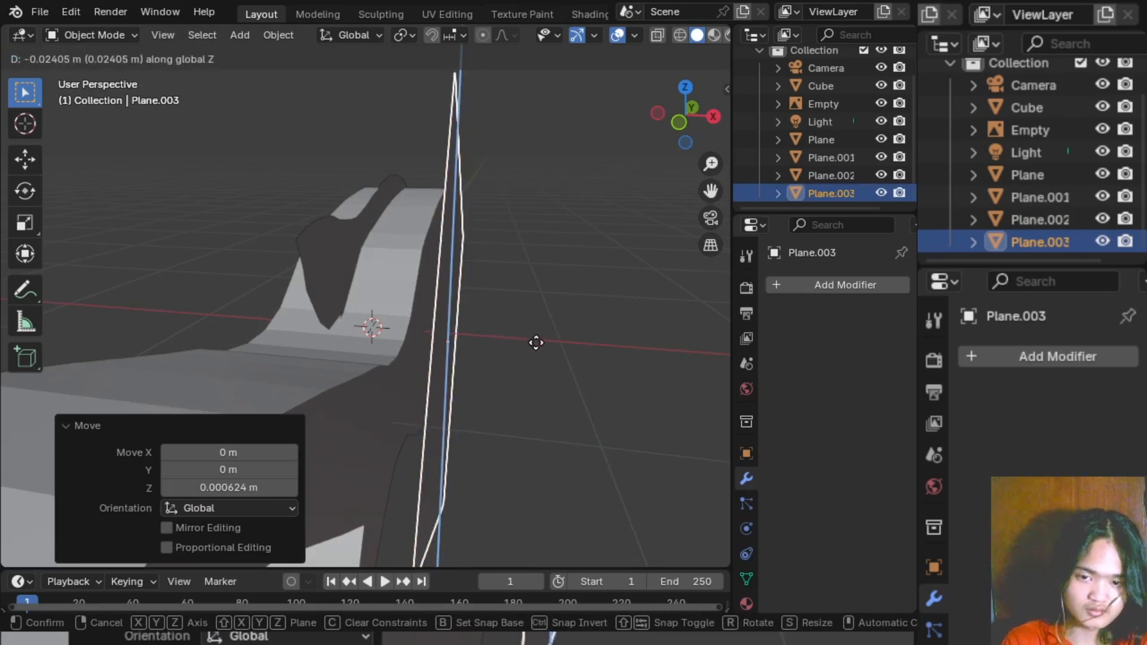
click(536, 342)
- Rotate the plane by 15° about the global Z axis so it angles away from the fish's side
key(r)
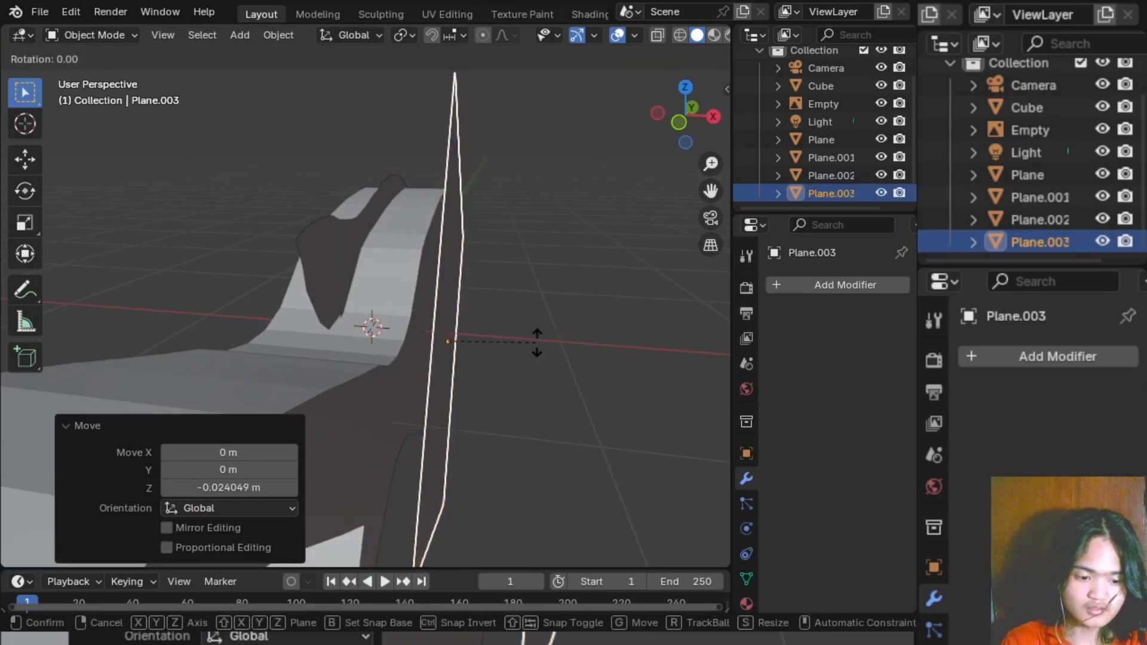
key(z)
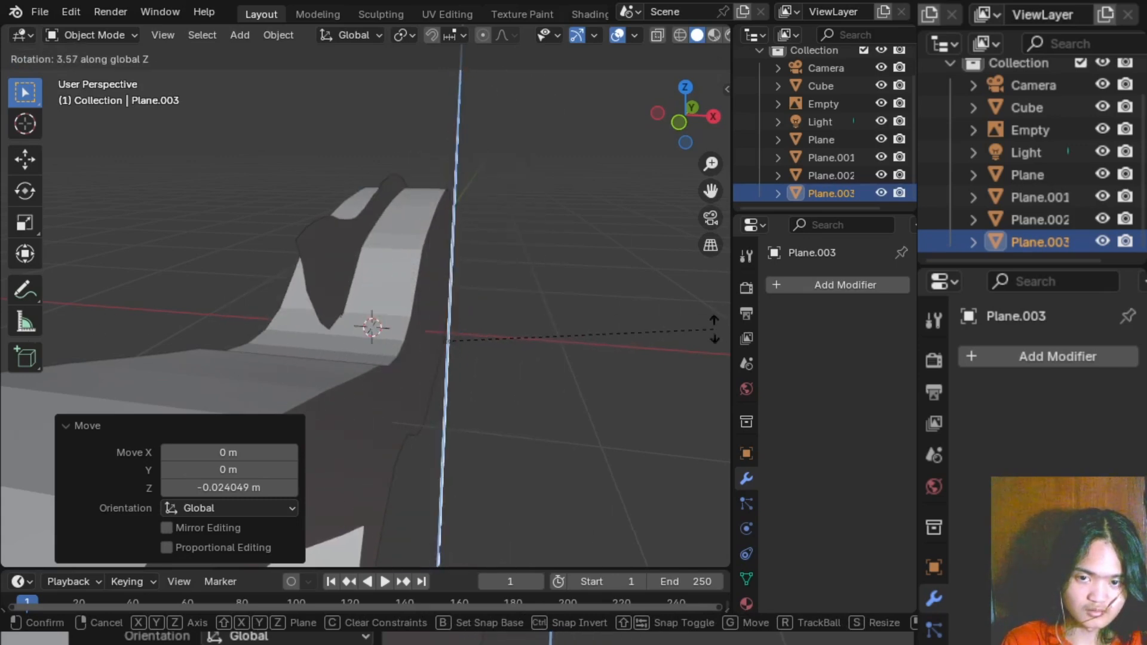
click(672, 310)
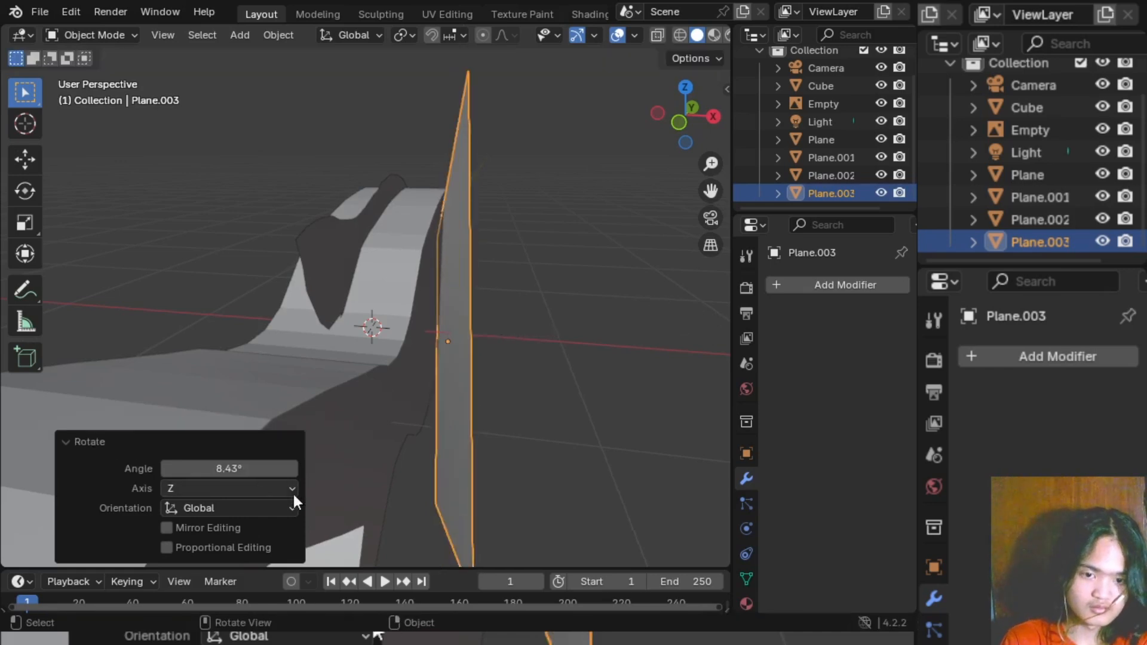
click(236, 468)
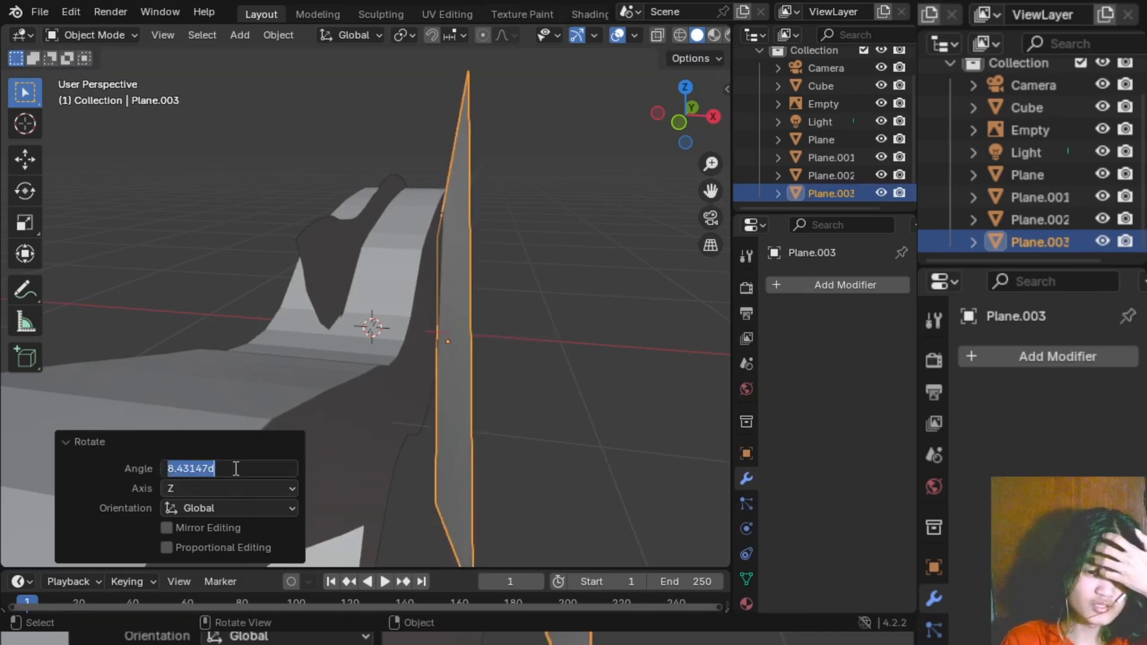
text(1)
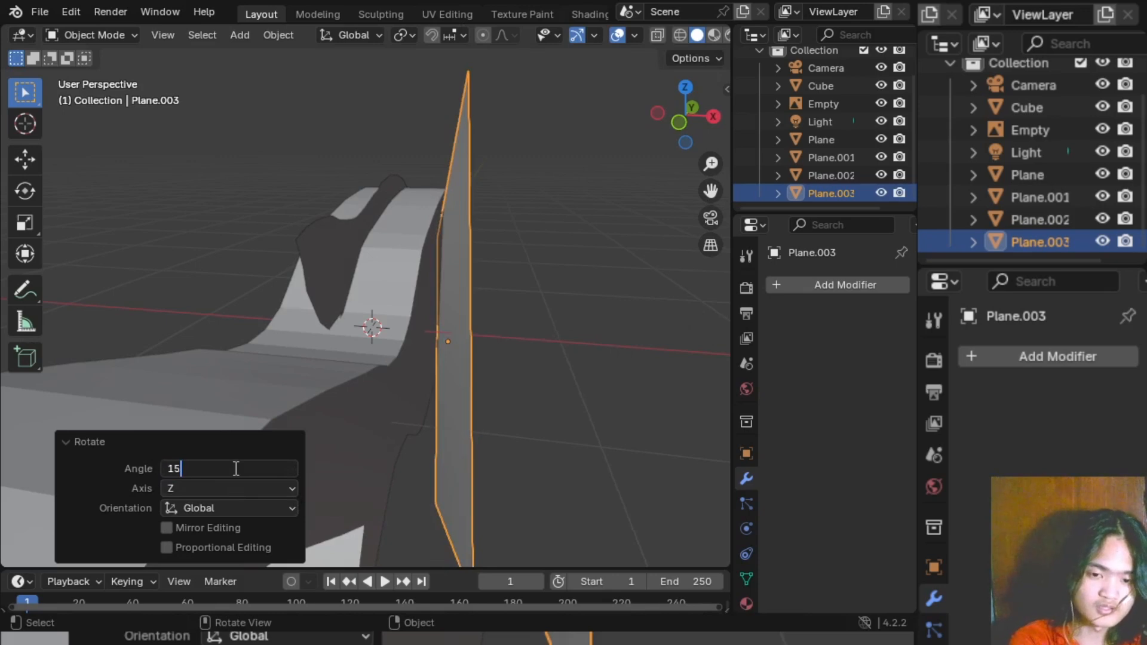
text(5)
key(Return)
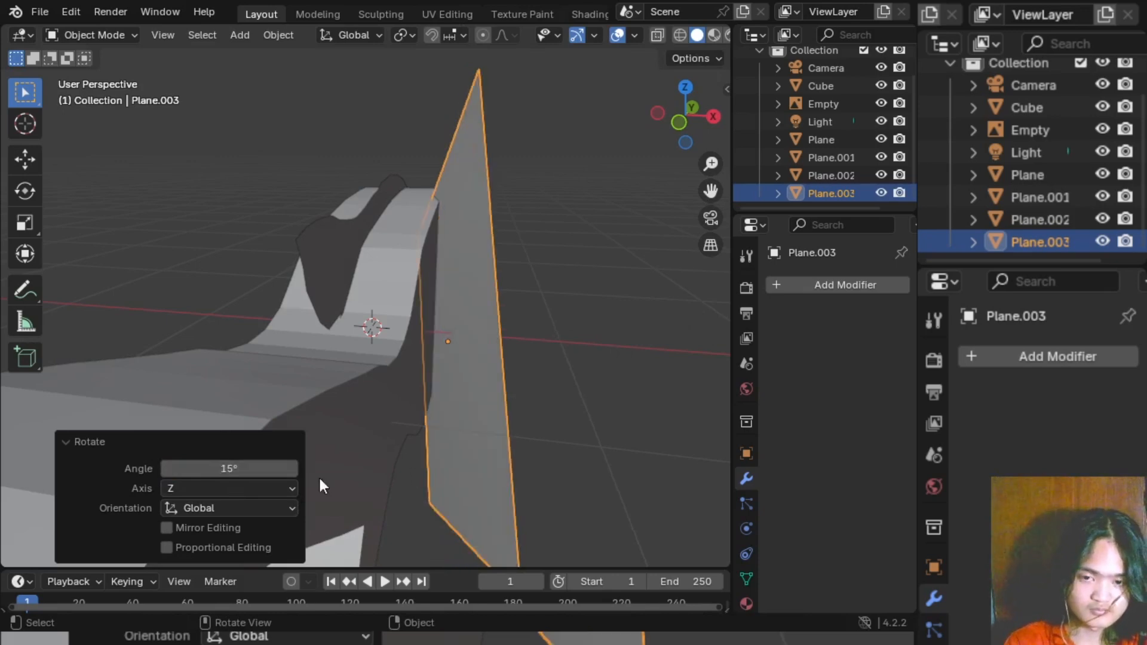
- Shrink the plane uniformly by a factor of about 0.124, and enlarge it by about 1.084 to suit the side fin
middle_drag(480, 374, 2, 343)
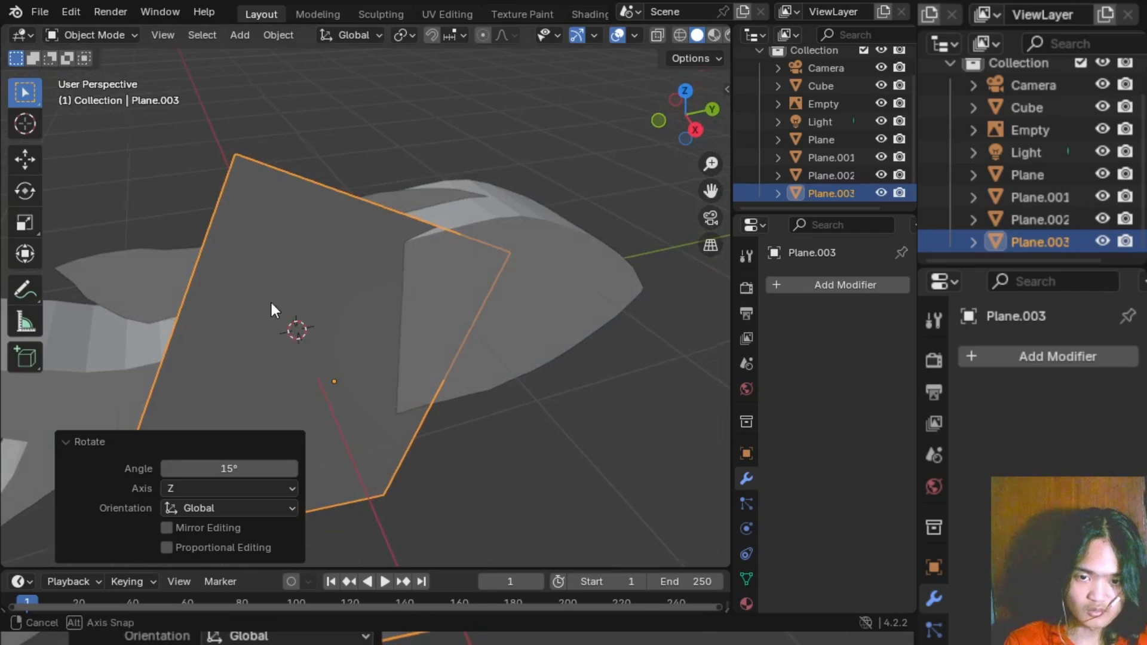
middle_drag(270, 300, 392, 250)
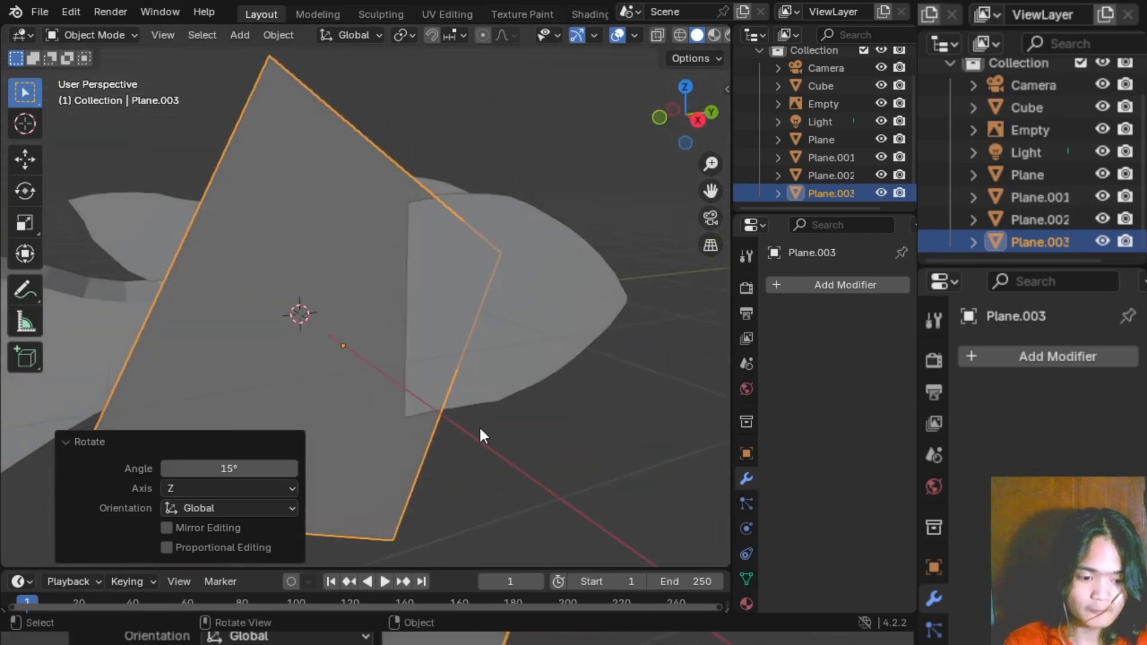
key(s)
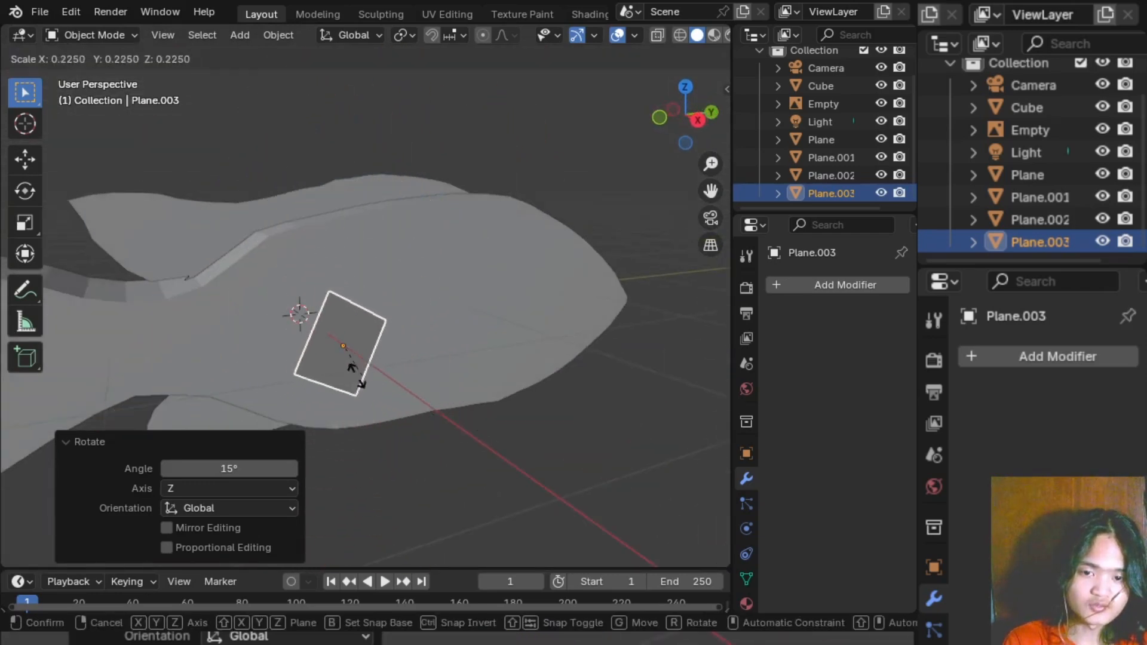
click(378, 371)
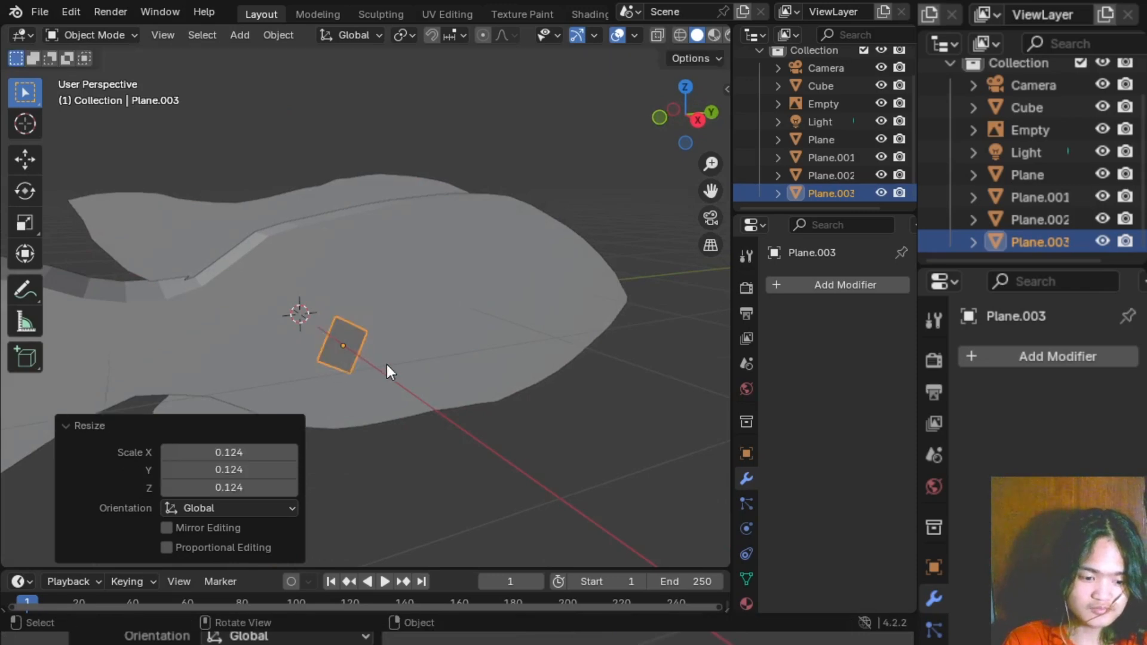
key(s)
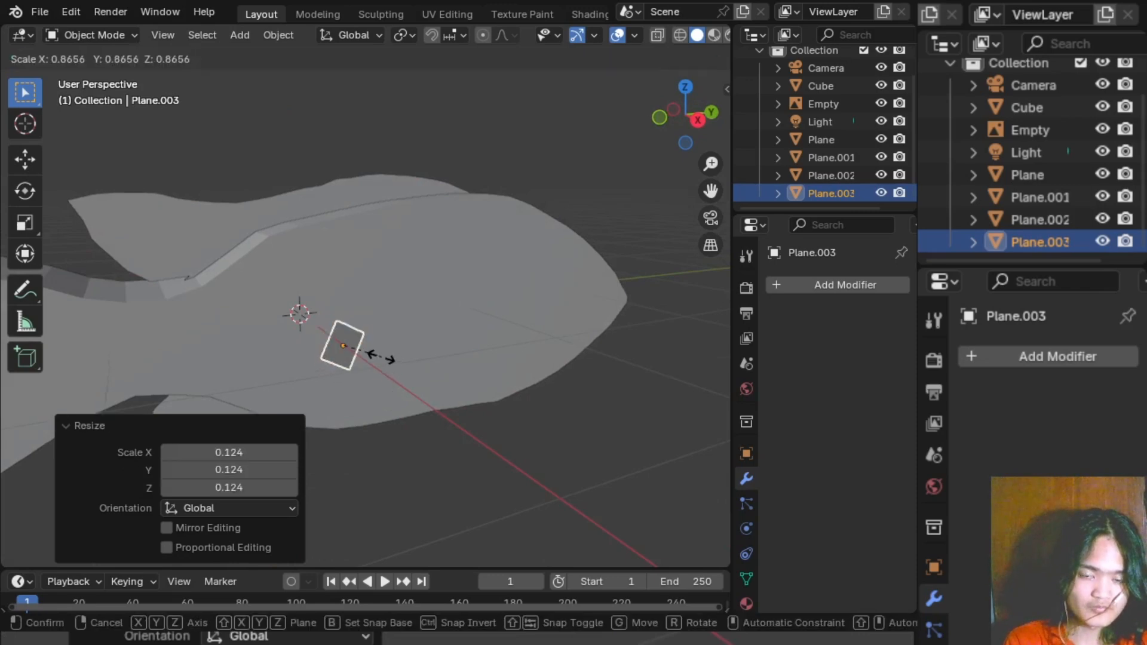
click(393, 356)
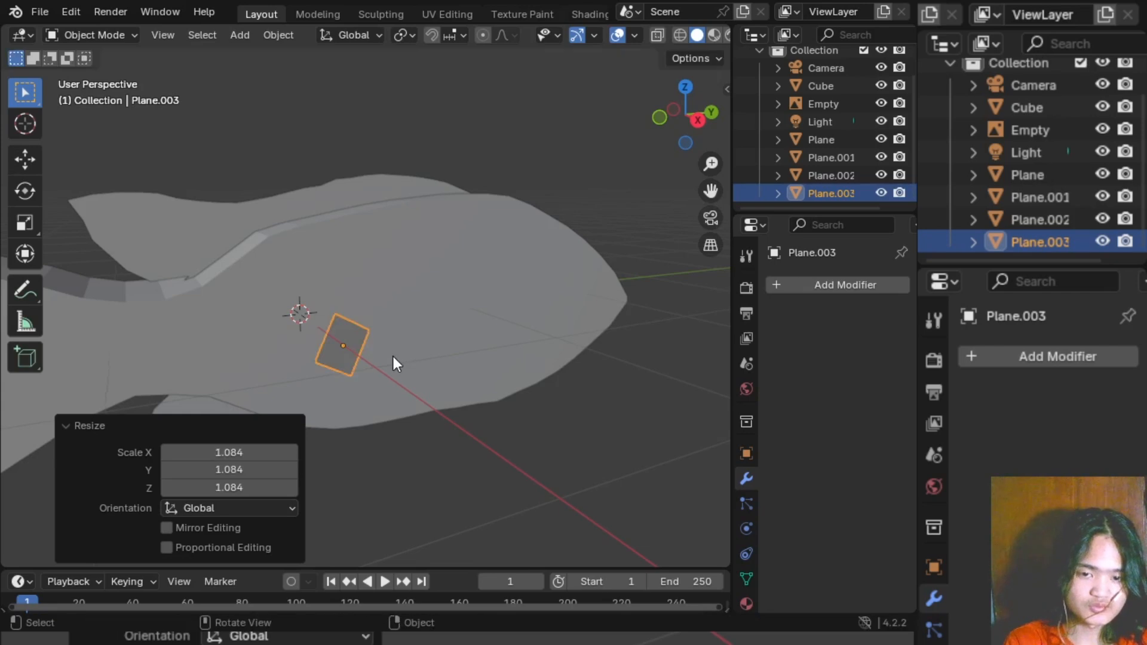
- Try rotating the small plane about the global Y axis, reset the angle to 0°, and reselect the plane
key(r)
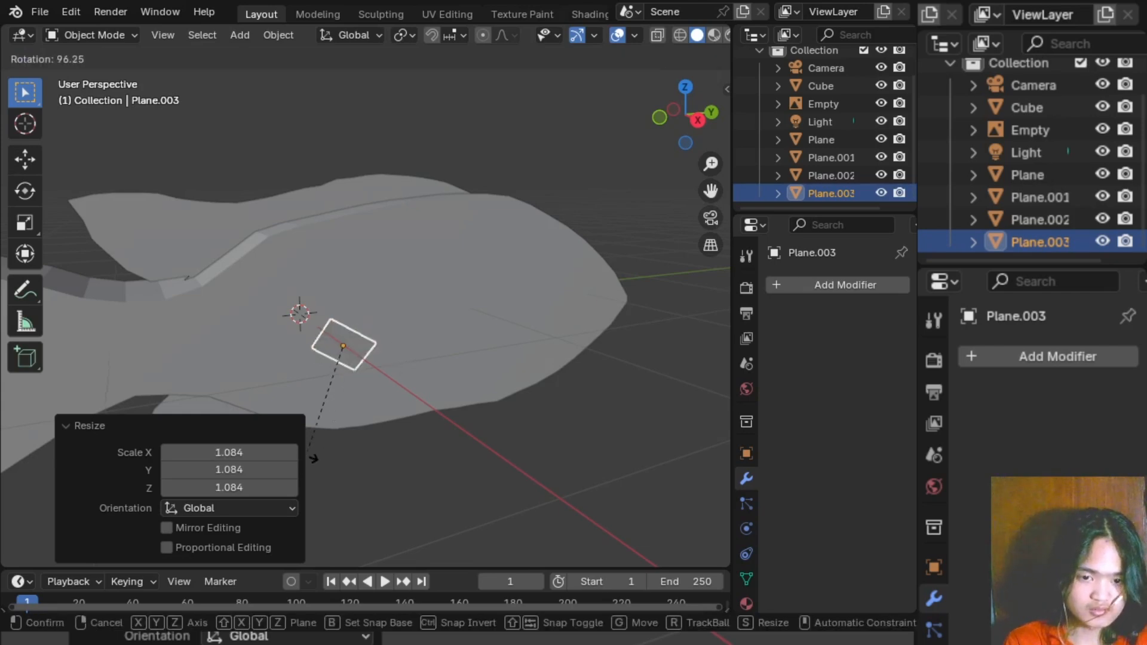
key(y)
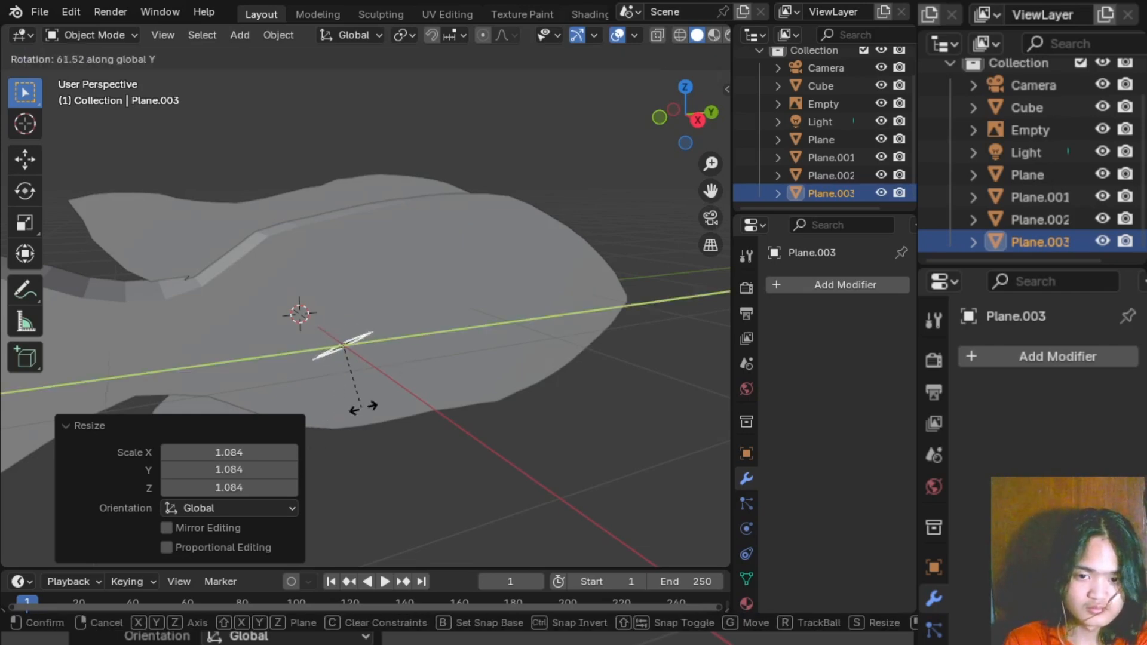
click(371, 357)
click(251, 465)
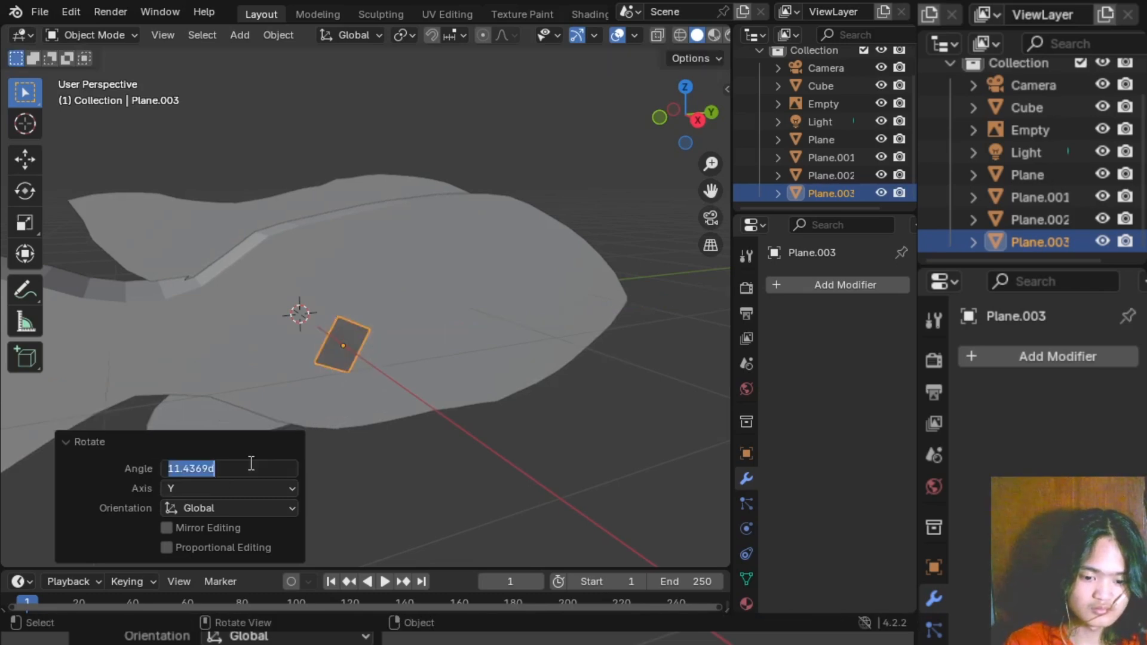
text(0)
key(Return)
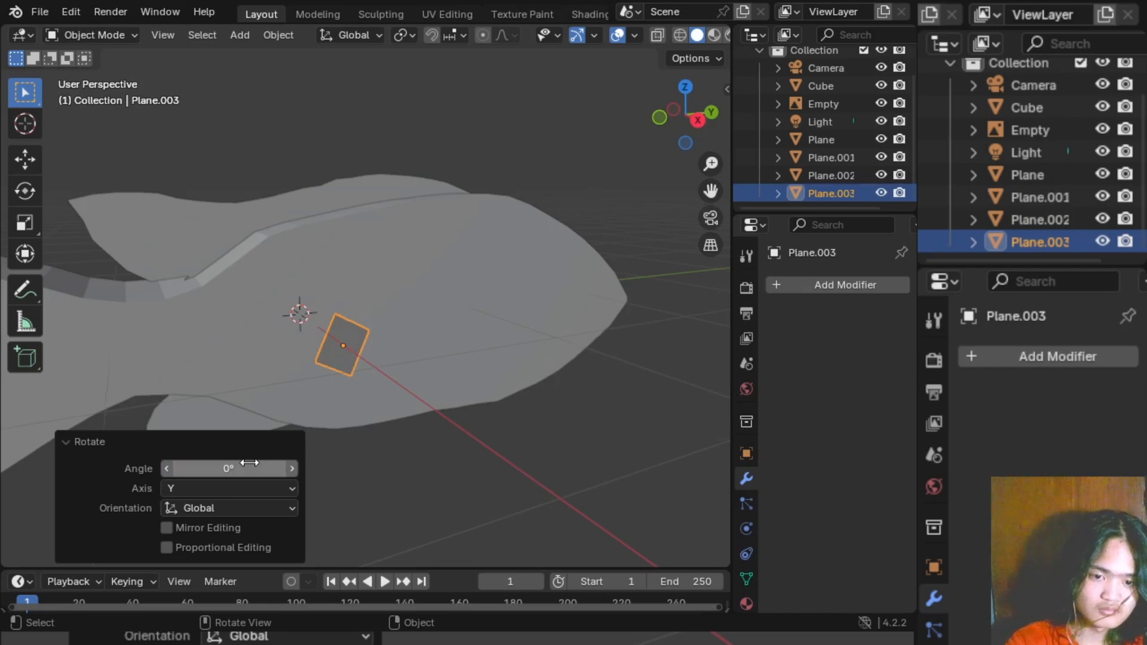
click(425, 498)
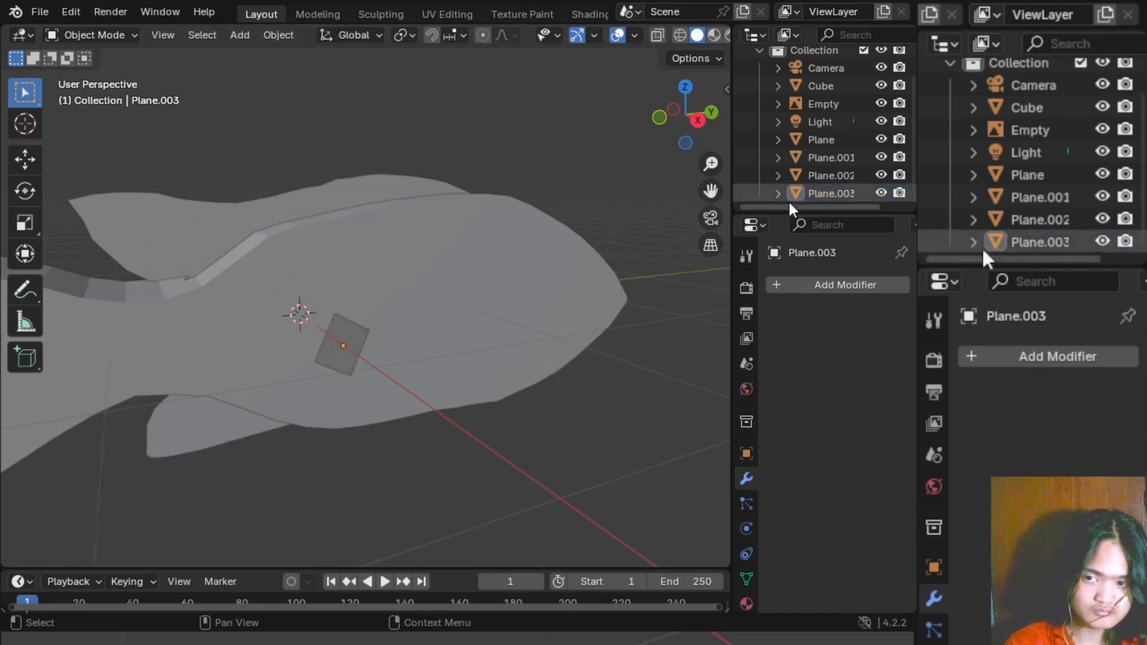
click(834, 193)
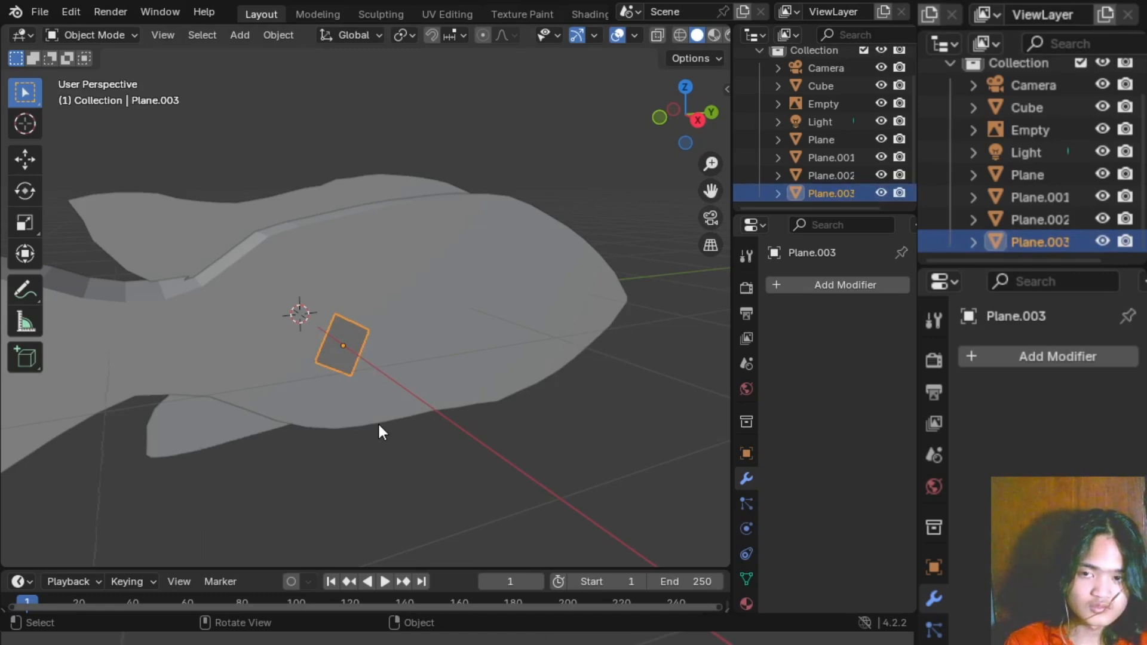
- Move the small plane along the fish's side toward the head by about 0.912 m in Y and -0.16 m in Z
middle_drag(445, 425, 391, 421)
click(411, 447)
click(277, 335)
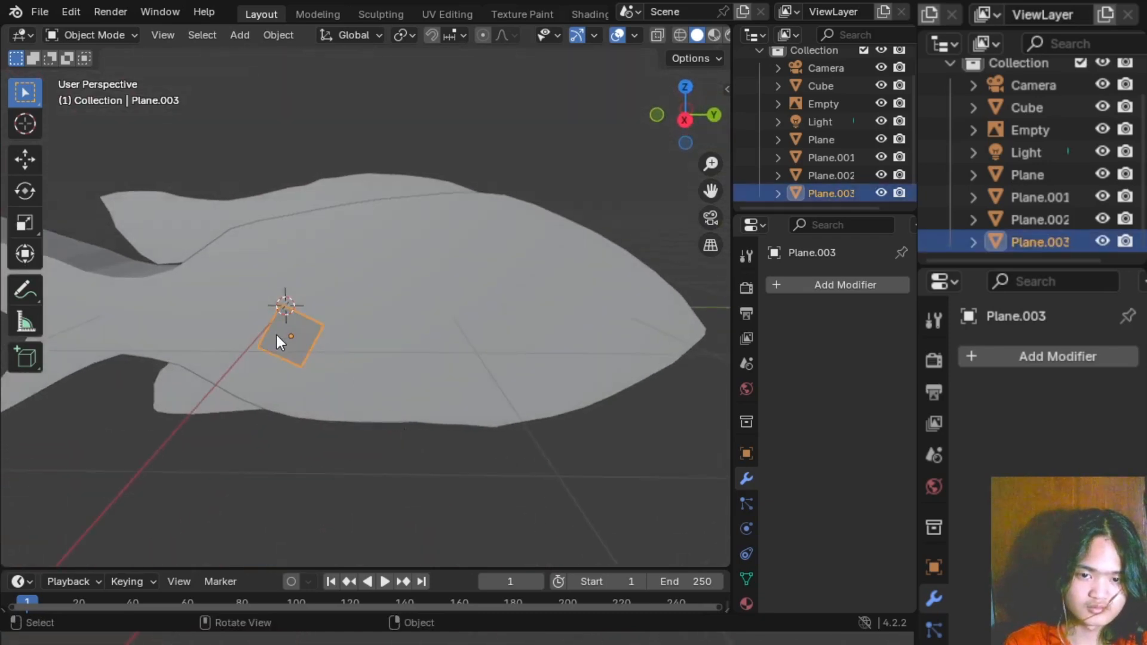
key(g)
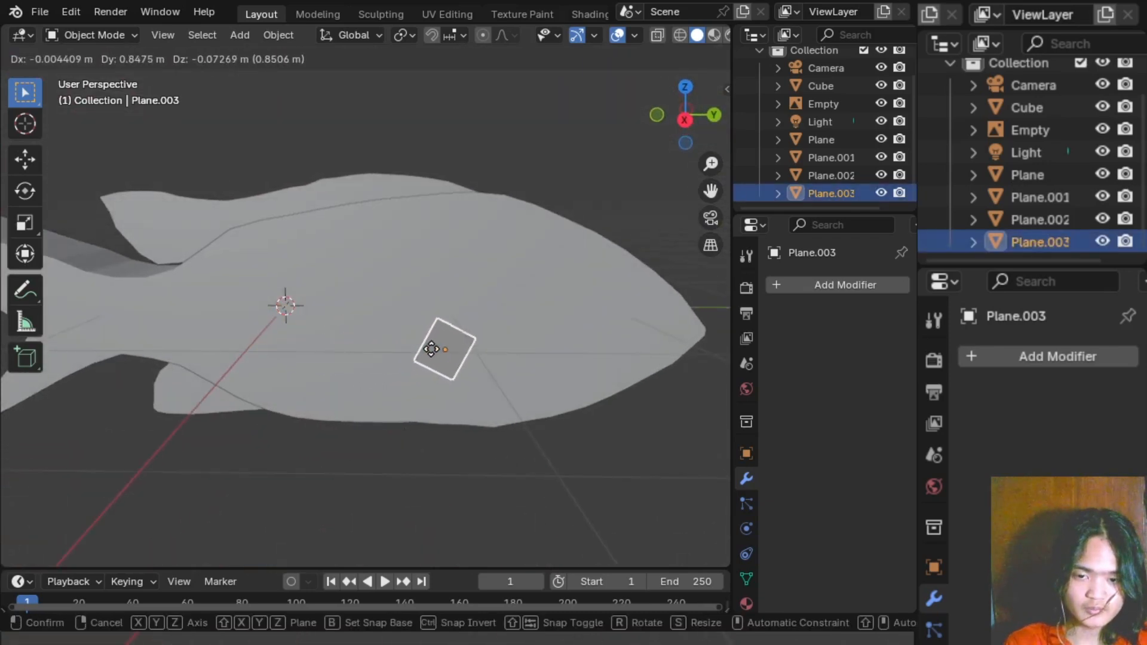
click(445, 365)
- View the fish from the right in orthographic projection with X-ray on to reveal the reference image
middle_drag(458, 442, 587, 337)
click(680, 109)
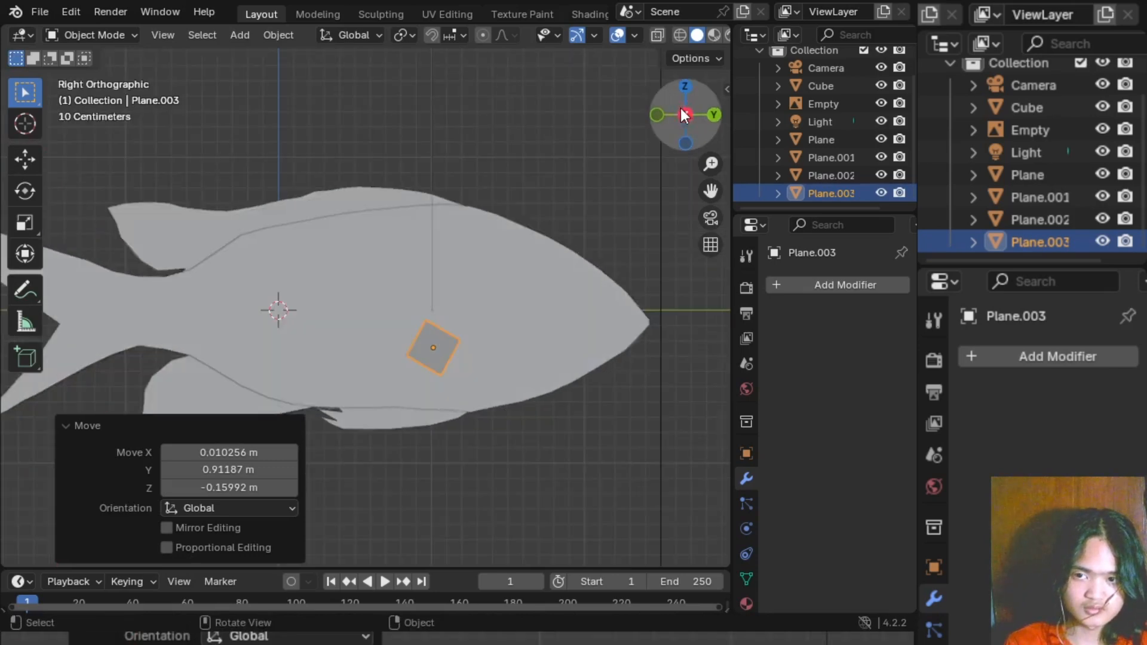
key(alt+z)
scroll(520, 424, up, 3)
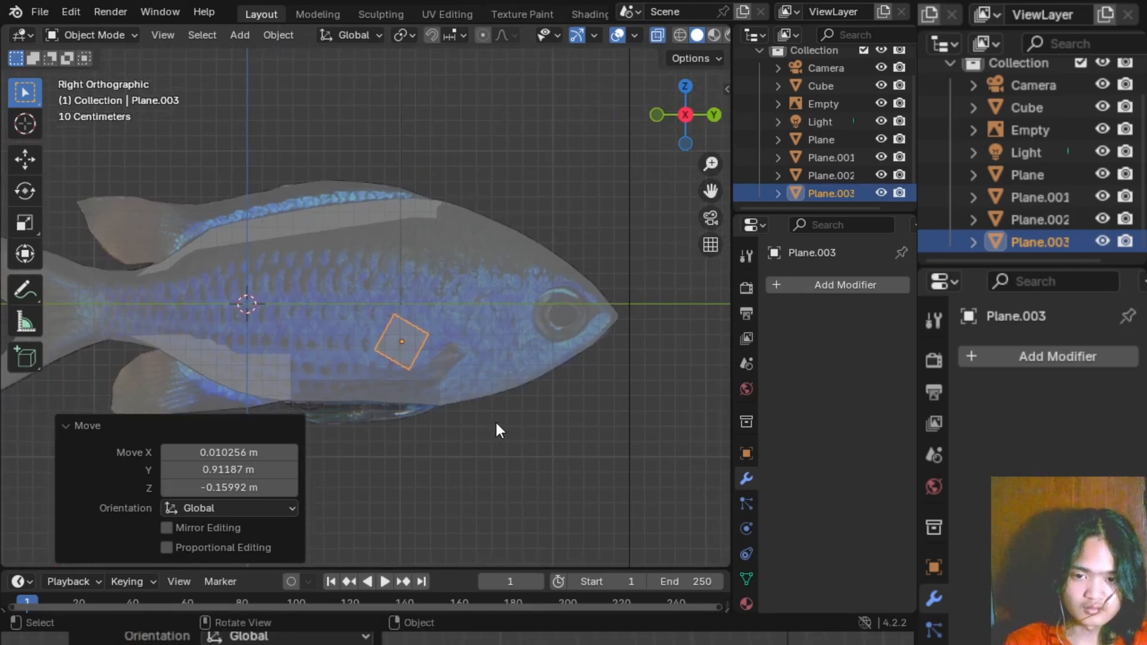
- Select only the small side-fin plane among the overlapping objects and enter Edit Mode on it
drag(410, 356, 464, 383)
click(517, 461)
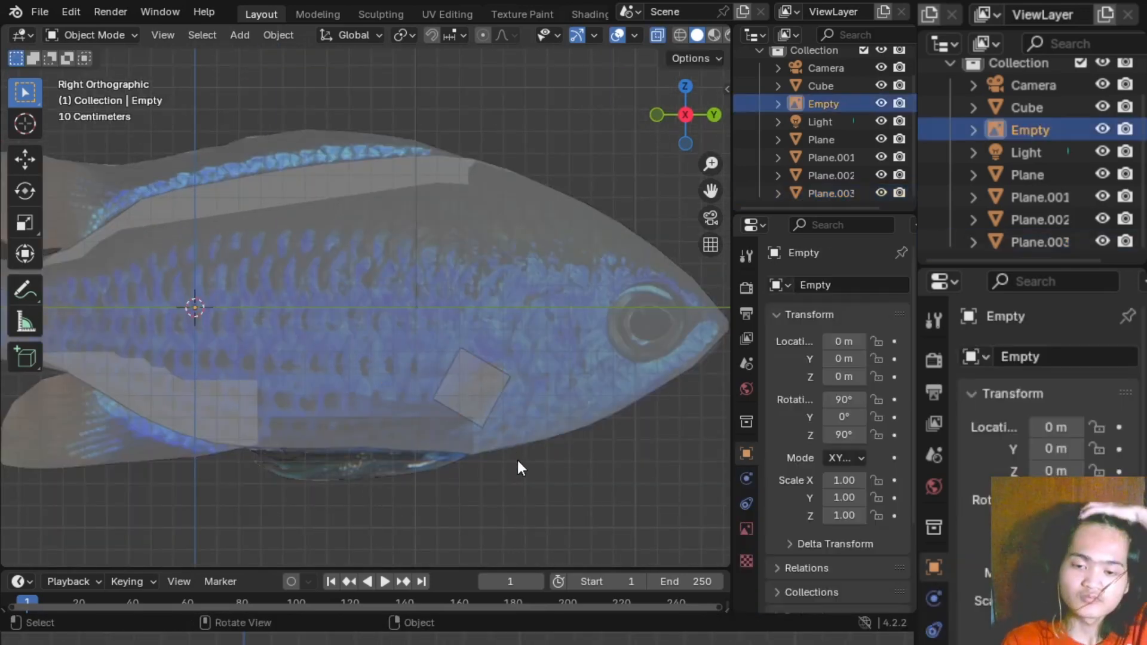
scroll(517, 461, up, 3)
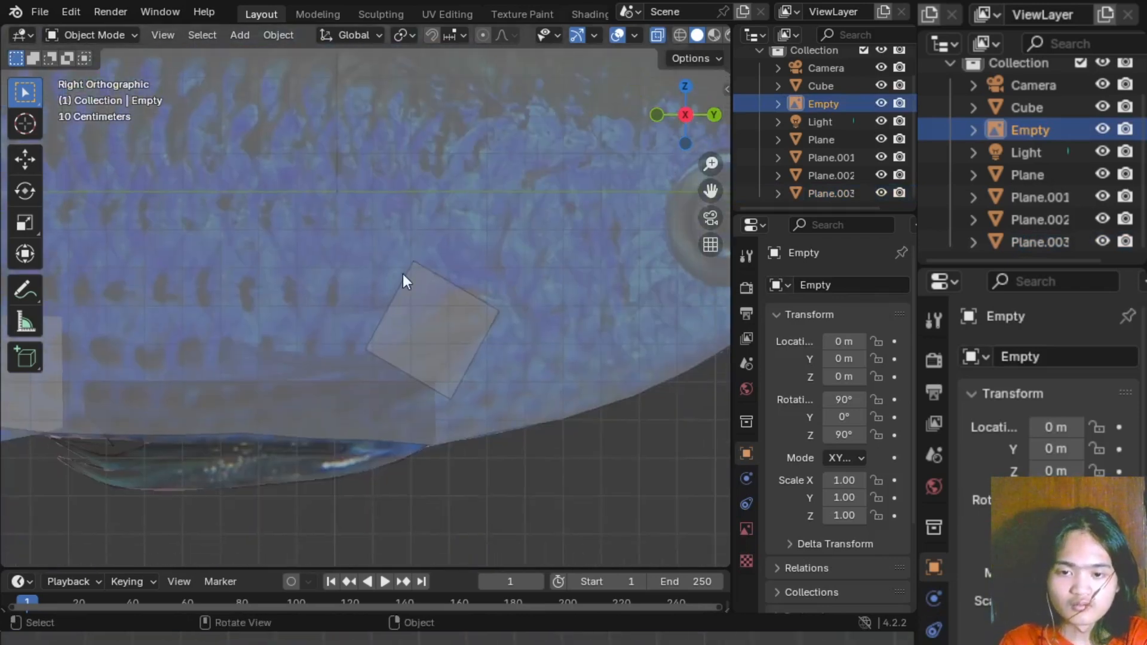
drag(379, 248, 519, 448)
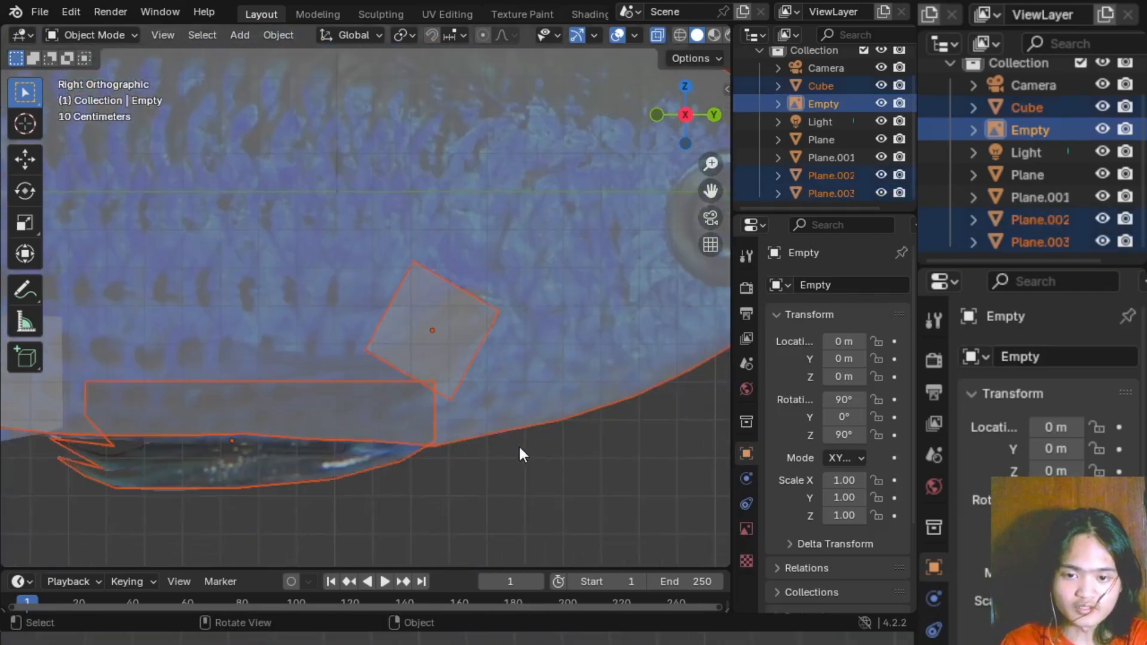
click(429, 284)
drag(330, 243, 492, 385)
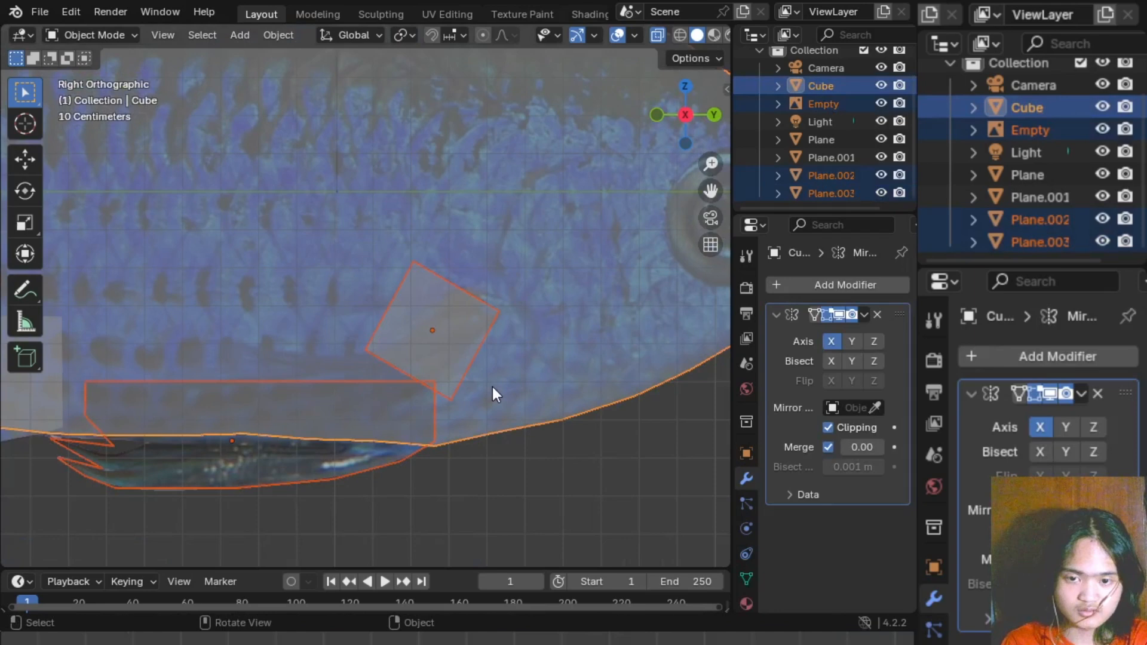
click(476, 328)
click(474, 328)
key(Tab)
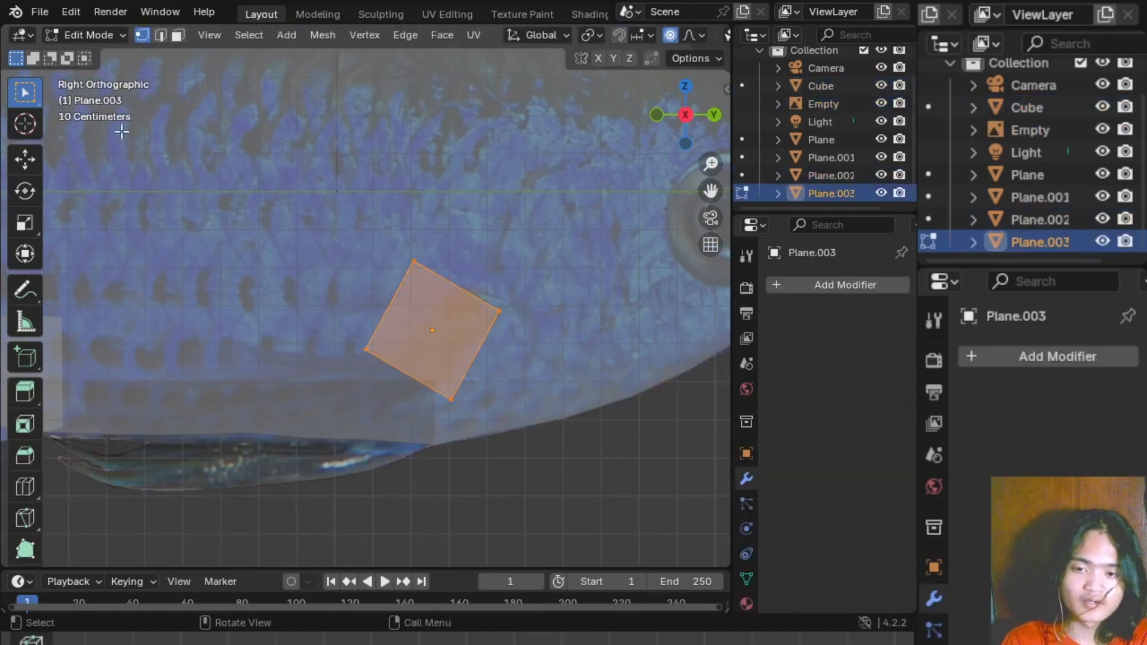
- Add five evenly spaced loop cuts across the side-fin plane, running parallel to its tail-side edge, without sliding them
scroll(520, 384, up, 4)
scroll(519, 374, down, 4)
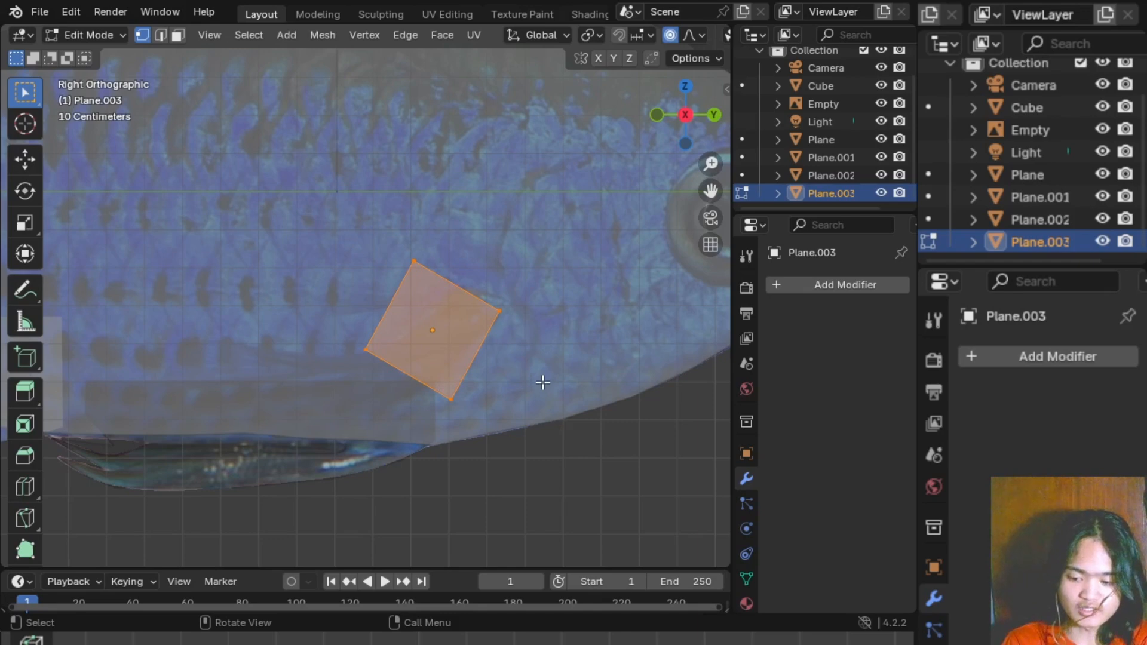
shift+middle_drag(496, 359, 445, 377)
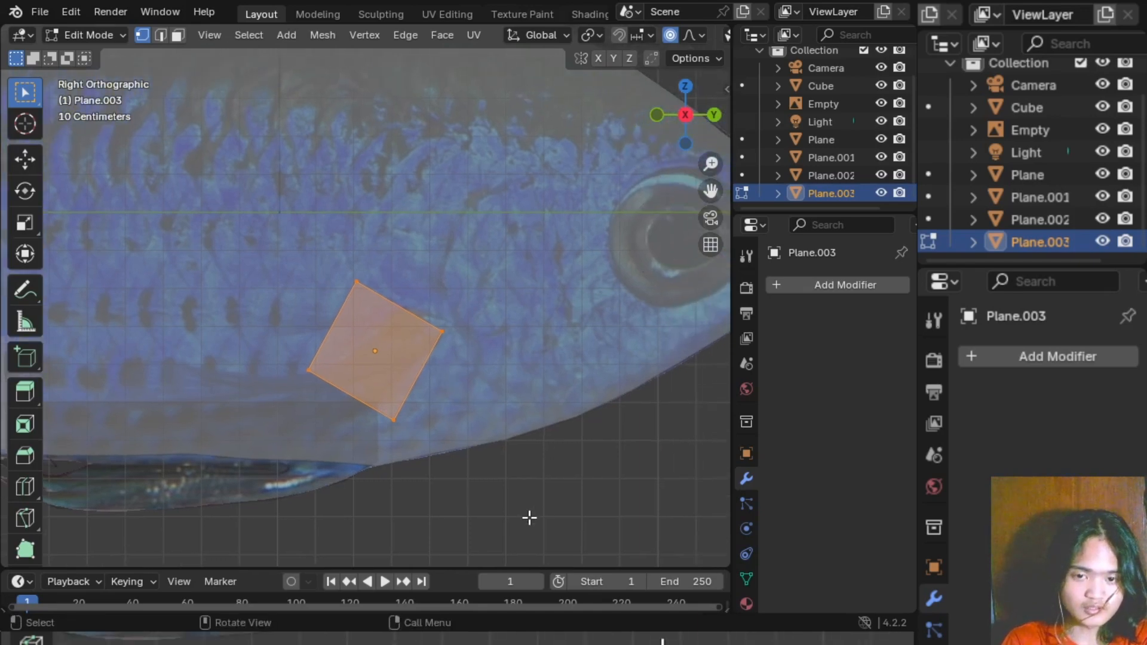
key(alt+a)
drag(320, 257, 442, 439)
drag(501, 495, 500, 500)
click(492, 507)
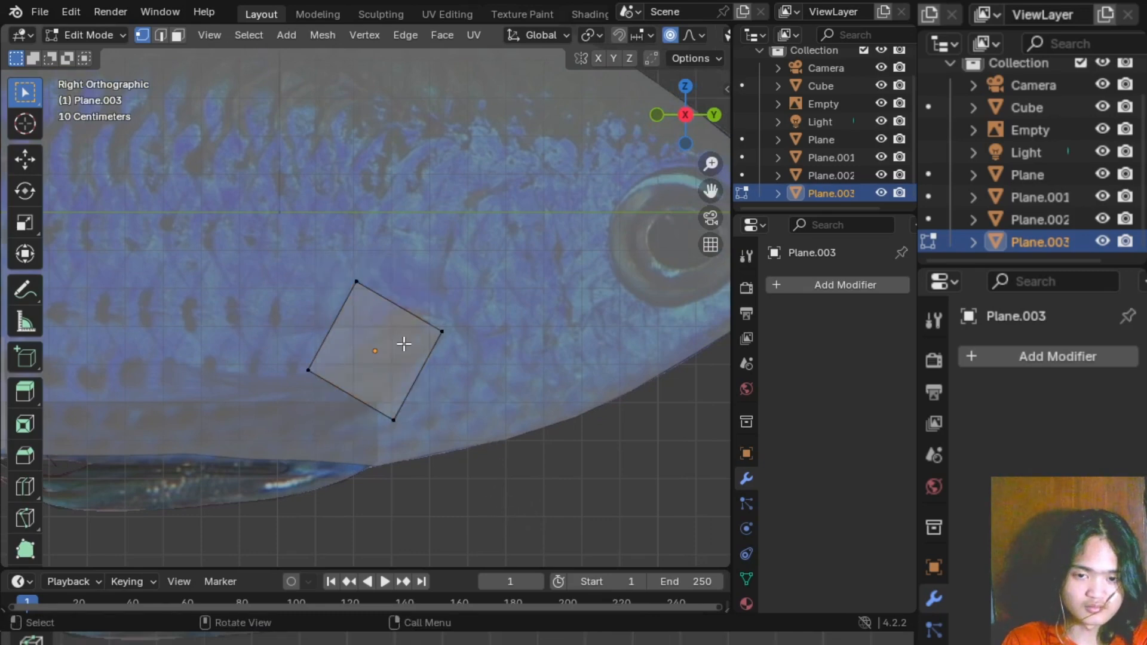
key(ctrl+r)
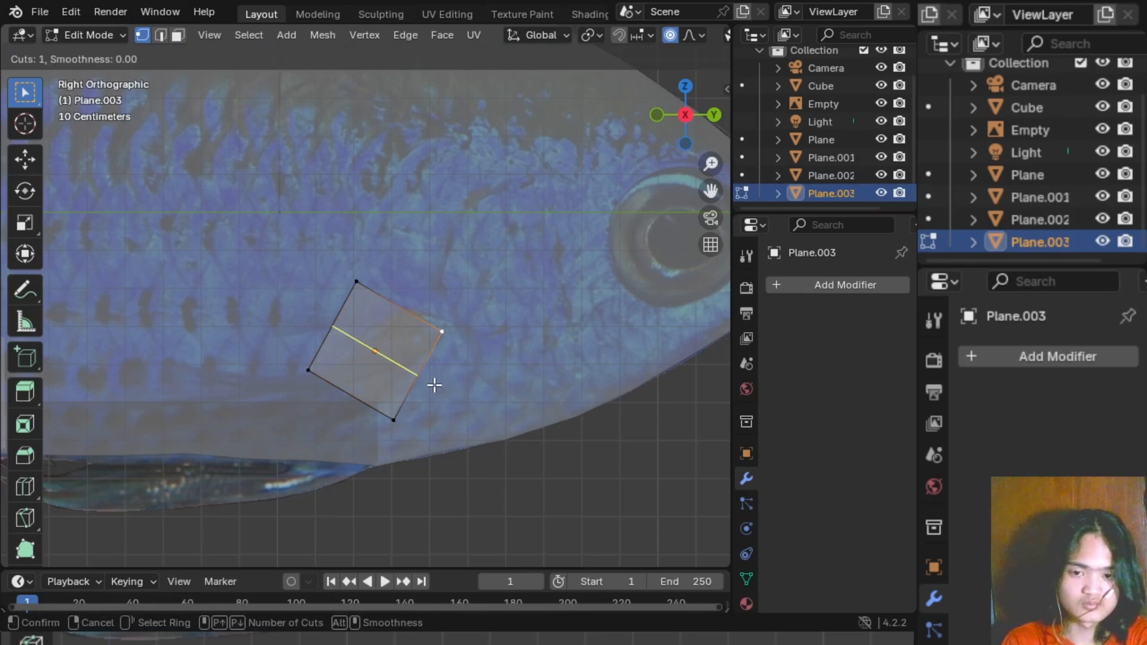
scroll(359, 364, up, 10)
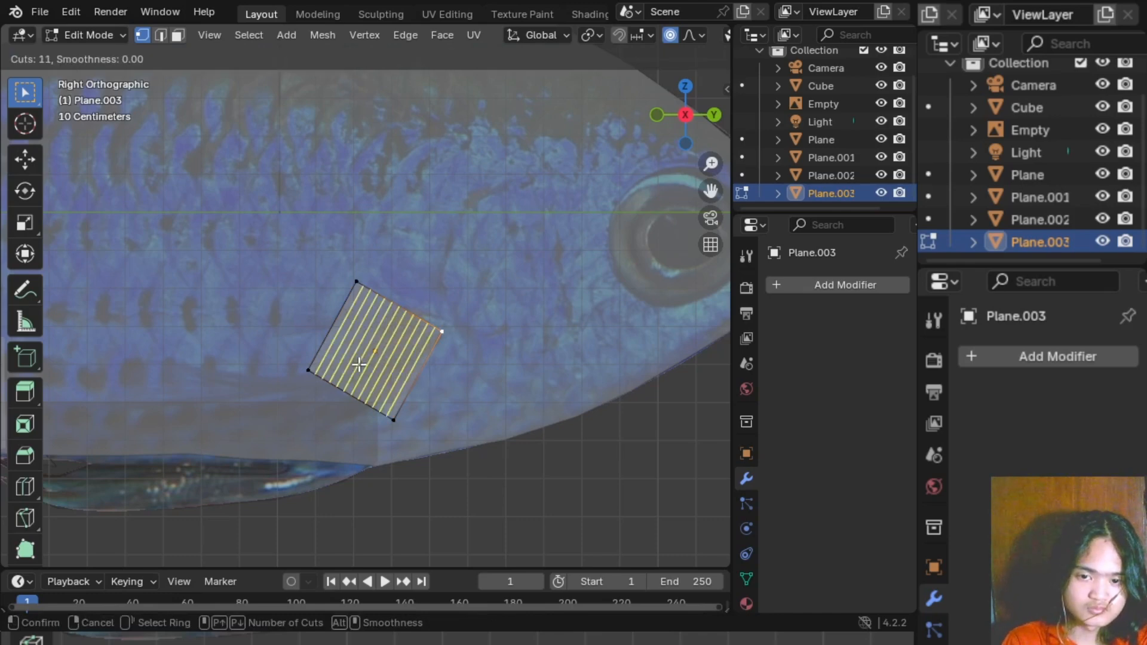
scroll(359, 364, down, 3)
scroll(359, 364, down, 3)
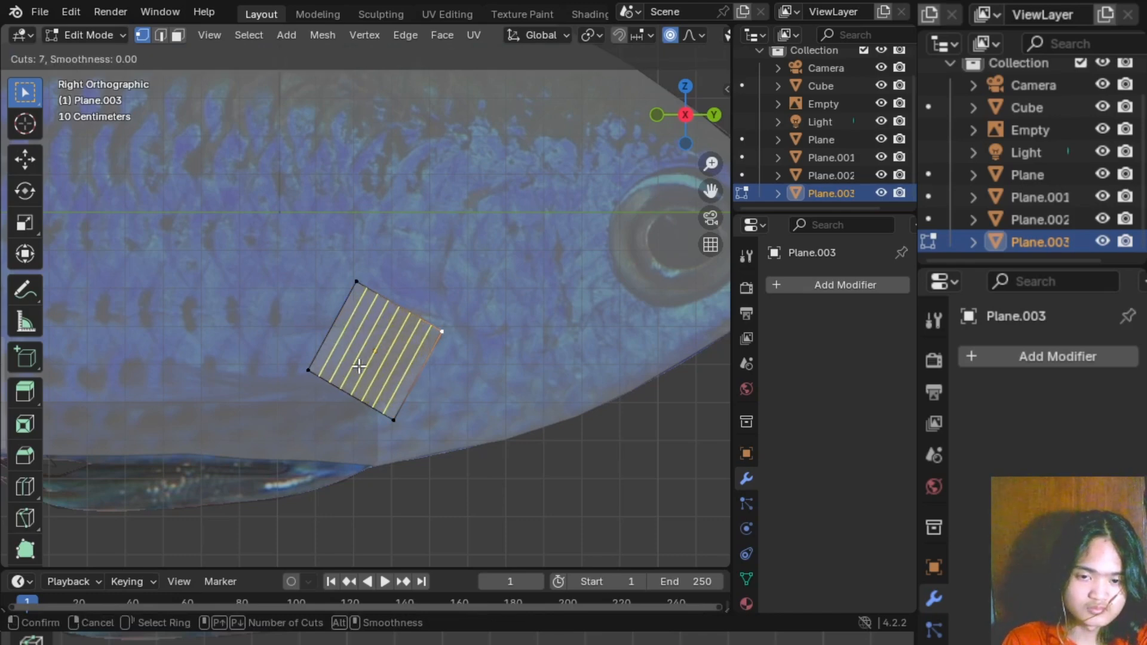
click(359, 366)
right_click(359, 365)
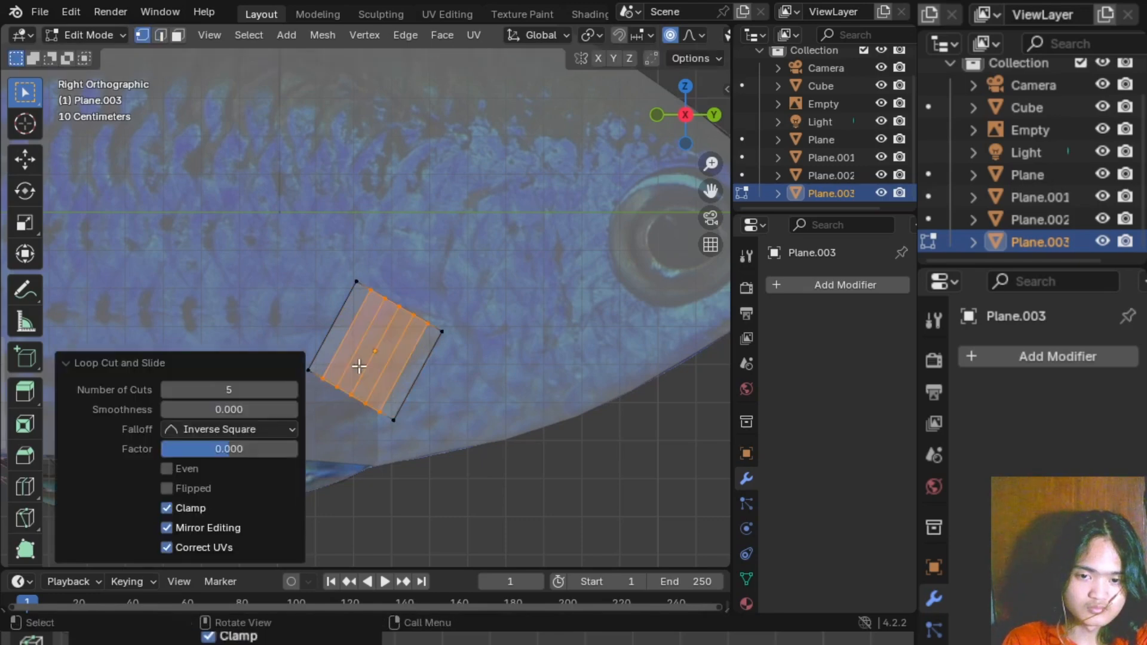
click(536, 471)
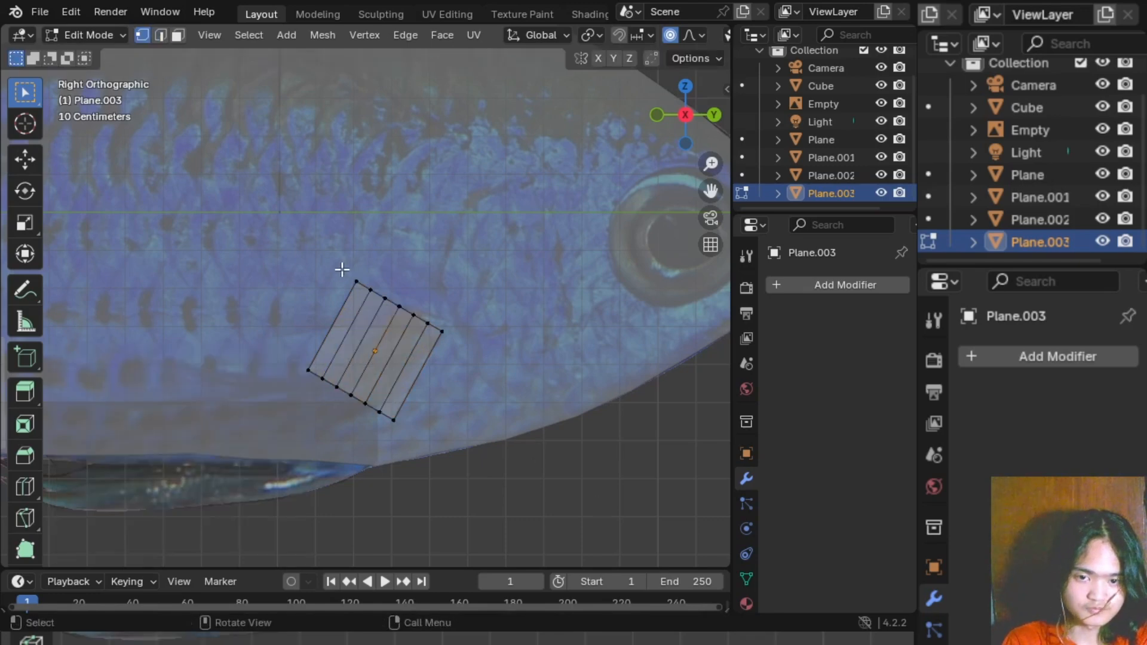
- Move the plane's tail-side upper corner by about -0.181 m in Y and 0.019 m in Z, and its lower corner about 0.14 m tailward
drag(342, 270, 371, 286)
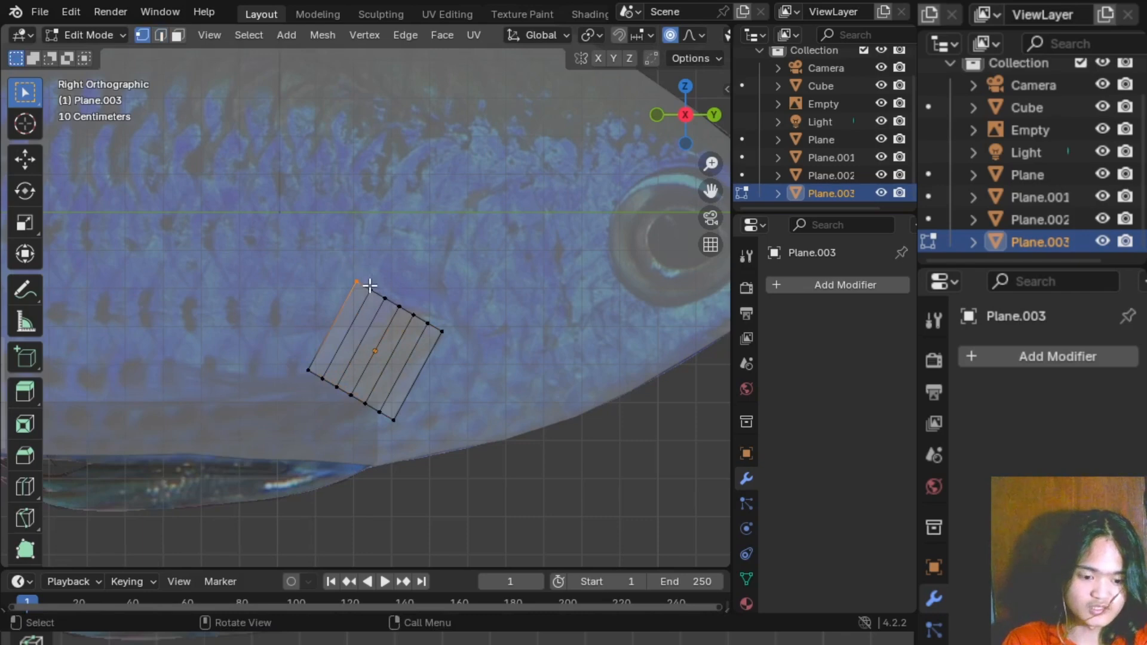
key(g)
click(304, 300)
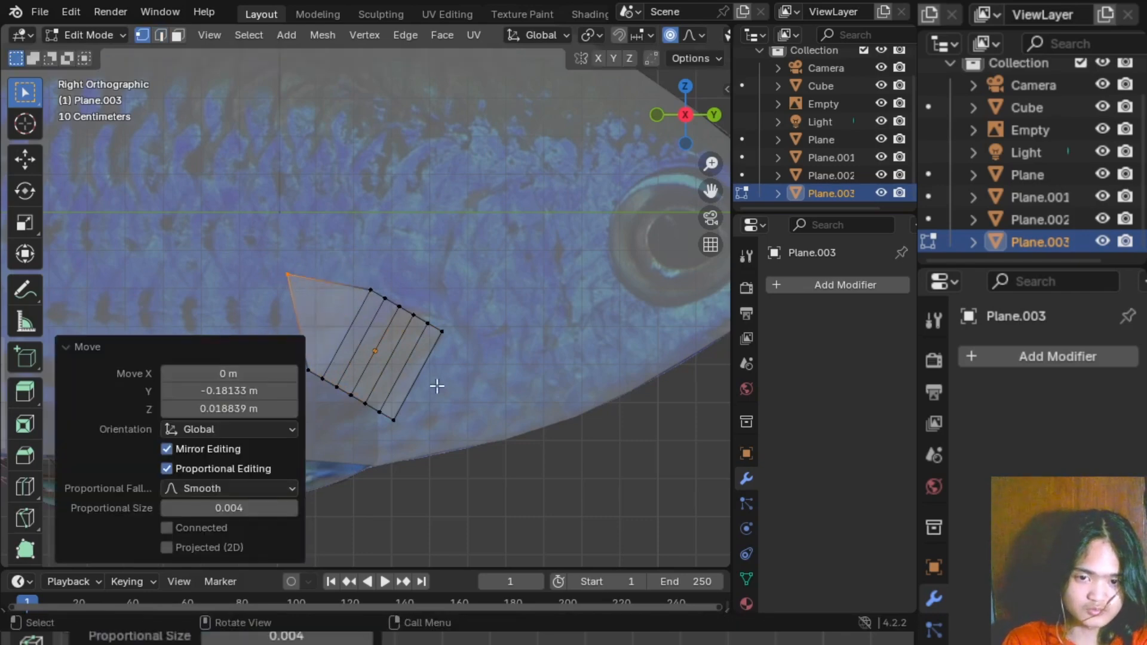
click(473, 426)
click(308, 369)
key(g)
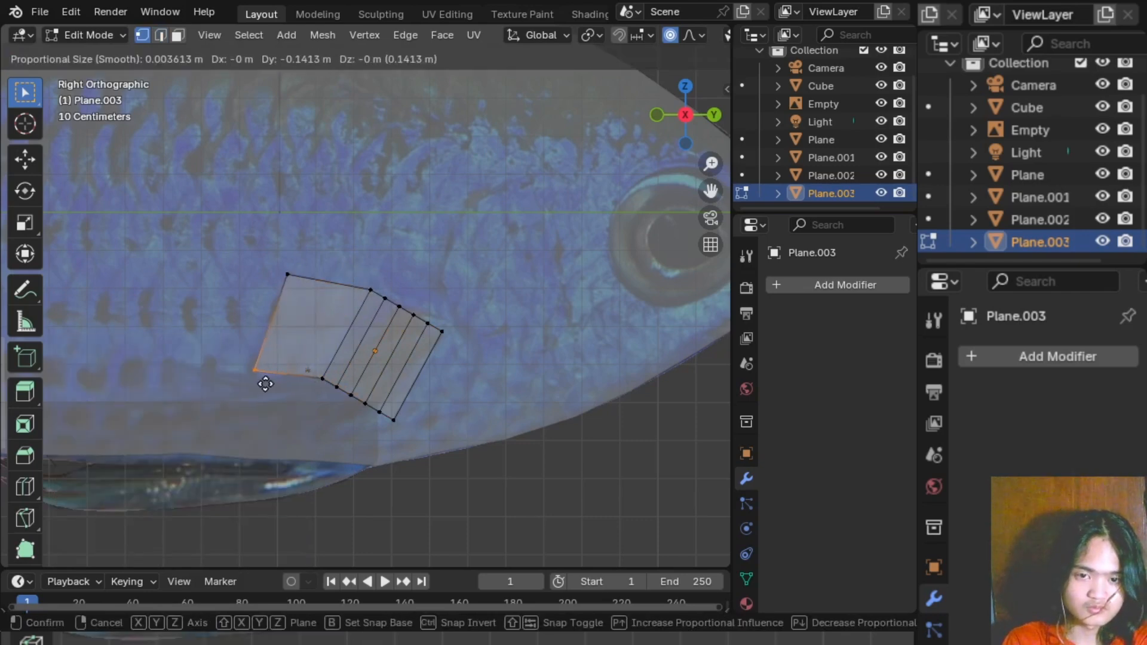
click(267, 384)
- Move the upper edge's second vertex about -0.108 m in Y and 0.038 m in Z, and the third about -0.045 m and 0.035 m
click(370, 290)
key(g)
click(342, 278)
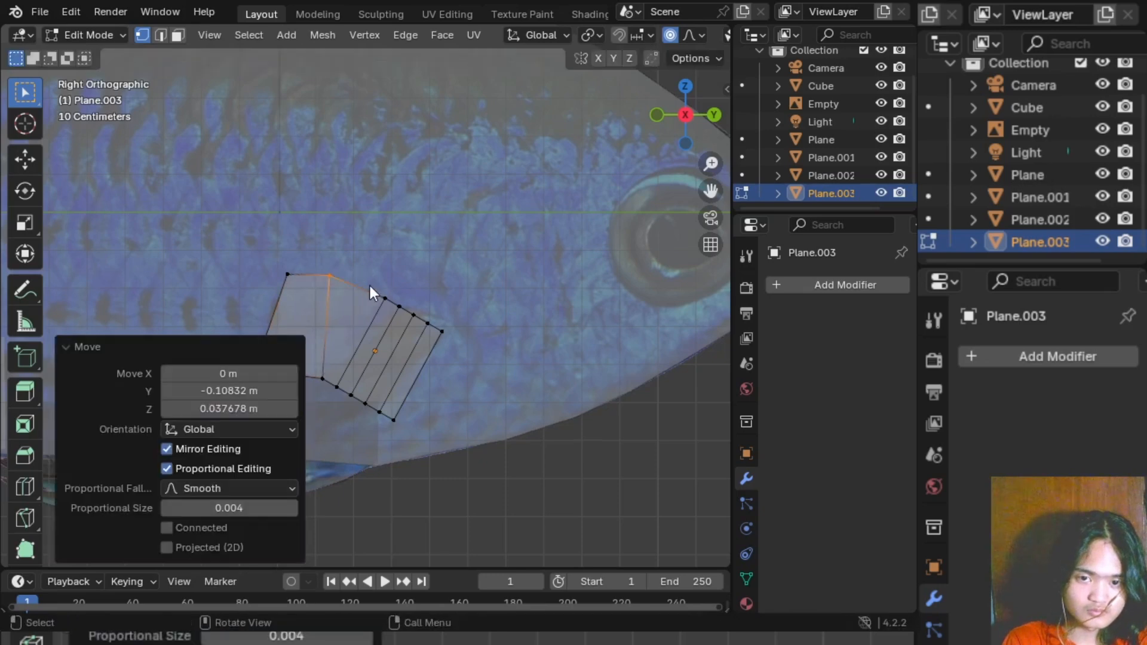
click(370, 290)
key(g)
click(382, 292)
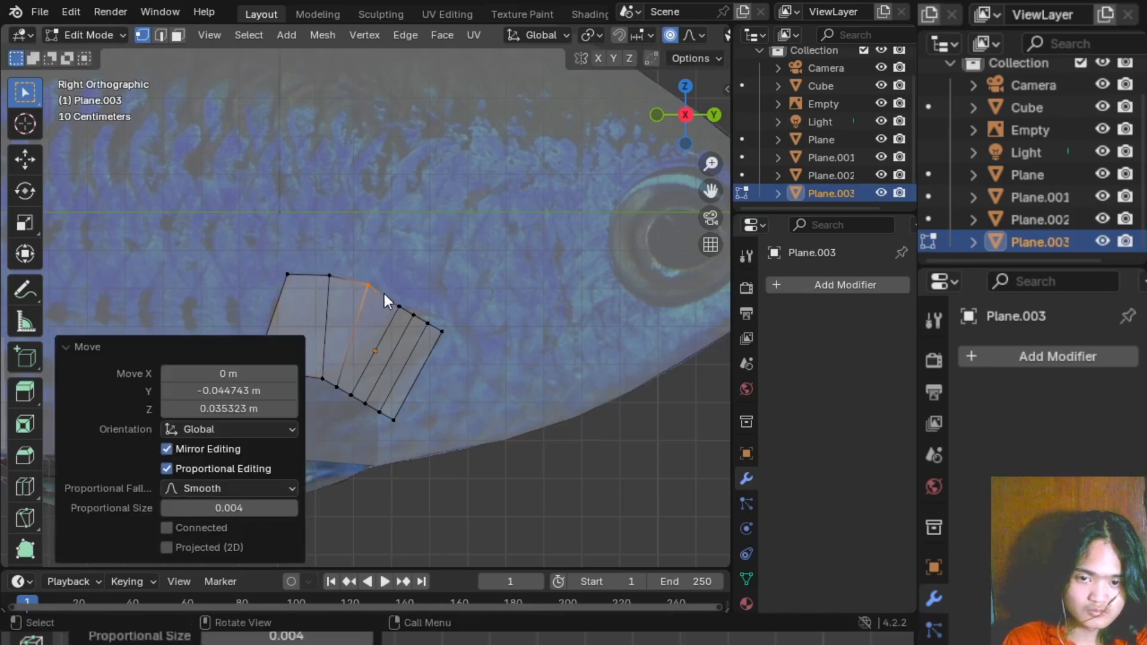
- Move the upper edge's fourth vertex into the curve and its fifth vertex about -0.007 m in Y and 0.012 m in Z
click(397, 299)
key(g)
click(410, 302)
key(g)
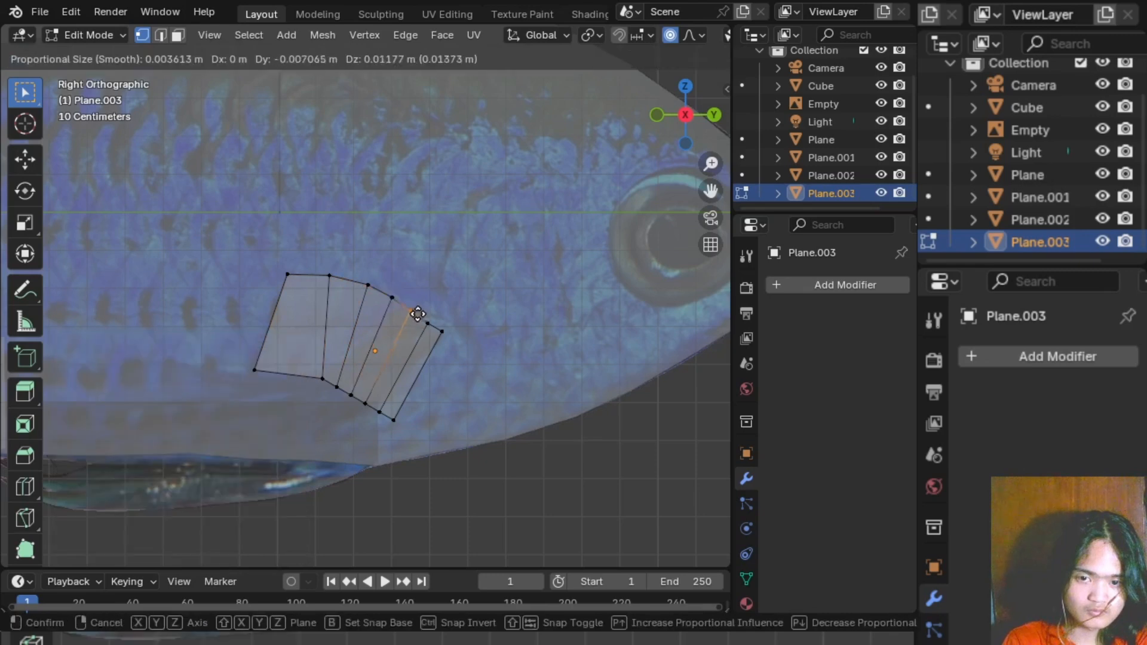
click(417, 311)
click(458, 400)
- Move the lower edge's second vertex about -0.108 m in Y and 0.007 m in Z, and shift the third vertex tailward
click(328, 381)
key(g)
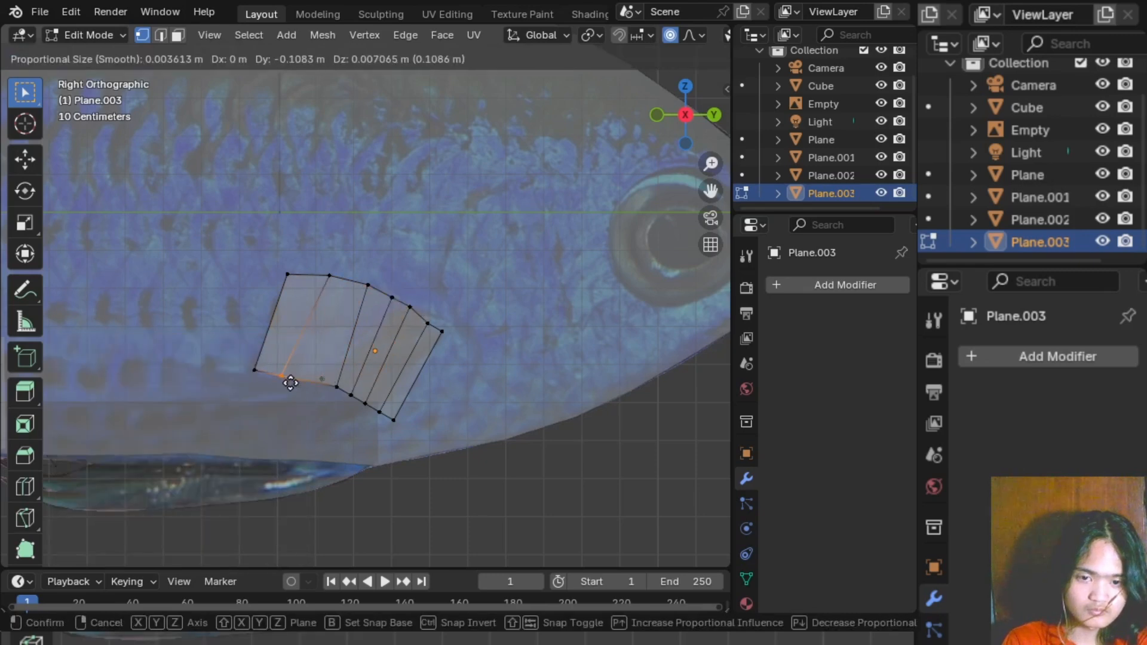
click(289, 379)
click(343, 390)
key(g)
click(326, 393)
- Taper the head-side end: move its upper corner -0.007 m in Y and 0.002 m in Z, and raise its lower corner and the neighbouring vertex
click(412, 408)
key(g)
click(441, 323)
key(g)
click(410, 366)
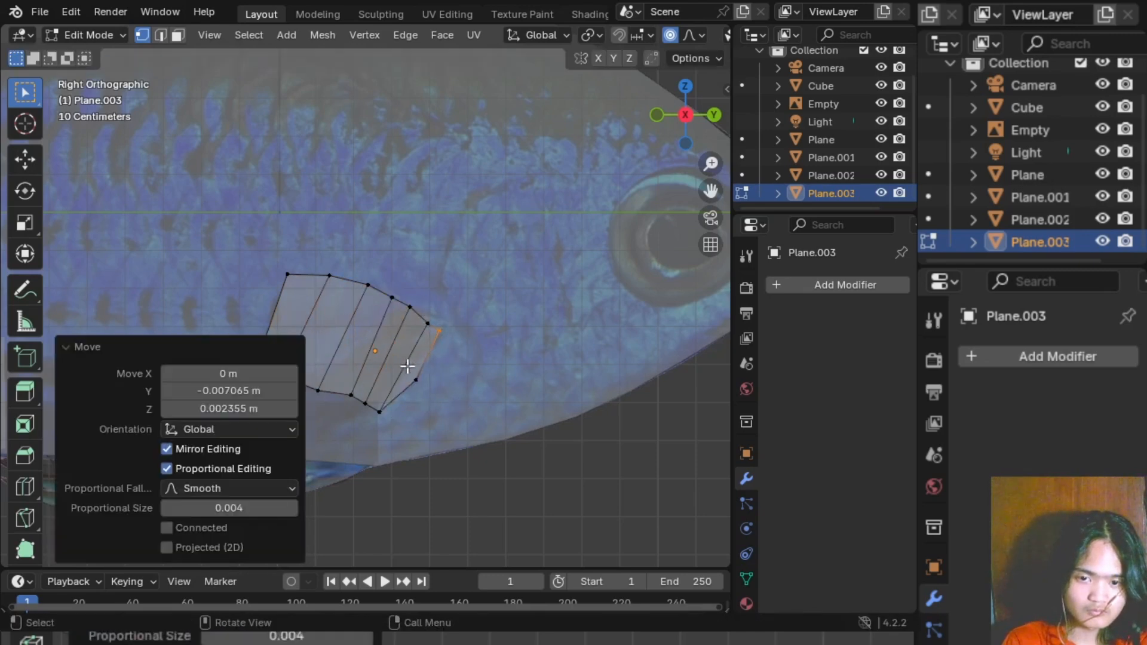
key(g)
click(441, 360)
key(g)
click(449, 338)
click(473, 391)
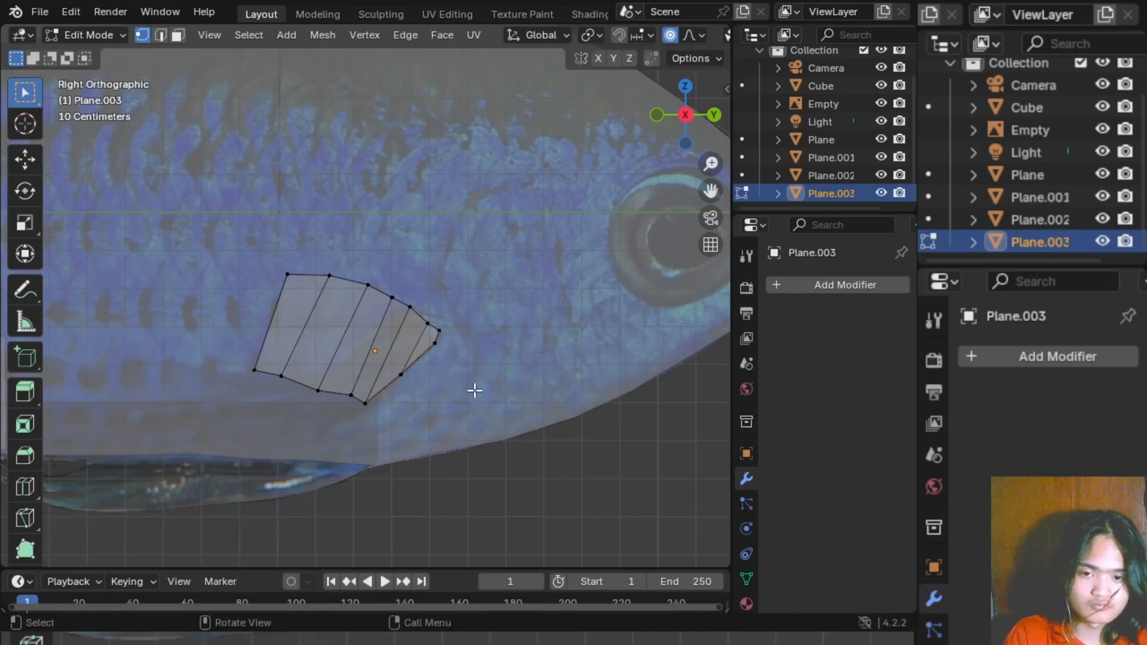
- Reposition the middle vertices of the fin's lower edge to smooth the curve rising toward the head-side end
scroll(321, 345, up, 2)
click(419, 454)
key(g)
click(451, 417)
click(389, 434)
key(g)
click(373, 412)
- Raise the lower-edge vertex beside the head-side corner by 0.01 m in Y and 0.057 m in Z, and nudge a mid lower-edge vertex tailward
click(439, 408)
click(458, 404)
key(g)
click(464, 373)
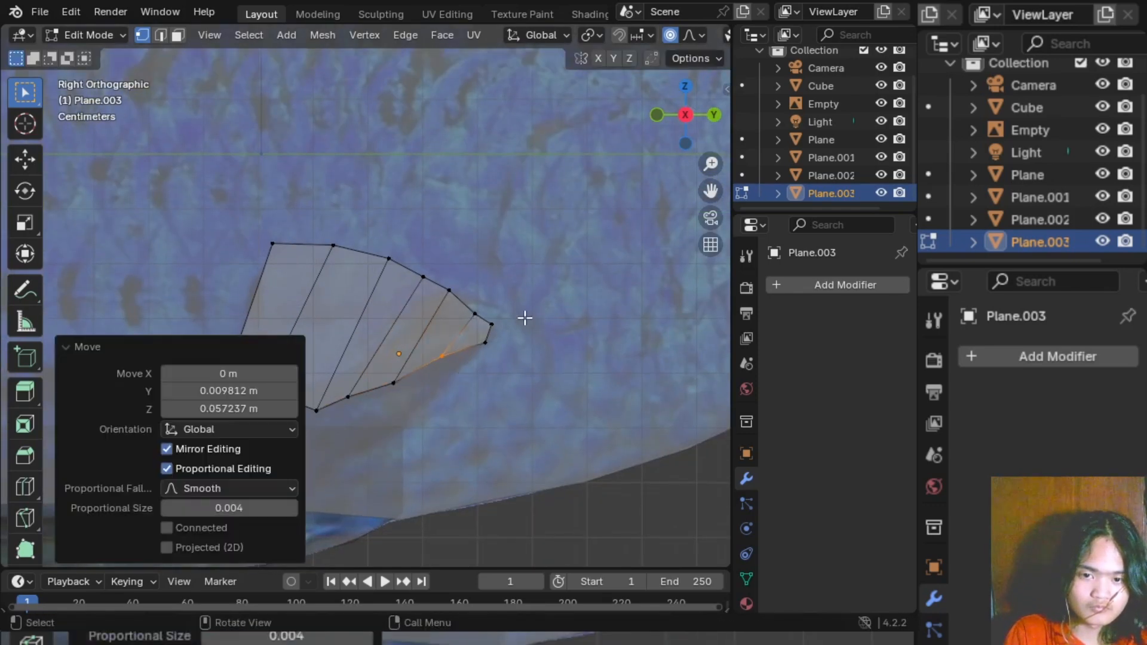
click(343, 431)
key(g)
click(328, 413)
- Move the fin's two head-side end vertices about -0.089 m along X toward the body with proportional editing
middle_drag(608, 308, 378, 372)
scroll(379, 372, up, 2)
drag(261, 391, 317, 414)
key(g)
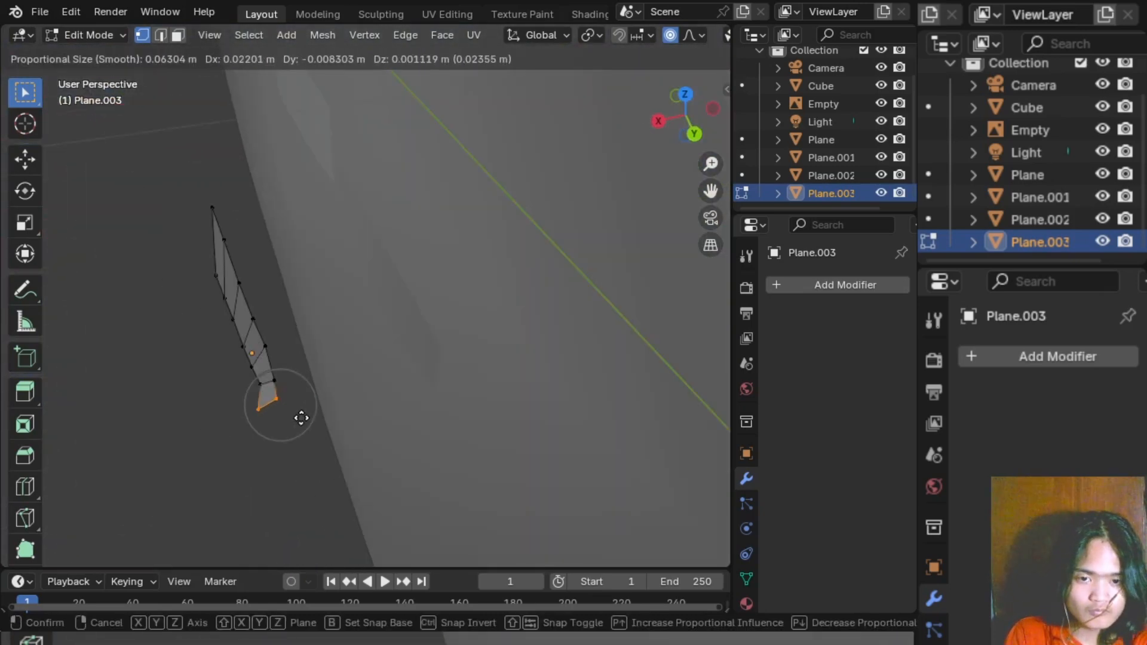
key(x)
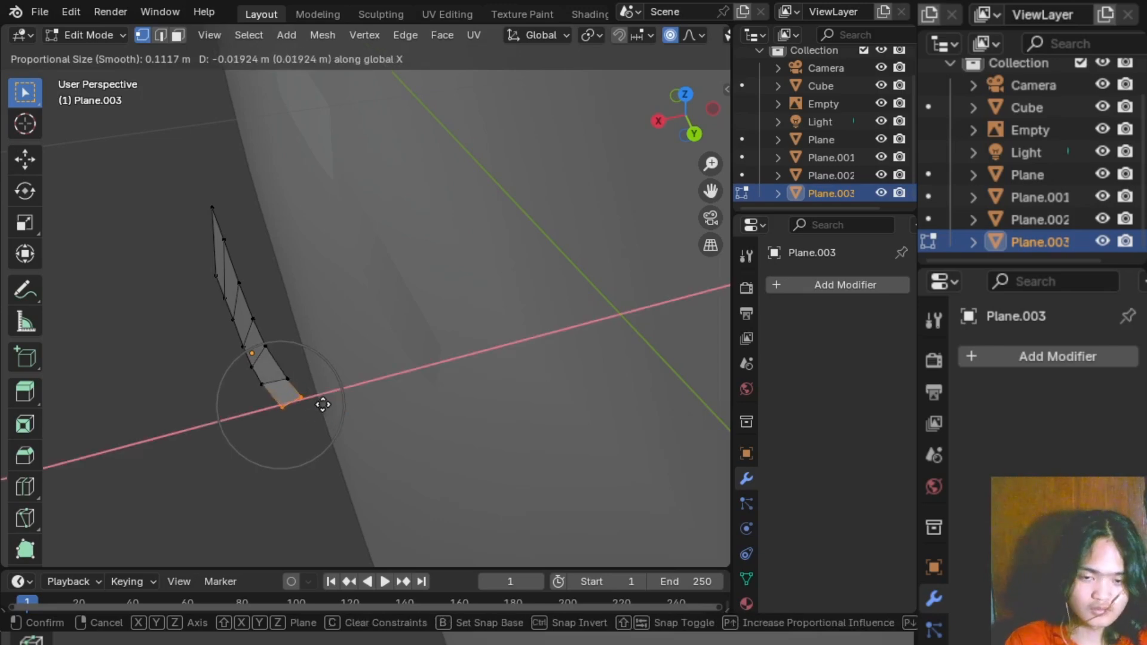
click(360, 394)
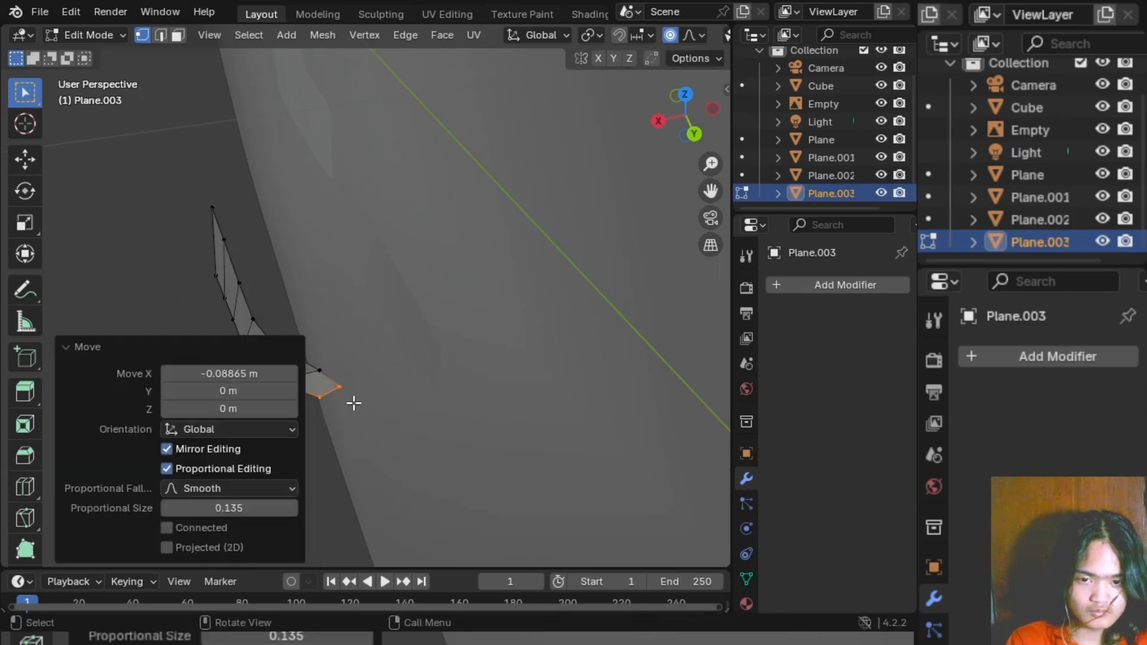
- Nudge the pair of vertices behind the fin's head-side end slightly toward the body
drag(234, 332, 277, 384)
key(g)
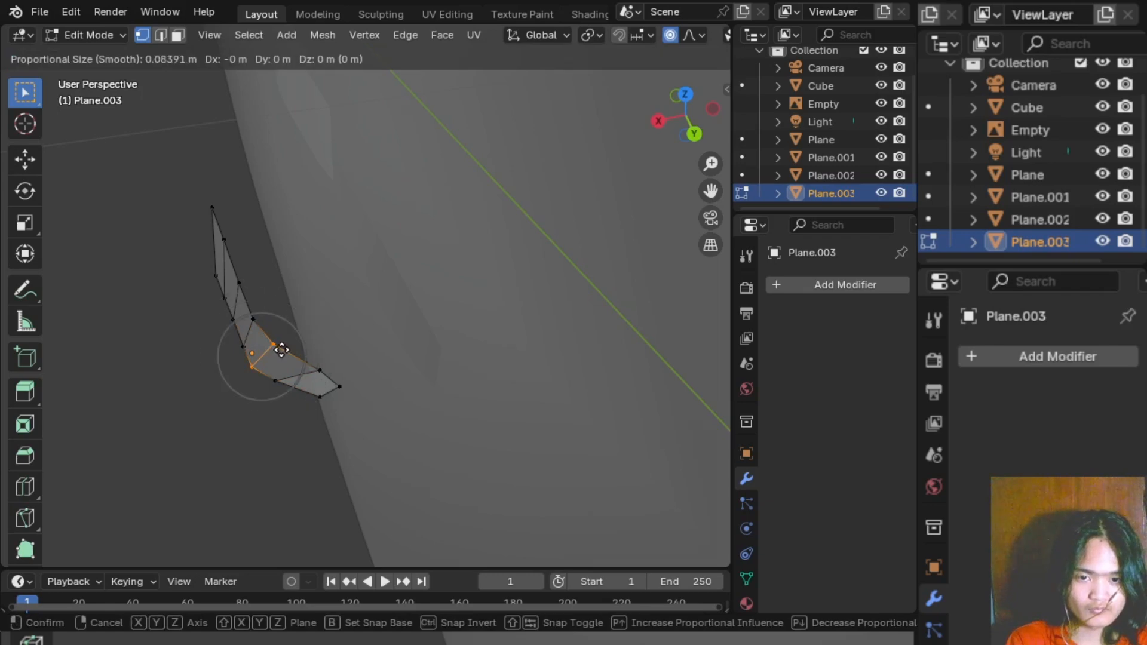
click(286, 350)
click(339, 386)
- Move the whole side fin along Y to line it up with the reference image in right orthographic view
middle_drag(339, 389, 238, 251)
key(a)
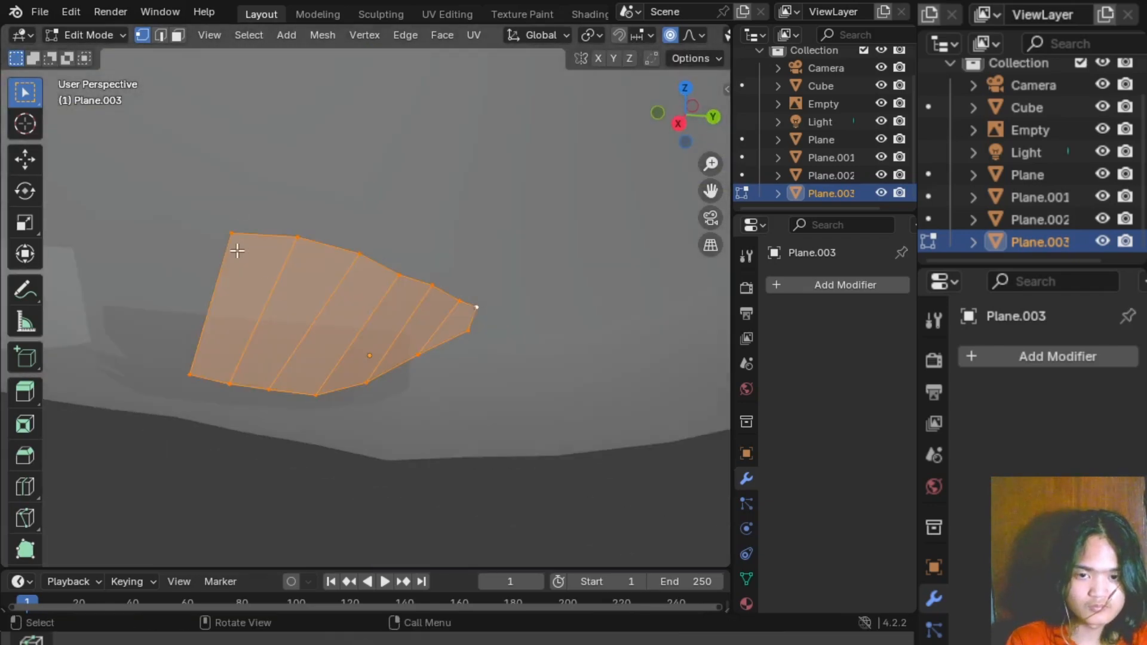
click(680, 125)
key(g)
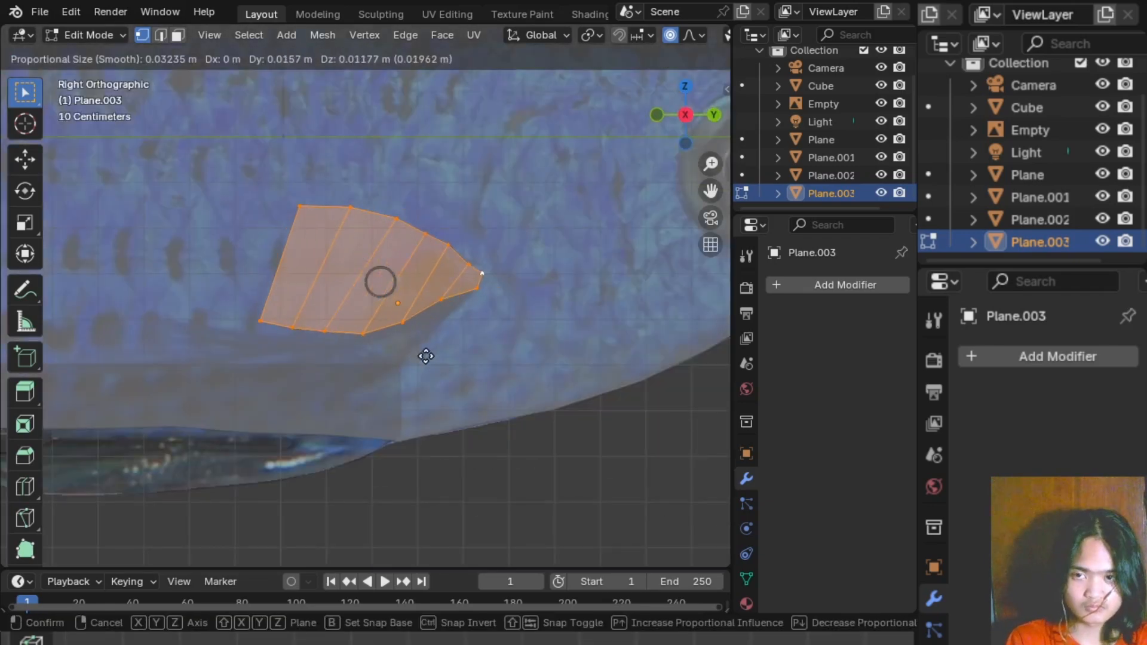
key(y)
click(417, 344)
- Move the whole side fin inward along X until its head-side end meets the fish's body
middle_drag(418, 344, 319, 423)
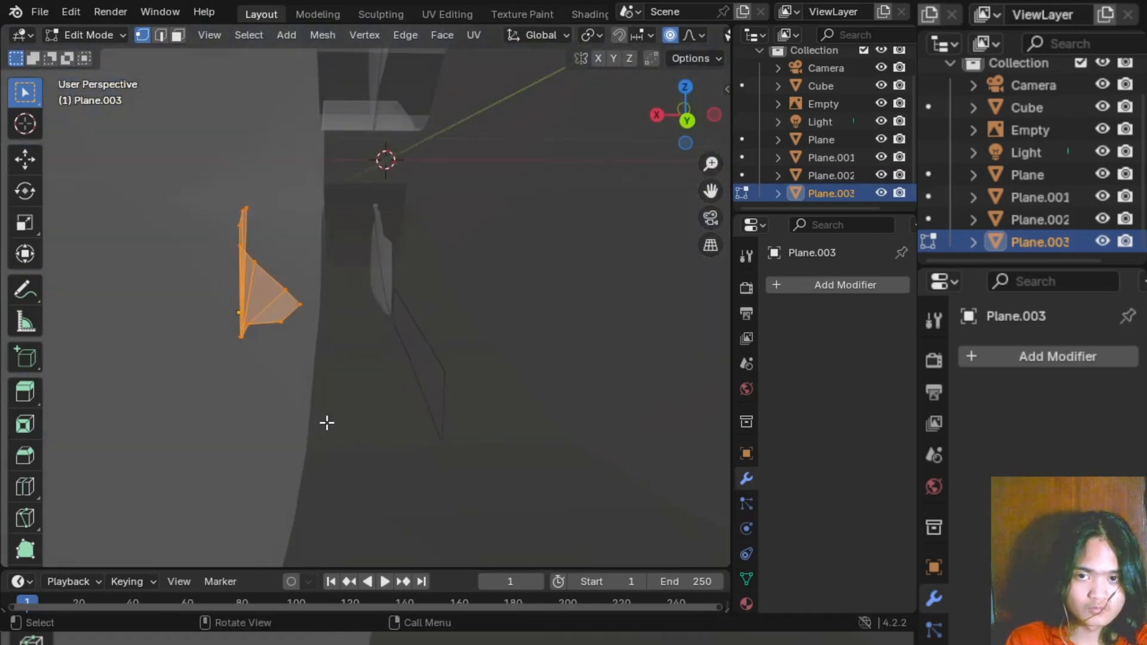
key(a)
key(g)
key(x)
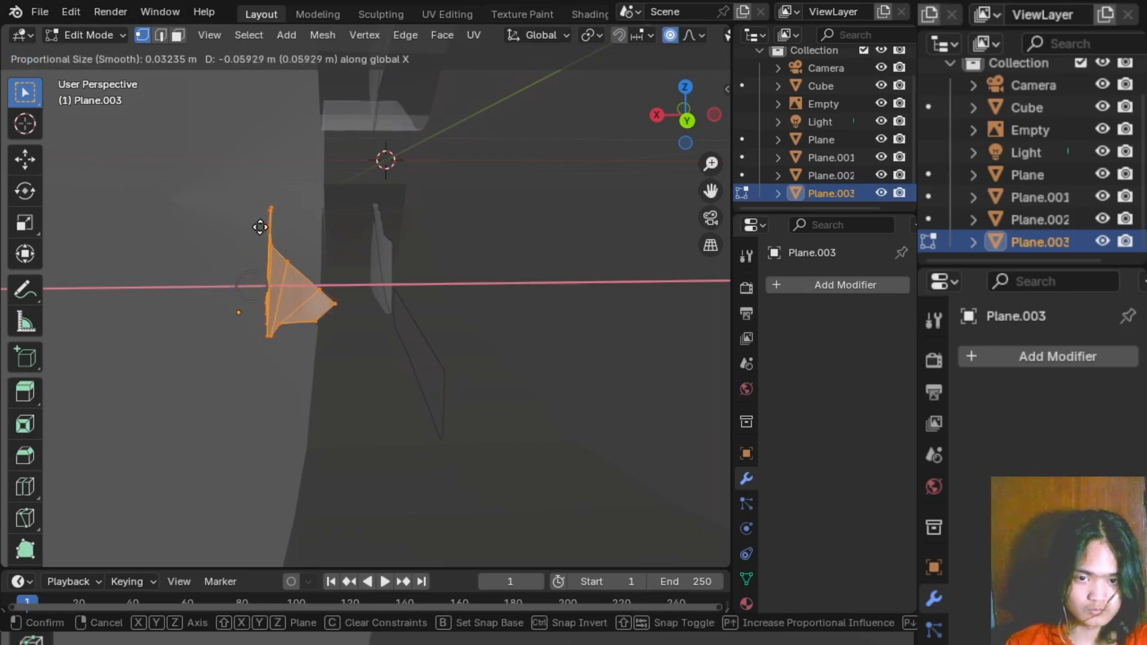
click(265, 230)
click(293, 259)
middle_drag(230, 239, 368, 309)
scroll(223, 238, down, 4)
key(a)
key(g)
key(x)
click(207, 239)
click(177, 245)
- Move the selected vertices at the fin's head-side end about -0.05 m along Y
scroll(374, 256, up, 4)
scroll(368, 309, down, 4)
key(g)
key(z)
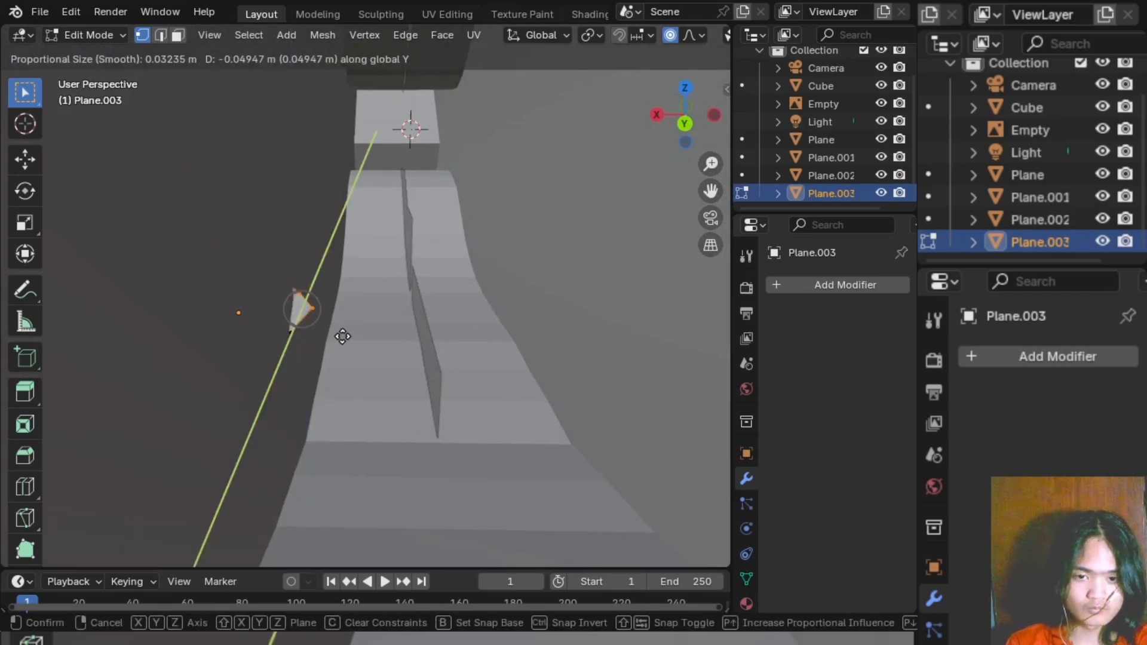
click(313, 330)
scroll(328, 332, down, 1)
scroll(326, 334, up, 2)
click(321, 340)
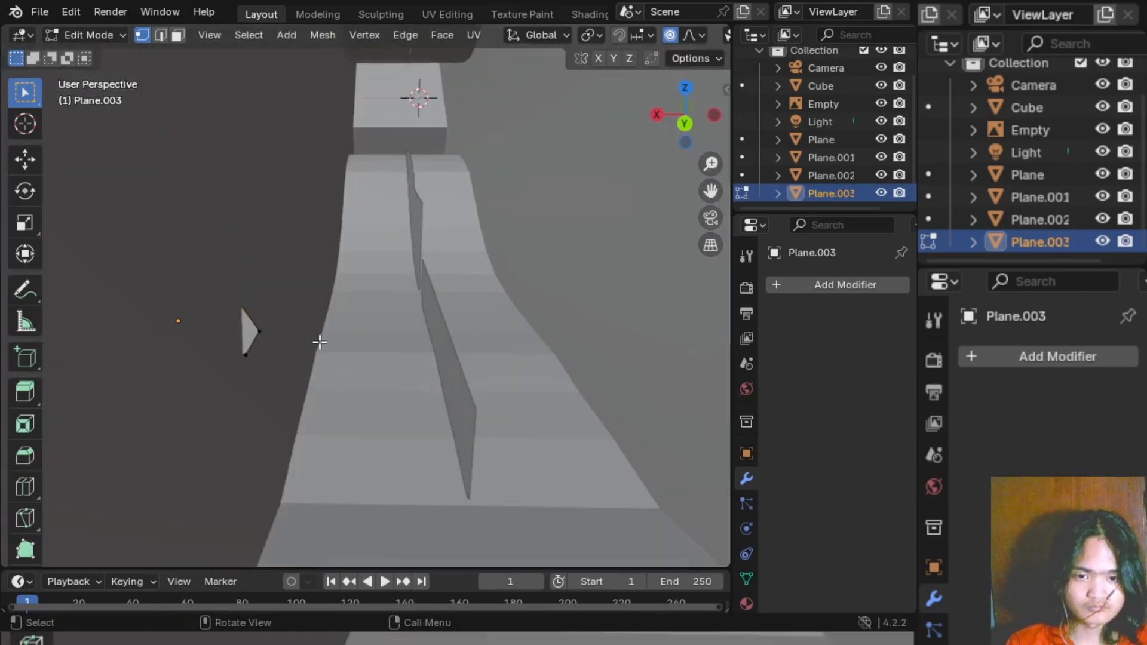
- Move the corner vertex at the fin's head-side end about 0.023 m in X and 0.001 m in Z
scroll(322, 340, up, 3)
click(457, 336)
key(g)
scroll(394, 341, up, 15)
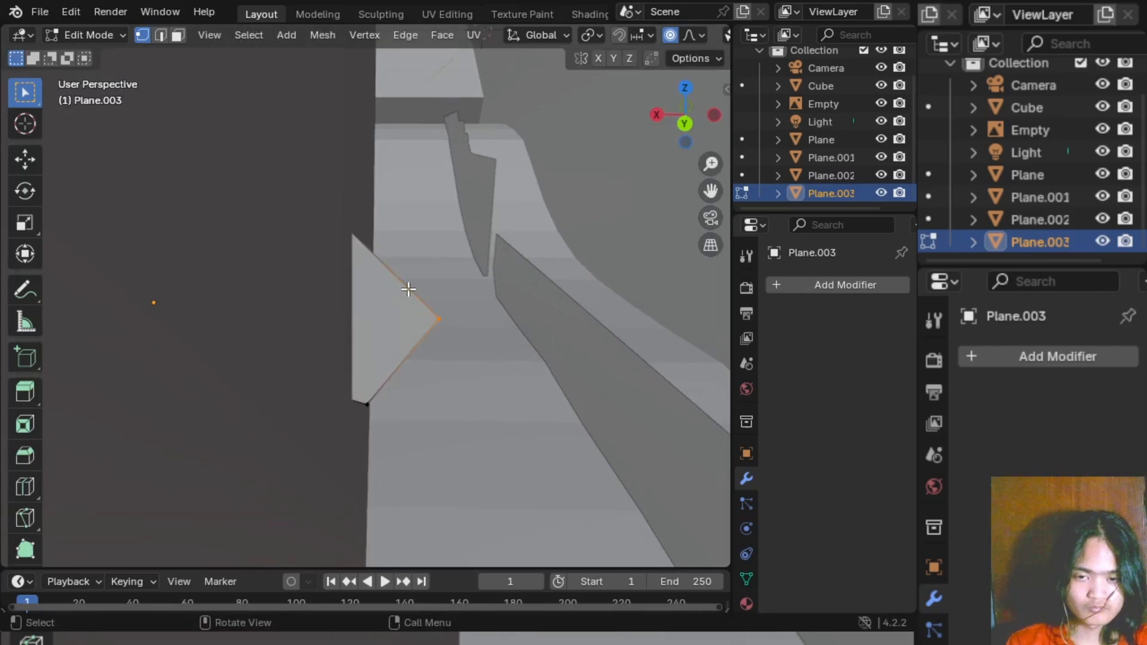
click(429, 340)
scroll(471, 334, up, 3)
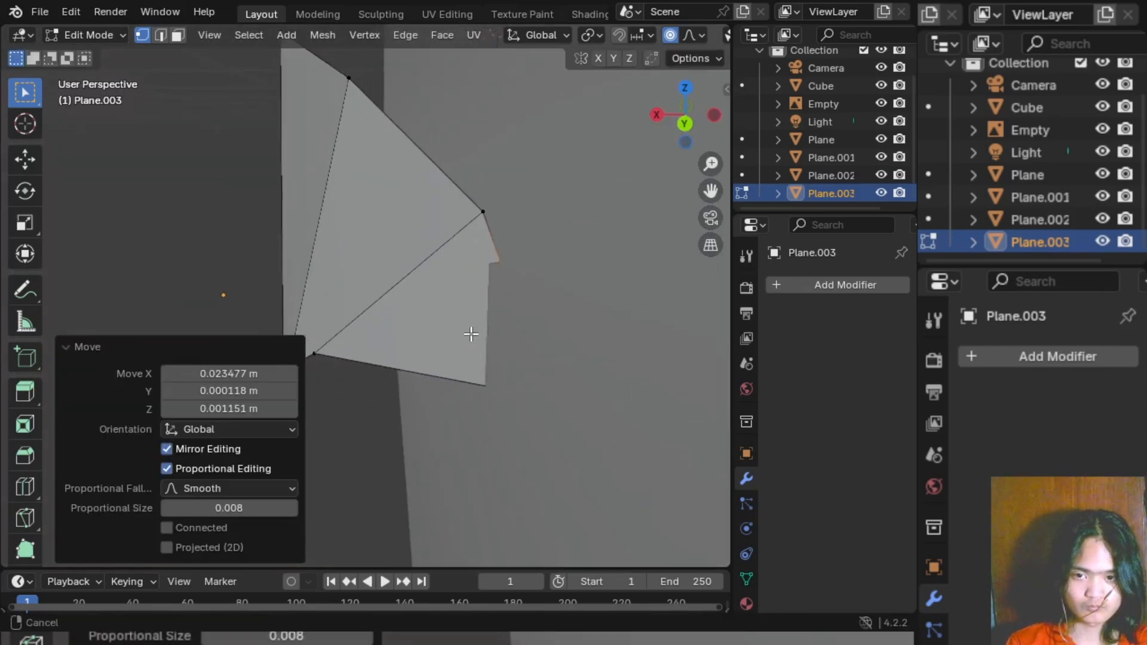
- Reposition the lower vertices near the fin's head-side end to fit them against the body
middle_drag(520, 340, 499, 336)
drag(392, 330, 434, 361)
key(g)
click(422, 360)
middle_drag(448, 337, 466, 303)
key(g)
click(454, 224)
- Move the stretched lower-edge vertex near the head-side end back in line with the rest of the fin
click(77, 352)
scroll(386, 397, up, 5)
middle_drag(385, 401, 409, 402)
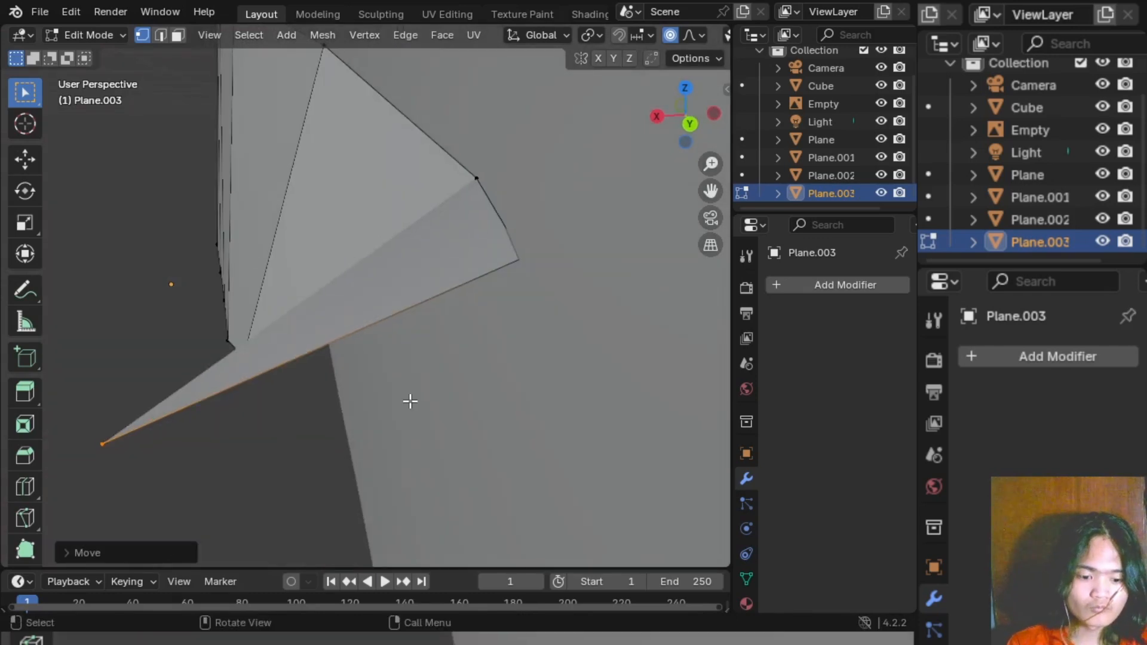
key(g)
click(110, 369)
- Check the side fin against the body in Object Mode and return to editing the fin
middle_drag(110, 369, 317, 364)
scroll(318, 363, down, 8)
middle_drag(442, 359, 320, 128)
key(alt+z)
key(alt+z)
key(Tab)
click(361, 382)
scroll(410, 339, up, 4)
key(Tab)
- Select the fin's tail-side columns of vertices and shift them along X
drag(268, 93, 387, 297)
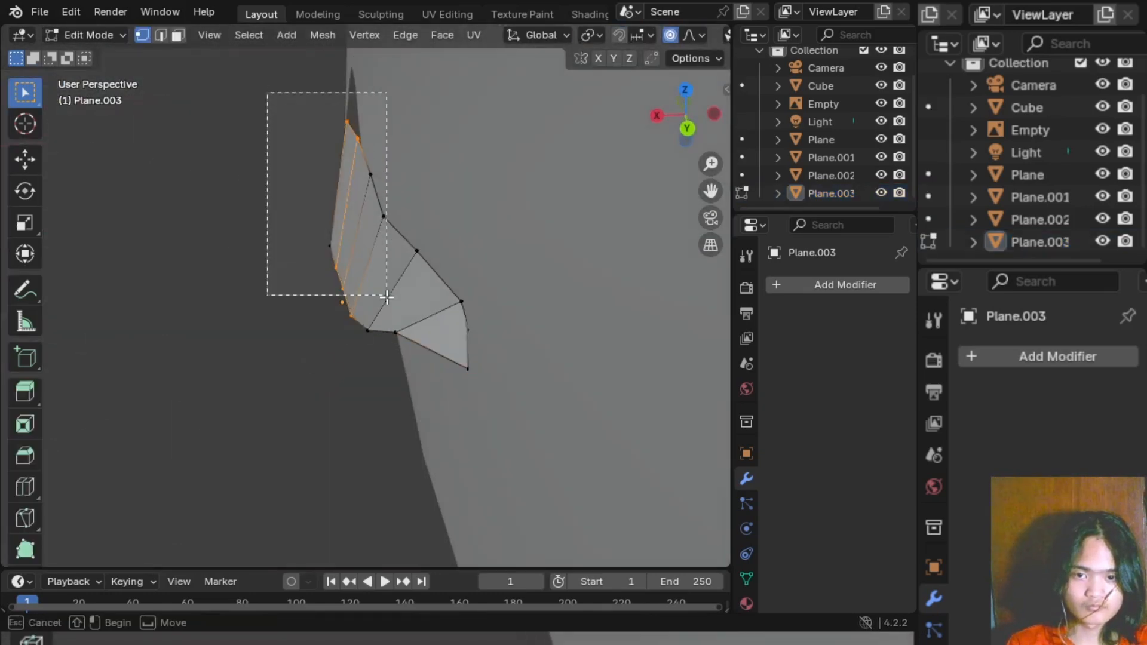
drag(385, 352, 363, 353)
shift+click(387, 226)
middle_drag(206, 266, 189, 248)
key(g)
key(x)
click(201, 249)
- Shift the fin's middle vertex pair about -0.002 m along X and move the neighbouring lower vertex closer to the body
click(399, 255)
shift+click(361, 325)
key(g)
key(x)
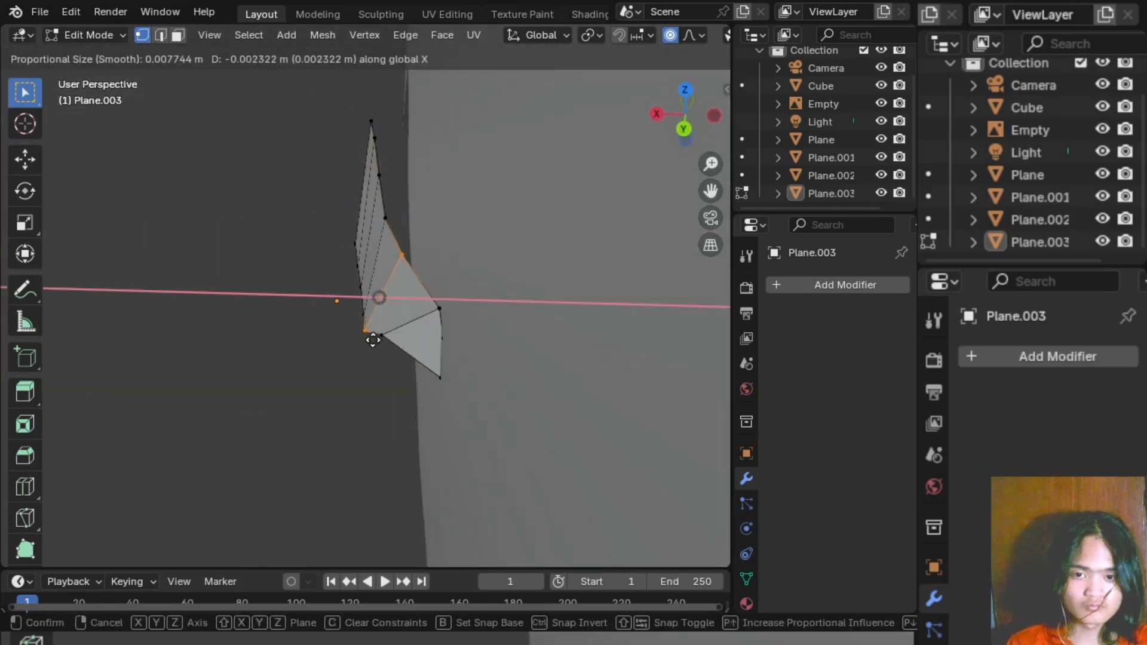
click(374, 340)
click(389, 342)
key(g)
key(x)
click(399, 360)
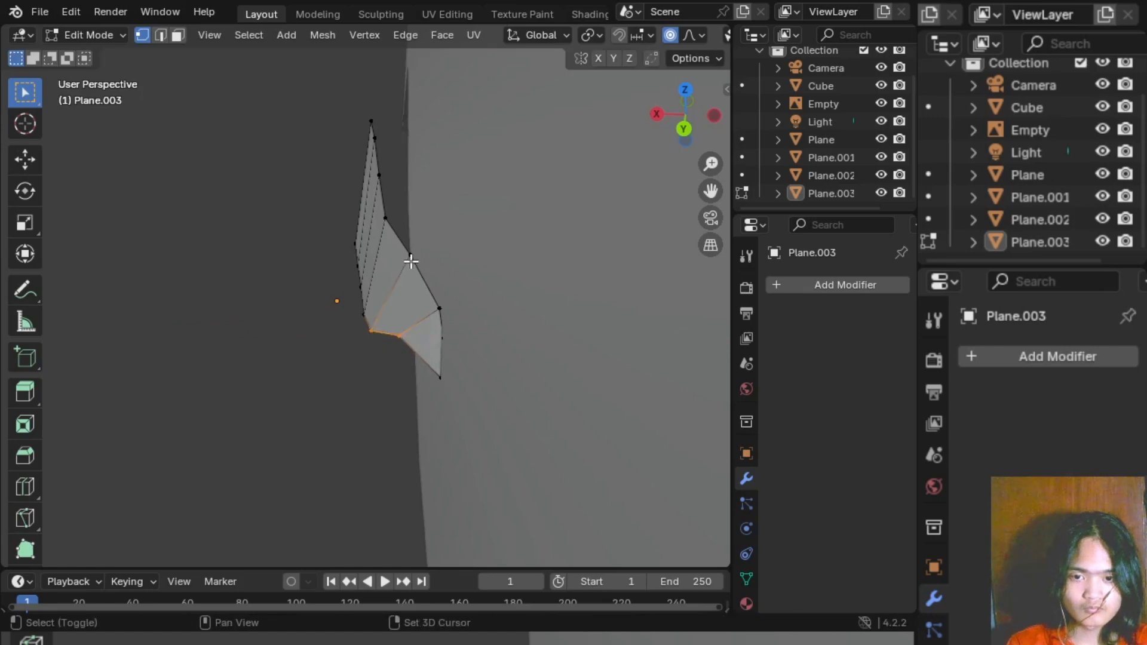
- Move the two bent lower-edge vertices along X toward the body to smooth the fin's fold
key(g)
key(x)
click(404, 335)
key(x)
click(317, 330)
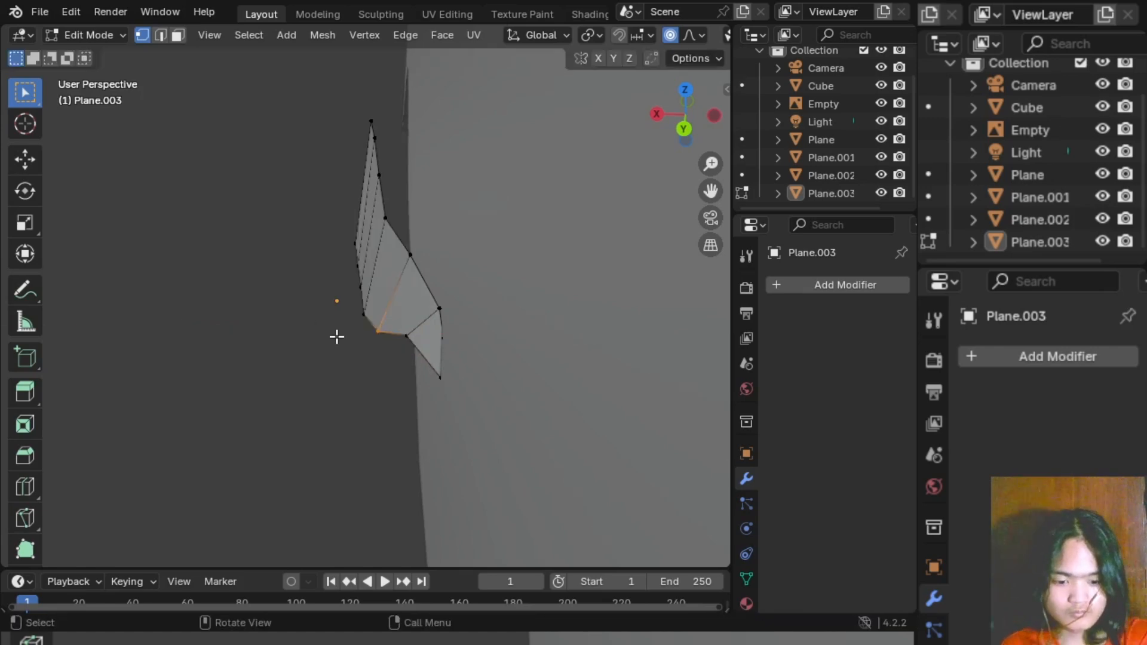
key(g)
key(x)
click(353, 340)
- Select all vertices of the fin's flat tail-side part and move them along X toward the body
shift+click(378, 170)
shift+click(385, 219)
key(g)
key(x)
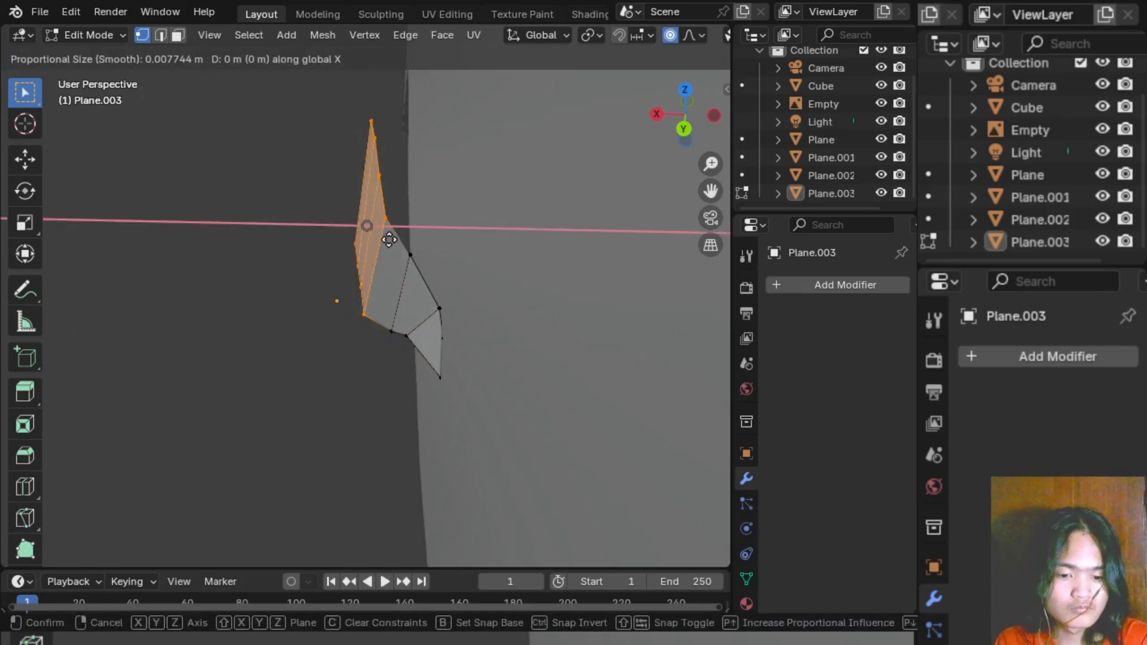
click(412, 261)
- Add two evenly spaced loop cuts running lengthwise along the side fin, without sliding them
middle_drag(341, 297, 554, 212)
middle_drag(504, 274, 478, 312)
key(Tab)
middle_drag(444, 357, 377, 254)
key(Tab)
key(ctrl+r)
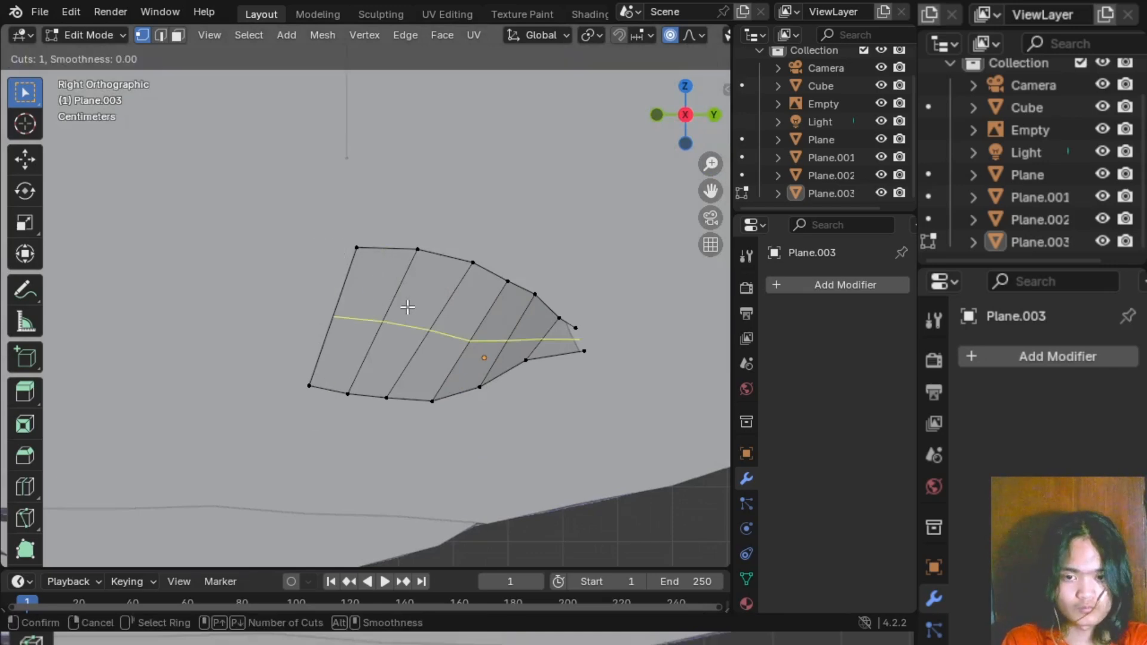
scroll(408, 306, up, 1)
click(407, 306)
- Pull the tail edge's upper middle vertex tailward and move the lower middle one about -0.029 m in Y and 0.007 m in Z
click(363, 310)
key(g)
click(342, 350)
key(g)
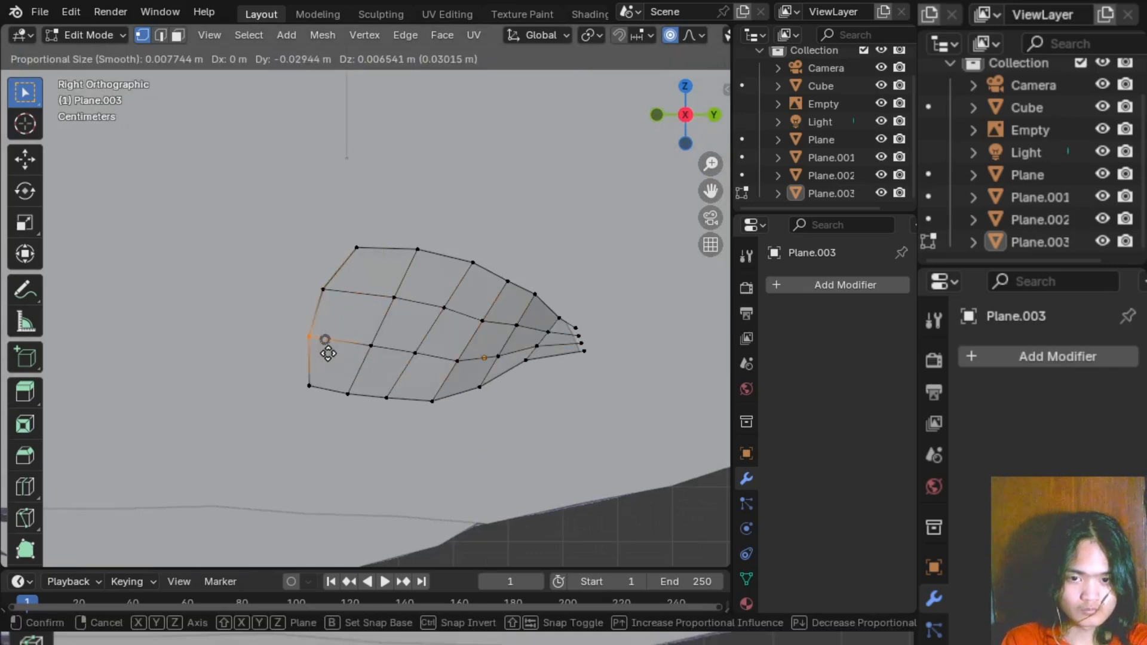
click(328, 350)
- Move both middle vertices of the fin's tail edge together about -0.015 m in Y to round the edge
scroll(559, 471, down, 2)
mouse_move(559, 470)
middle_down()
mouse_move(607, 435)
mouse_move(557, 470)
middle_up()
shift+click(366, 307)
shift+click(366, 354)
key(g)
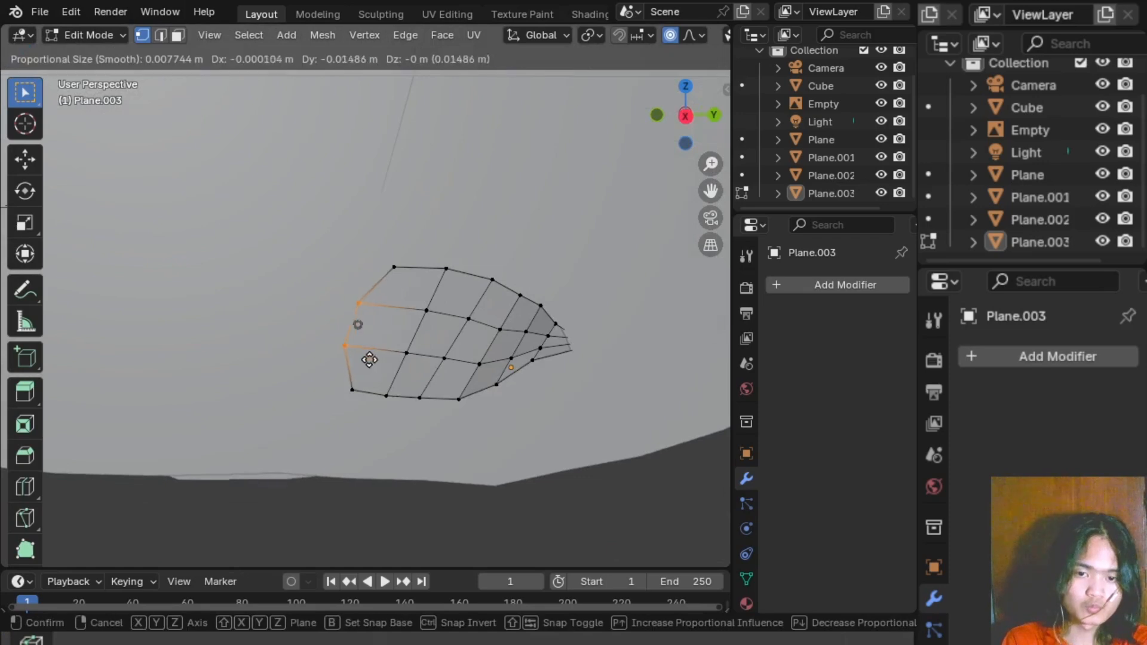
click(366, 358)
click(549, 474)
- Leave Edit Mode and compare the fish with the reference in right orthographic view, using X-ray and switching back to opaque solid shading
scroll(548, 474, down, 2)
key(Tab)
mouse_move(594, 371)
middle_down()
mouse_move(658, 371)
mouse_move(262, 393)
mouse_move(442, 352)
middle_up()
click(699, 116)
key(alt+z)
shift+middle_drag(514, 392, 599, 400)
key(z)
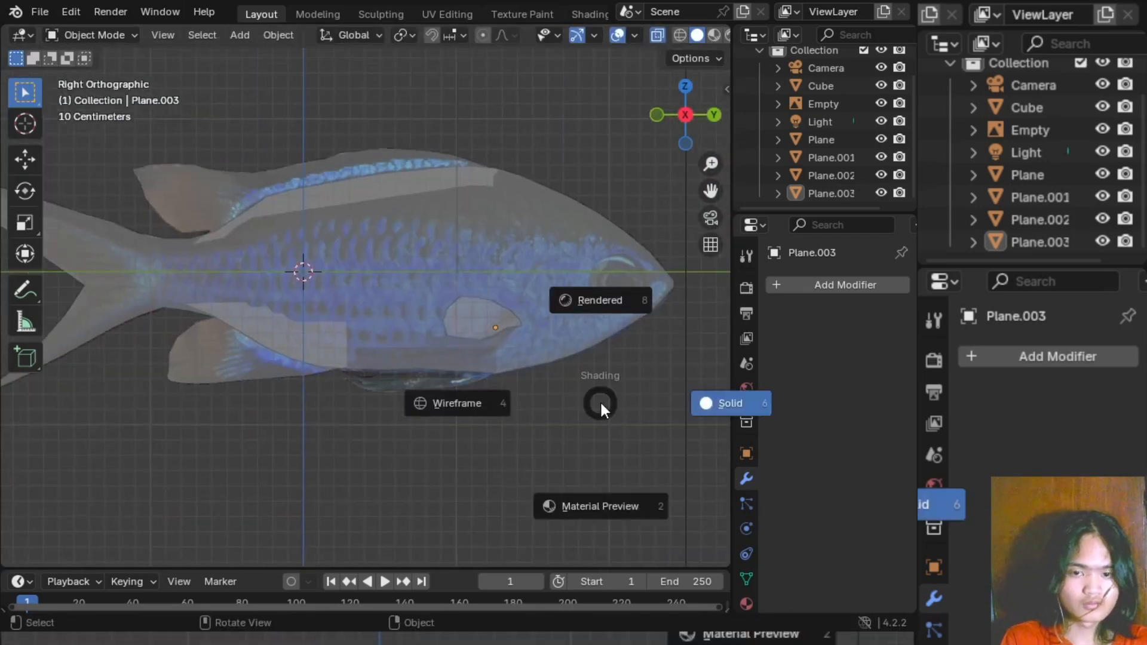
click(480, 401)
key(z)
click(599, 428)
key(alt+z)
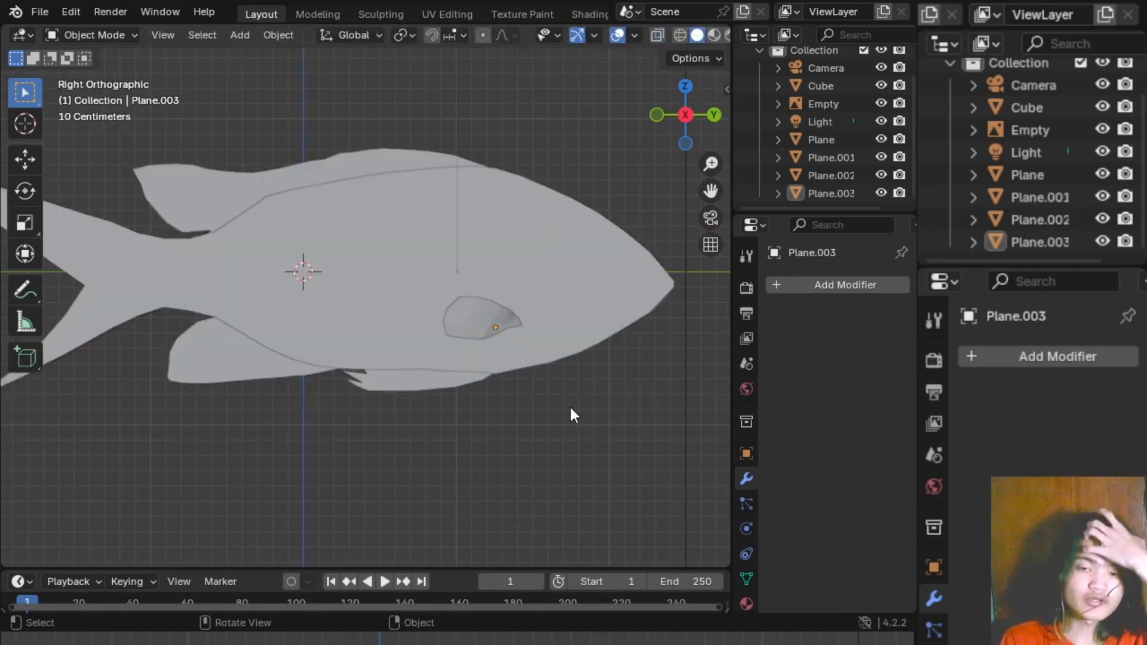
- Examine the side fin's shape and its fit against the body from several angles and in right orthographic view
middle_drag(567, 389, 411, 422)
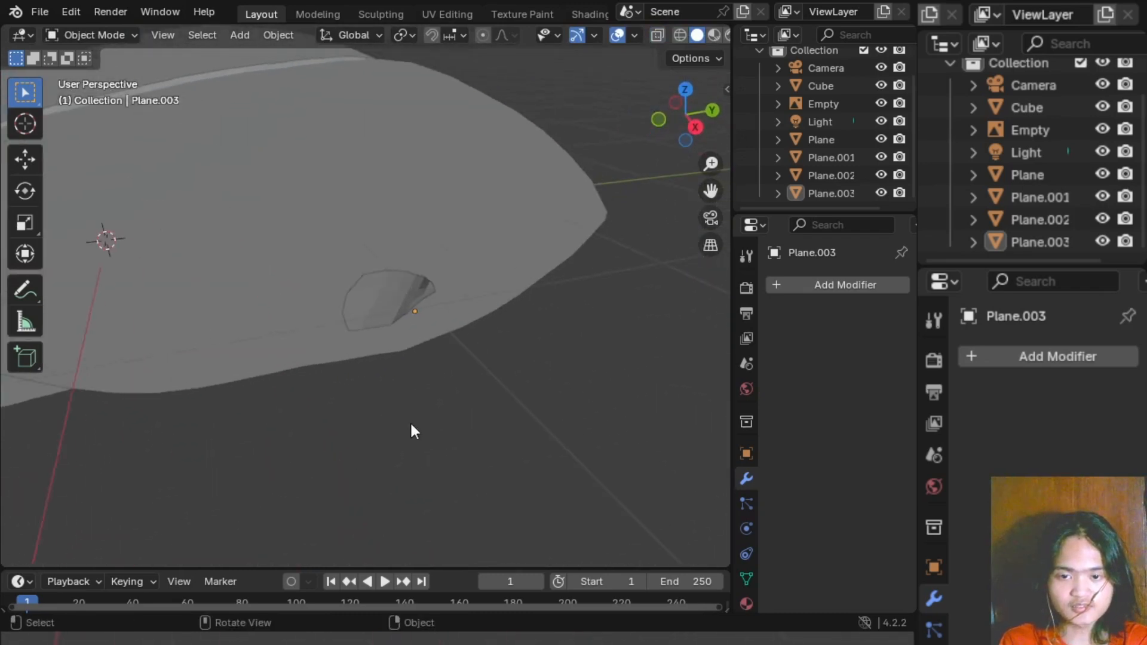
scroll(411, 422, up, 4)
shift+middle_drag(471, 396, 622, 399)
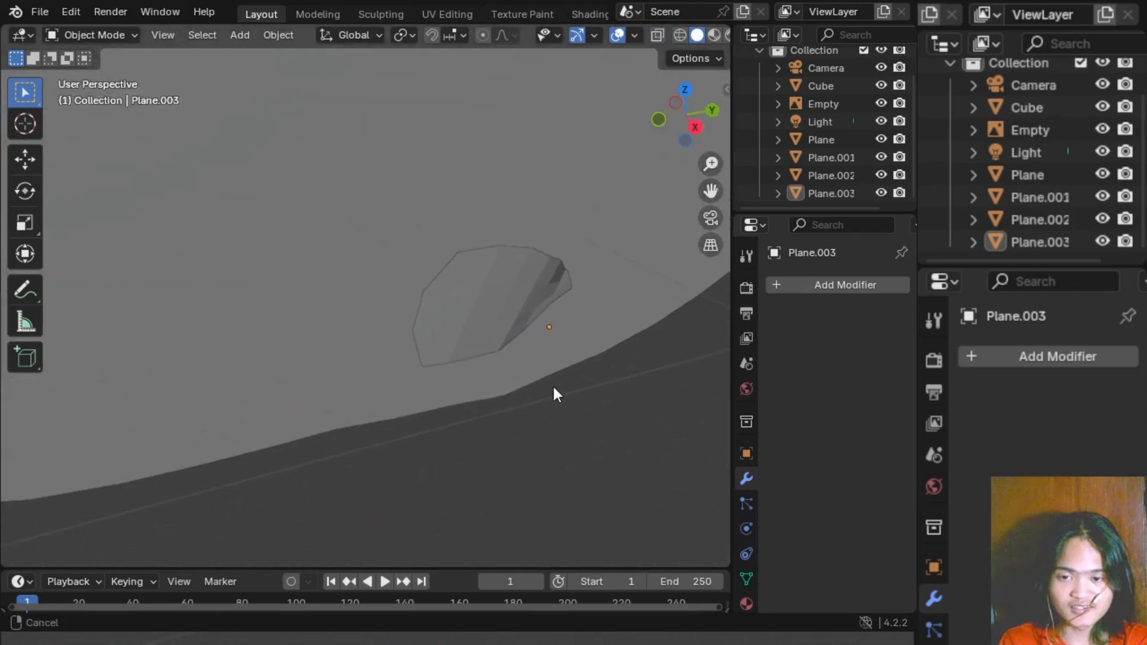
shift+middle_drag(553, 385, 410, 433)
shift+middle_drag(577, 460, 411, 385)
scroll(544, 431, down, 3)
scroll(411, 393, up, 3)
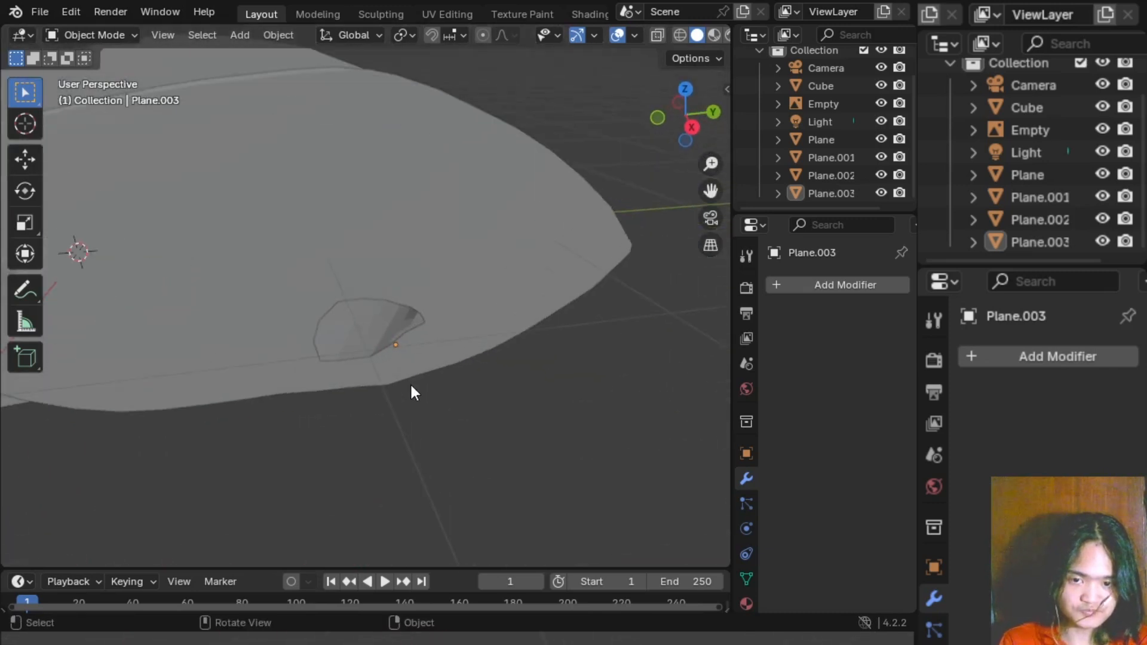
scroll(410, 390, down, 3)
click(692, 130)
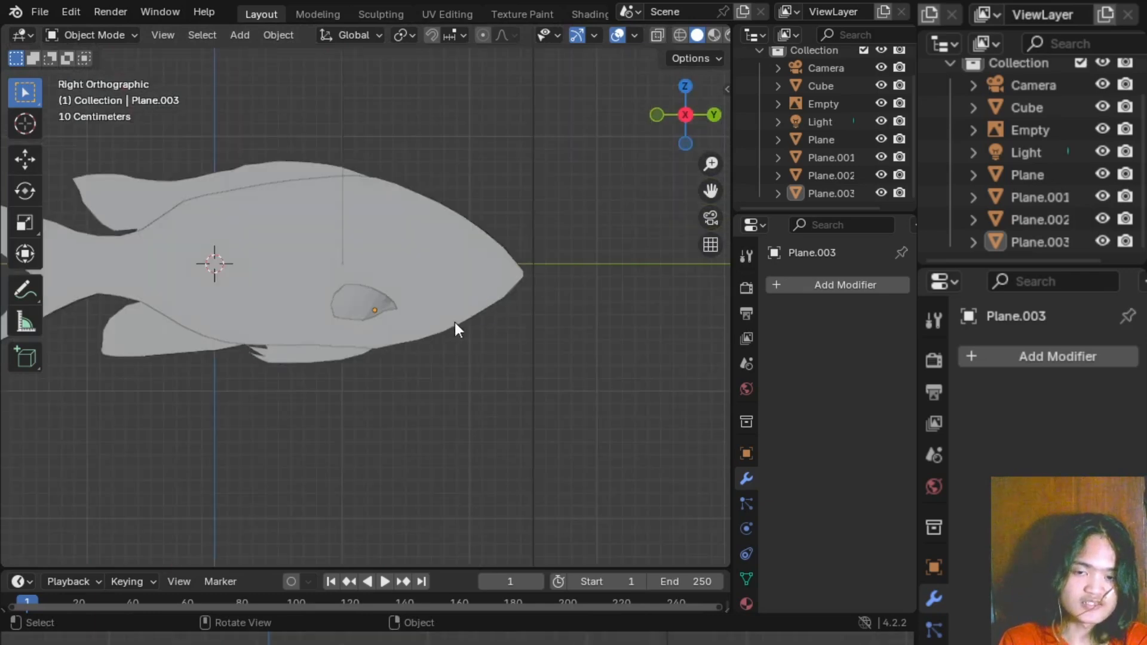
click(363, 302)
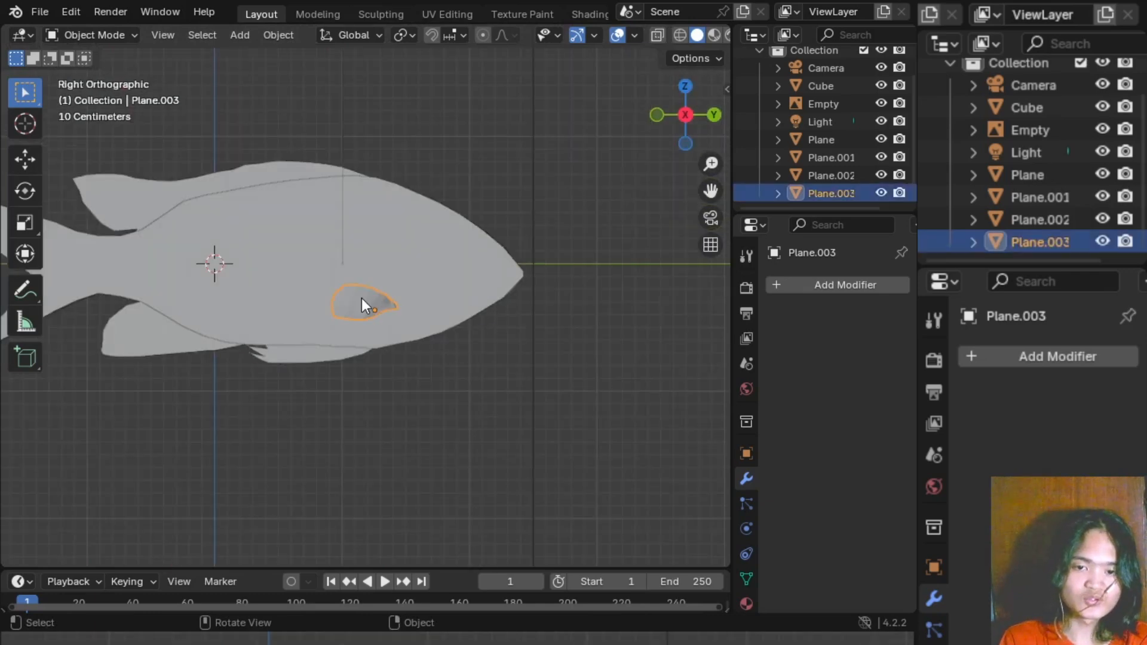
click(372, 389)
middle_drag(372, 389, 522, 372)
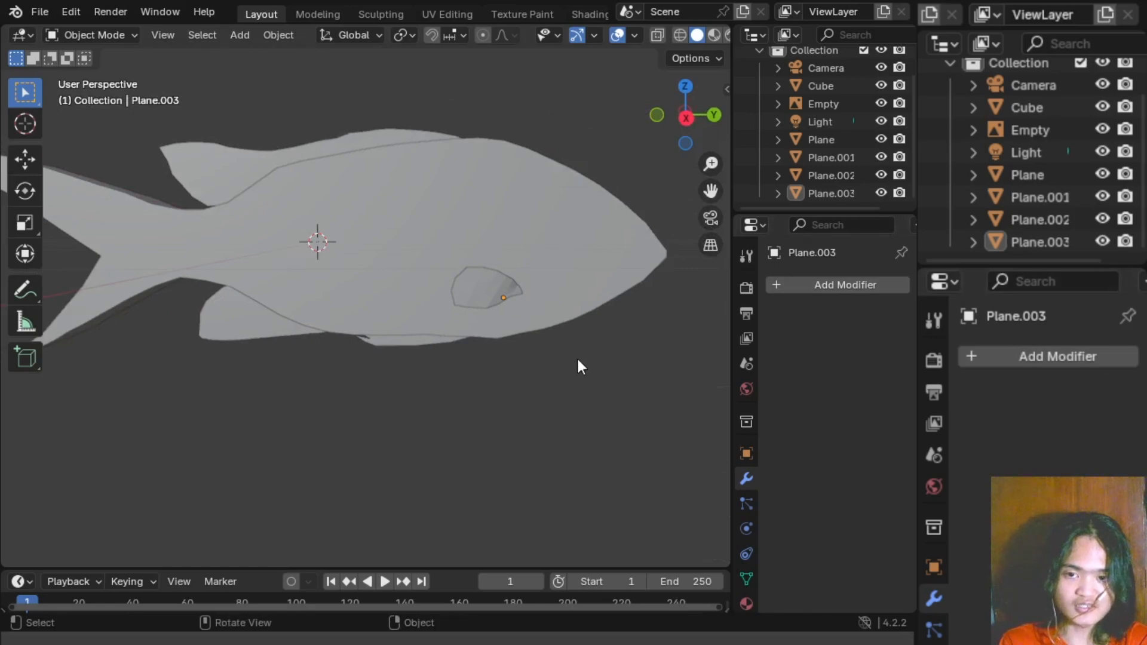
- Add a Solidify modifier to the dorsal fin
click(231, 180)
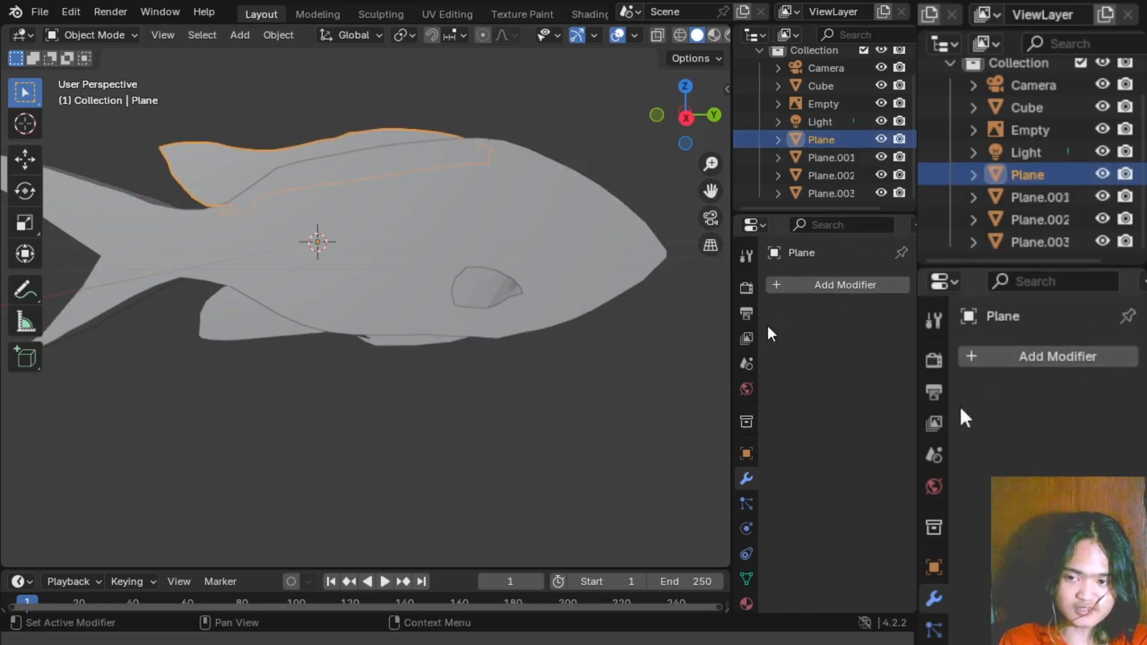
click(844, 289)
click(841, 286)
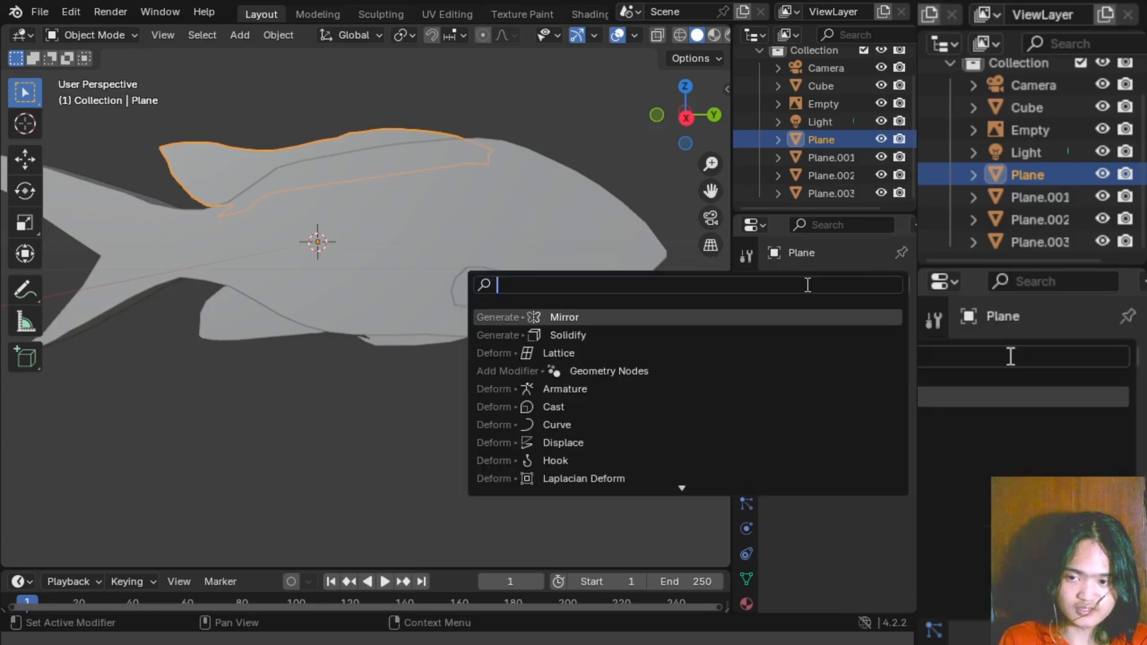
click(578, 336)
- Widen the modifier settings area and set the dorsal fin's Solidify thickness to 0.02 m
drag(729, 346, 621, 346)
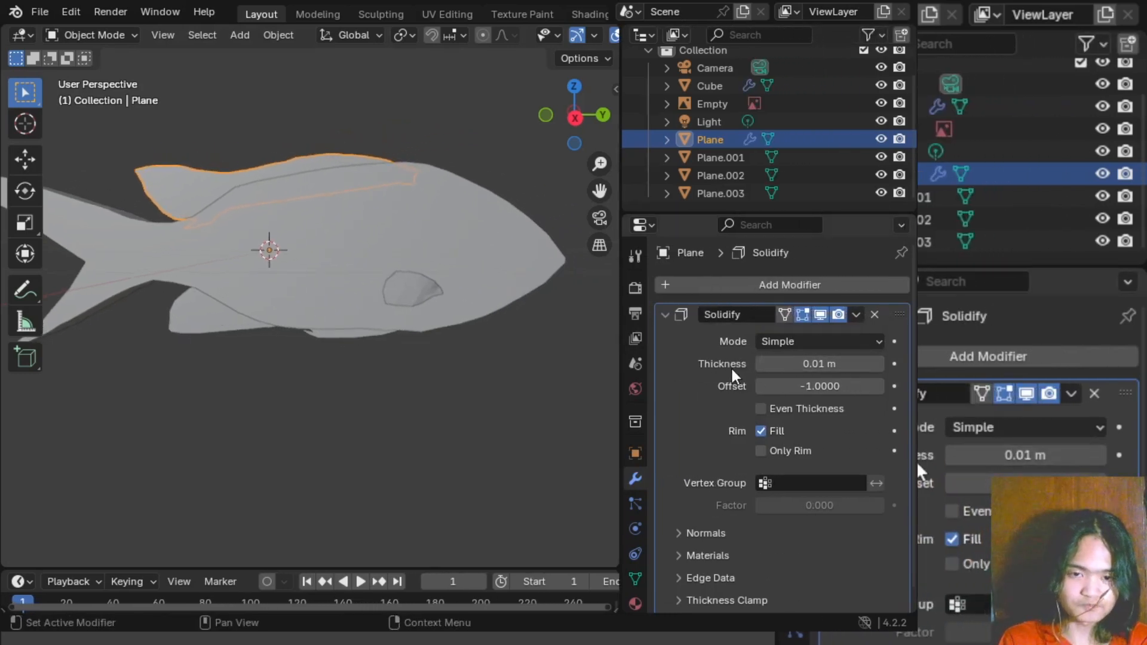
middle_drag(521, 341, 462, 281)
scroll(460, 274, down, 1)
scroll(486, 237, up, 4)
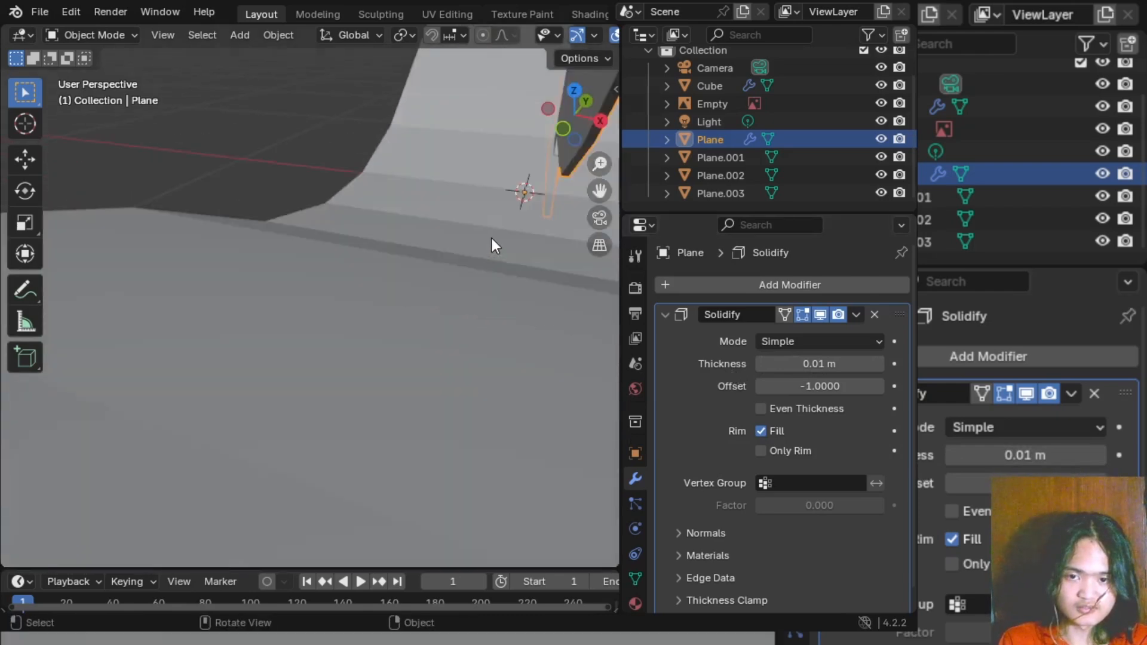
shift+middle_drag(492, 238, 346, 341)
middle_drag(412, 266, 469, 286)
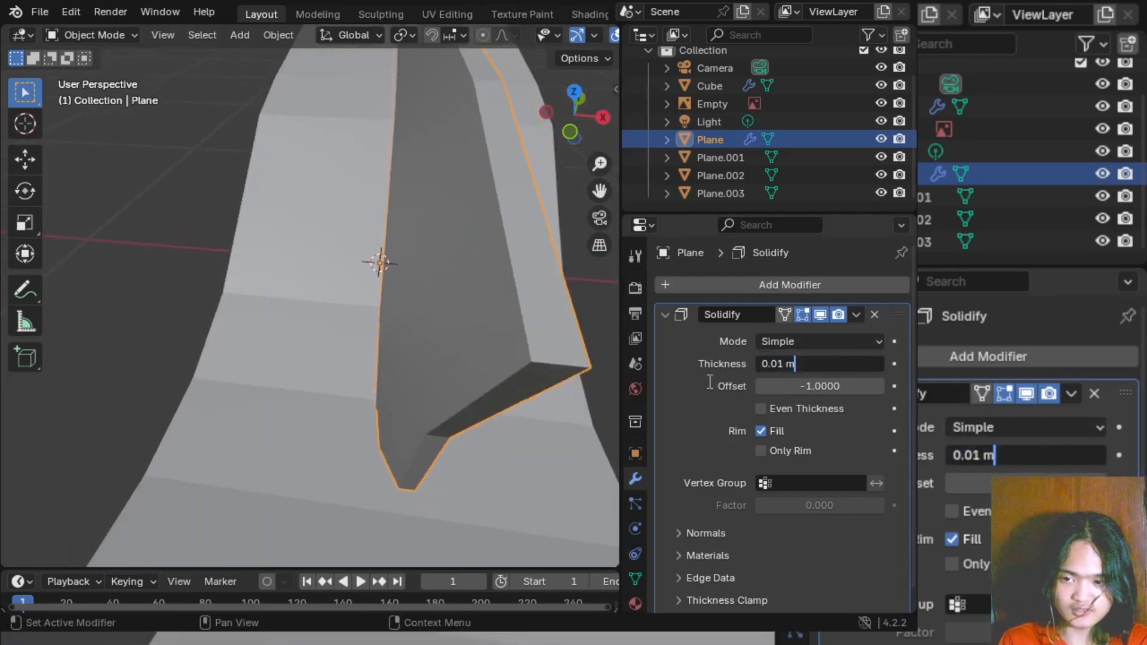
key(Return)
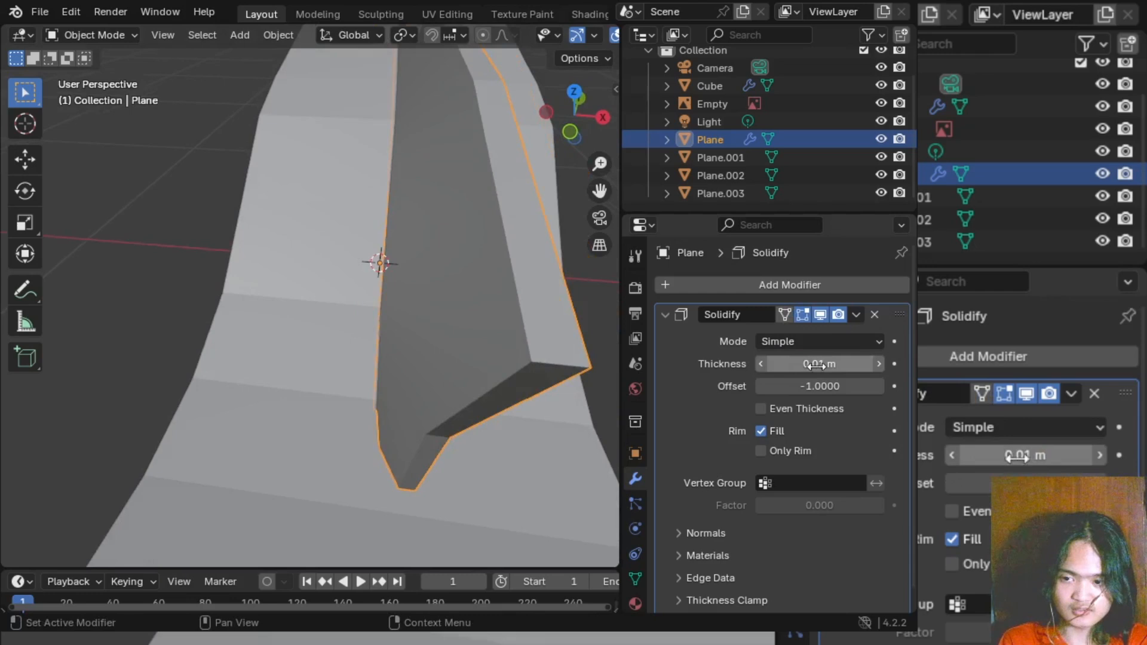
click(879, 363)
middle_drag(489, 362, 410, 363)
scroll(489, 325, down, 5)
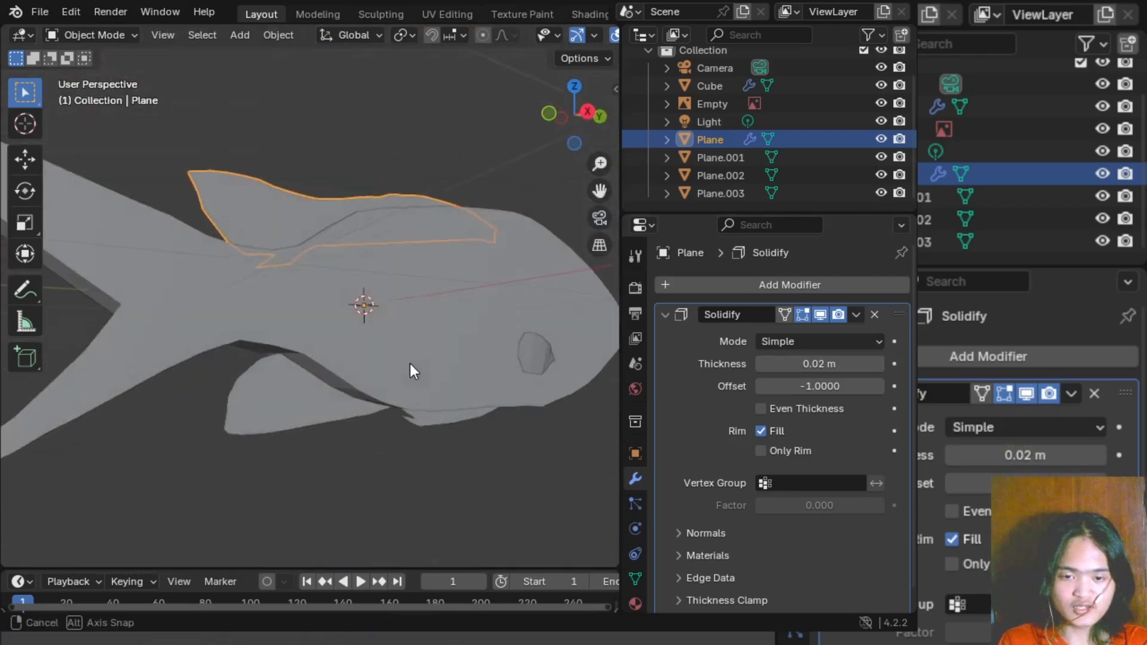
- Add a Solidify modifier to the rear underside fin and set its thickness to 0.02 m
click(293, 389)
click(806, 288)
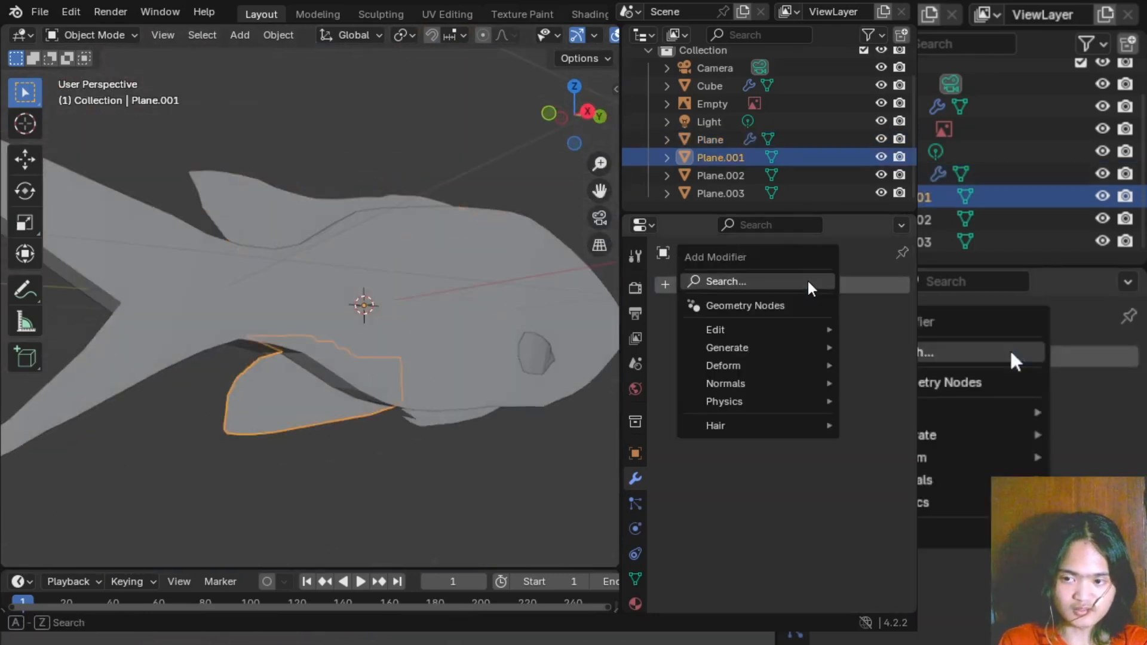
click(770, 279)
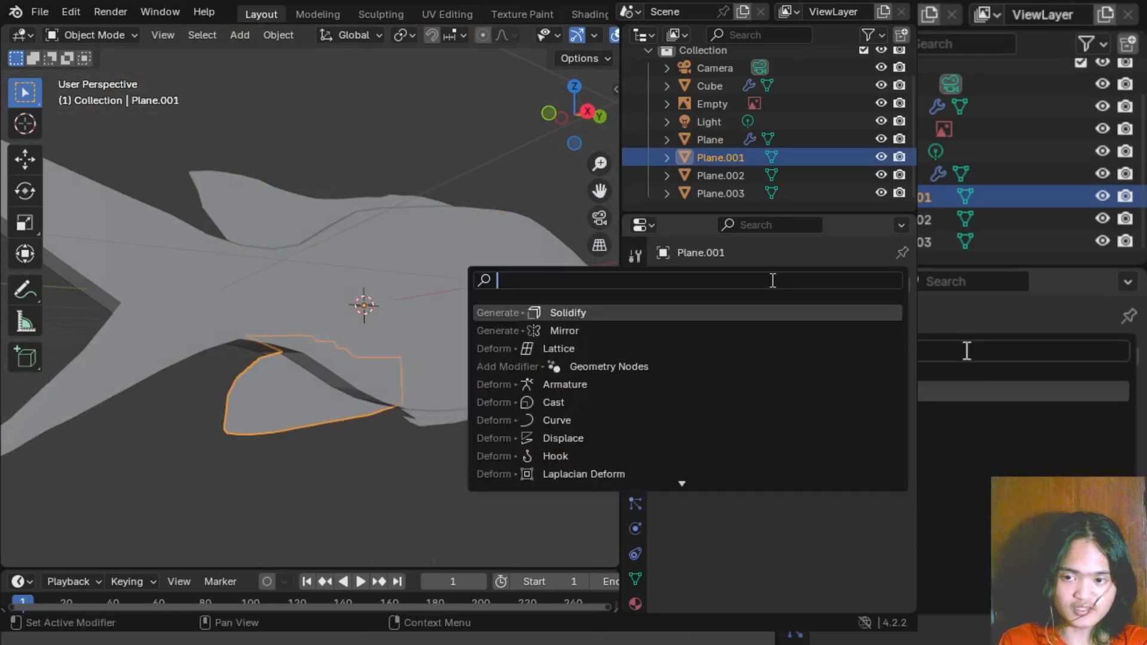
click(618, 314)
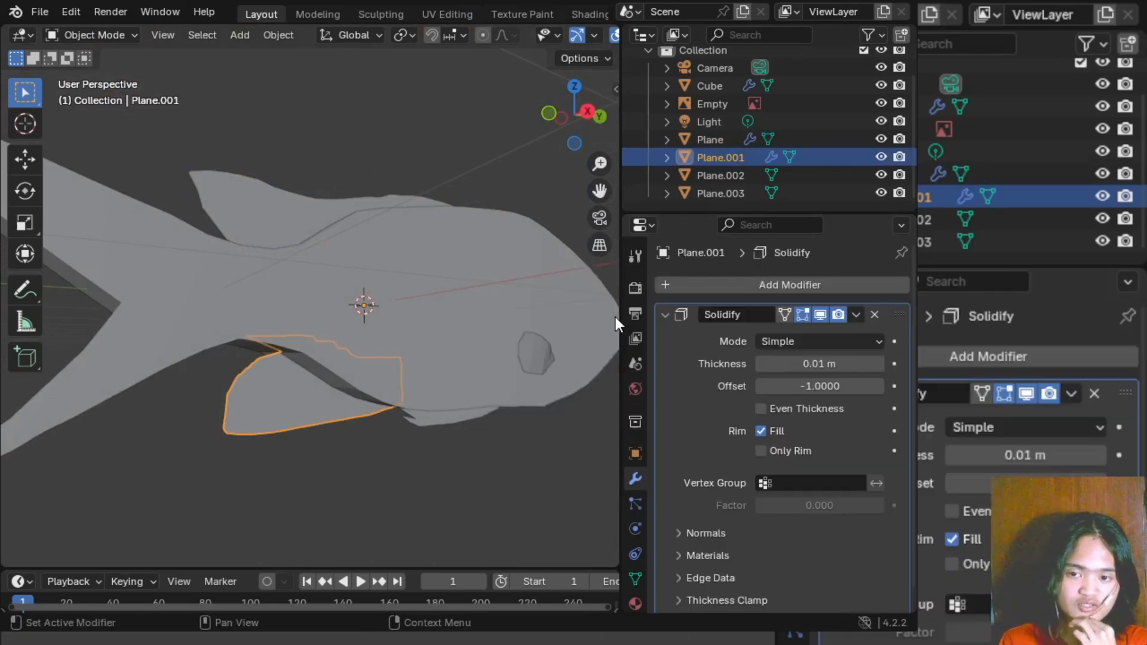
click(879, 364)
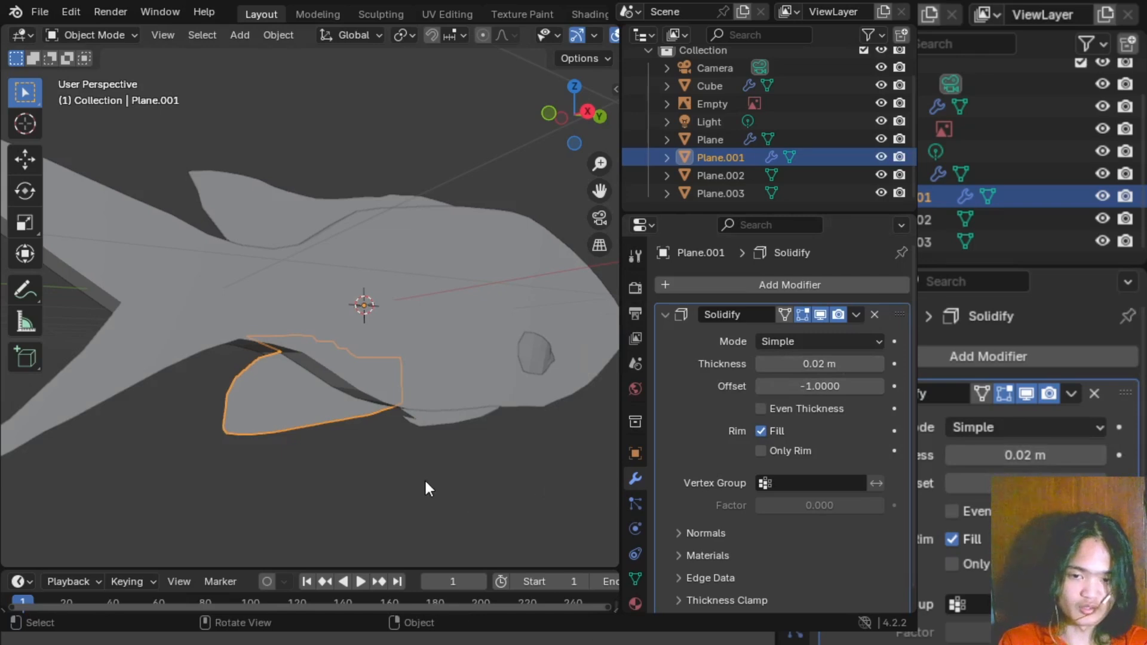
mouse_move(426, 481)
middle_down()
mouse_move(510, 466)
mouse_move(420, 475)
middle_up()
- Add a Solidify modifier to the front belly fin with the jagged rear edge and set its thickness to 0.02 m
click(449, 422)
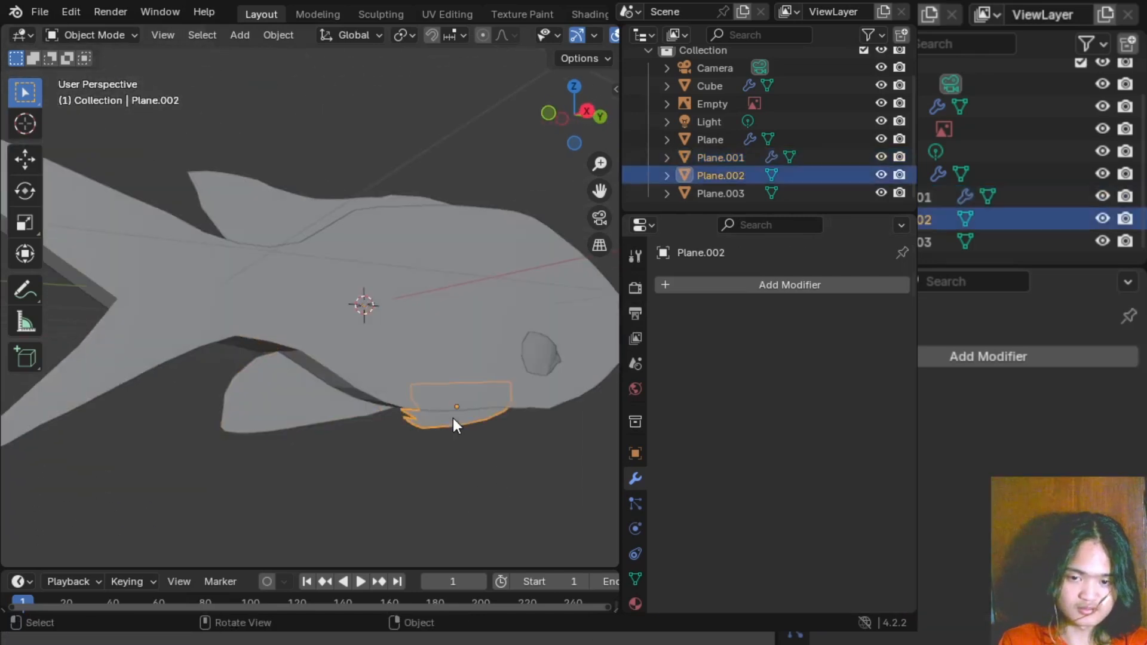
click(780, 284)
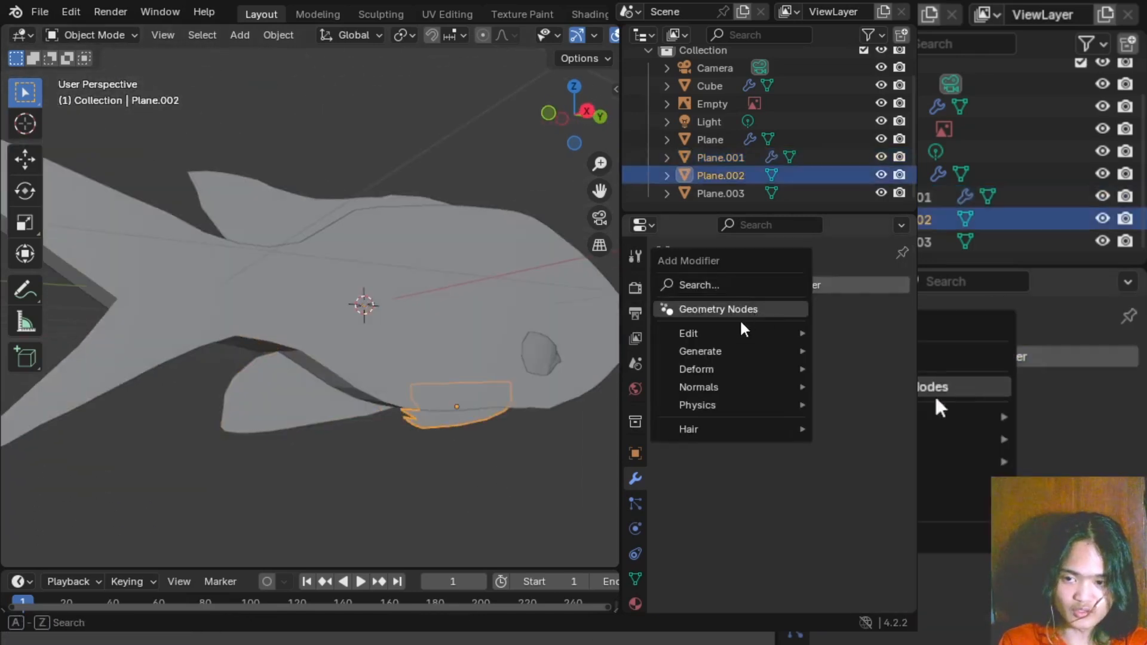
click(732, 287)
click(569, 315)
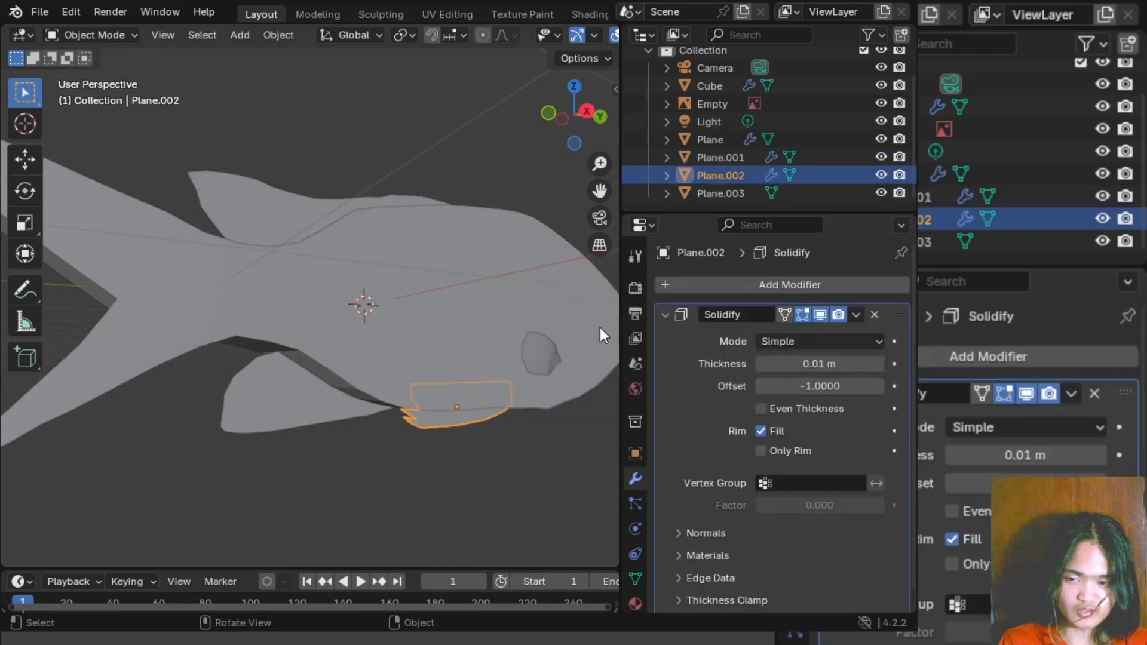
click(870, 363)
key(Return)
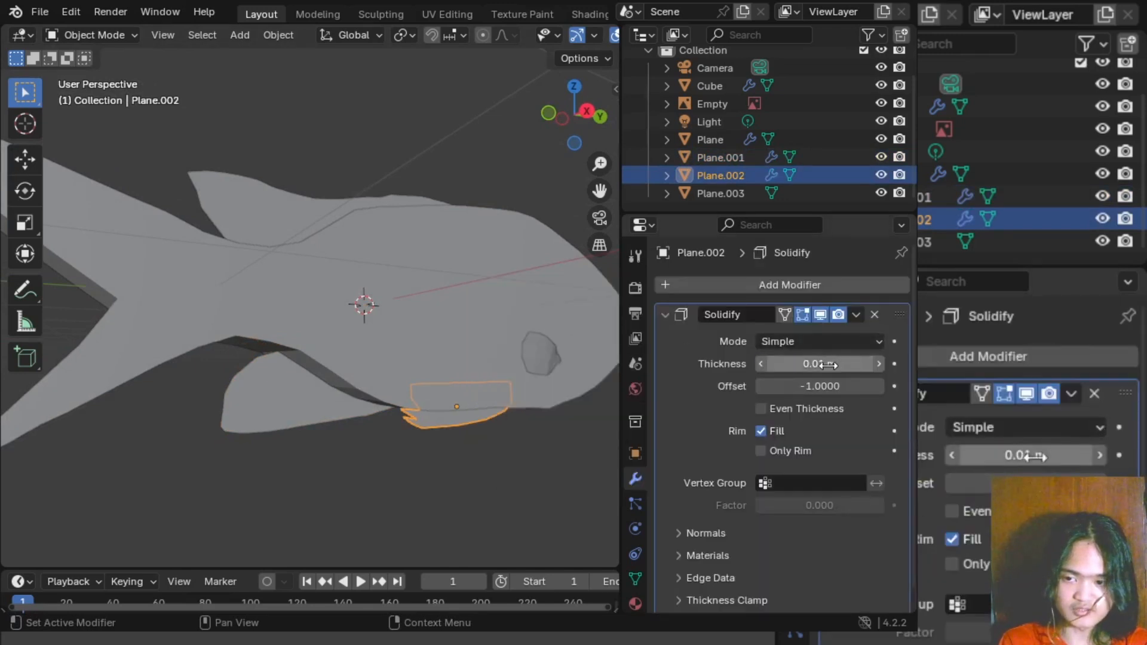
click(878, 364)
click(496, 485)
middle_drag(496, 485, 535, 374)
click(576, 109)
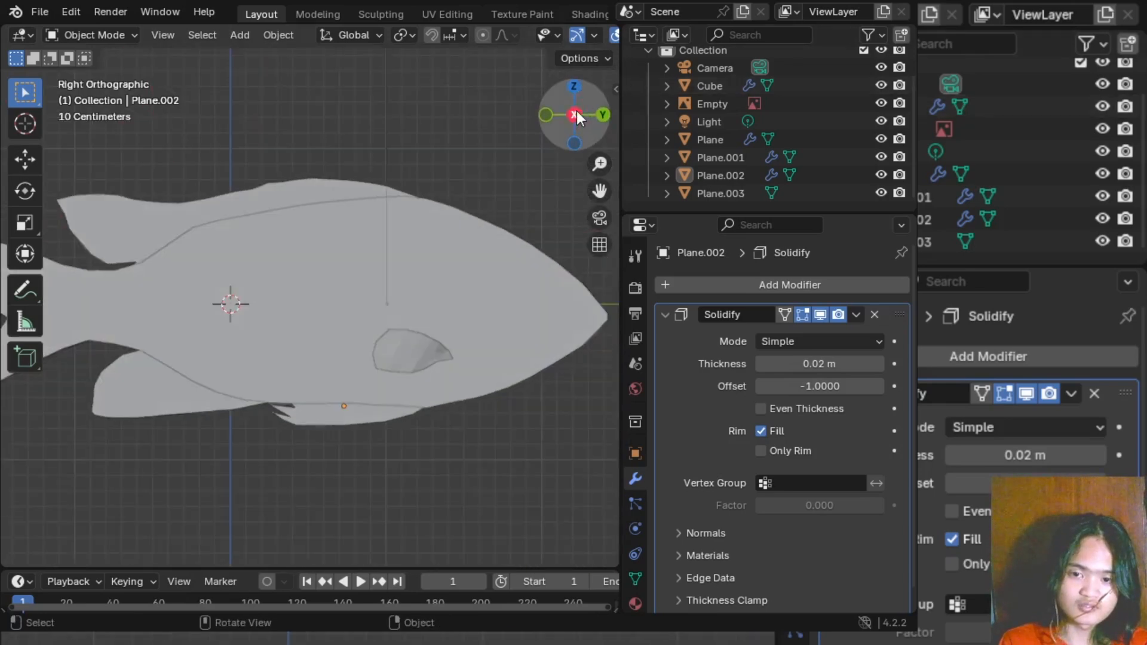
click(431, 359)
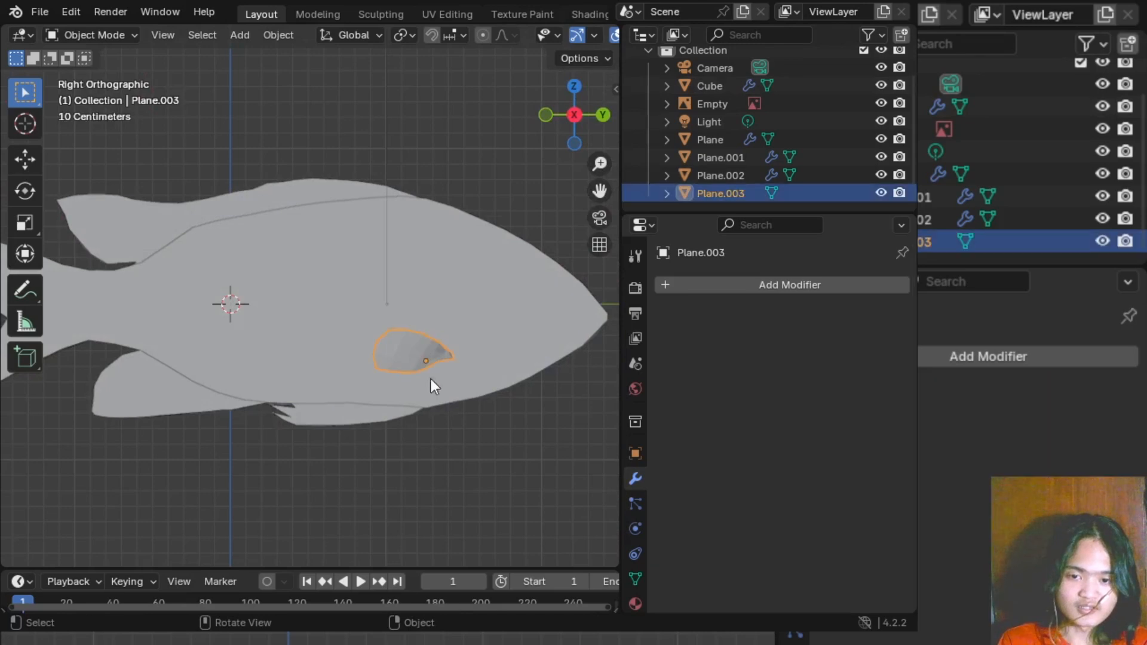
middle_drag(416, 465, 223, 390)
middle_drag(217, 389, 220, 392)
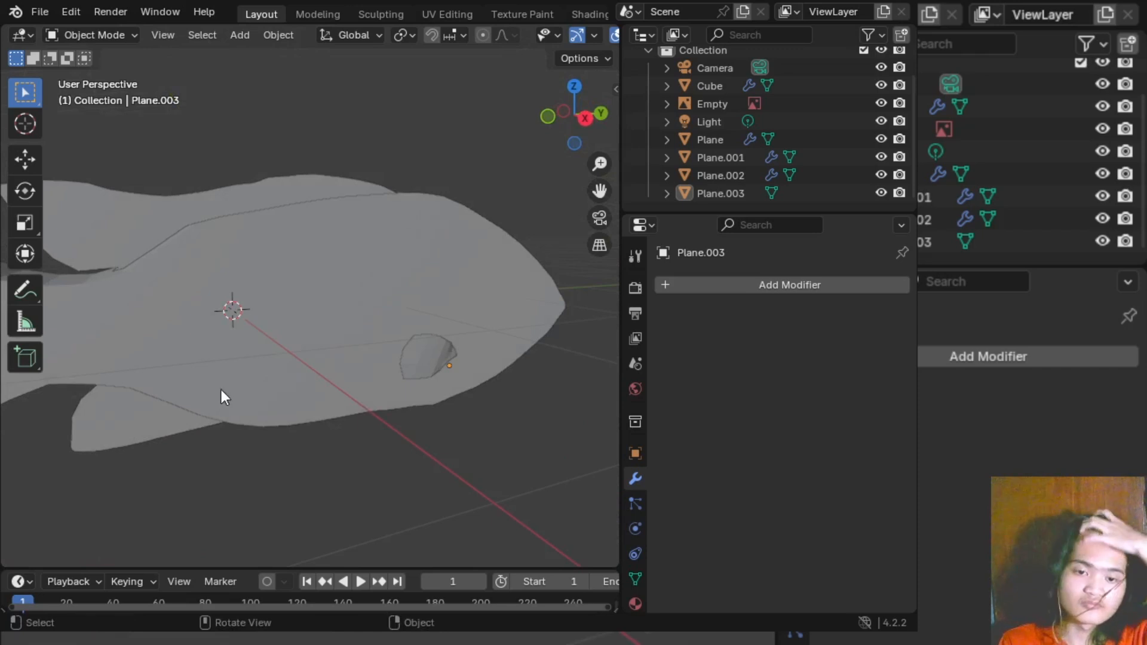
click(148, 207)
middle_drag(148, 206, 371, 410)
shift+click(270, 468)
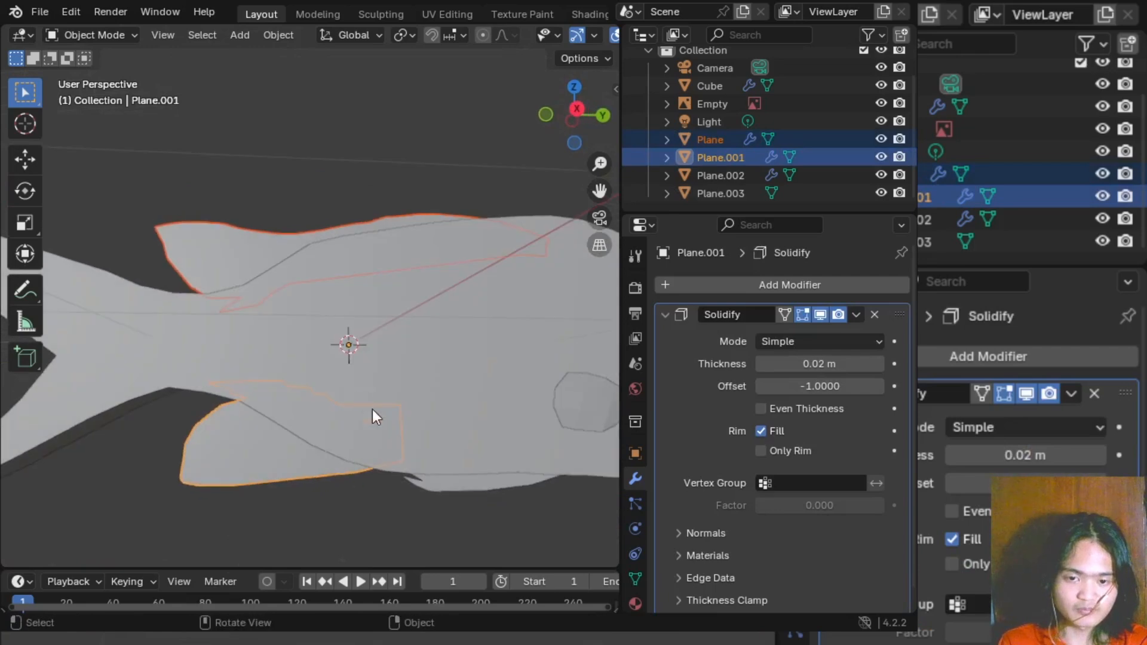
shift+click(481, 487)
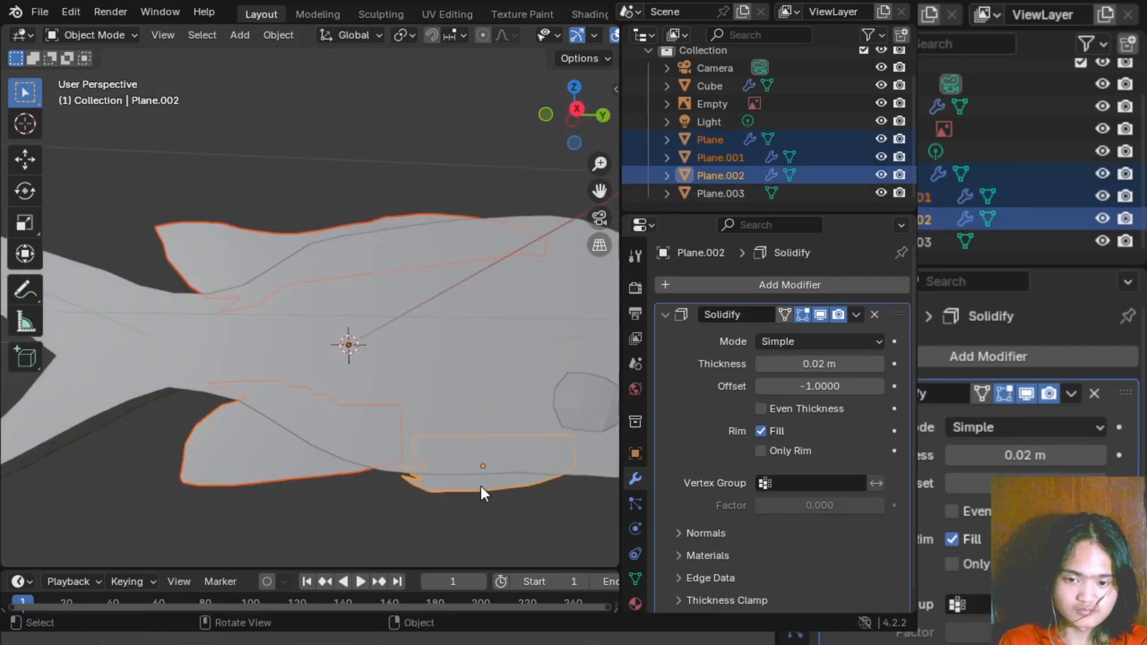
shift+click(418, 353)
middle_drag(418, 353, 410, 442)
key(KP_Decimal)
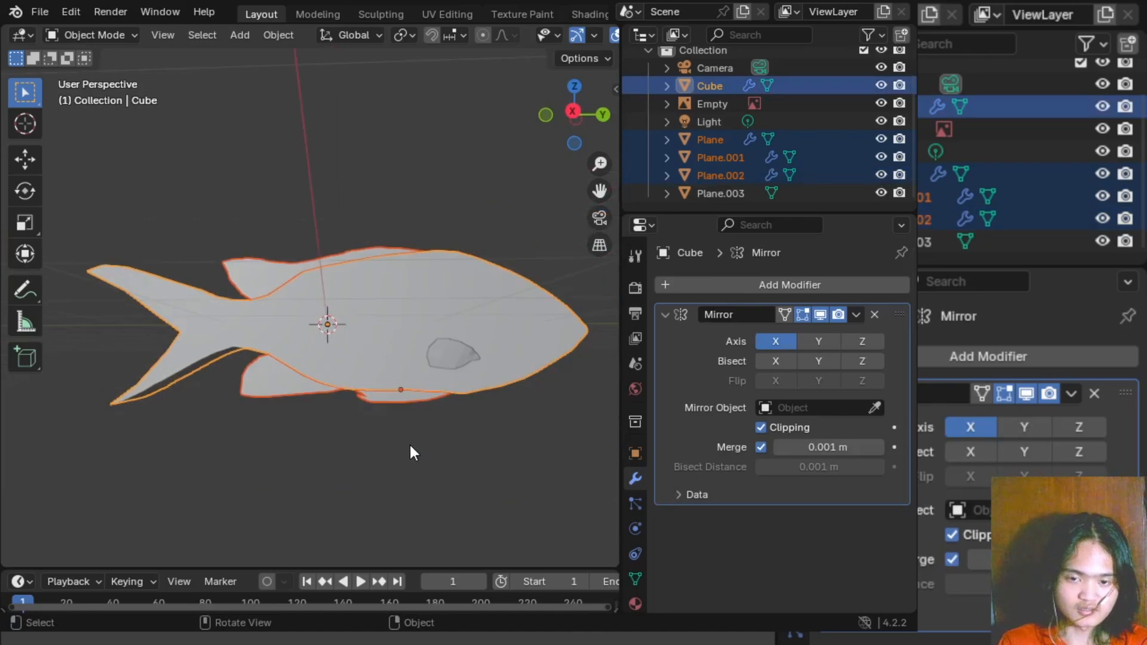
scroll(410, 453, up, 3)
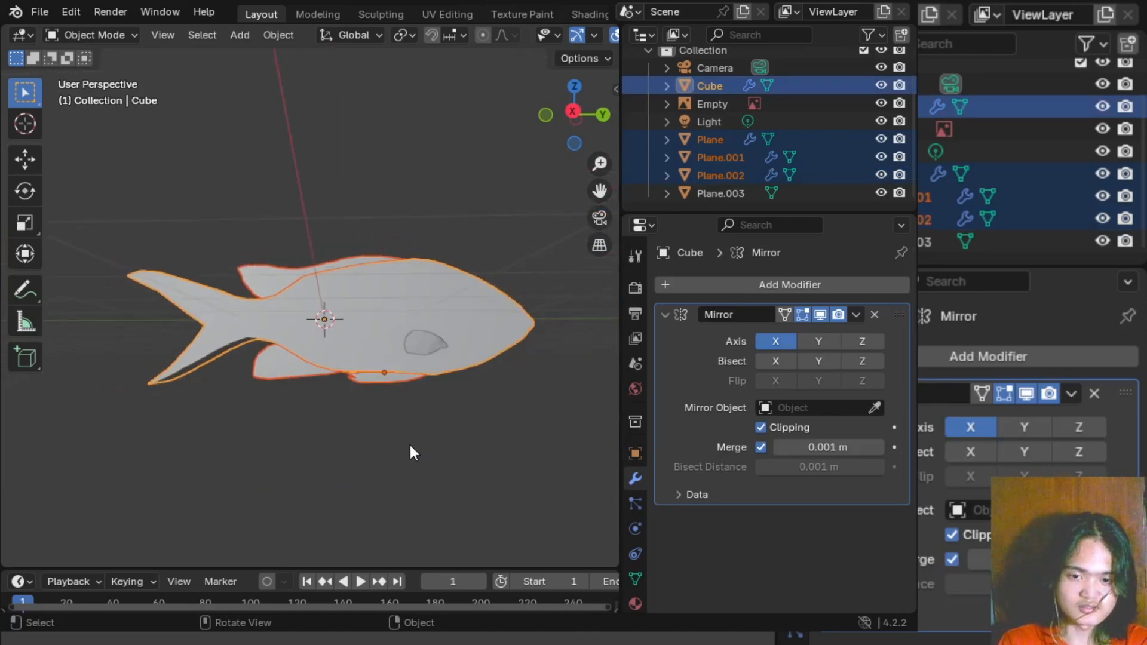
click(350, 496)
- Apply the Solidify modifier on the dorsal fin
middle_drag(348, 495, 392, 411)
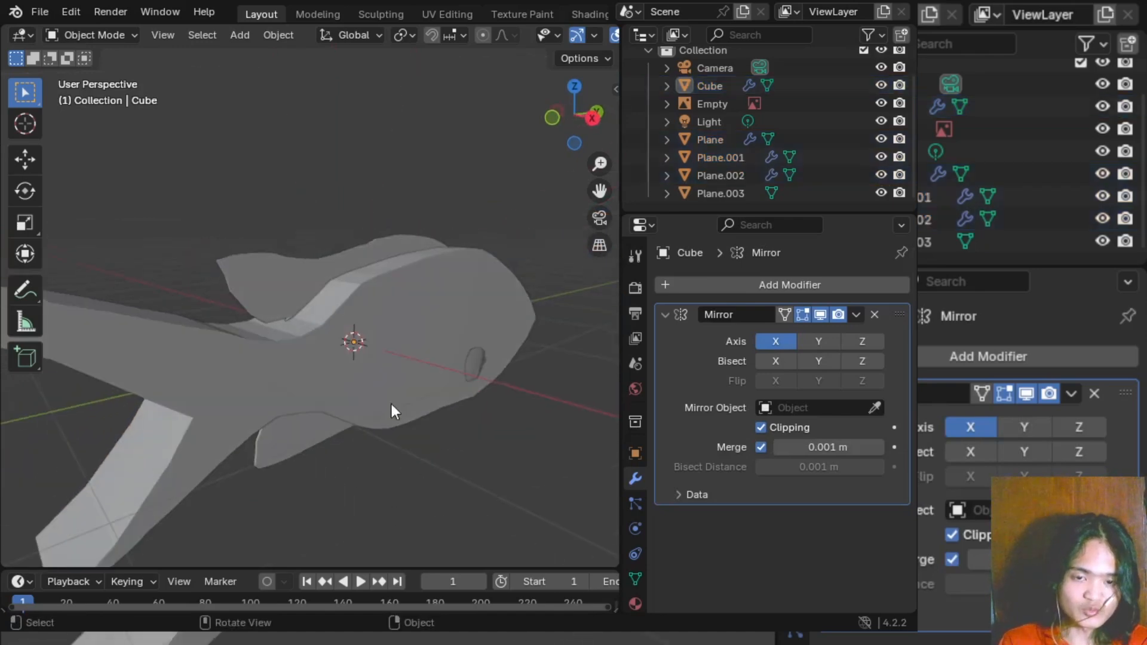
click(295, 296)
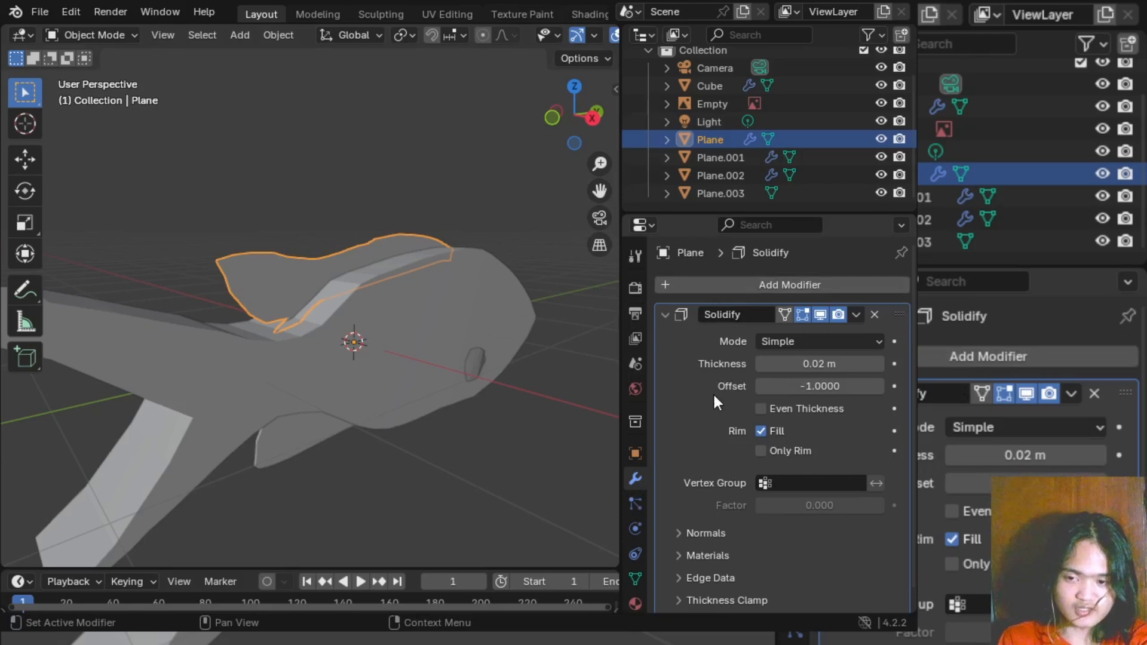
click(856, 314)
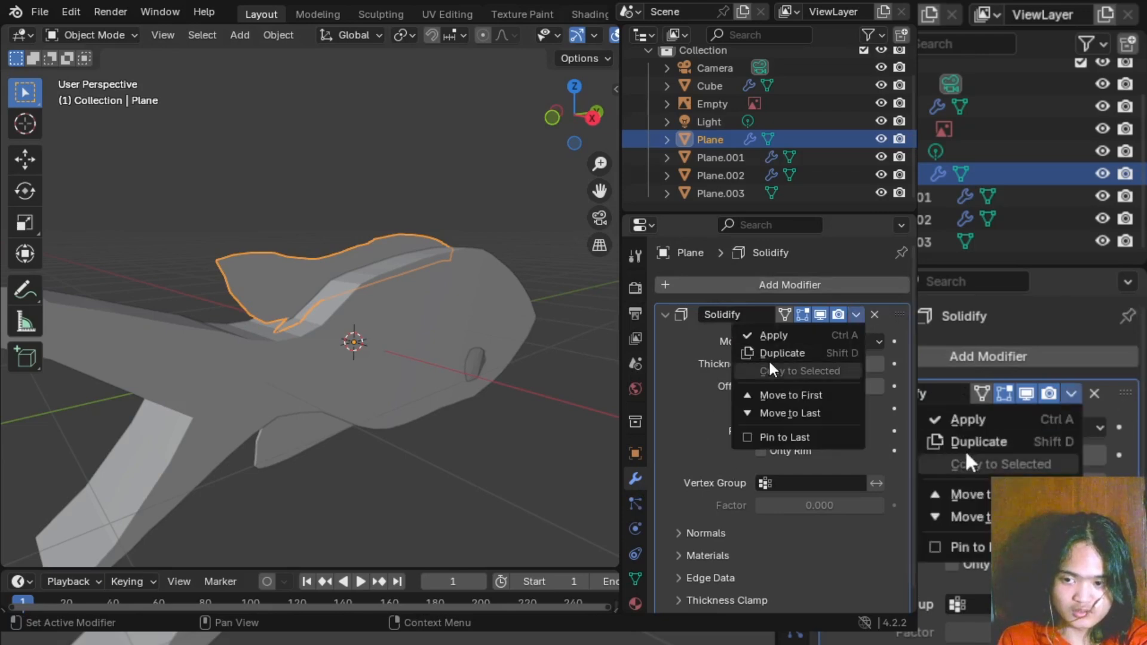
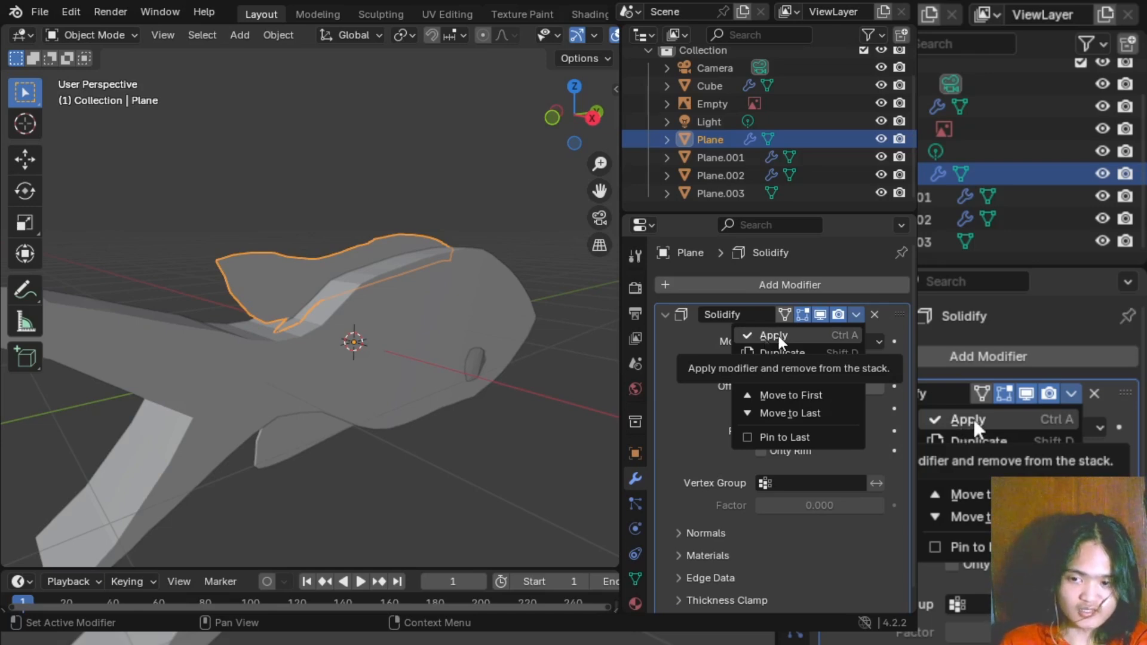
click(778, 335)
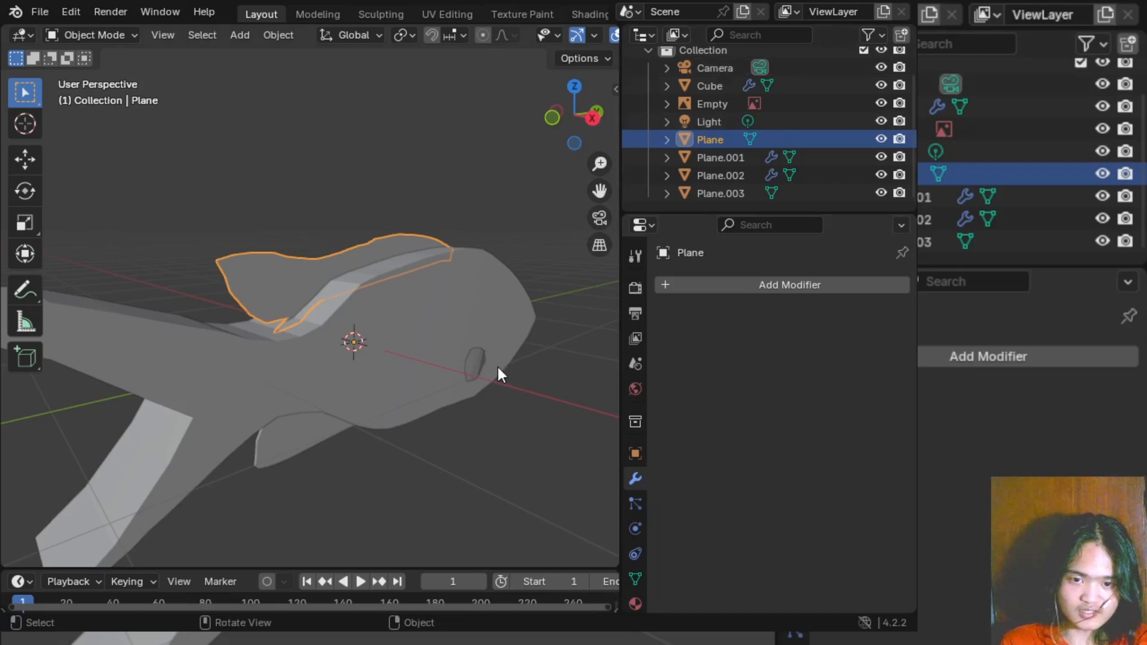
- Apply the Solidify modifier on the rear underside fin
middle_drag(431, 328, 386, 326)
scroll(472, 349, up, 4)
scroll(438, 342, down, 2)
scroll(432, 336, down, 3)
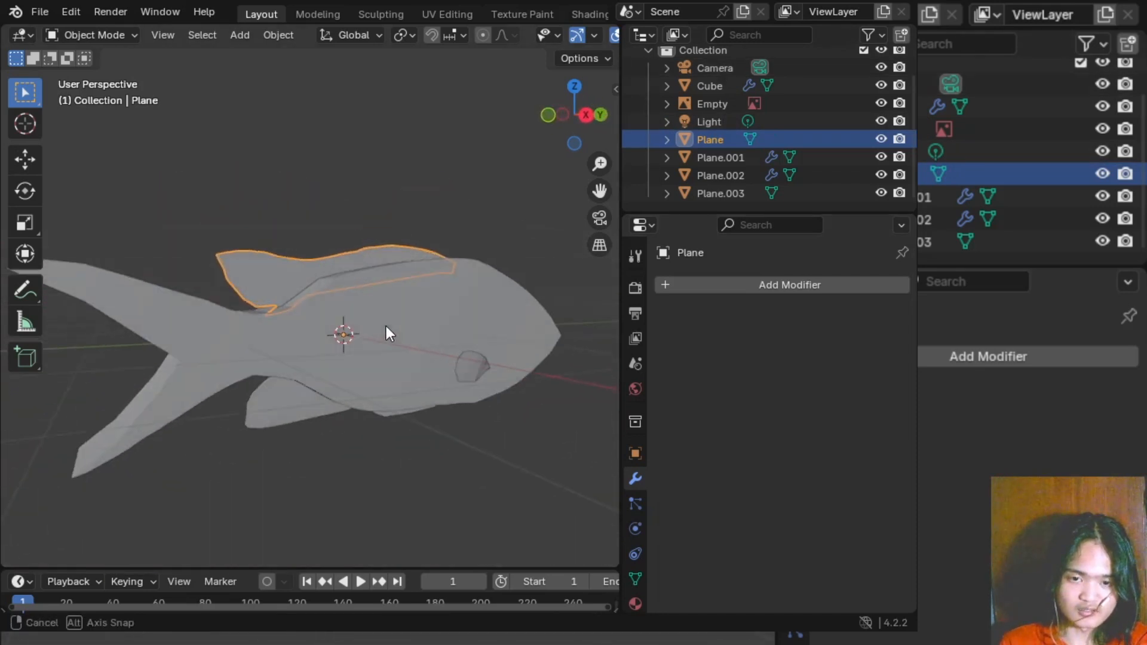
scroll(390, 330, up, 2)
click(266, 468)
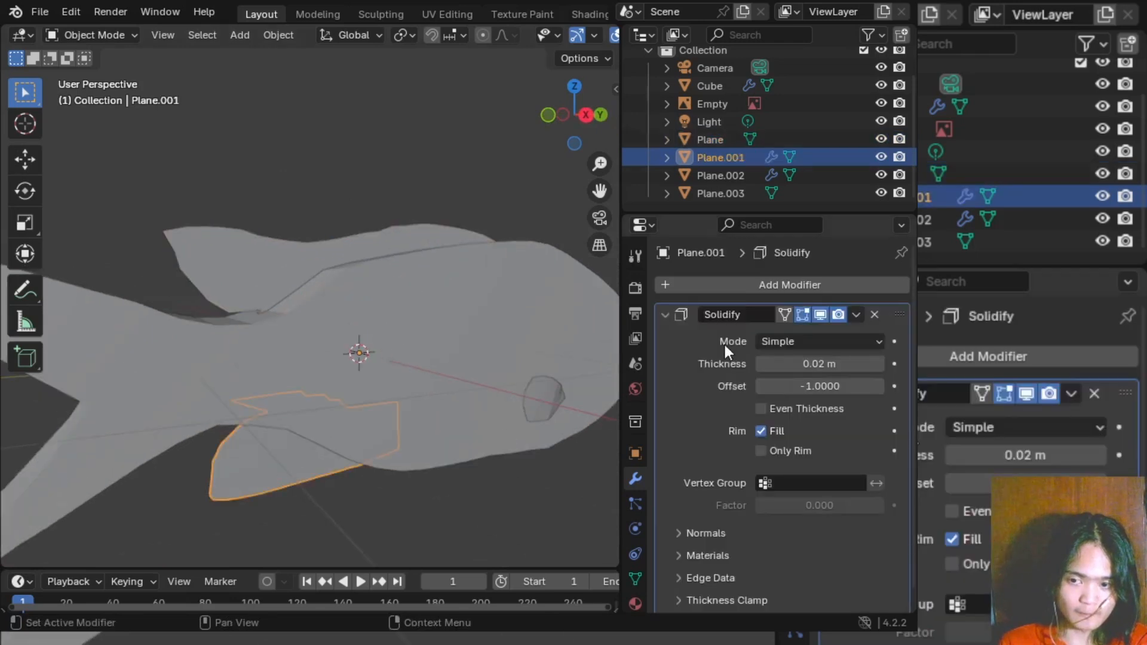
click(856, 313)
click(816, 329)
- Apply the Solidify modifier on the front belly fin with the jagged rear edge
middle_drag(555, 358, 460, 479)
click(503, 472)
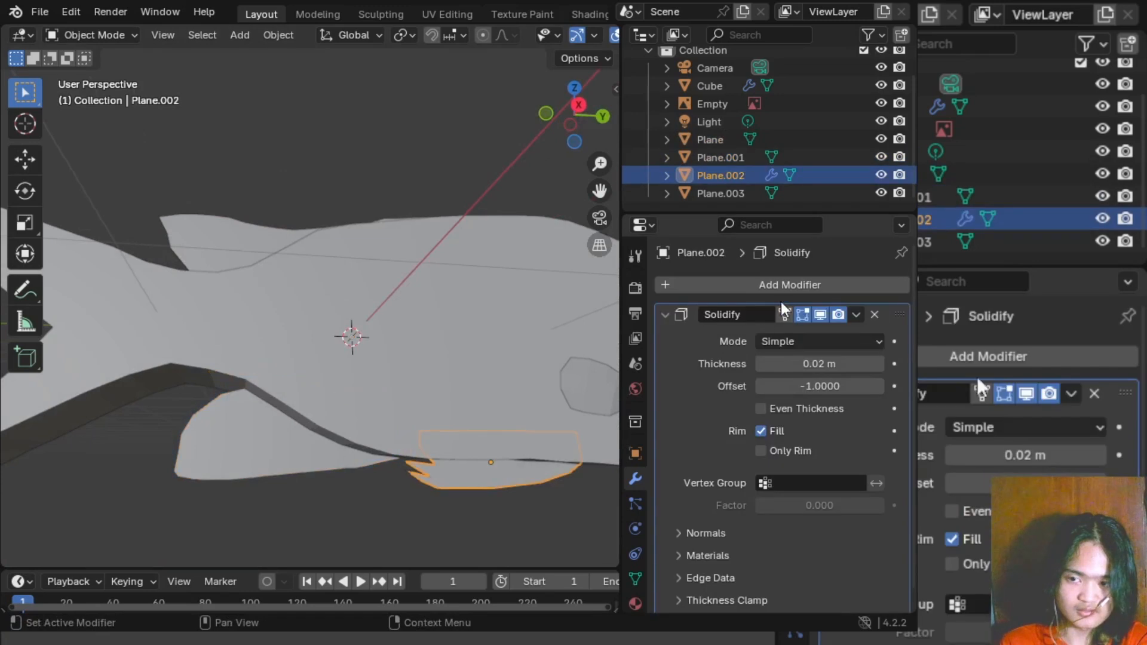
click(854, 315)
click(809, 335)
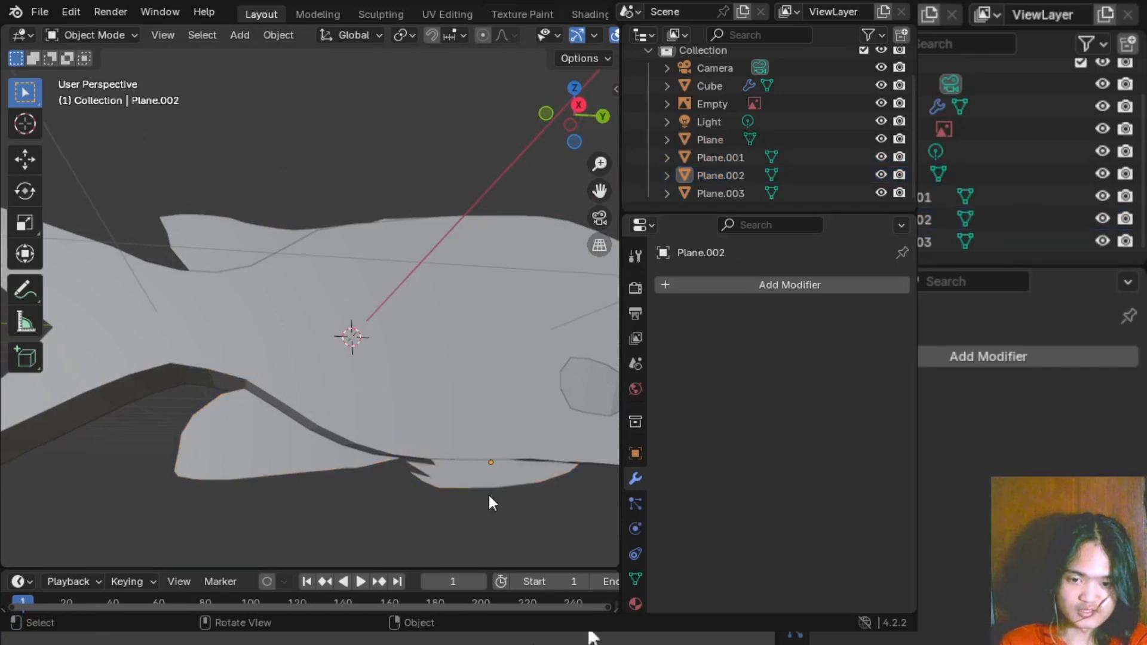
- Join the dorsal fin, rear underside fin and front belly fin into the fish body, with the body as the active object
middle_drag(489, 493, 303, 300)
click(382, 338)
middle_drag(386, 342, 367, 354)
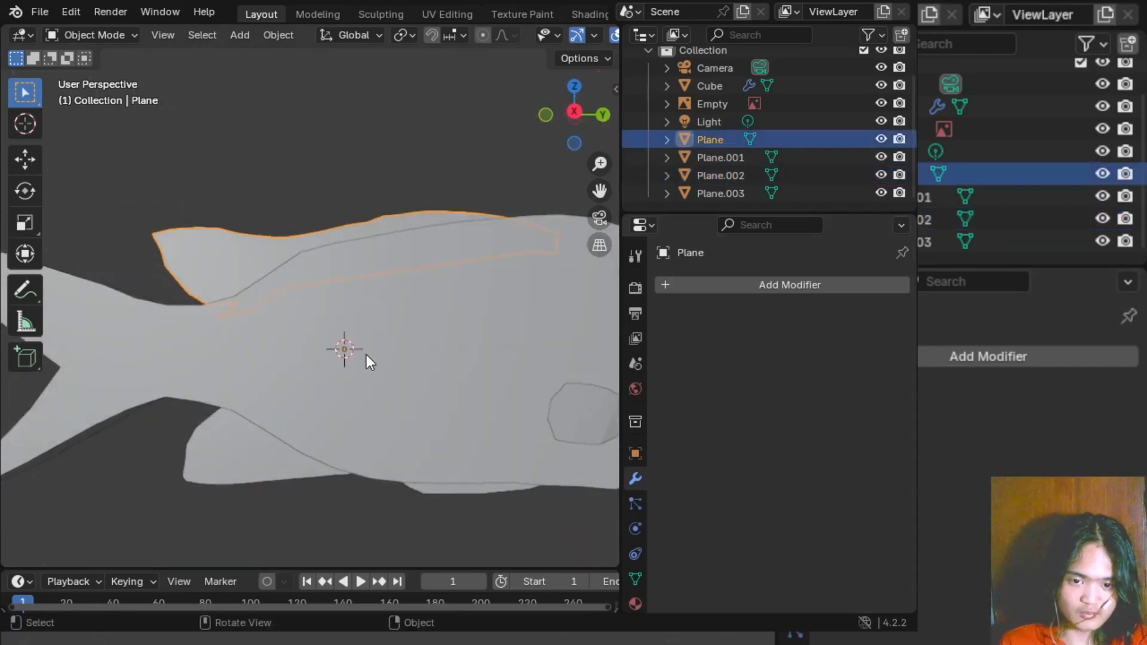
shift+click(225, 447)
middle_drag(224, 447, 472, 383)
shift+click(464, 468)
shift+click(439, 367)
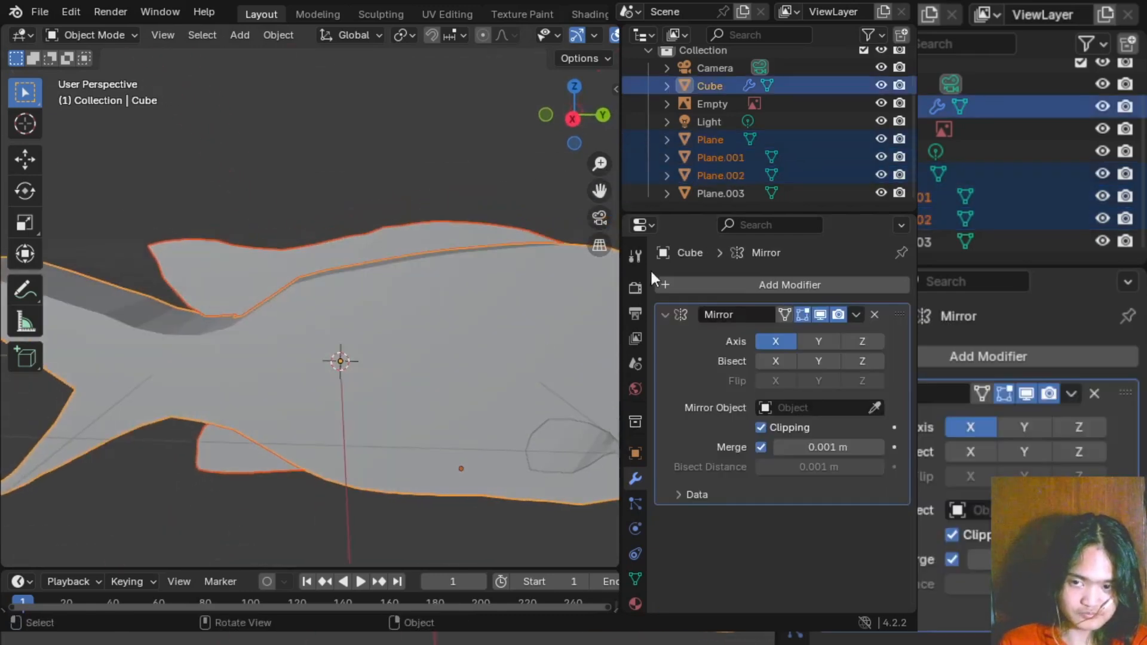
key(ctrl+j)
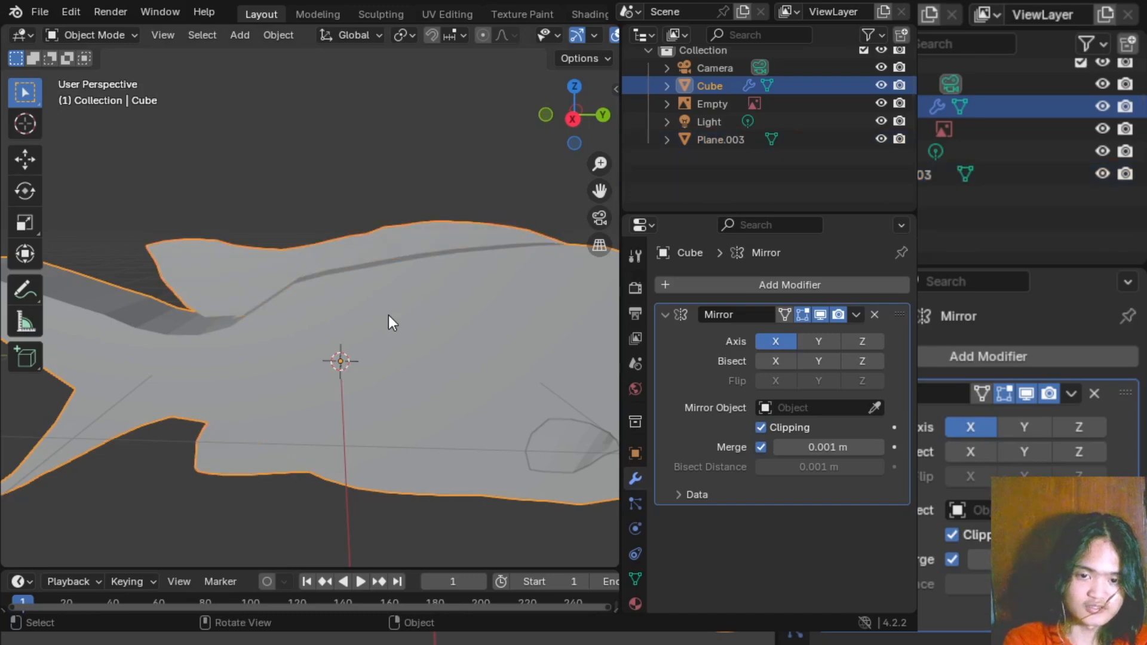
- Check the dorsal fin from behind, undo the join, and join the same three fins to the body again
scroll(399, 321, down, 5)
middle_drag(422, 266, 476, 409)
scroll(382, 373, up, 5)
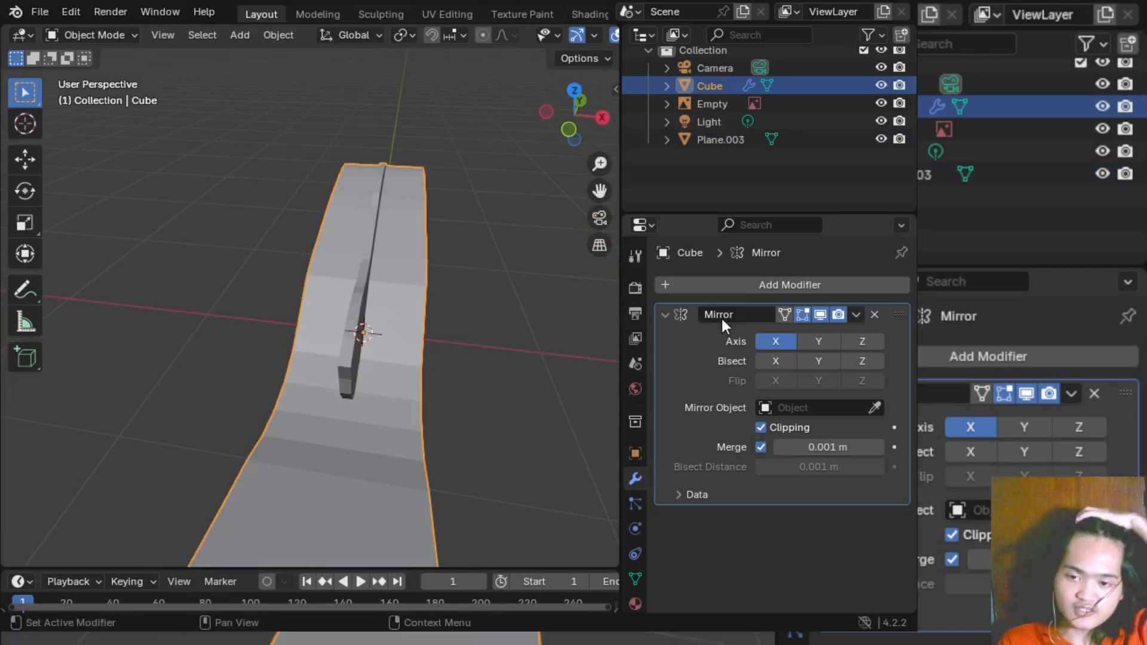
click(664, 315)
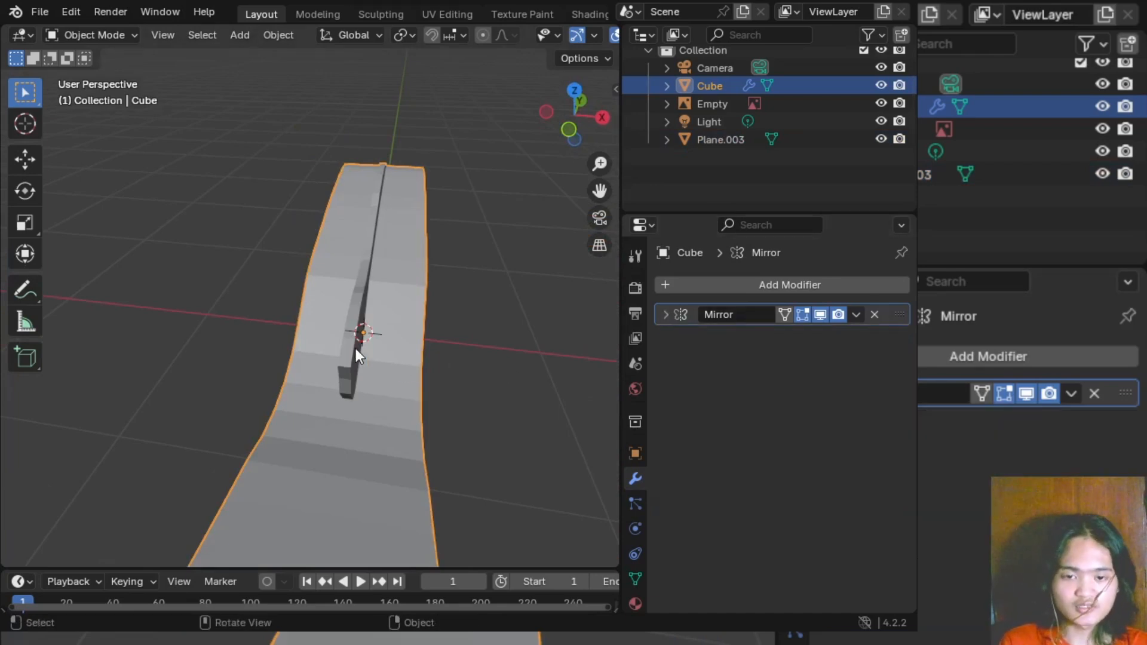
scroll(356, 349, up, 2)
middle_drag(356, 349, 622, 357)
scroll(349, 356, up, 2)
scroll(349, 356, down, 2)
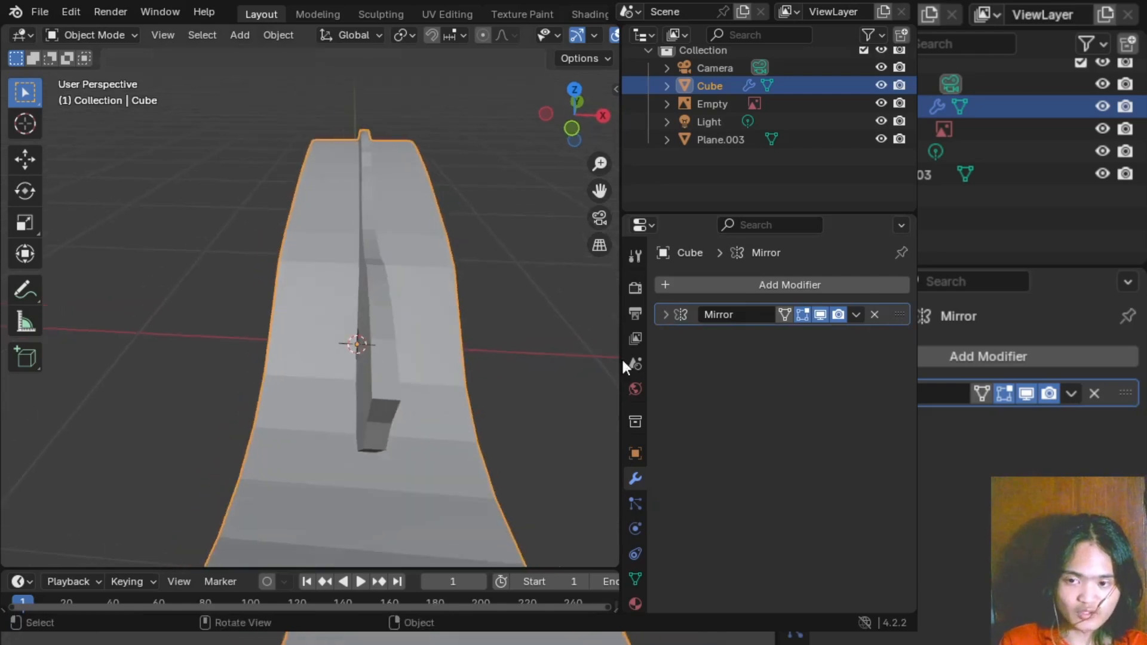
mouse_move(469, 399)
middle_down()
mouse_move(435, 394)
mouse_move(458, 398)
middle_up()
key(ctrl+z)
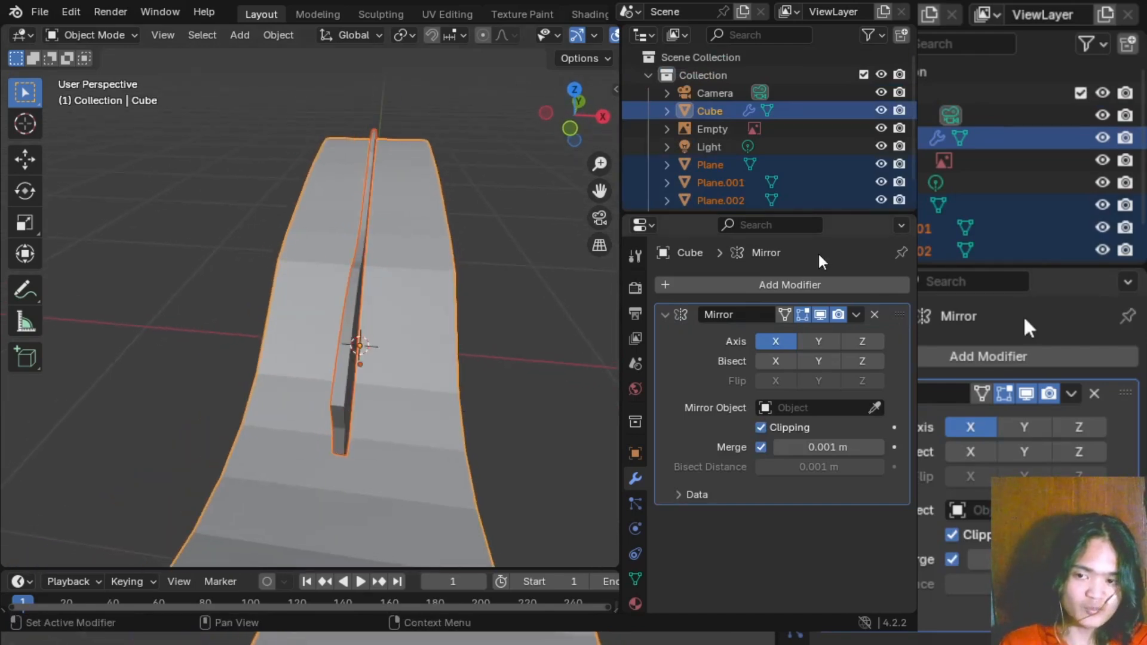
key(ctrl+j)
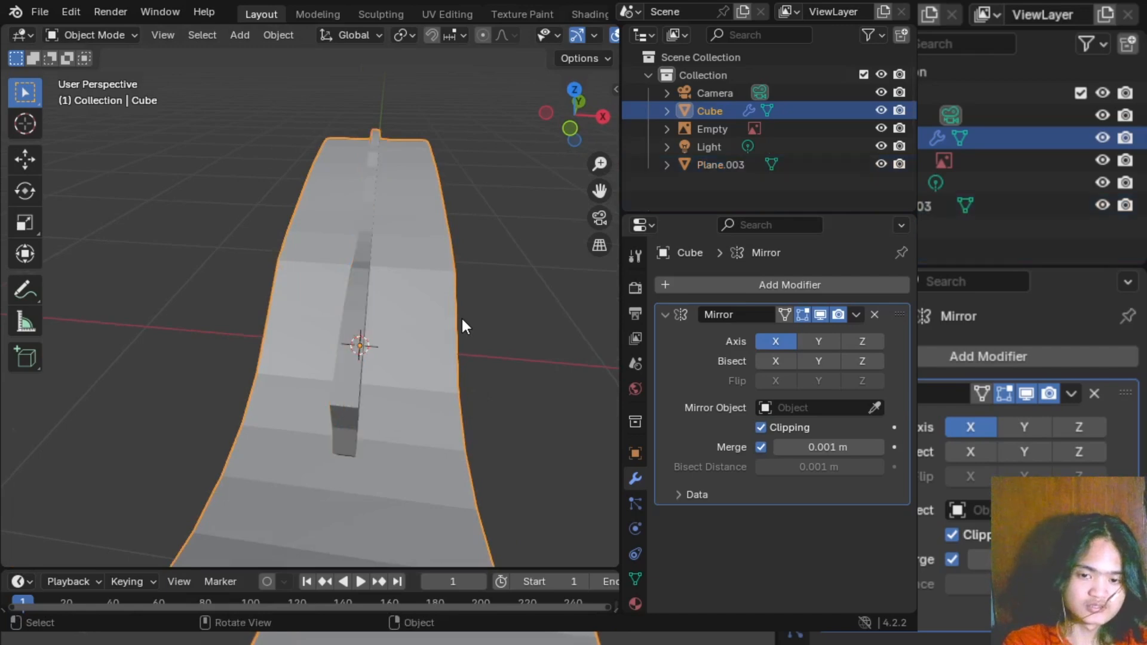
- Apply Shade Smooth to the joined fish body
middle_drag(461, 316, 403, 388)
right_click(329, 321)
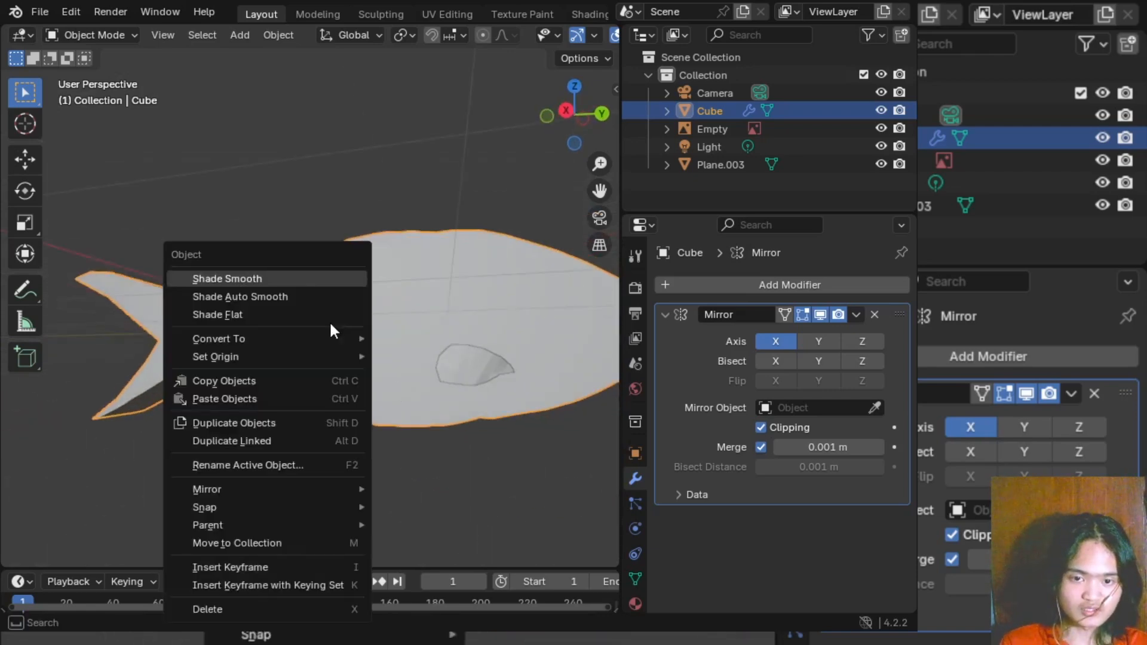
click(287, 278)
middle_drag(304, 435, 471, 406)
- Join the small pectoral fin on the fish's side into the body, with the body as the active object
click(468, 399)
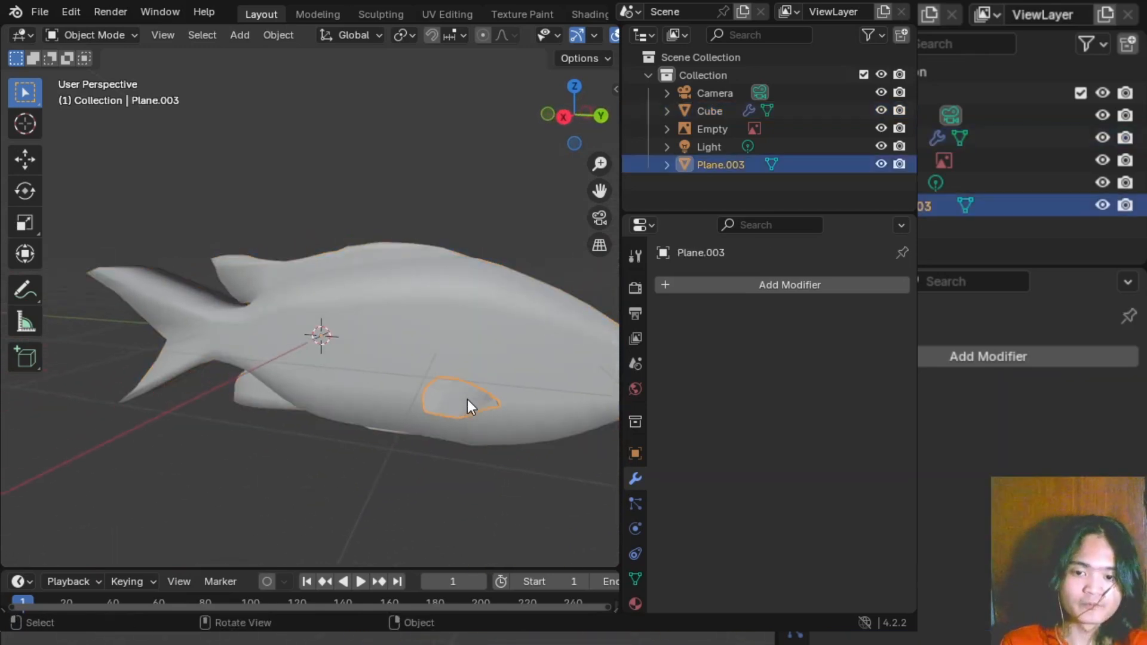
click(453, 405)
click(439, 379)
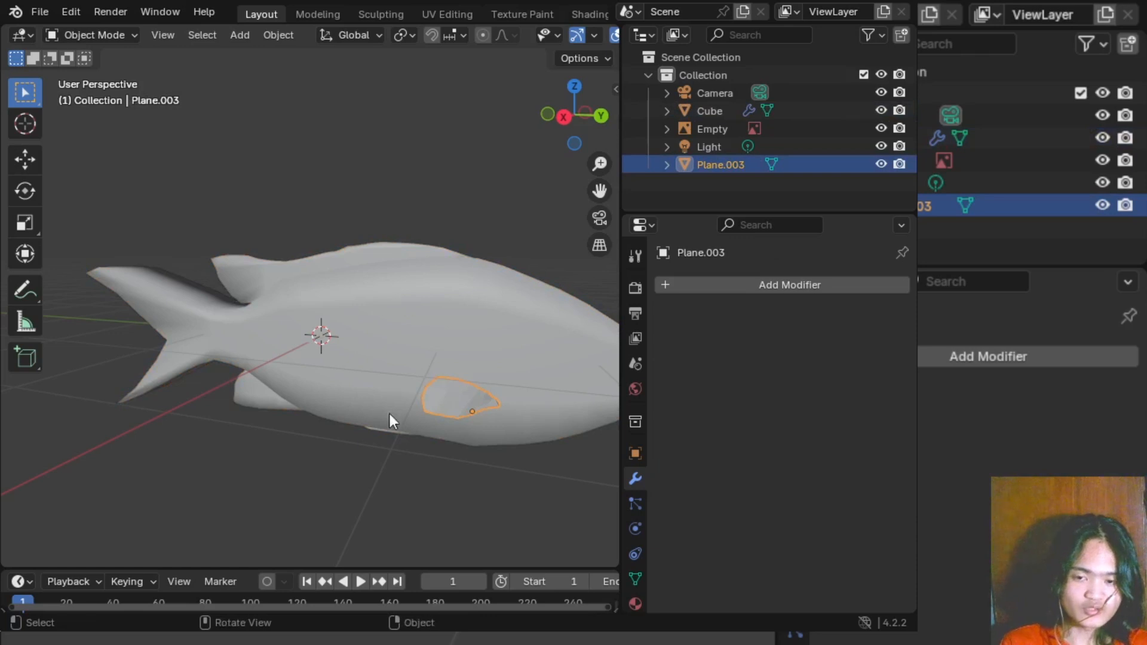
middle_drag(389, 413, 533, 339)
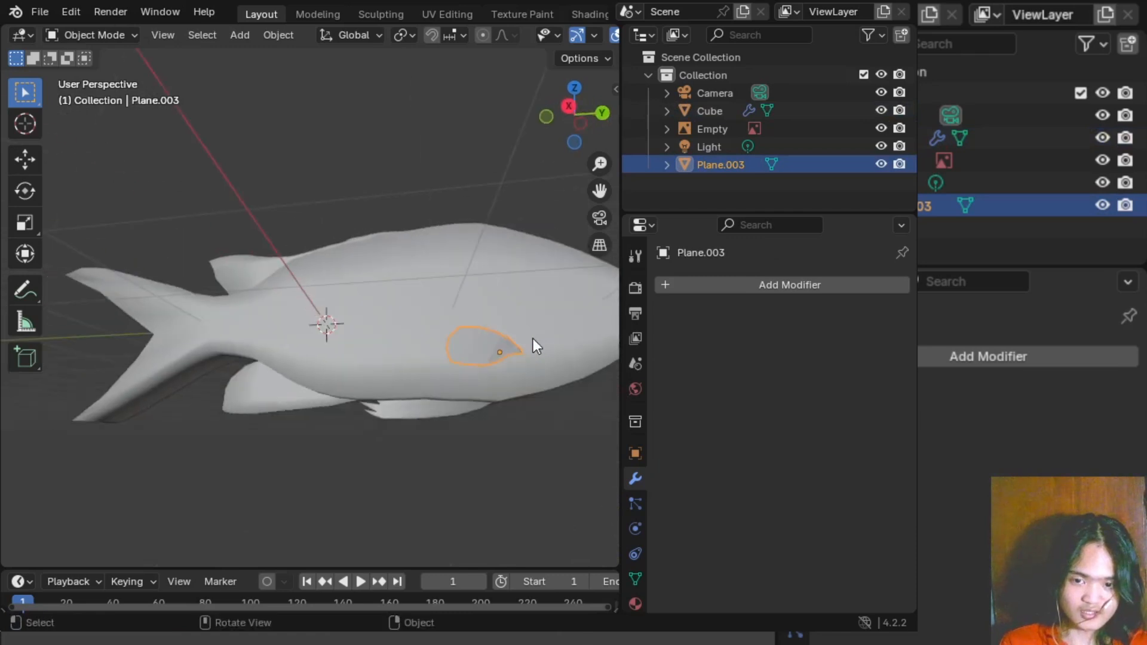
shift+click(419, 282)
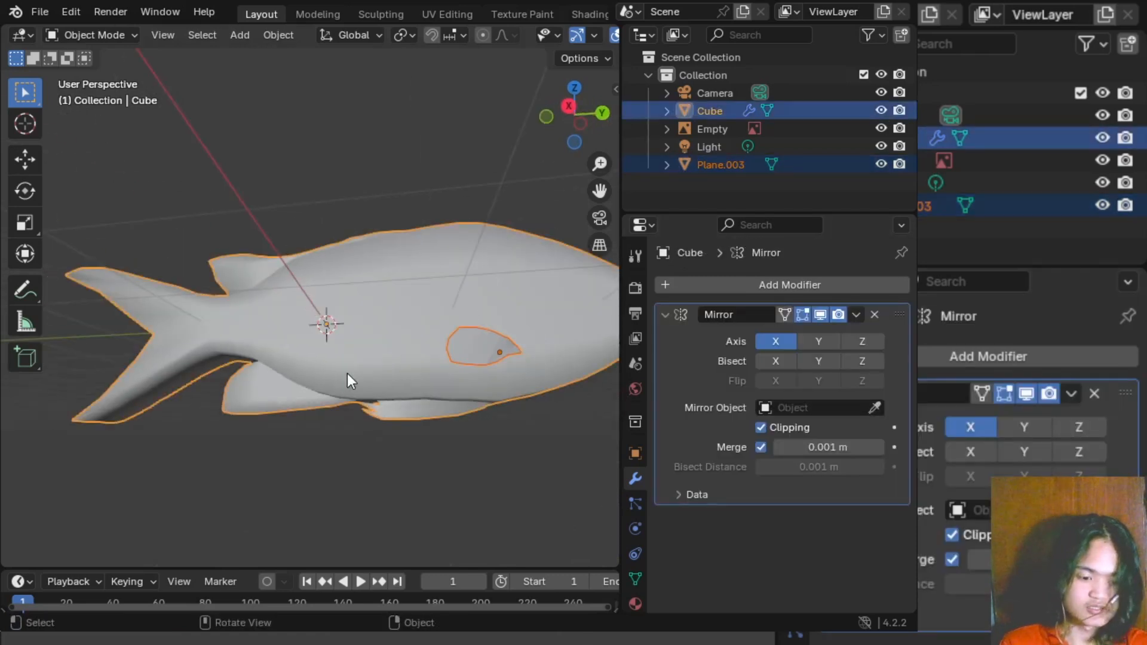
key(ctrl+j)
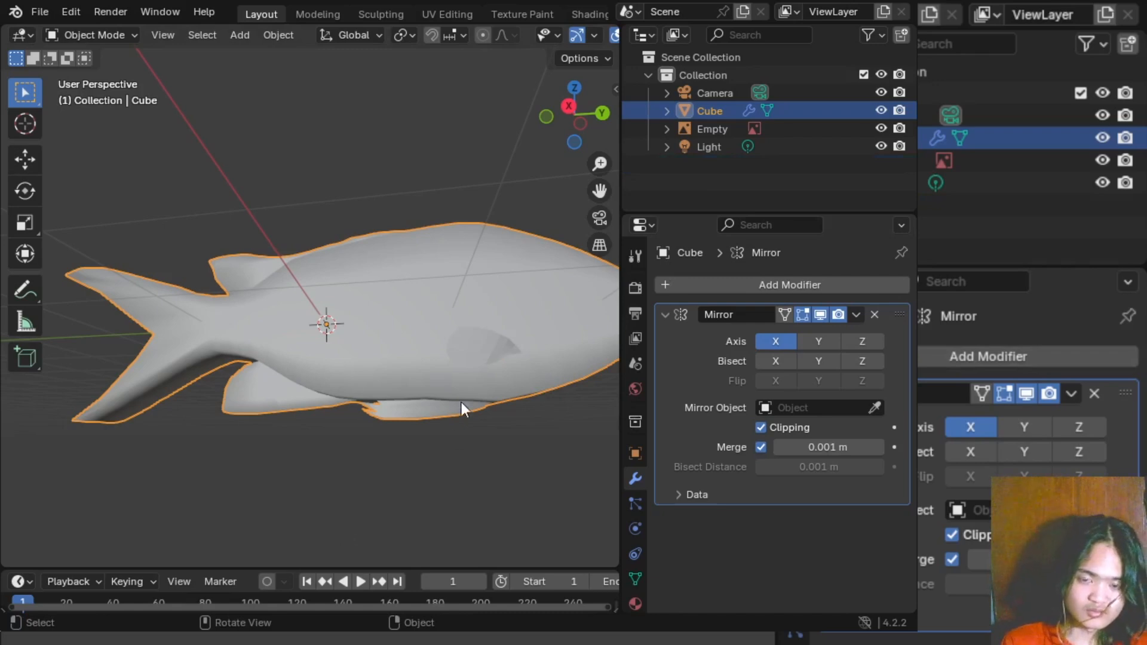
- Inspect the joined fish in Wireframe, Material Preview and Rendered shading, and return the viewport to Solid shading
middle_drag(461, 403, 384, 424)
scroll(468, 383, up, 4)
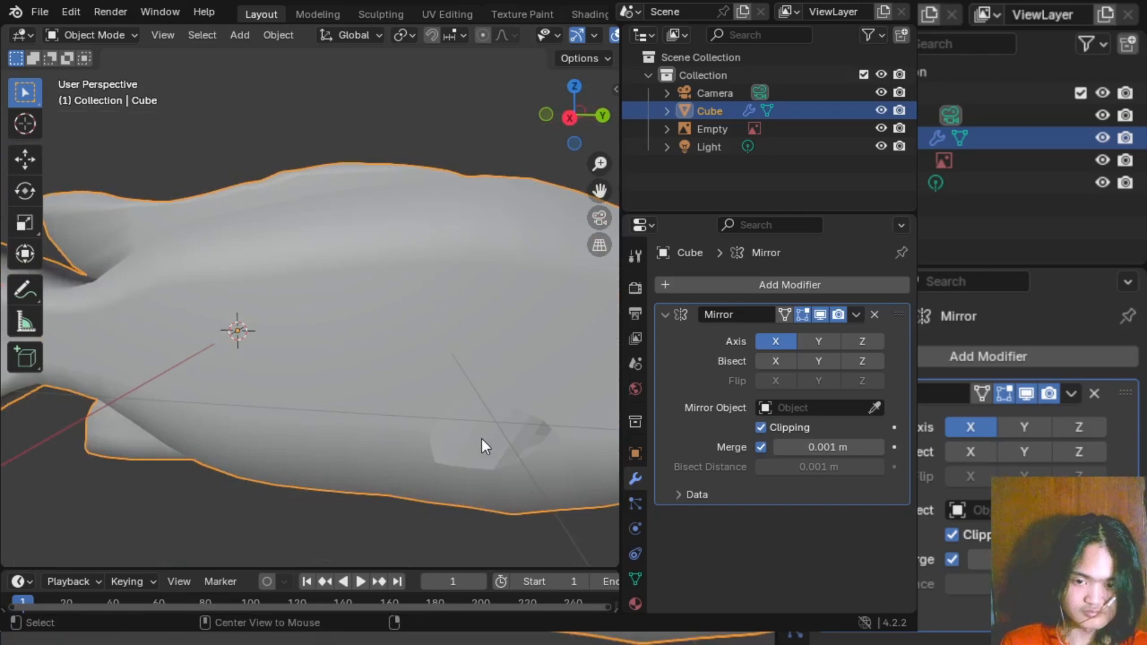
middle_drag(481, 439, 374, 472)
scroll(436, 445, down, 4)
click(407, 431)
key(z)
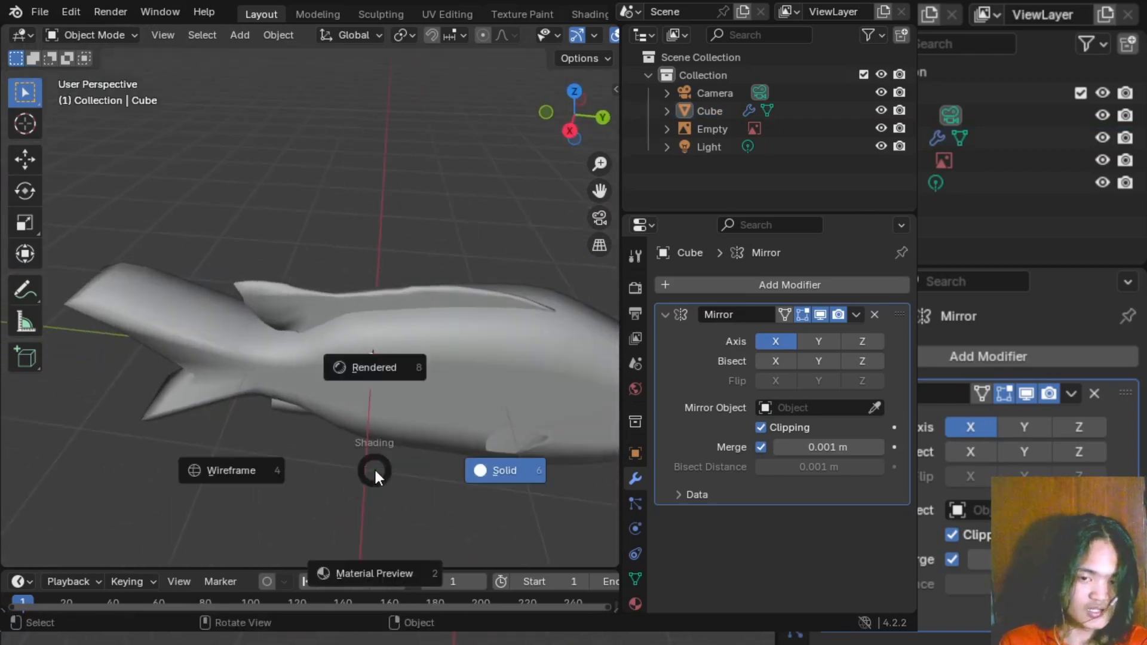
click(270, 473)
middle_drag(291, 443, 311, 412)
key(z)
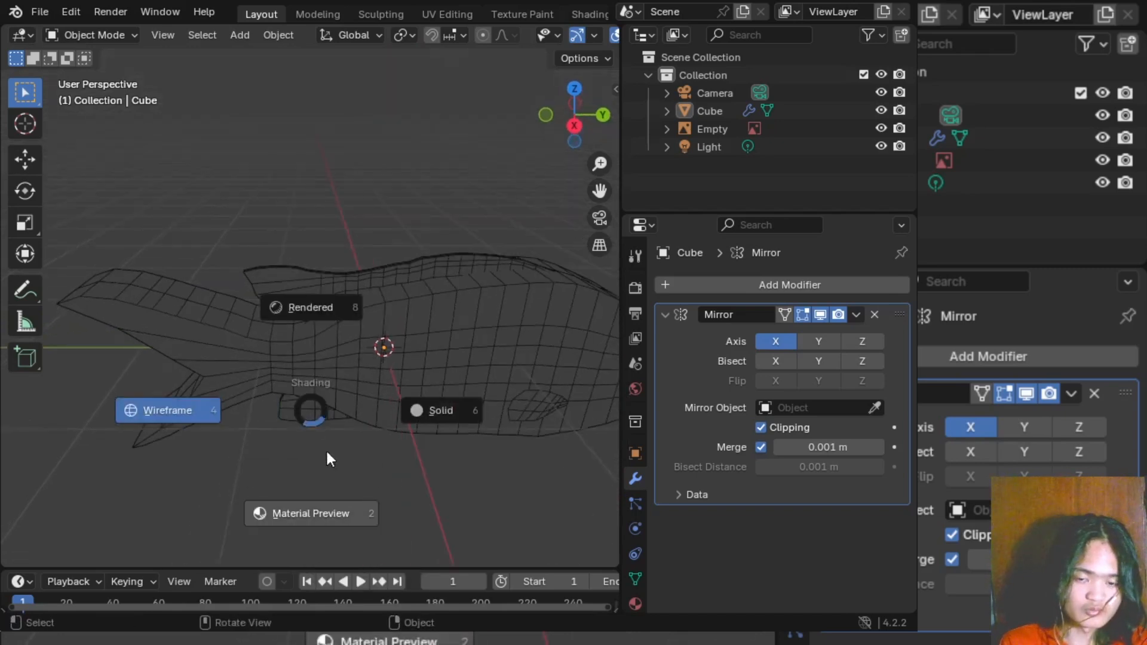
click(334, 505)
middle_drag(368, 526, 413, 413)
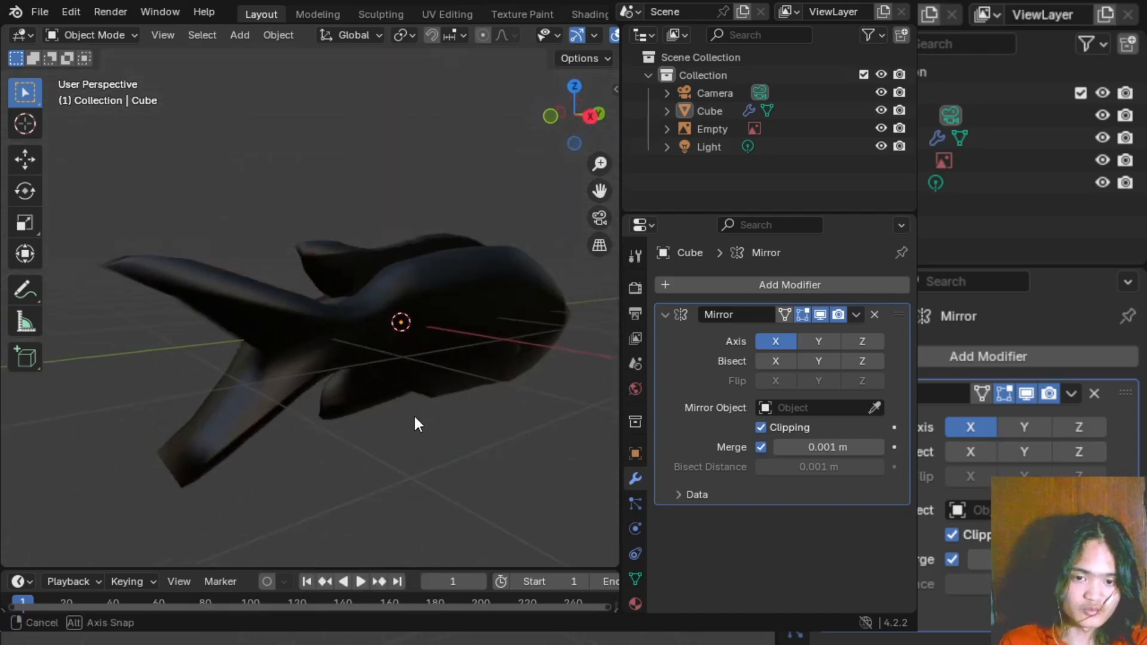
key(z)
click(415, 328)
mouse_move(415, 327)
middle_down()
mouse_move(386, 425)
mouse_move(464, 439)
mouse_move(281, 403)
mouse_move(319, 462)
mouse_move(377, 393)
mouse_move(457, 344)
mouse_move(457, 318)
middle_up()
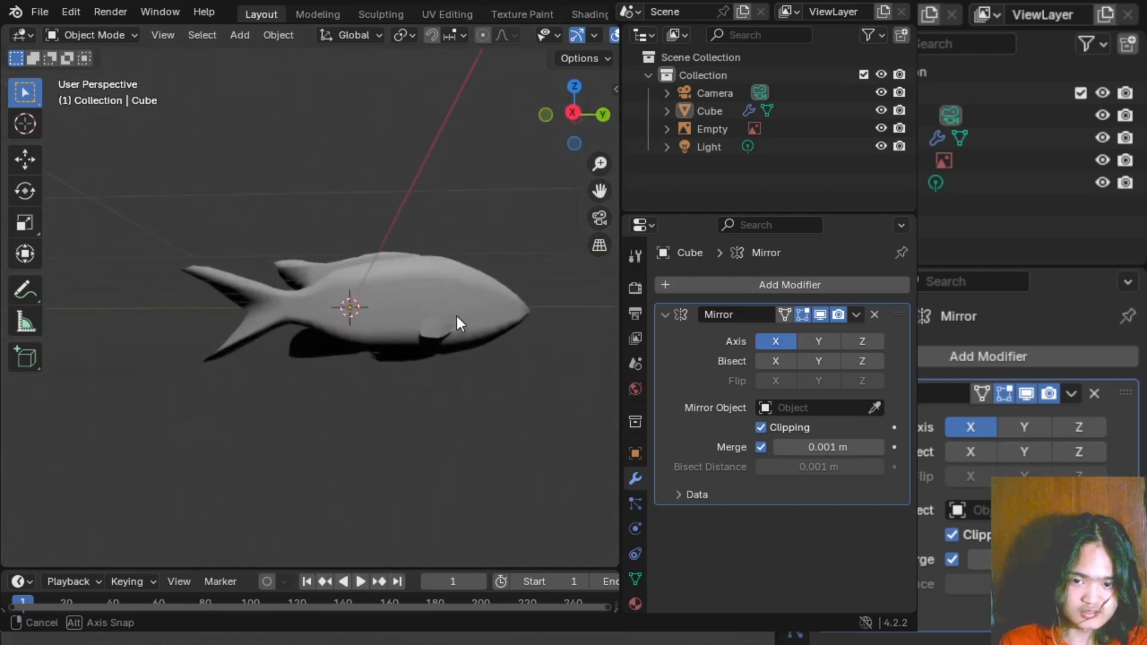
scroll(420, 335, up, 3)
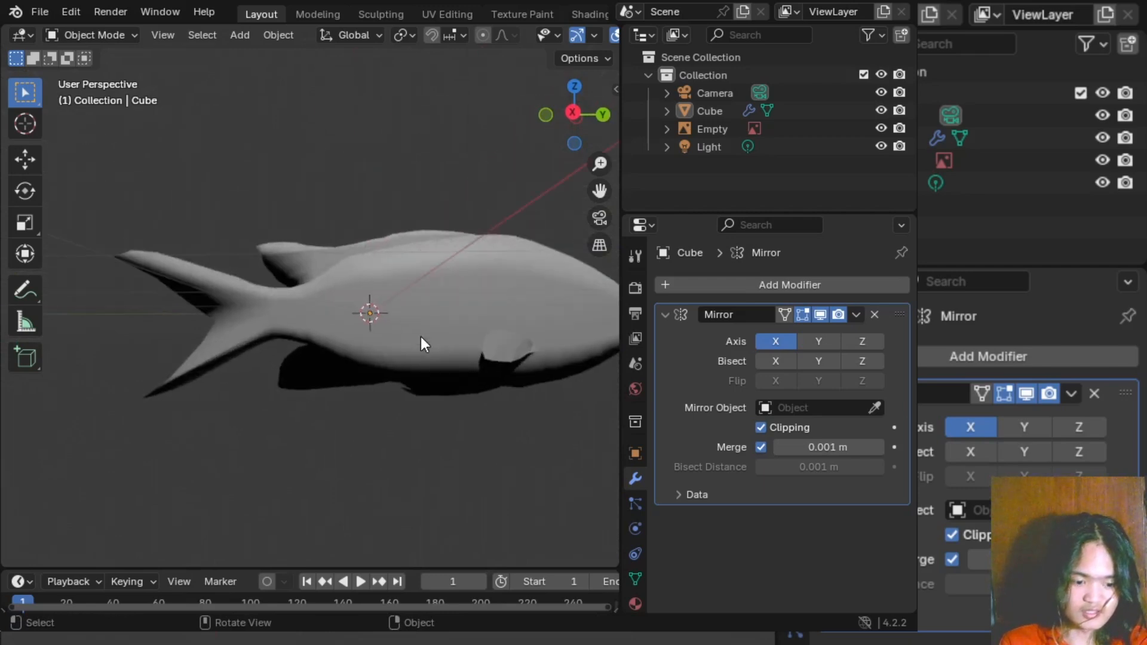
key(z)
click(496, 332)
- Examine the fish's width and proportions from the front at several distances
mouse_move(496, 332)
middle_down()
mouse_move(391, 392)
mouse_move(298, 411)
mouse_move(266, 447)
mouse_move(305, 436)
mouse_move(310, 457)
mouse_move(306, 392)
middle_up()
scroll(272, 446, up, 3)
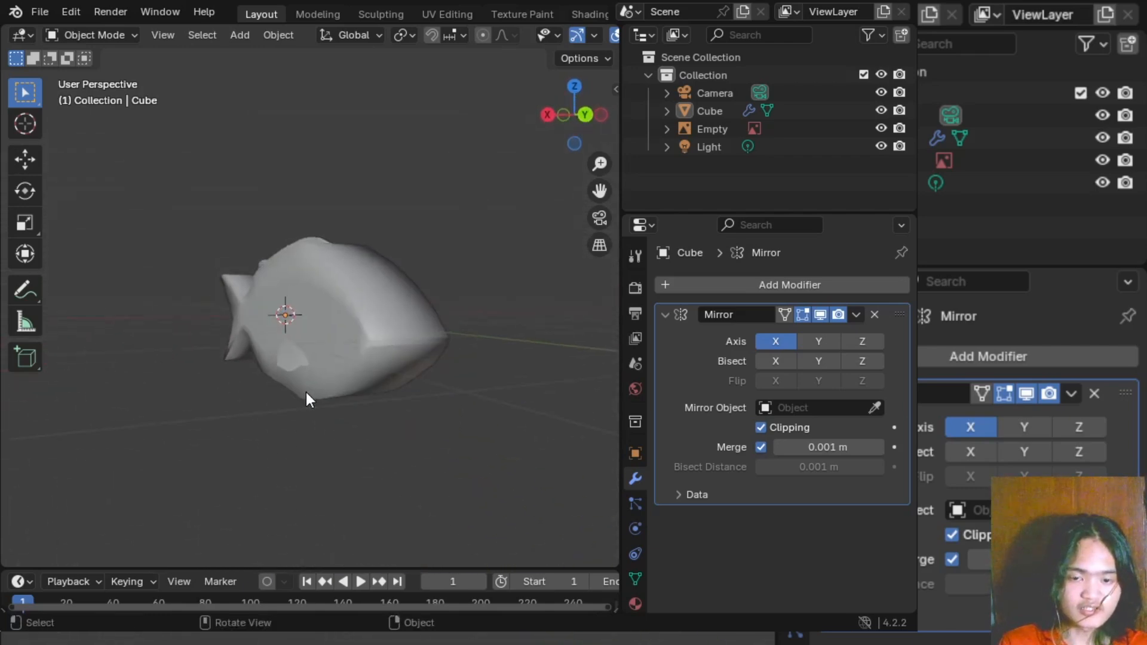
scroll(306, 393, up, 2)
scroll(302, 392, down, 5)
scroll(300, 390, up, 3)
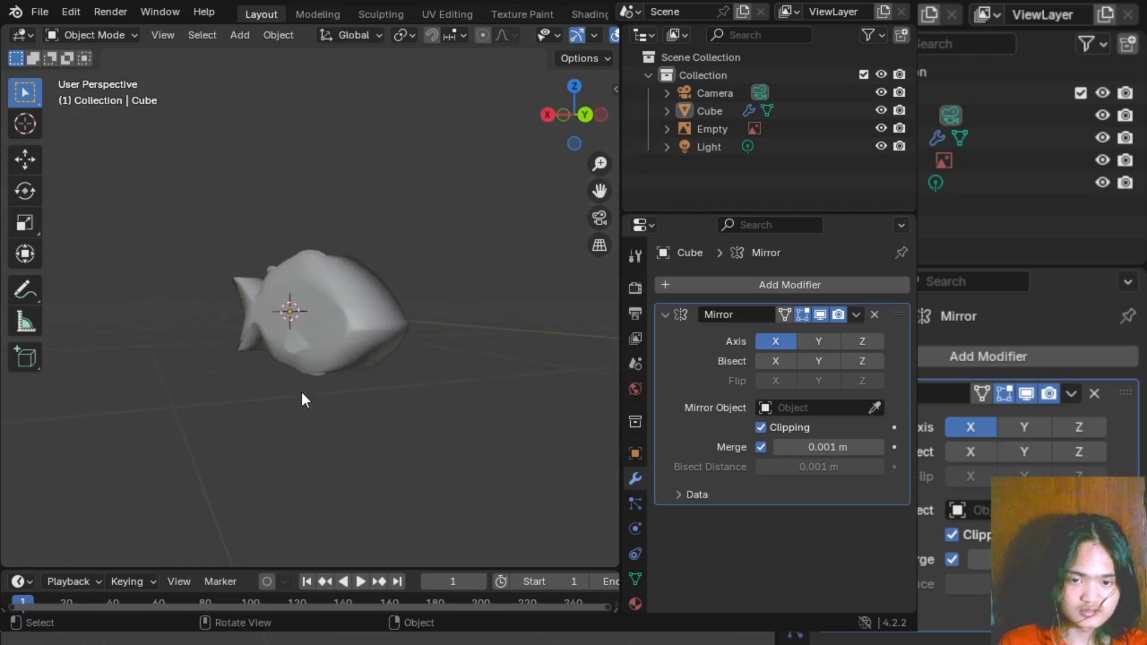
scroll(301, 393, up, 3)
scroll(302, 395, down, 3)
mouse_move(302, 395)
middle_down()
mouse_move(278, 397)
mouse_move(288, 404)
middle_up()
- Enter Edit Mode on the fish, narrow the selected body by scaling it along the X axis, and clear the selection
key(Tab)
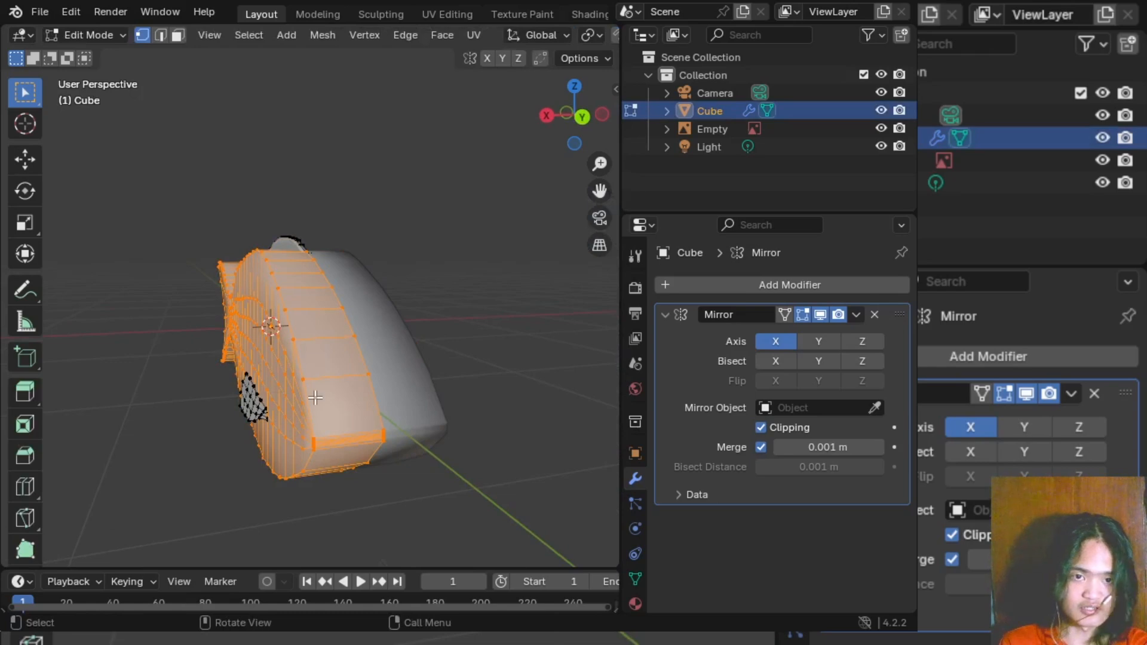
middle_drag(410, 361, 97, 394)
scroll(97, 394, up, 3)
scroll(128, 384, down, 2)
scroll(127, 384, up, 6)
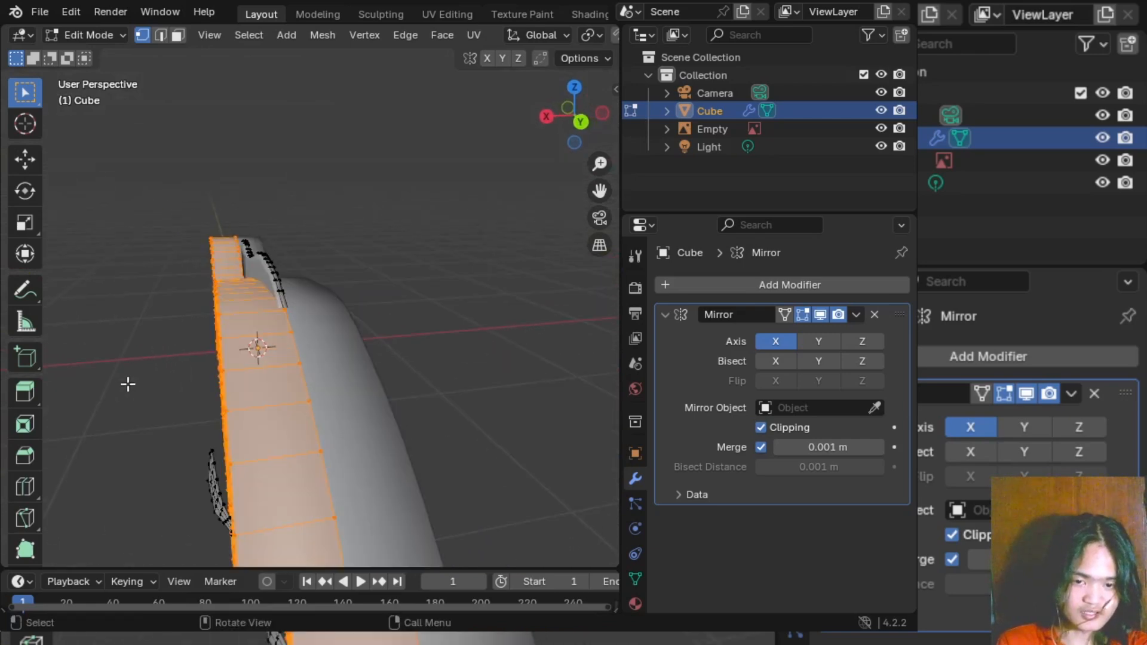
scroll(132, 384, down, 8)
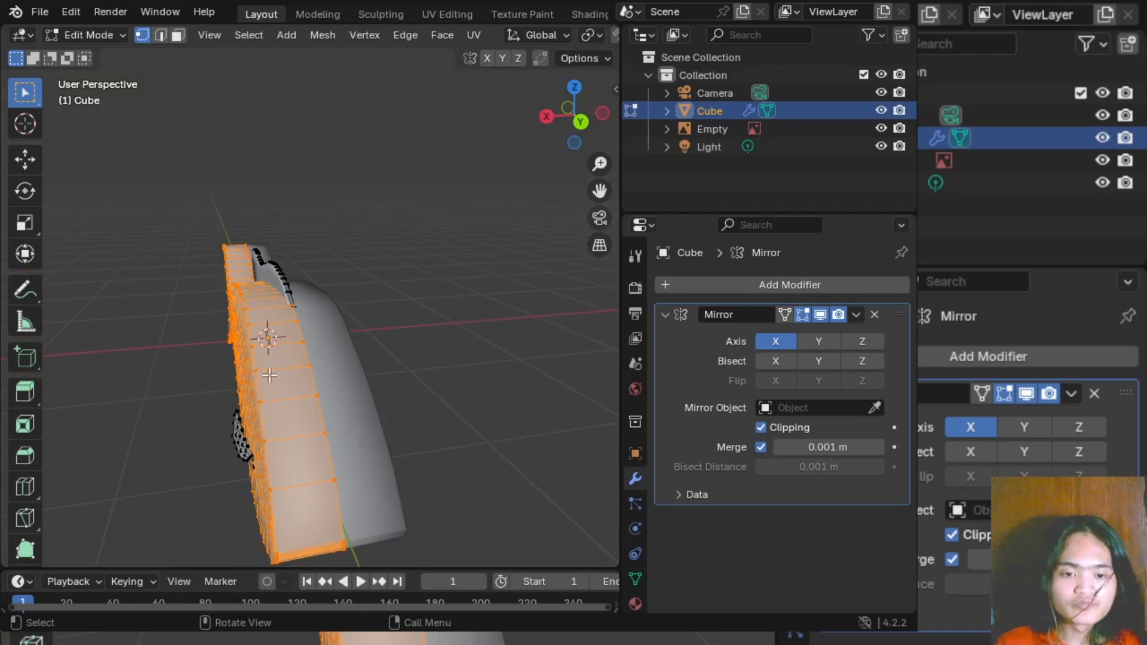
shift+middle_drag(311, 366, 346, 351)
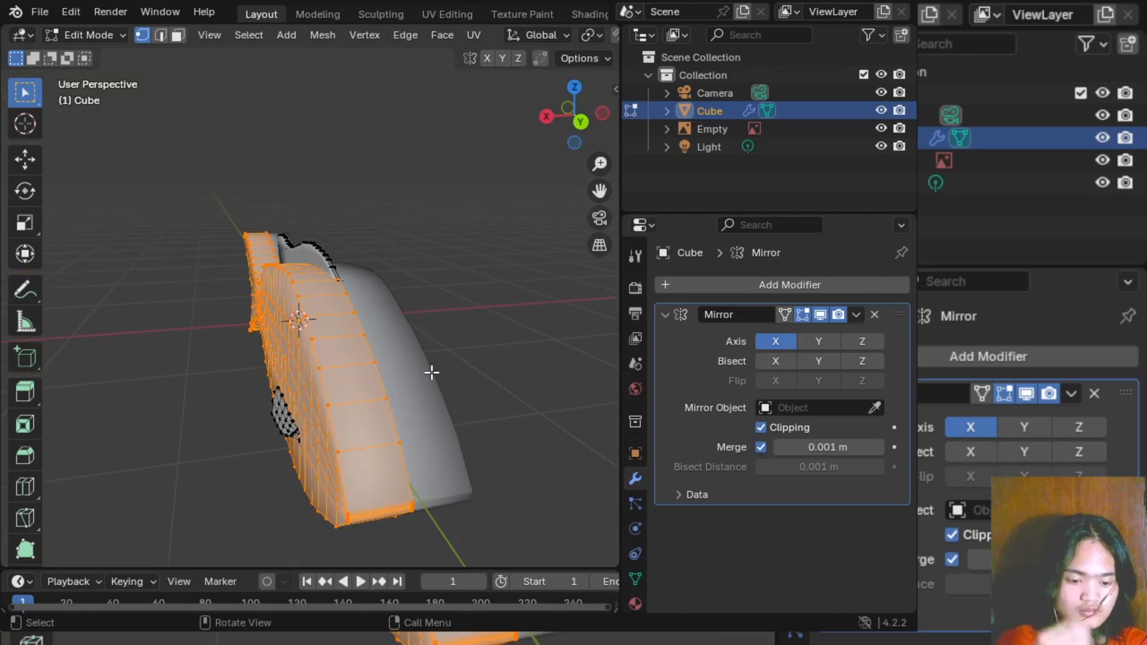
key(s)
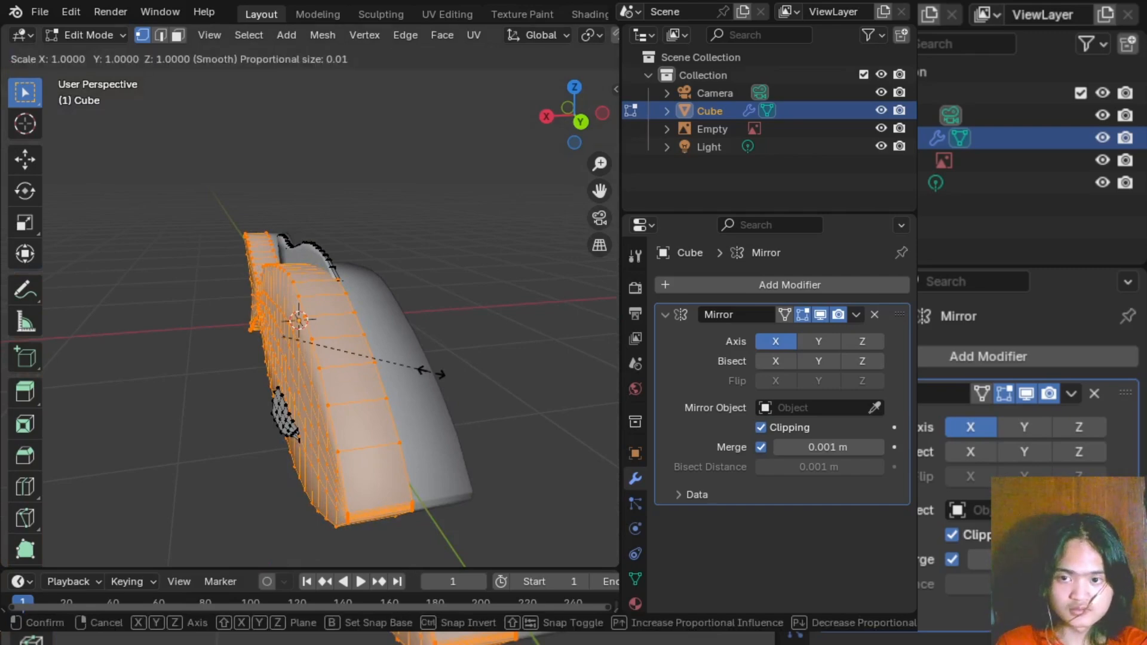
key(x)
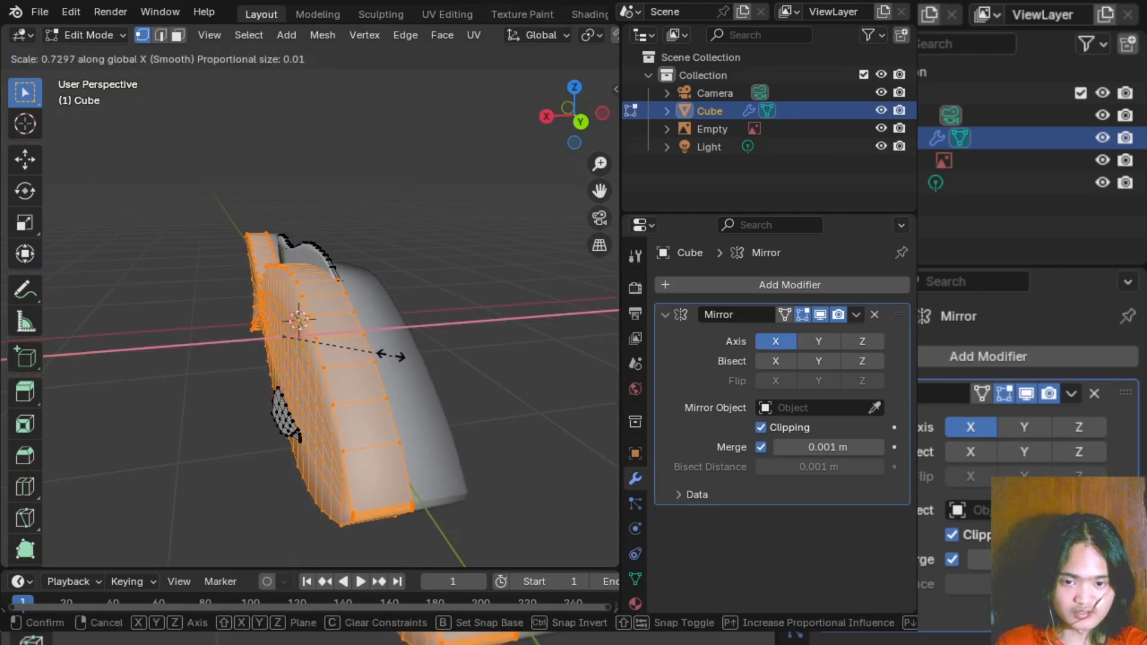
click(178, 359)
click(439, 346)
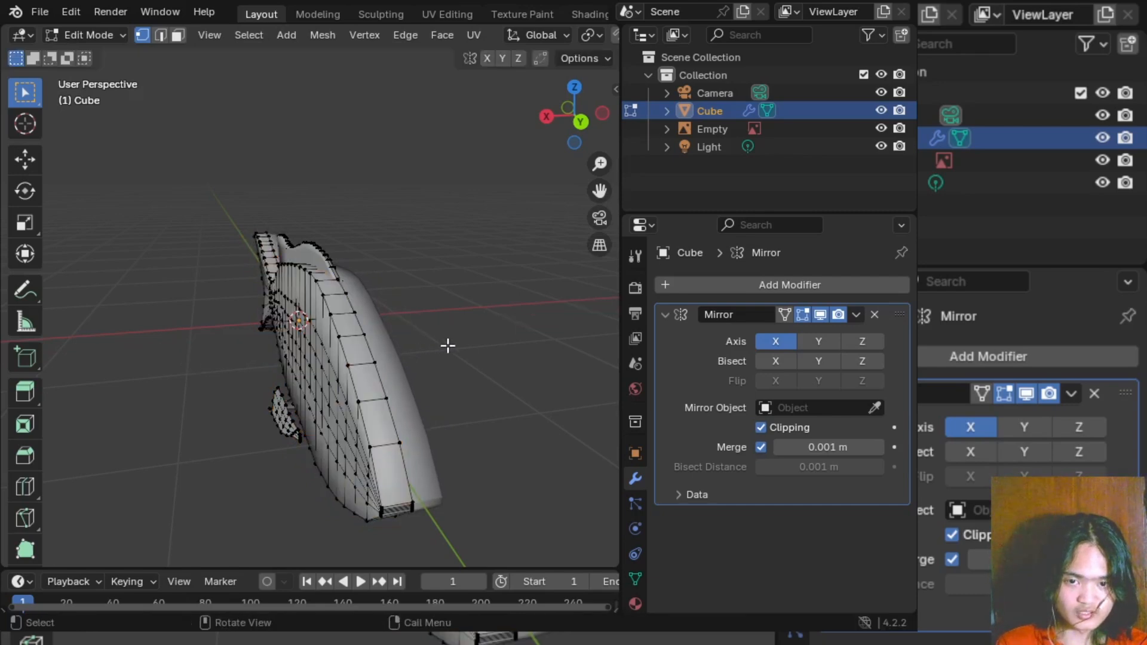
- Undo the narrowing that was applied only to the fish's body
middle_drag(448, 342, 361, 470)
scroll(436, 416, up, 5)
scroll(451, 430, down, 5)
key(ctrl+l)
key(ctrl+z)
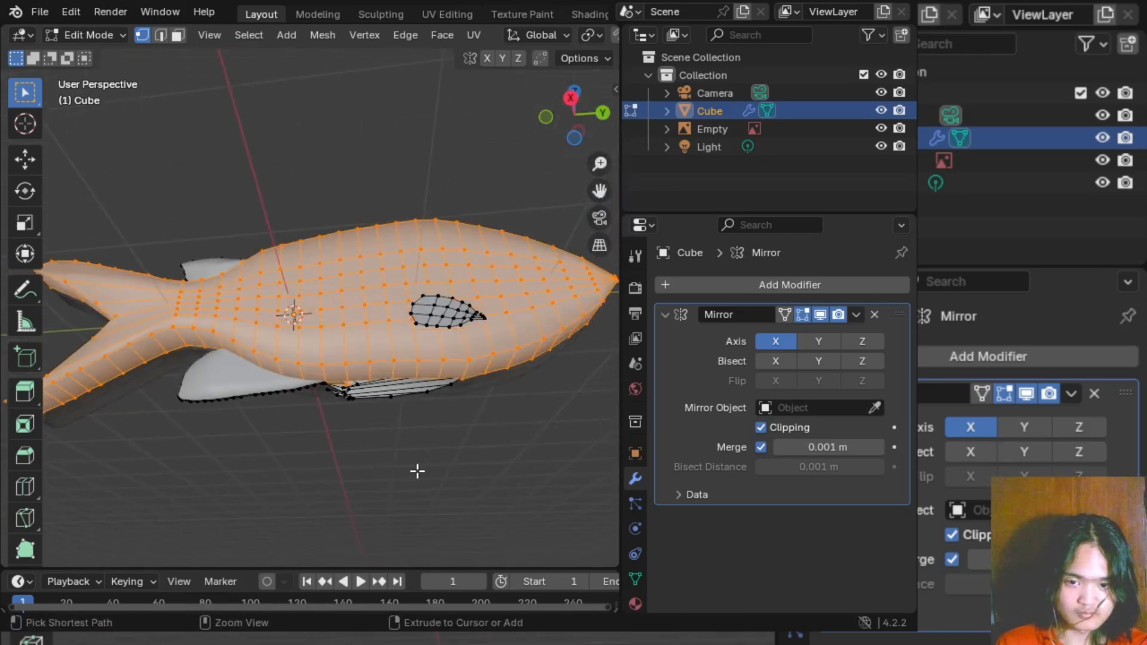
- Select the entire fish mesh including all fins, narrow it by scaling along the X axis, and clear the selection
middle_drag(359, 477, 504, 476)
click(485, 470)
key(a)
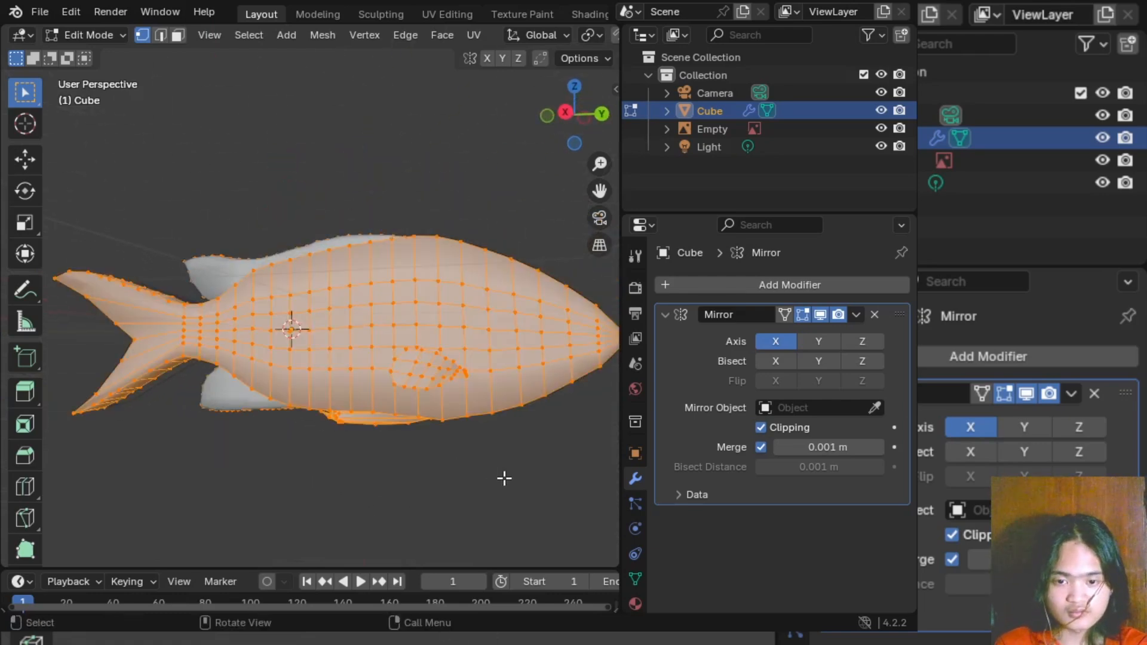
key(s)
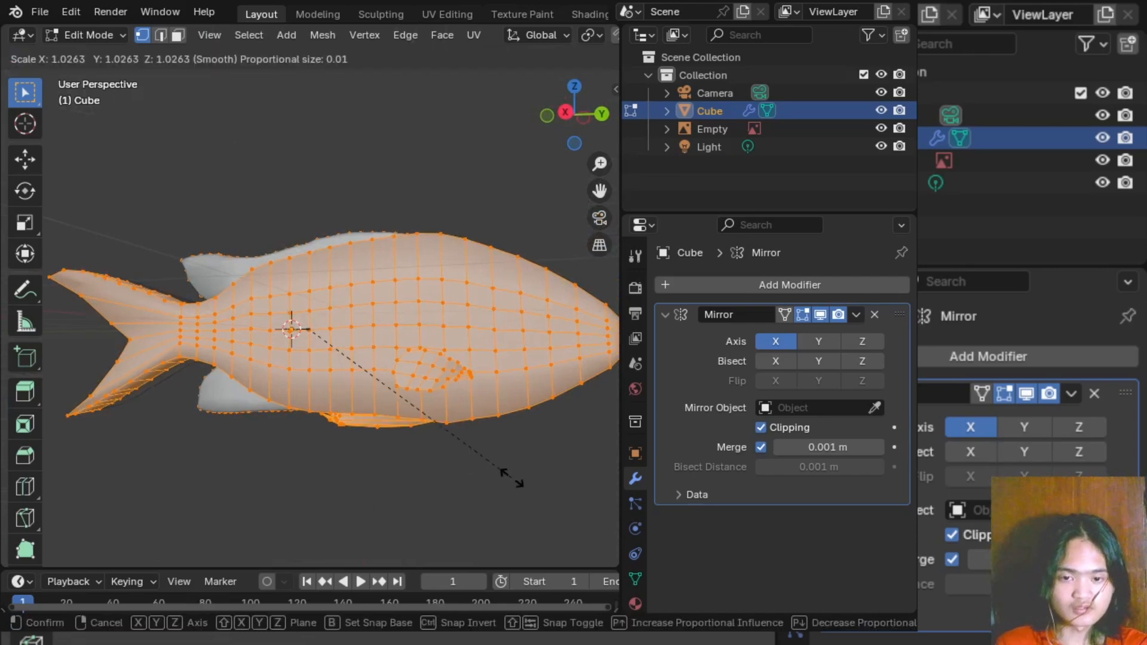
key(x)
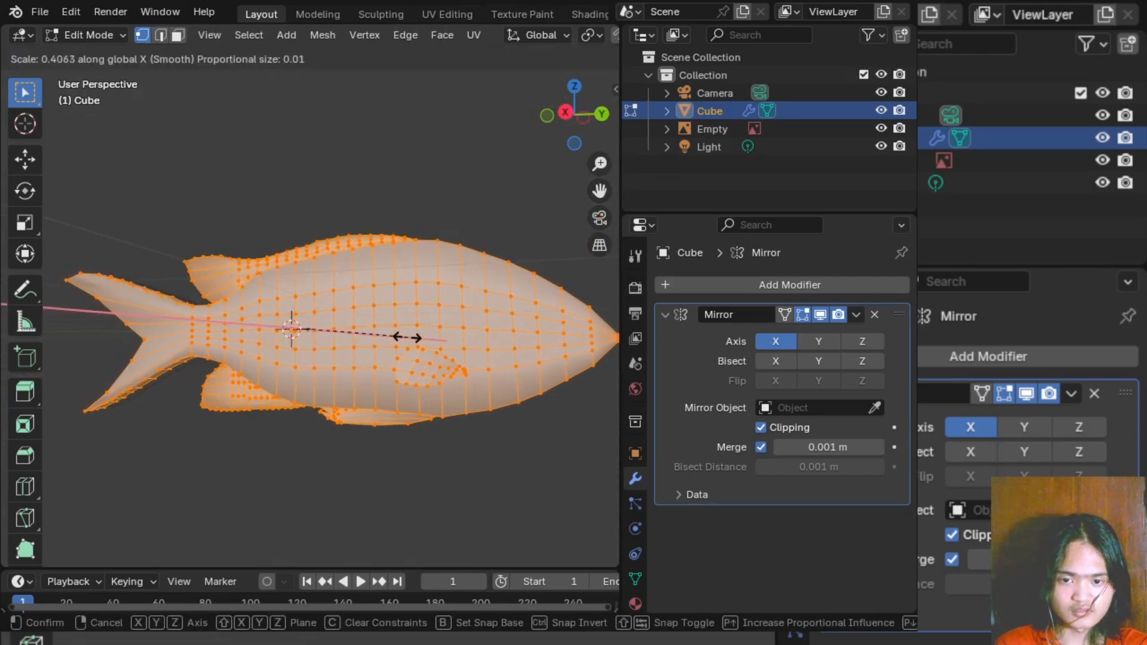
click(336, 371)
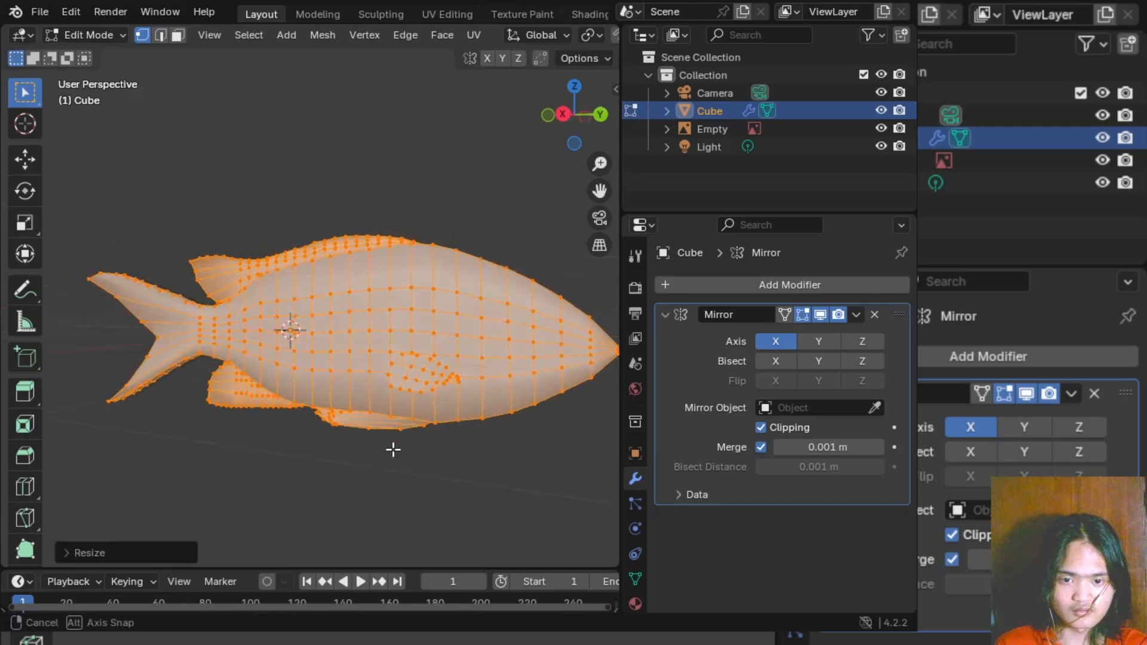
middle_drag(392, 451, 240, 467)
key(alt+a)
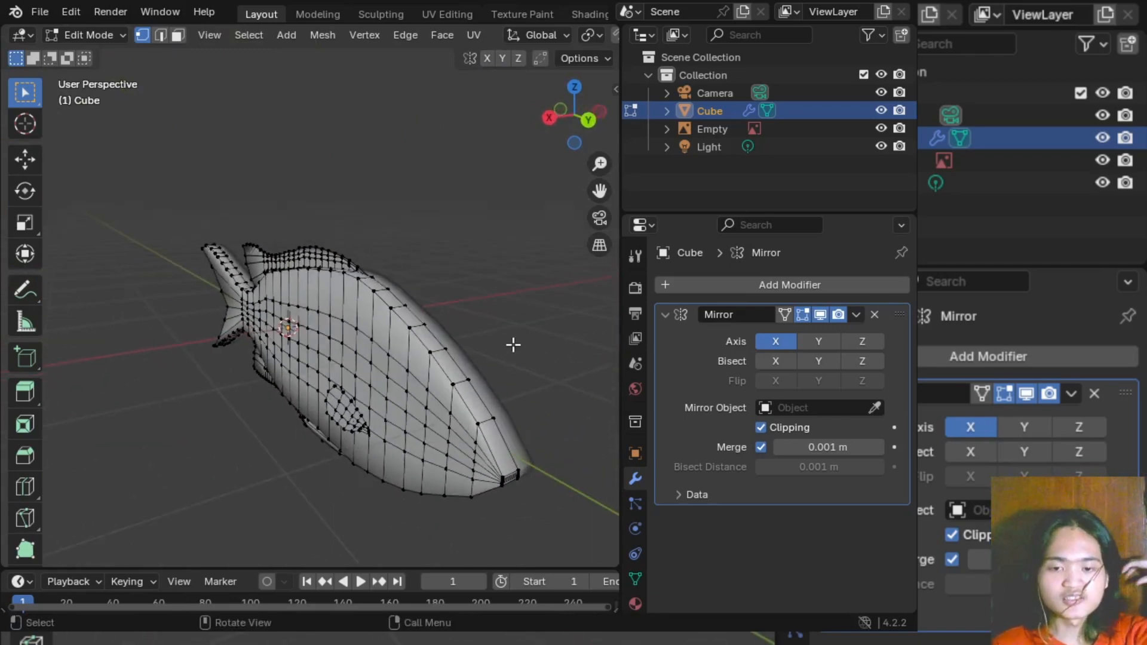
middle_drag(513, 344, 420, 371)
key(Tab)
key(Tab)
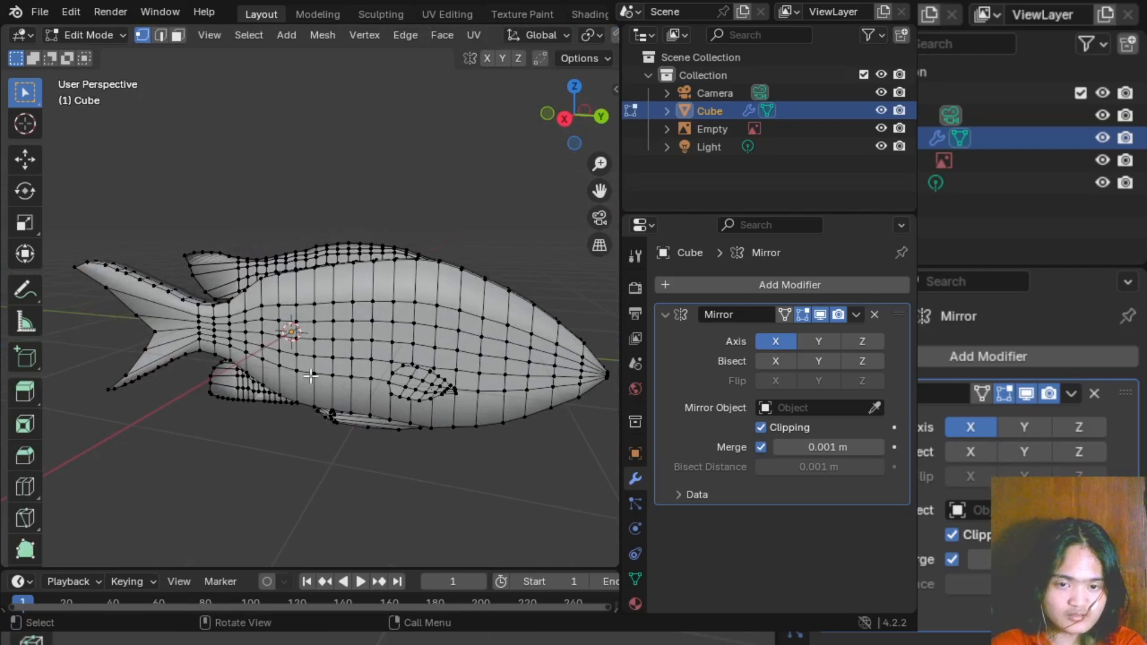
- Select the horizontal edge loop that runs along the middle of the fish's side from snout to tail
middle_drag(243, 326, 246, 326)
scroll(250, 328, down, 1)
scroll(379, 367, up, 7)
scroll(383, 366, down, 4)
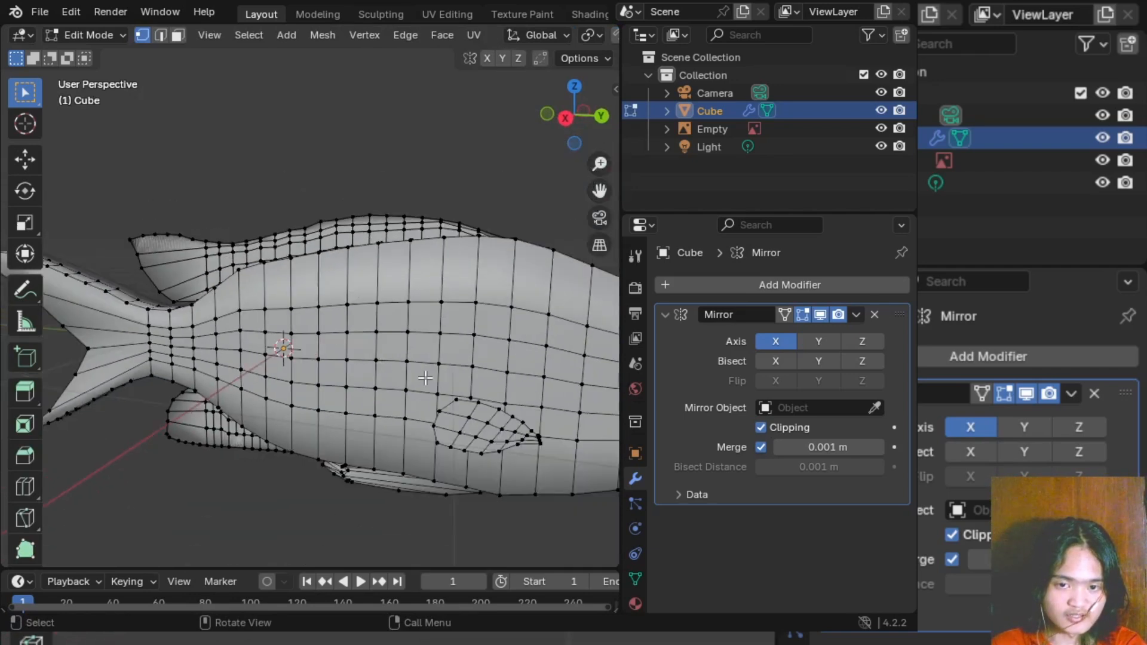
mouse_move(533, 380)
middle_down()
mouse_move(484, 379)
mouse_move(543, 376)
middle_up()
shift+middle_drag(581, 375, 497, 376)
alt+click(494, 375)
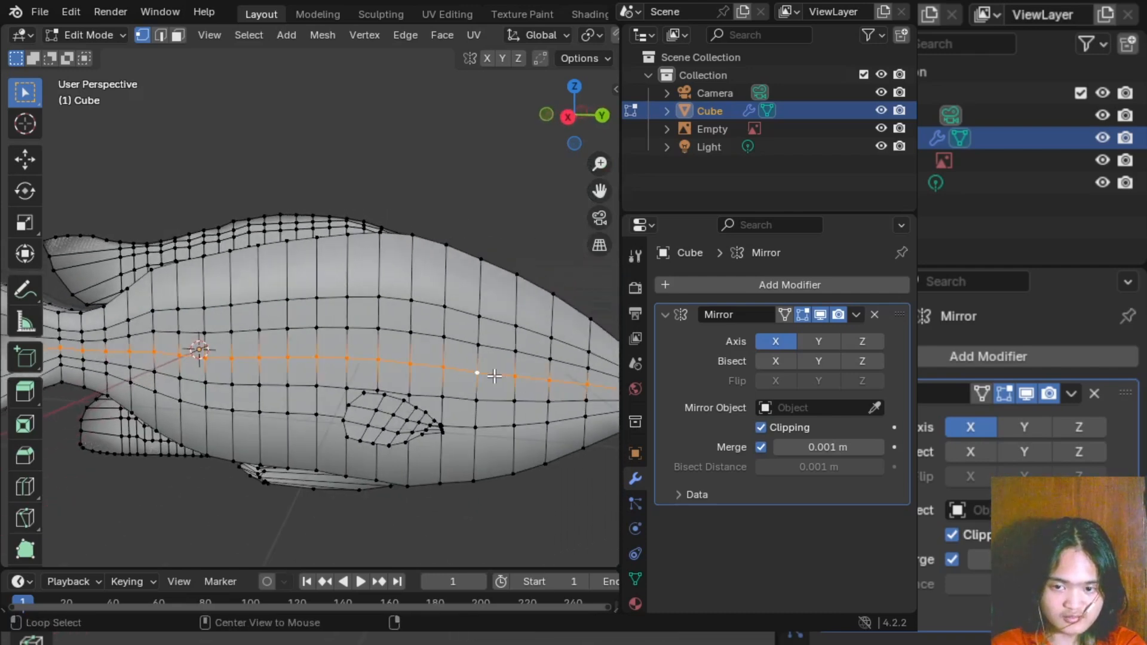
scroll(487, 416, down, 5)
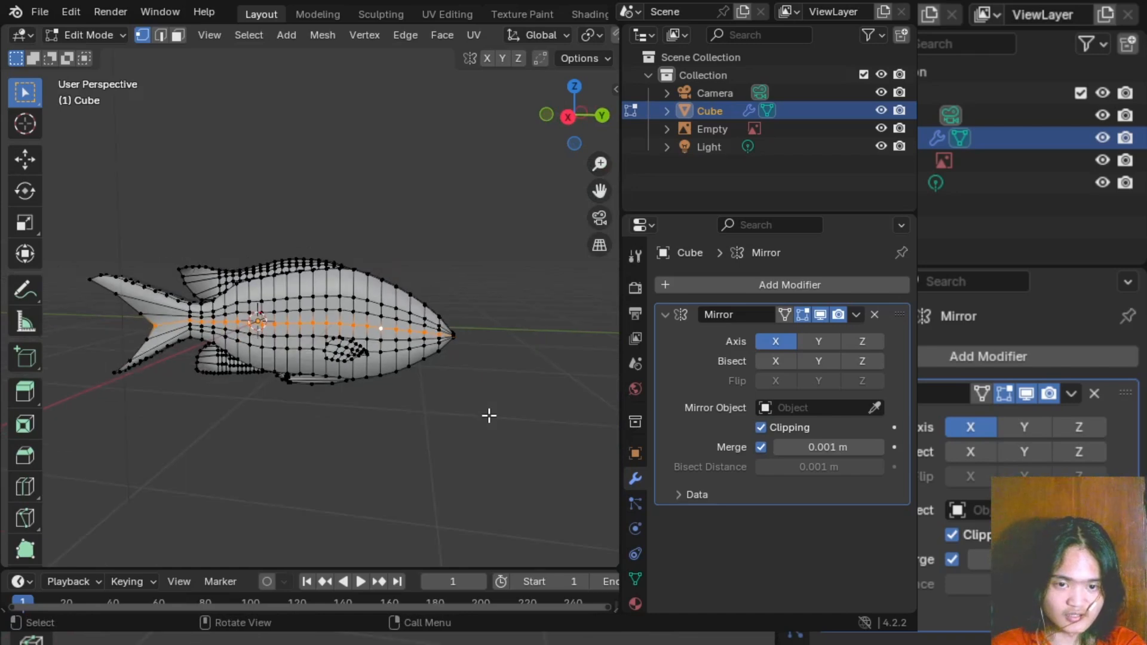
- Remove the loop's vertices at the tip of the snout from the selection
scroll(488, 416, up, 2)
scroll(488, 415, up, 8)
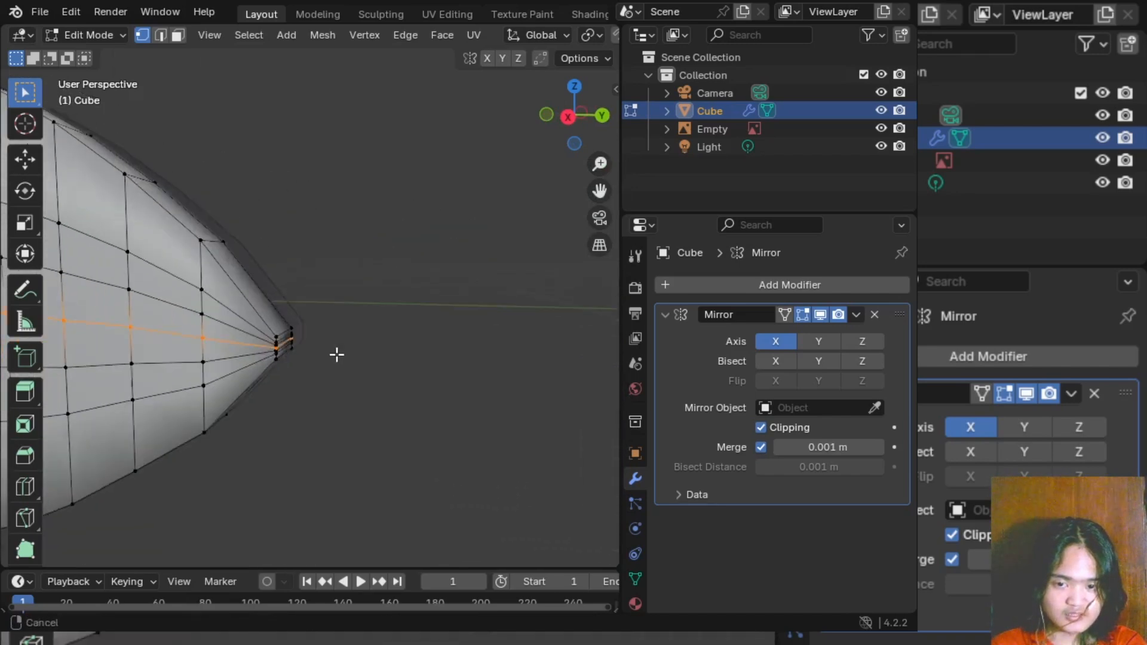
middle_drag(373, 376, 426, 419)
shift+click(353, 388)
scroll(430, 400, down, 5)
shift+click(332, 353)
middle_drag(339, 389, 378, 420)
- Remove the loop's vertices at the tail fork and the narrow tail base from the selection
mouse_move(265, 407)
middle_down()
mouse_move(246, 385)
mouse_move(616, 399)
middle_up()
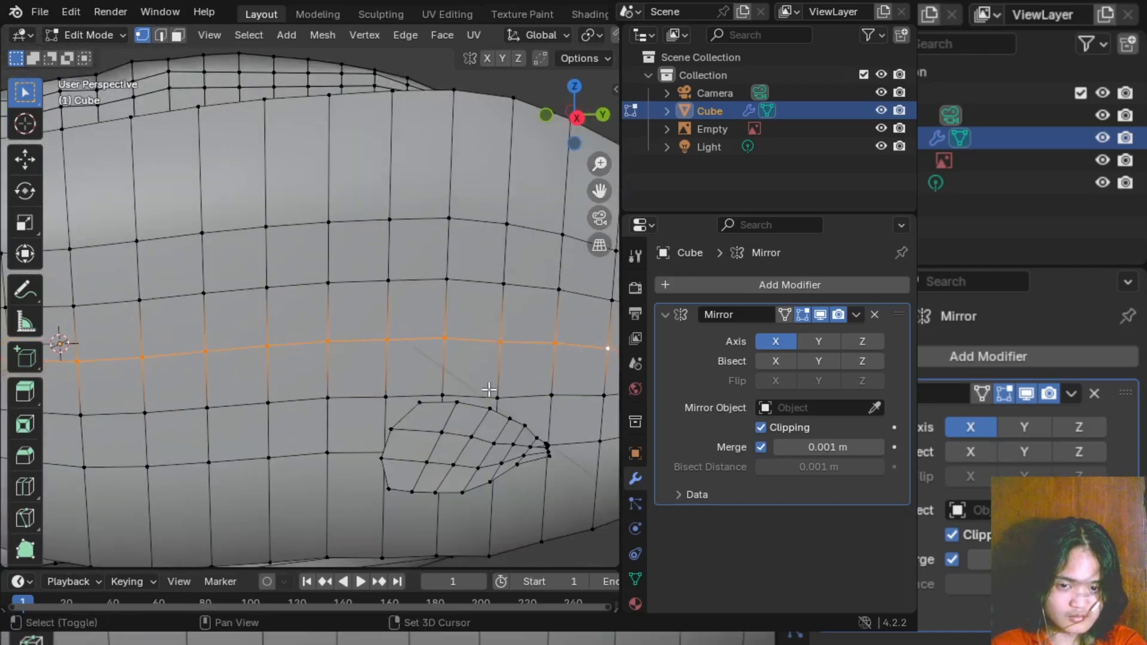
shift+middle_drag(191, 394, 609, 399)
shift+middle_drag(152, 409, 392, 410)
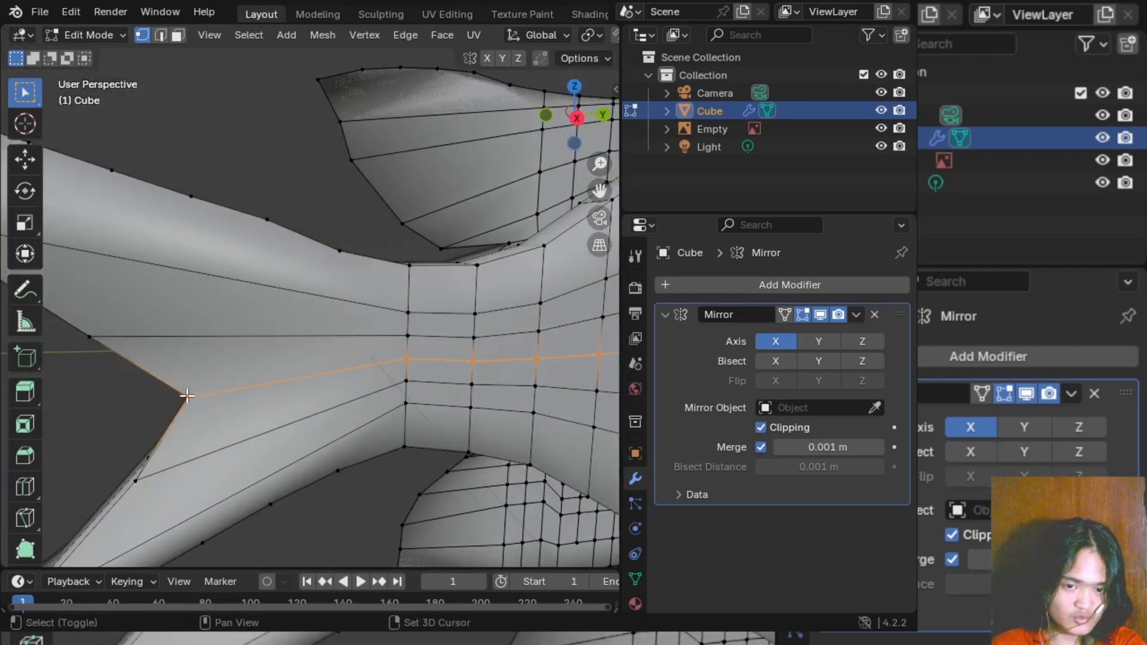
shift+middle_drag(429, 372, 363, 370)
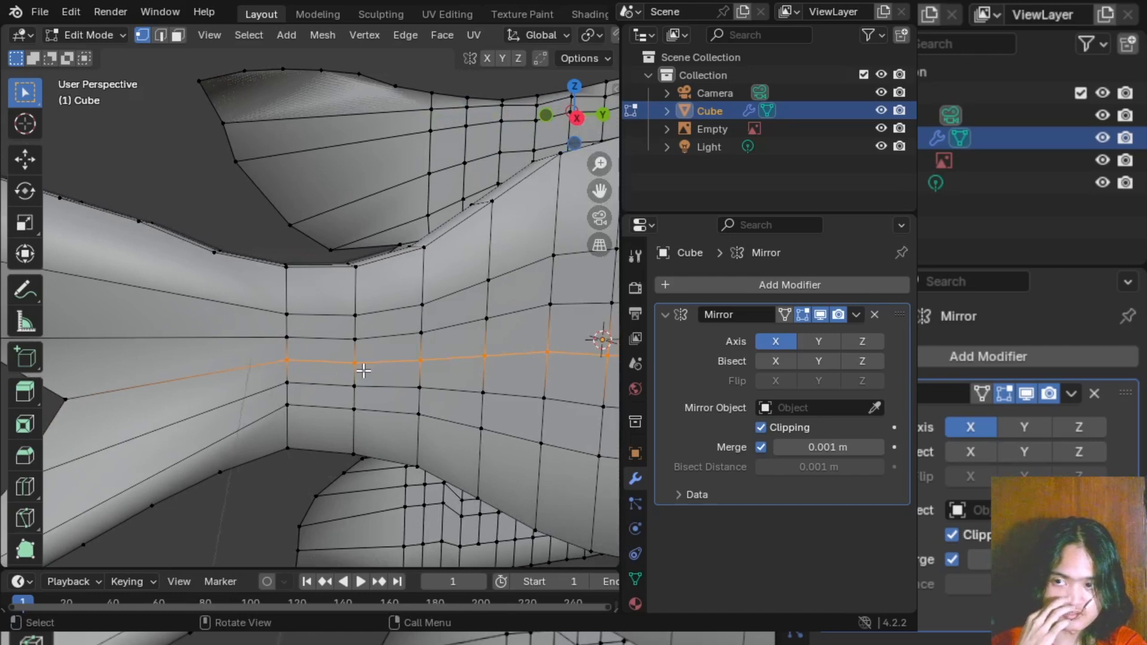
middle_drag(364, 371, 319, 370)
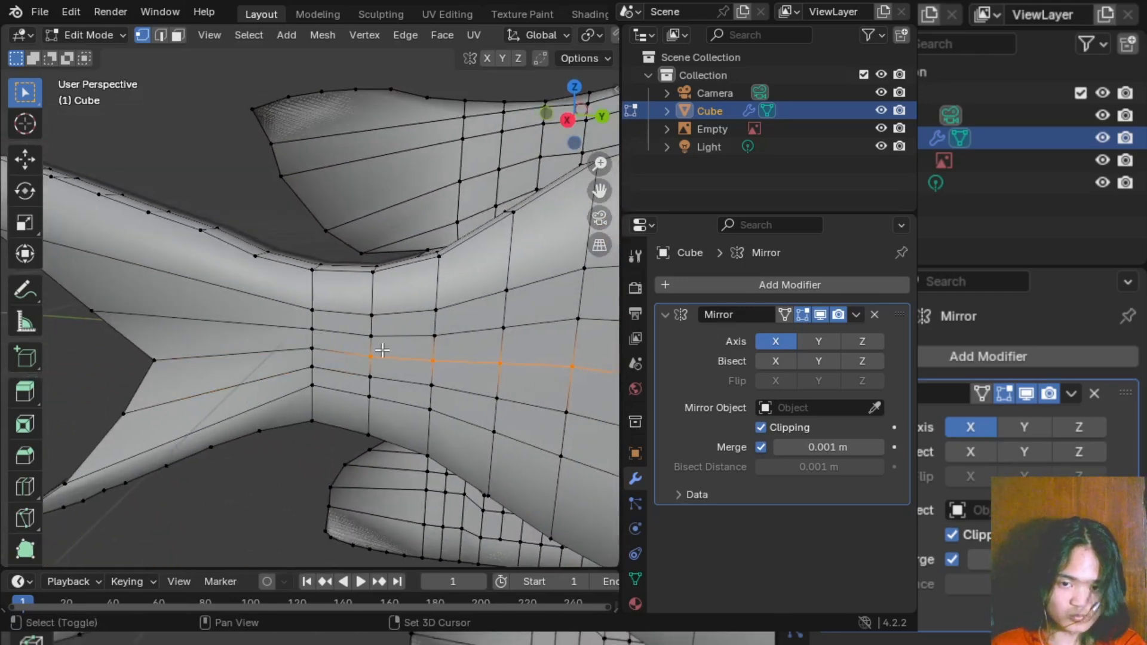
scroll(428, 360, down, 2)
shift+middle_drag(570, 364, 307, 345)
scroll(438, 352, down, 3)
shift+middle_drag(438, 352, 379, 353)
scroll(379, 354, down, 3)
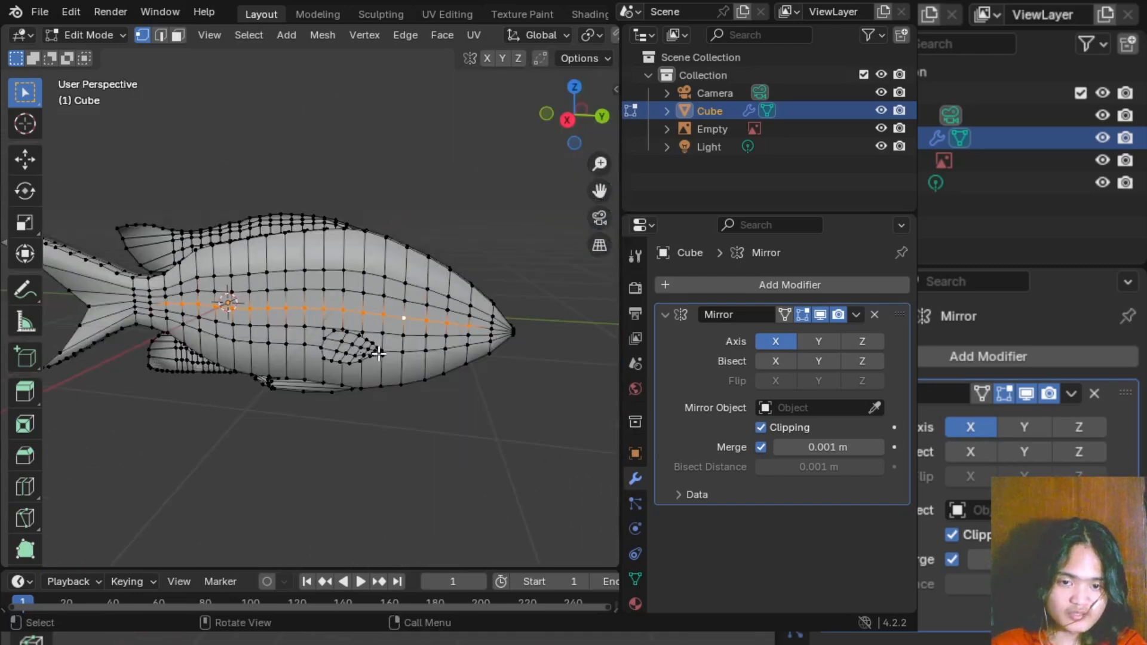
scroll(379, 354, up, 1)
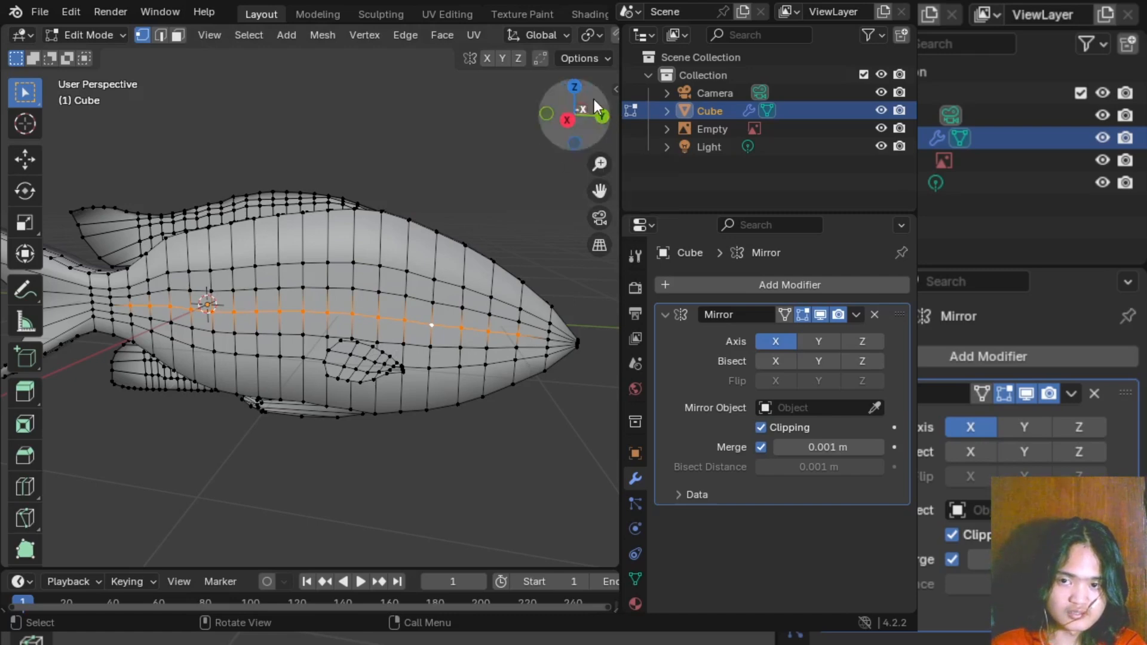
- Try moving the side loop outward along X by about 0.067 m with a 0.56 m proportional size, and undo the move
click(603, 117)
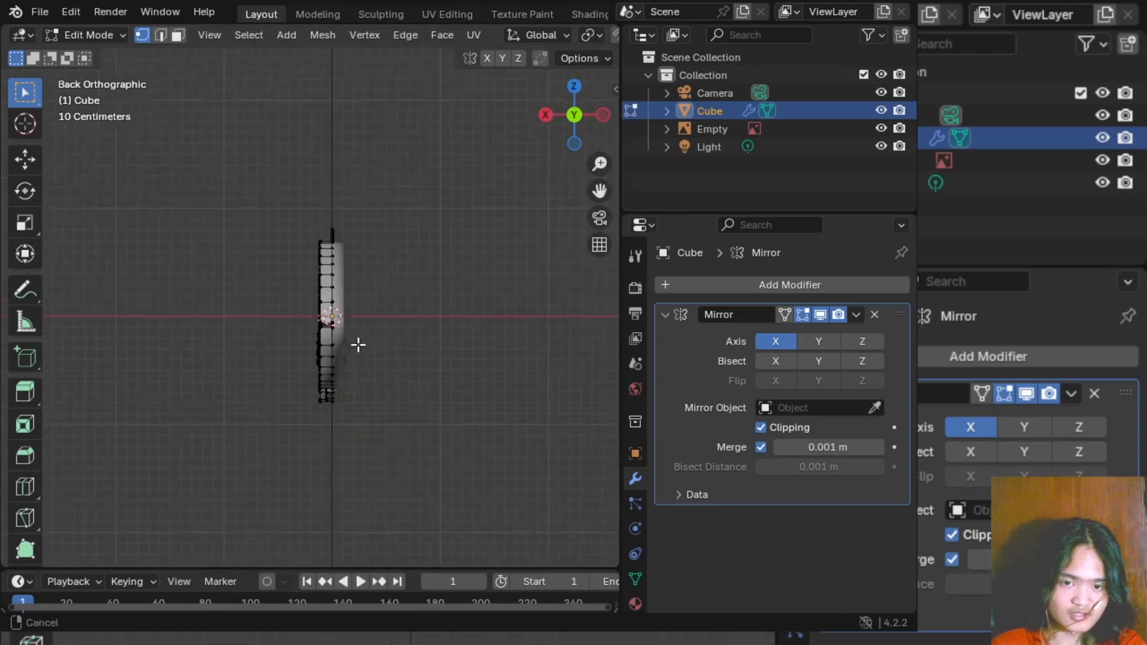
scroll(357, 339, up, 4)
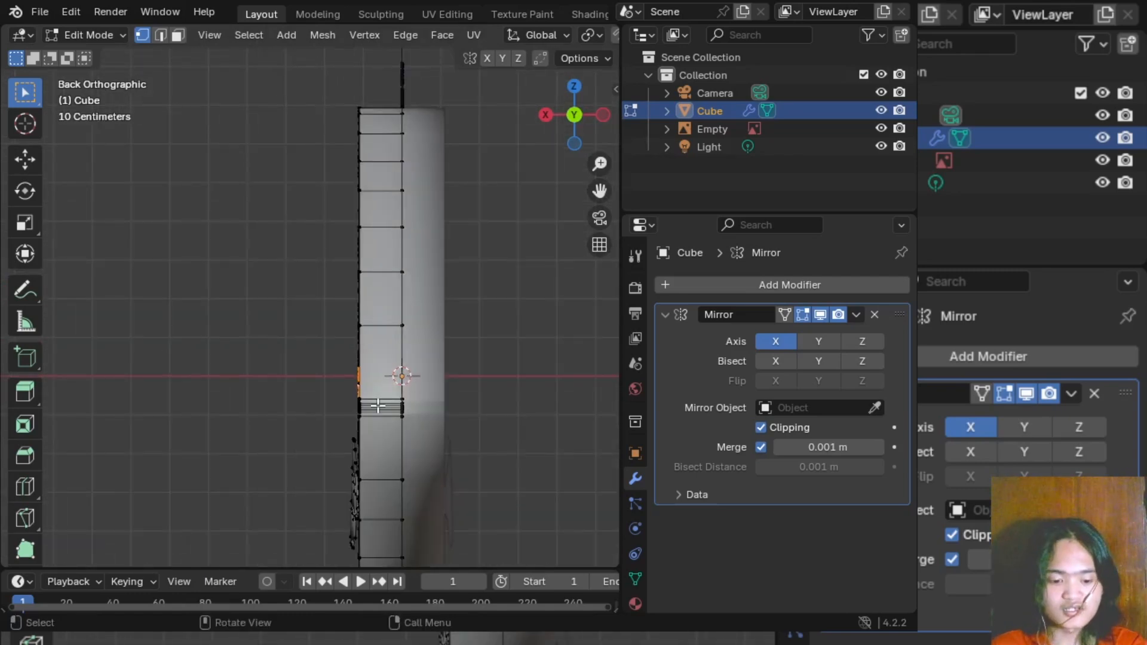
key(g)
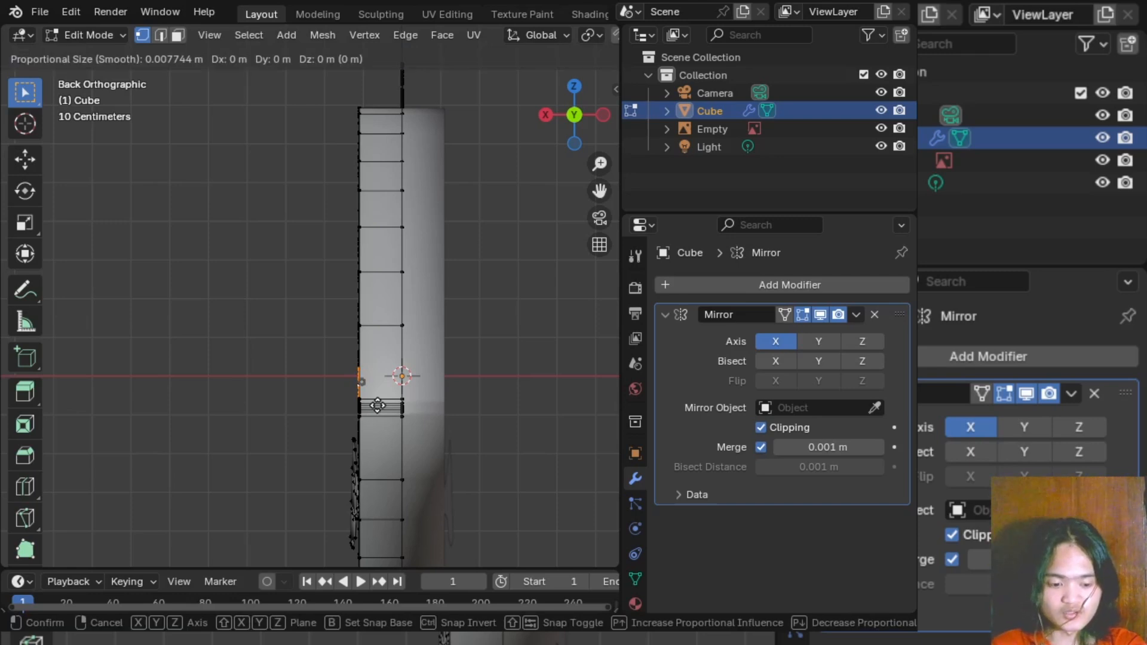
key(x)
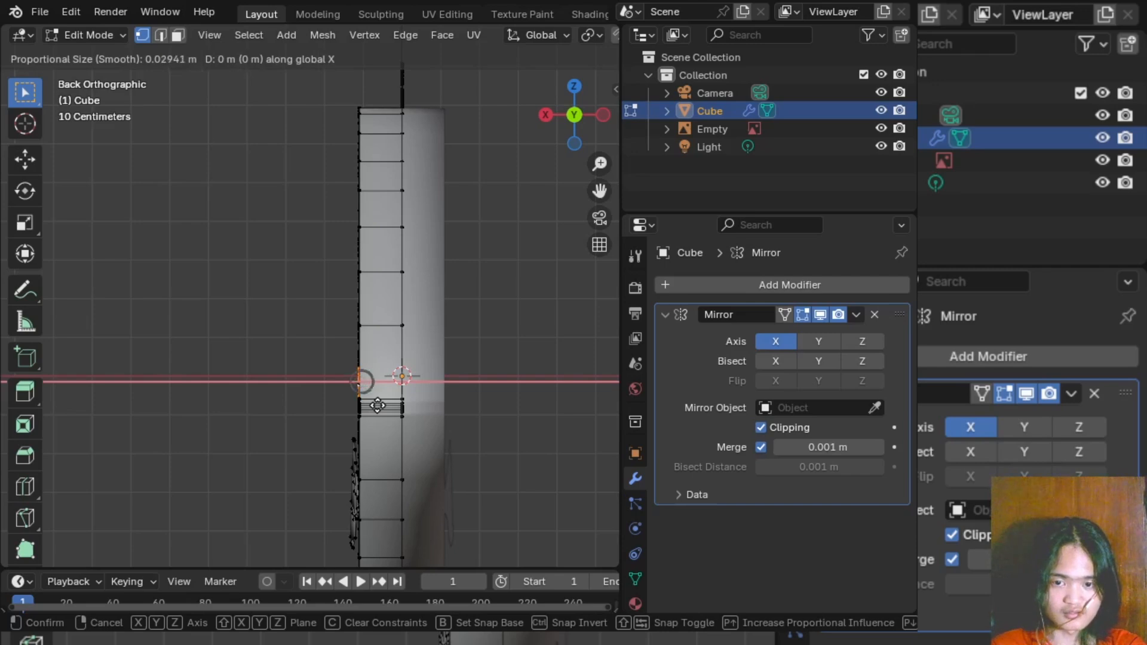
scroll(378, 406, down, 4)
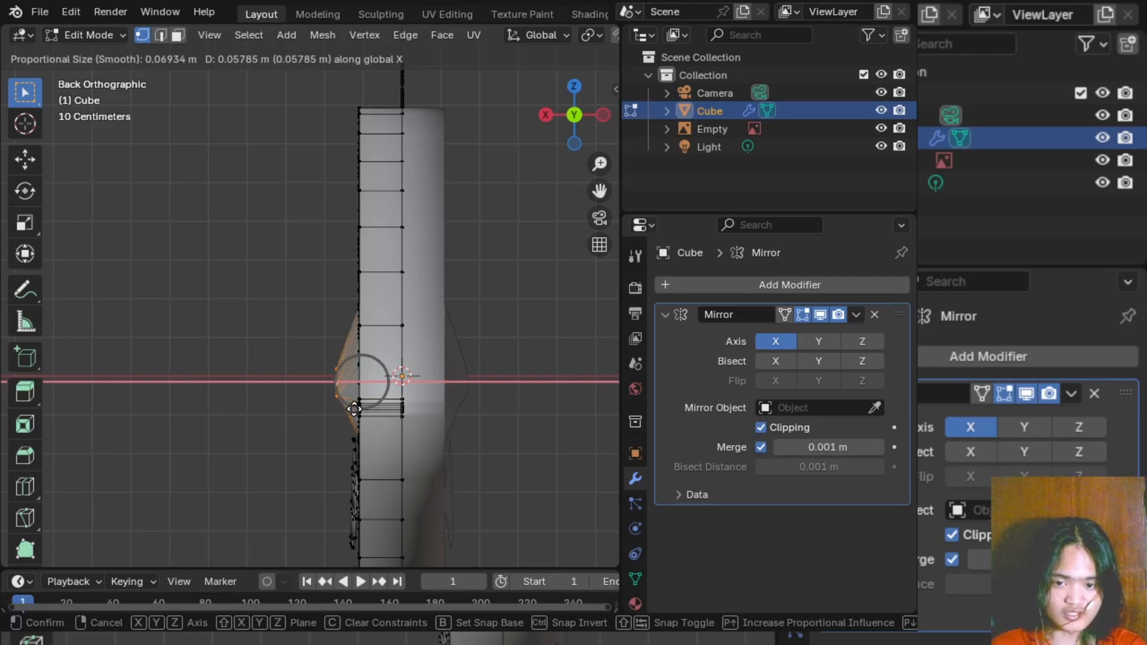
scroll(348, 409, down, 13)
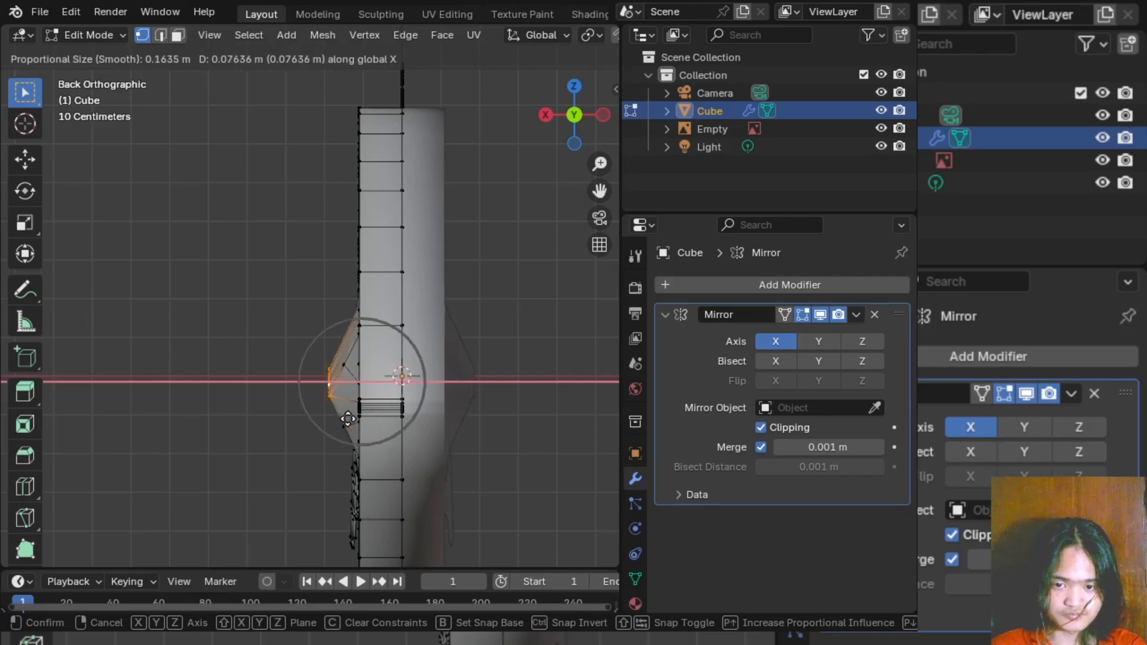
scroll(350, 421, down, 8)
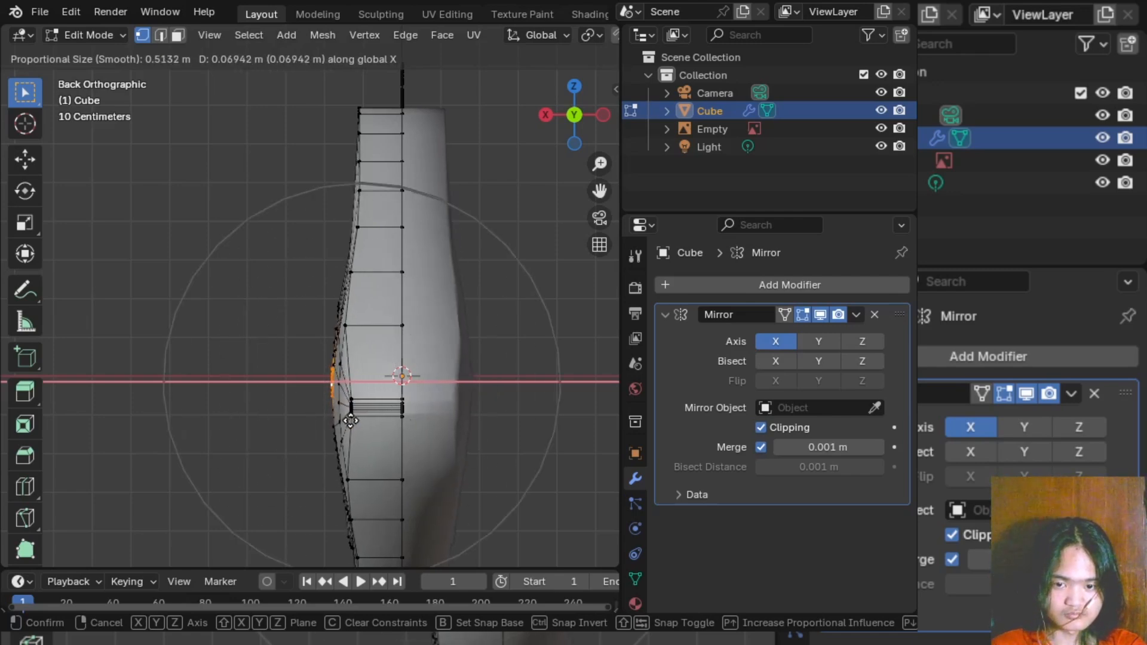
scroll(351, 422, up, 1)
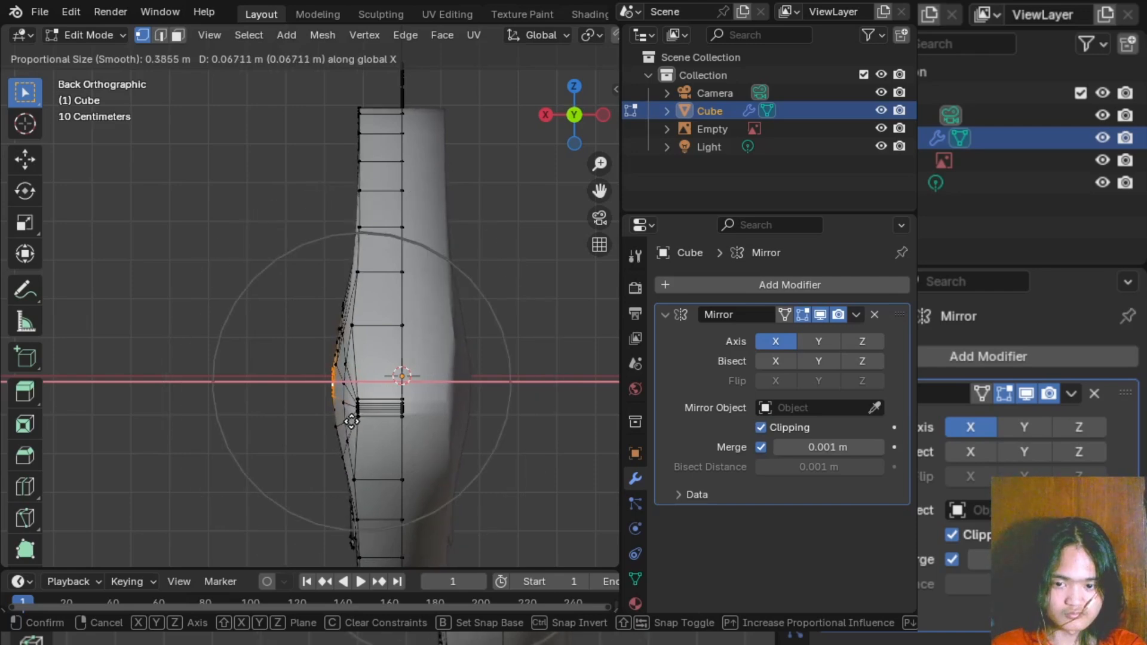
scroll(352, 421, down, 2)
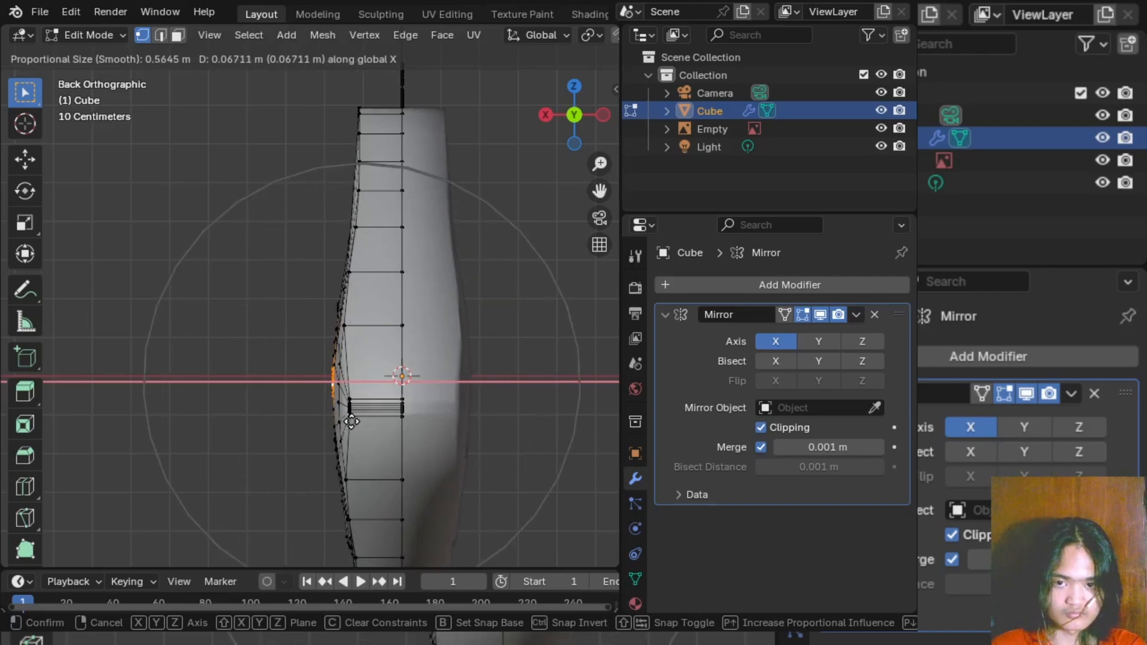
click(352, 421)
scroll(478, 370, down, 3)
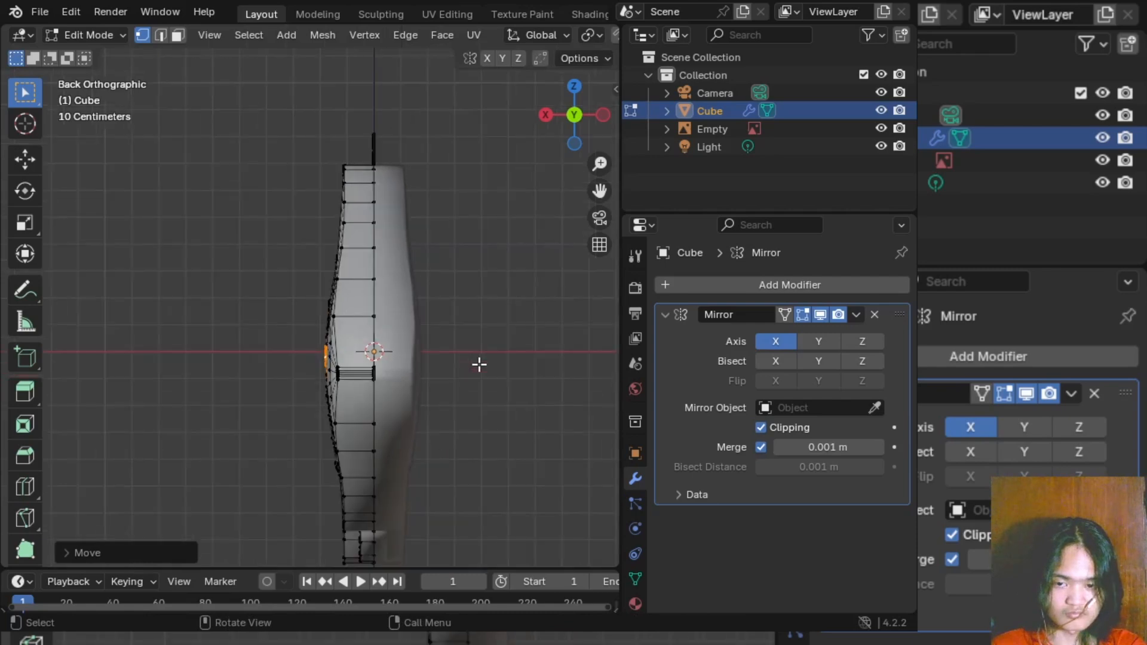
key(ctrl+z)
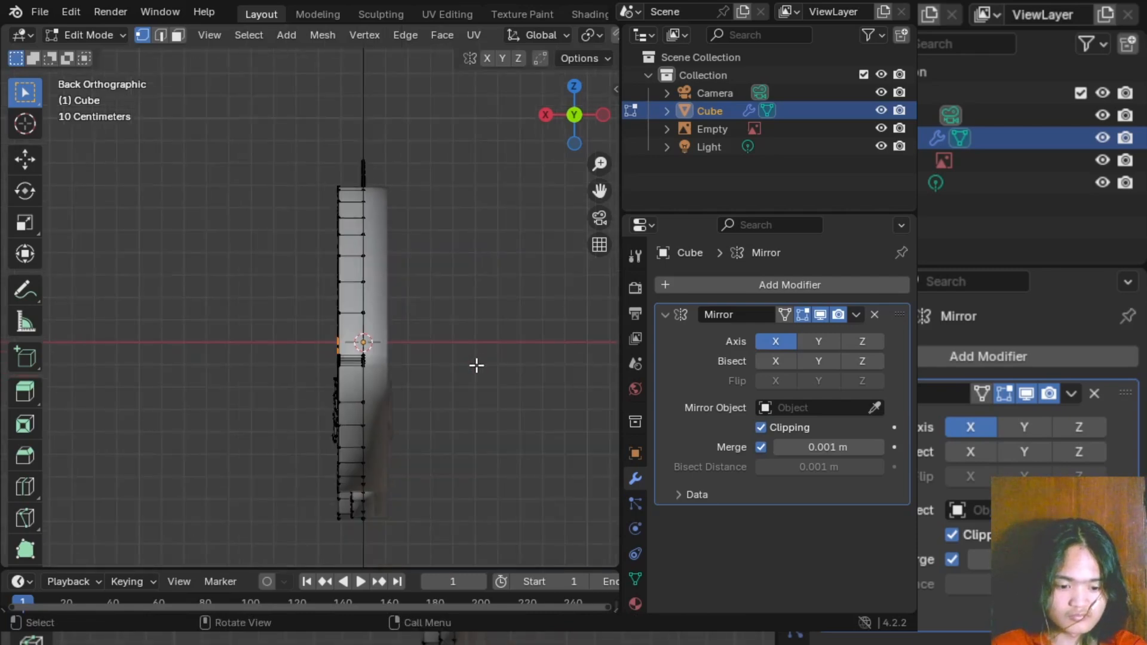
- Try moving the side loop outward along X by about 0.112 m with a 0.91 m proportional size, and undo the move
key(g)
key(x)
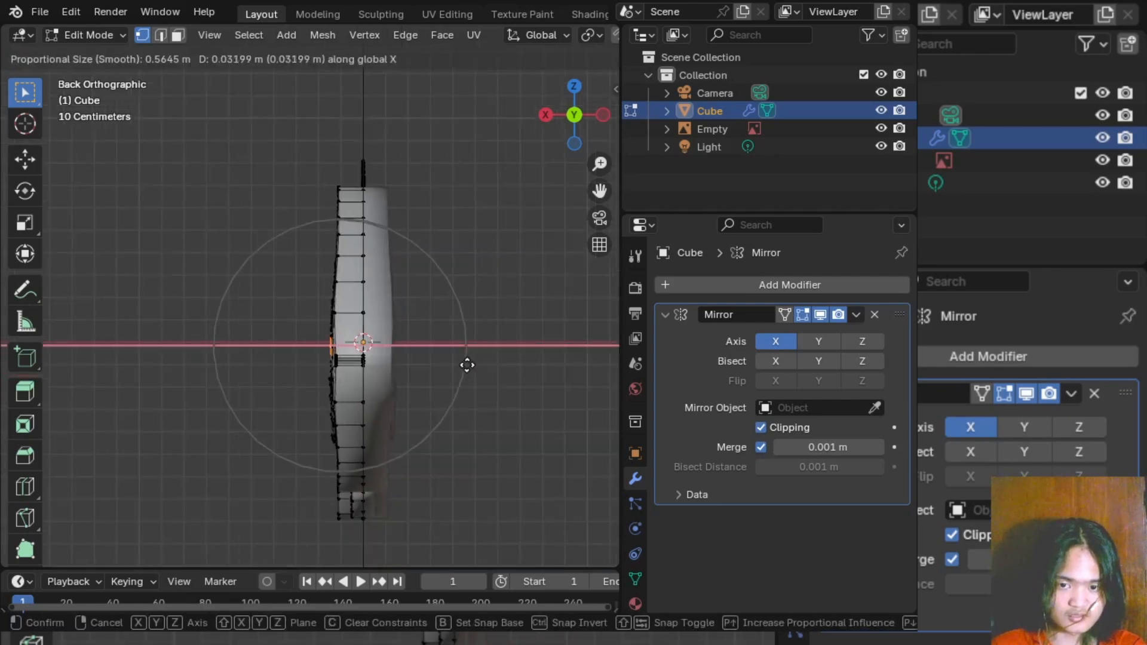
scroll(450, 365, down, 5)
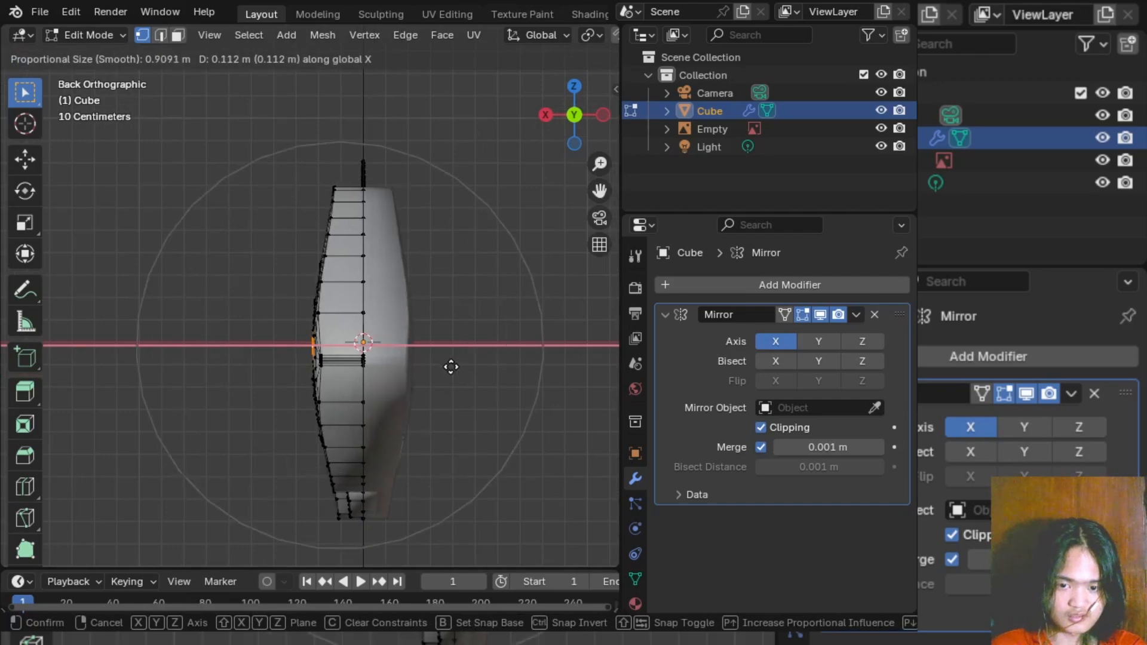
click(451, 367)
middle_drag(431, 361, 277, 377)
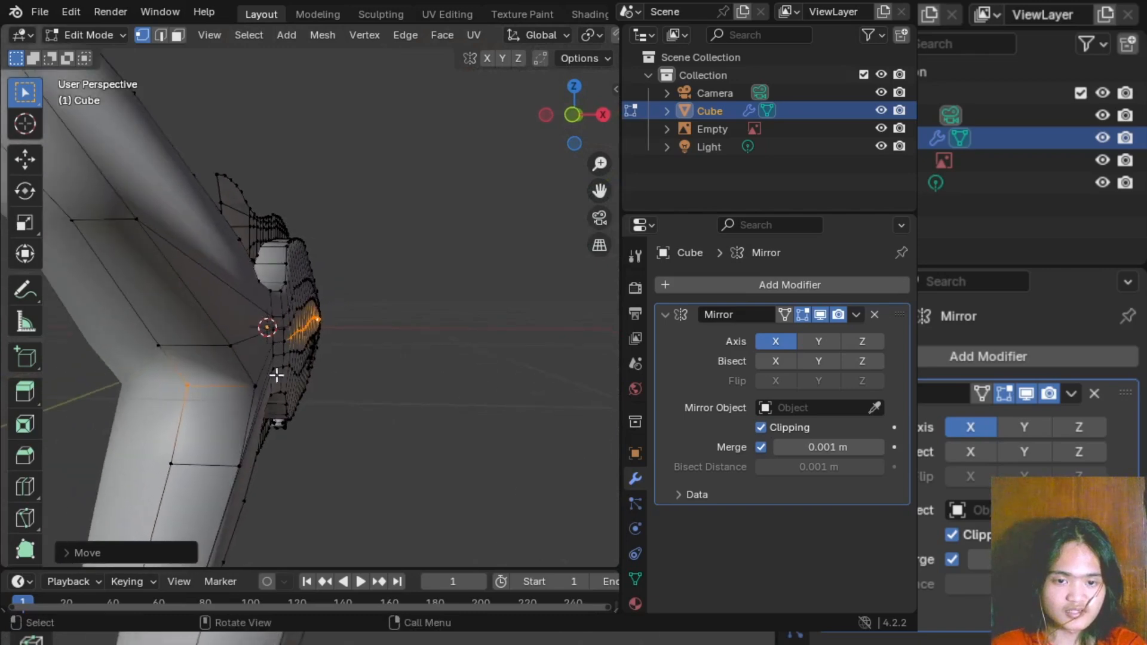
scroll(307, 389, up, 5)
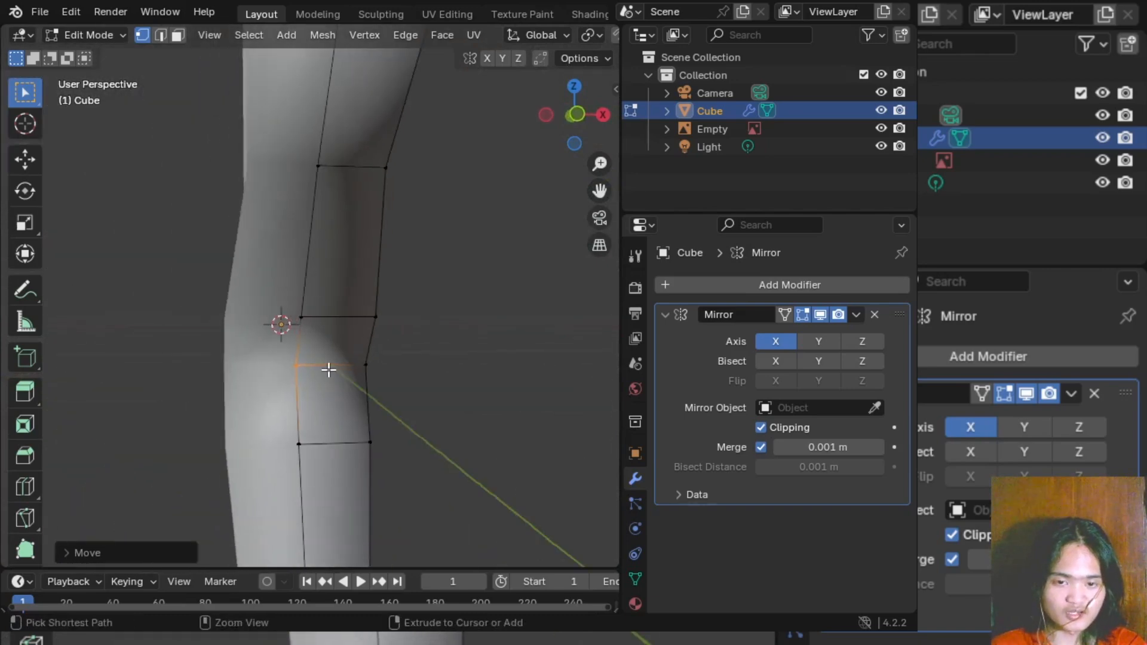
key(ctrl+z)
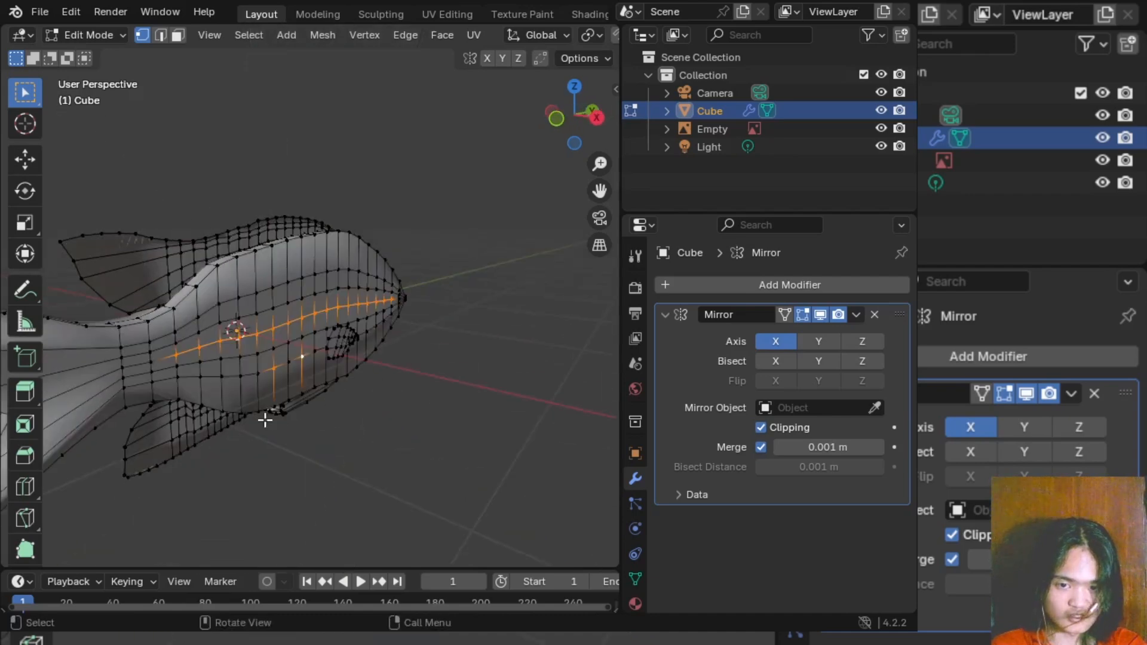
- Move the side loop outward along X by about 0.084 m with a 0.91 m smooth proportional size in back orthographic view
middle_drag(264, 417, 335, 377)
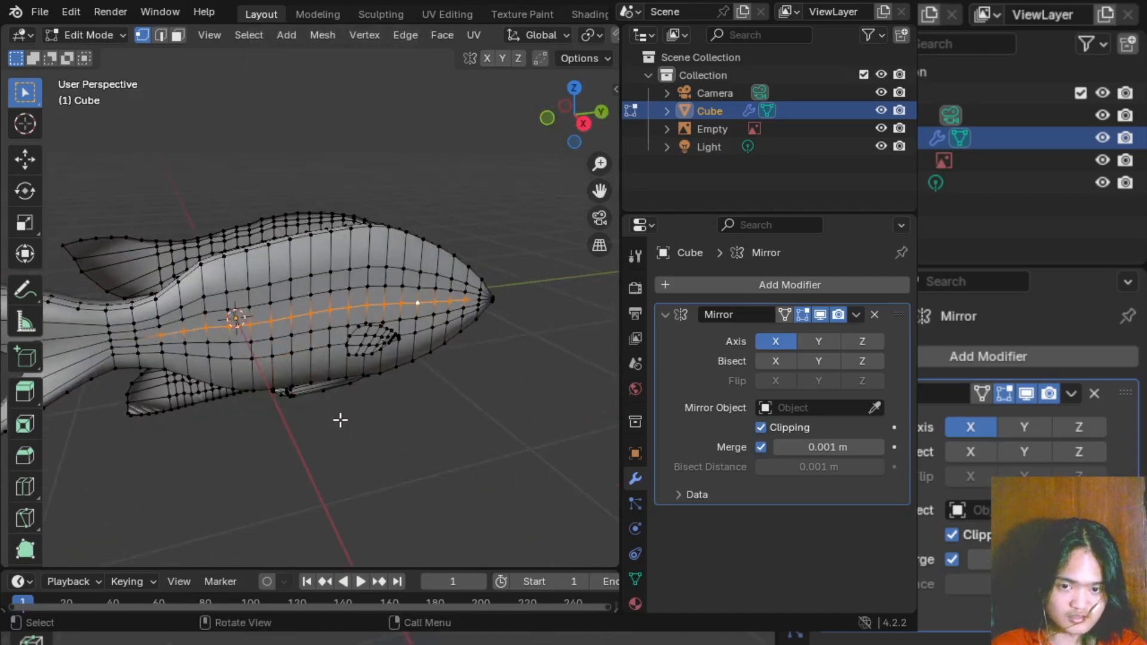
middle_drag(340, 420, 430, 359)
click(583, 120)
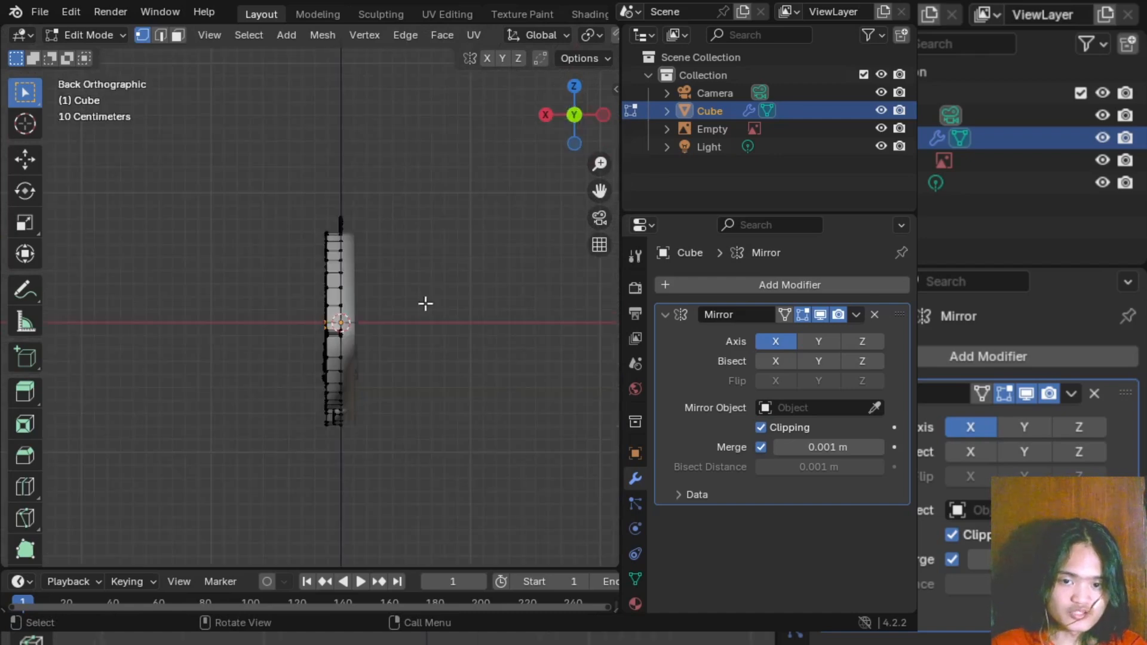
scroll(325, 423, up, 3)
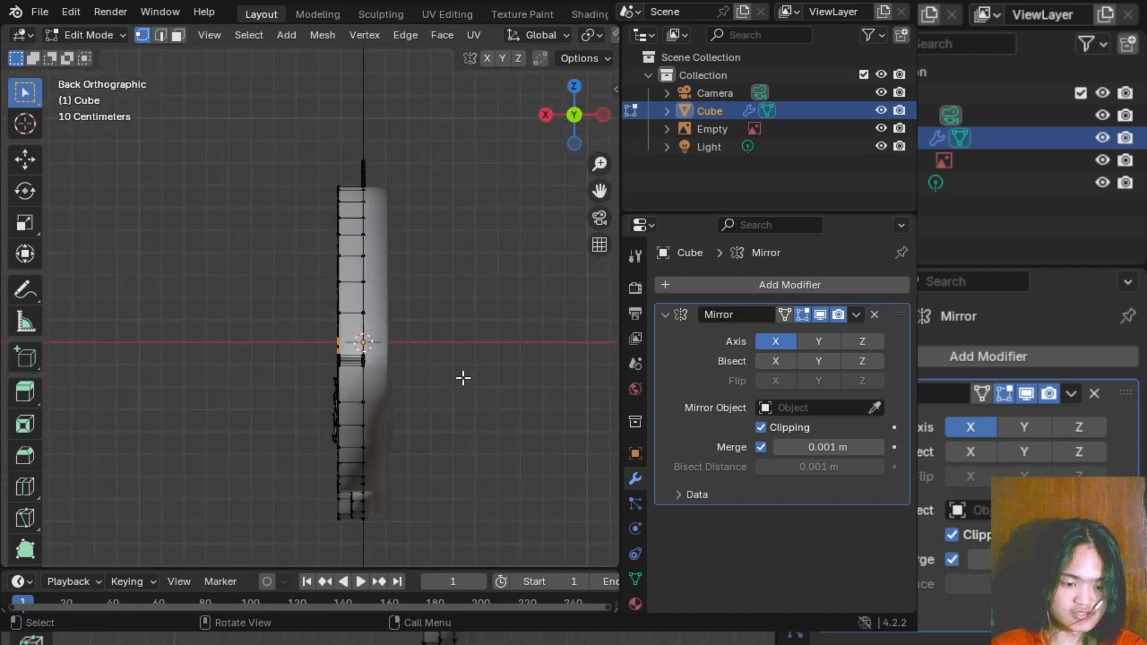
key(g)
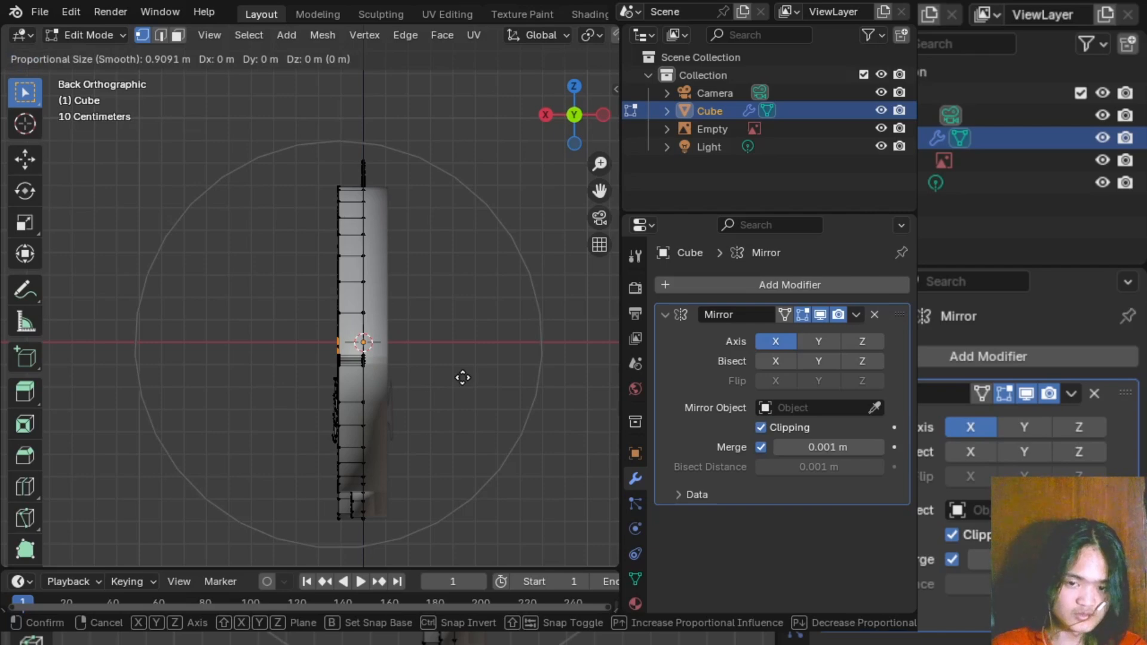
key(x)
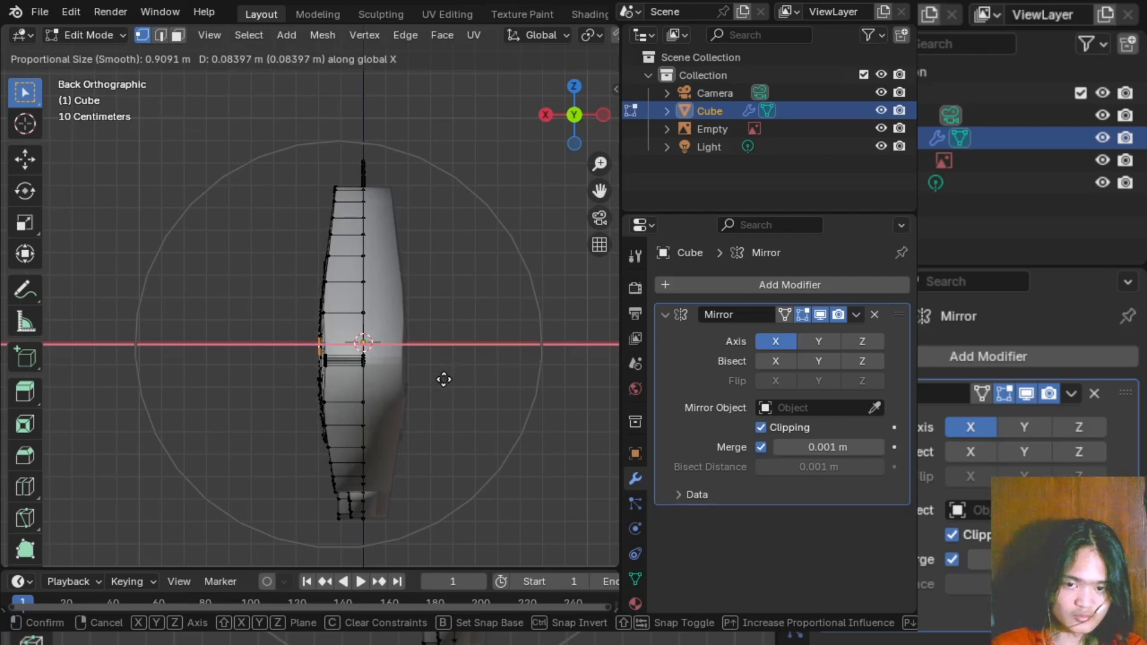
click(444, 380)
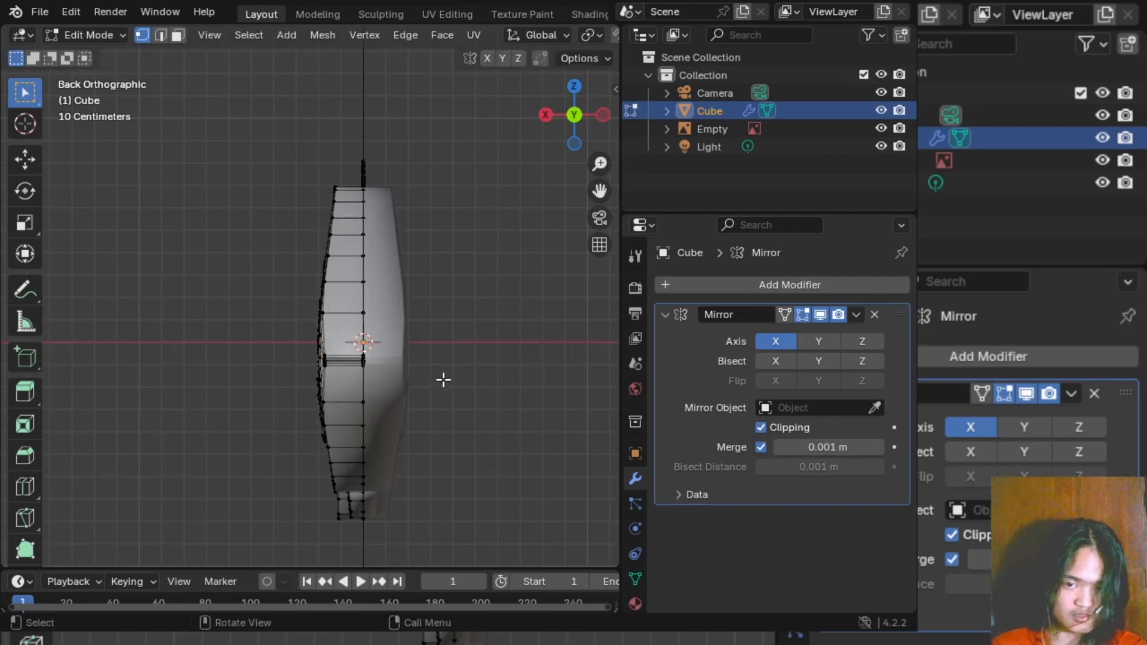
- Return the fish to Object Mode and frame its bulged body from the side
middle_drag(444, 379, 532, 420)
scroll(529, 418, down, 4)
middle_drag(123, 362, 287, 325)
key(Tab)
scroll(363, 338, up, 3)
mouse_move(286, 325)
shift+middle_down()
mouse_move(368, 378)
mouse_move(427, 396)
mouse_move(542, 393)
mouse_move(331, 353)
shift+middle_up()
- Inspect the fish's shape under another viewport shading mode from several angles, and return to Solid shading
key(z)
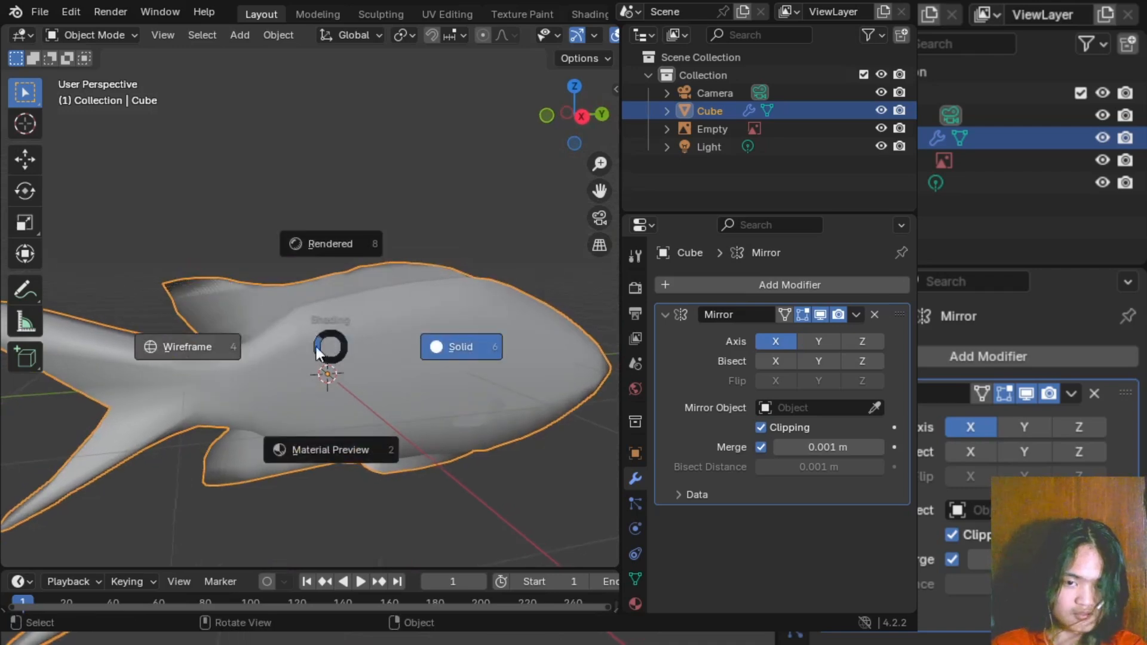
click(227, 357)
click(475, 443)
key(z)
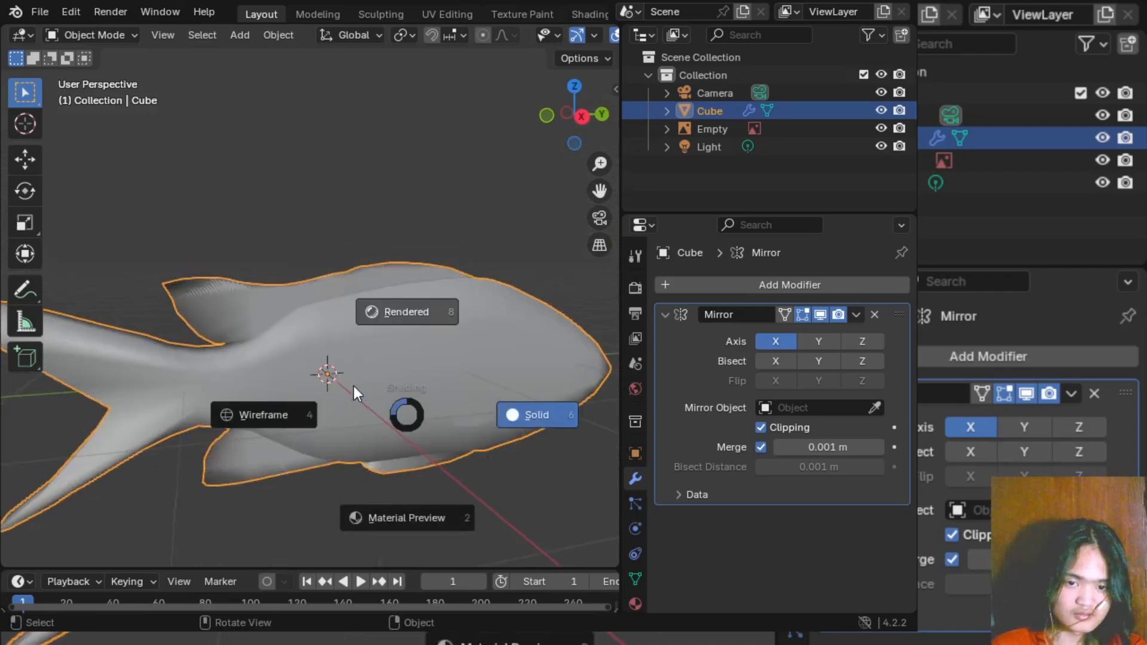
click(355, 365)
middle_drag(406, 422, 309, 402)
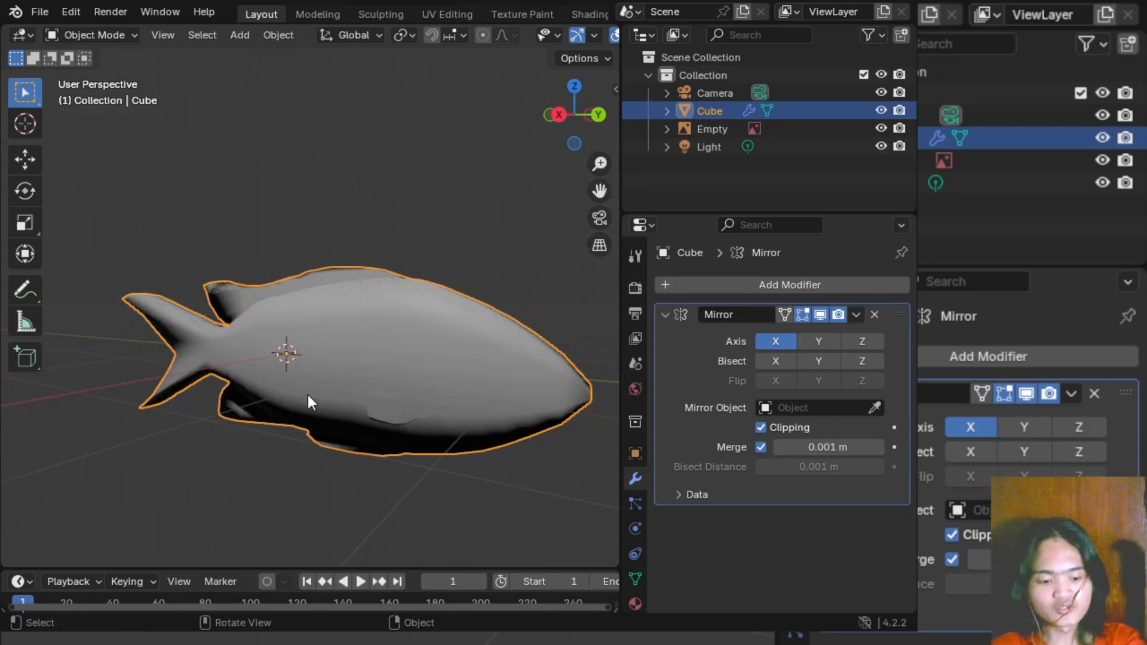
key(z)
click(423, 396)
mouse_move(421, 399)
middle_down()
mouse_move(372, 397)
mouse_move(312, 359)
mouse_move(292, 324)
middle_up()
scroll(292, 286, down, 2)
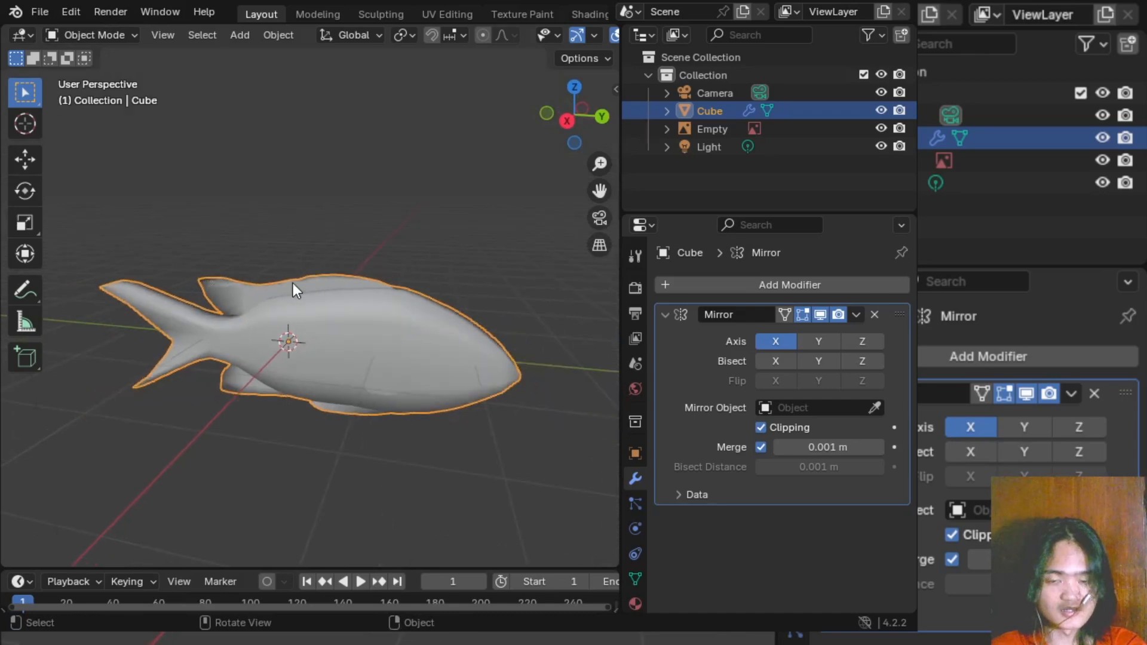
scroll(271, 298, up, 2)
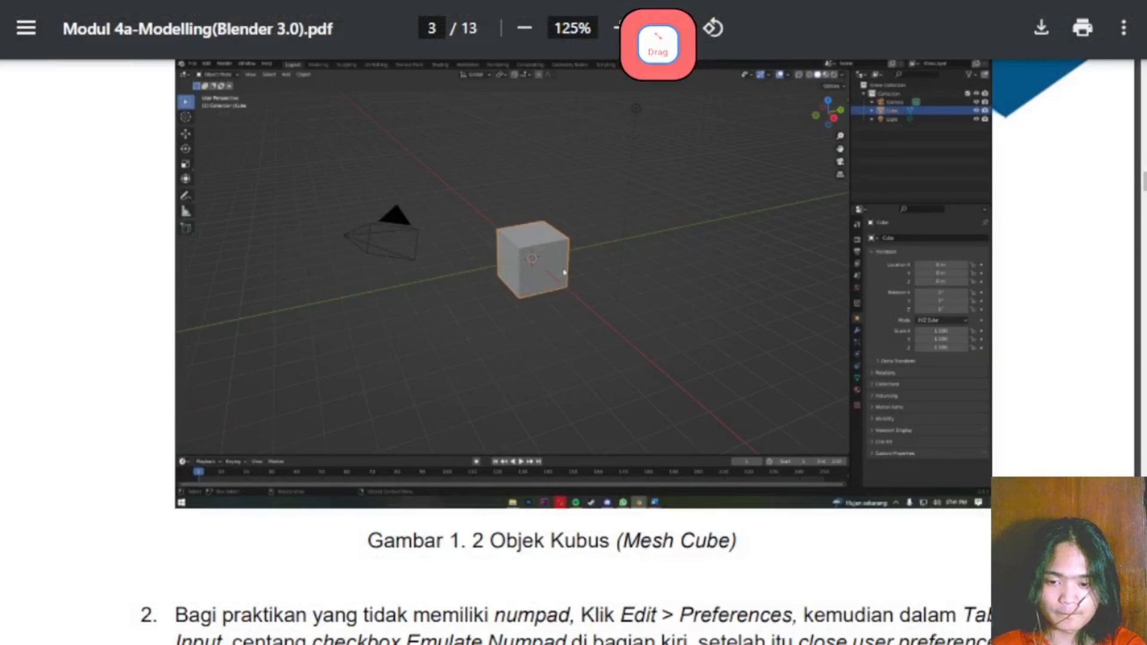
- Switch to Modul 4a-Modelling(Blender 3.0).pdf and review the instructions on the cube's loop cut, vertex deletion and Mirror modifier with Clipping
scroll(574, 352, down, 5)
scroll(573, 351, up, 11)
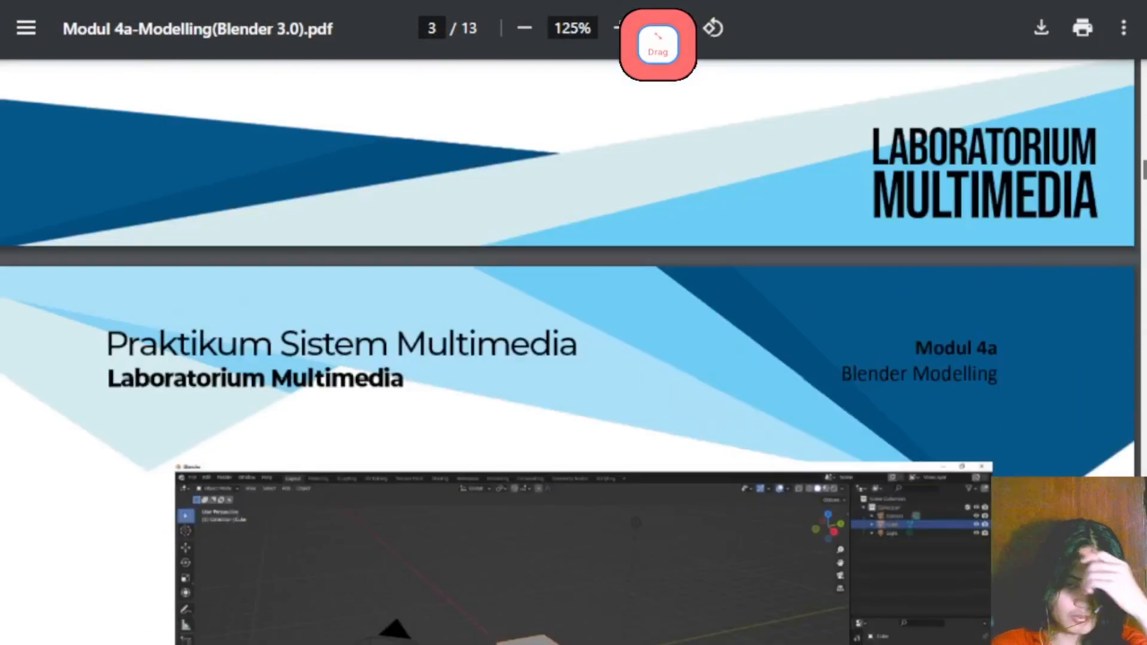
scroll(573, 351, up, 10)
scroll(573, 351, down, 13)
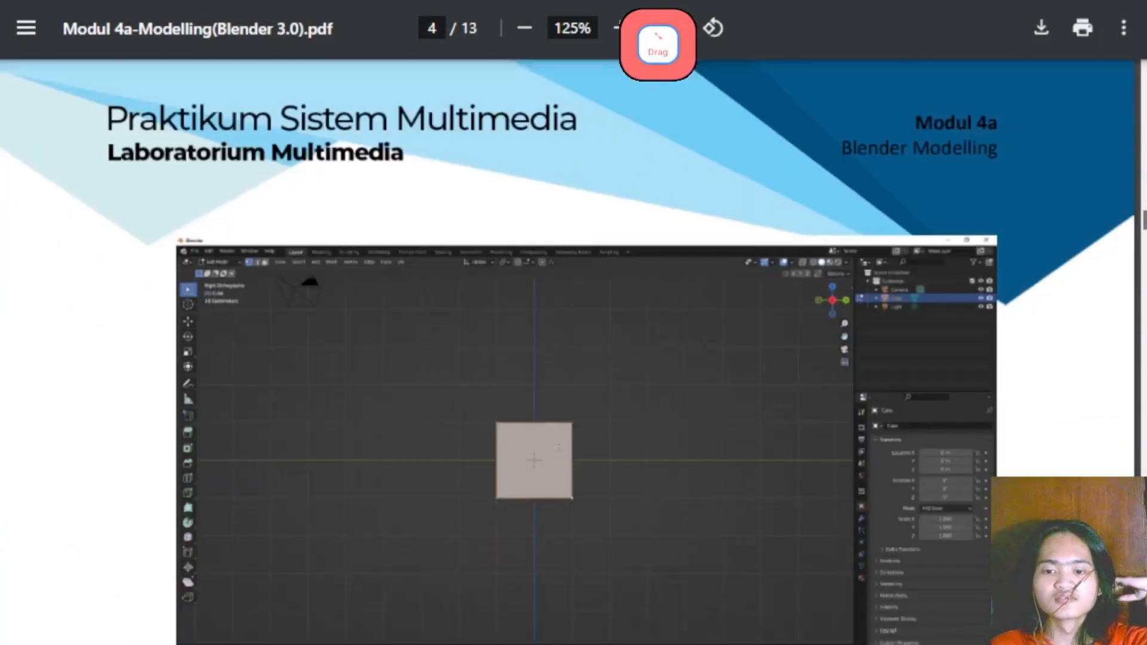
scroll(574, 352, down, 14)
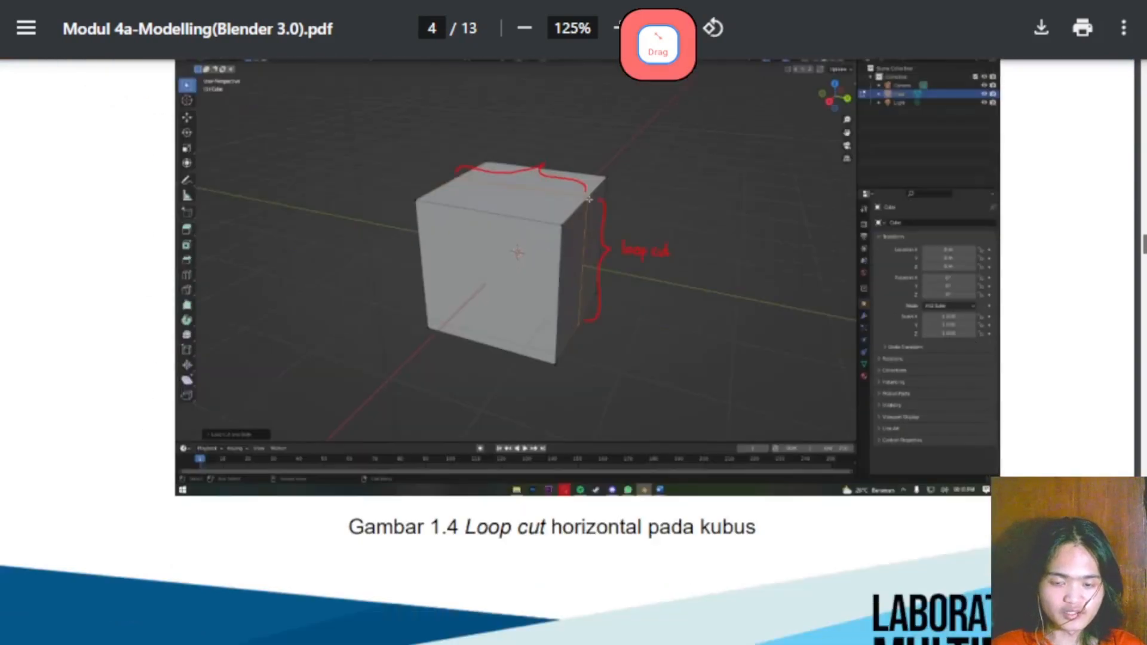
scroll(574, 351, up, 1)
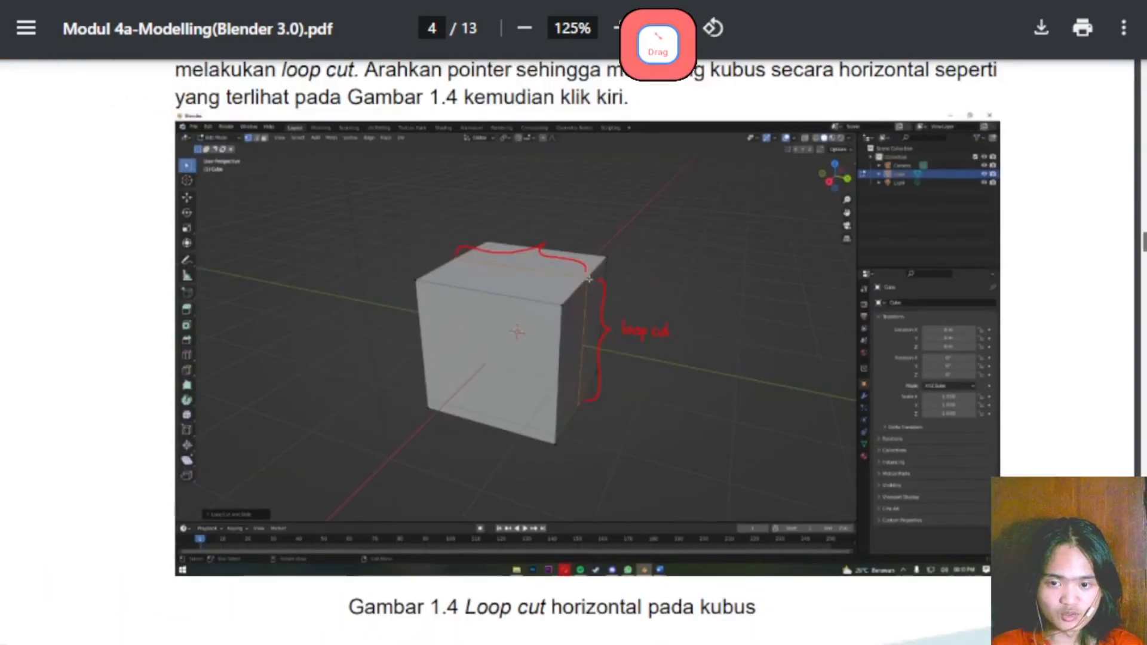
scroll(573, 351, up, 1)
scroll(573, 351, down, 11)
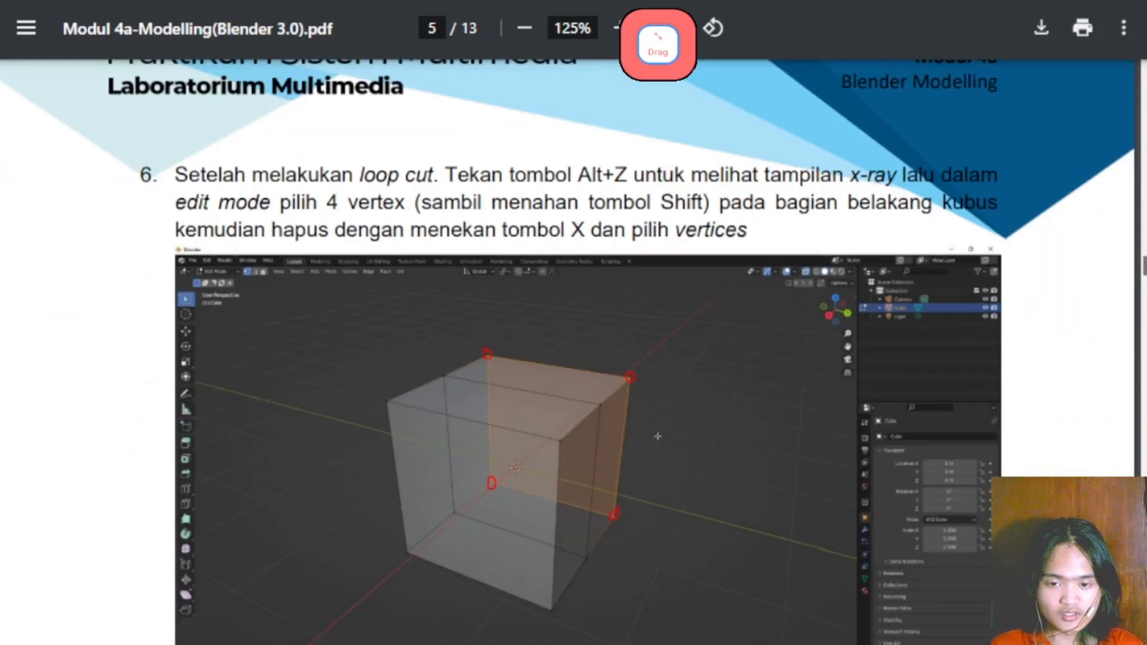
scroll(573, 351, down, 7)
scroll(573, 351, up, 7)
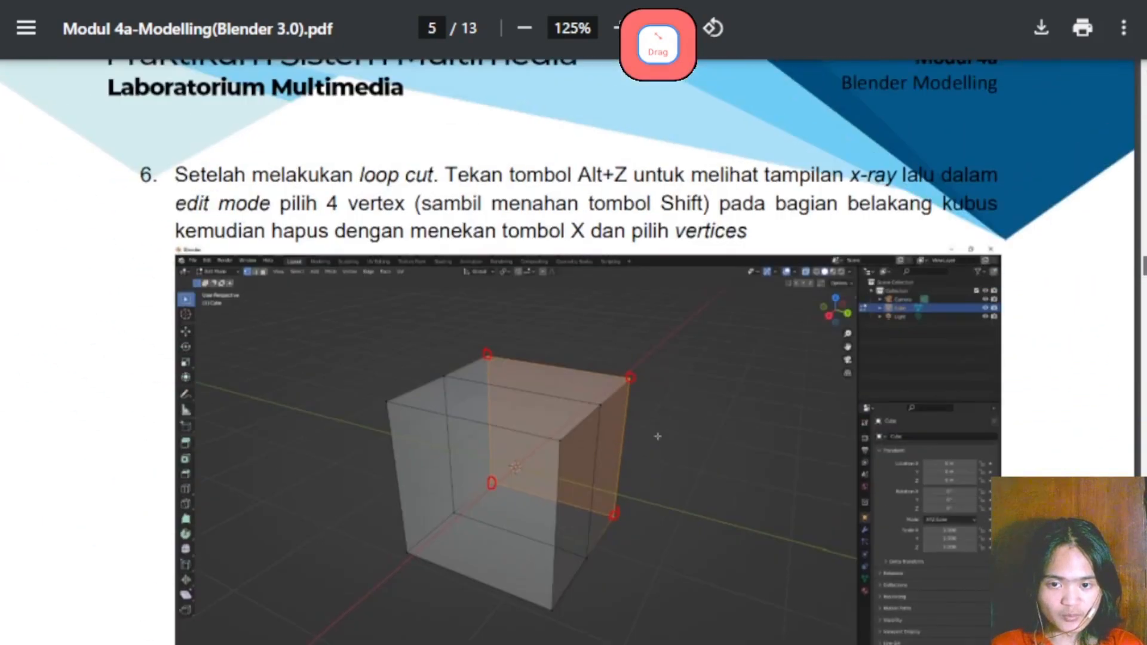
scroll(574, 351, up, 1)
scroll(573, 352, down, 15)
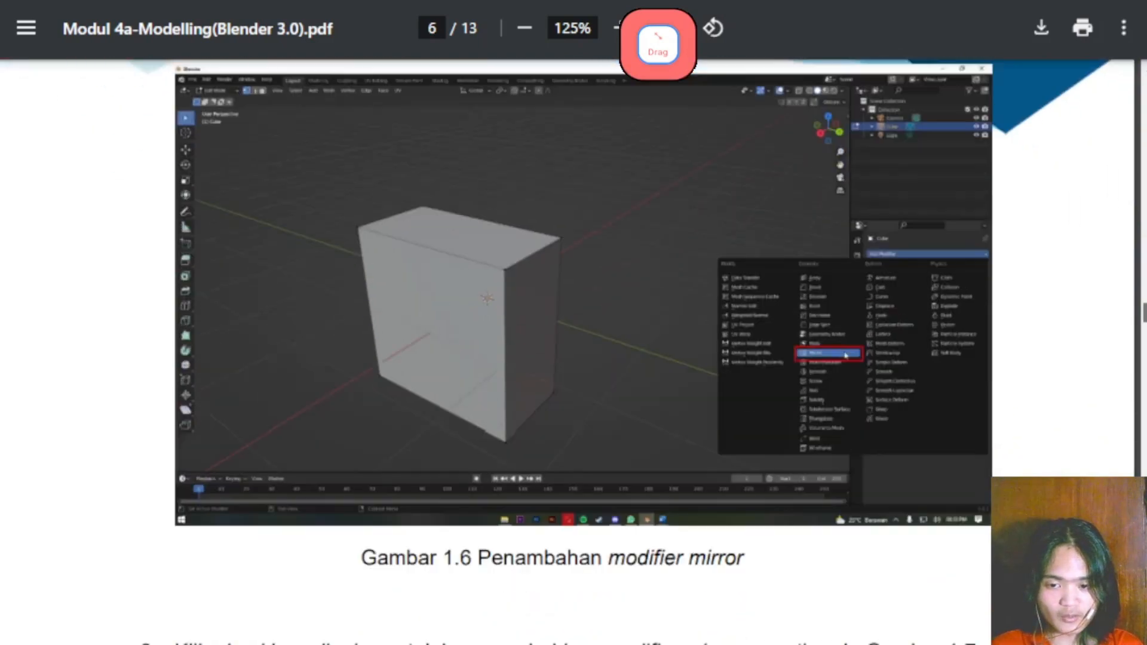
scroll(574, 351, down, 12)
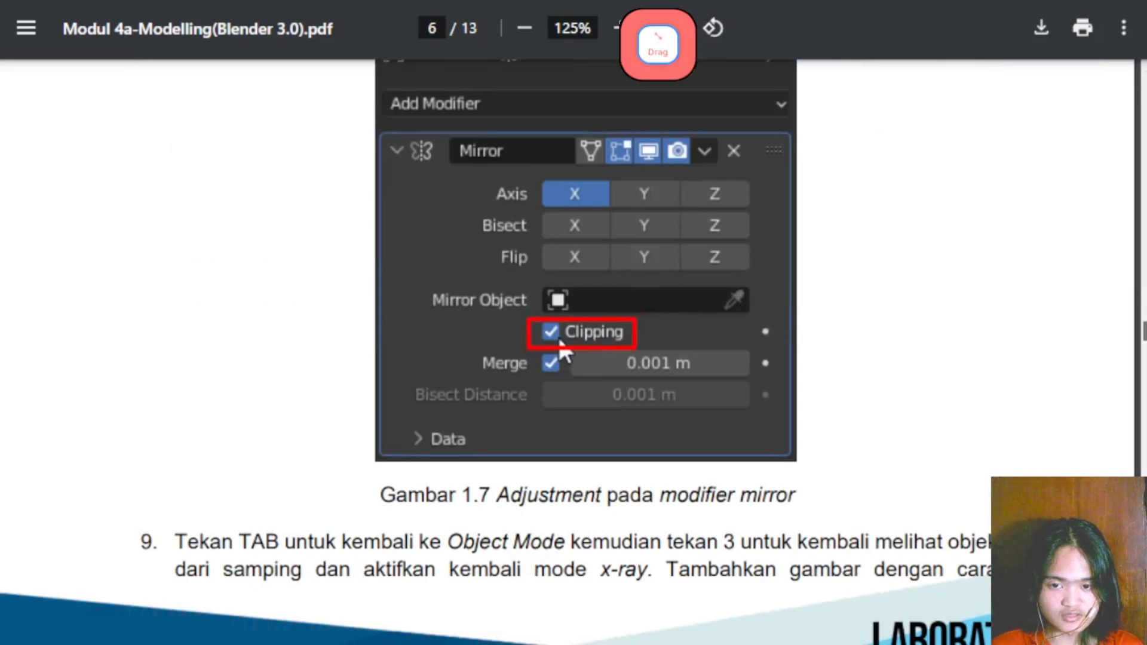
- Review the module's instructions on the background image, shaping the cube into a fish, proportional editing and smooth shading
scroll(559, 340, down, 14)
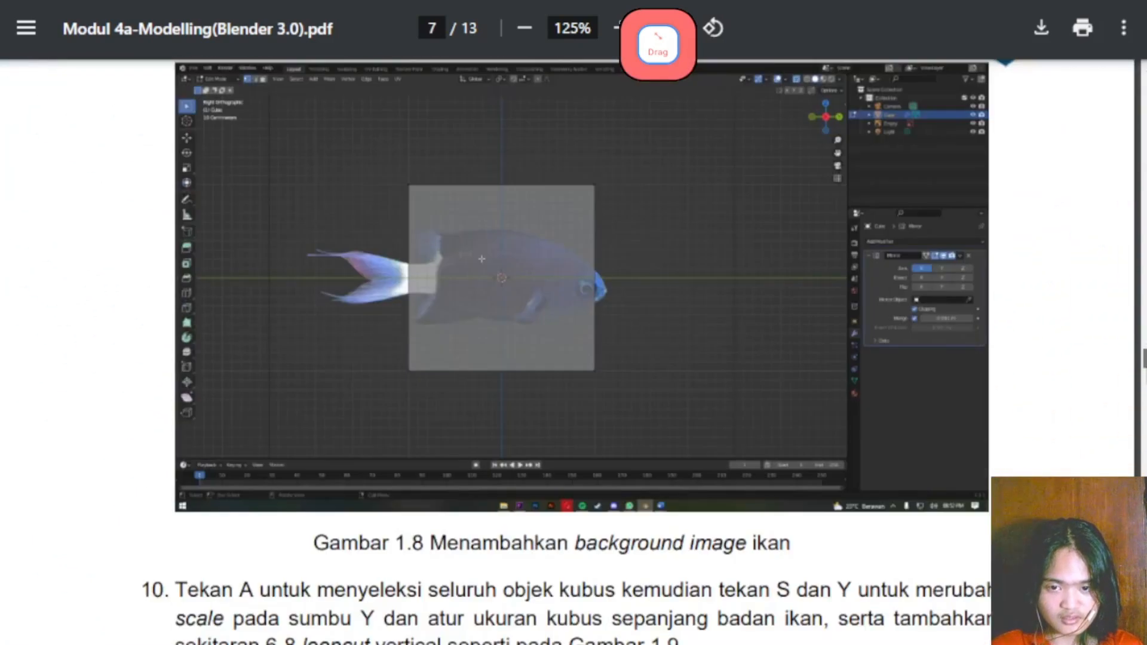
scroll(559, 340, up, 3)
scroll(573, 351, down, 2)
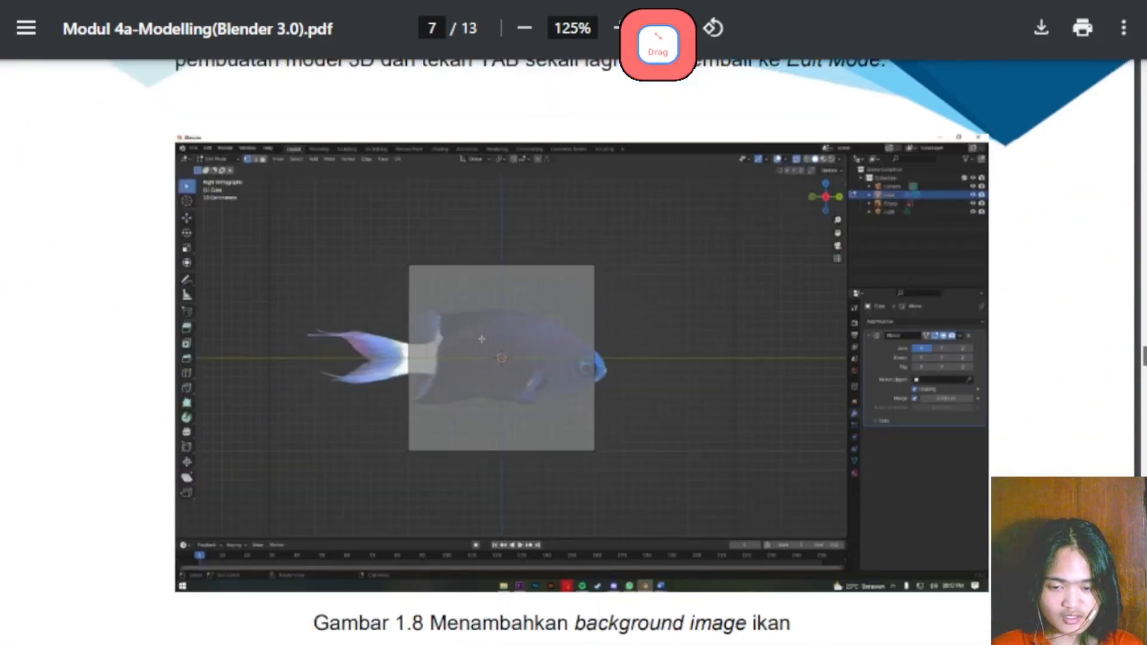
scroll(574, 352, down, 13)
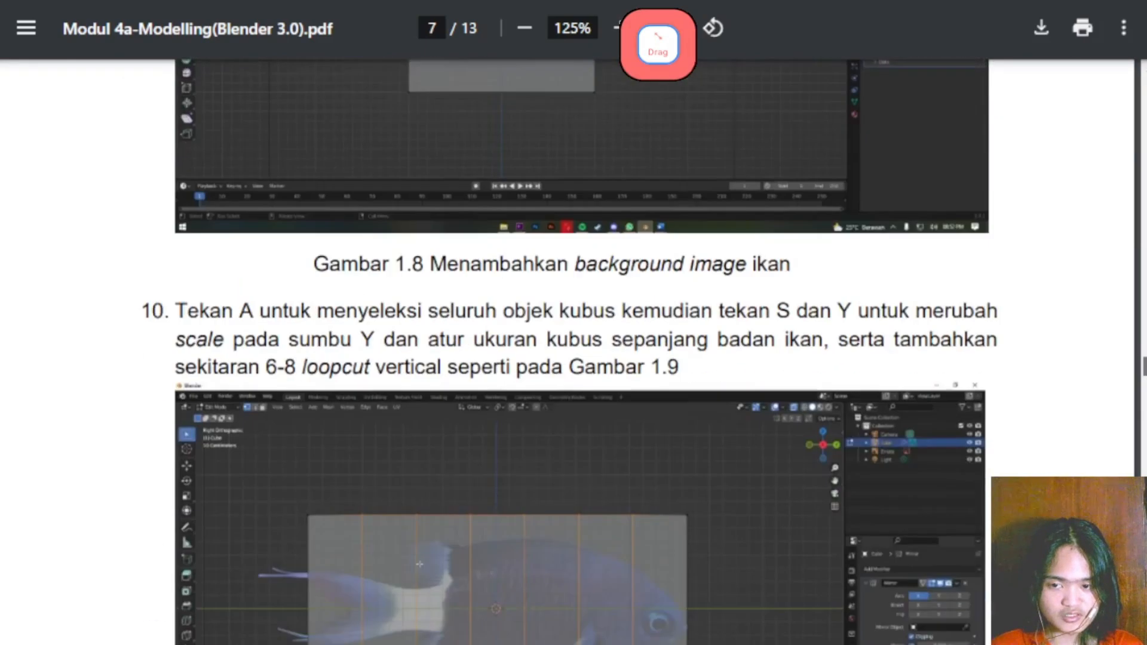
scroll(573, 352, up, 2)
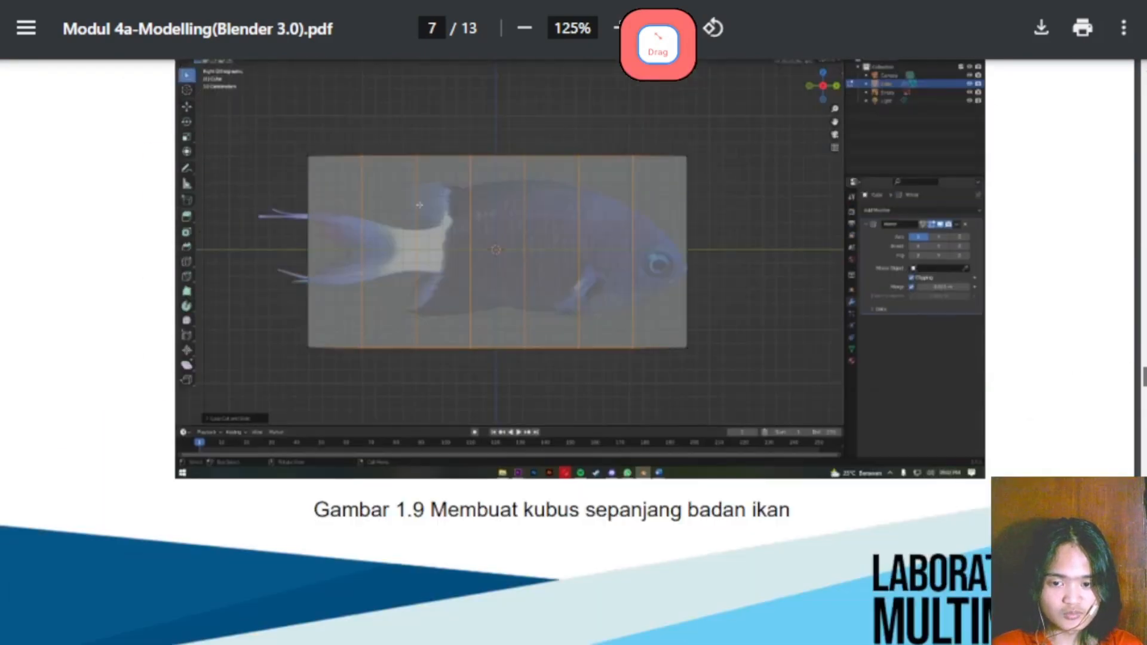
scroll(573, 352, up, 7)
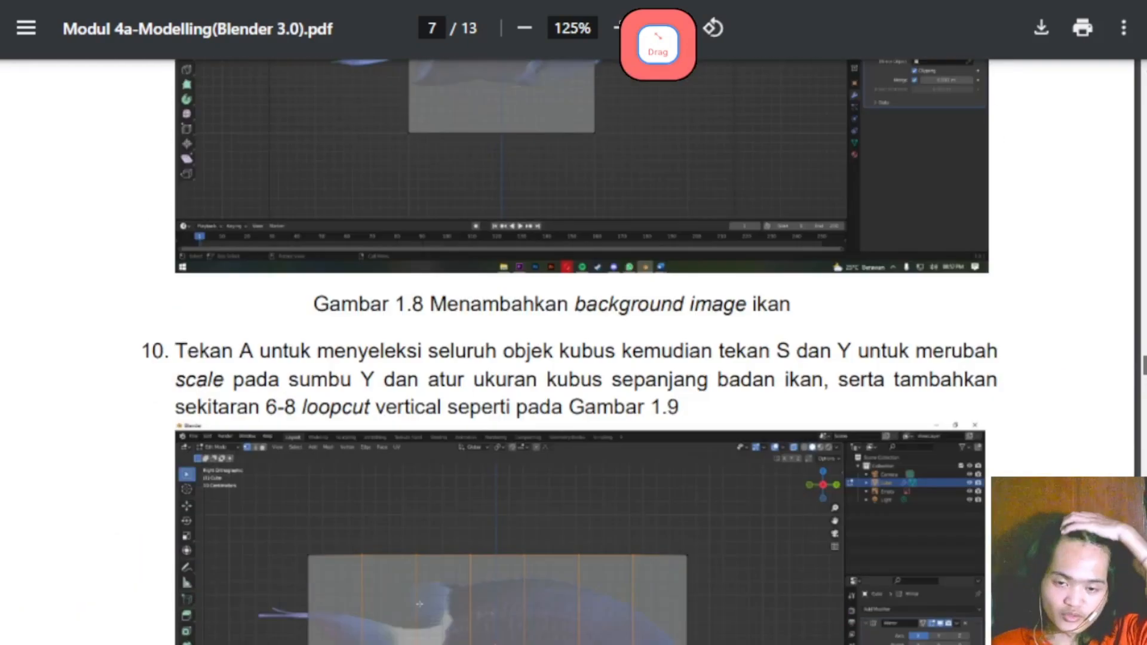
drag(1145, 372, 1144, 417)
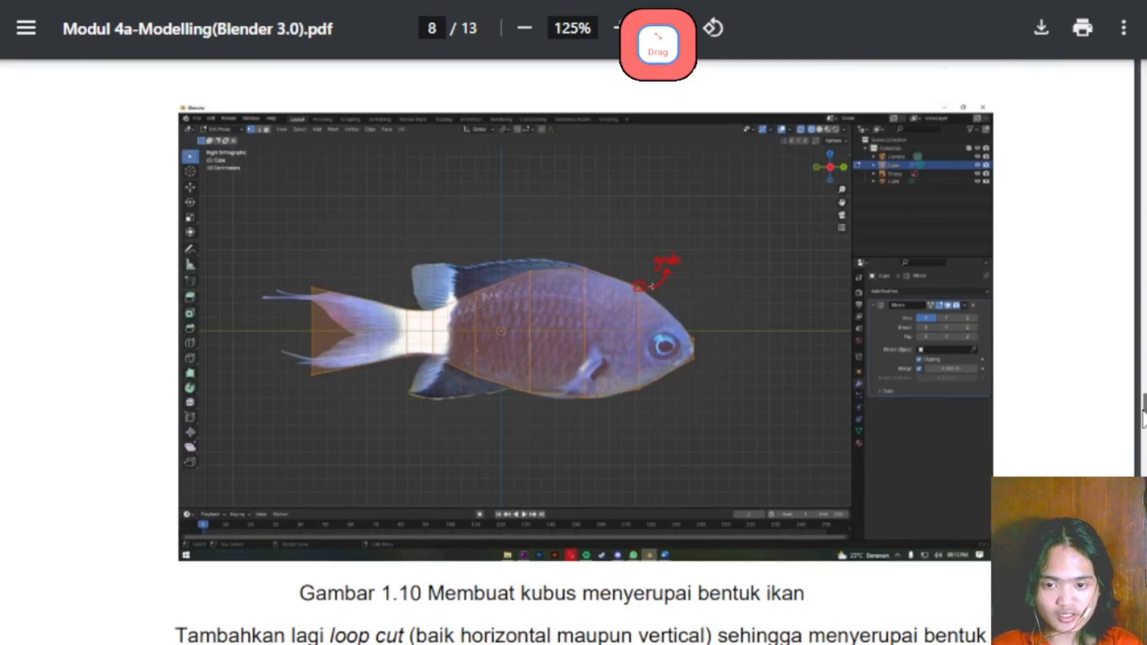
drag(1143, 418, 1143, 478)
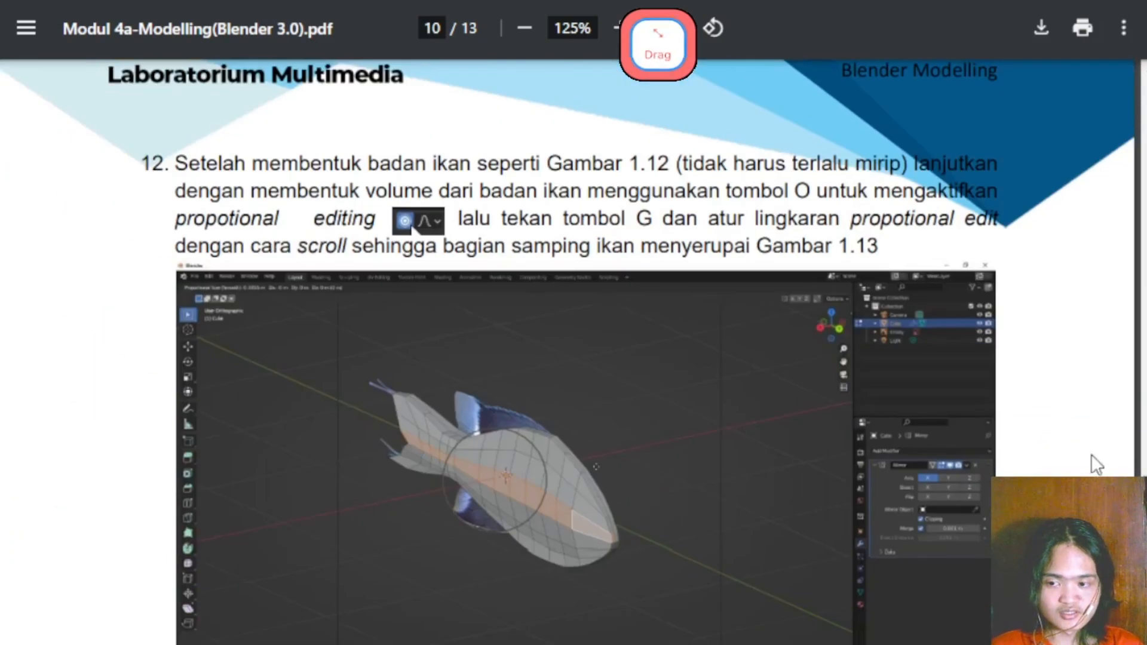
scroll(567, 353, down, 2)
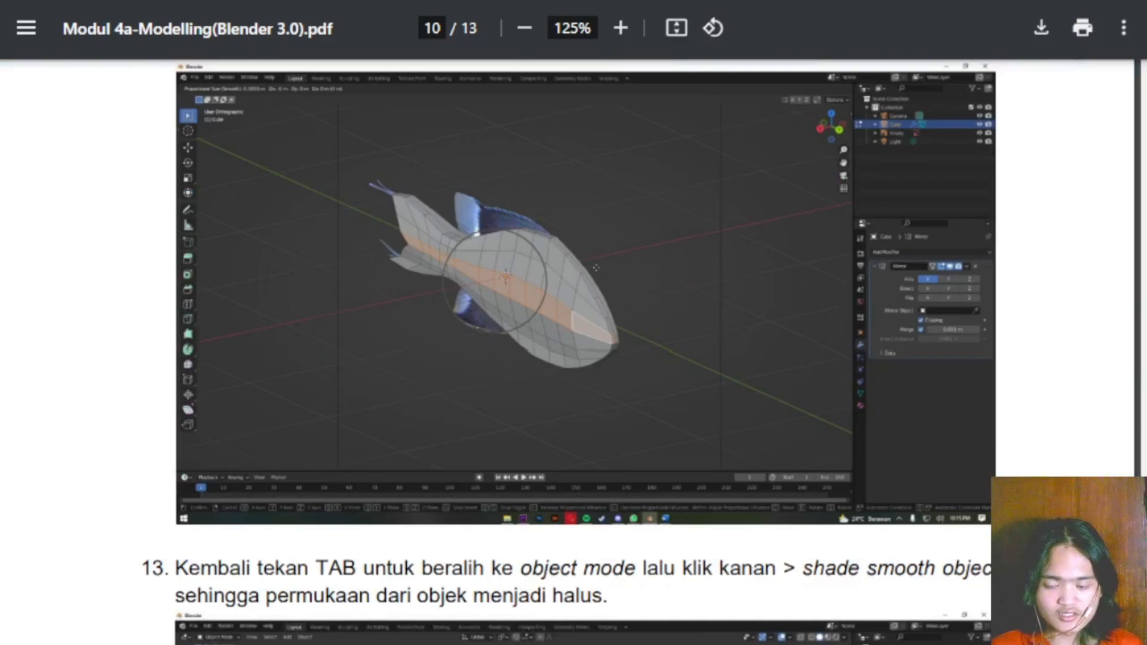
scroll(568, 352, down, 2)
scroll(568, 353, down, 2)
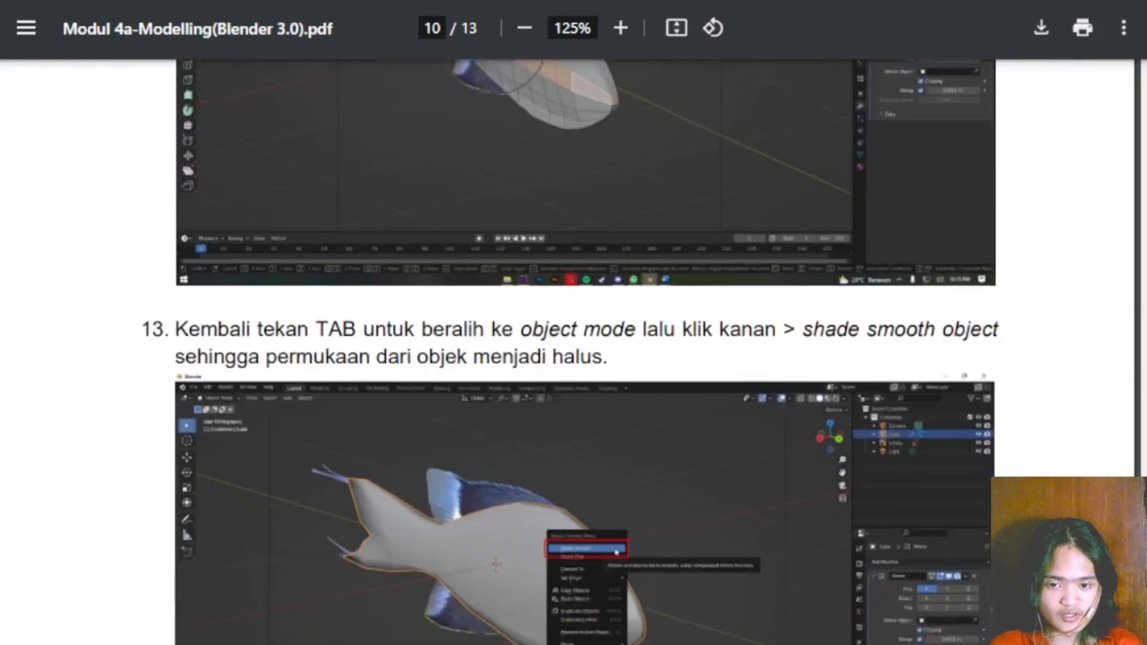
- Review the module's remaining instructions on plane fins, mirrored side fins, the Solidify modifier, and joining the fins with the body
scroll(568, 353, down, 11)
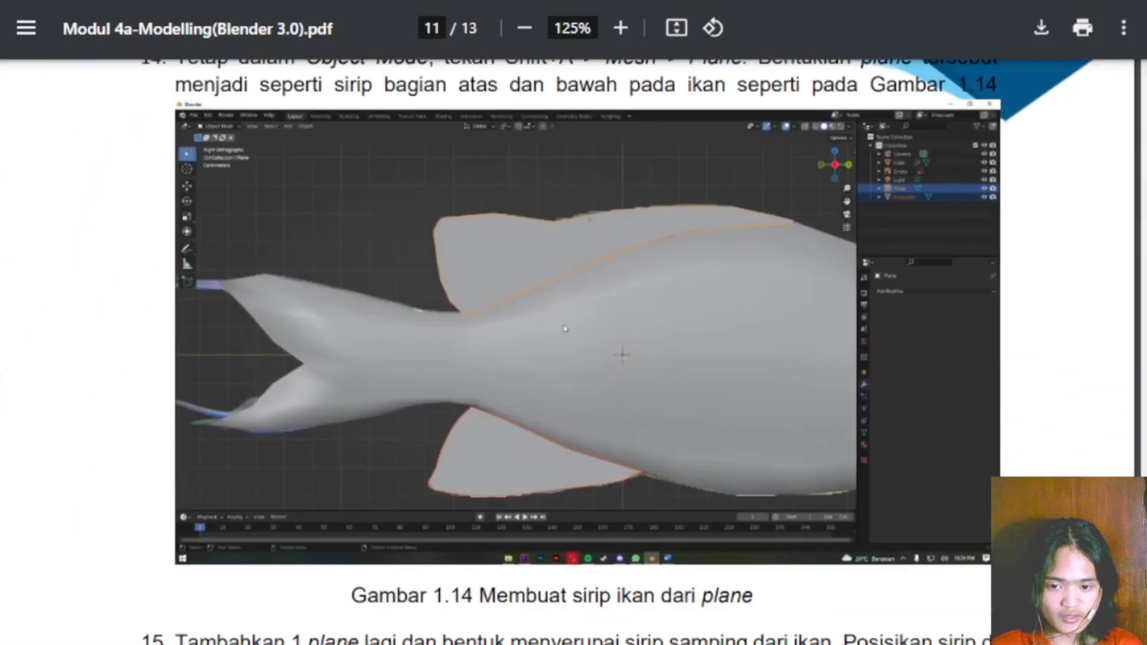
scroll(568, 353, down, 15)
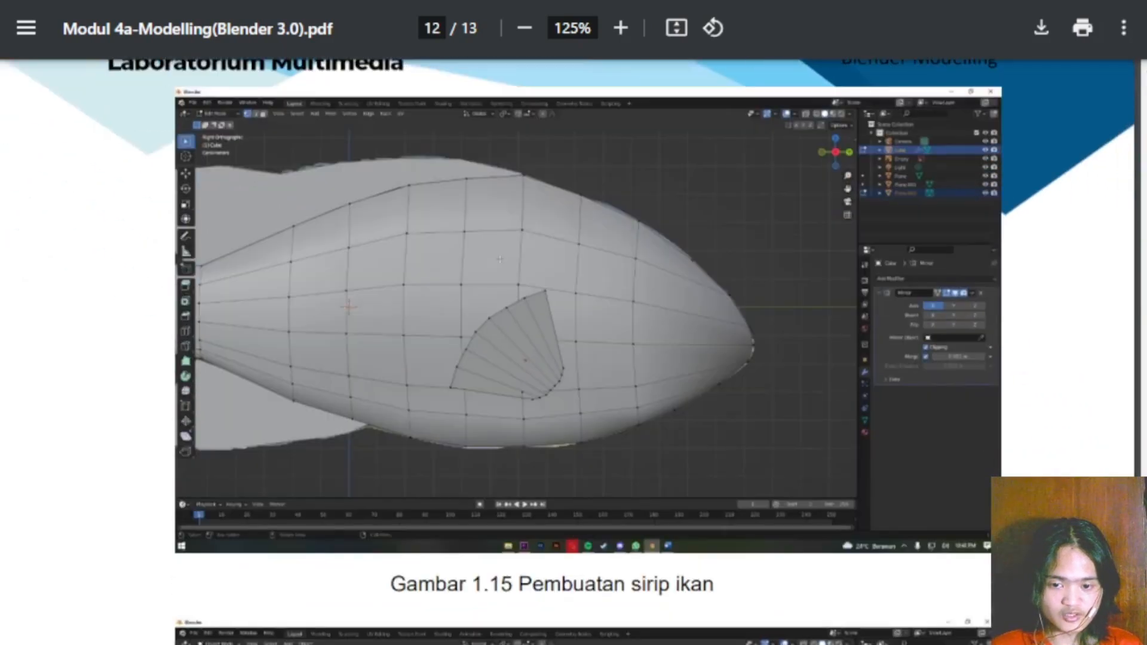
scroll(567, 353, down, 10)
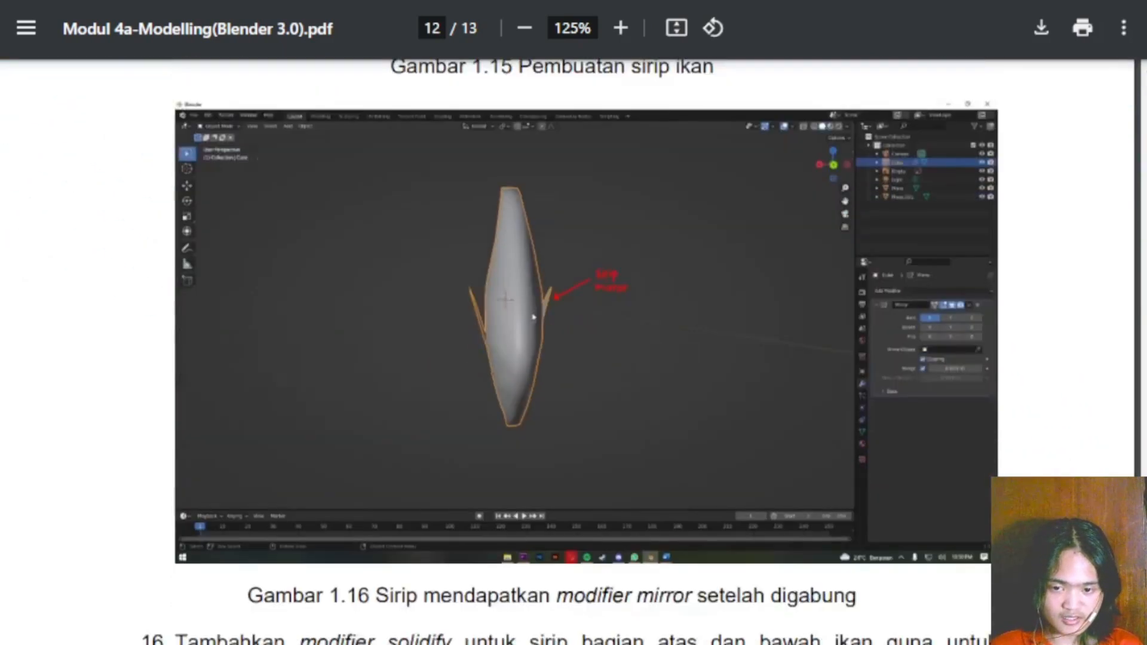
scroll(567, 352, up, 3)
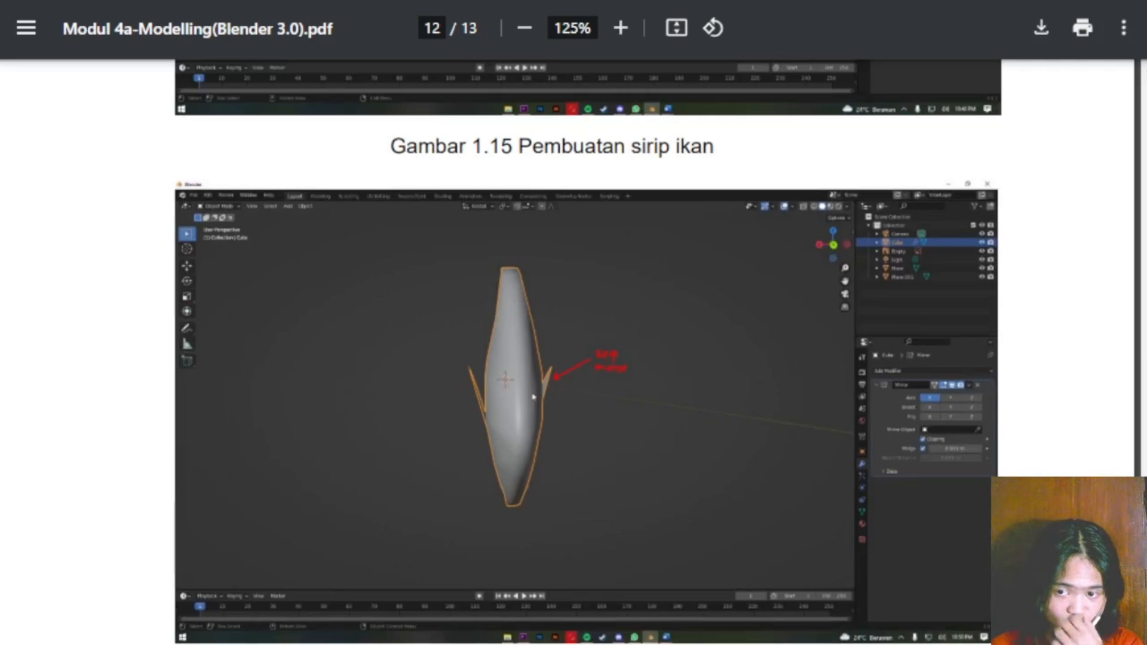
scroll(568, 352, down, 15)
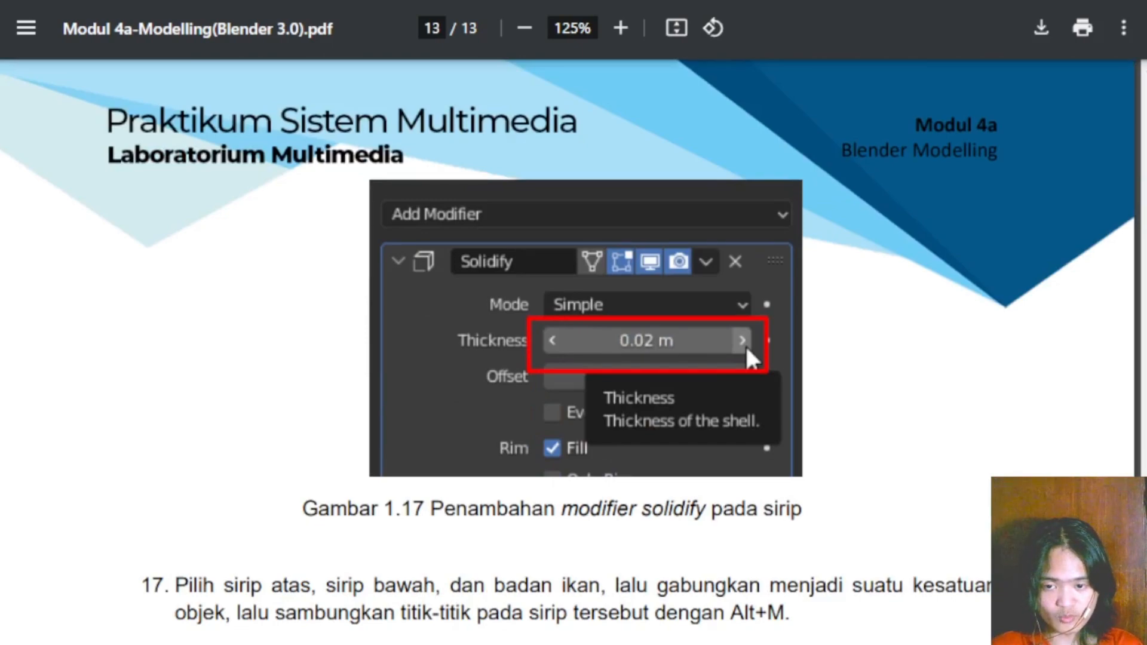
scroll(567, 353, down, 8)
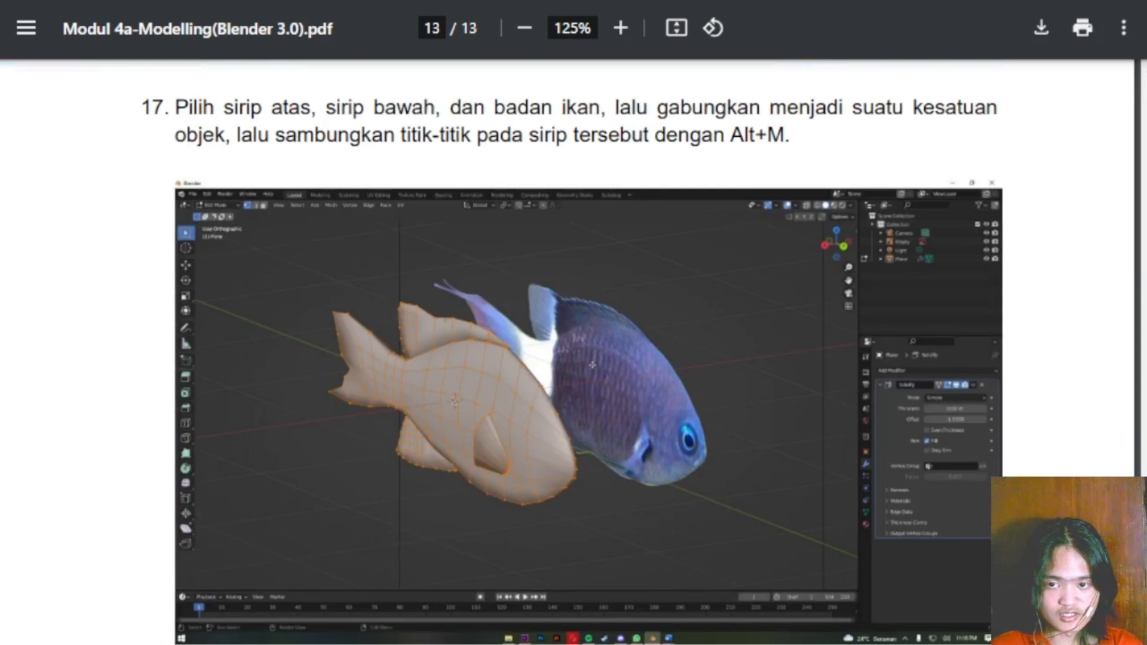
scroll(931, 474, down, 7)
scroll(932, 477, up, 7)
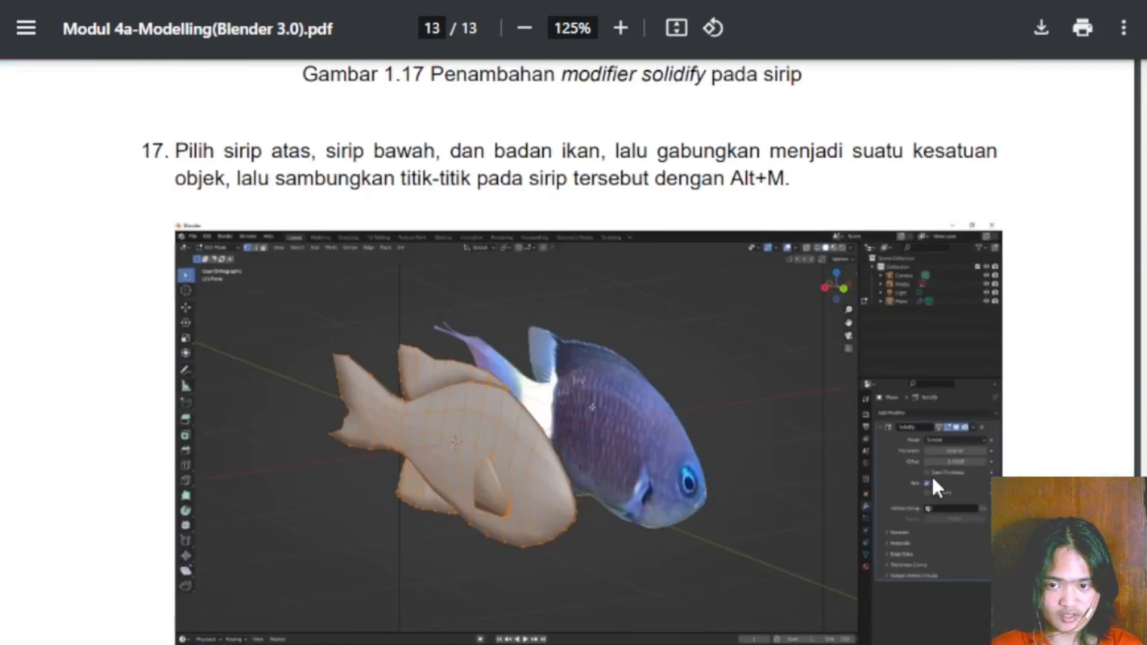
- View the module's closing figure of the finished fish model at the end of the PDF
scroll(930, 475, down, 3)
scroll(933, 481, down, 1)
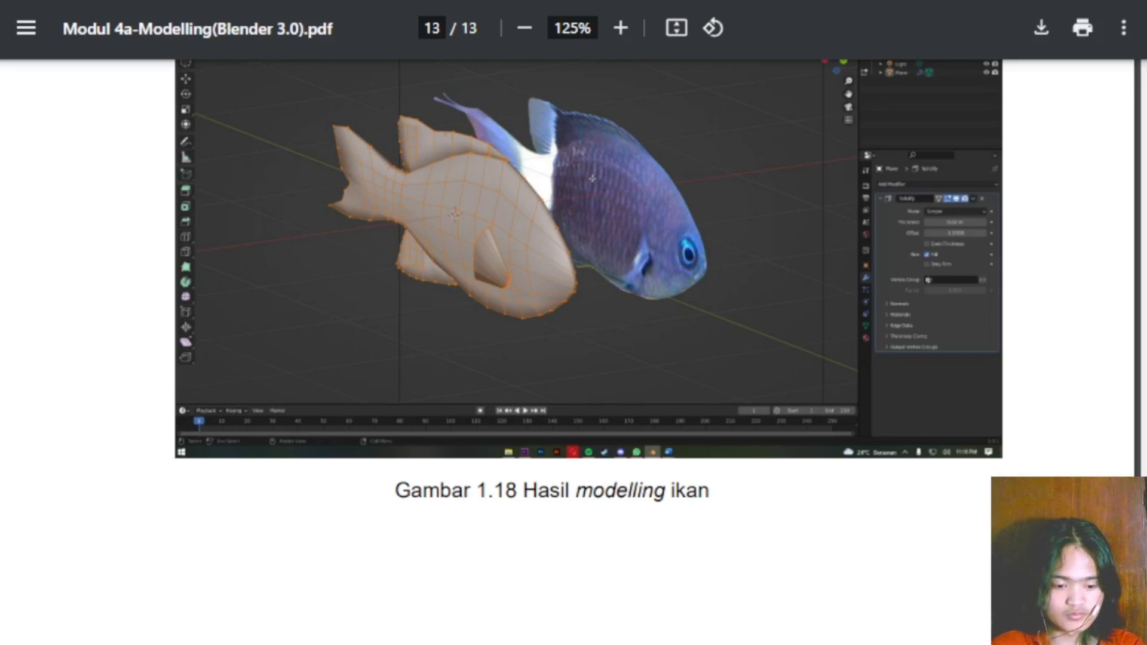
key(g)
key(x)
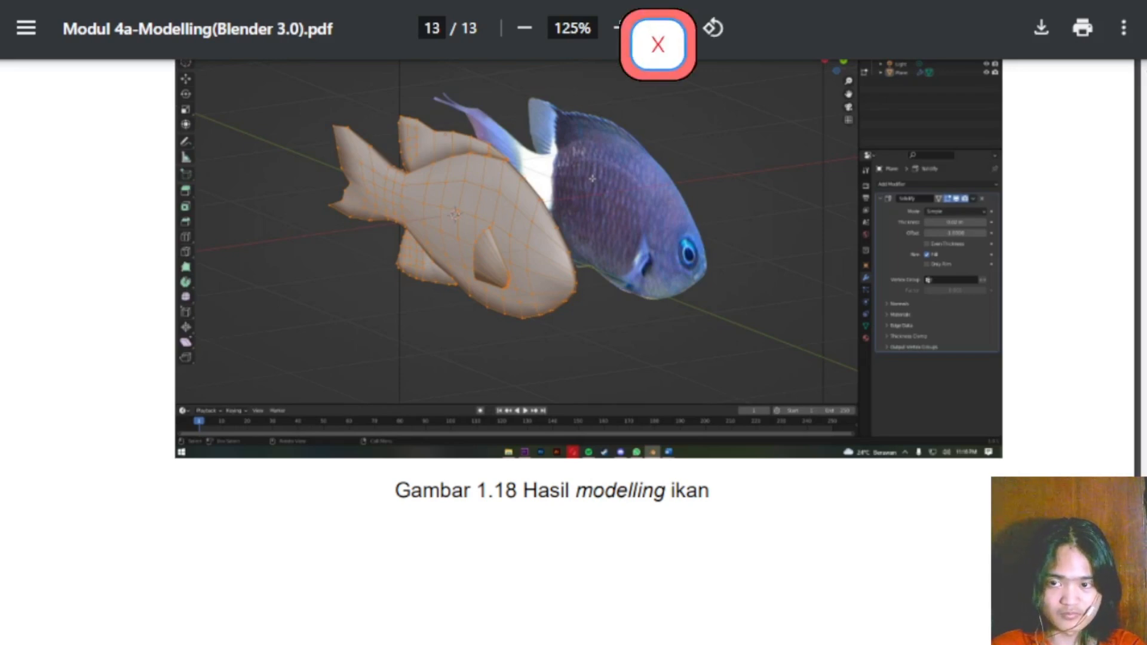
key(ctrl+z)
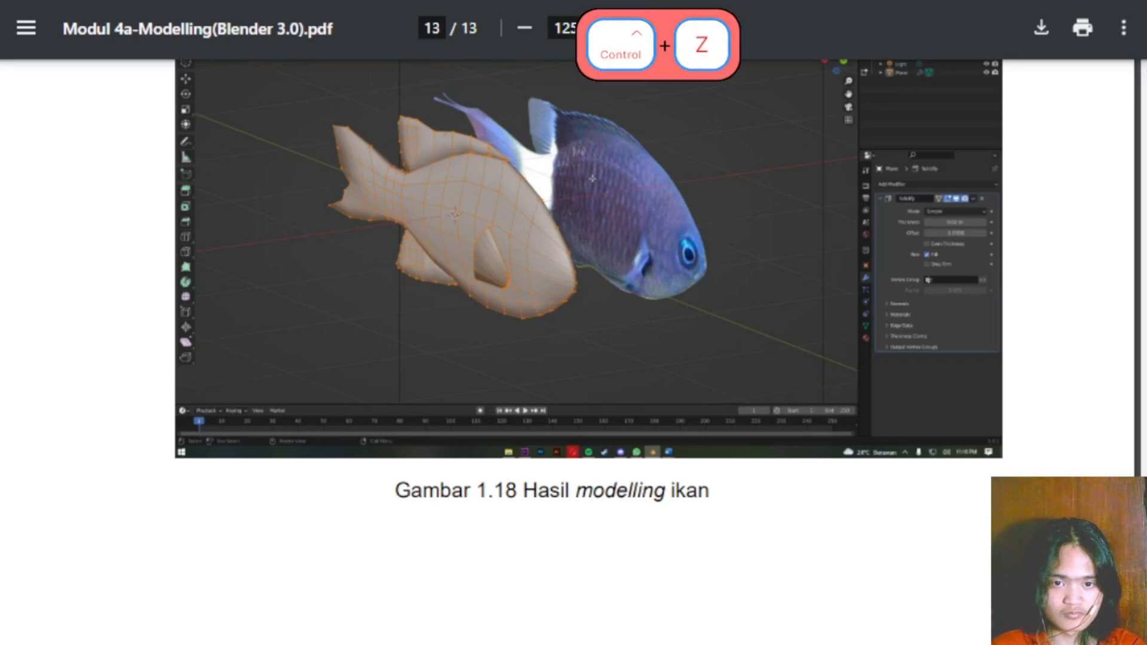
key(Tab)
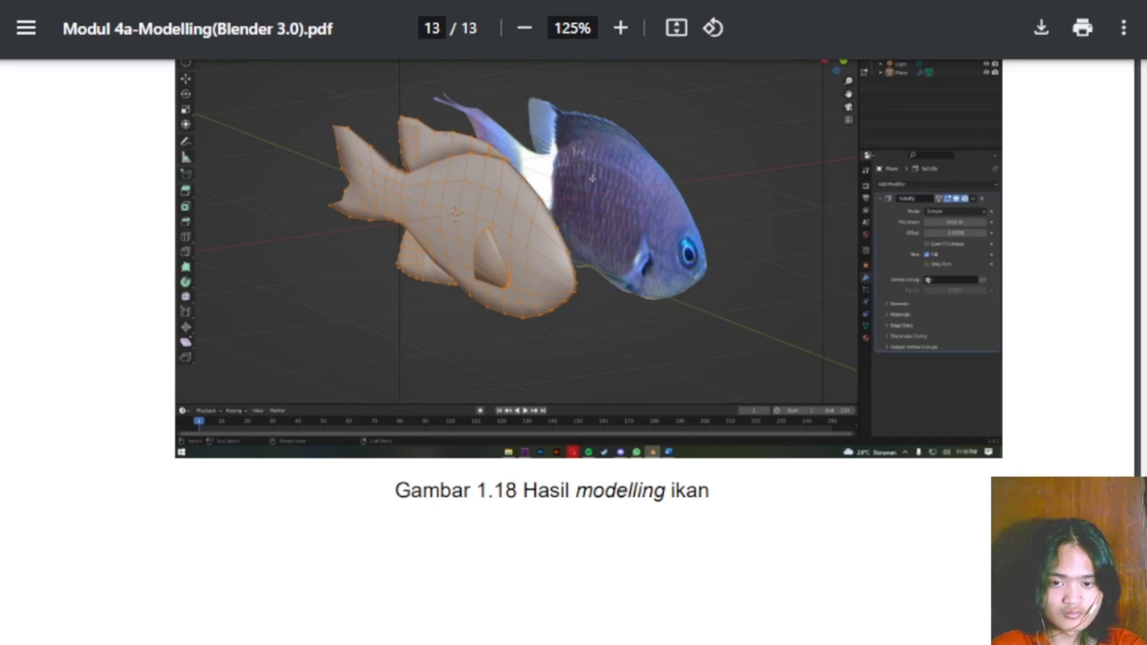
key(g)
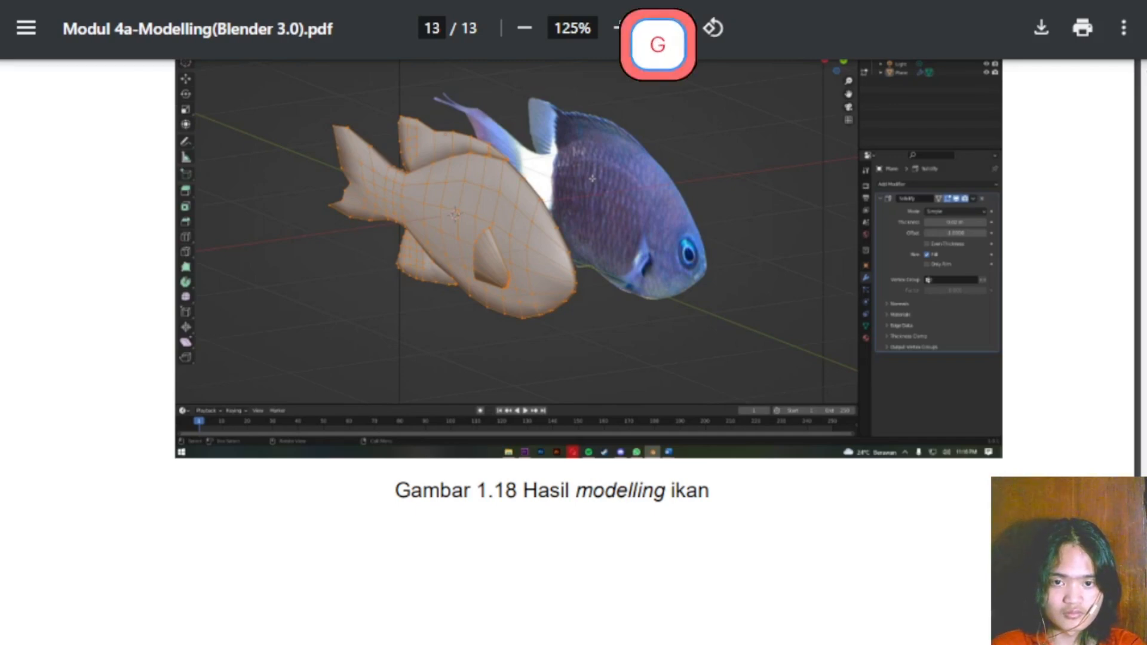
key(x)
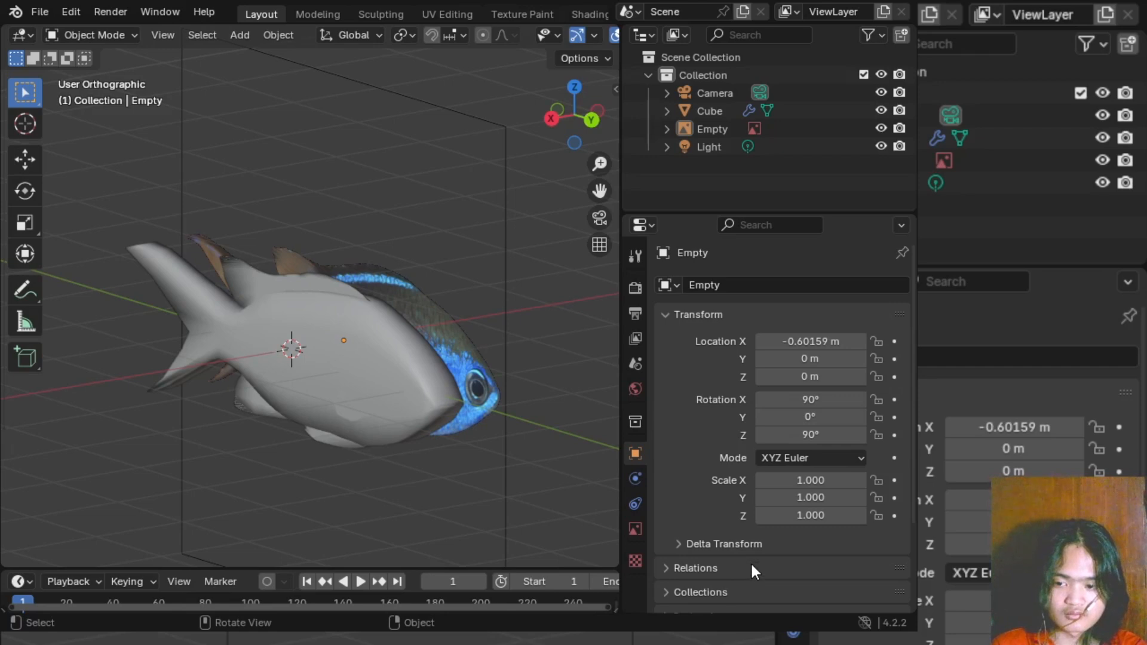
- Switch back to Blender, save hasil-record.blend, and widen the 3D viewport
key(ctrl+s)
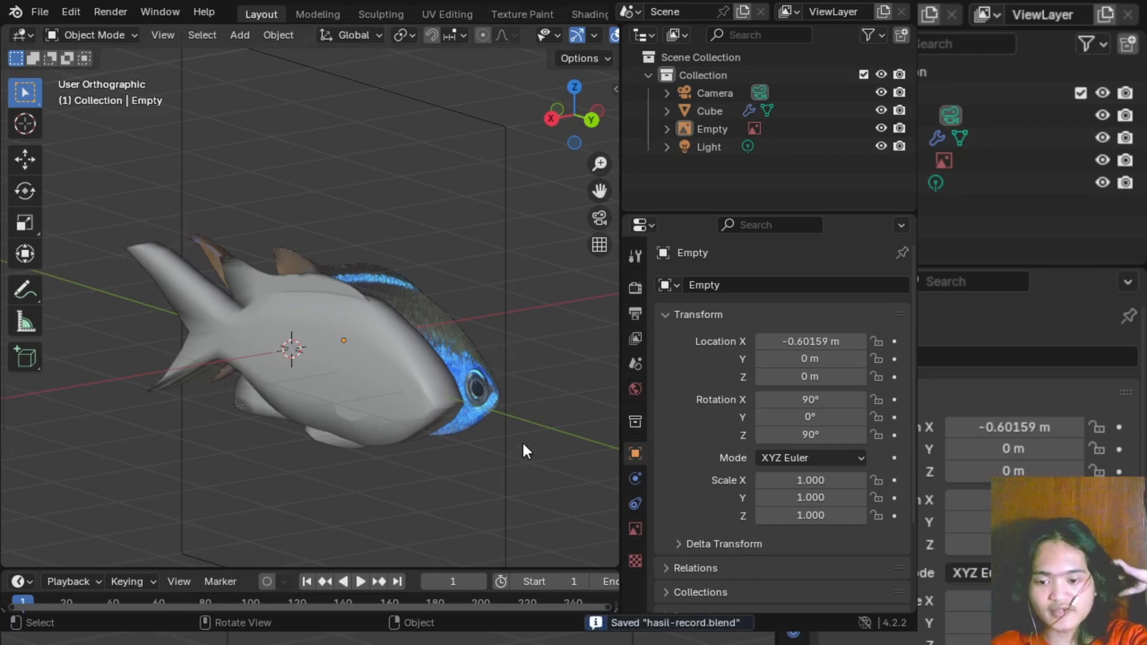
click(505, 458)
middle_drag(506, 458, 476, 356)
drag(620, 338, 687, 343)
scroll(507, 490, up, 2)
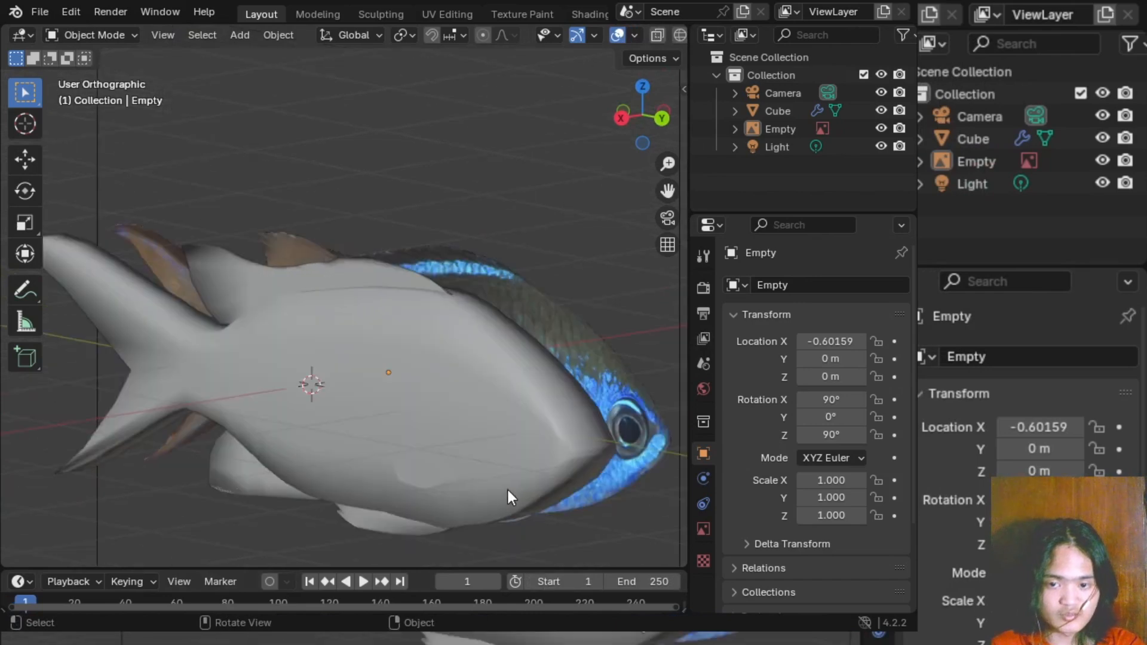
scroll(506, 486, down, 2)
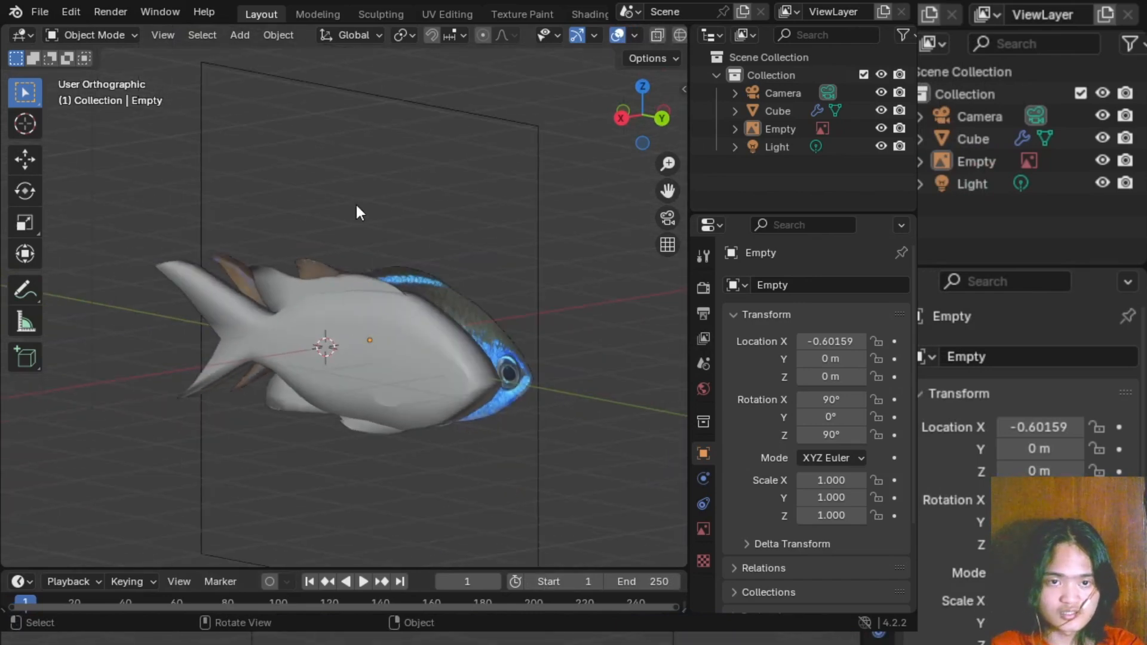
- Compare the fish's mesh with the reference image in Wireframe shading from the side, and return to Solid shading
middle_drag(385, 225, 499, 256)
key(z)
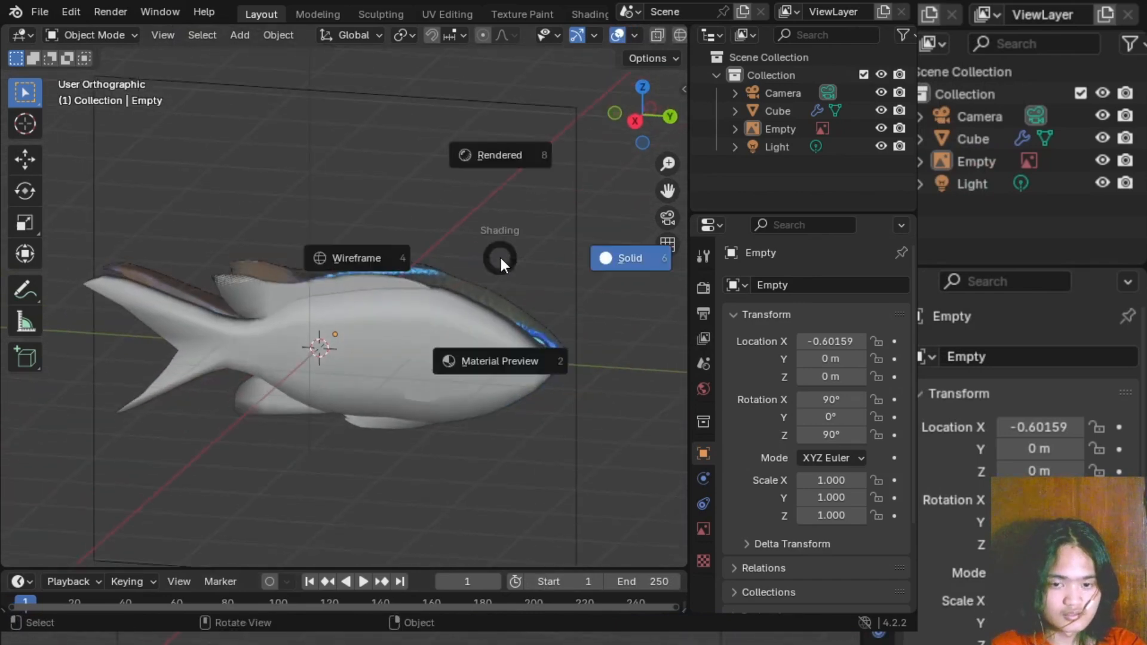
click(384, 259)
middle_drag(388, 253, 416, 213)
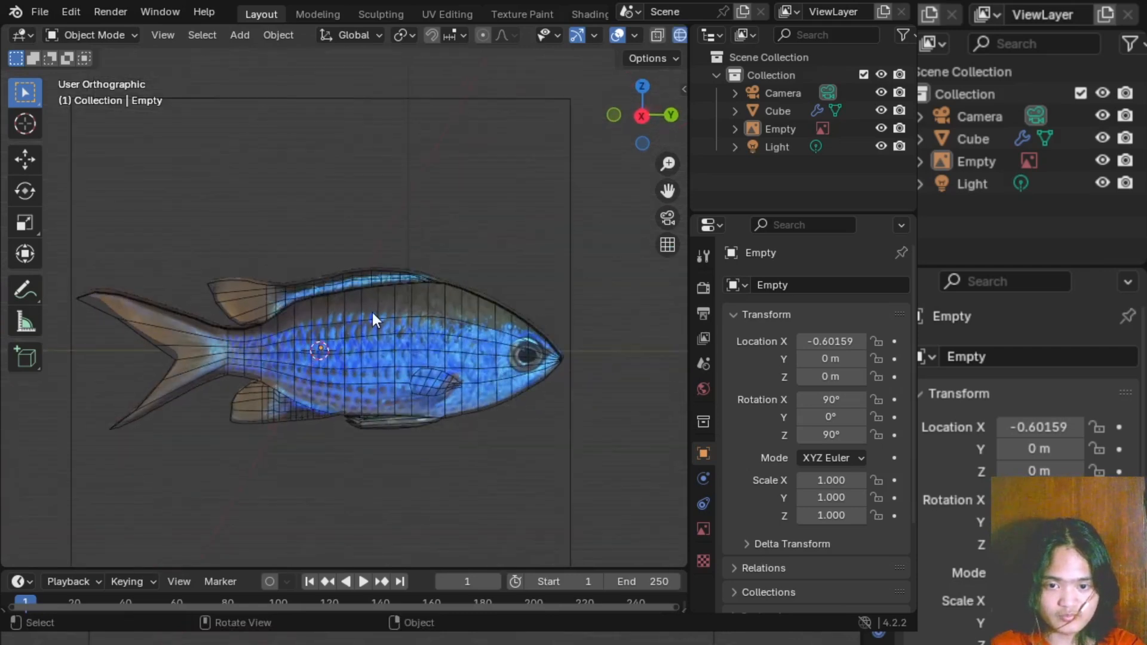
scroll(371, 313, up, 1)
scroll(372, 313, down, 1)
scroll(317, 341, up, 4)
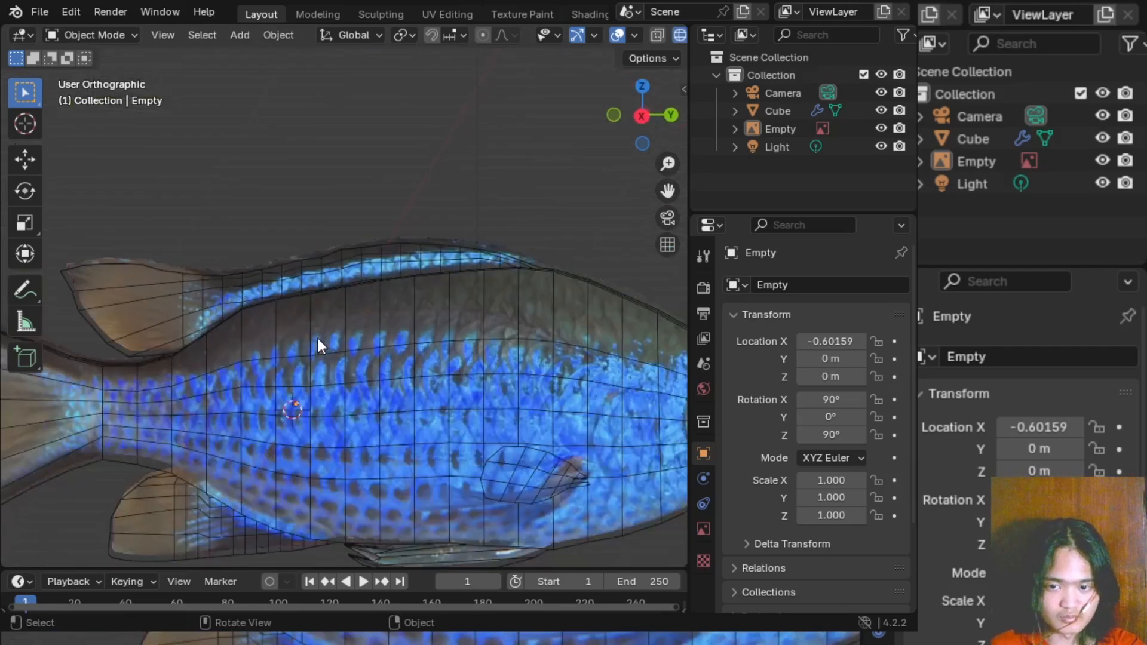
scroll(327, 358, down, 3)
mouse_move(411, 278)
middle_down()
mouse_move(249, 334)
mouse_move(322, 278)
middle_up()
key(z)
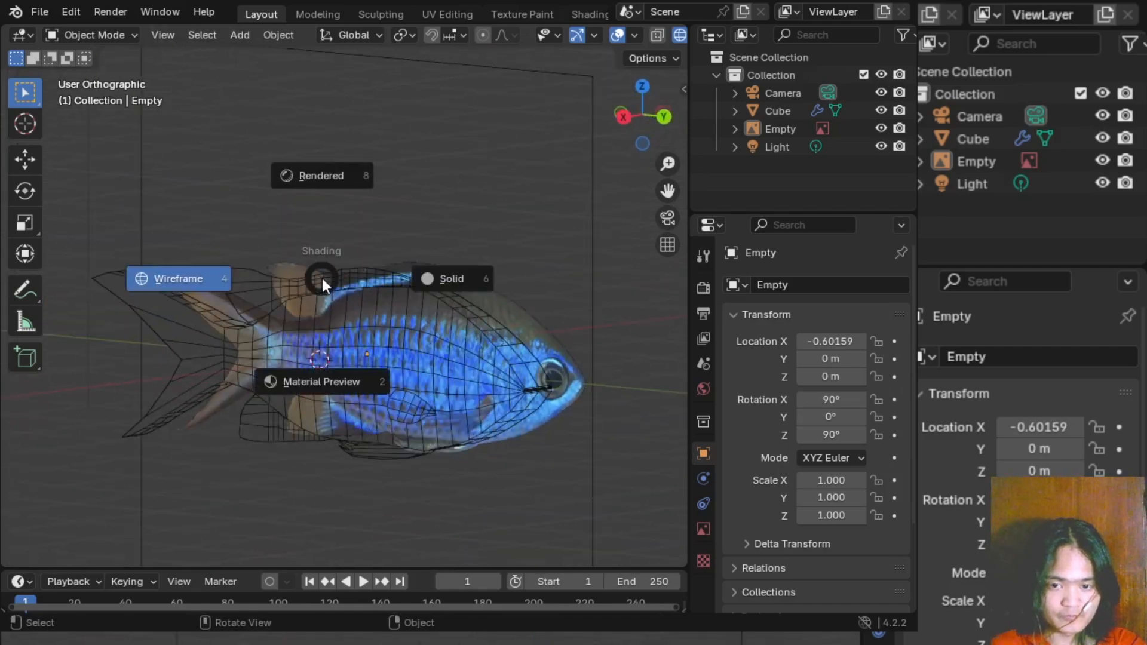
click(453, 274)
mouse_move(481, 270)
middle_down()
mouse_move(371, 296)
mouse_move(496, 264)
mouse_move(435, 194)
mouse_move(428, 236)
mouse_move(366, 237)
mouse_move(489, 288)
mouse_move(332, 241)
mouse_move(506, 294)
mouse_move(424, 206)
mouse_move(332, 263)
mouse_move(514, 236)
mouse_move(396, 297)
mouse_move(440, 225)
mouse_move(302, 315)
mouse_move(463, 284)
mouse_move(402, 271)
mouse_move(391, 244)
mouse_move(410, 238)
middle_up()
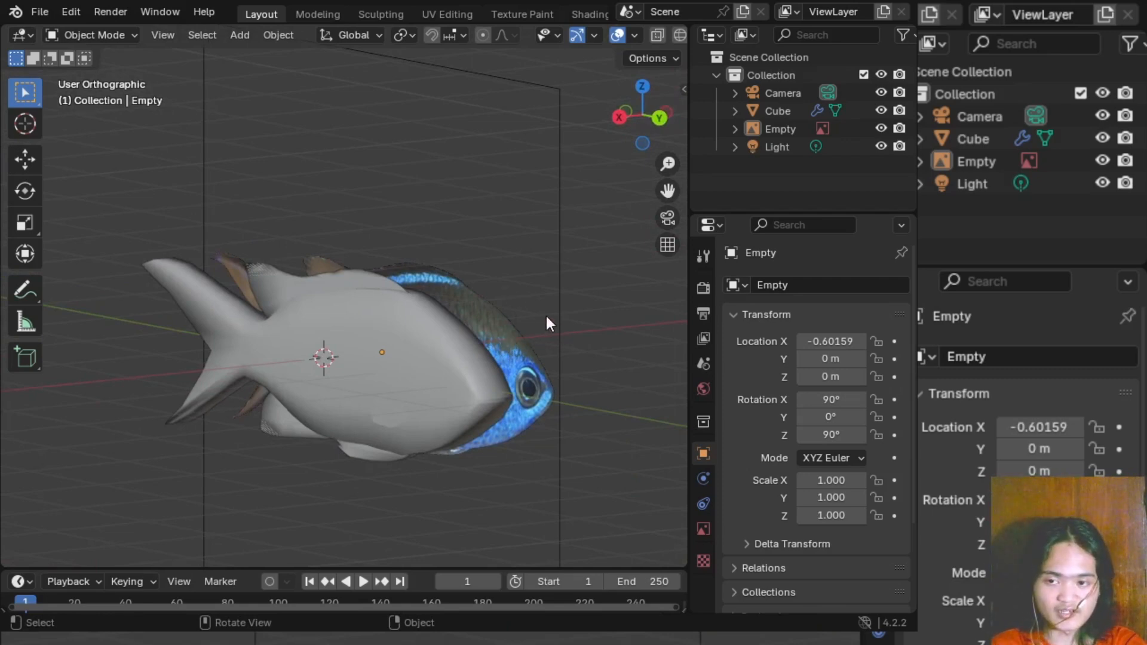
middle_drag(546, 314, 514, 338)
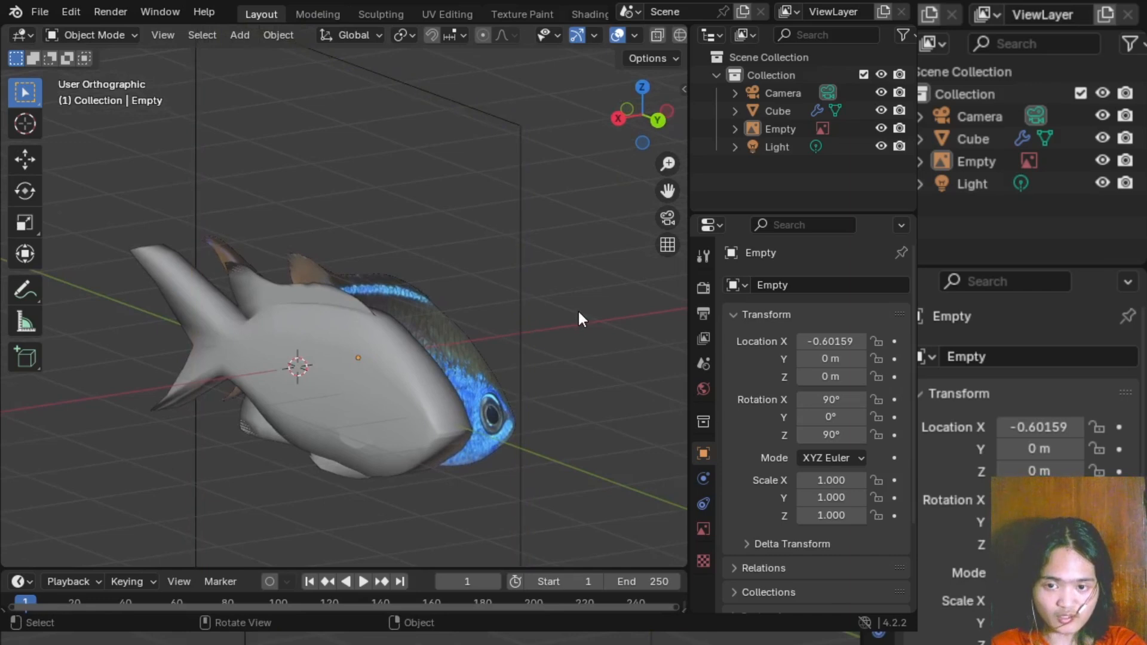
mouse_move(560, 307)
middle_down()
mouse_move(526, 334)
mouse_move(550, 299)
middle_up()
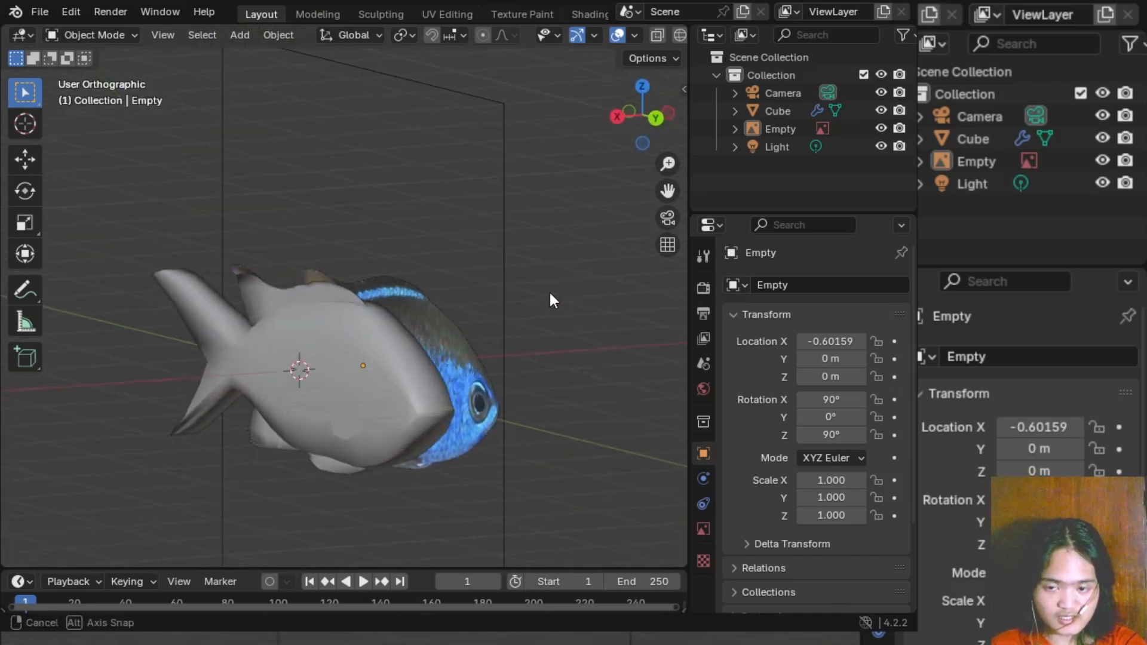
click(509, 320)
middle_drag(543, 315, 520, 307)
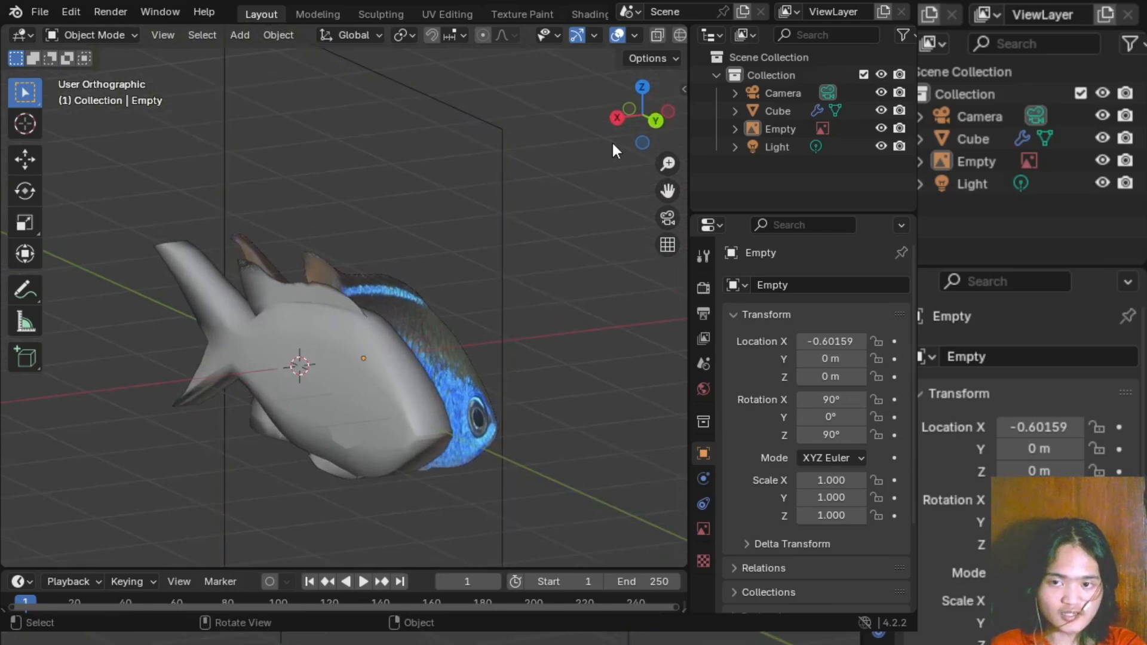
middle_drag(494, 282, 633, 281)
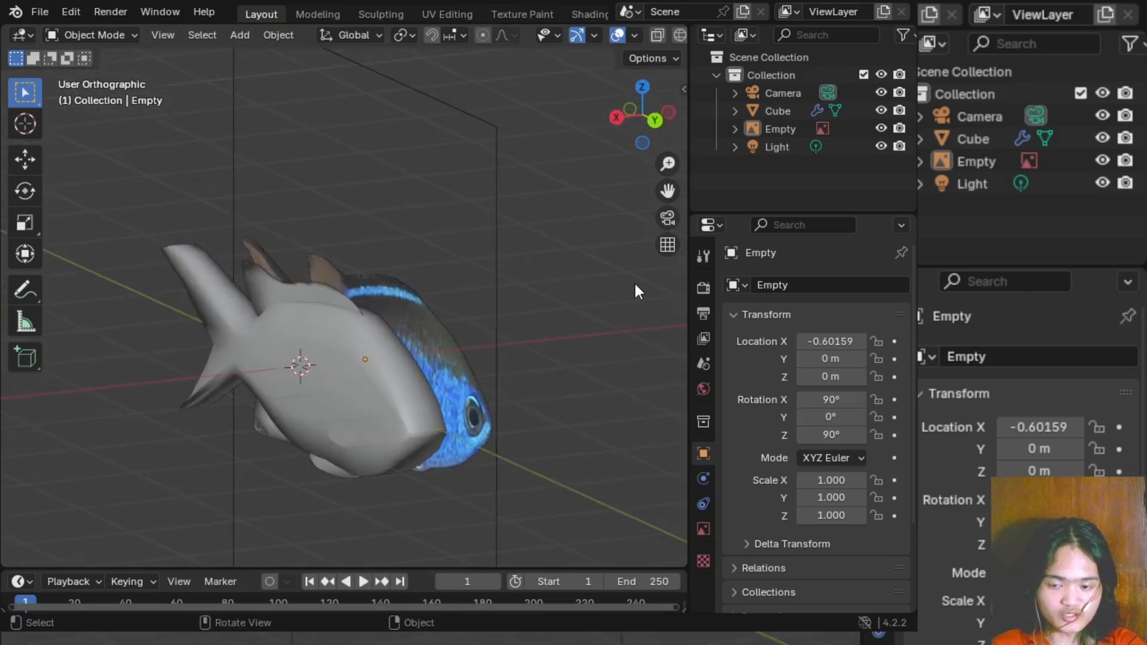